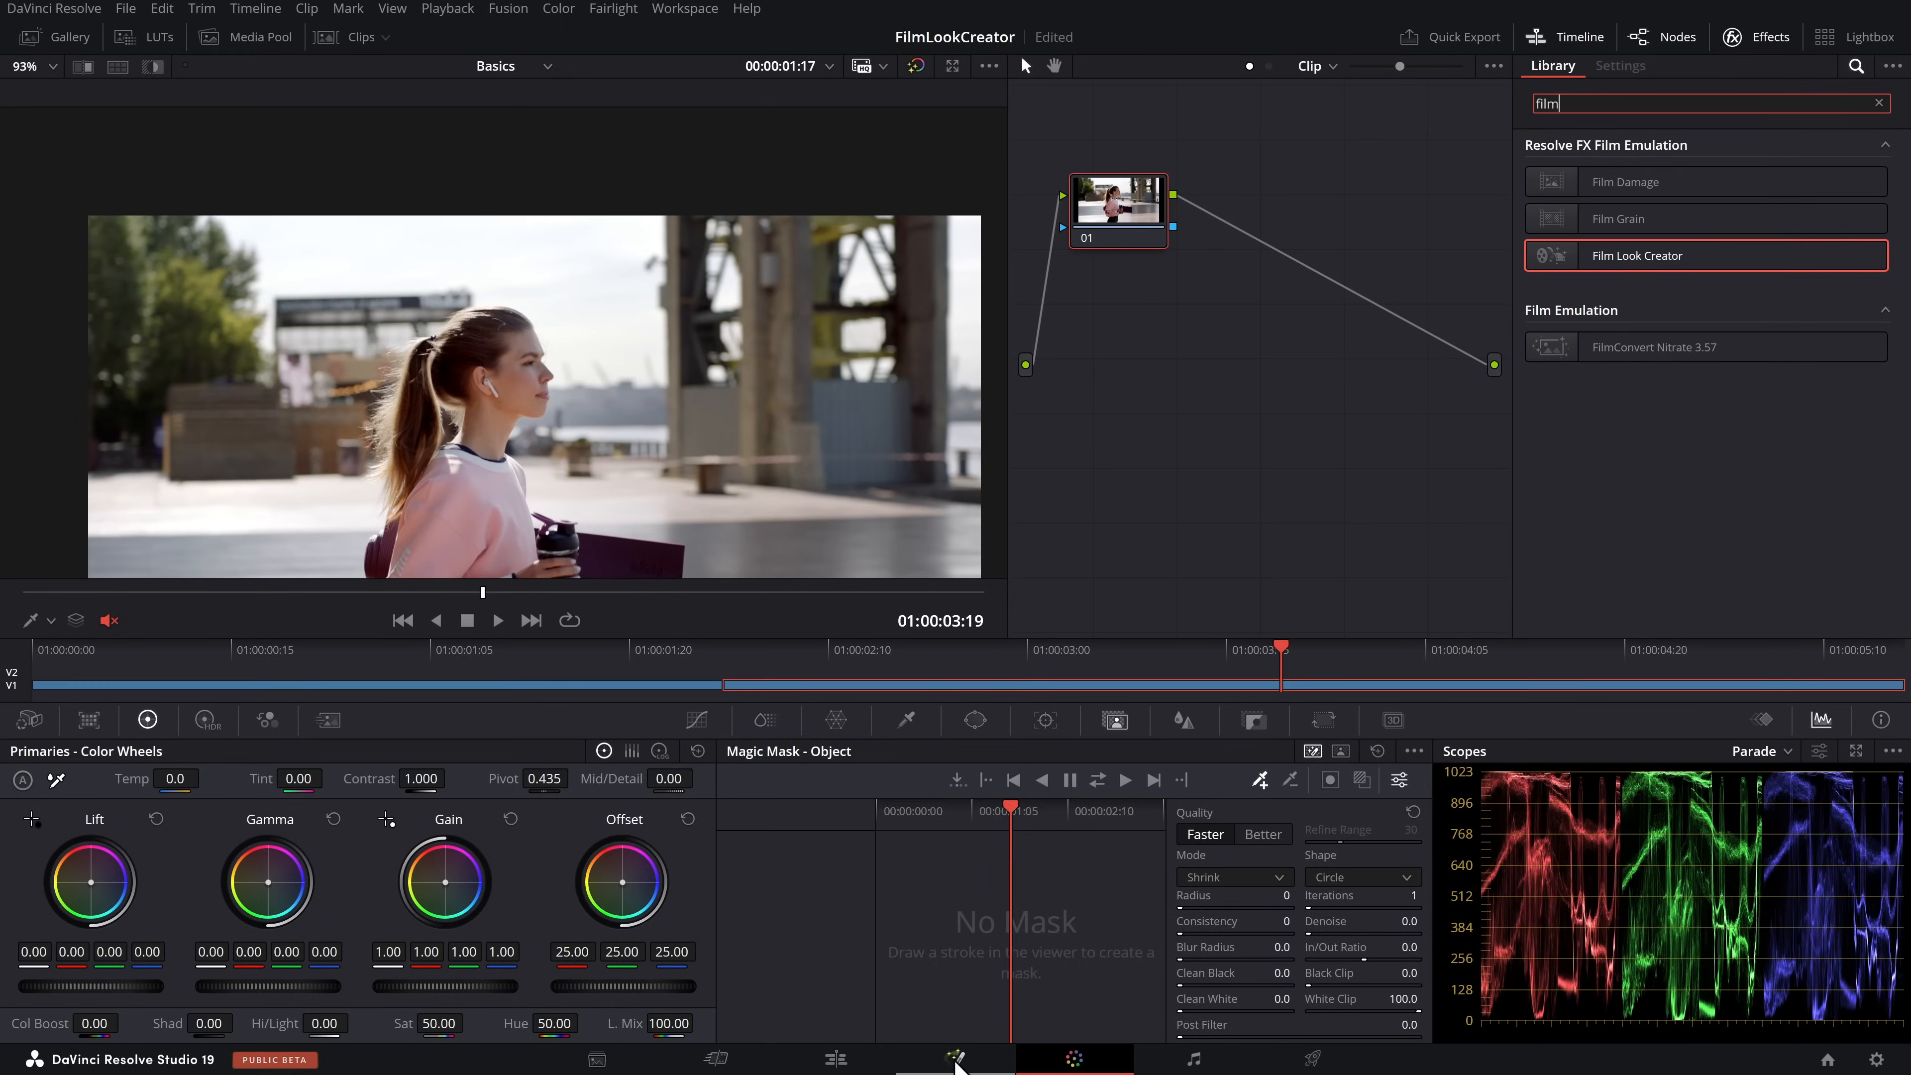
Switch to the Fusion page and search its tools for "film" to pick Film Look Creator
left_click(956, 1060)
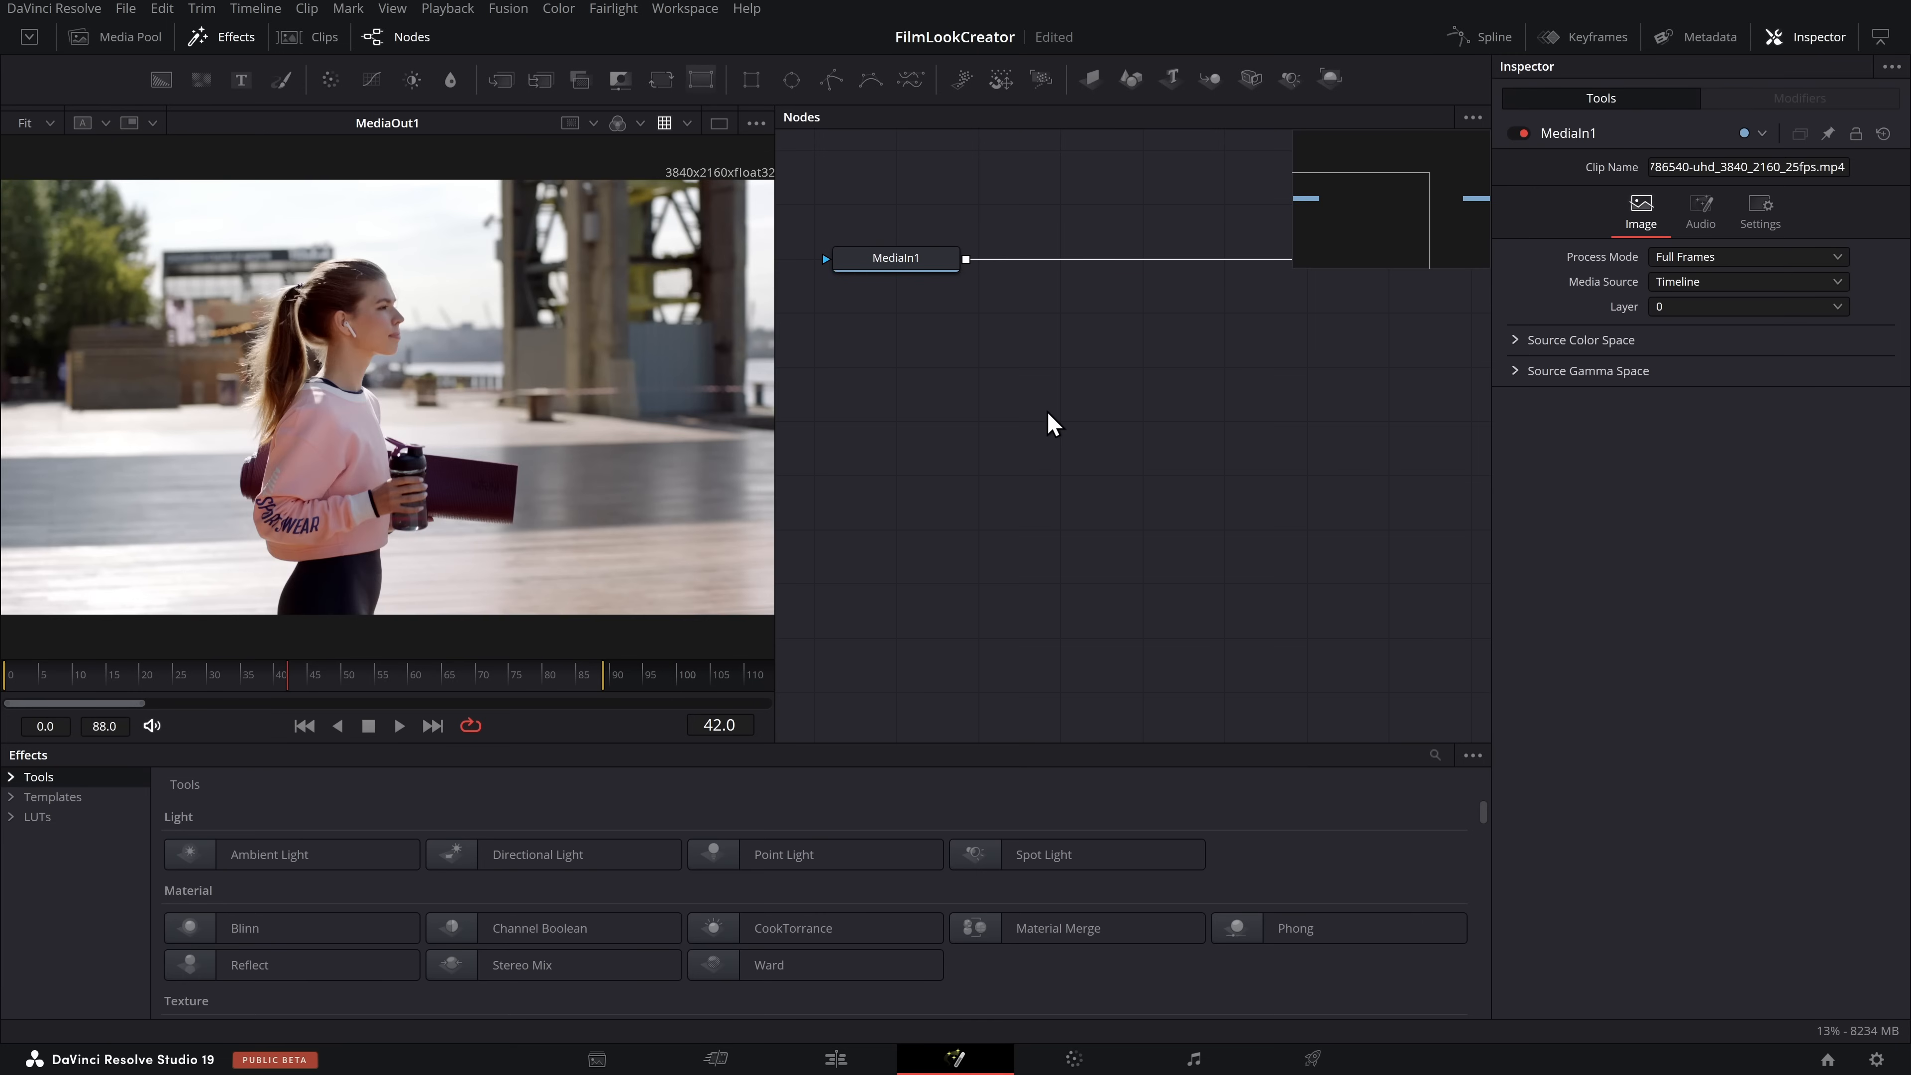
key("shift+space")
type("f")
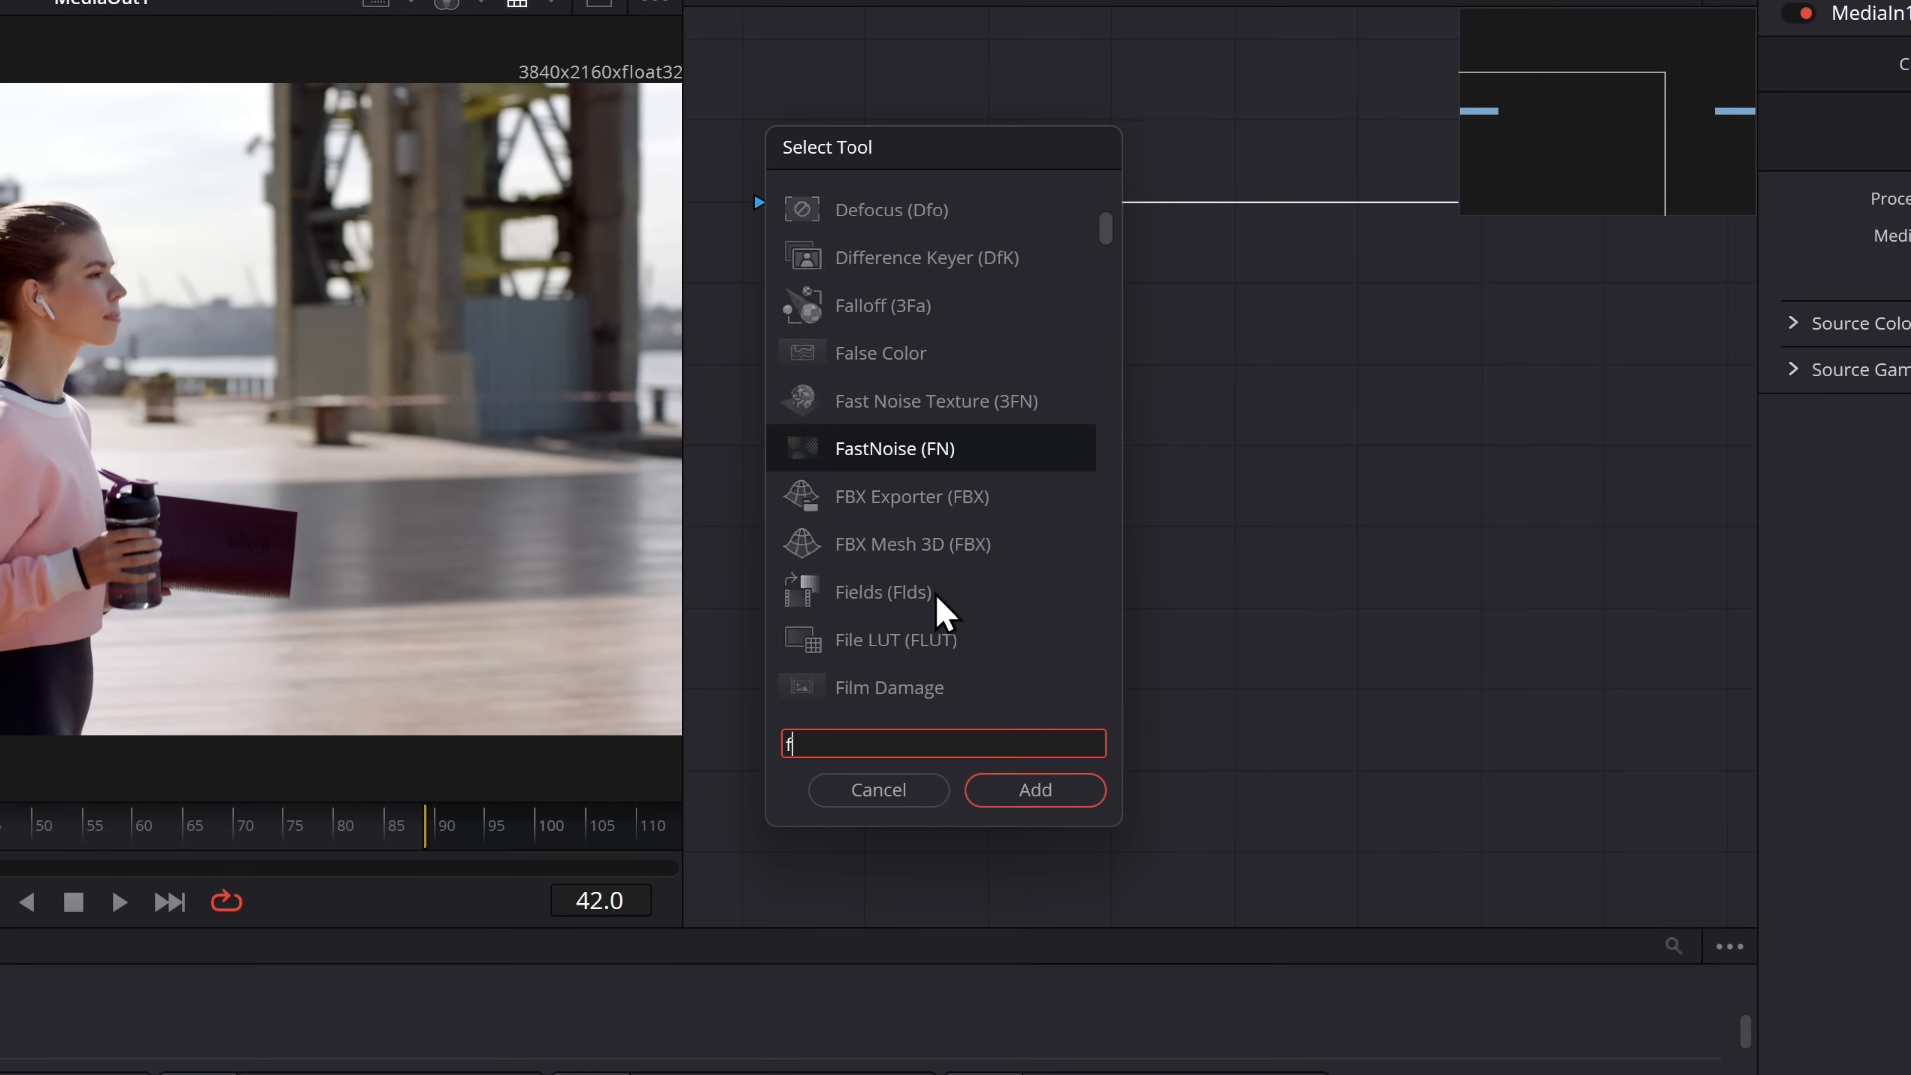
type("ilm")
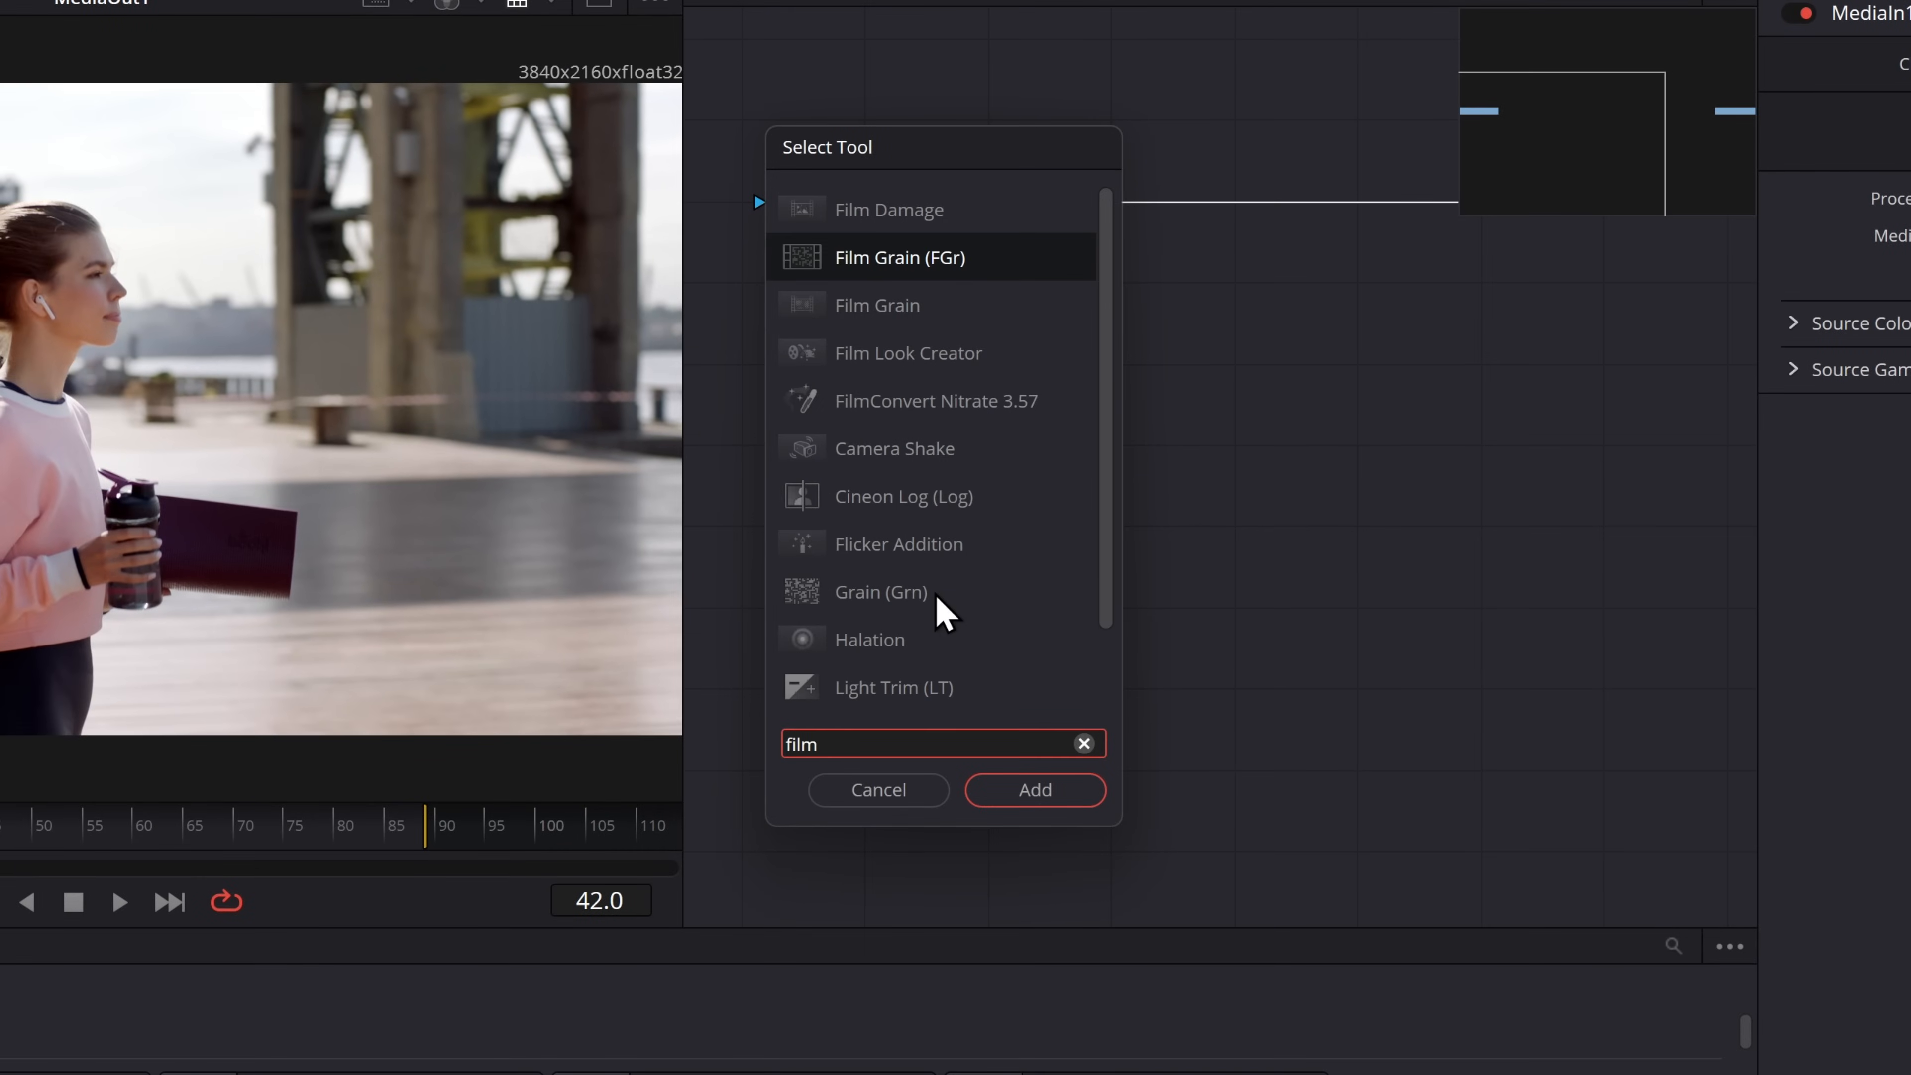
left_click(884, 353)
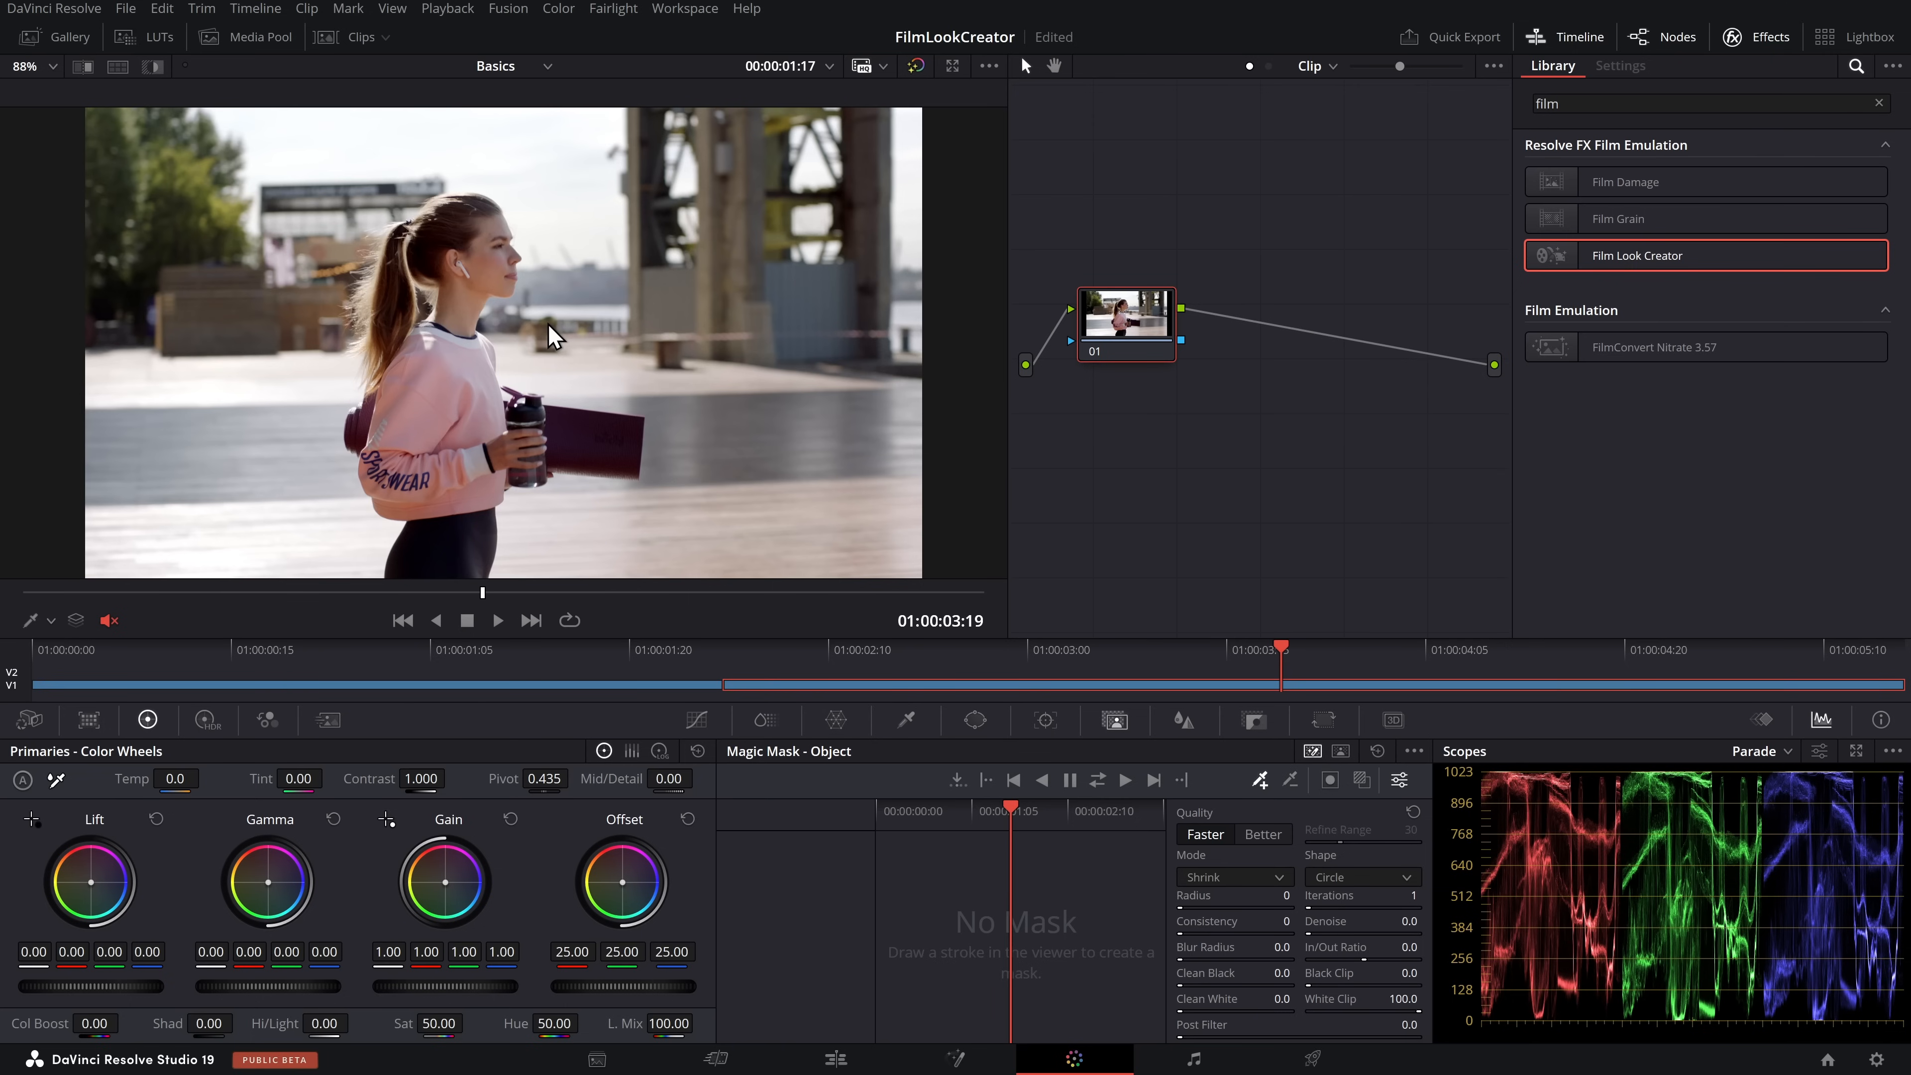
Add the Film Look Creator effect as a new node after node 01 on the Color page
left_click_drag(1110, 319, 1123, 307)
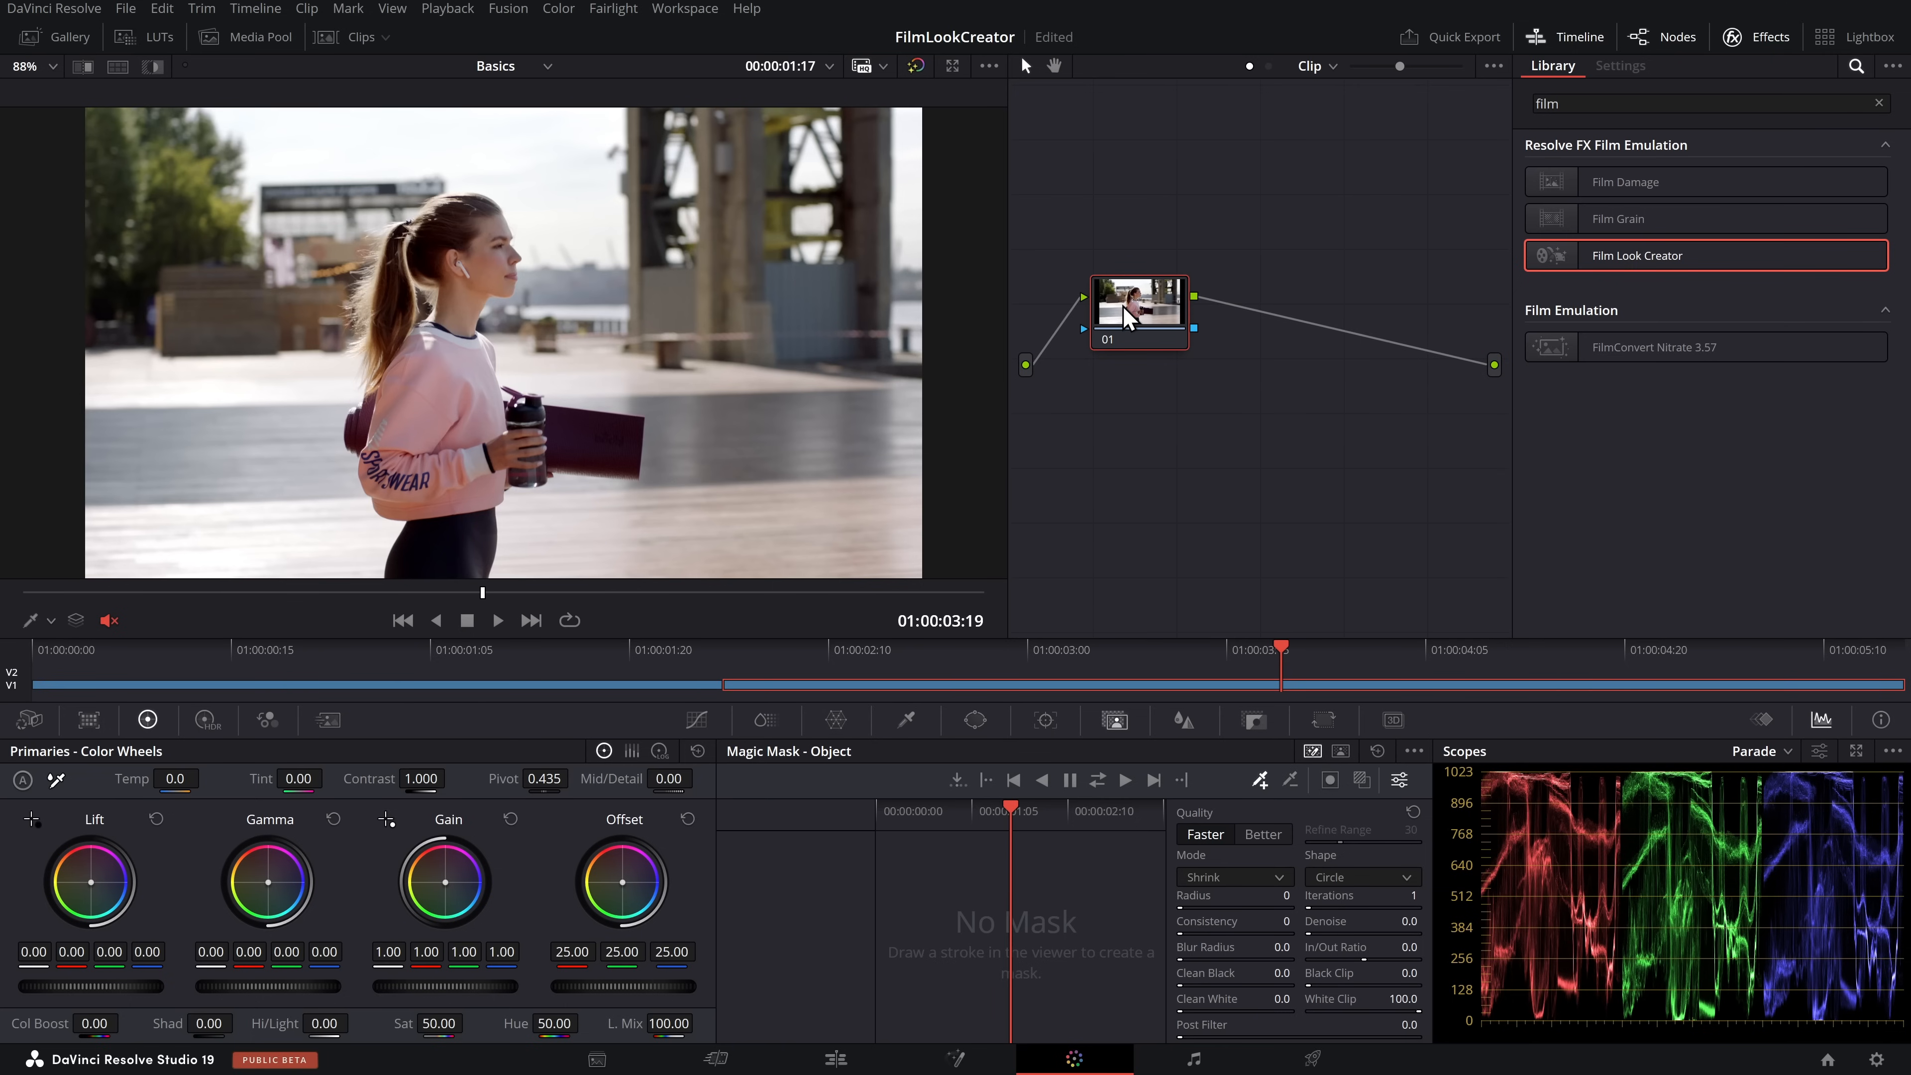
left_click_drag(1653, 267, 1315, 326)
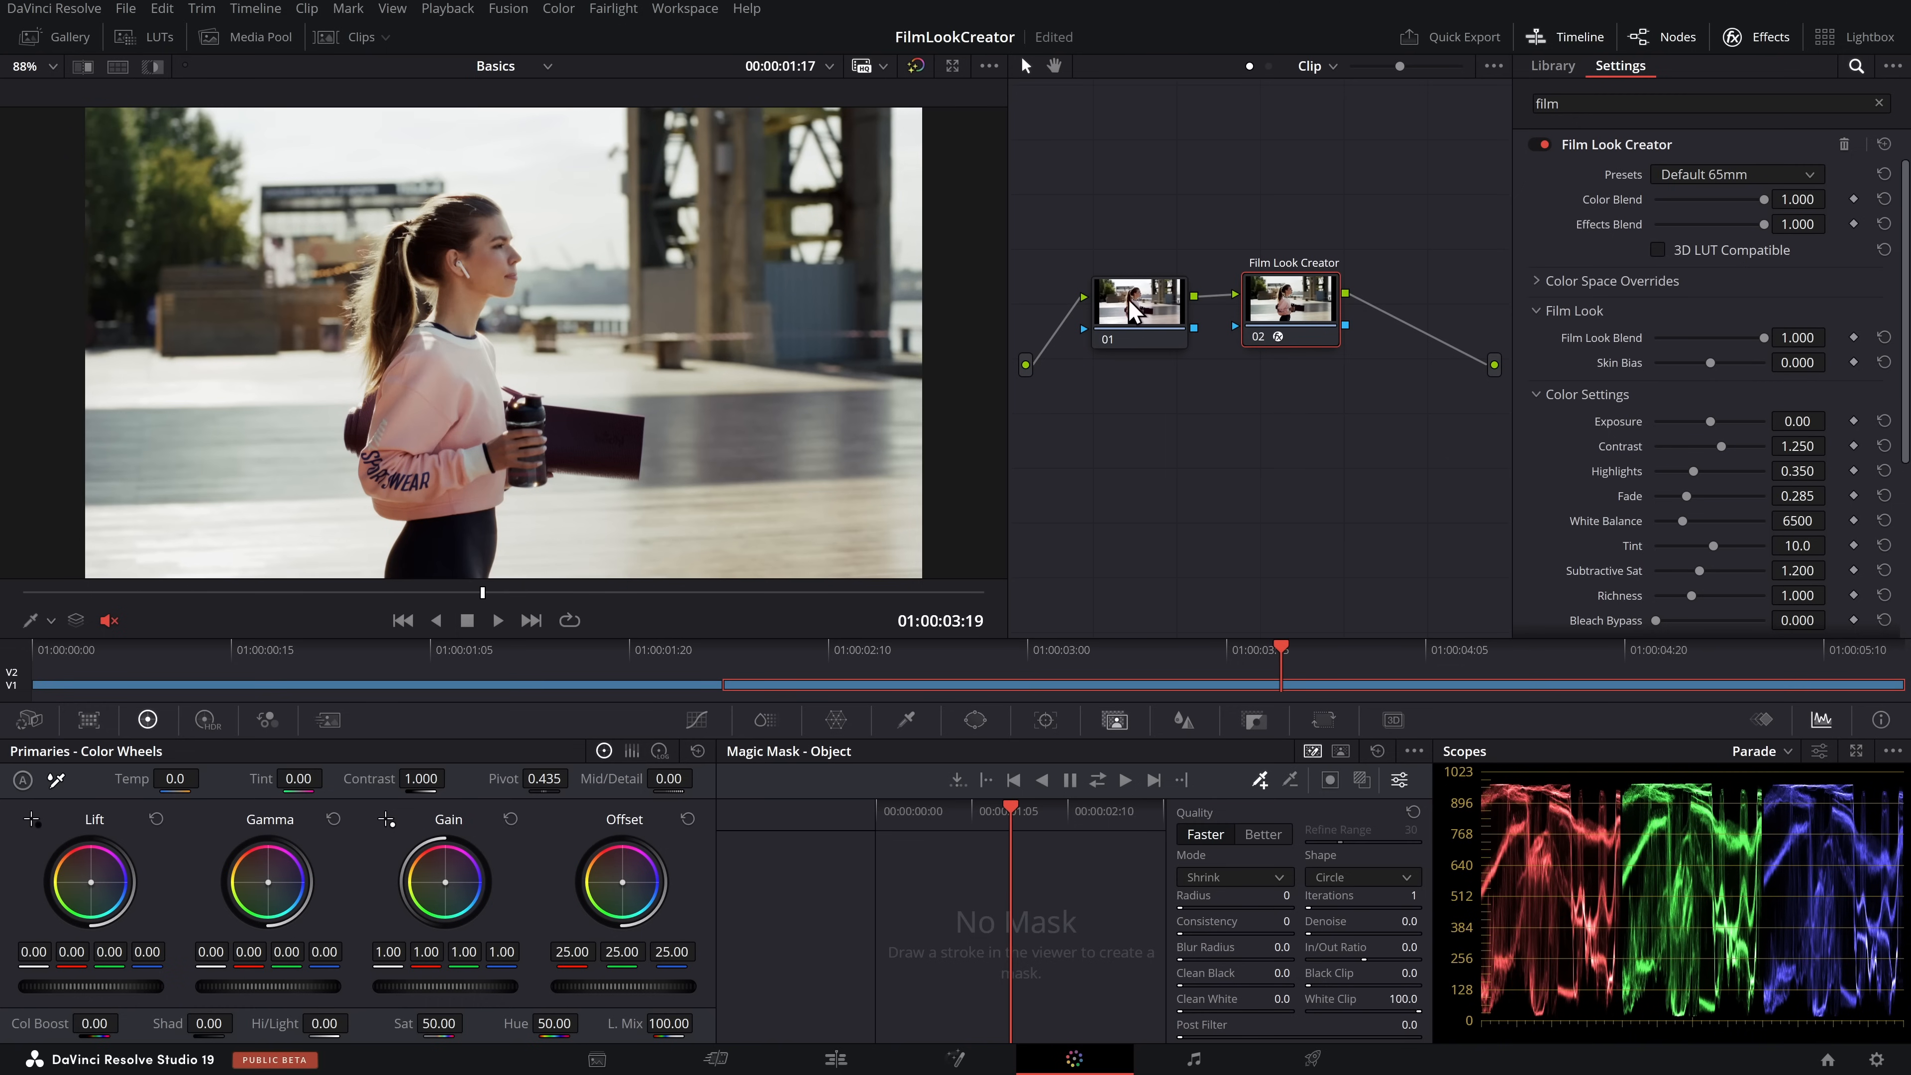
left_click_drag(1282, 301, 1280, 296)
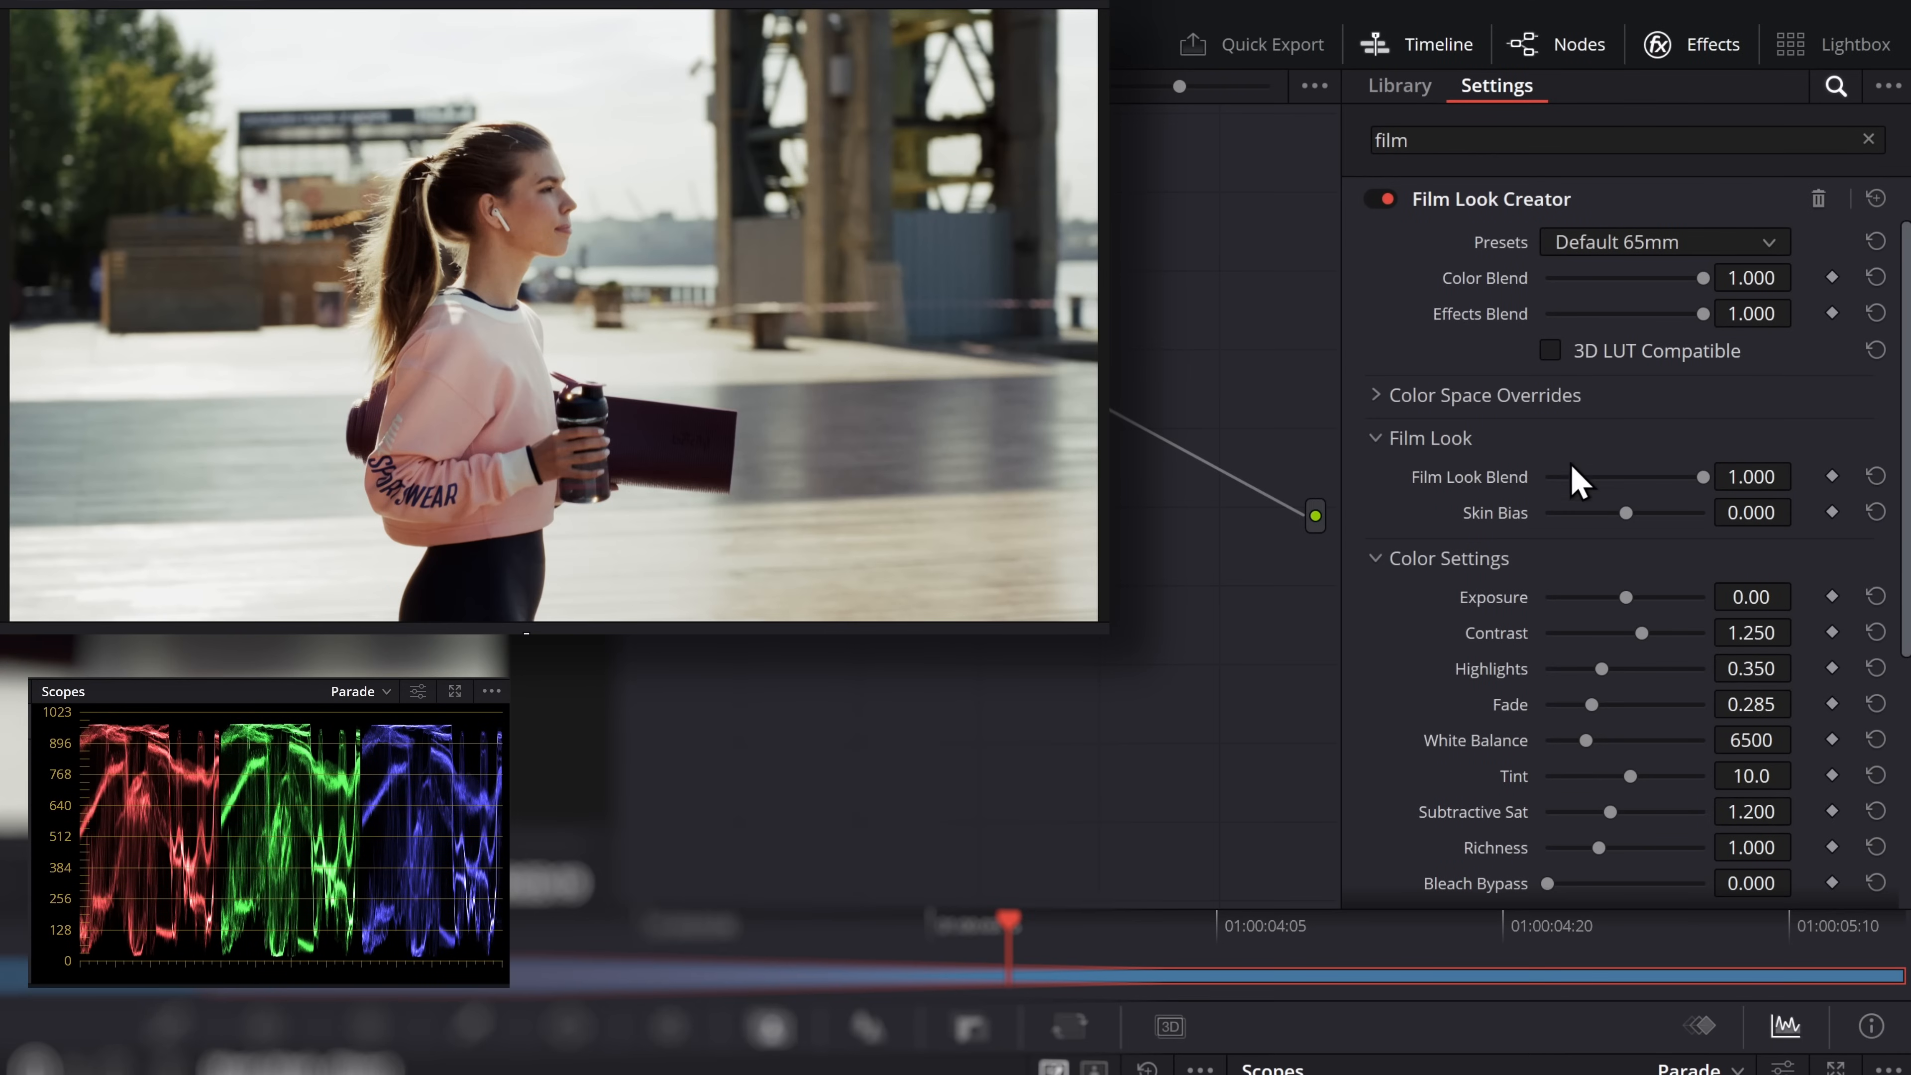
Try the Default 35mm, Cinematic, Bleach Bypass and Nostalgic presets of Film Look Creator one after another
left_click(1634, 248)
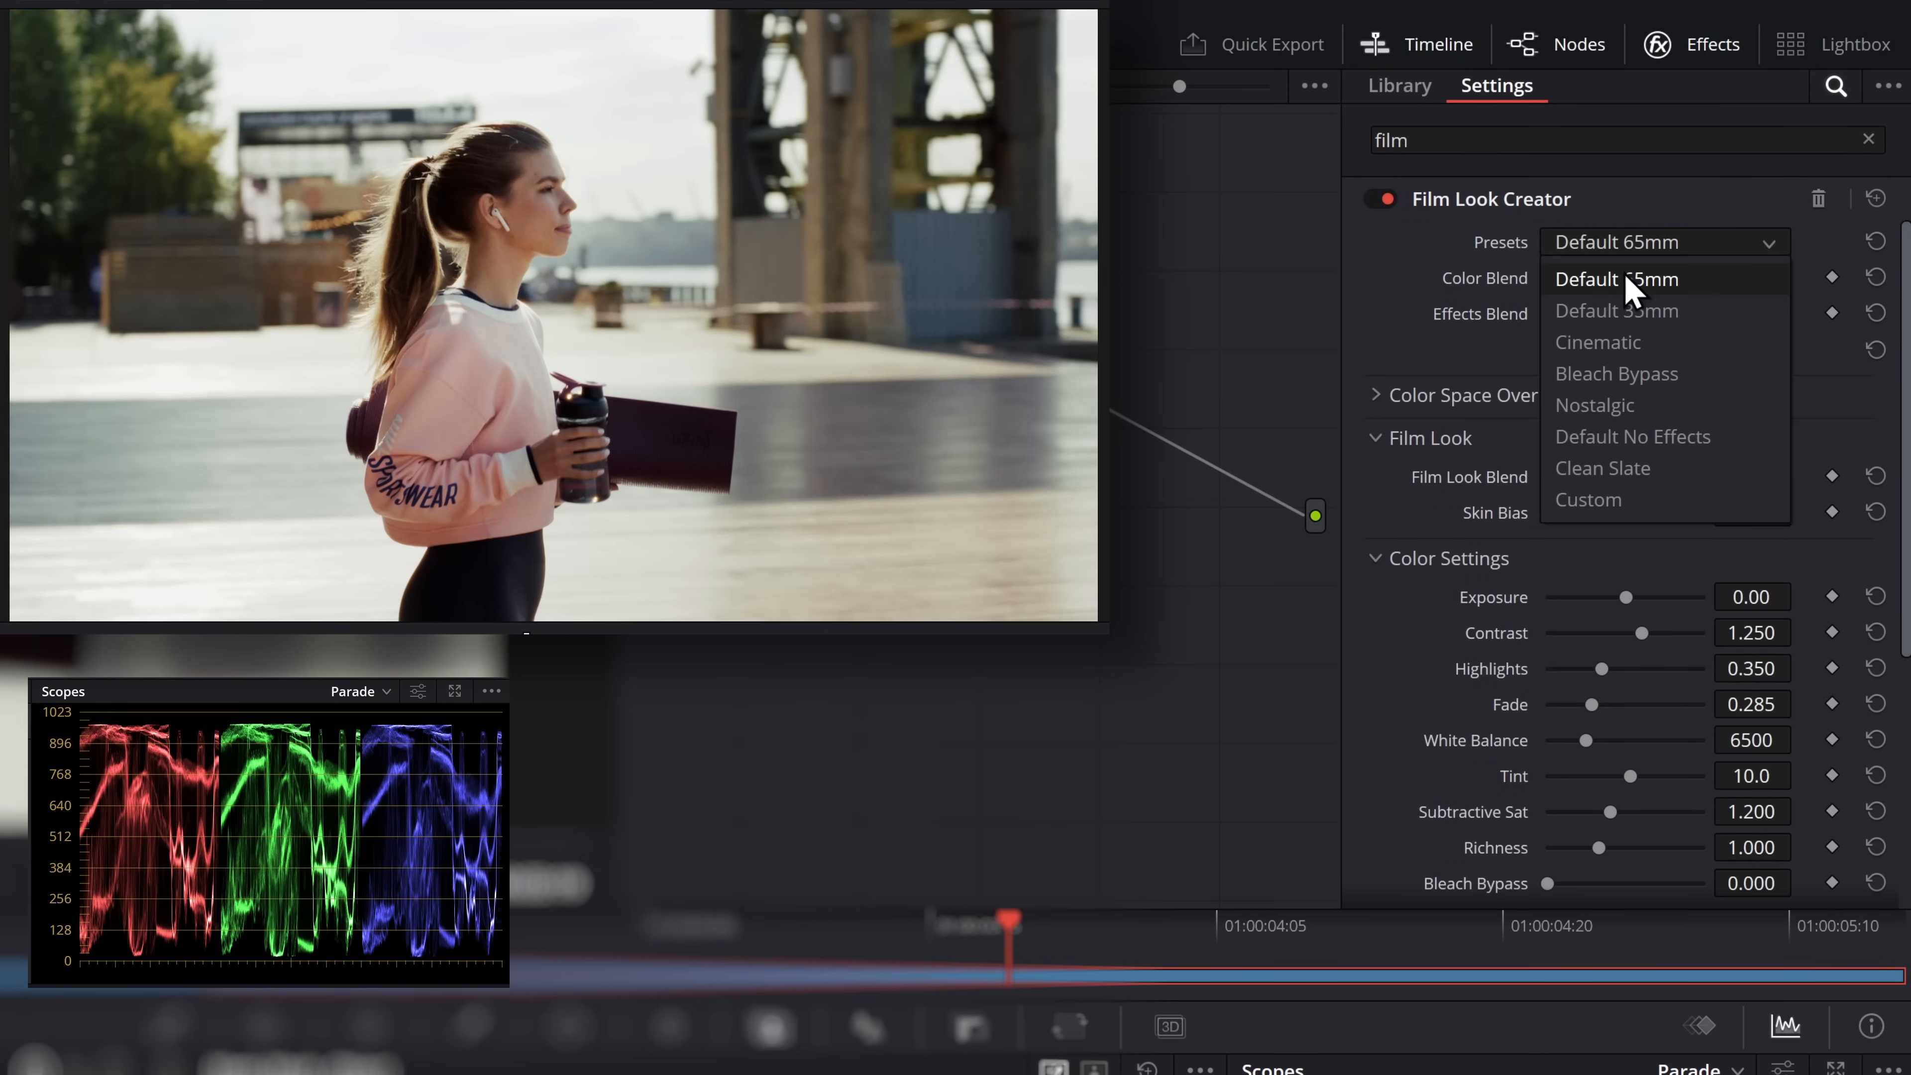
left_click(1689, 311)
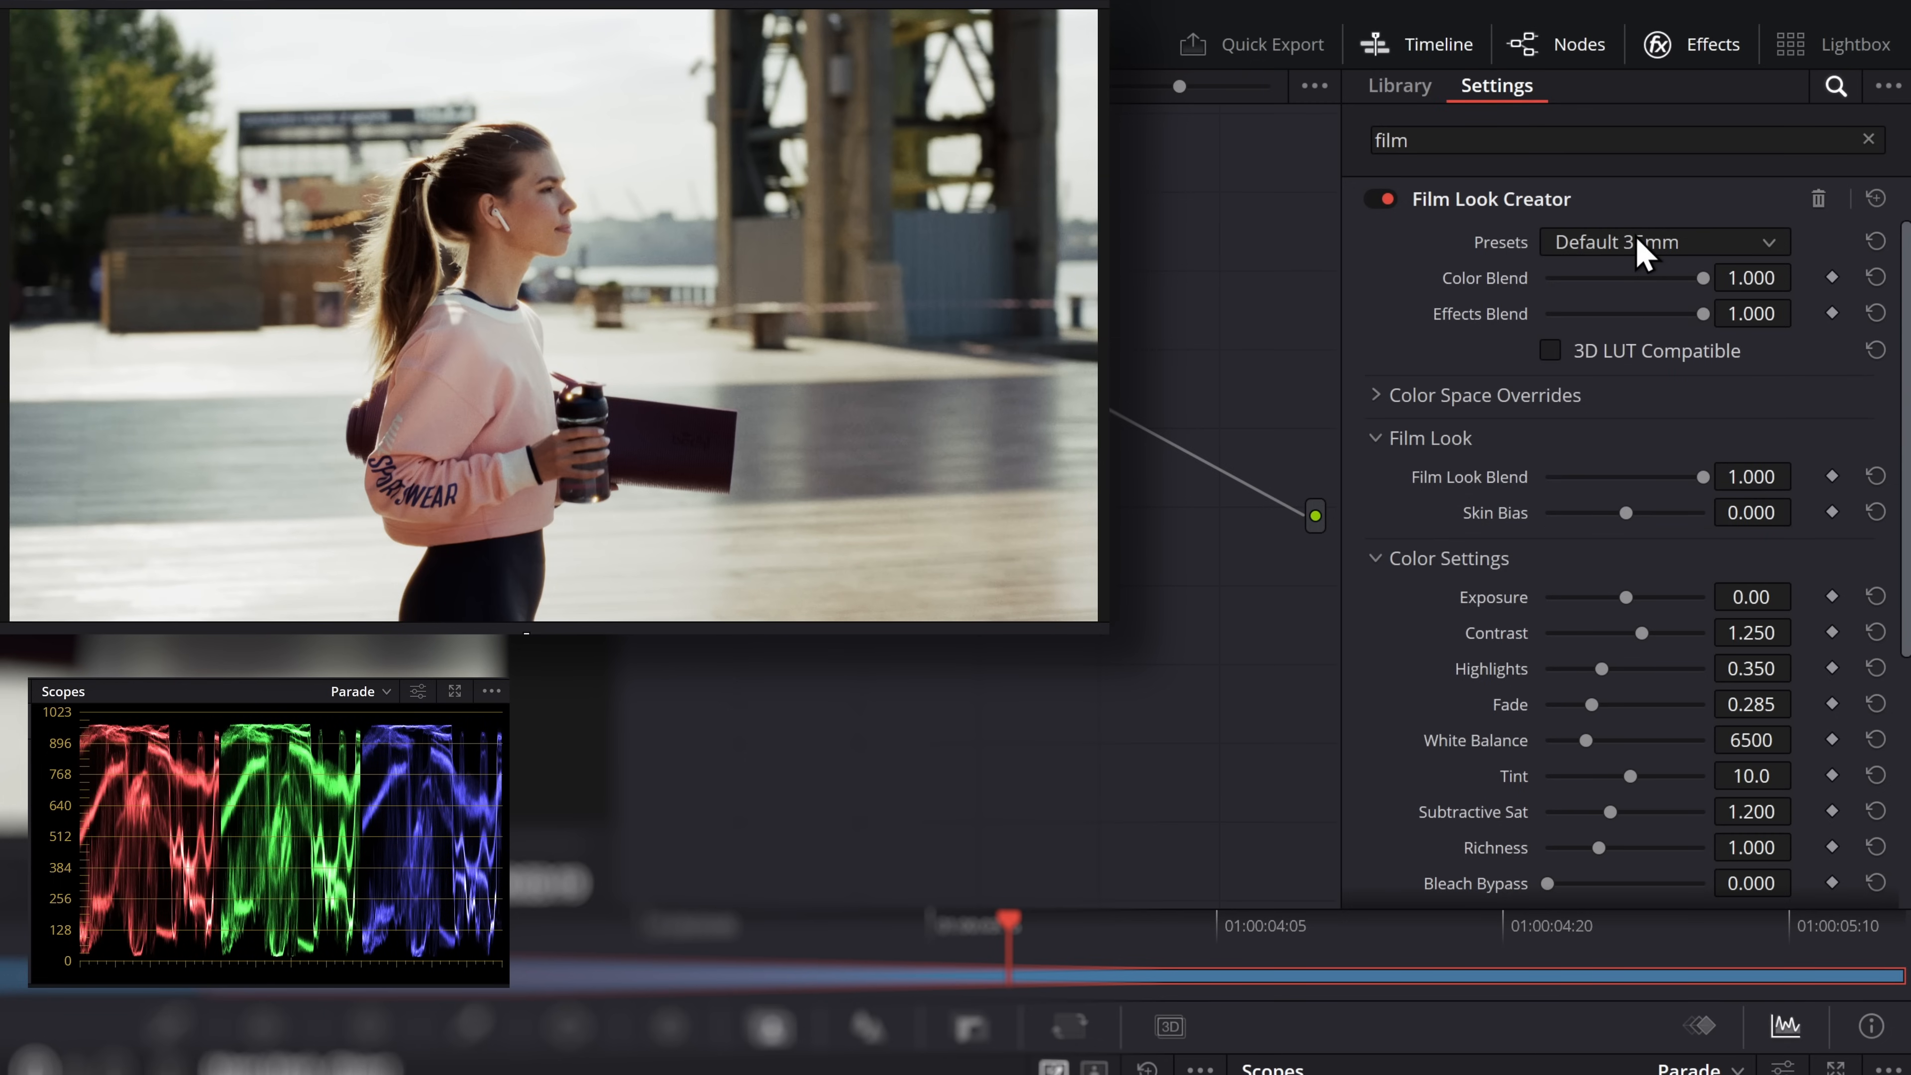
left_click(1617, 248)
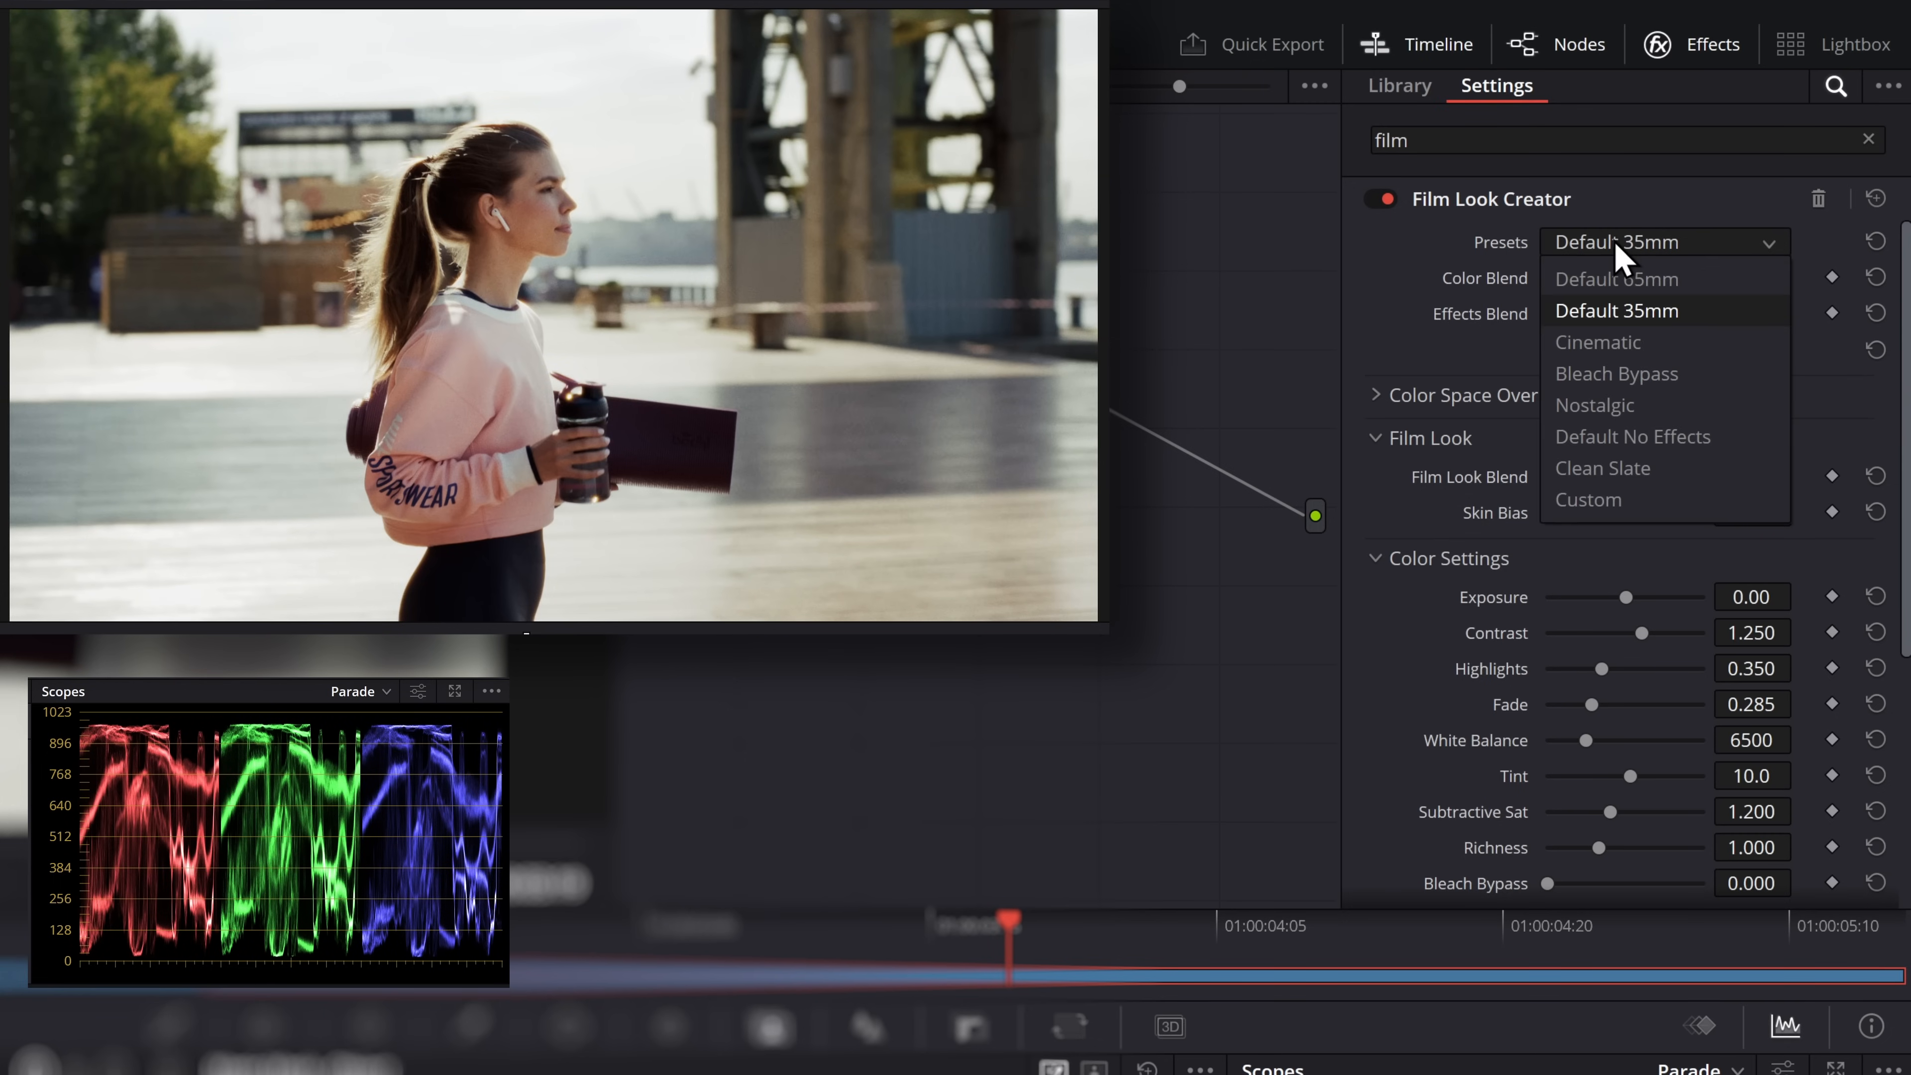
left_click(1621, 348)
left_click(1625, 245)
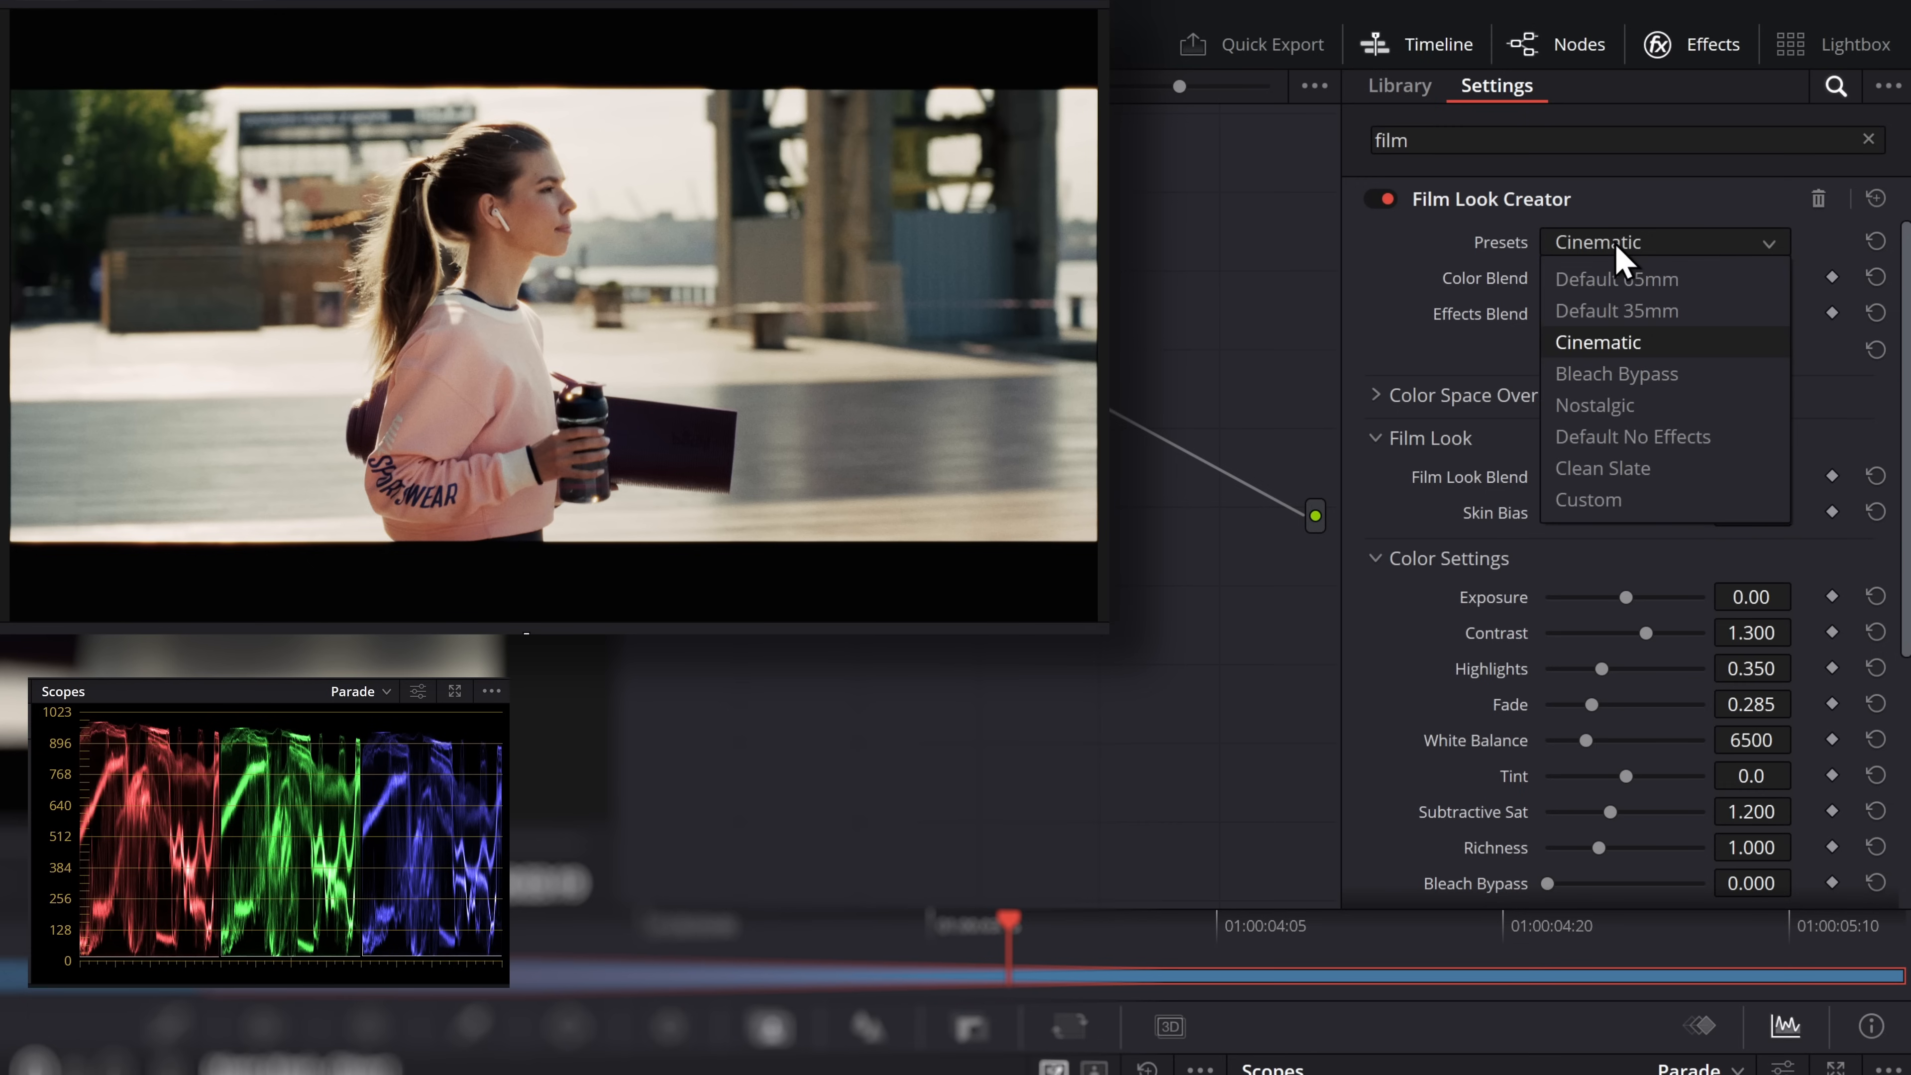
left_click(1623, 374)
left_click(1625, 246)
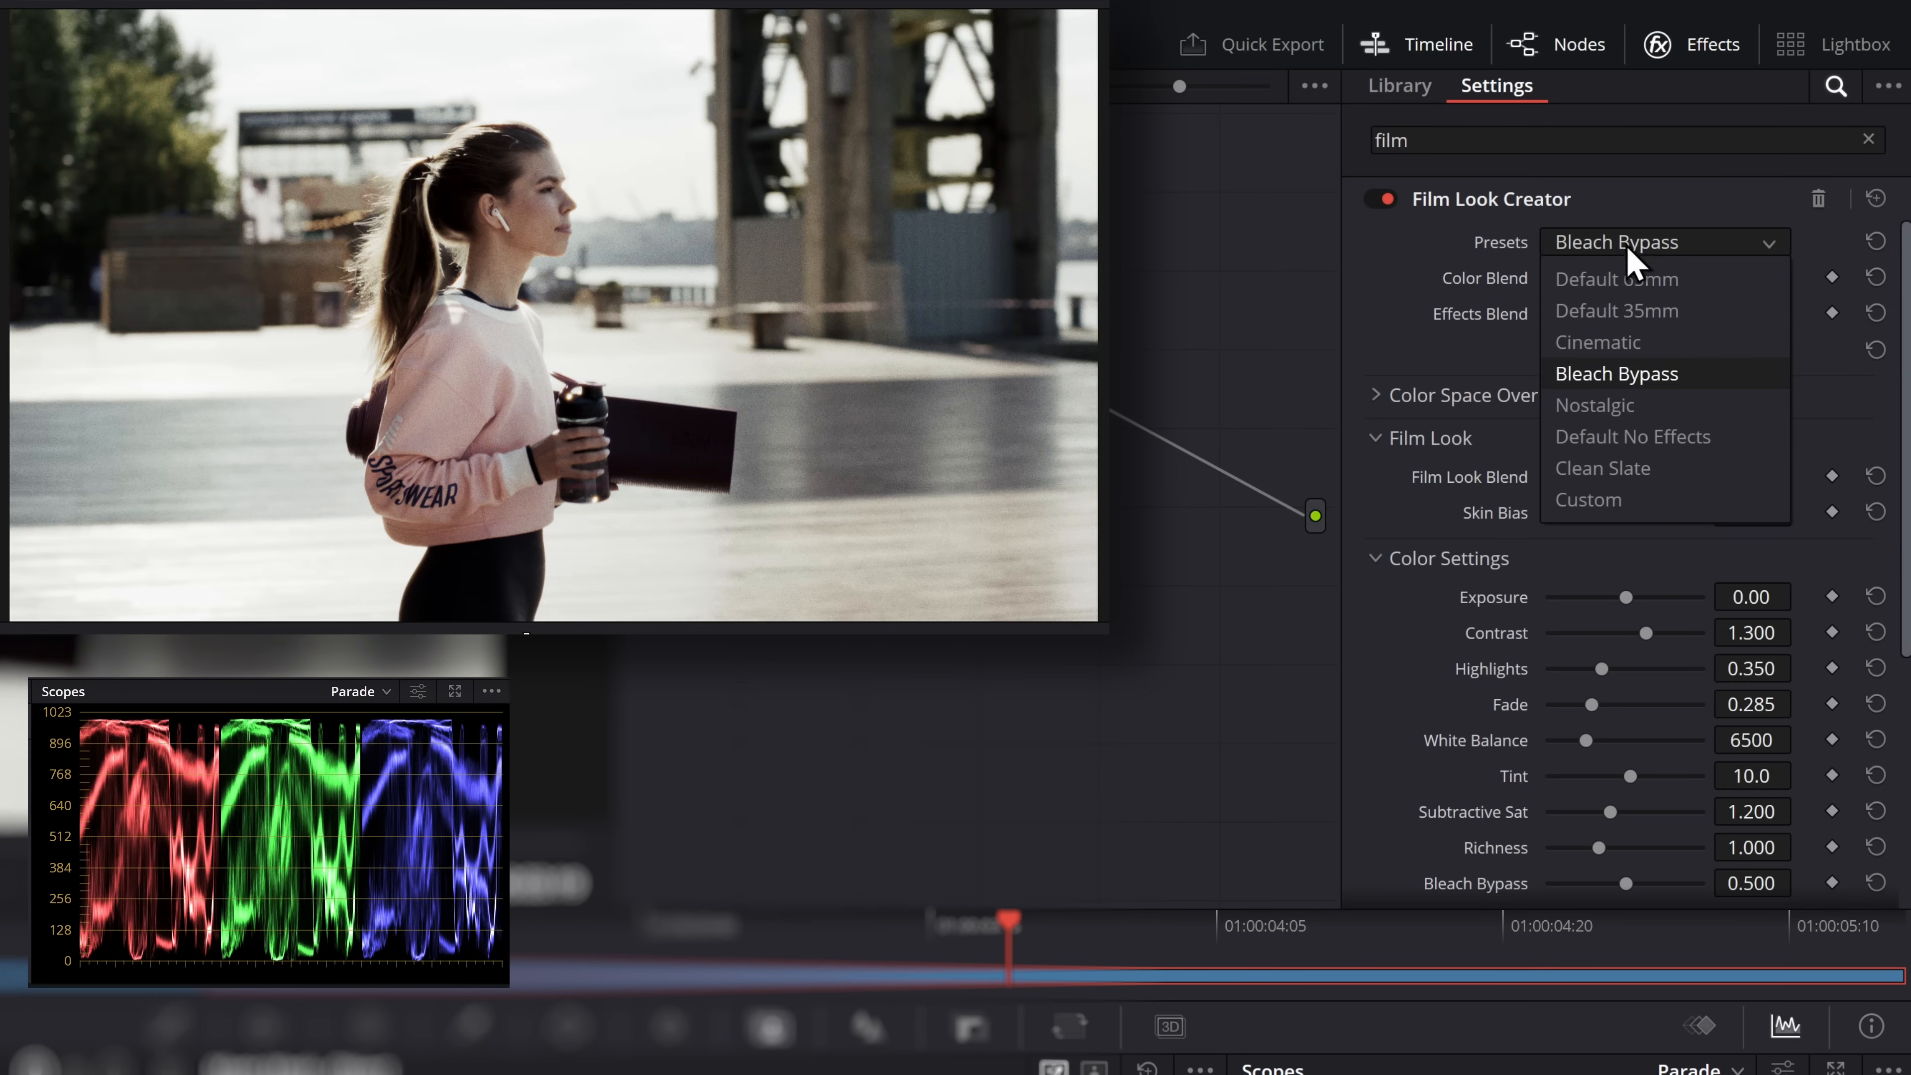
left_click(1611, 410)
Try the Default No Effects preset, compare the image with the effect off and on, and try the Clean Slate preset
left_click(1629, 245)
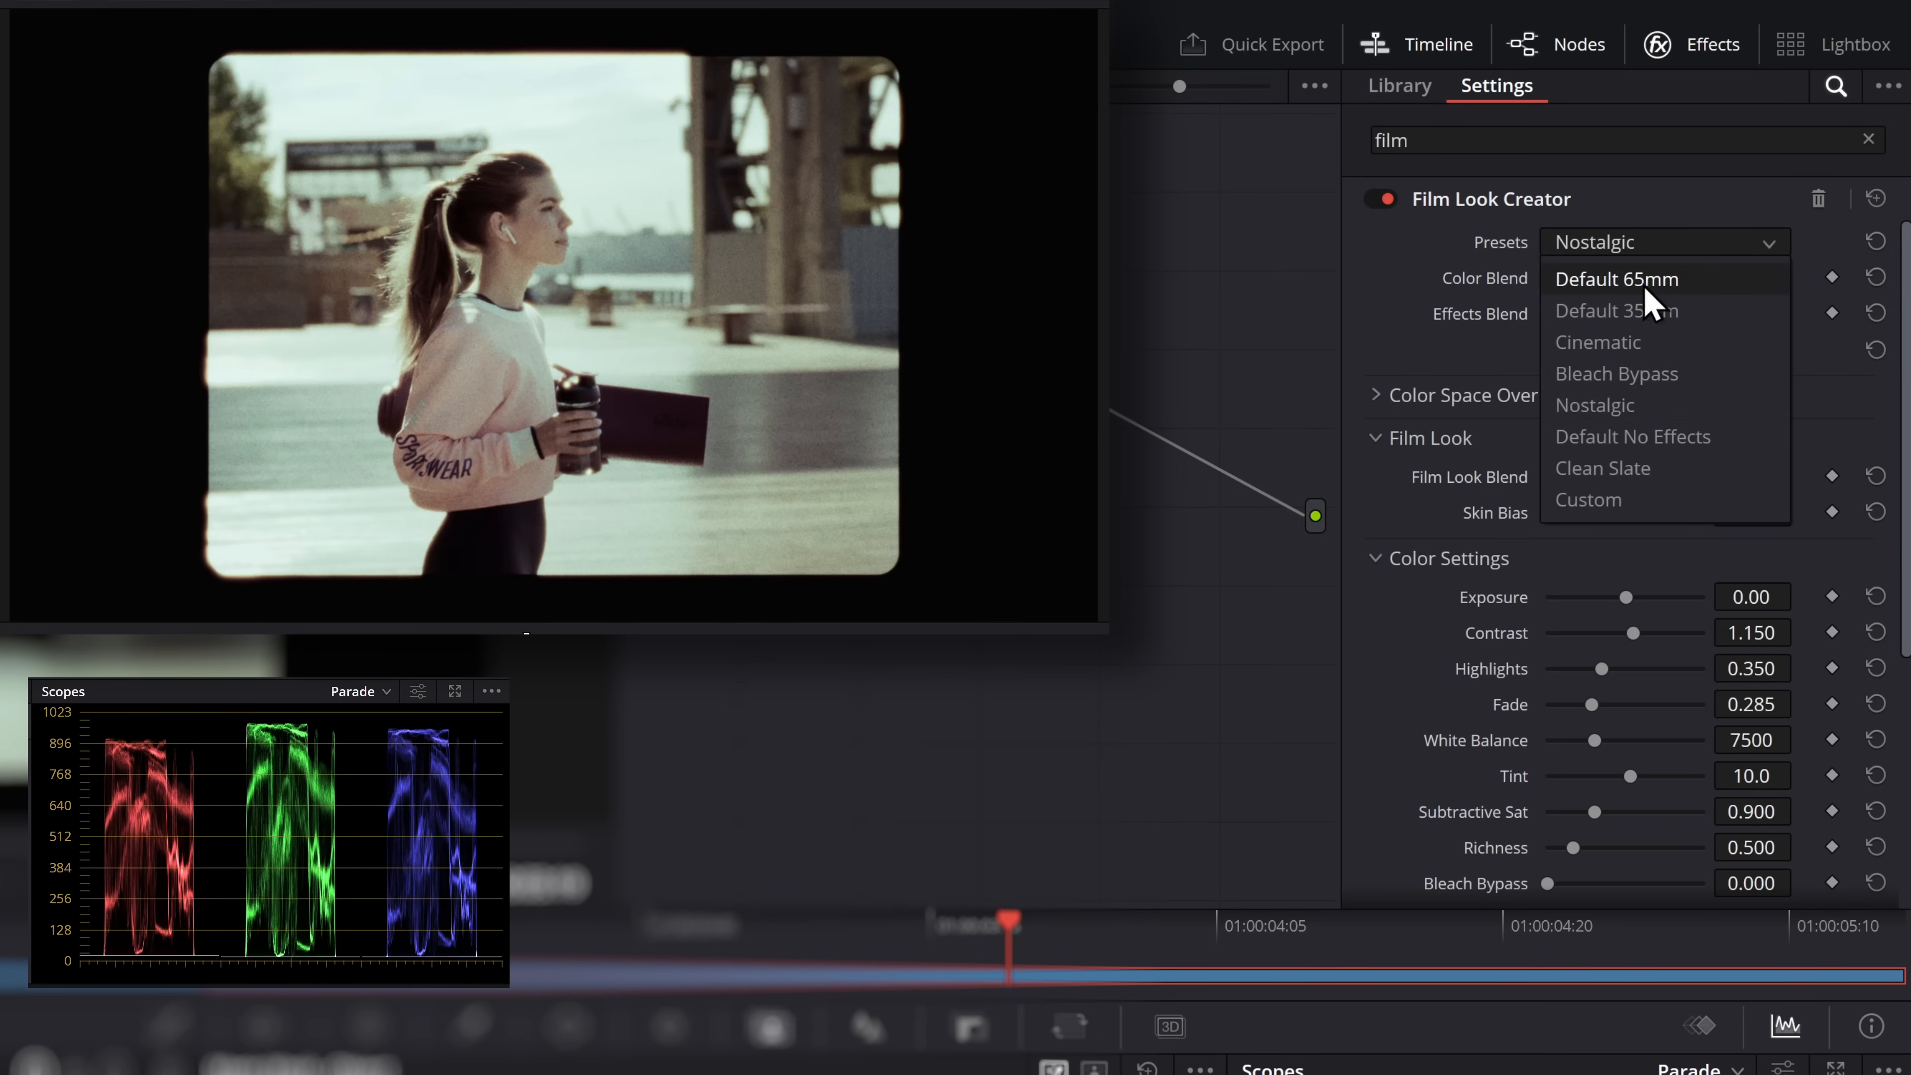
left_click(1625, 431)
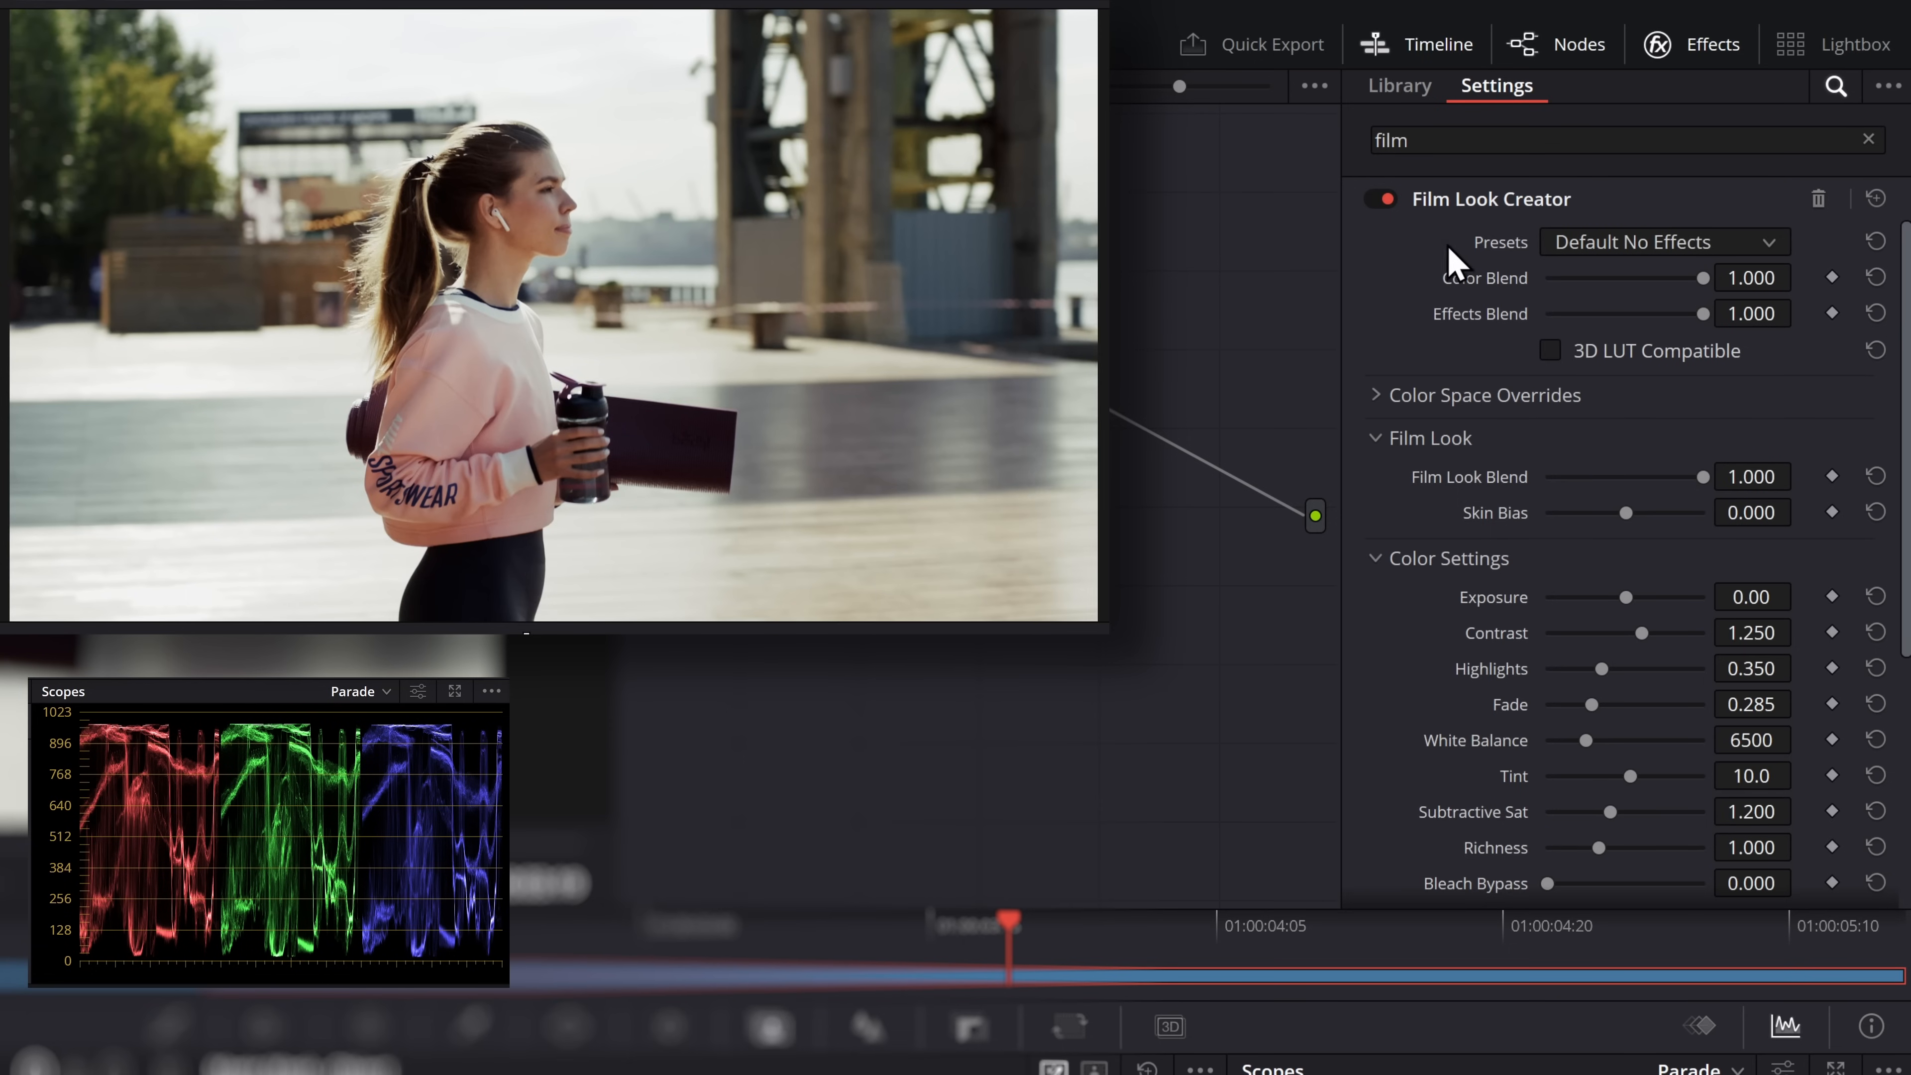
left_click(1388, 200)
left_click(1387, 200)
left_click(1627, 249)
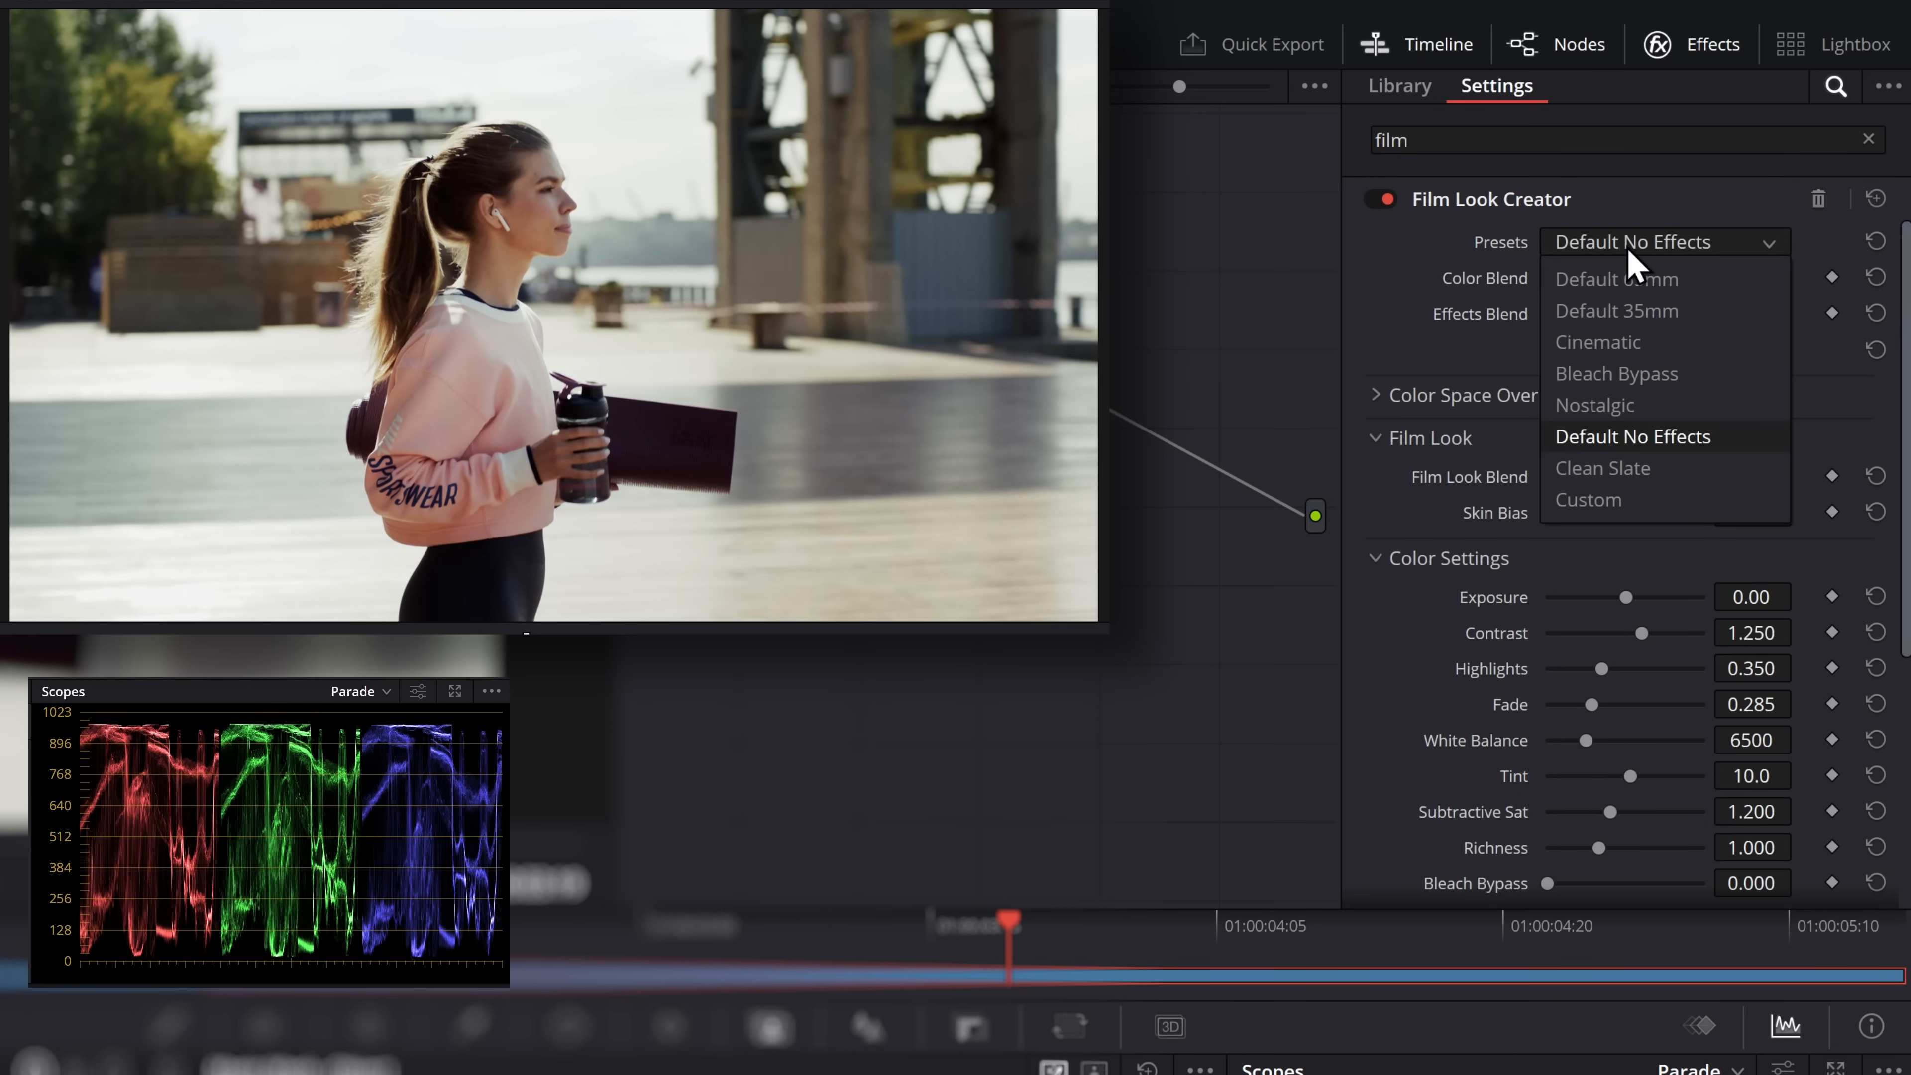
left_click(1617, 471)
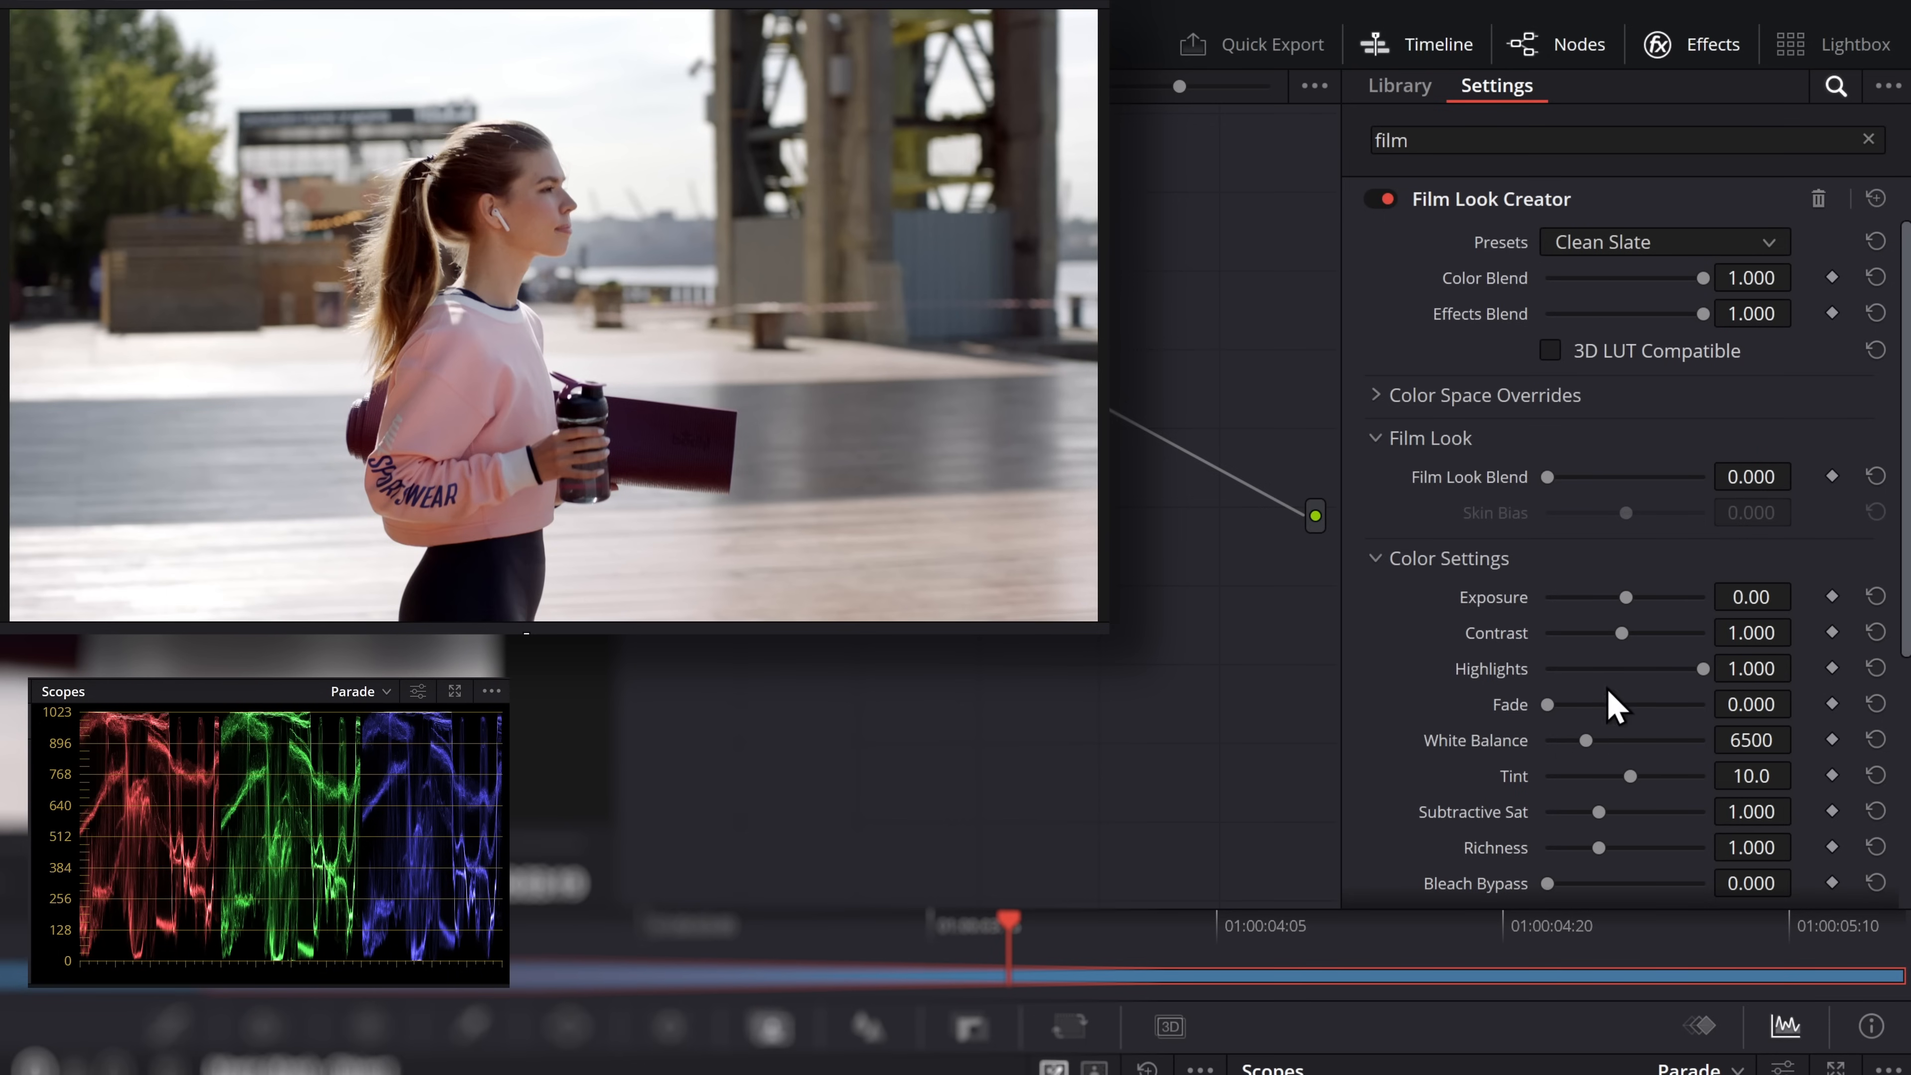
Try the Cinematic preset with an Exposure adjustment and settle on the Default 35mm preset
left_click(1611, 242)
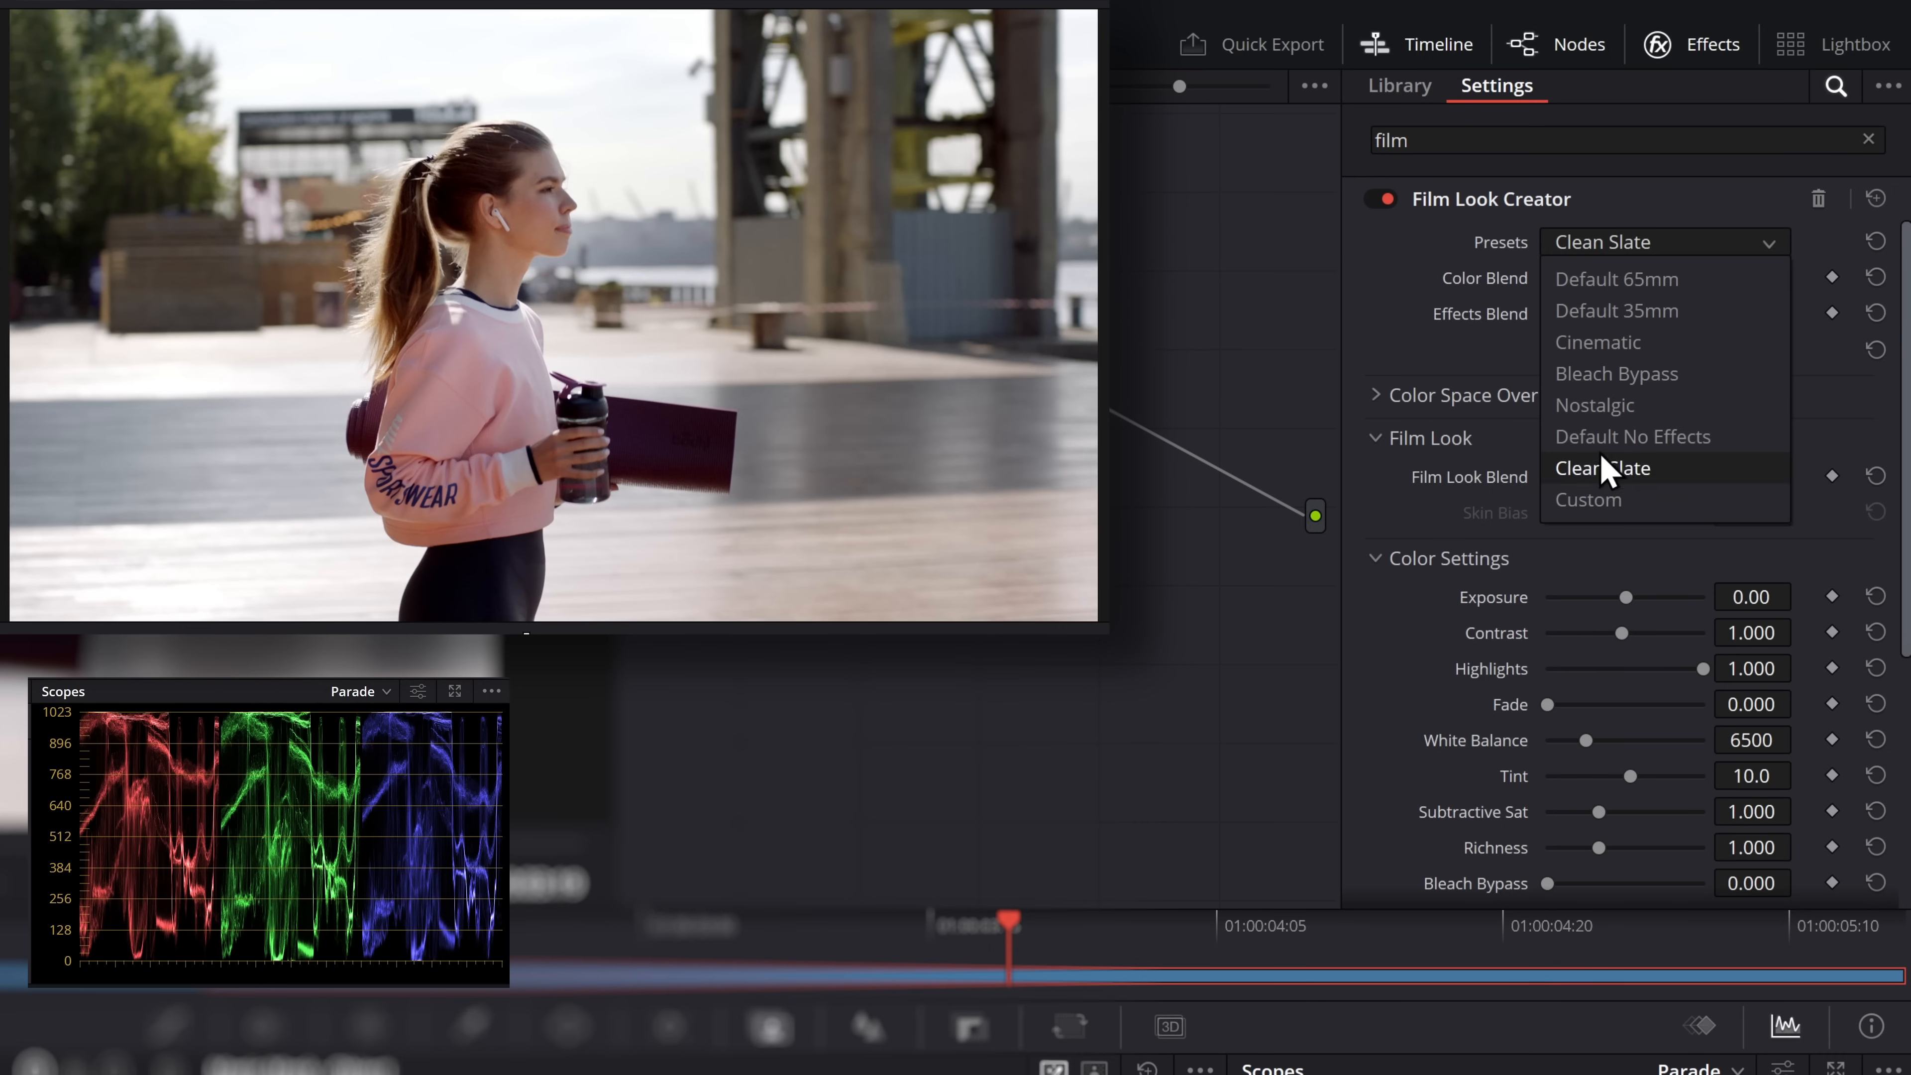
left_click(1600, 345)
left_click_drag(1659, 600, 1630, 599)
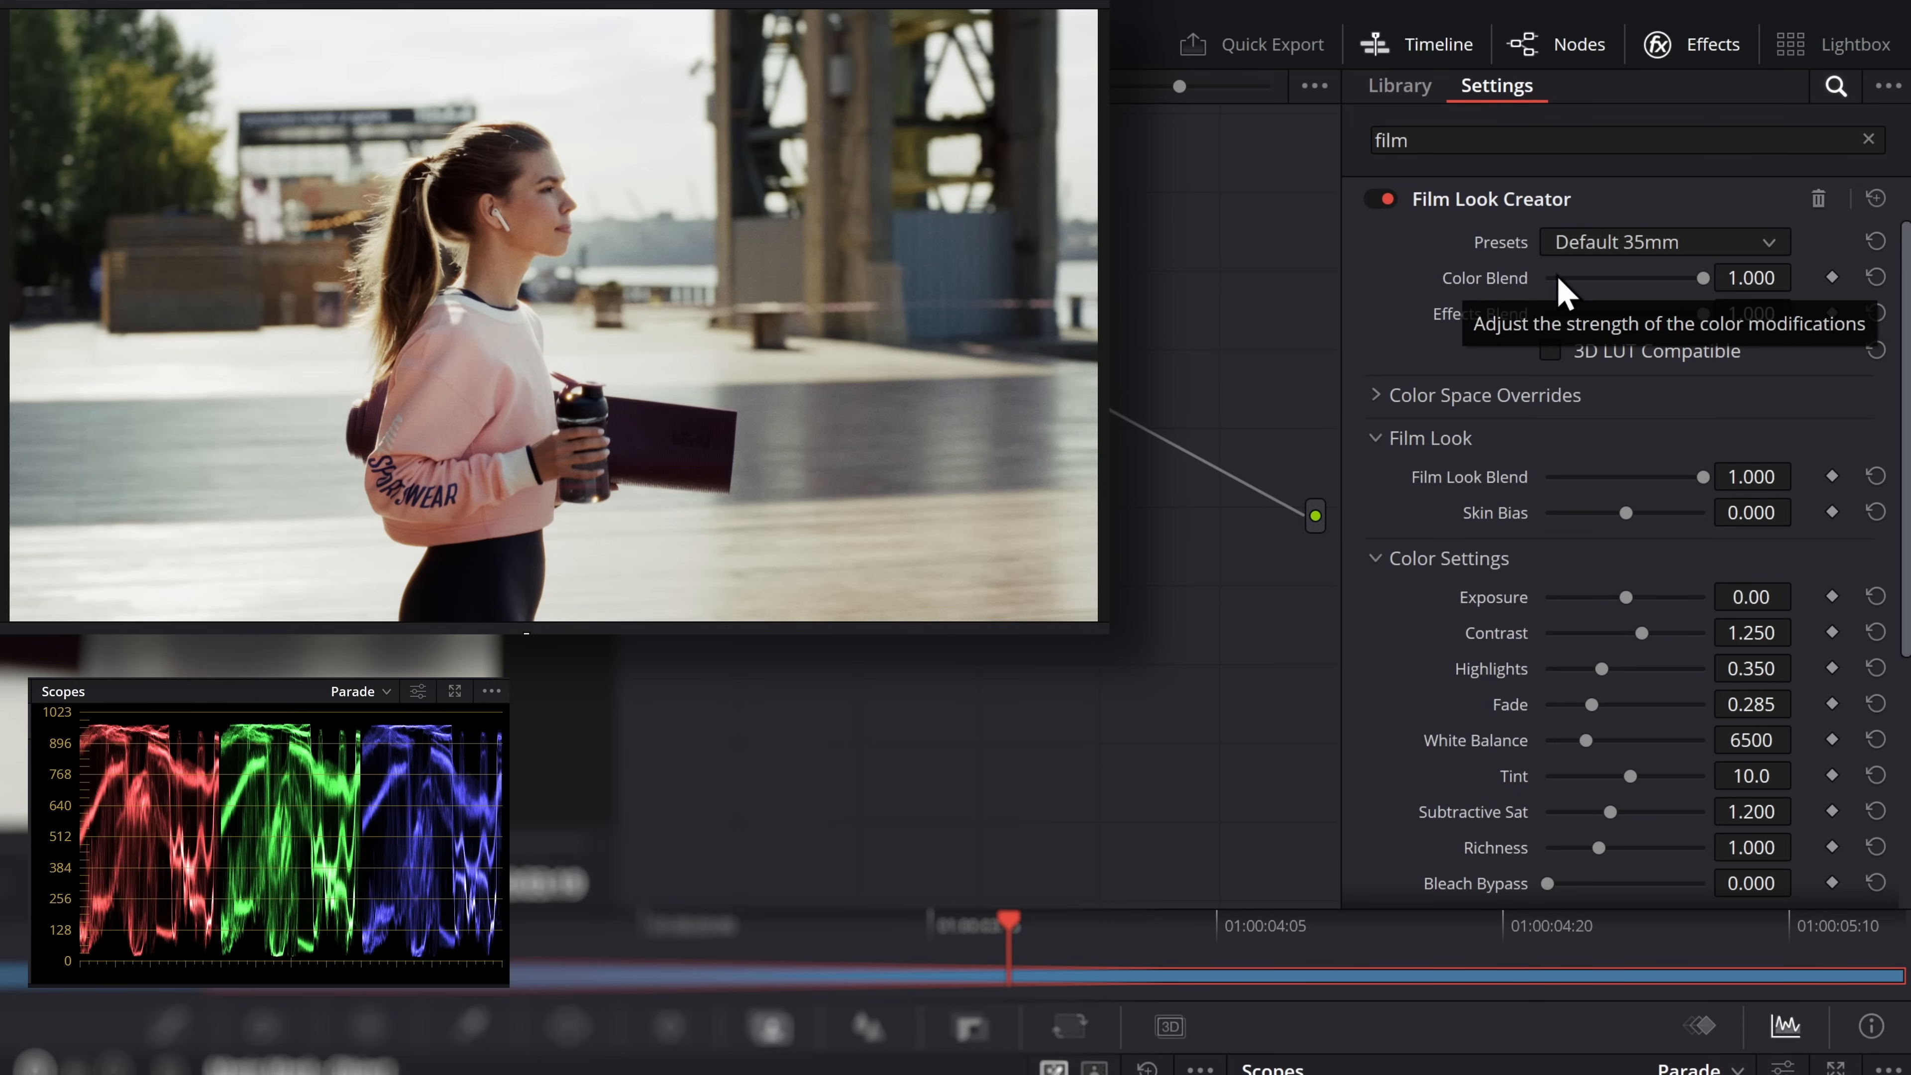
Lower Color Blend to 0.000 to check which sections it disables, and return it to 1.000
left_click_drag(1703, 280, 1467, 275)
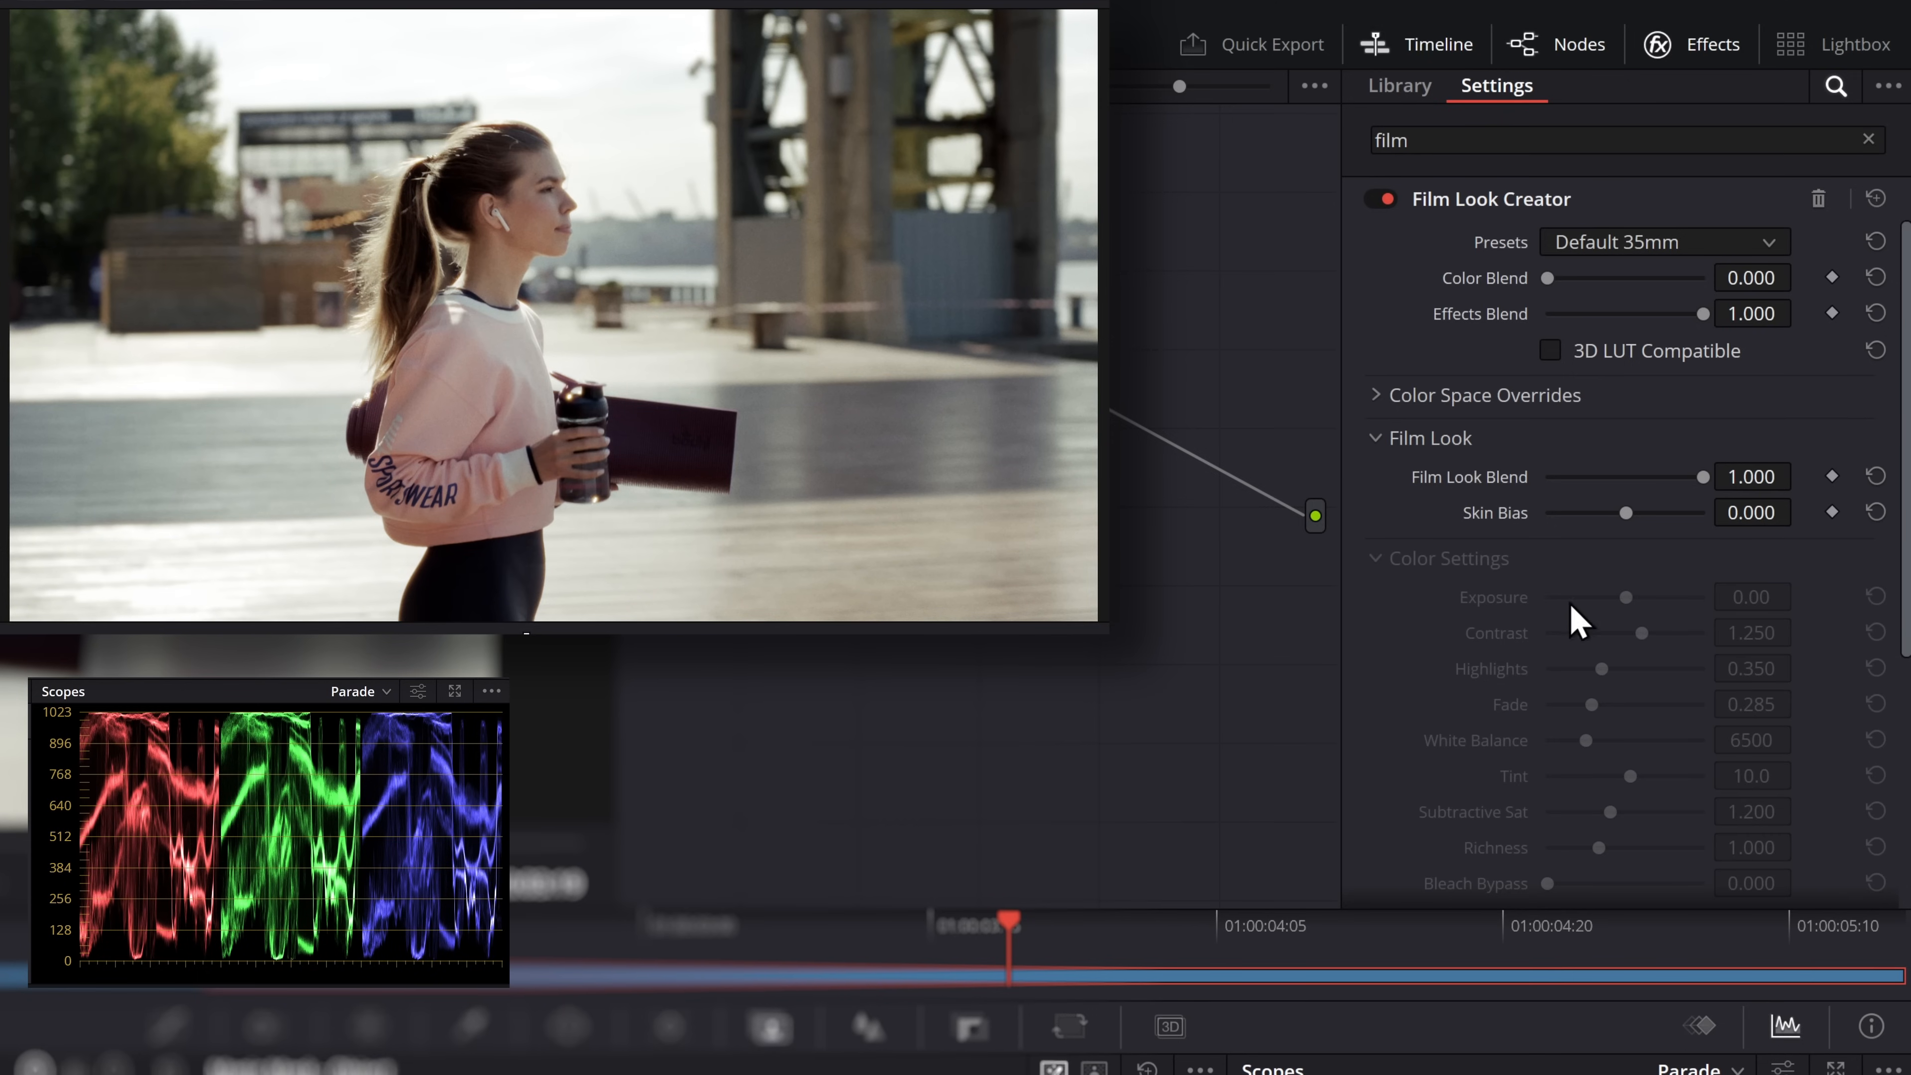
scroll(1512, 704, "down", 3)
scroll(1514, 722, "up", 2)
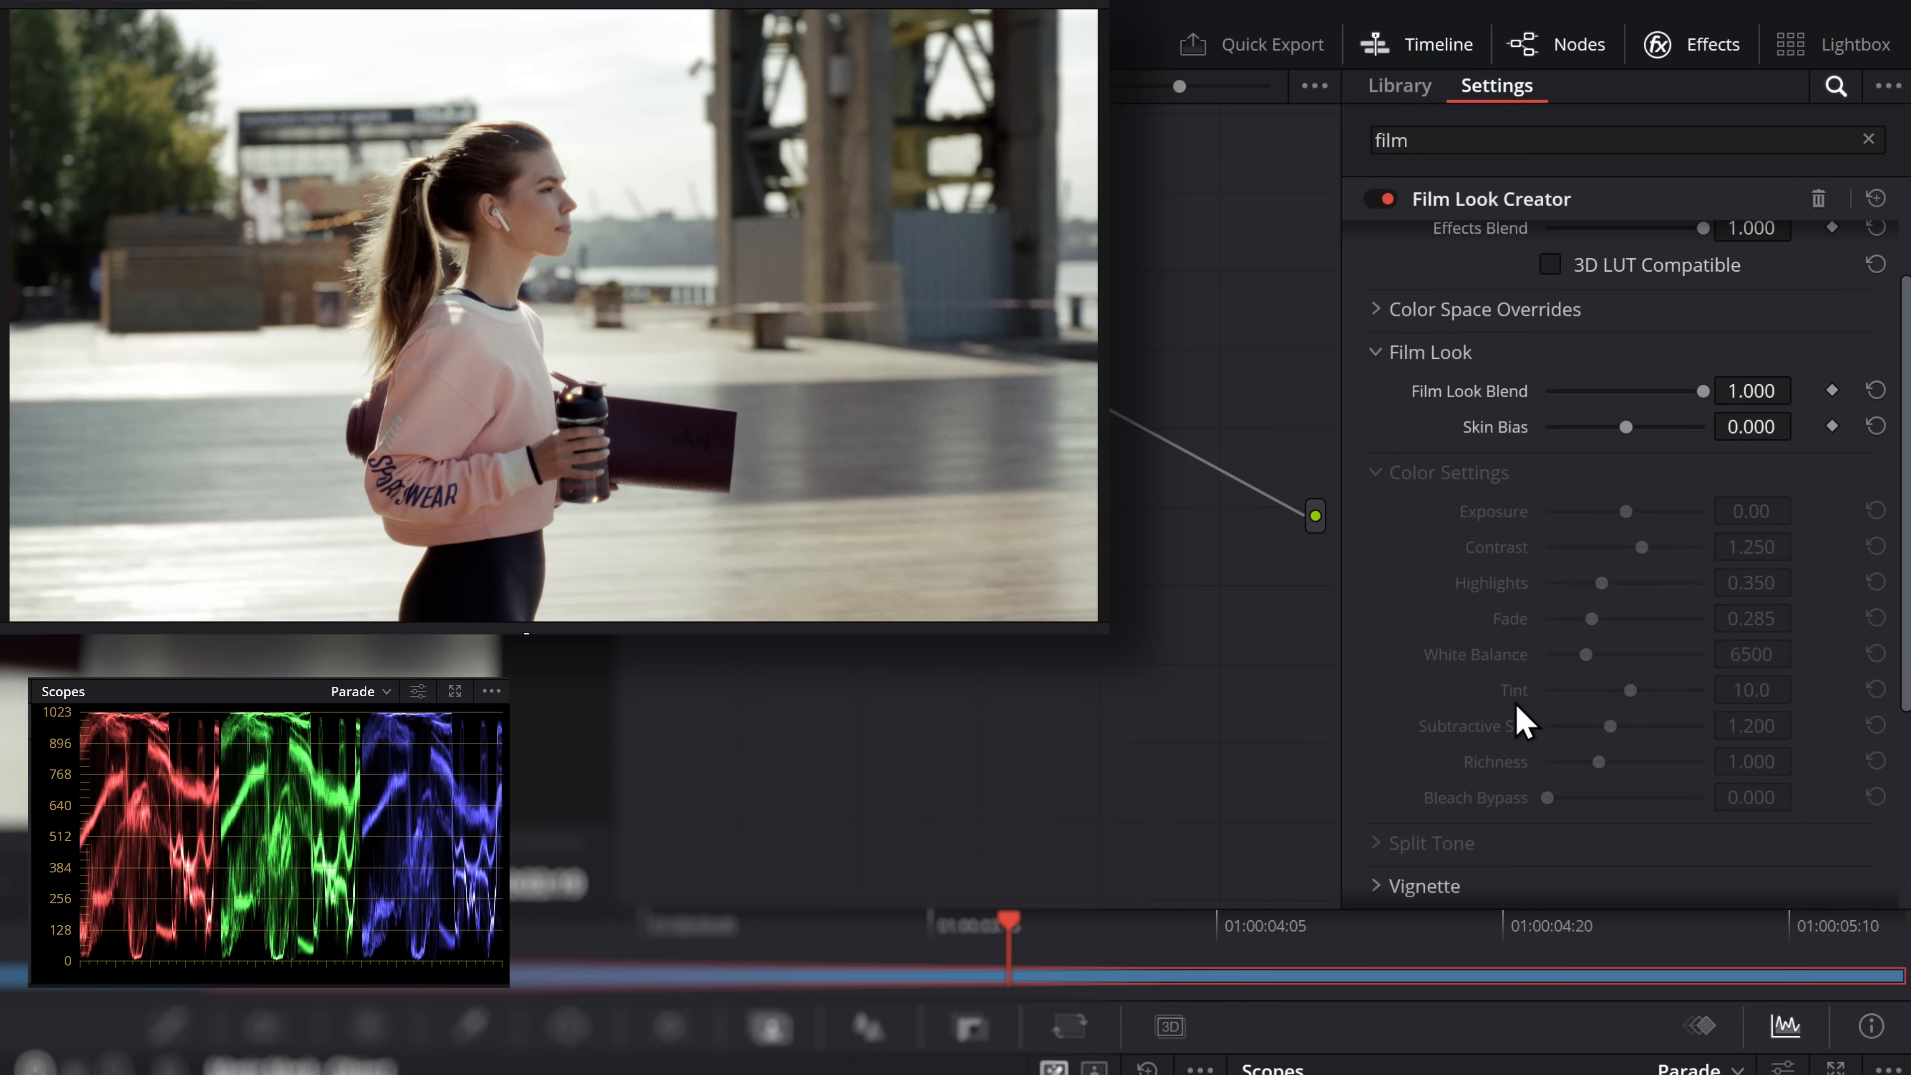
scroll(1523, 719, "up", 2)
left_click_drag(1548, 279, 1737, 308)
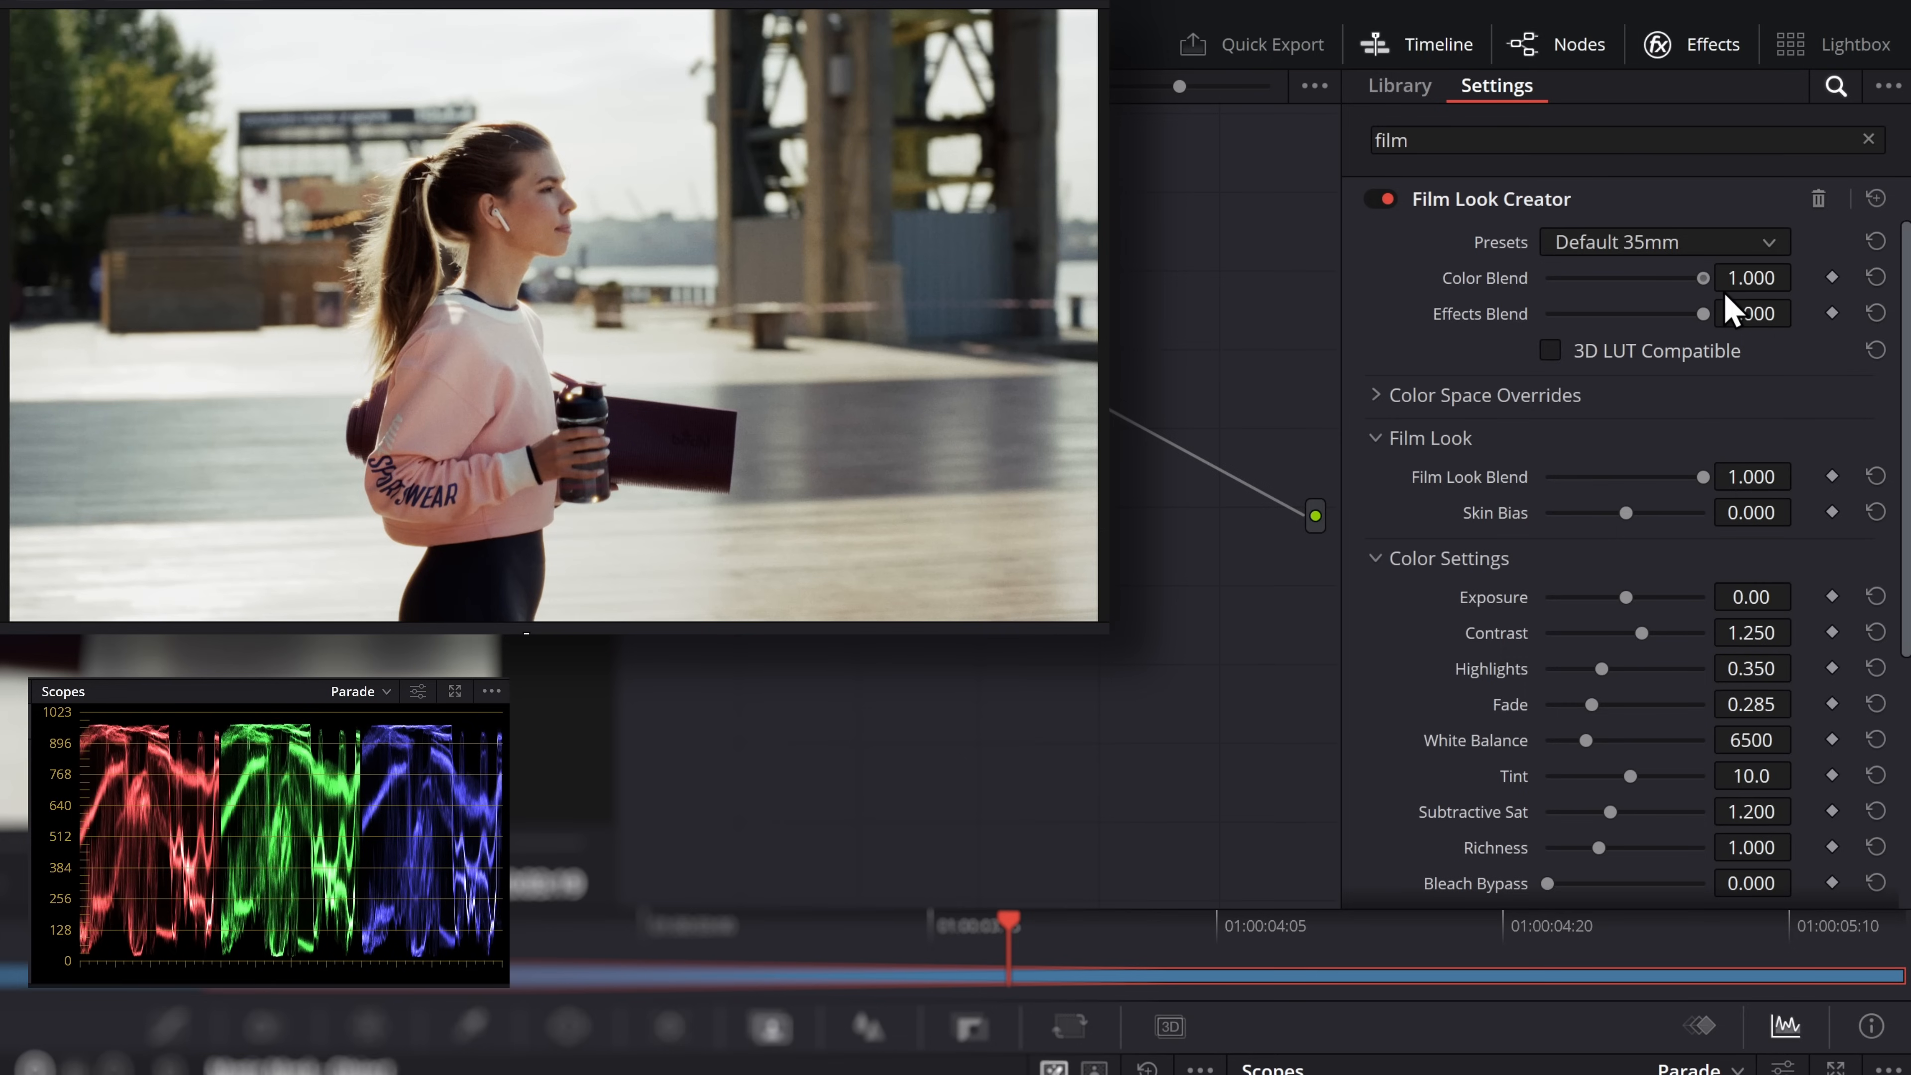
left_click_drag(1544, 285, 1737, 309)
Set Exposure to -0.78 and Contrast to 0.885, and lower Color Blend to 0.000 for comparison
mouse_move(1625, 596)
left_mouse_down()
mouse_move(1538, 596)
mouse_move(1643, 610)
mouse_move(1596, 606)
mouse_move(1568, 631)
mouse_move(1614, 629)
mouse_move(1615, 606)
left_mouse_up()
left_click_drag(1701, 279, 1446, 274)
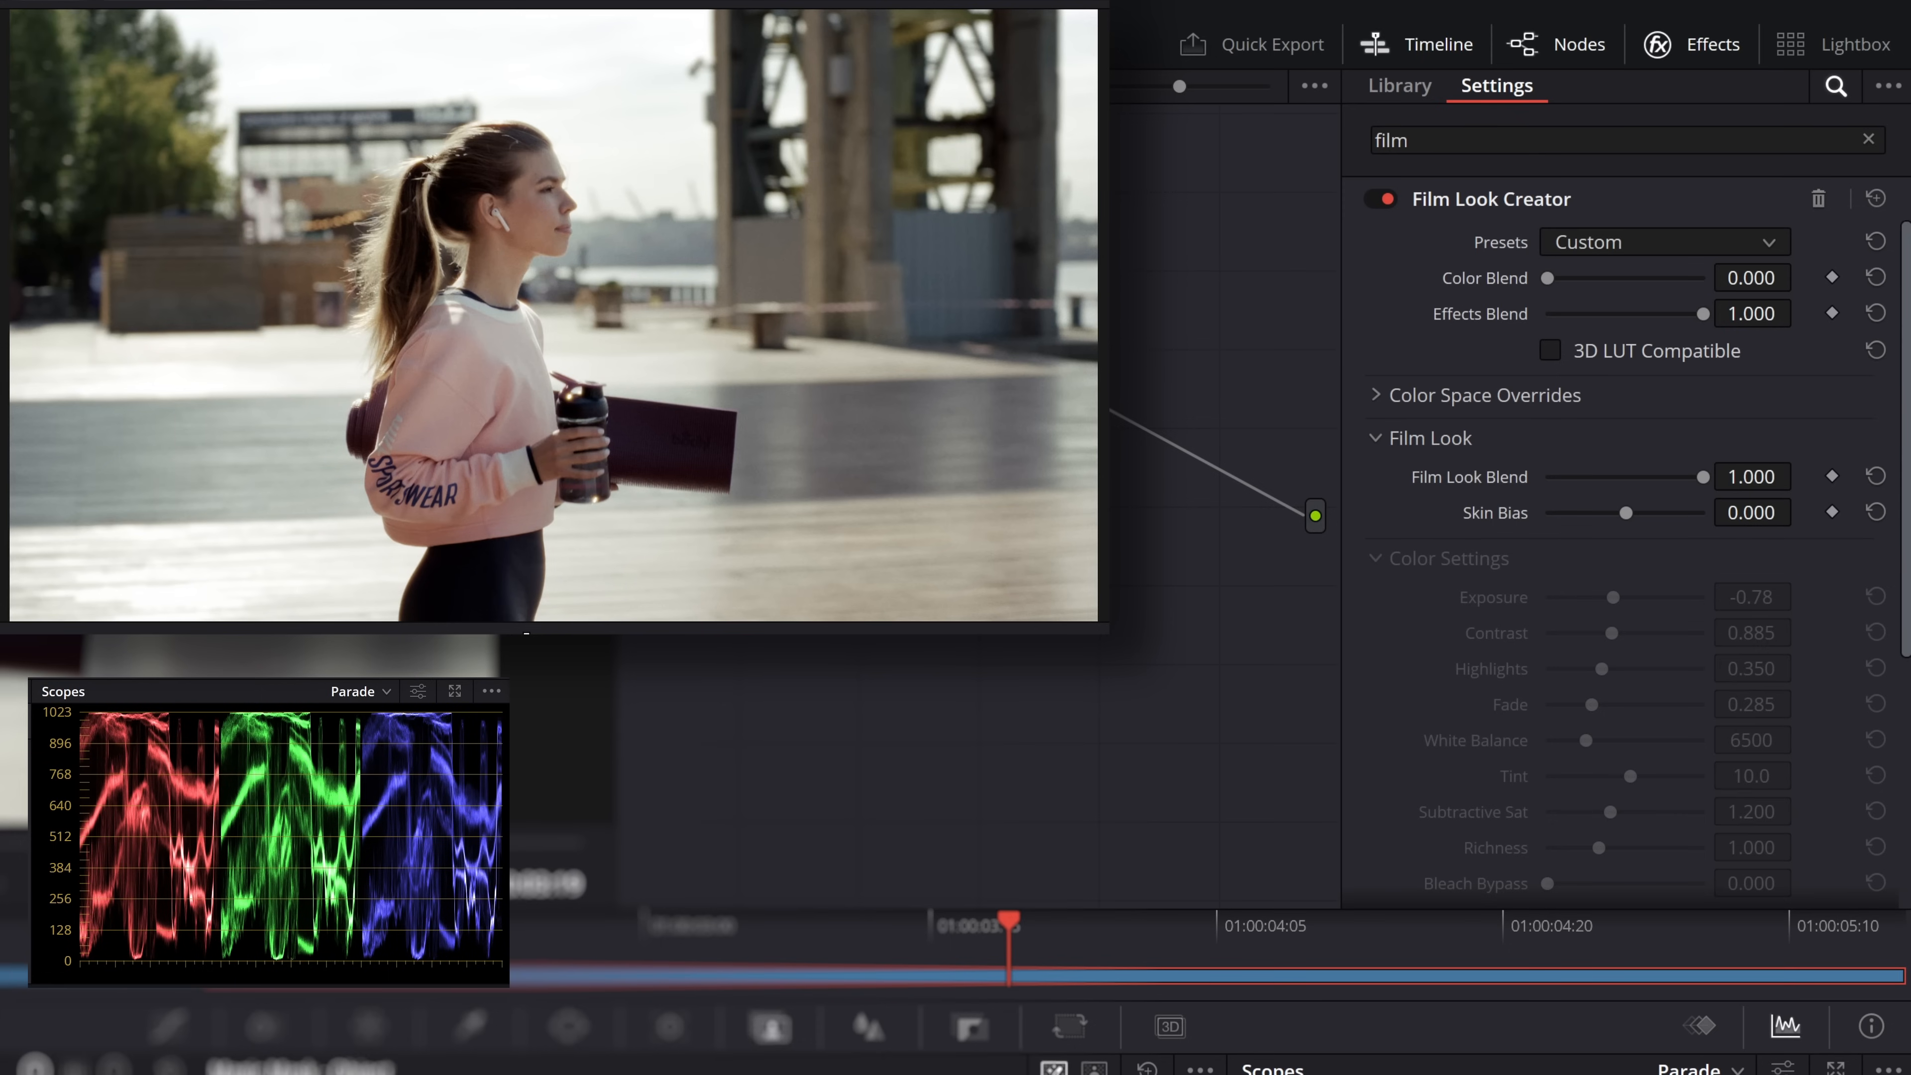
Return Color Blend to 1.000, lower Effects Blend to 0.000 to check the affected sections, and reset Effects Blend to 1.000
left_click_drag(1547, 277, 1455, 308)
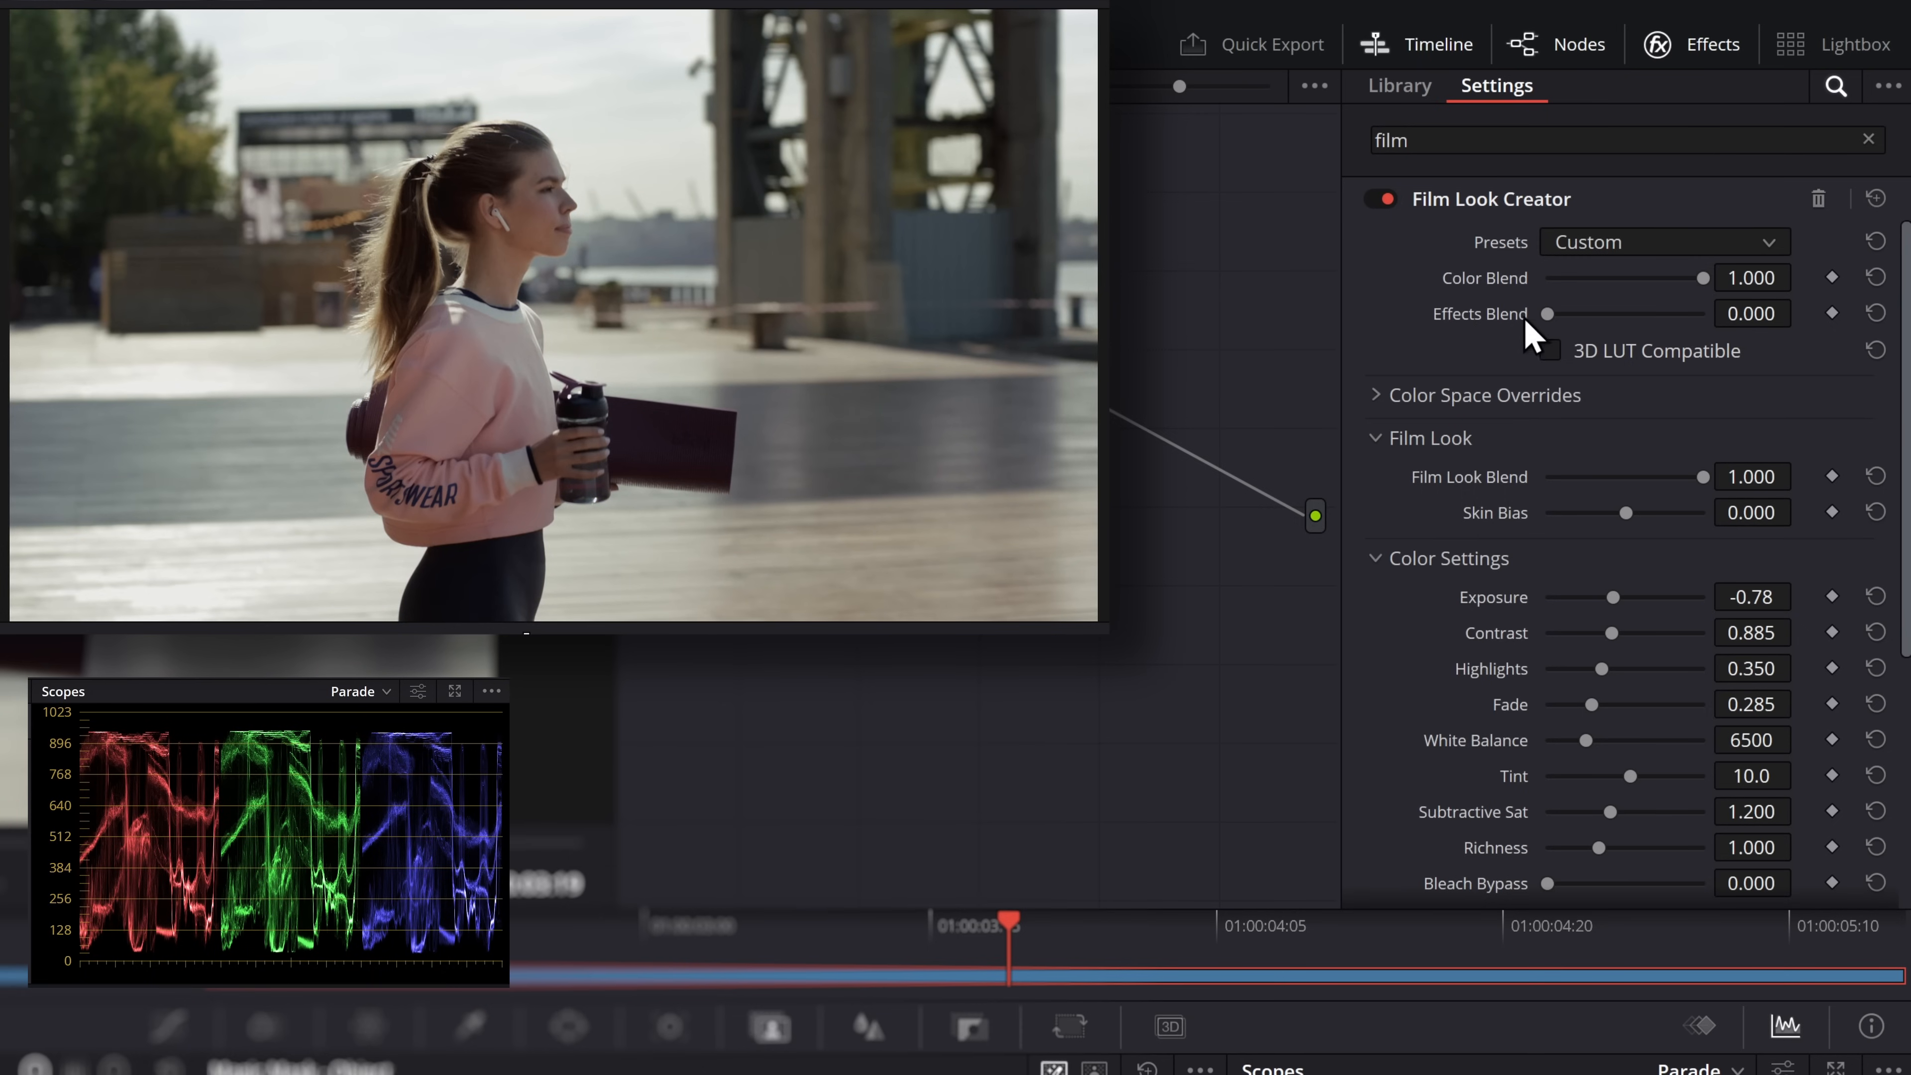
scroll(1520, 406, "down", 5)
left_click(1413, 578)
left_click(1419, 581)
scroll(1523, 714, "up", 5)
double_click(1546, 313)
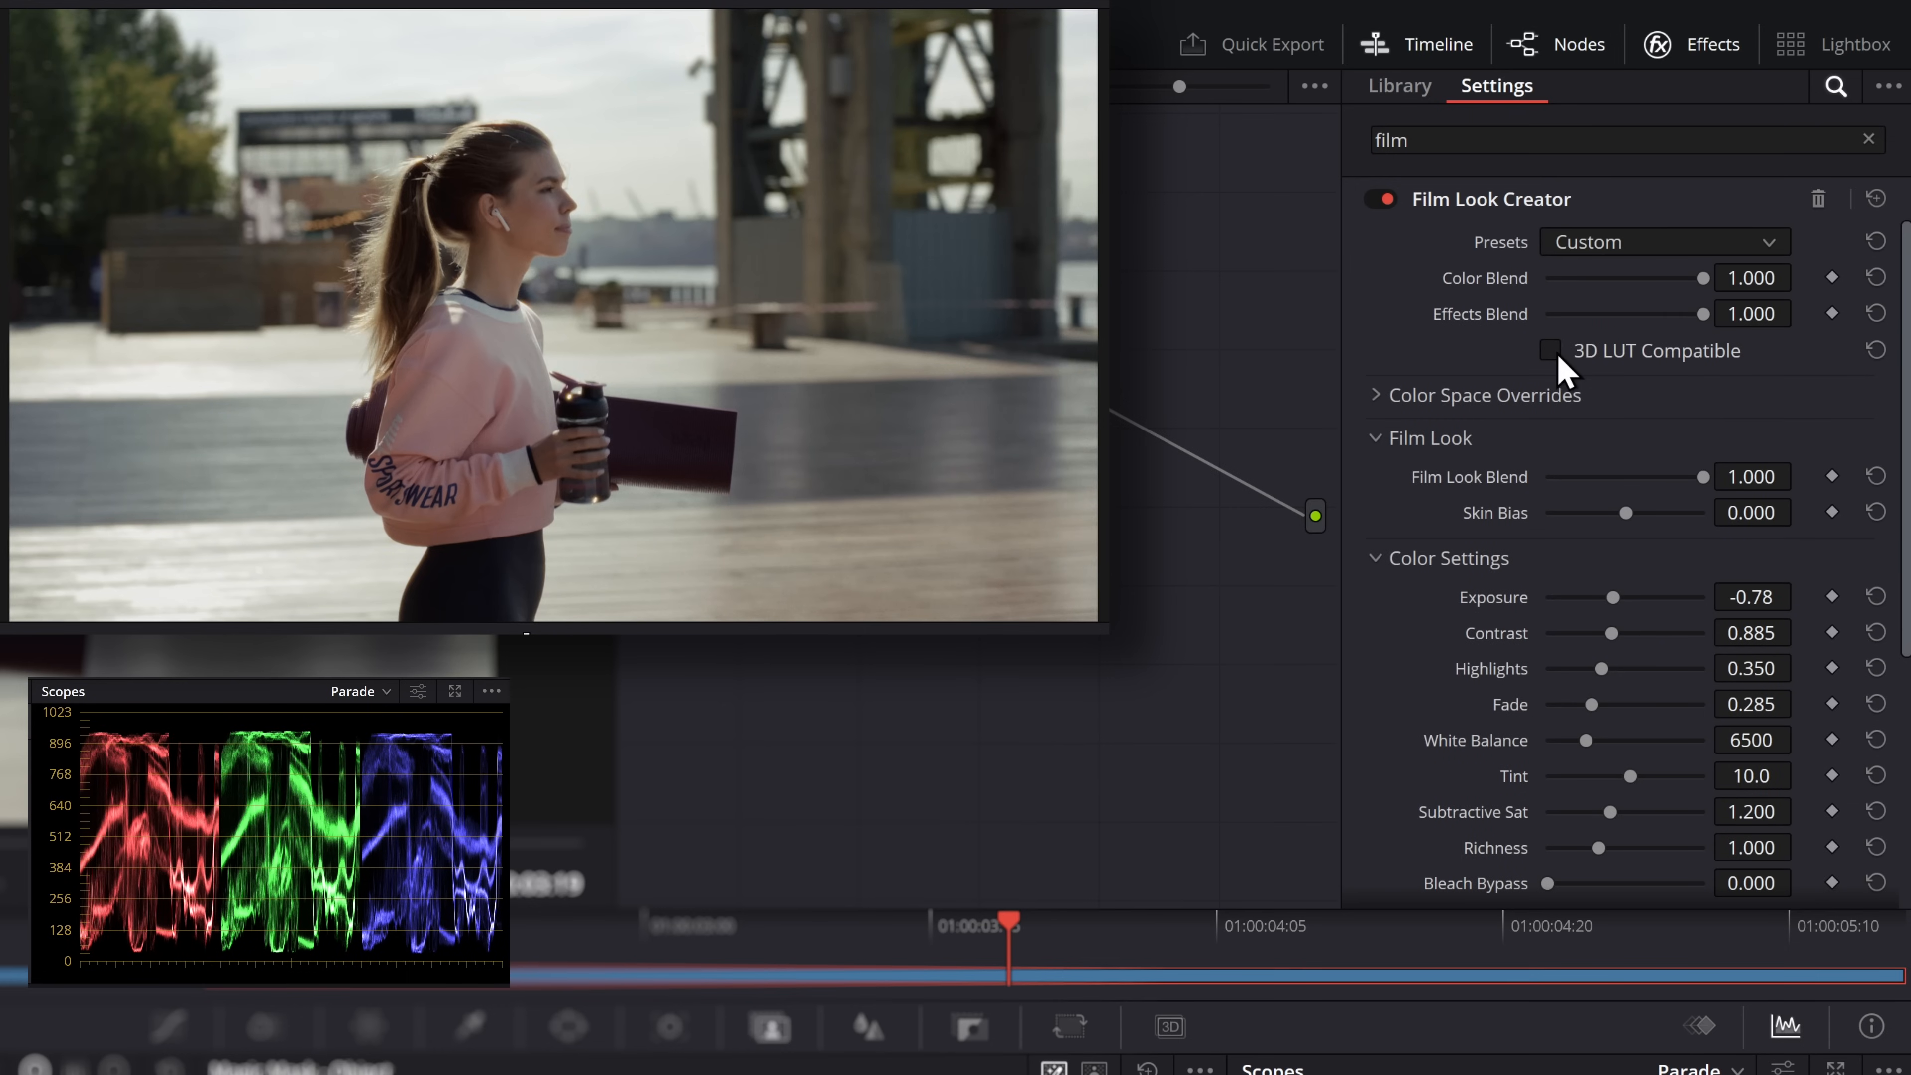
Enable and disable 3D LUT Compatible to check which controls it hides, and inspect the Color Space Overrides options
left_click(1548, 352)
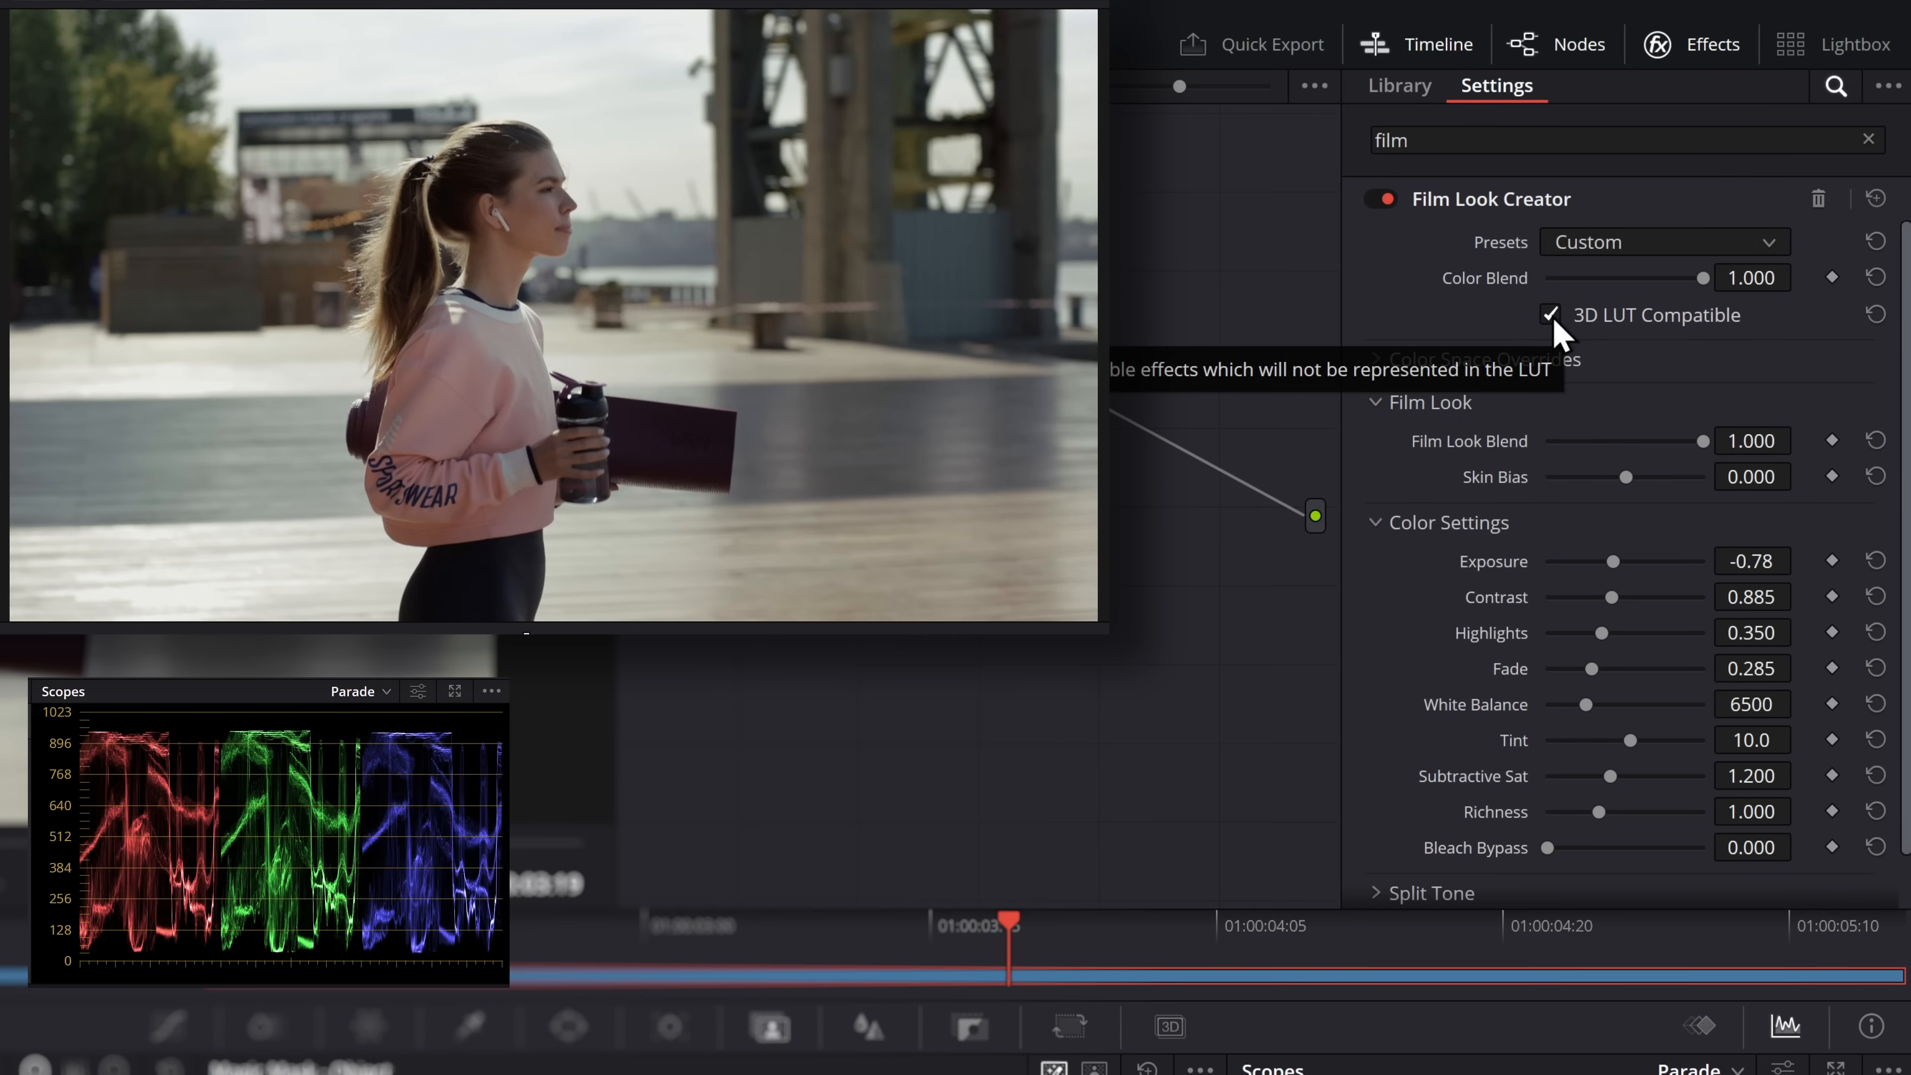
scroll(1542, 484, "down", 1)
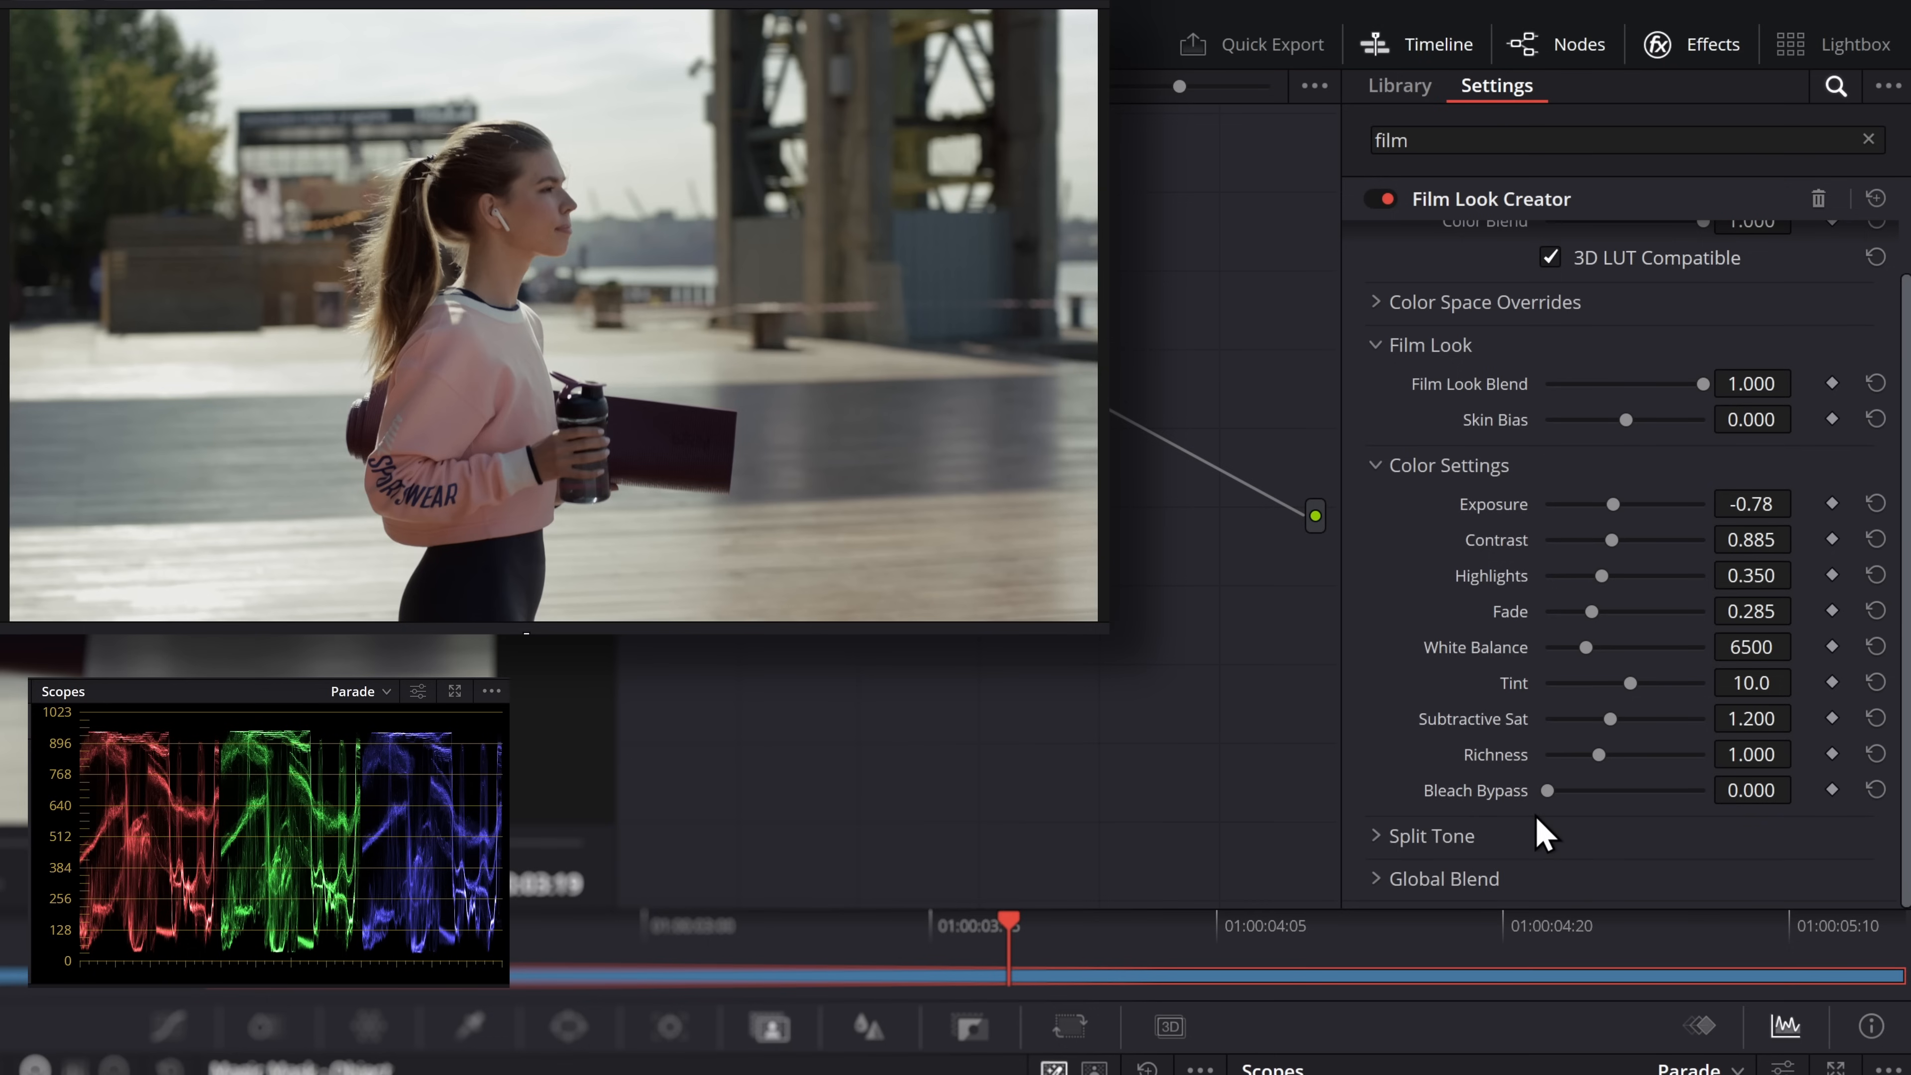
scroll(1531, 797, "up", 1)
left_click(1555, 319)
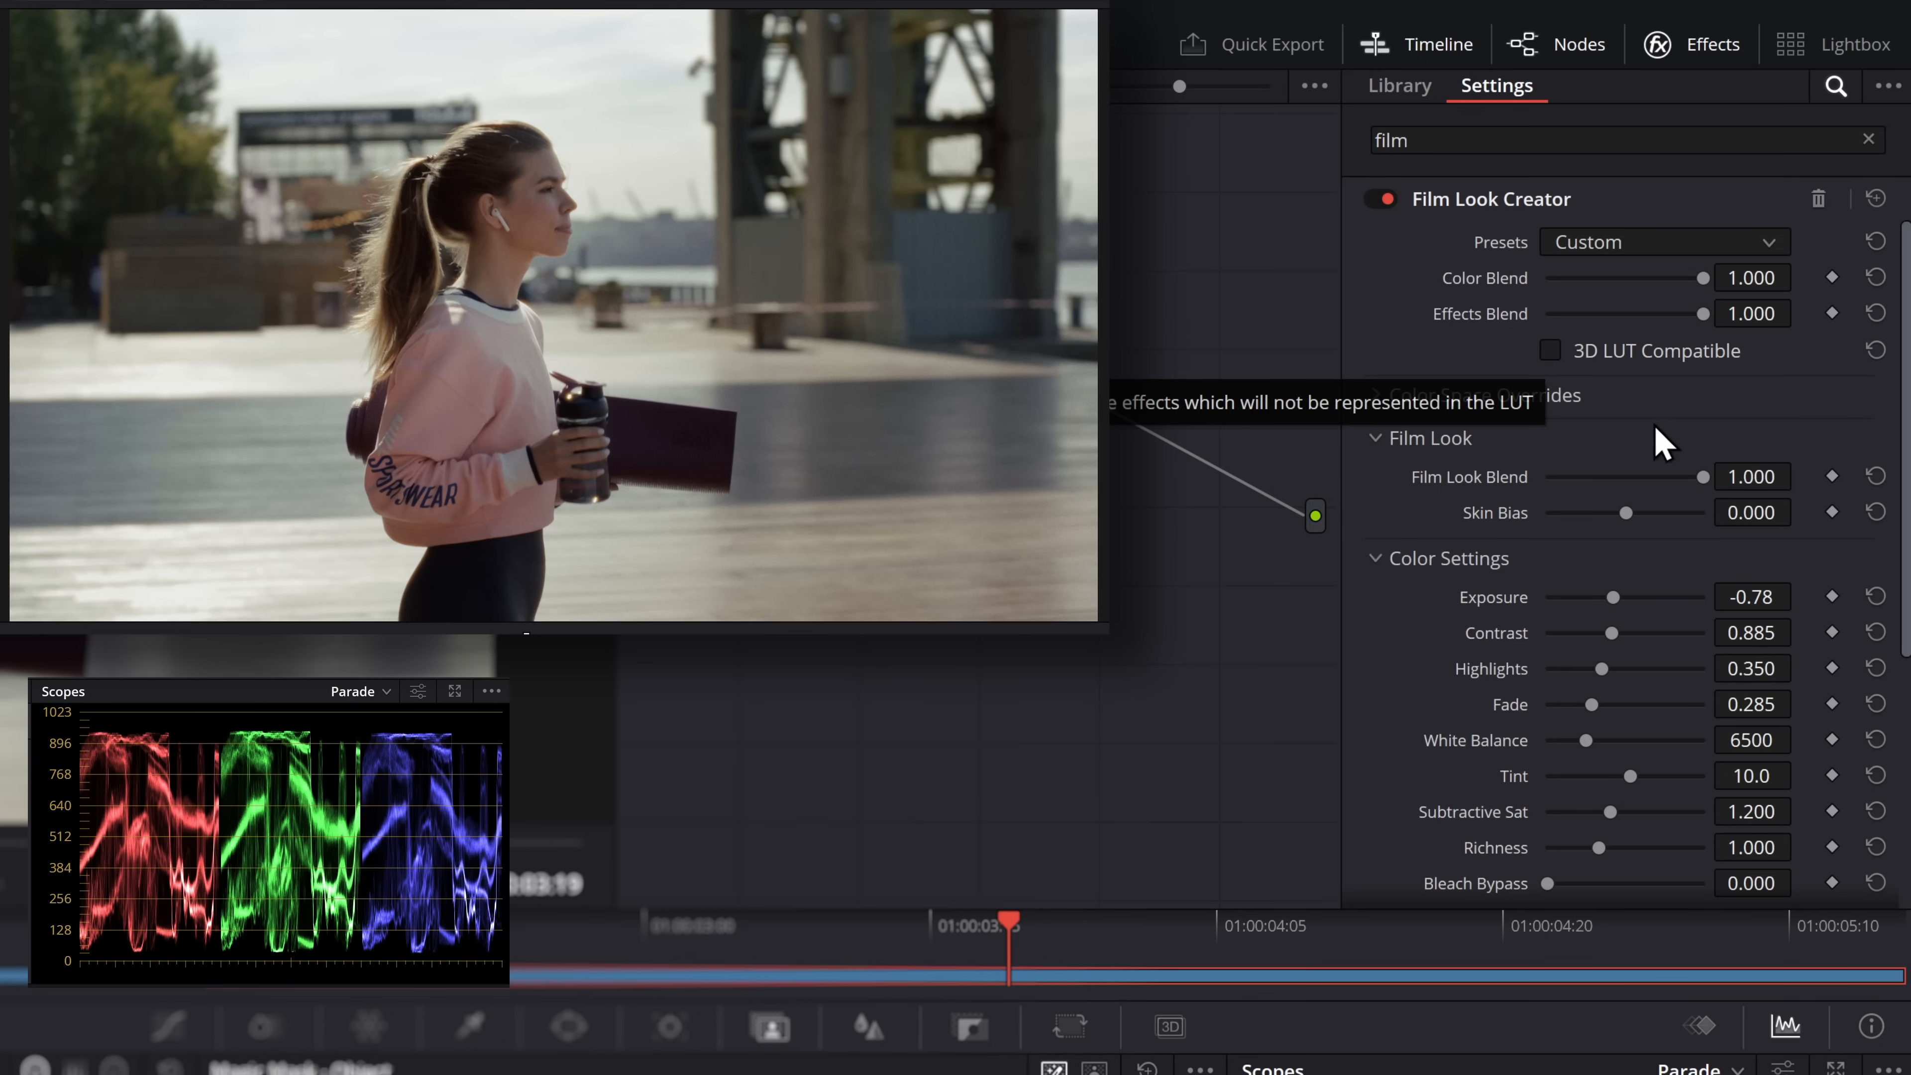
left_click(1374, 399)
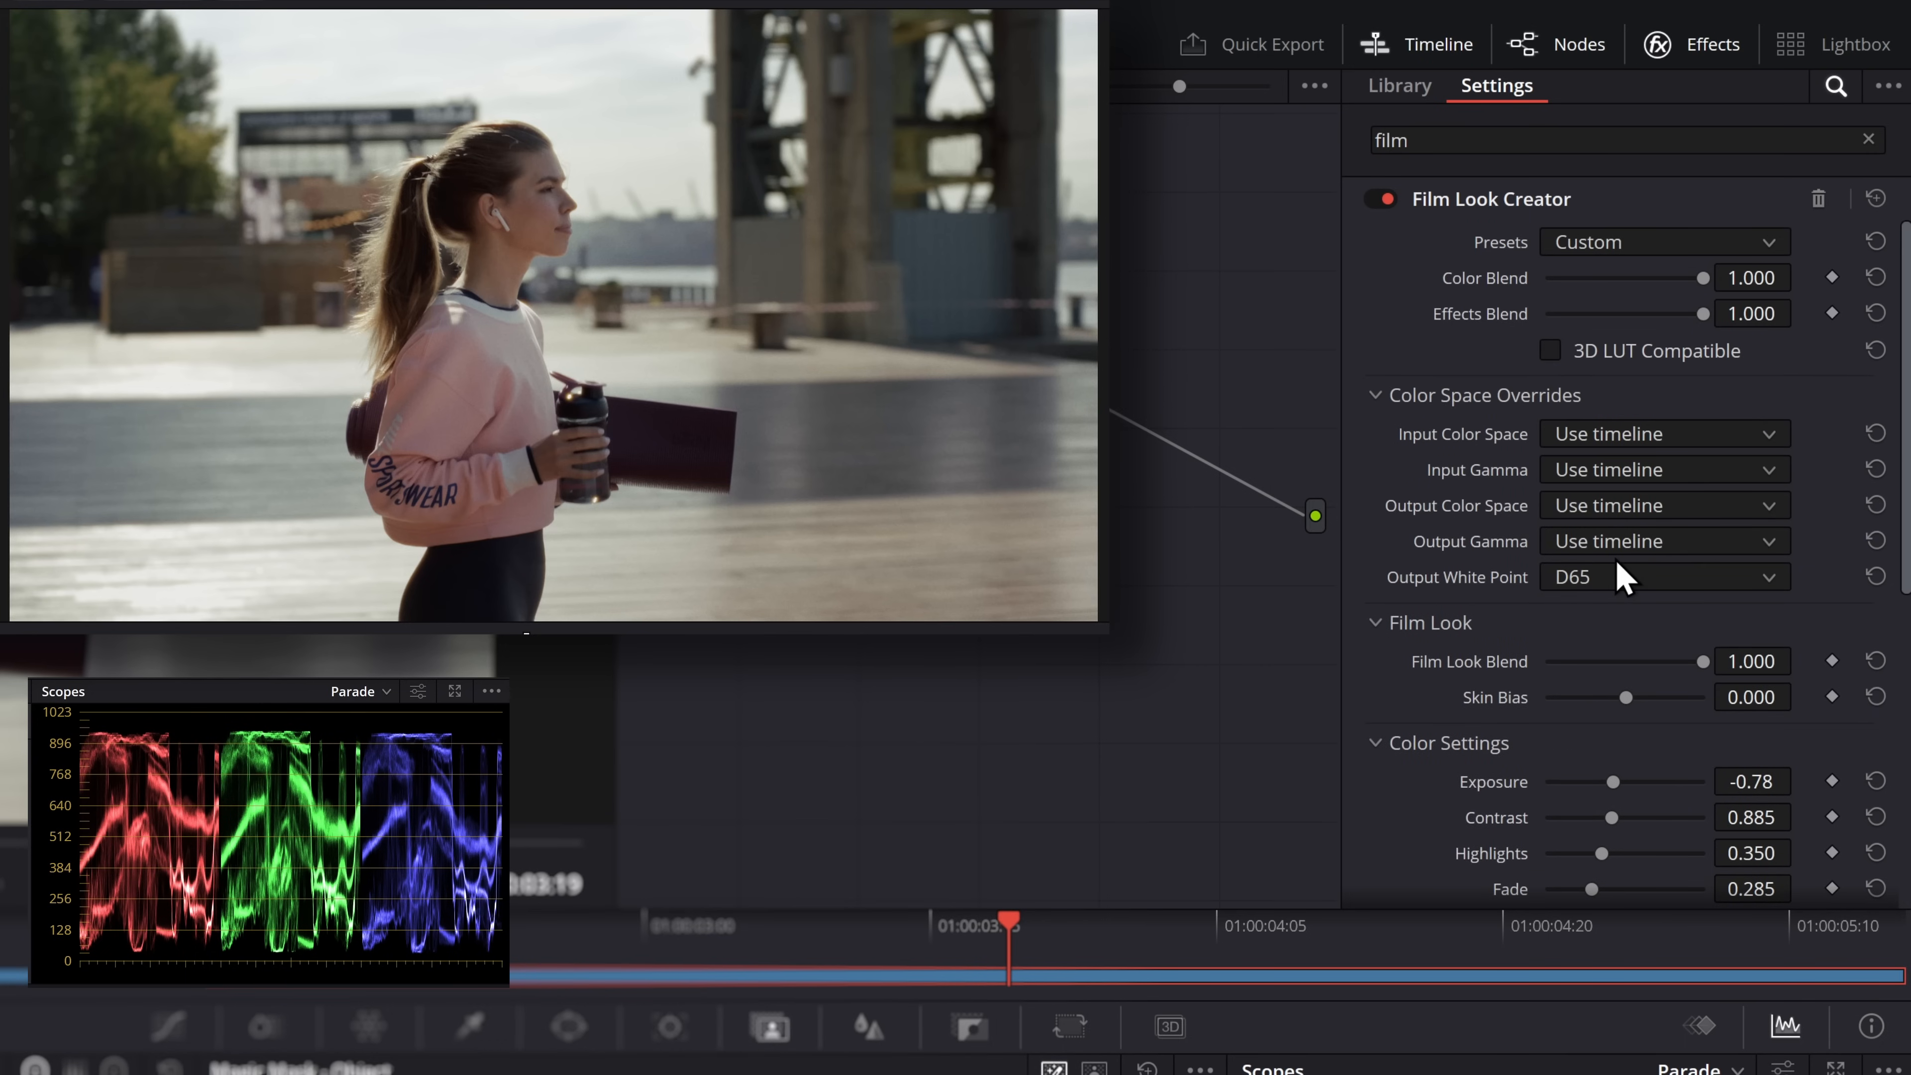
left_click(1376, 395)
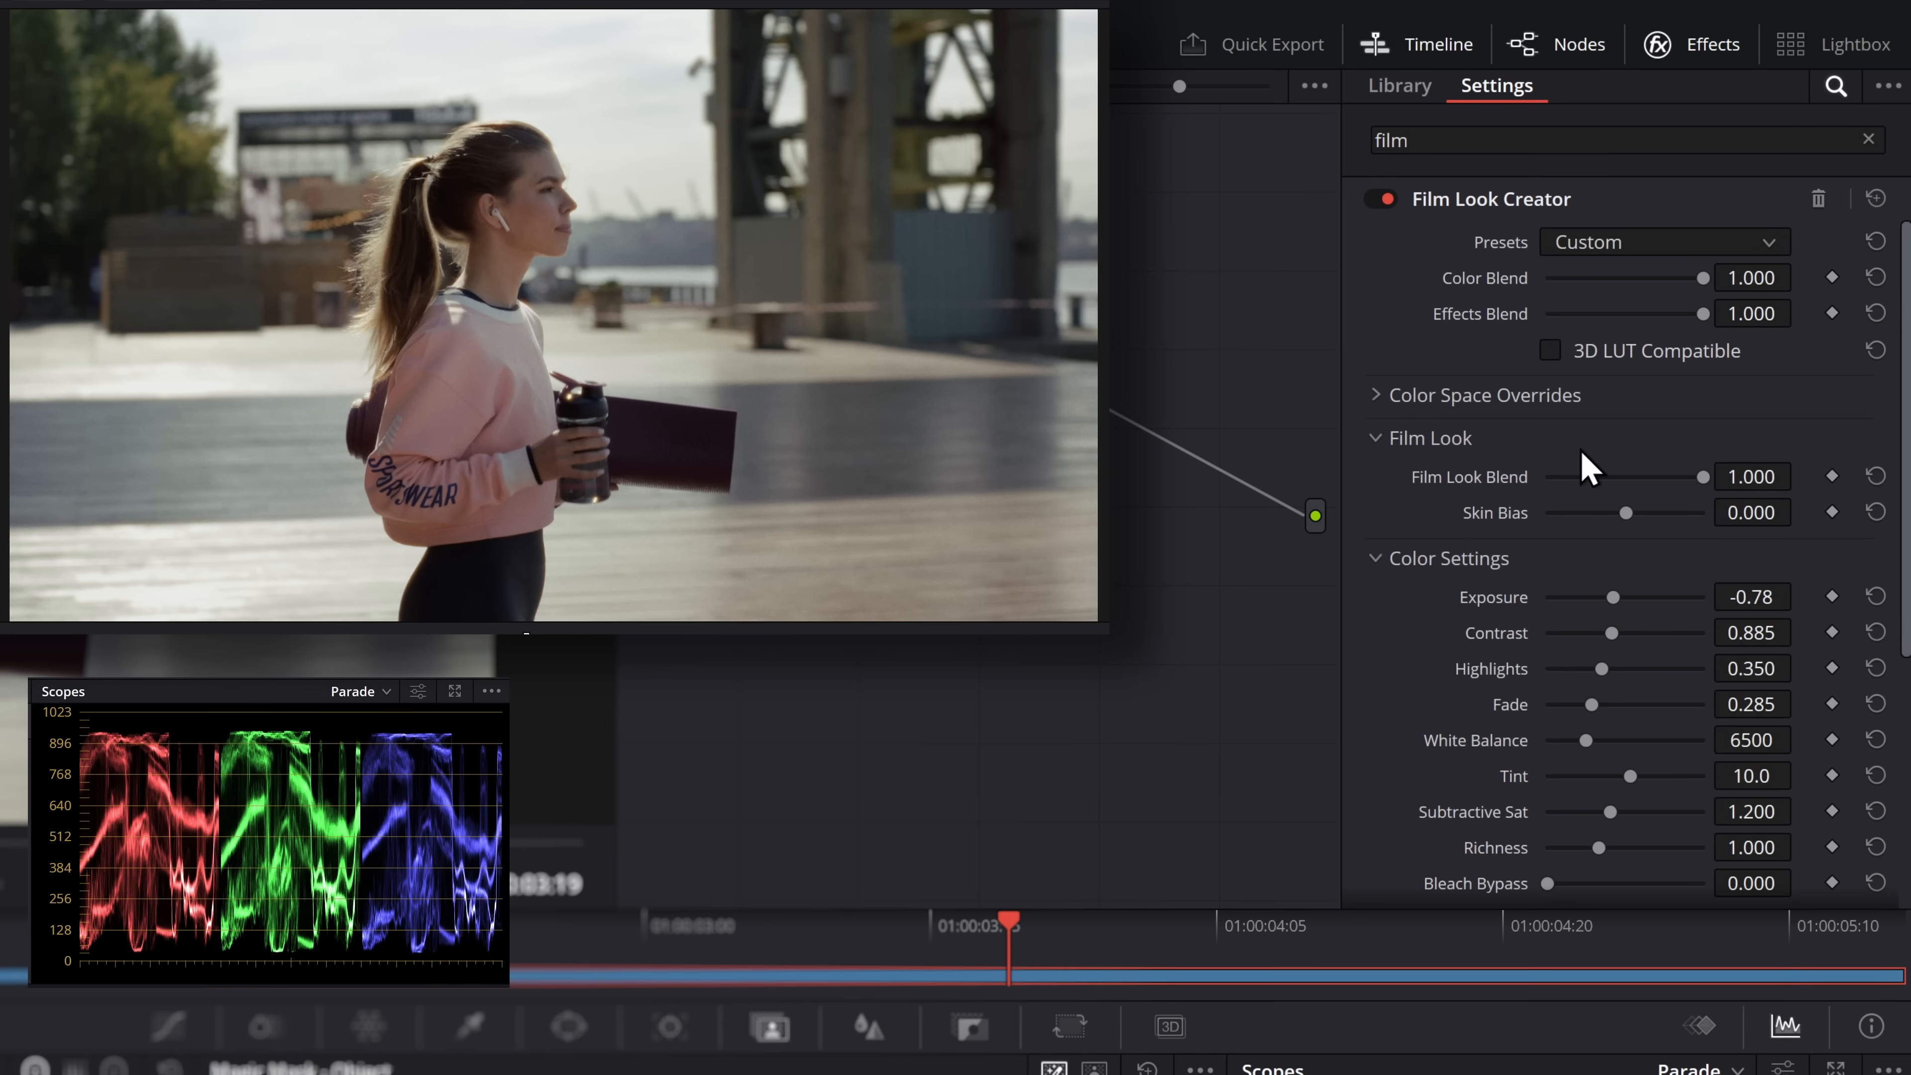
Compare Film Look Blend at 0.000 and 1.000 with Color Blend and Effects Blend at 0.000, and restore all three to 1.000
left_click_drag(1702, 278, 1456, 277)
left_click_drag(1702, 313, 1433, 320)
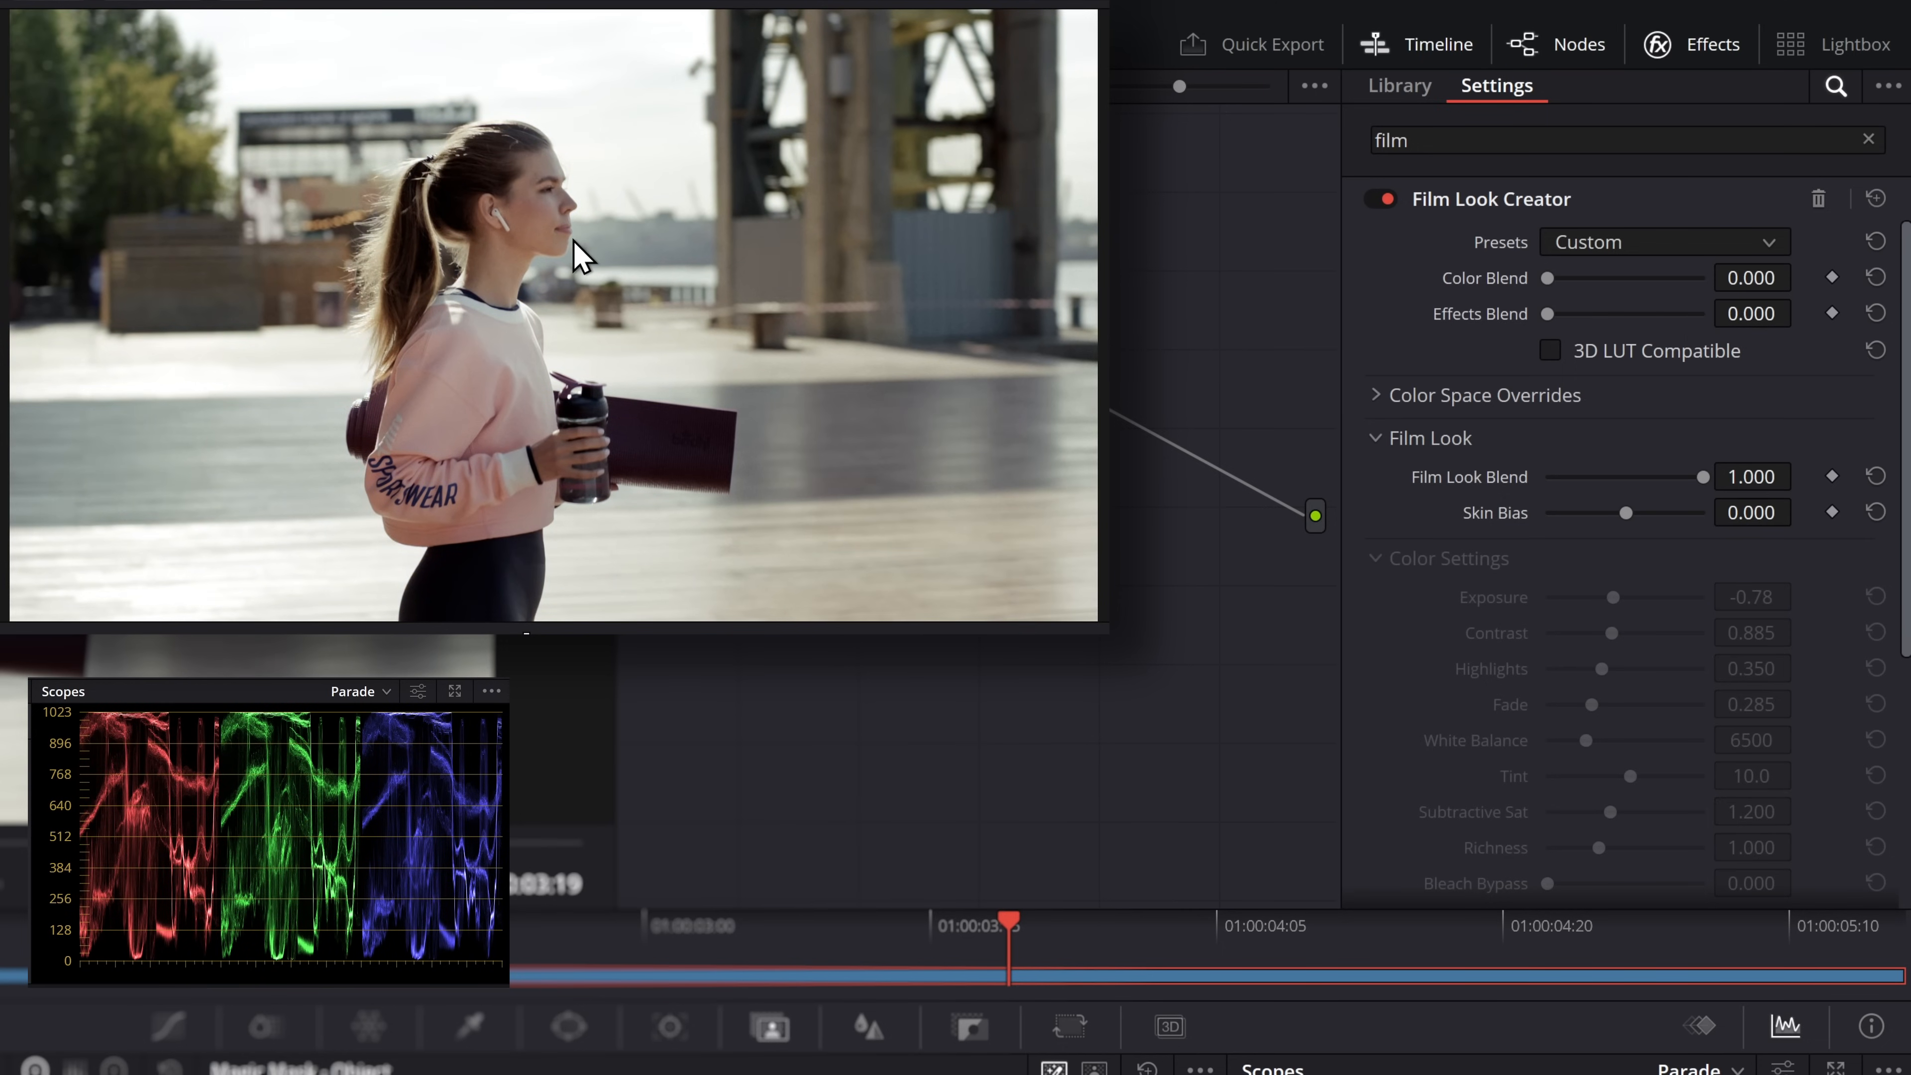
left_click_drag(1703, 476, 1497, 482)
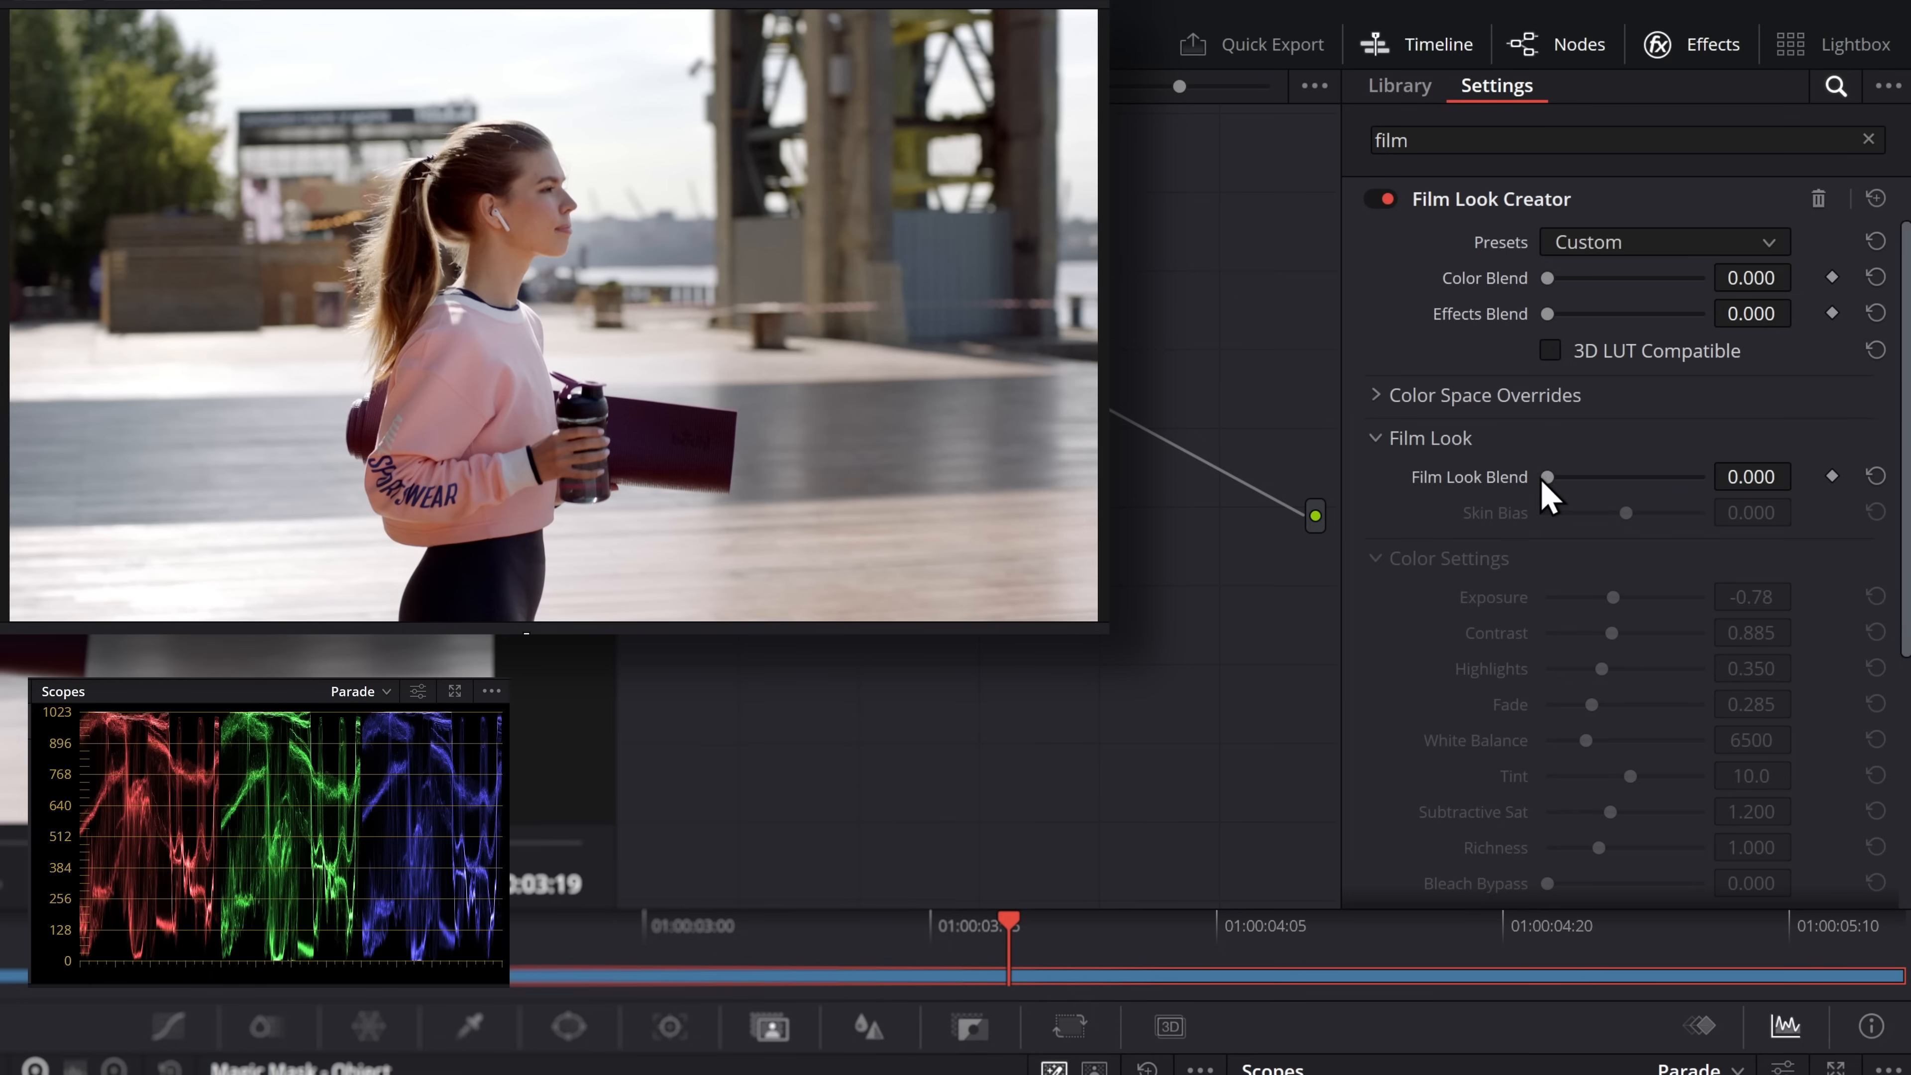
left_click_drag(1547, 480, 1718, 498)
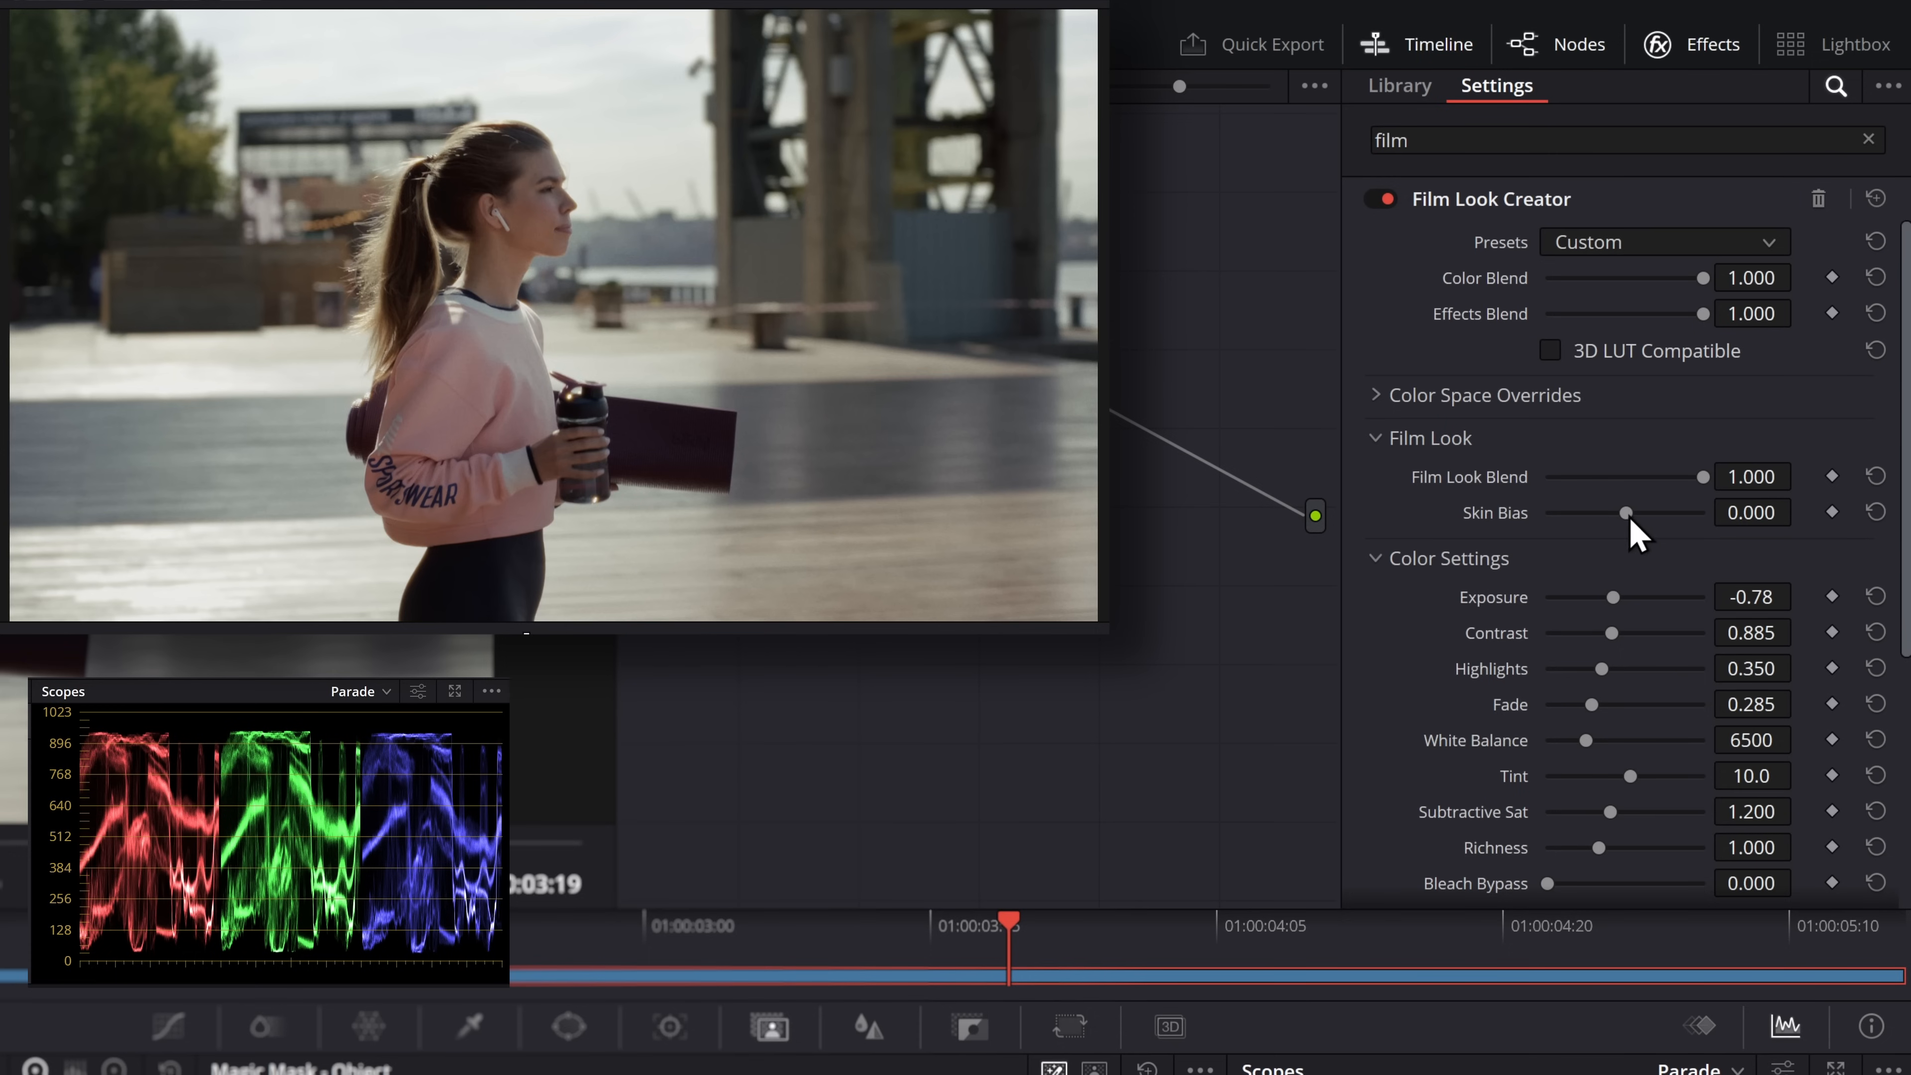
Set Skin Bias to 1.000 and examine its effect on the woman's face up close
mouse_move(1478, 521)
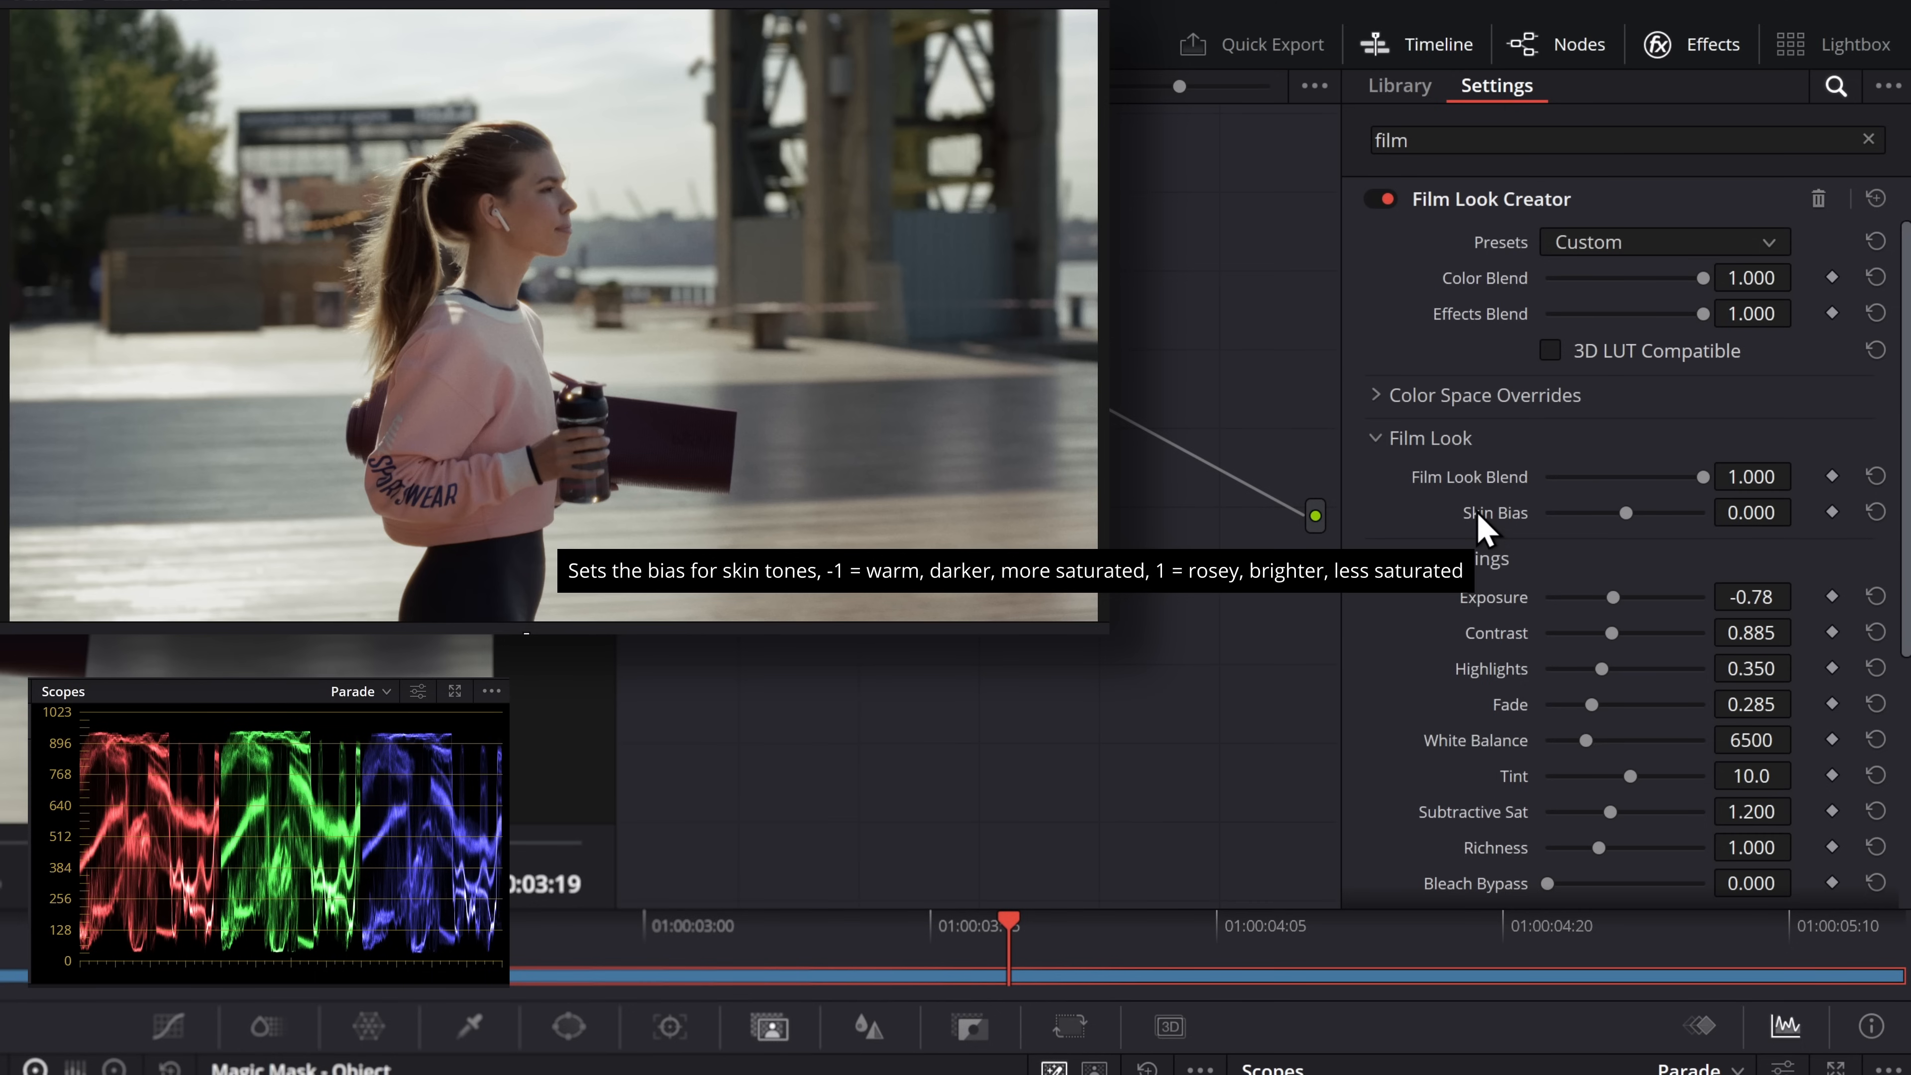
scroll(511, 196, "up", 6)
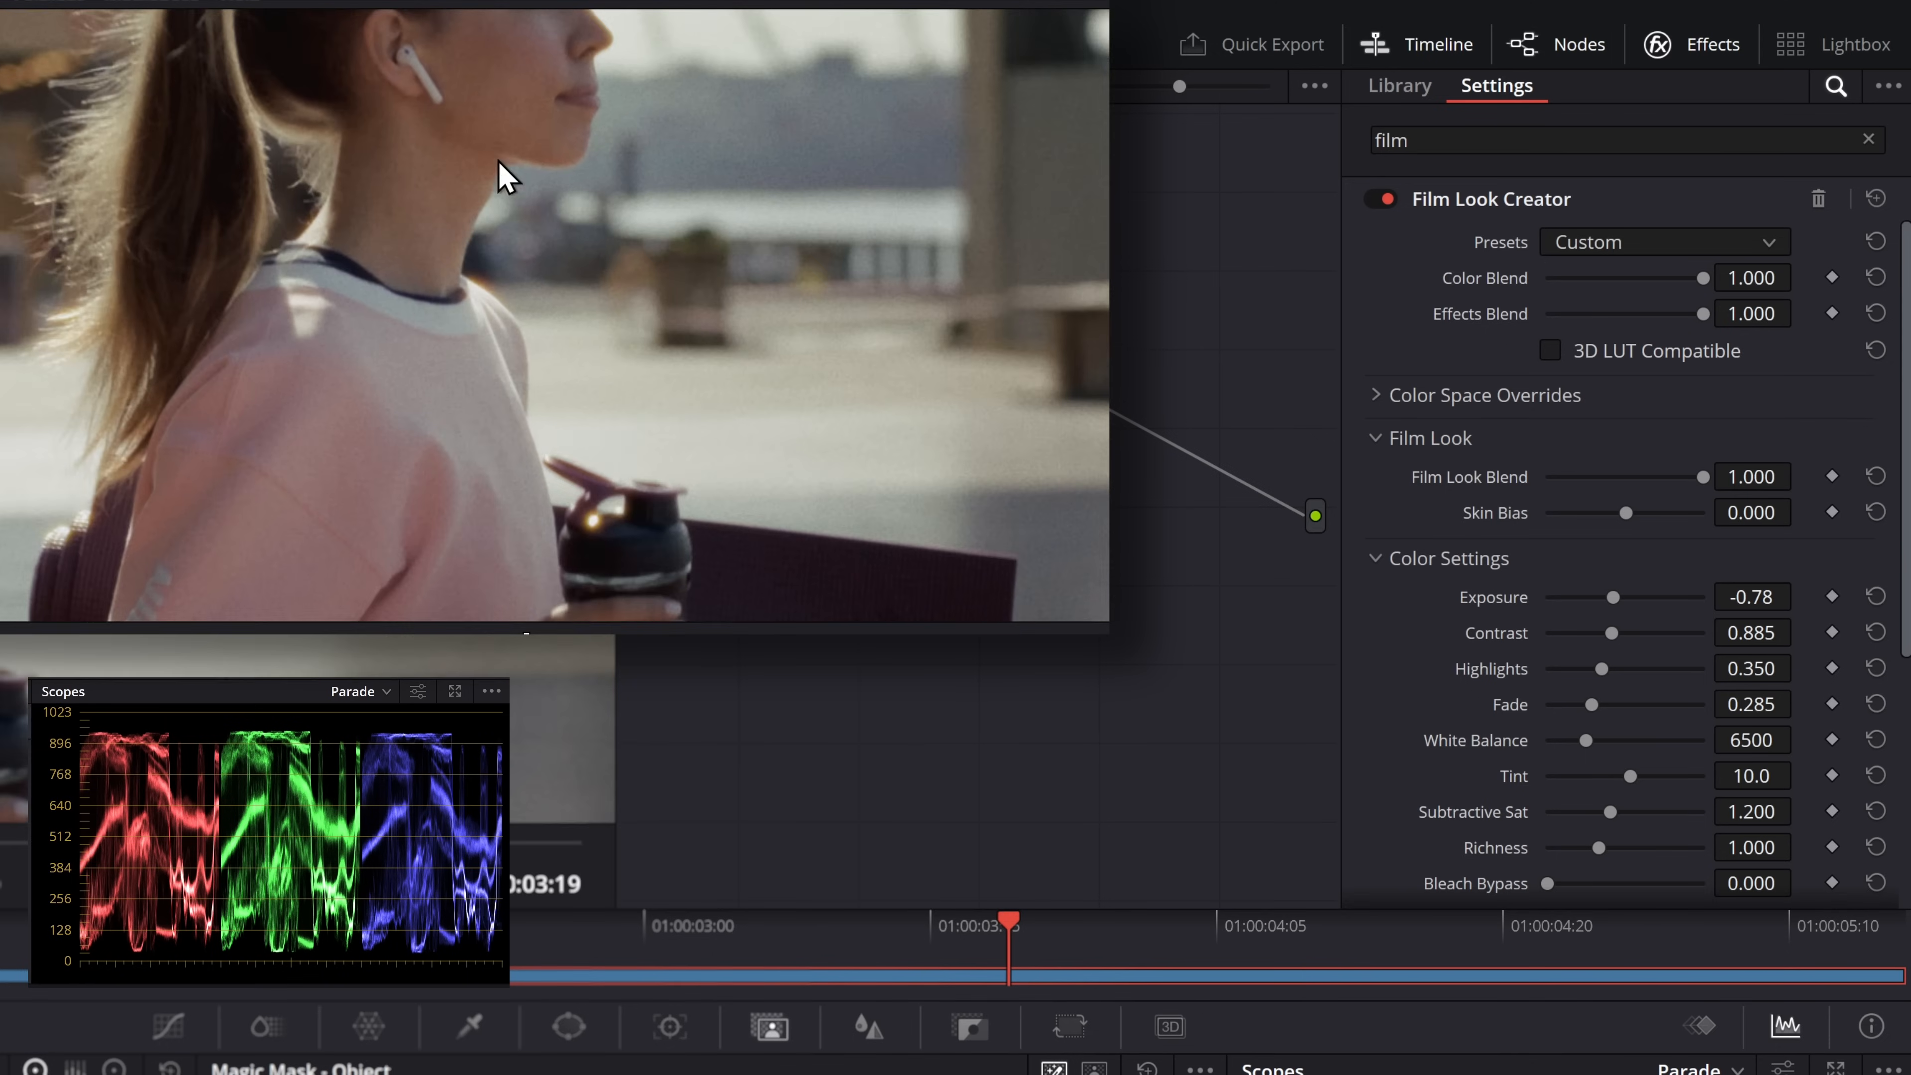
left_click_drag(681, 520, 612, 448)
left_click_drag(1630, 518, 1863, 553)
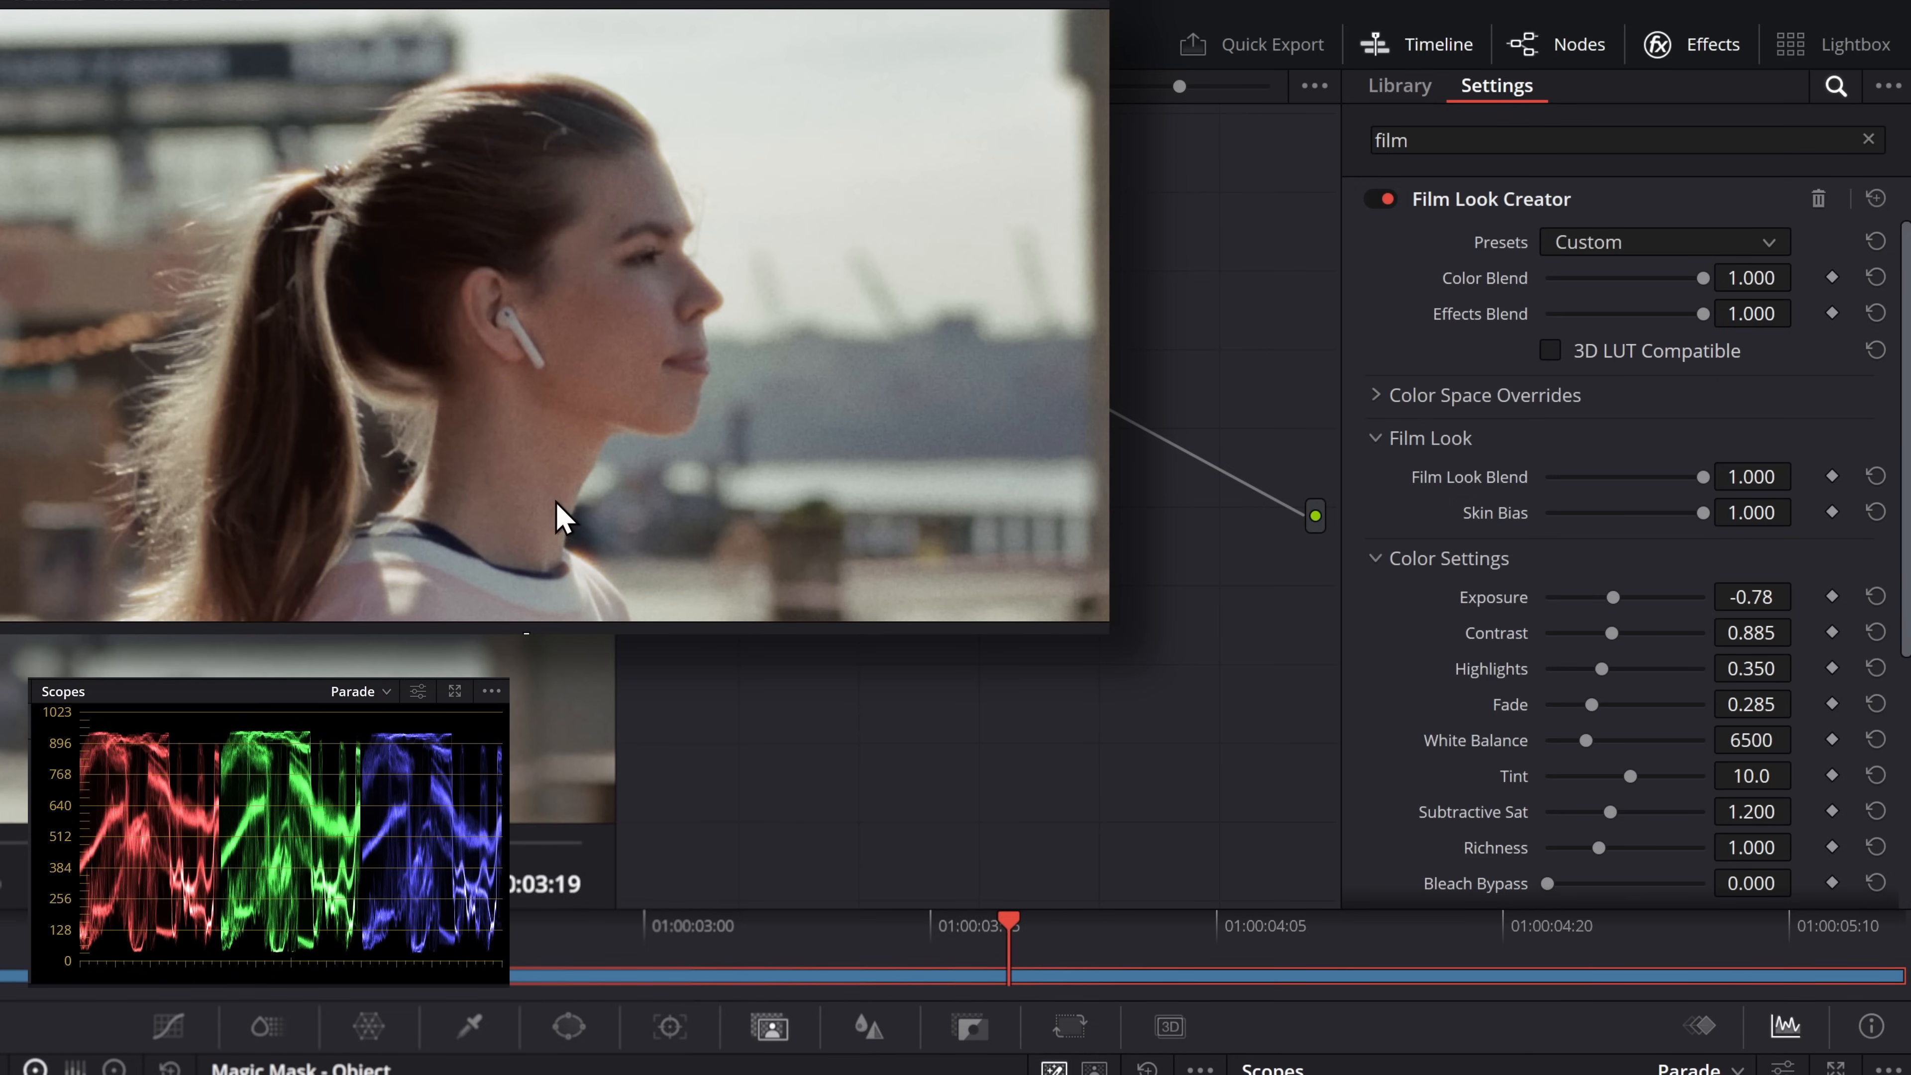
Lower Skin Bias to compare the skin tones, and reset it to 0.000
mouse_move(1710, 515)
left_mouse_down()
mouse_move(1586, 520)
mouse_move(1693, 530)
mouse_move(1456, 512)
mouse_move(1758, 525)
mouse_move(1673, 521)
left_mouse_up()
double_click(1499, 512)
Try Exposure 0.32 and Highlights 0.000, ending with Exposure 0.00, Contrast 1.320, Highlights 0.350 and Fade 1.000
scroll(1520, 520, "down", 2)
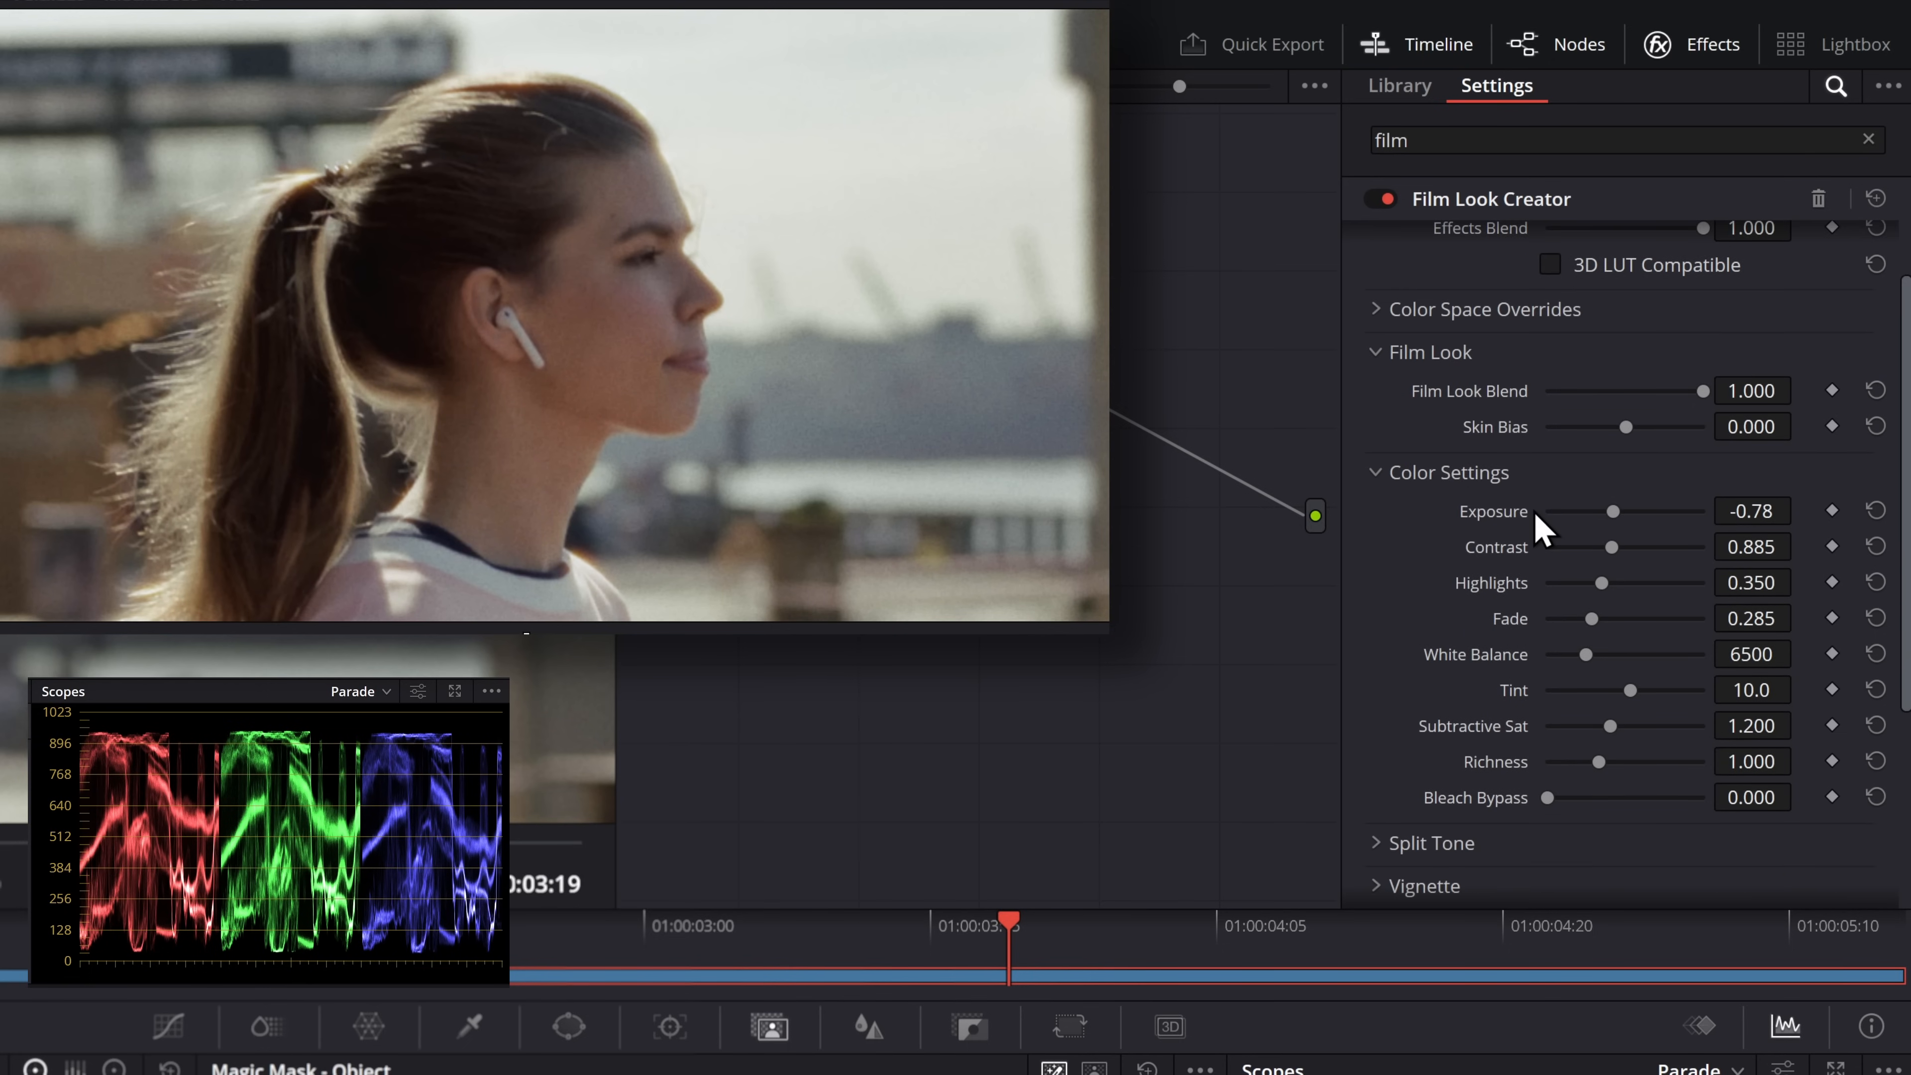
left_click_drag(1617, 516, 1651, 552)
left_click_drag(1601, 583, 1538, 581)
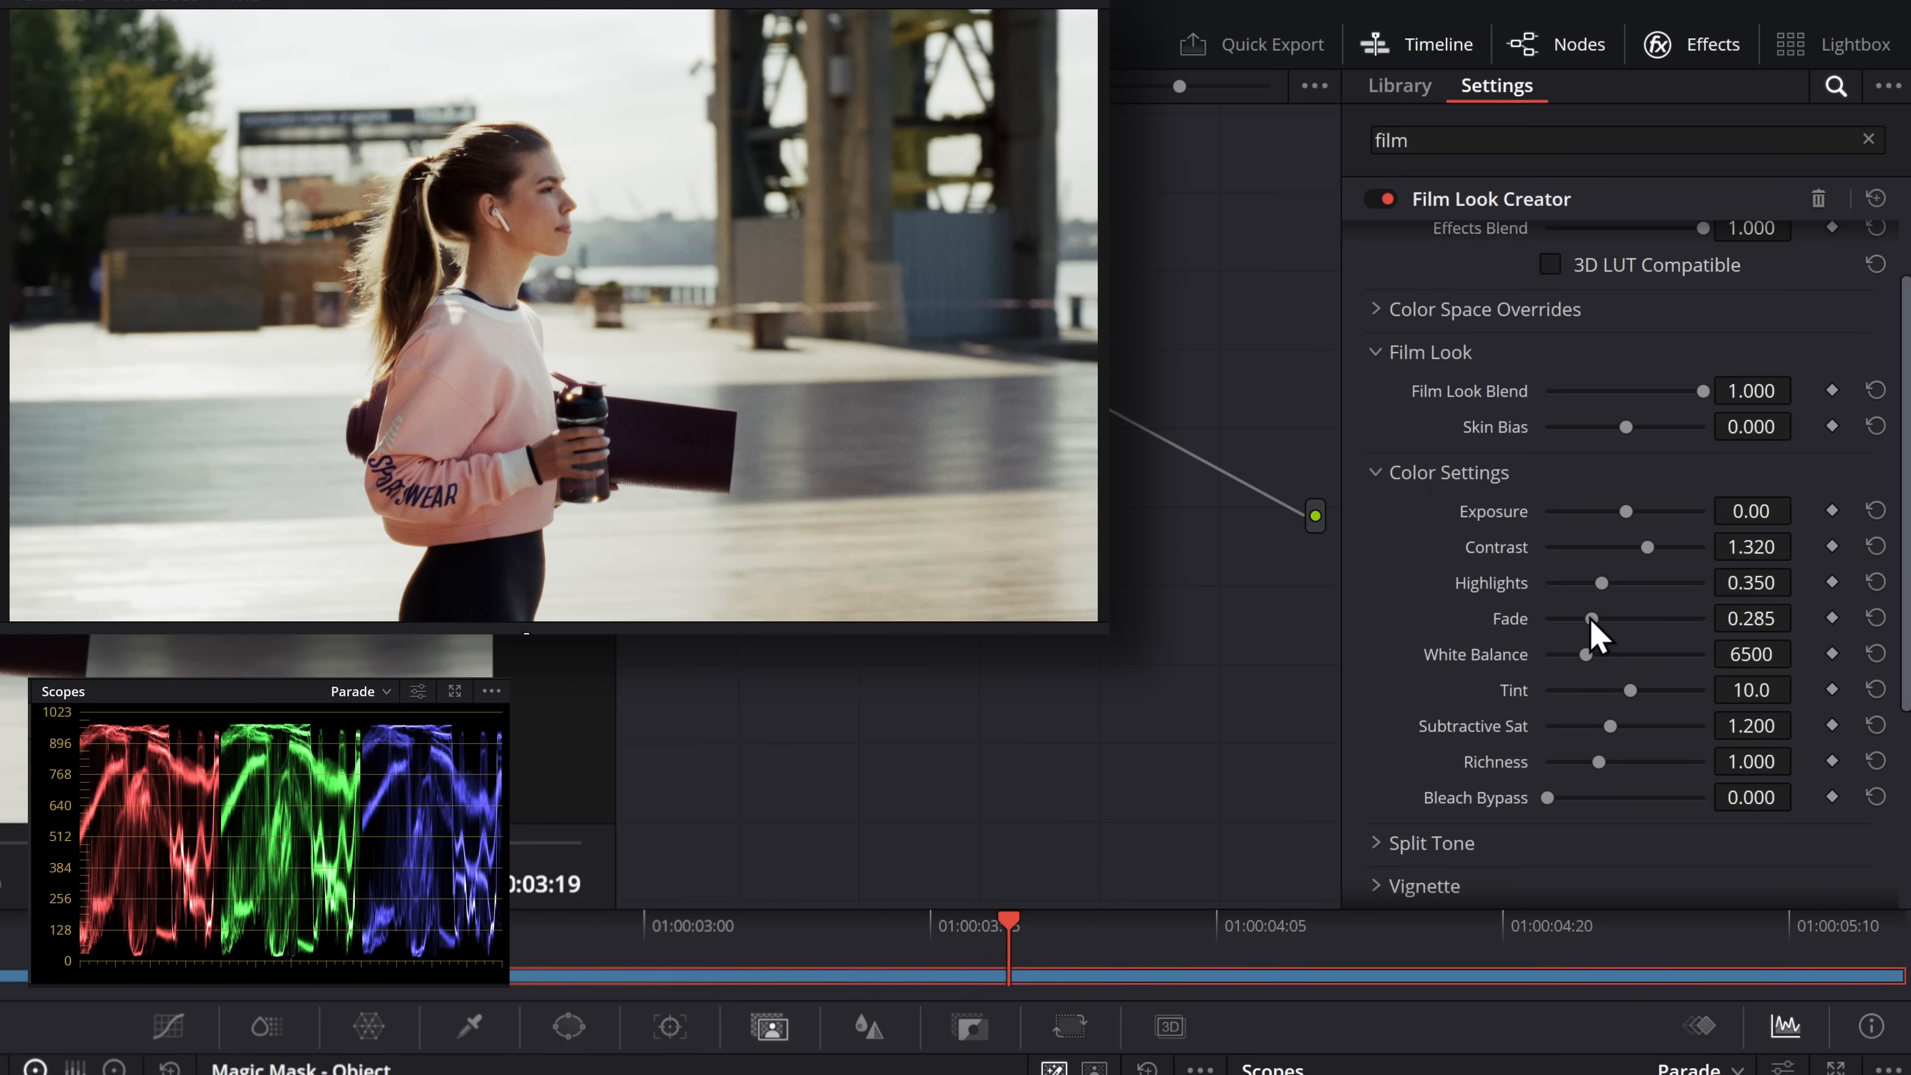
left_click_drag(1591, 620, 1776, 638)
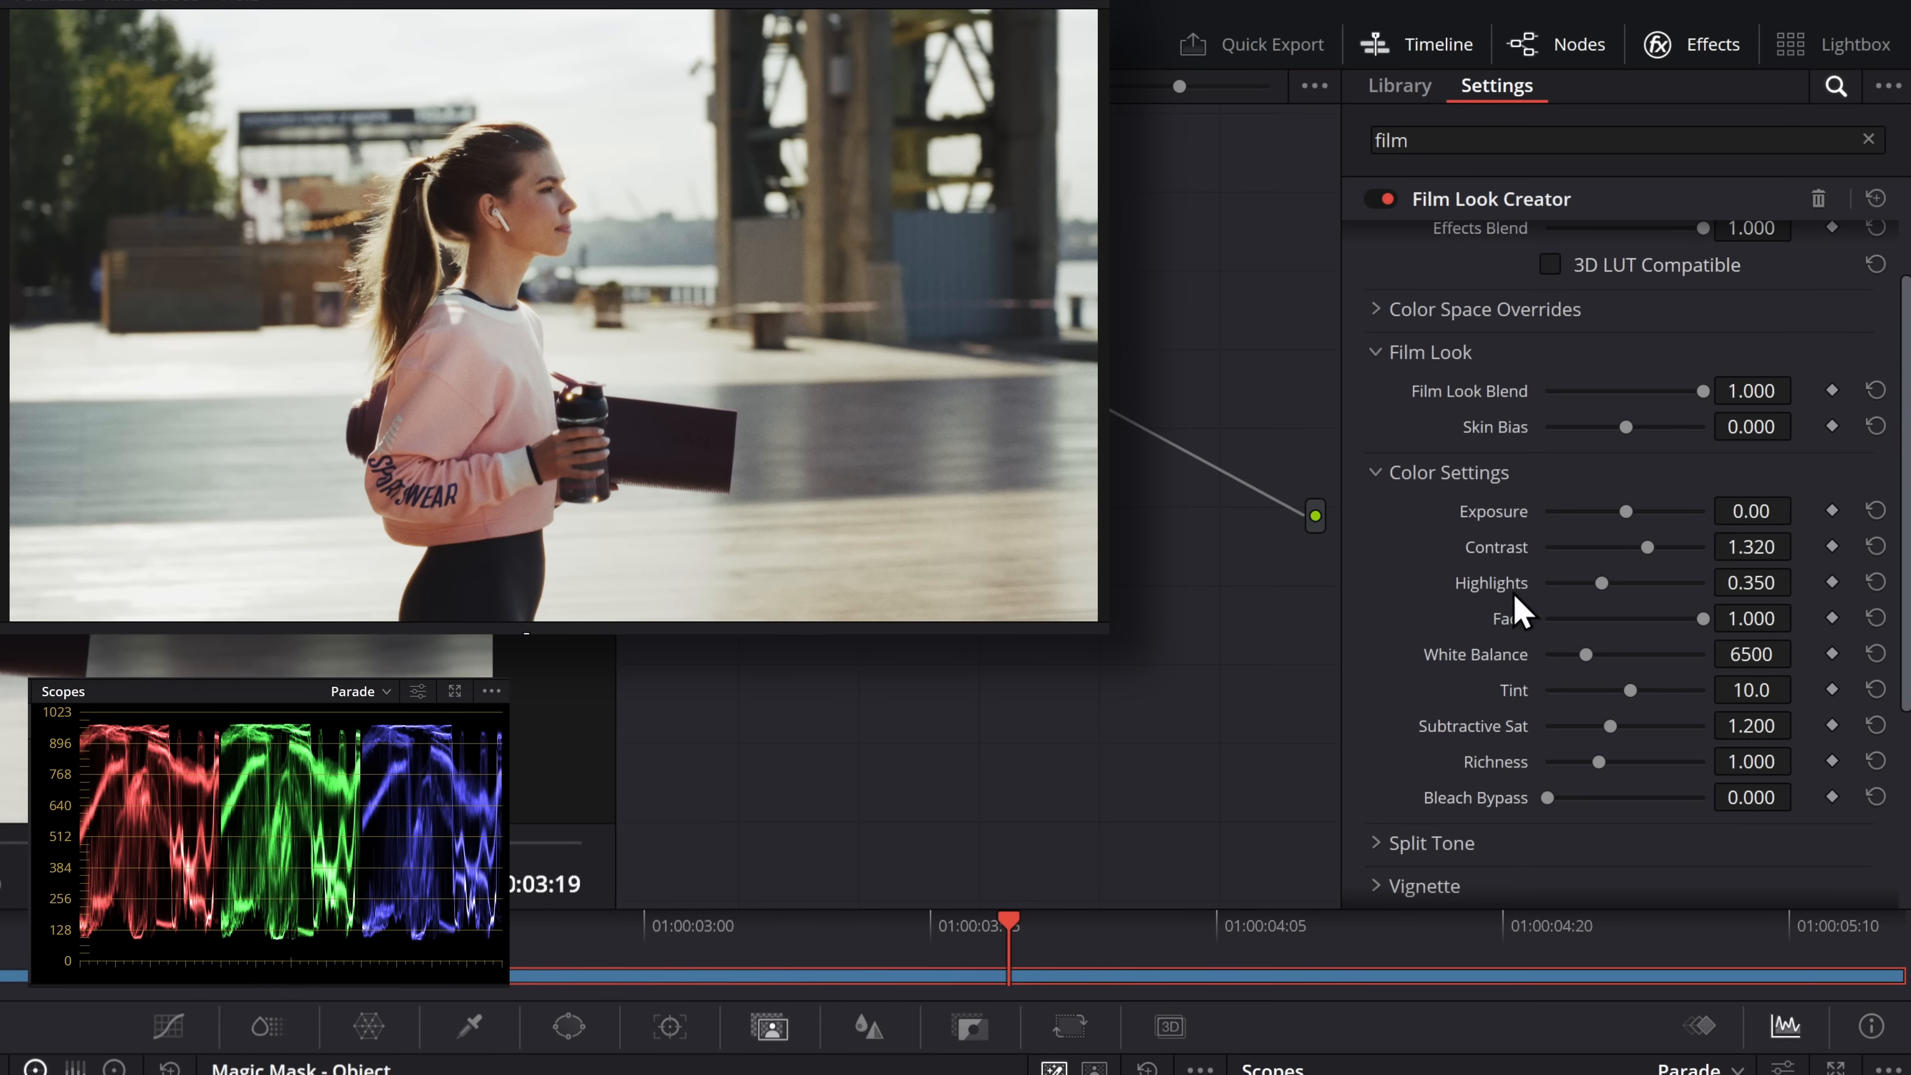
mouse_move(1717, 630)
left_mouse_down()
mouse_move(1497, 623)
mouse_move(1718, 623)
left_mouse_up()
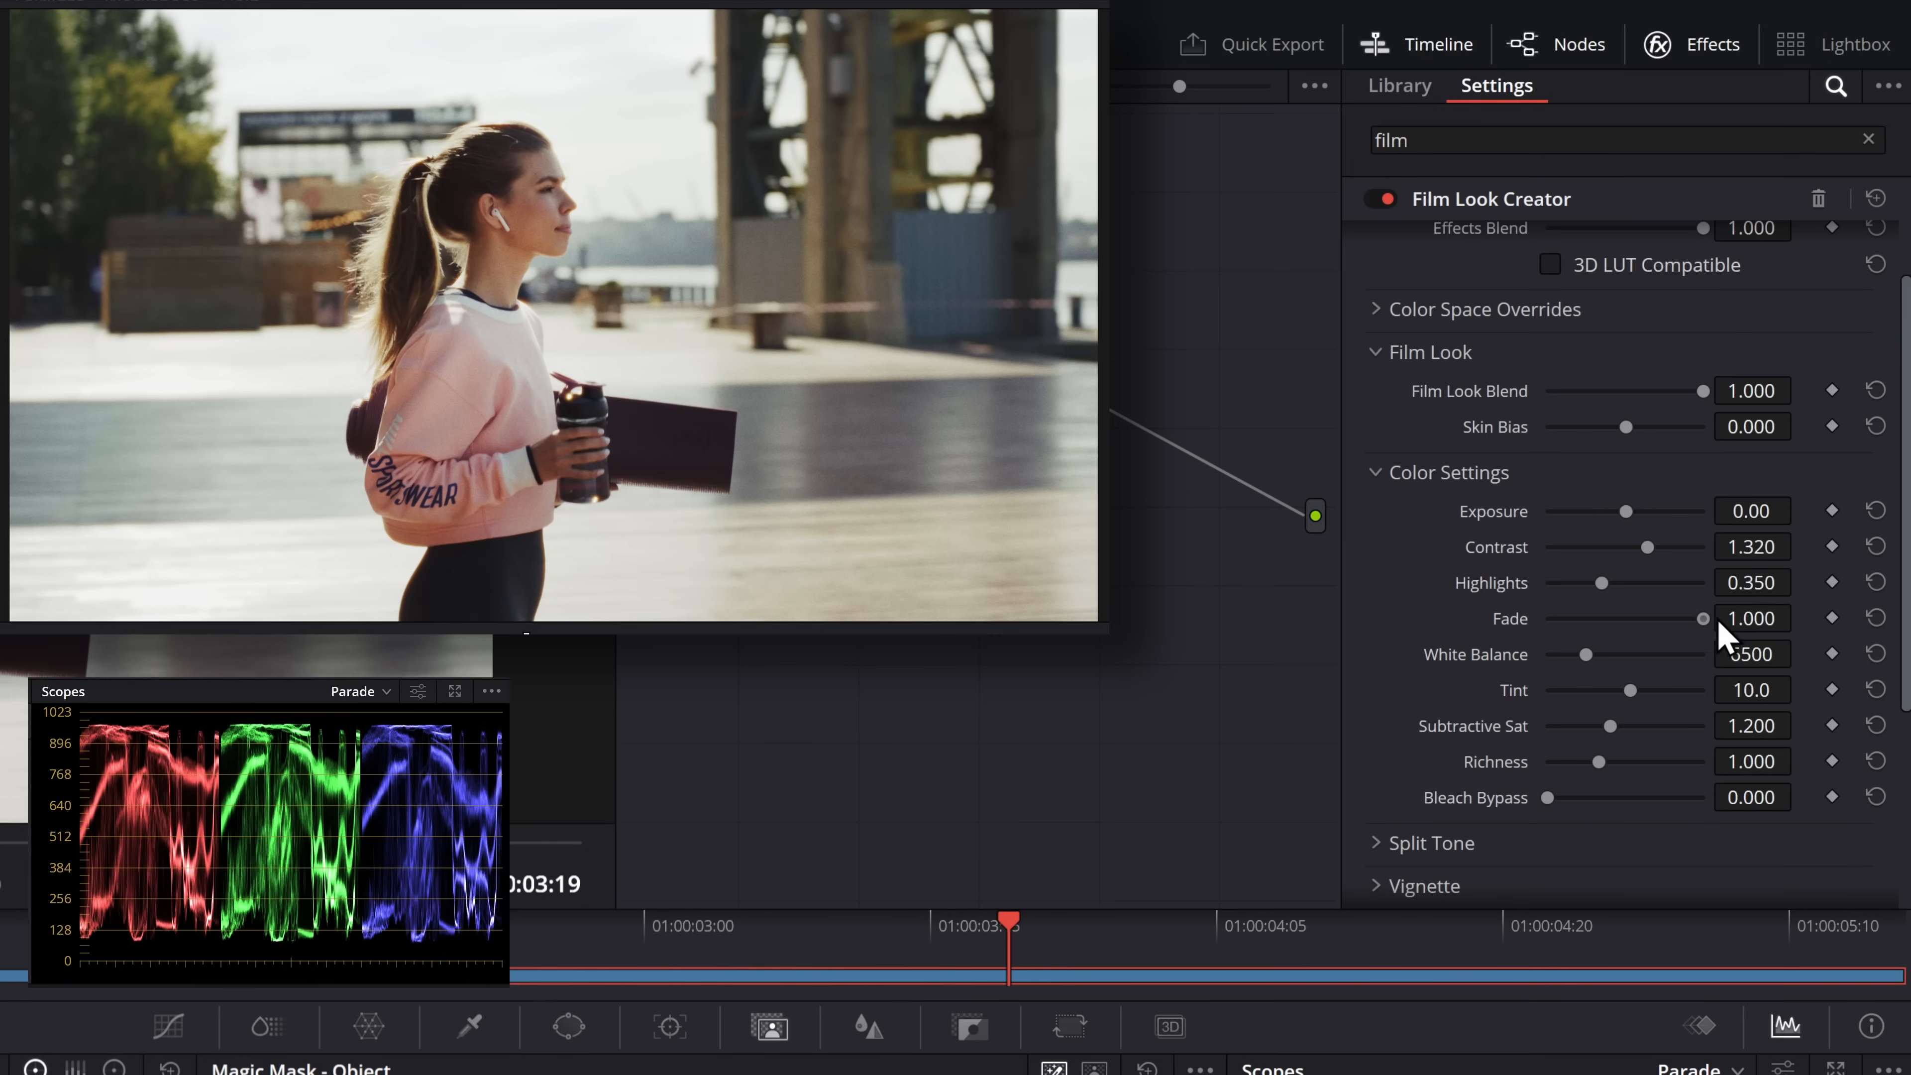
Test lower White Balance and higher Tint values, and reset them to 6500 and 10.0
left_click_drag(1593, 668, 1505, 673)
double_click(1493, 666)
left_click_drag(1633, 693, 1792, 702)
double_click(1509, 687)
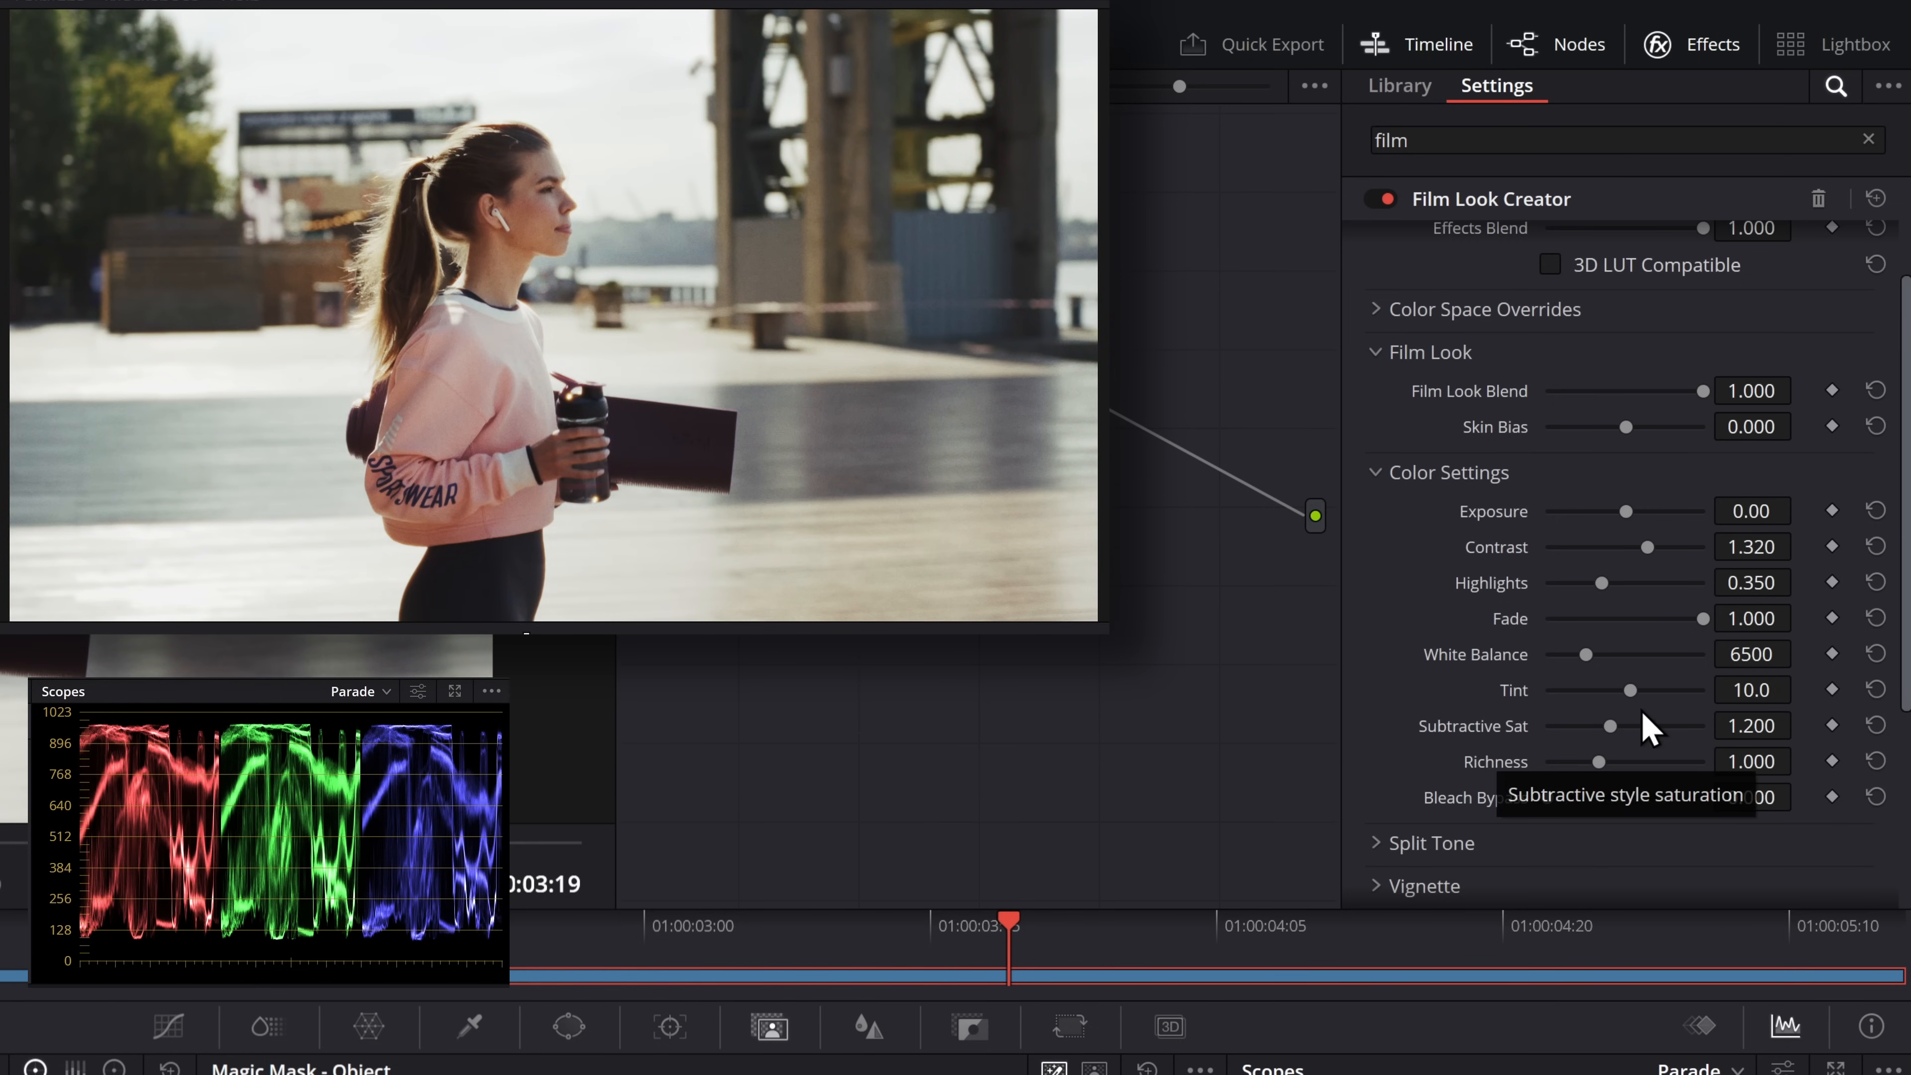
Raise Subtractive Sat to 3.000, compare it with a low saturation, and reset it
left_click_drag(1611, 726, 1730, 758)
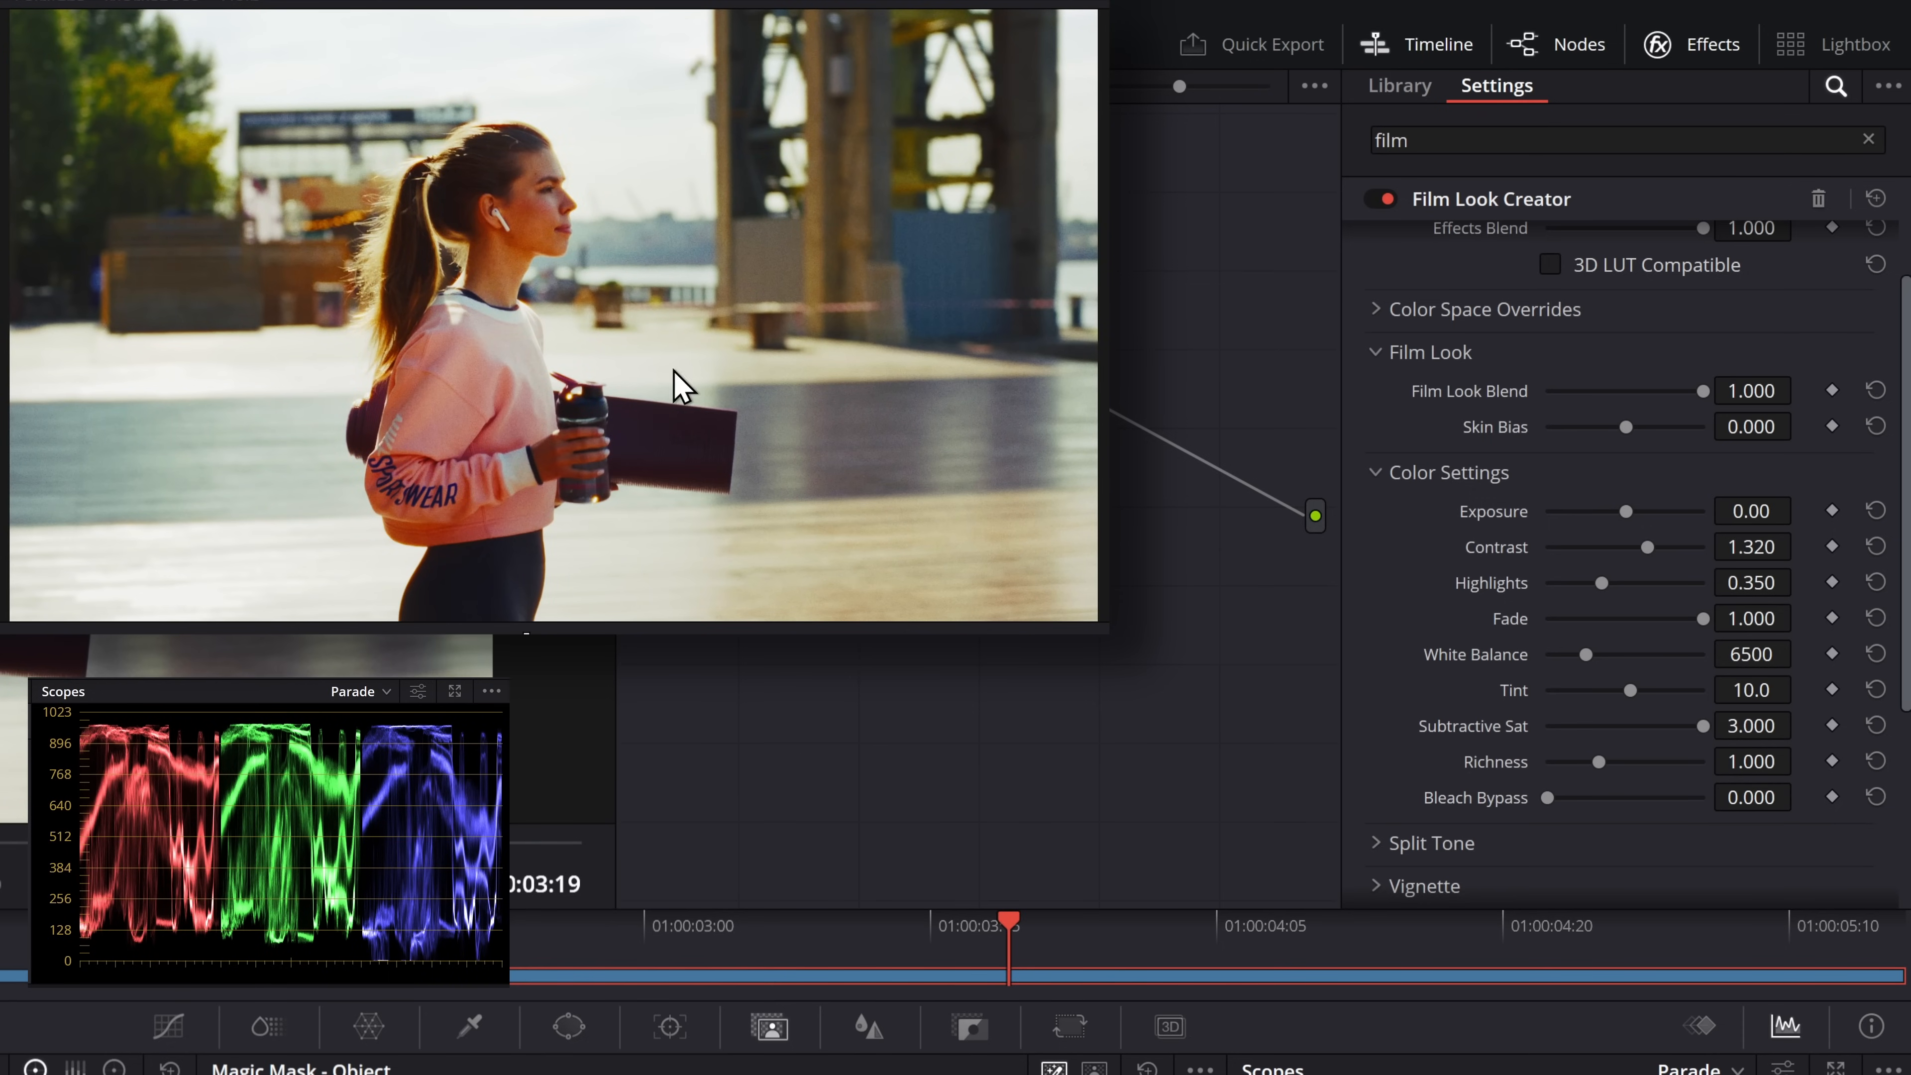
left_click_drag(1706, 729, 1560, 736)
double_click(1487, 730)
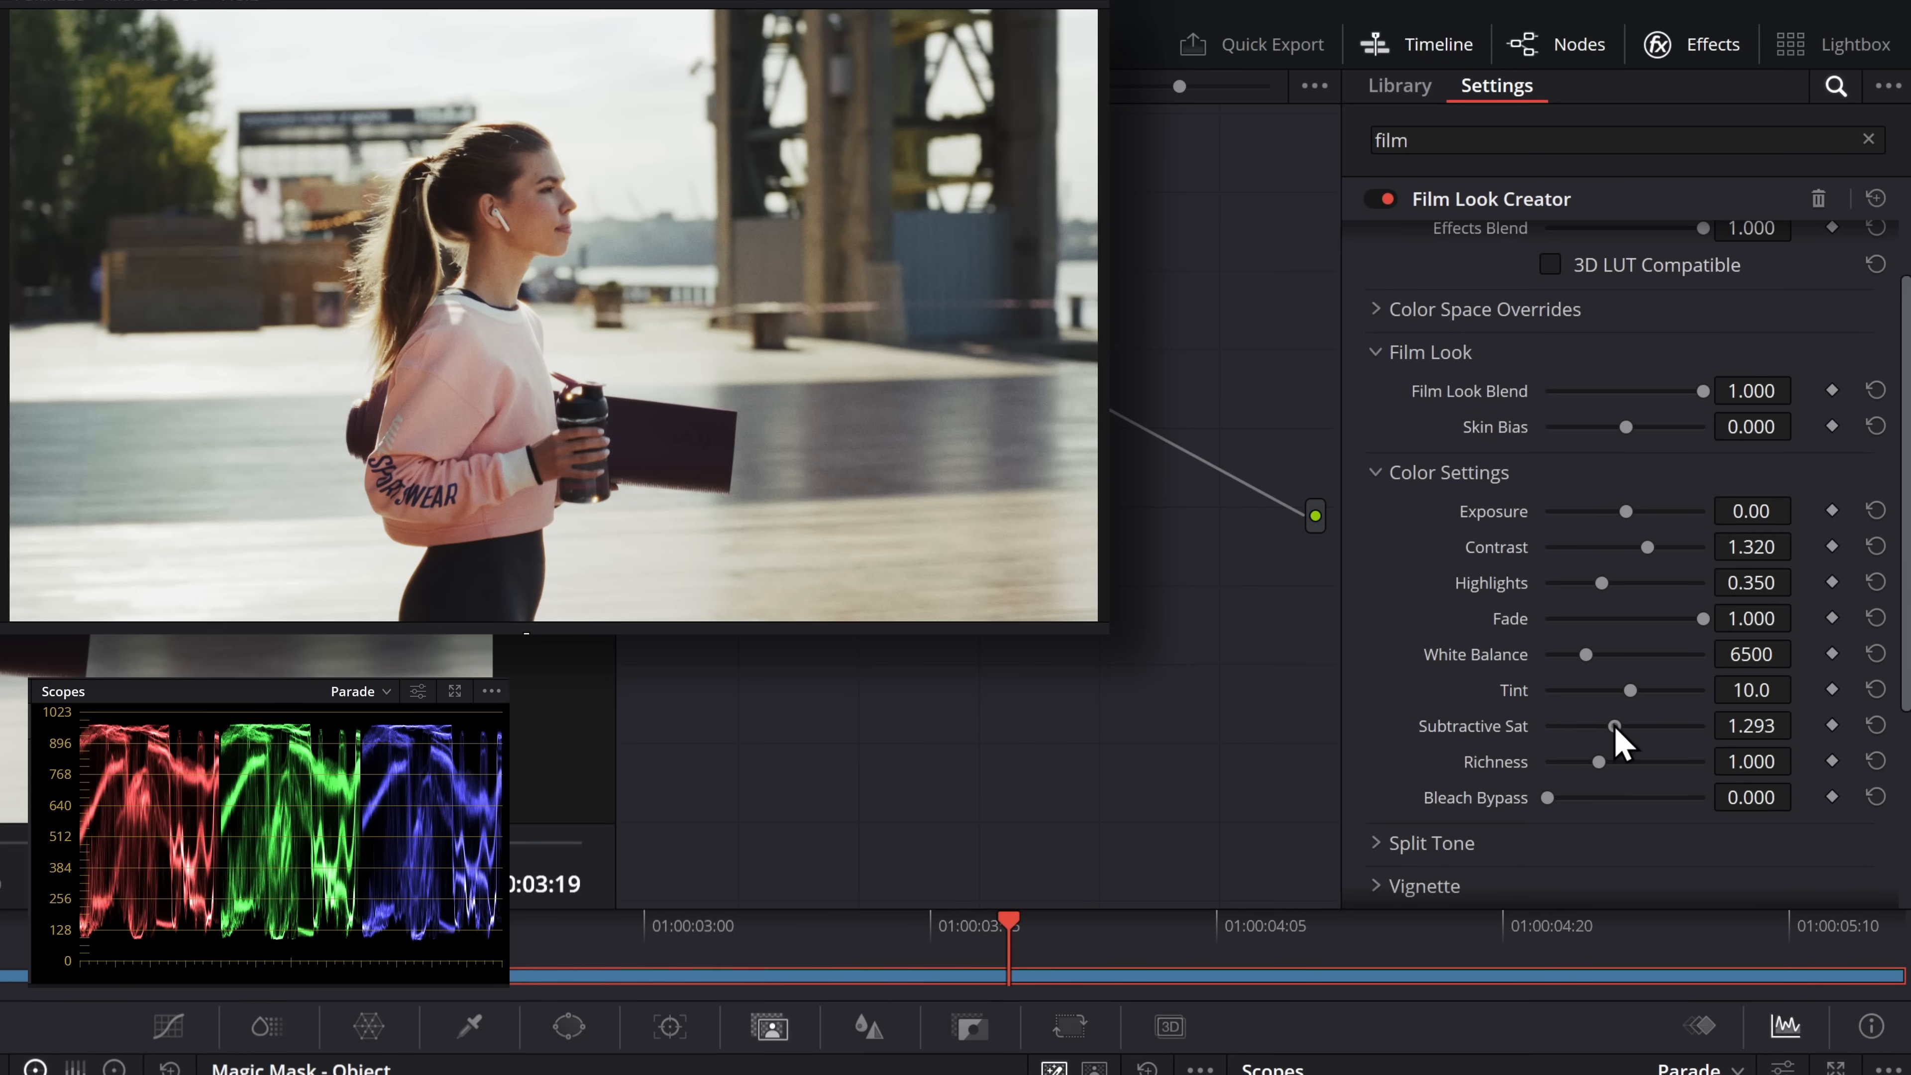
With Subtractive Sat at 3.000, test Richness at 0.688, and reset them to 1.200 and 1.000
left_click_drag(1612, 725, 1721, 734)
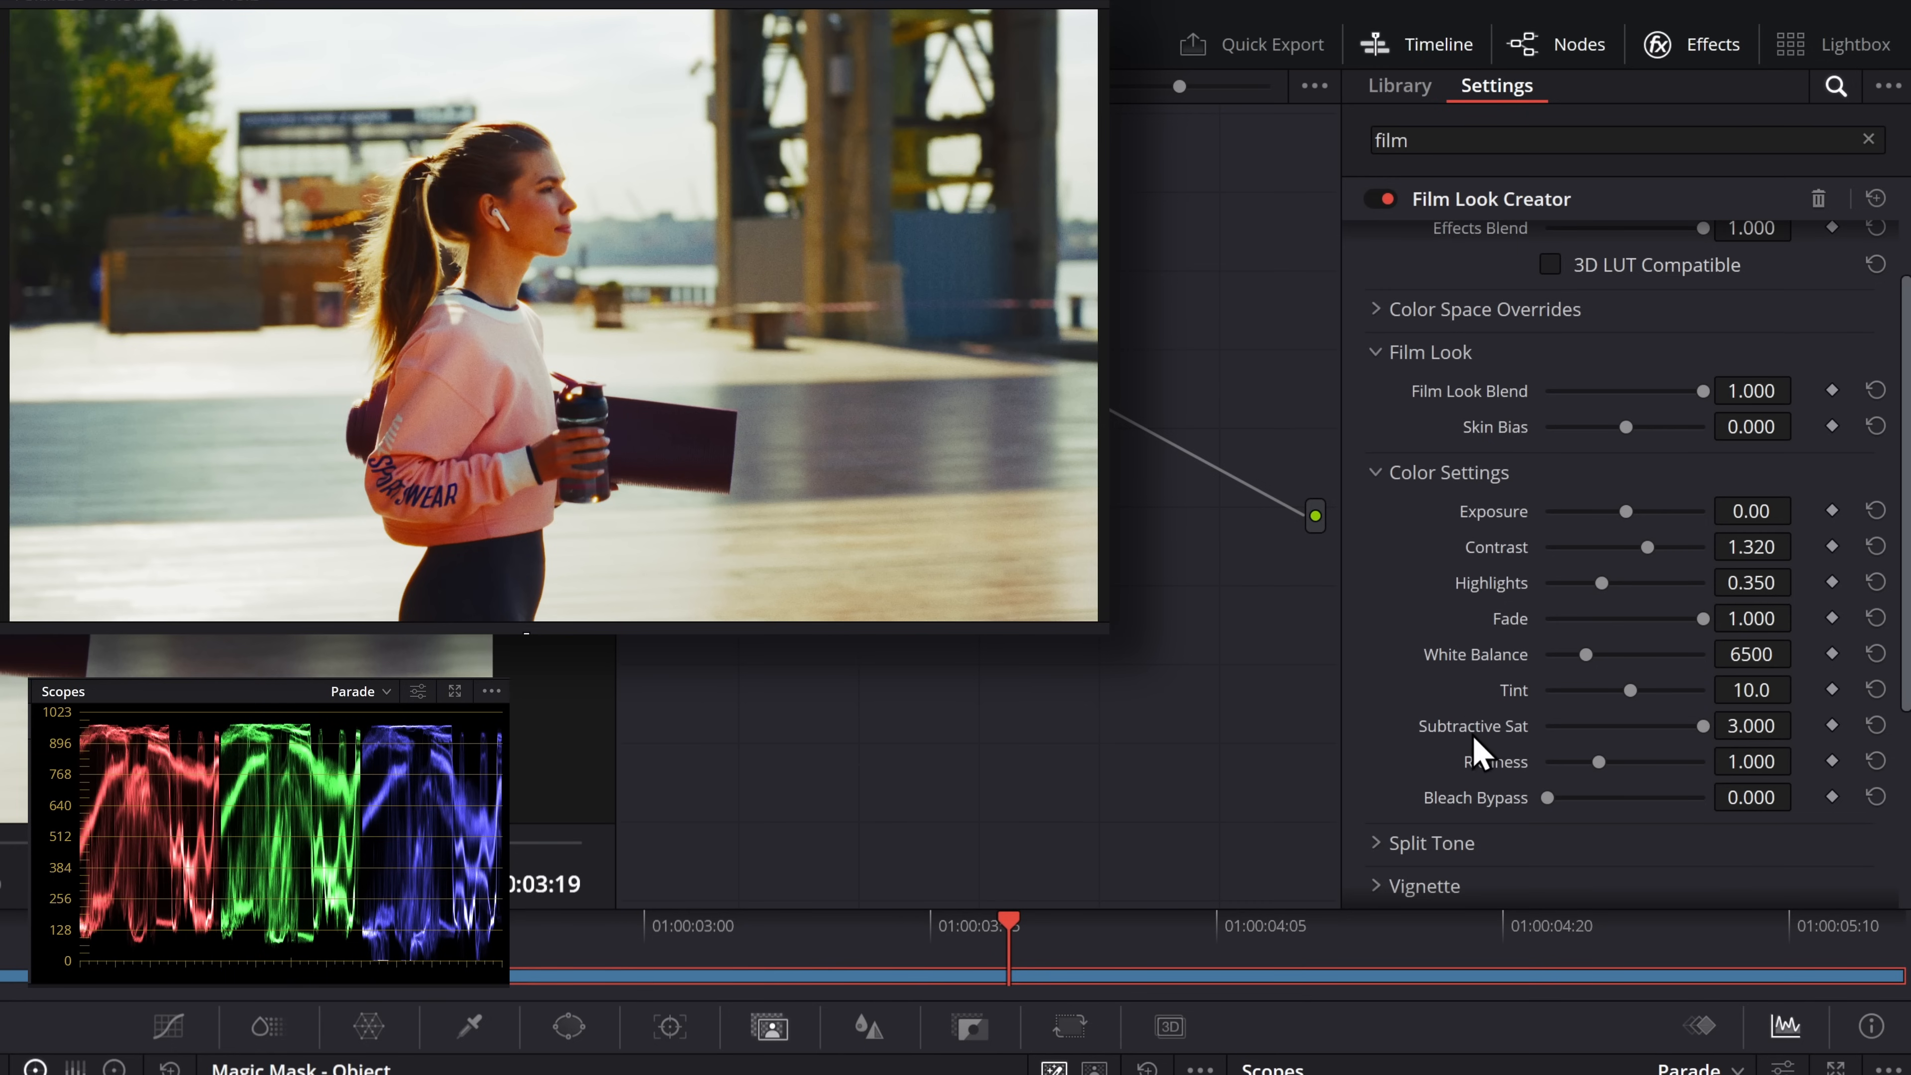
mouse_move(1597, 762)
left_mouse_down()
mouse_move(1739, 768)
mouse_move(1536, 780)
mouse_move(1621, 767)
mouse_move(1484, 759)
mouse_move(1726, 768)
mouse_move(1510, 750)
mouse_move(1583, 752)
left_mouse_up()
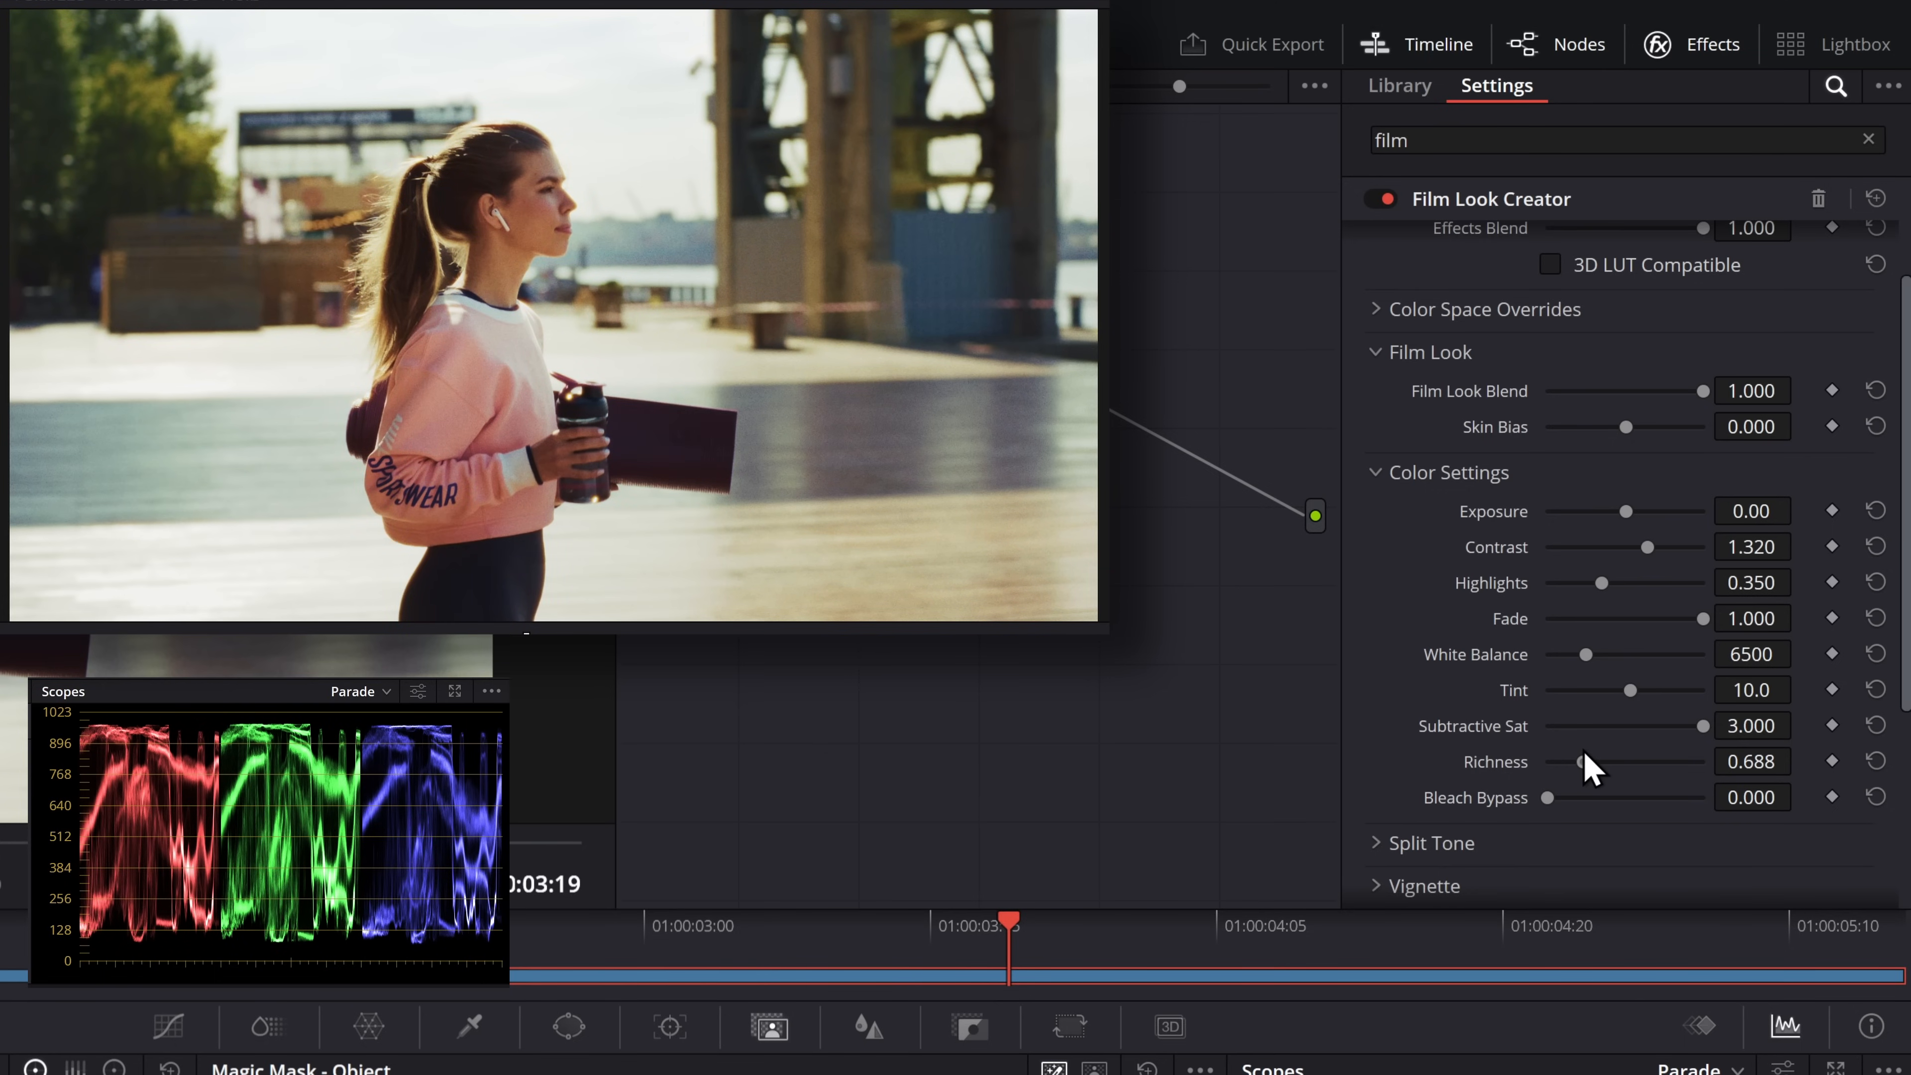
double_click(1501, 772)
double_click(1490, 722)
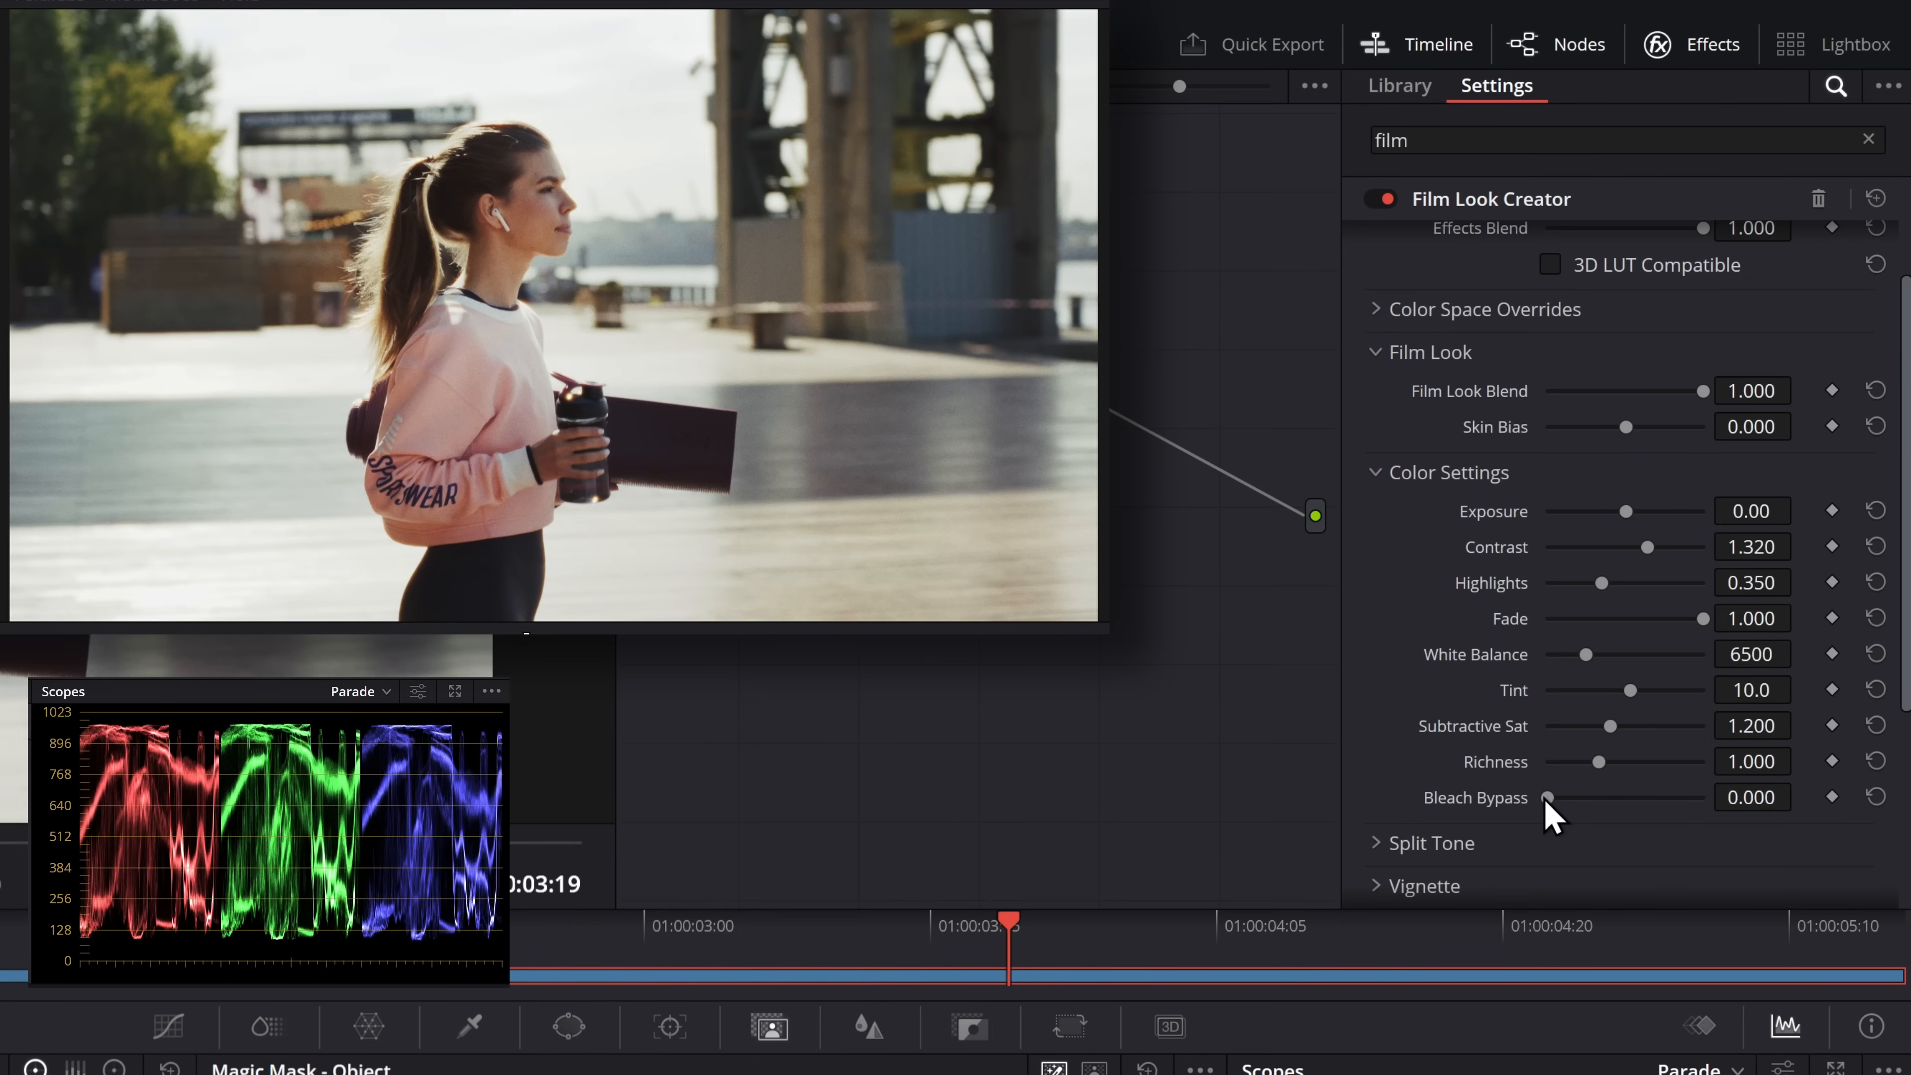
Try Bleach Bypass at 1.000, raise Contrast to 1.913, and reduce Bleach Bypass to 0.238
left_click_drag(1545, 796, 1717, 811)
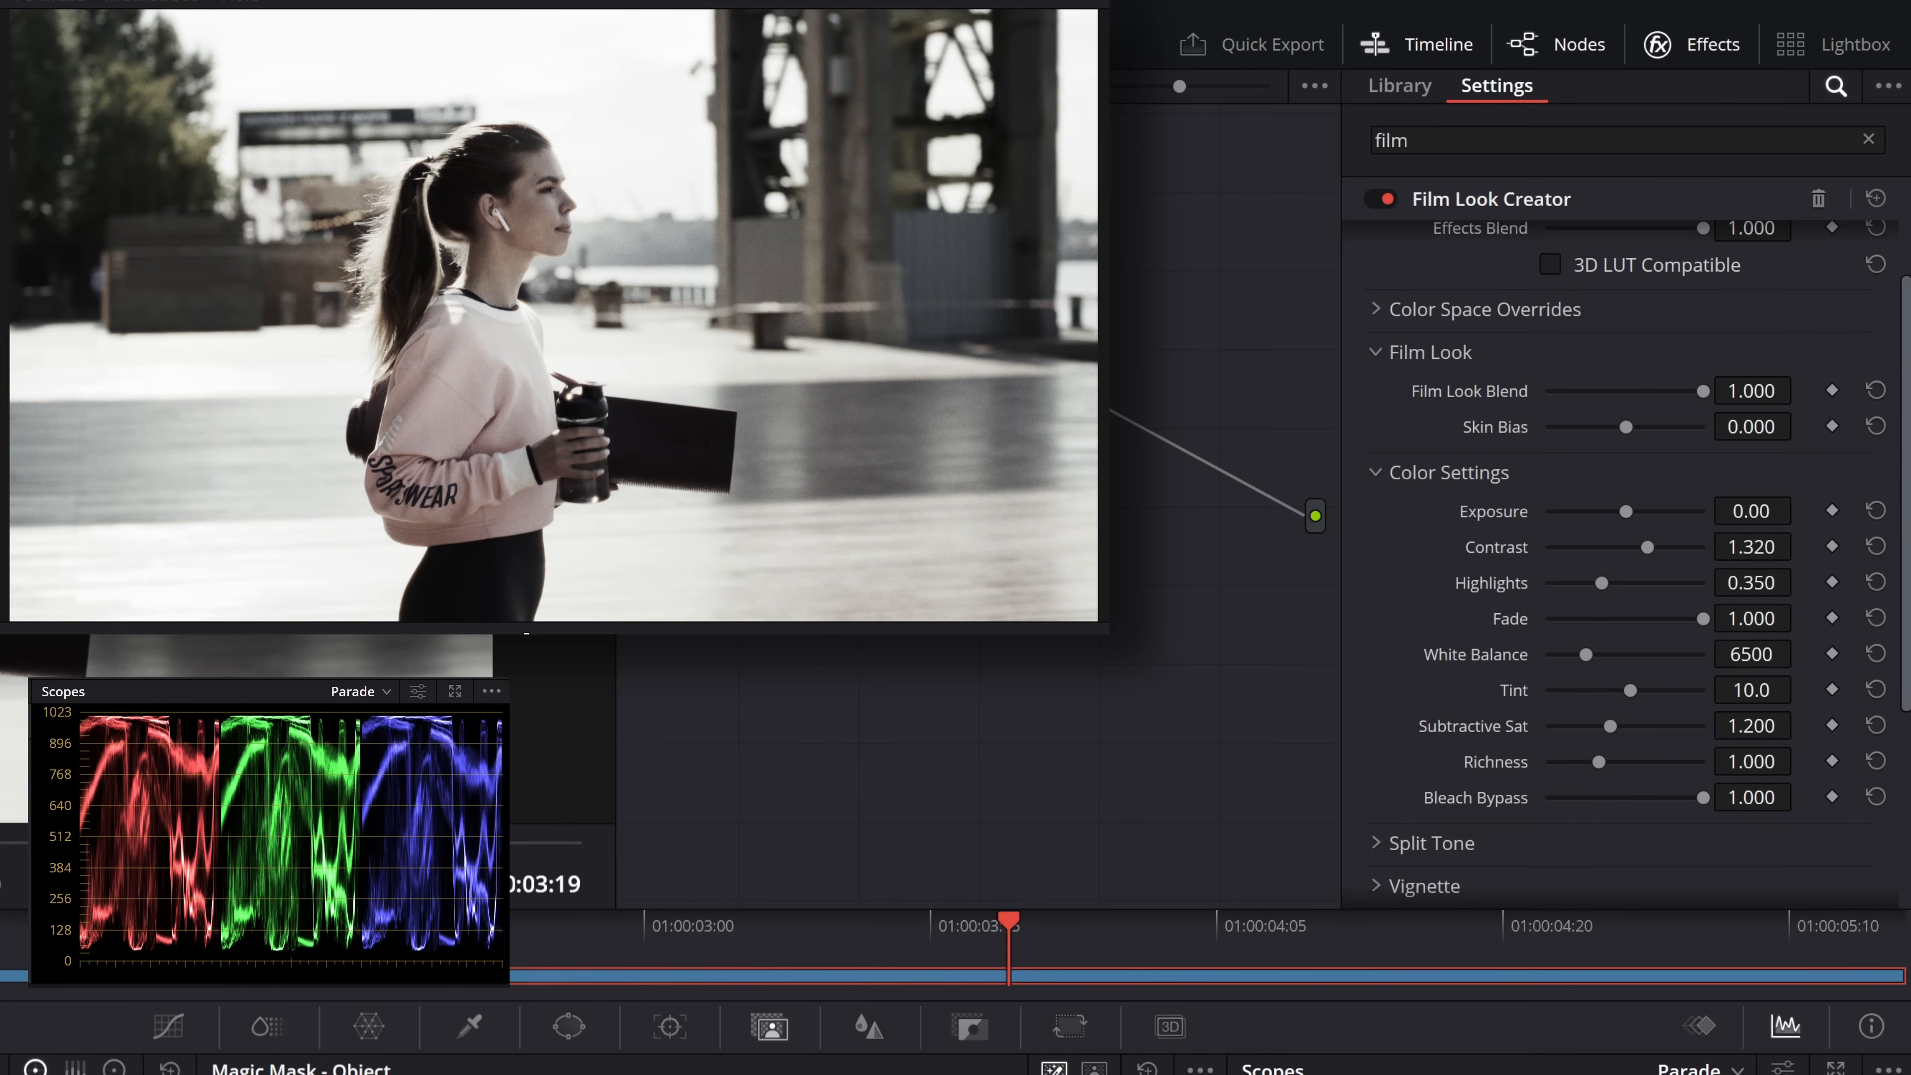
left_click_drag(1655, 561, 1696, 549)
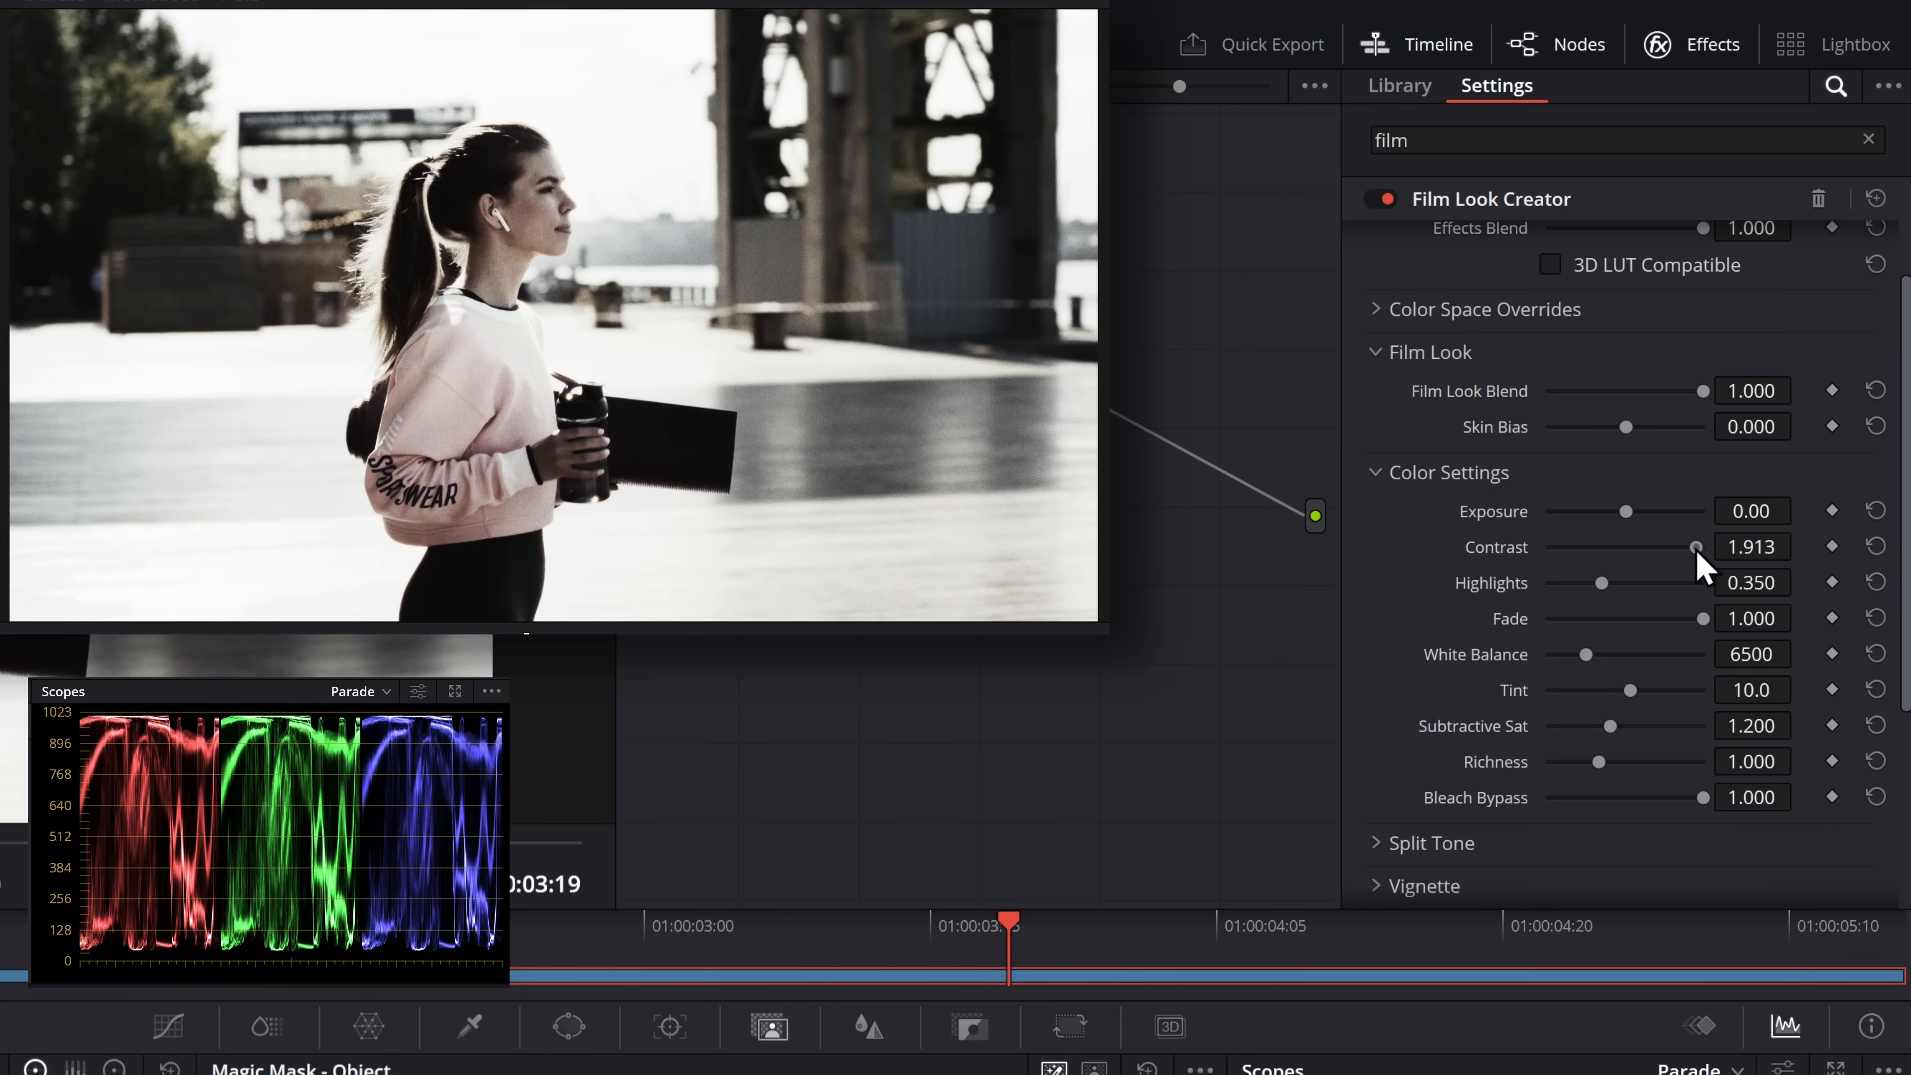
left_click_drag(1745, 802, 1583, 799)
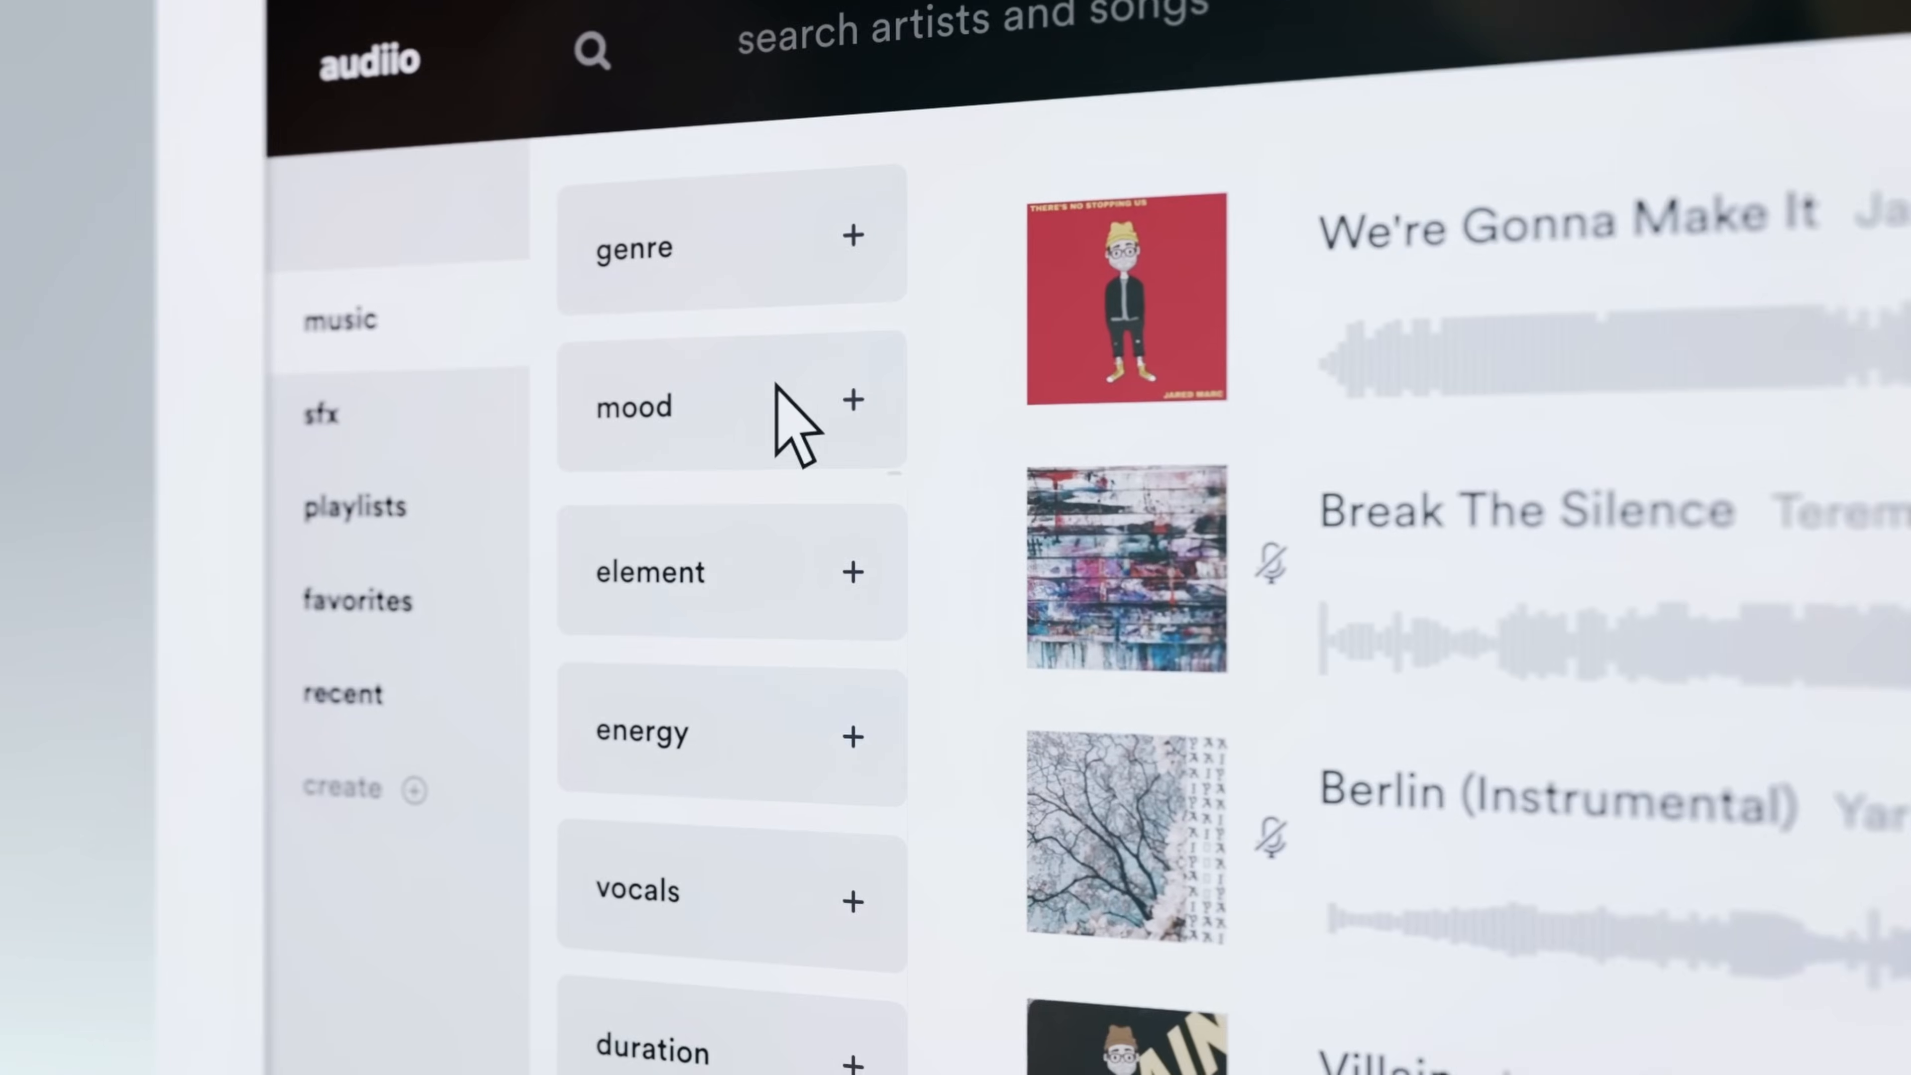
left_click(771, 325)
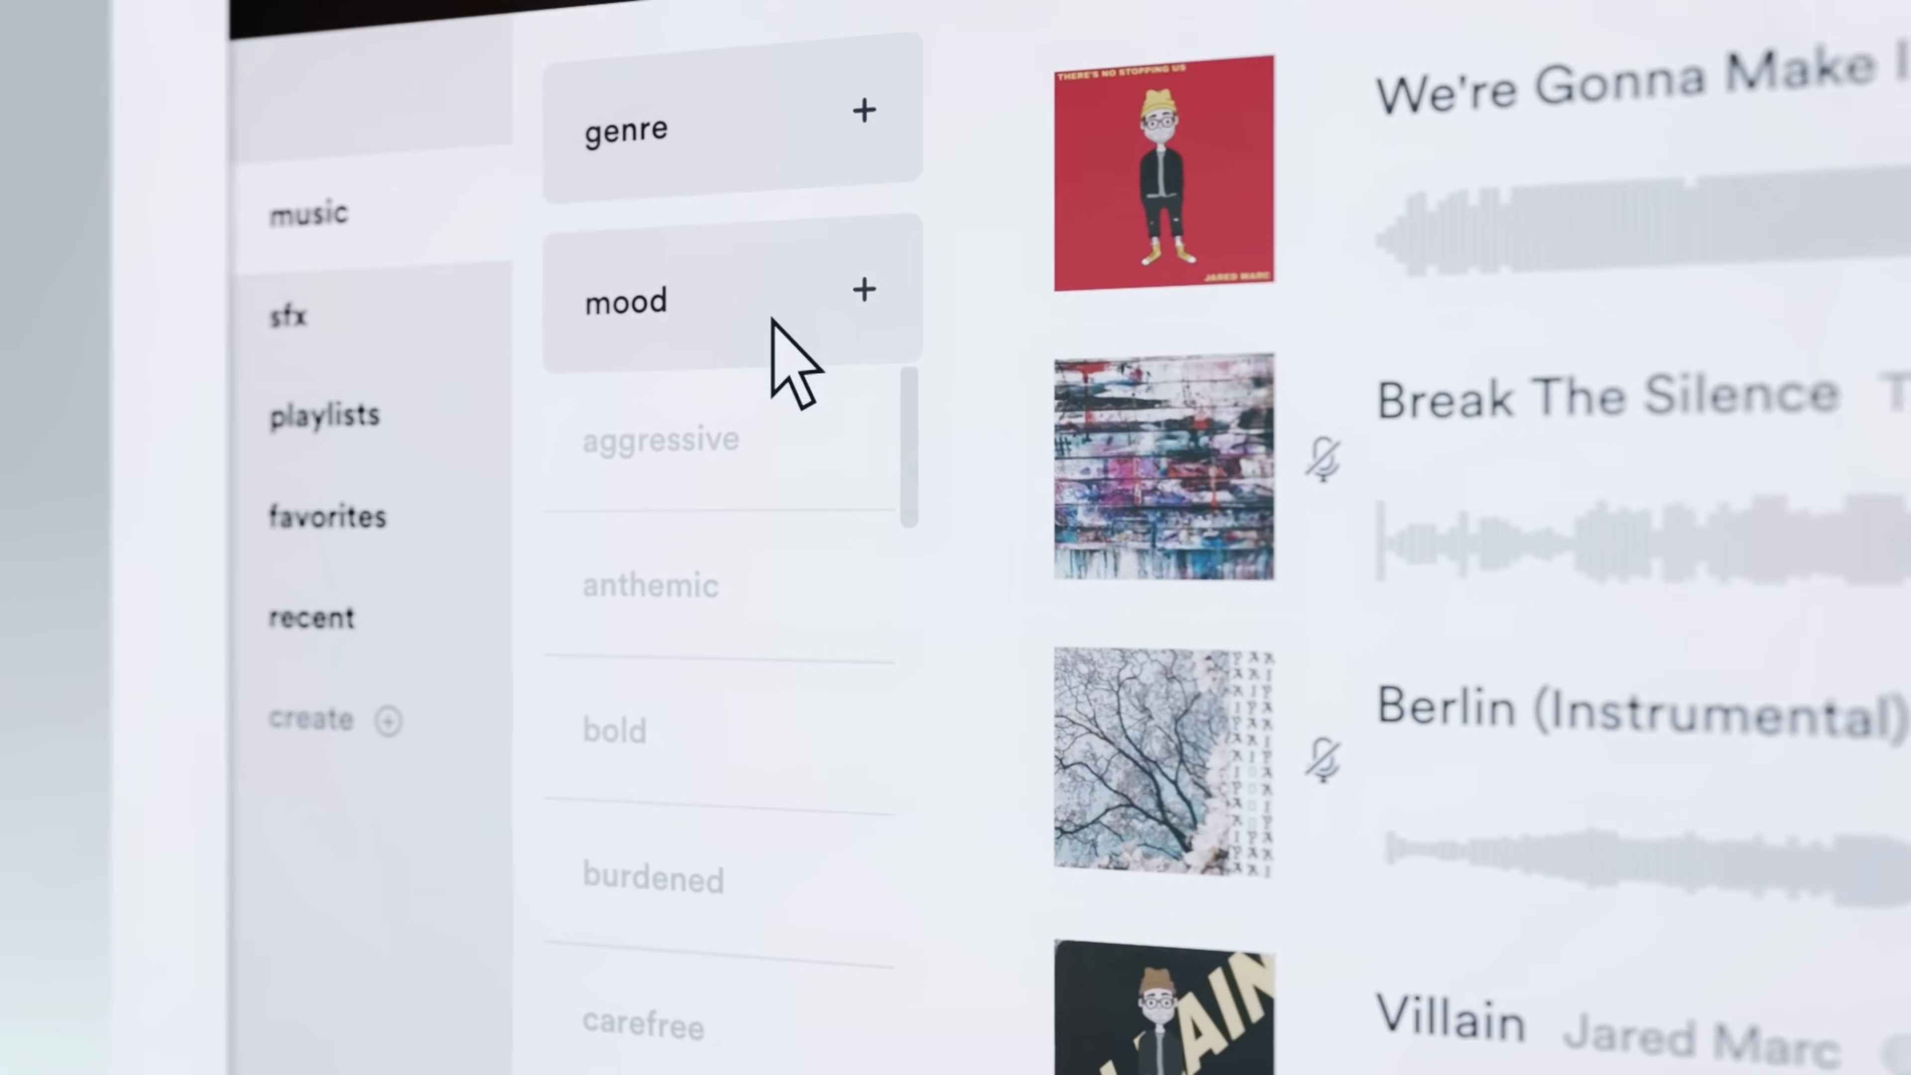
left_click(1045, 527)
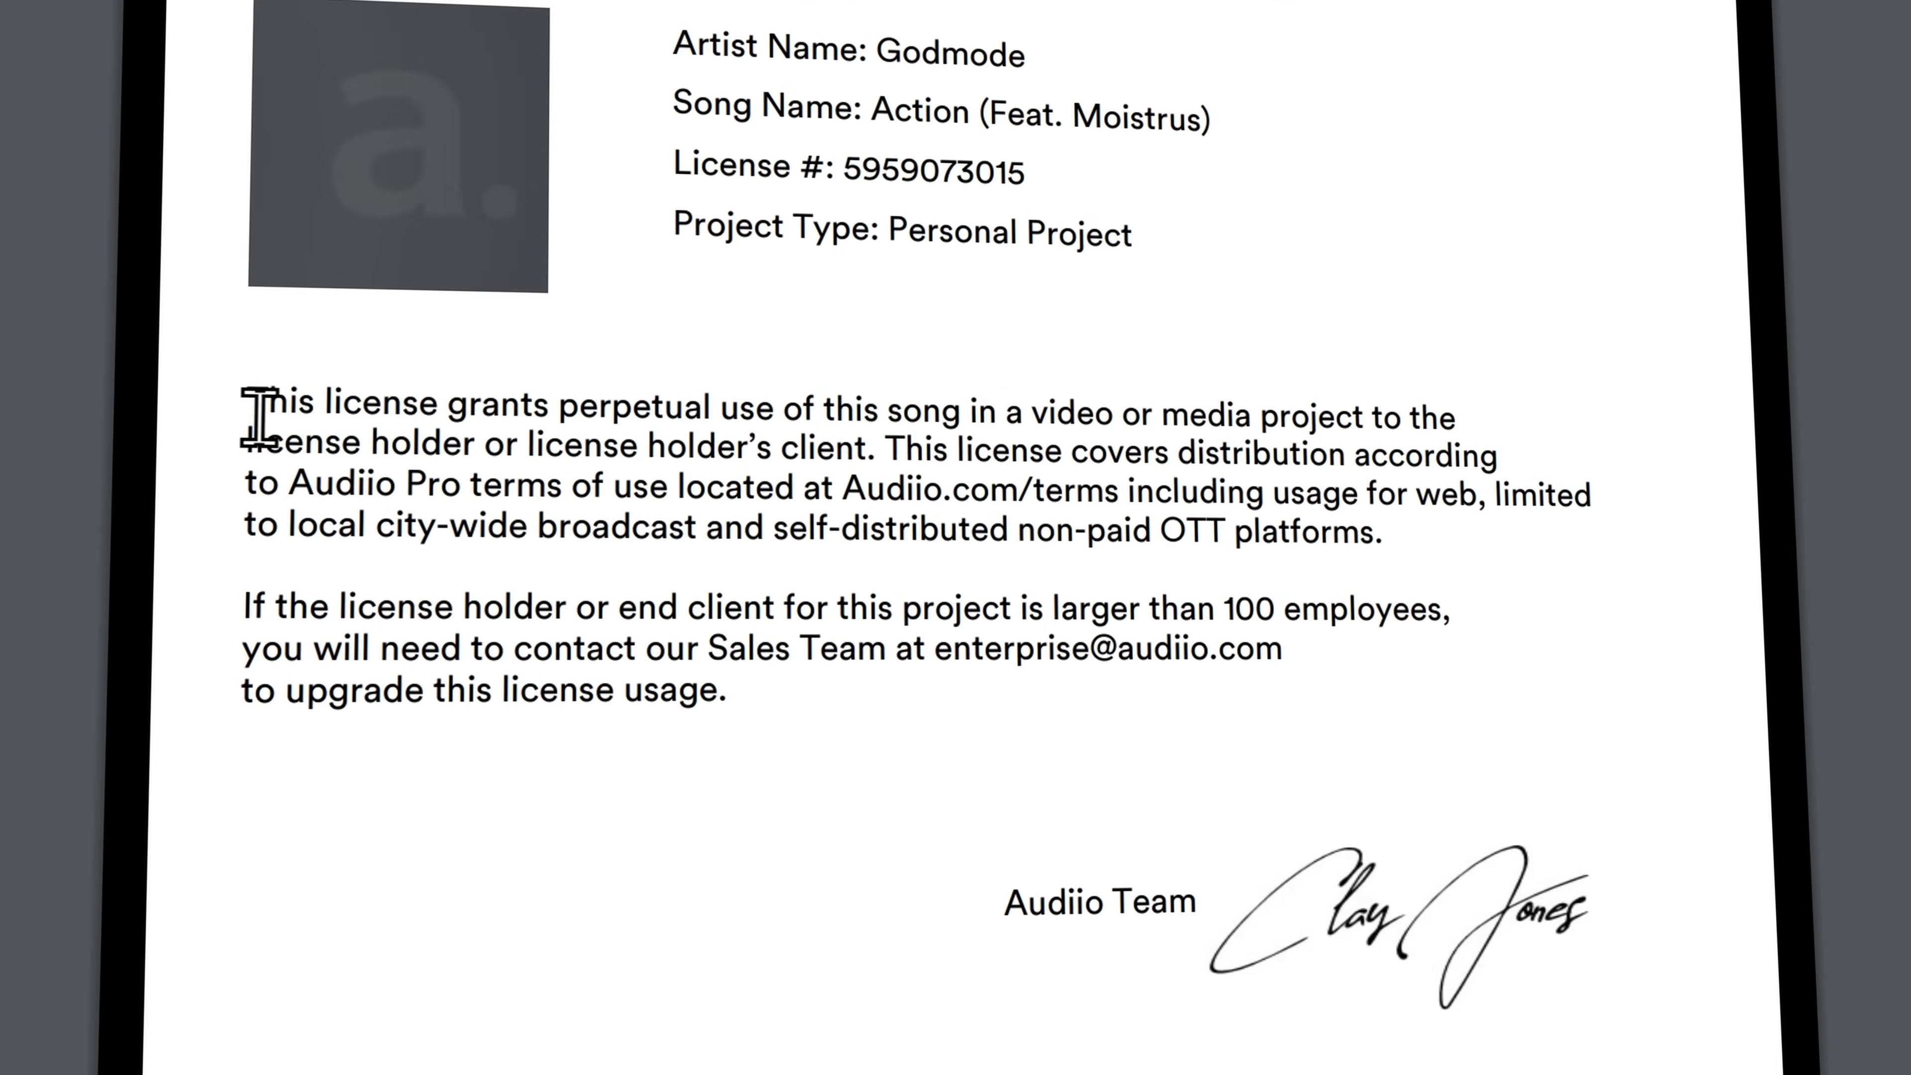
left_click_drag(264, 452, 1504, 552)
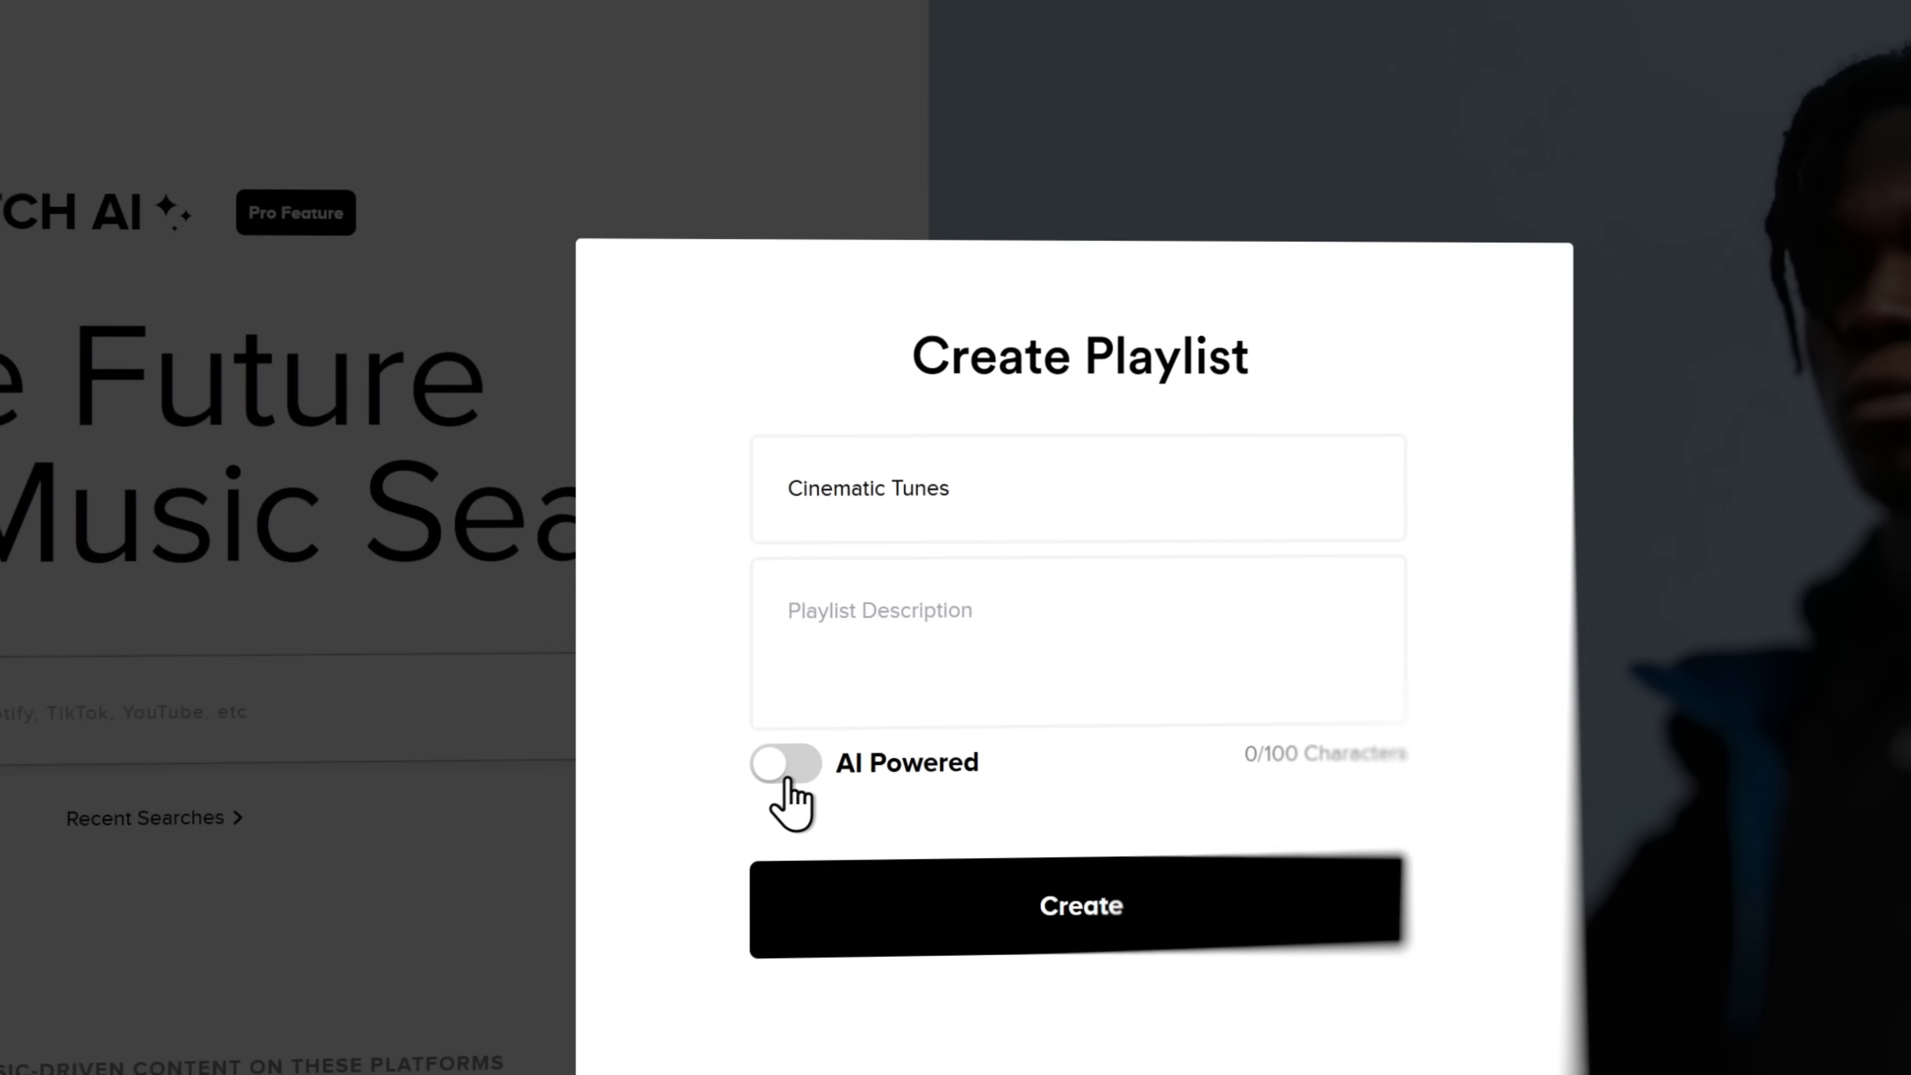
left_click(778, 756)
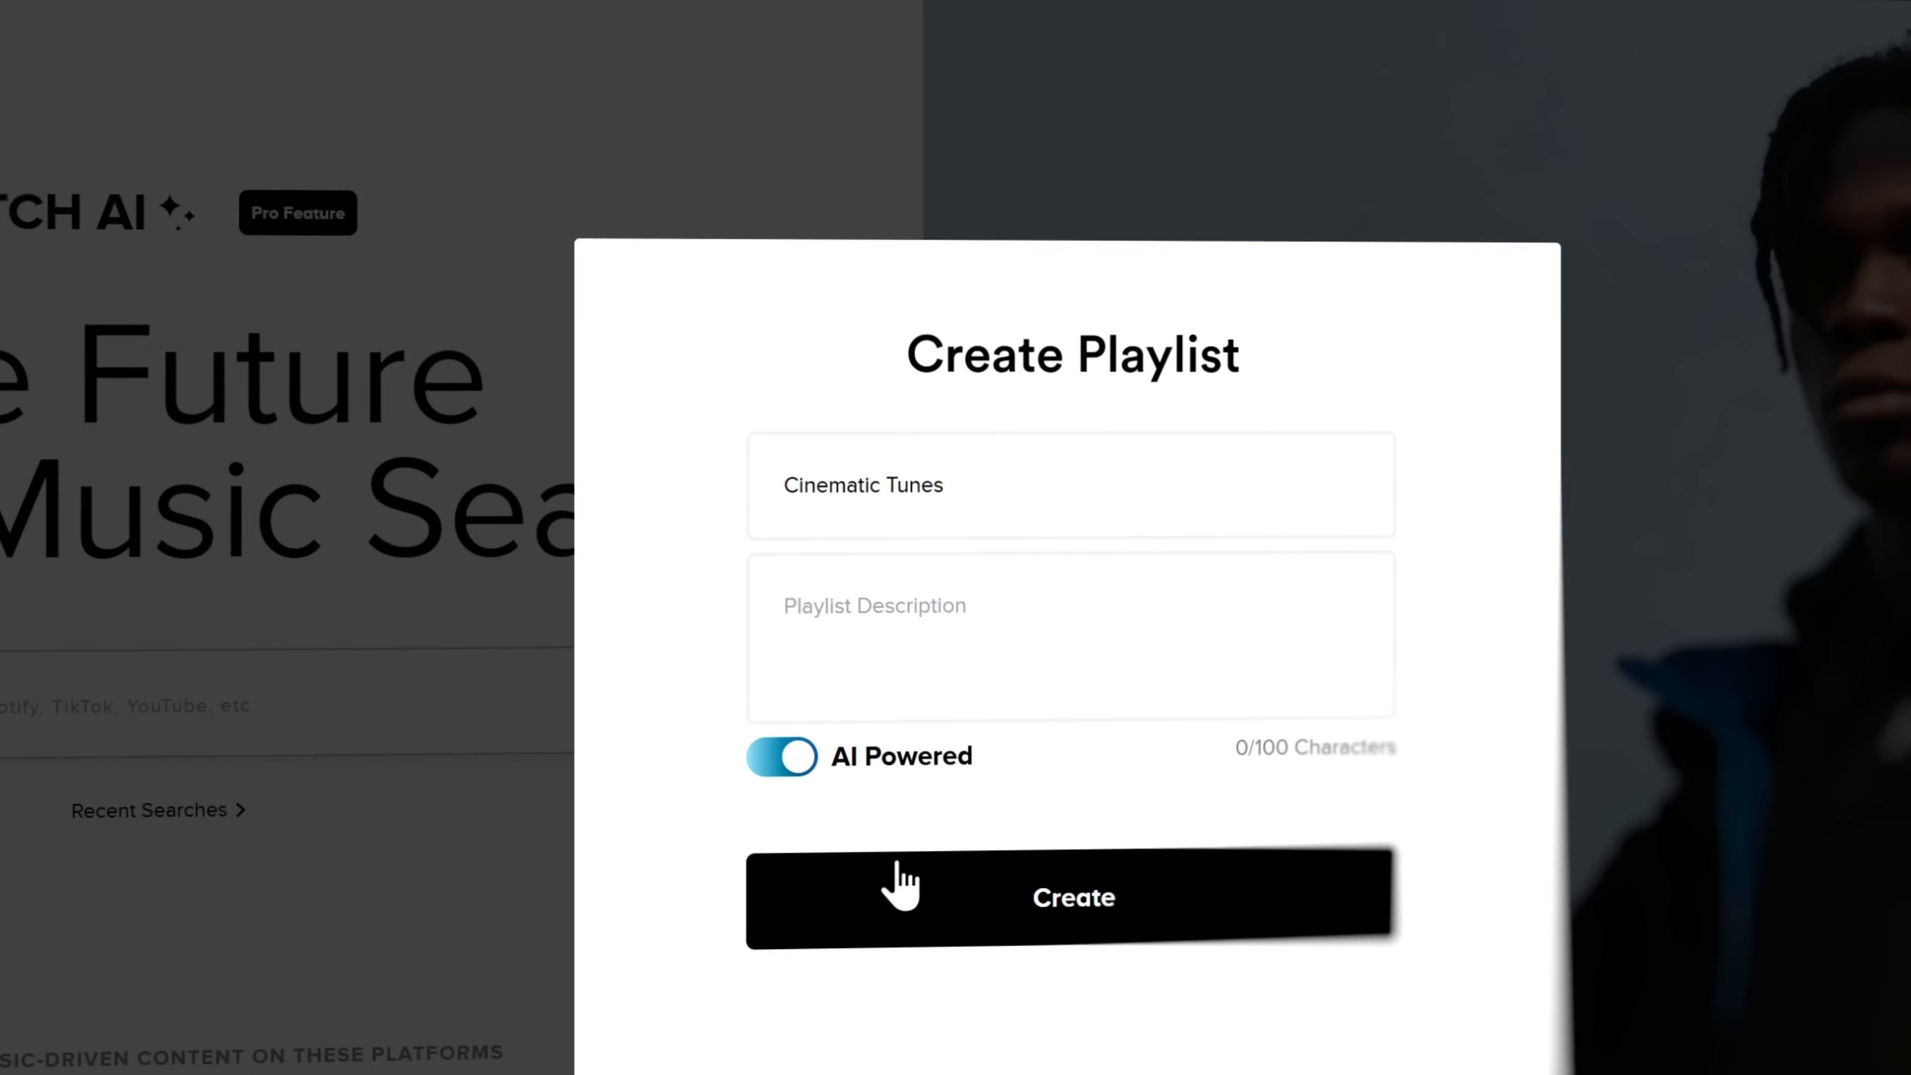
left_click(1100, 888)
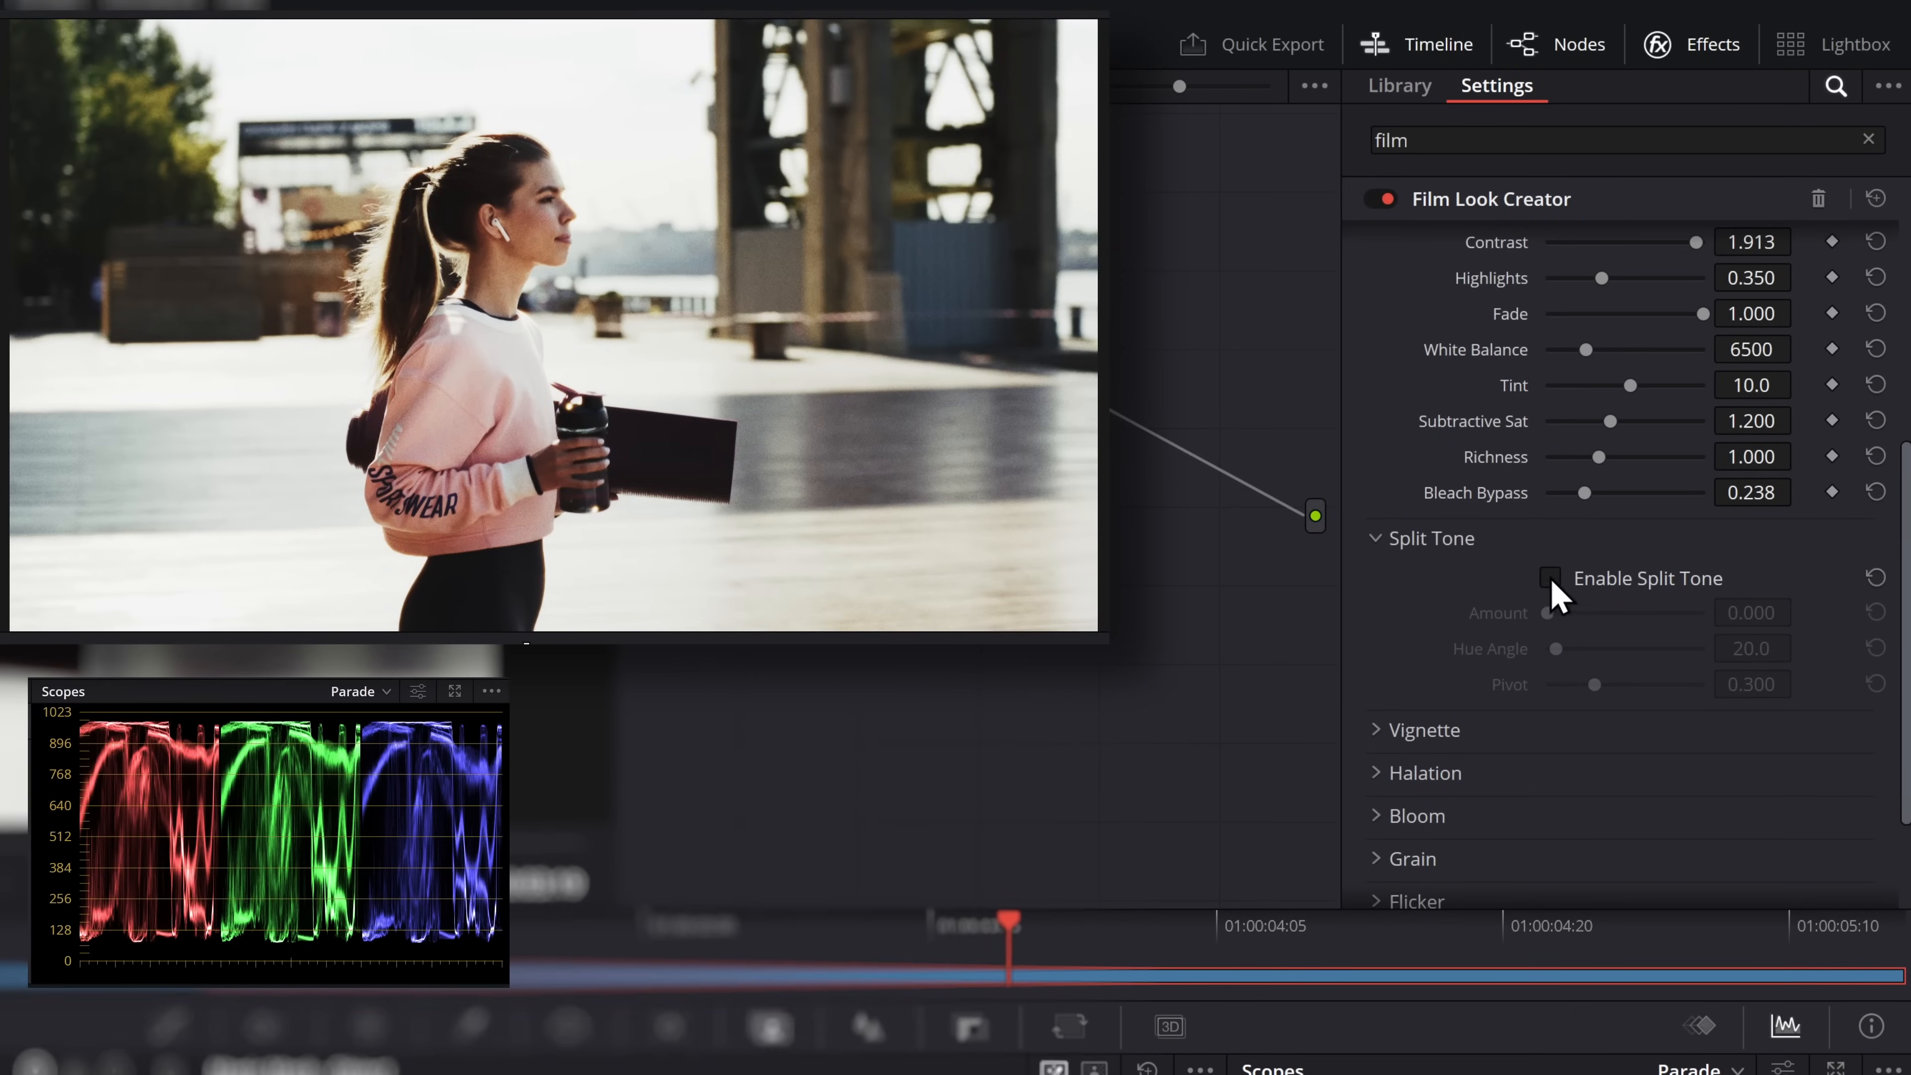
Enable Split Tone with Amount 1.000, Hue Angle 20.0 and Pivot 0.468, also trying Hue Angle 221.2 and Pivot 1.000
left_click(1555, 569)
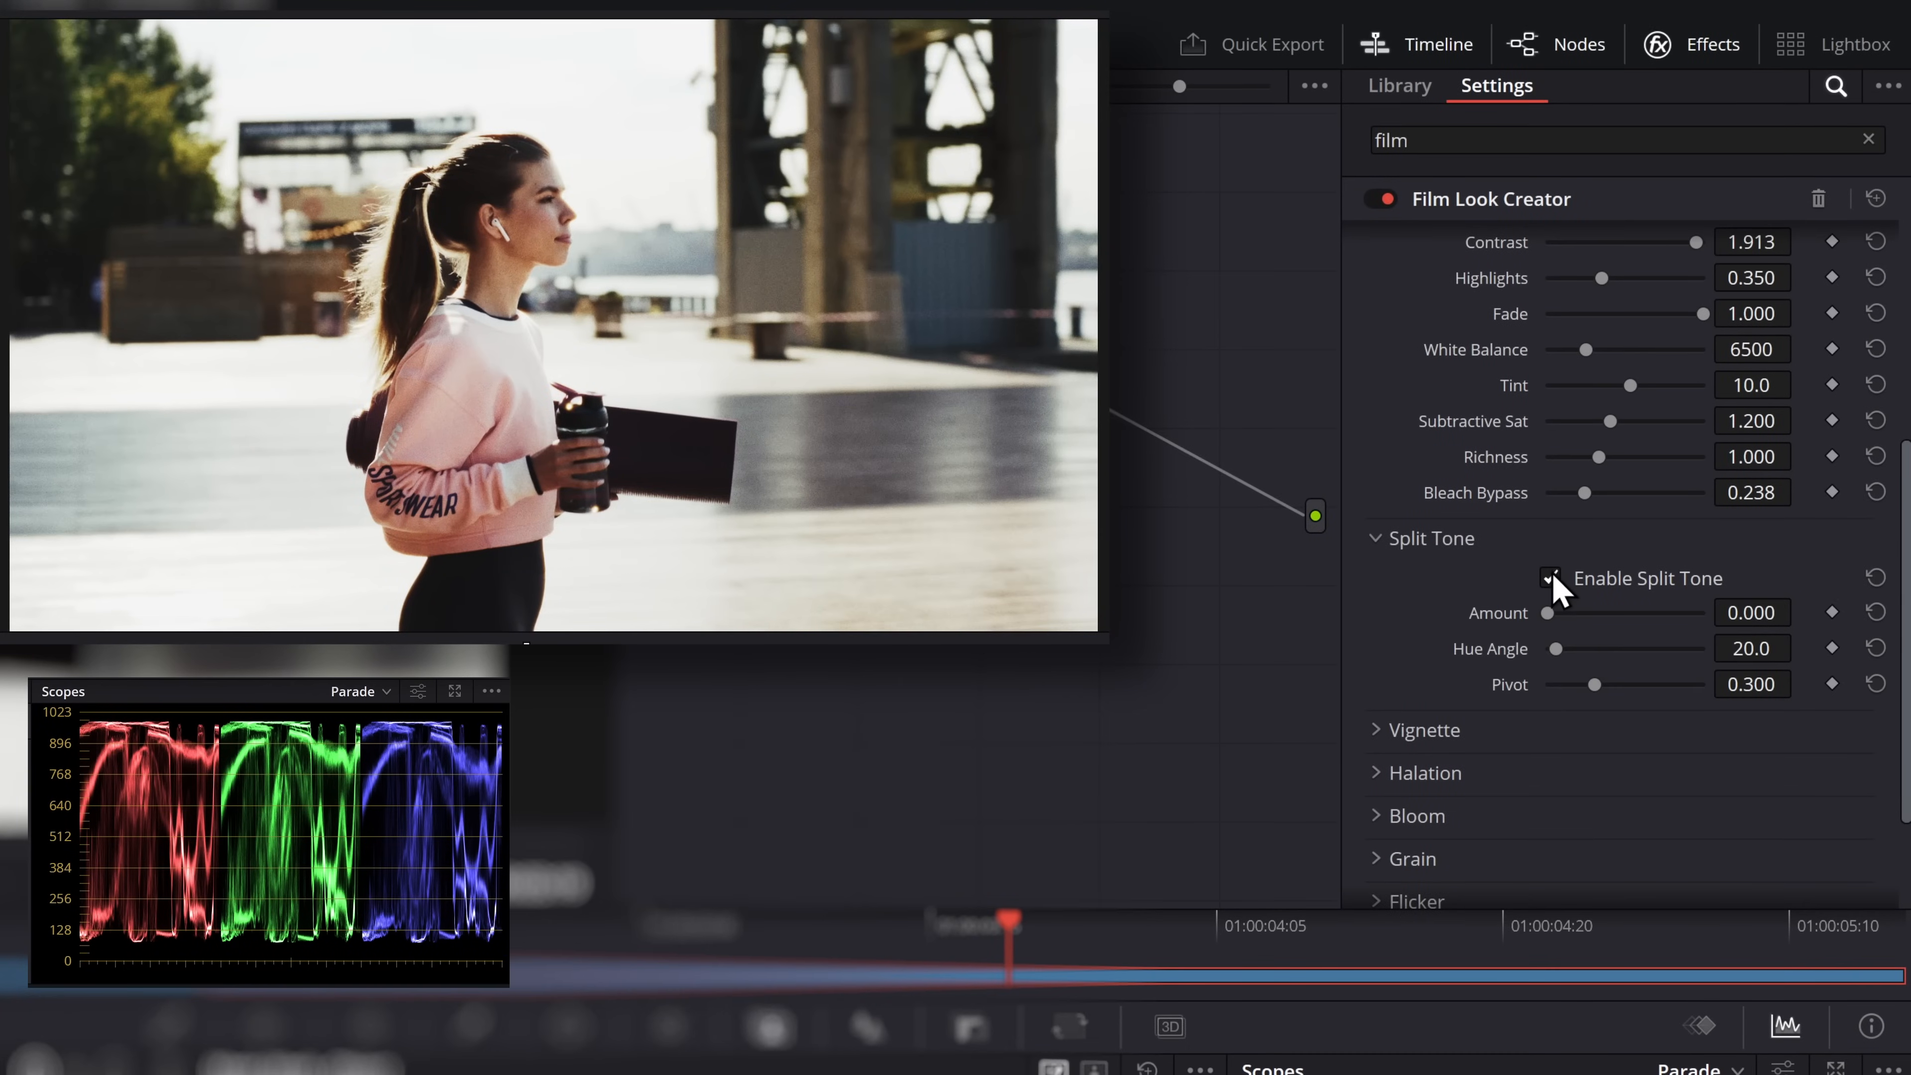
left_click_drag(1548, 623, 1764, 622)
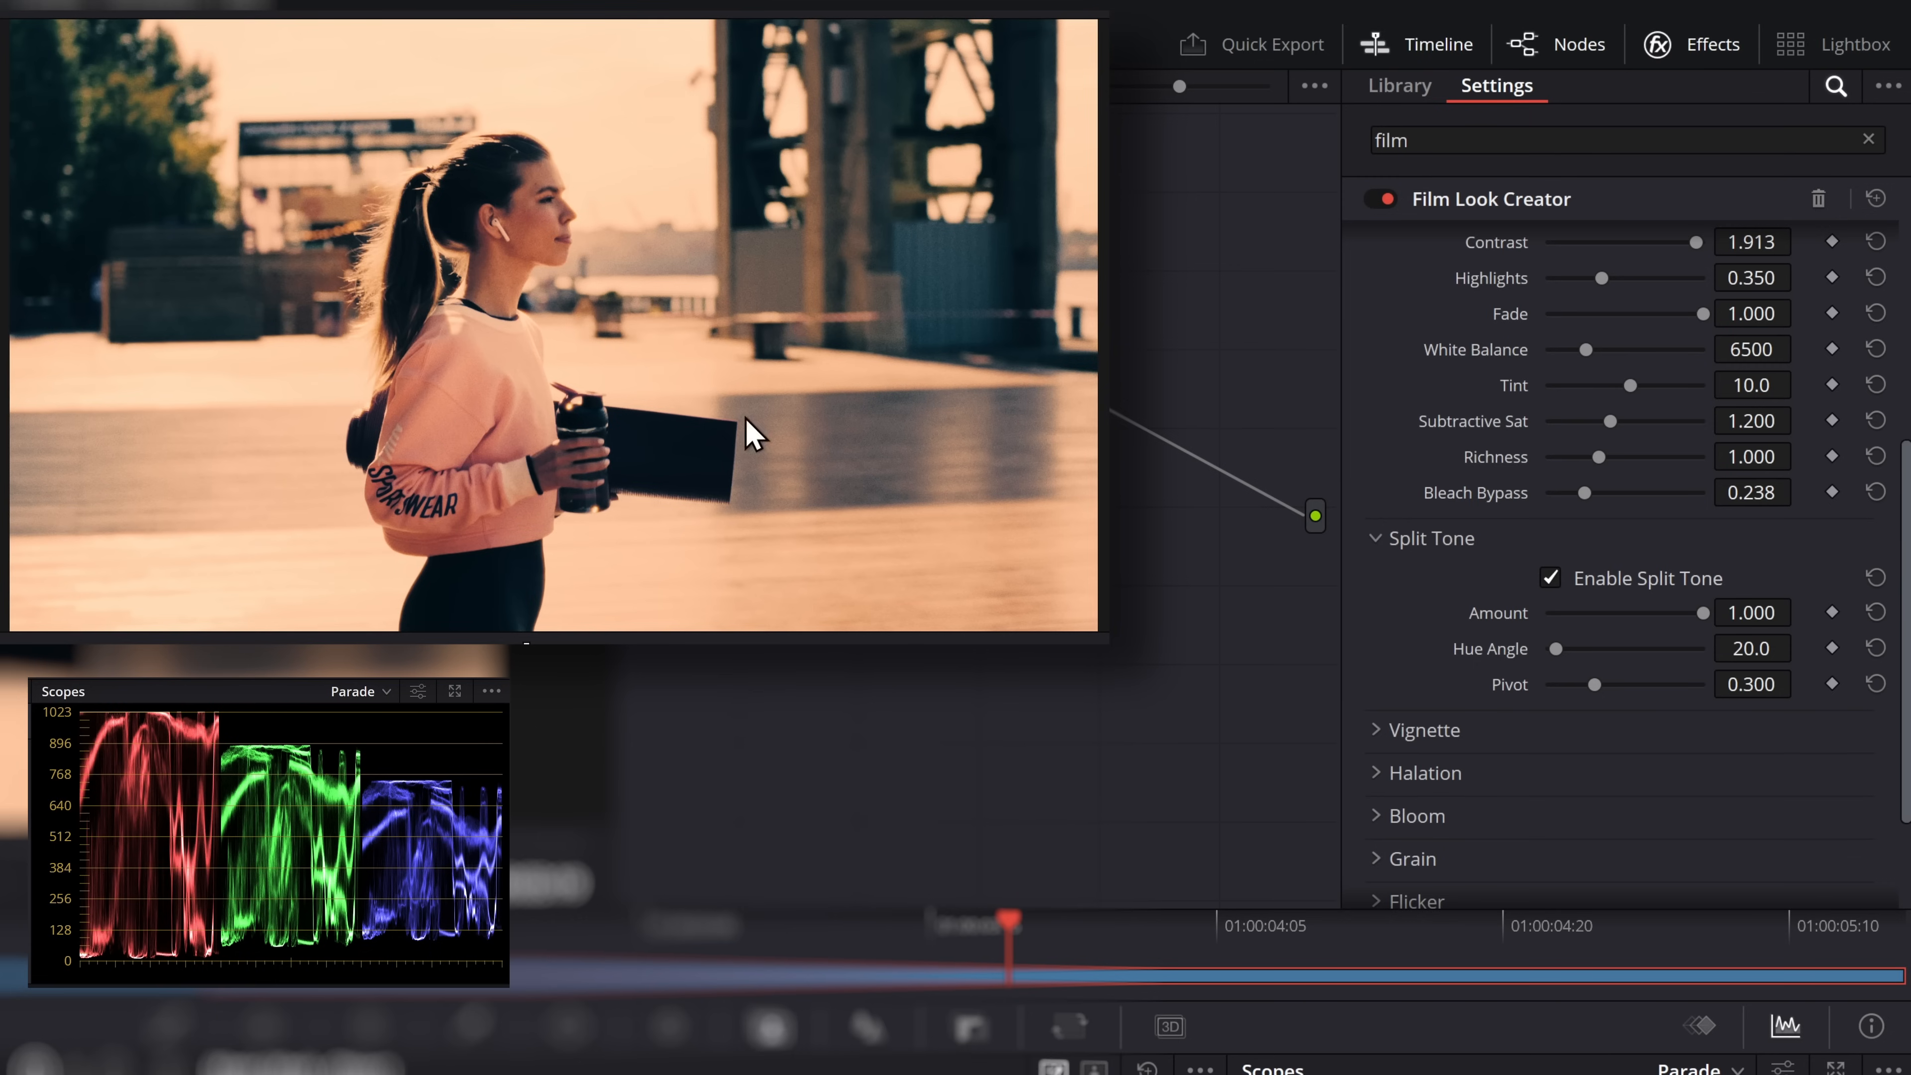
left_click_drag(1556, 650, 1642, 655)
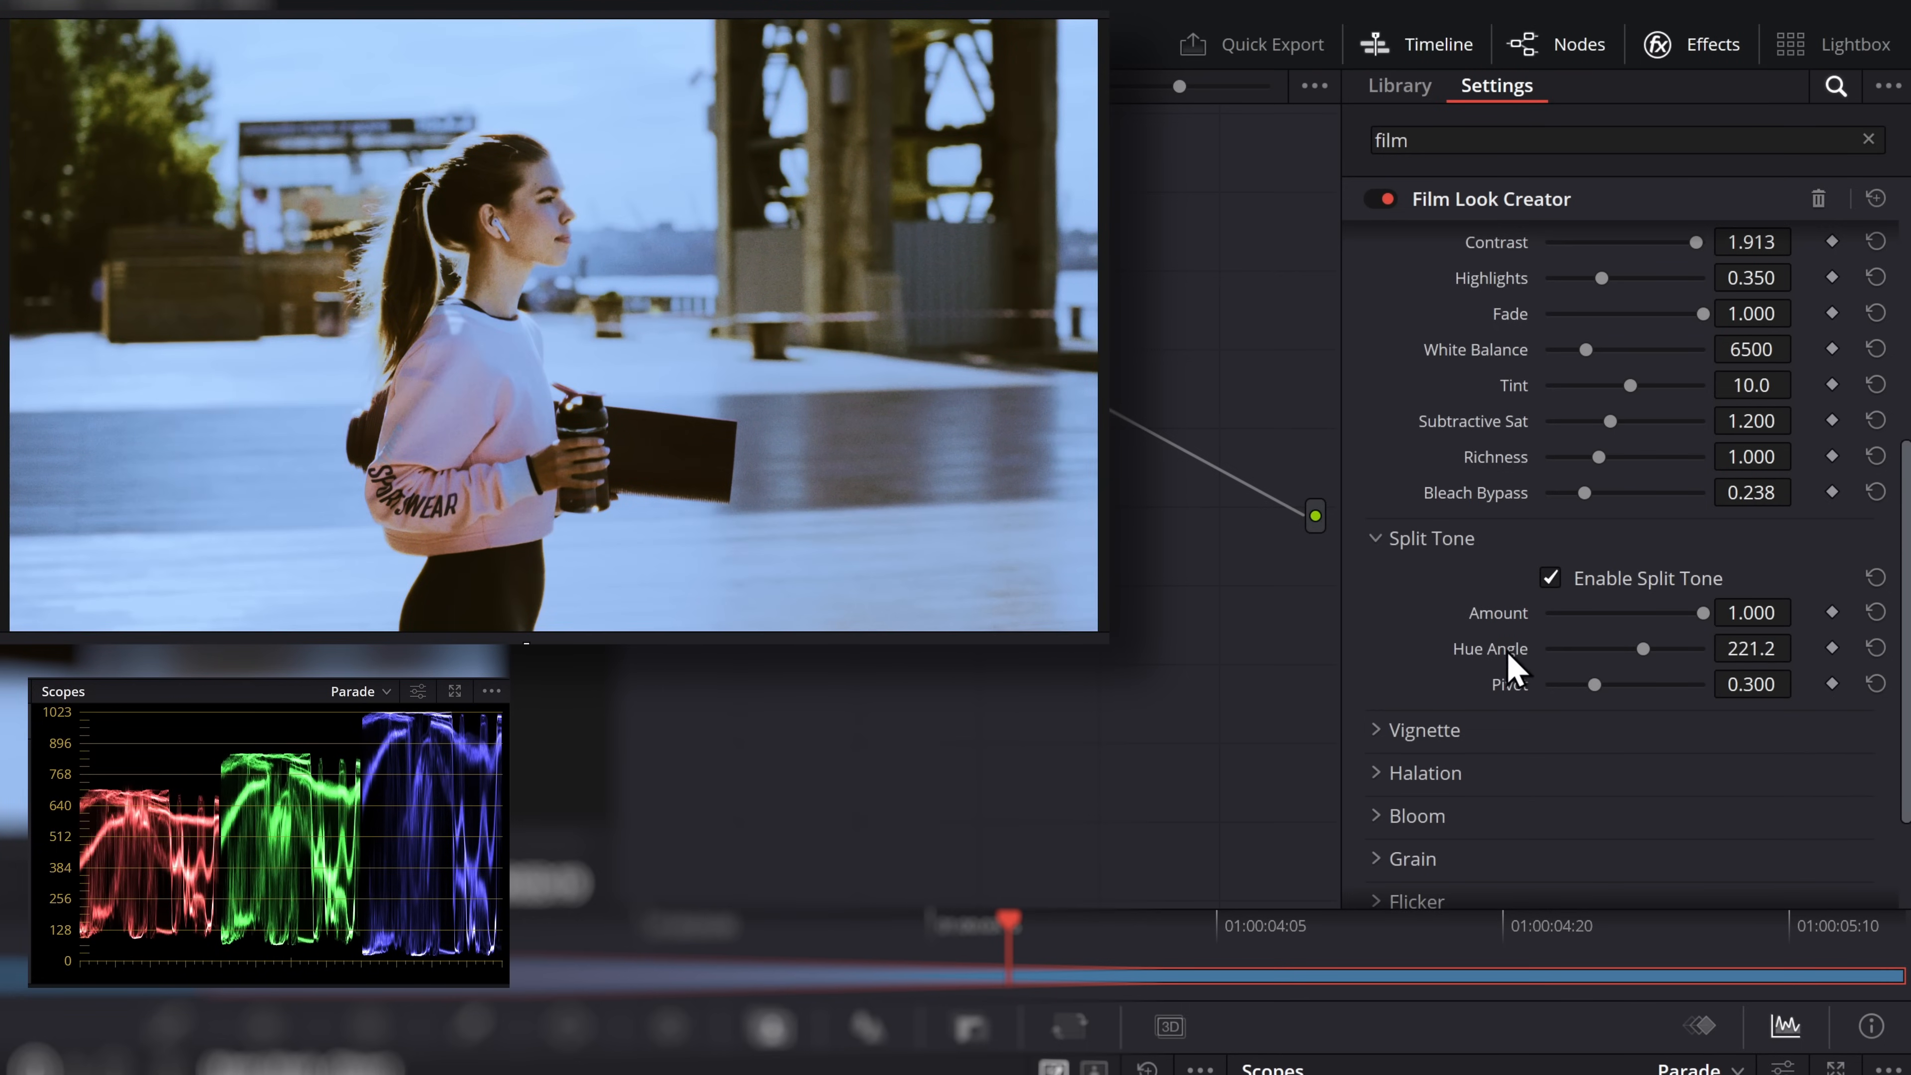
double_click(1507, 652)
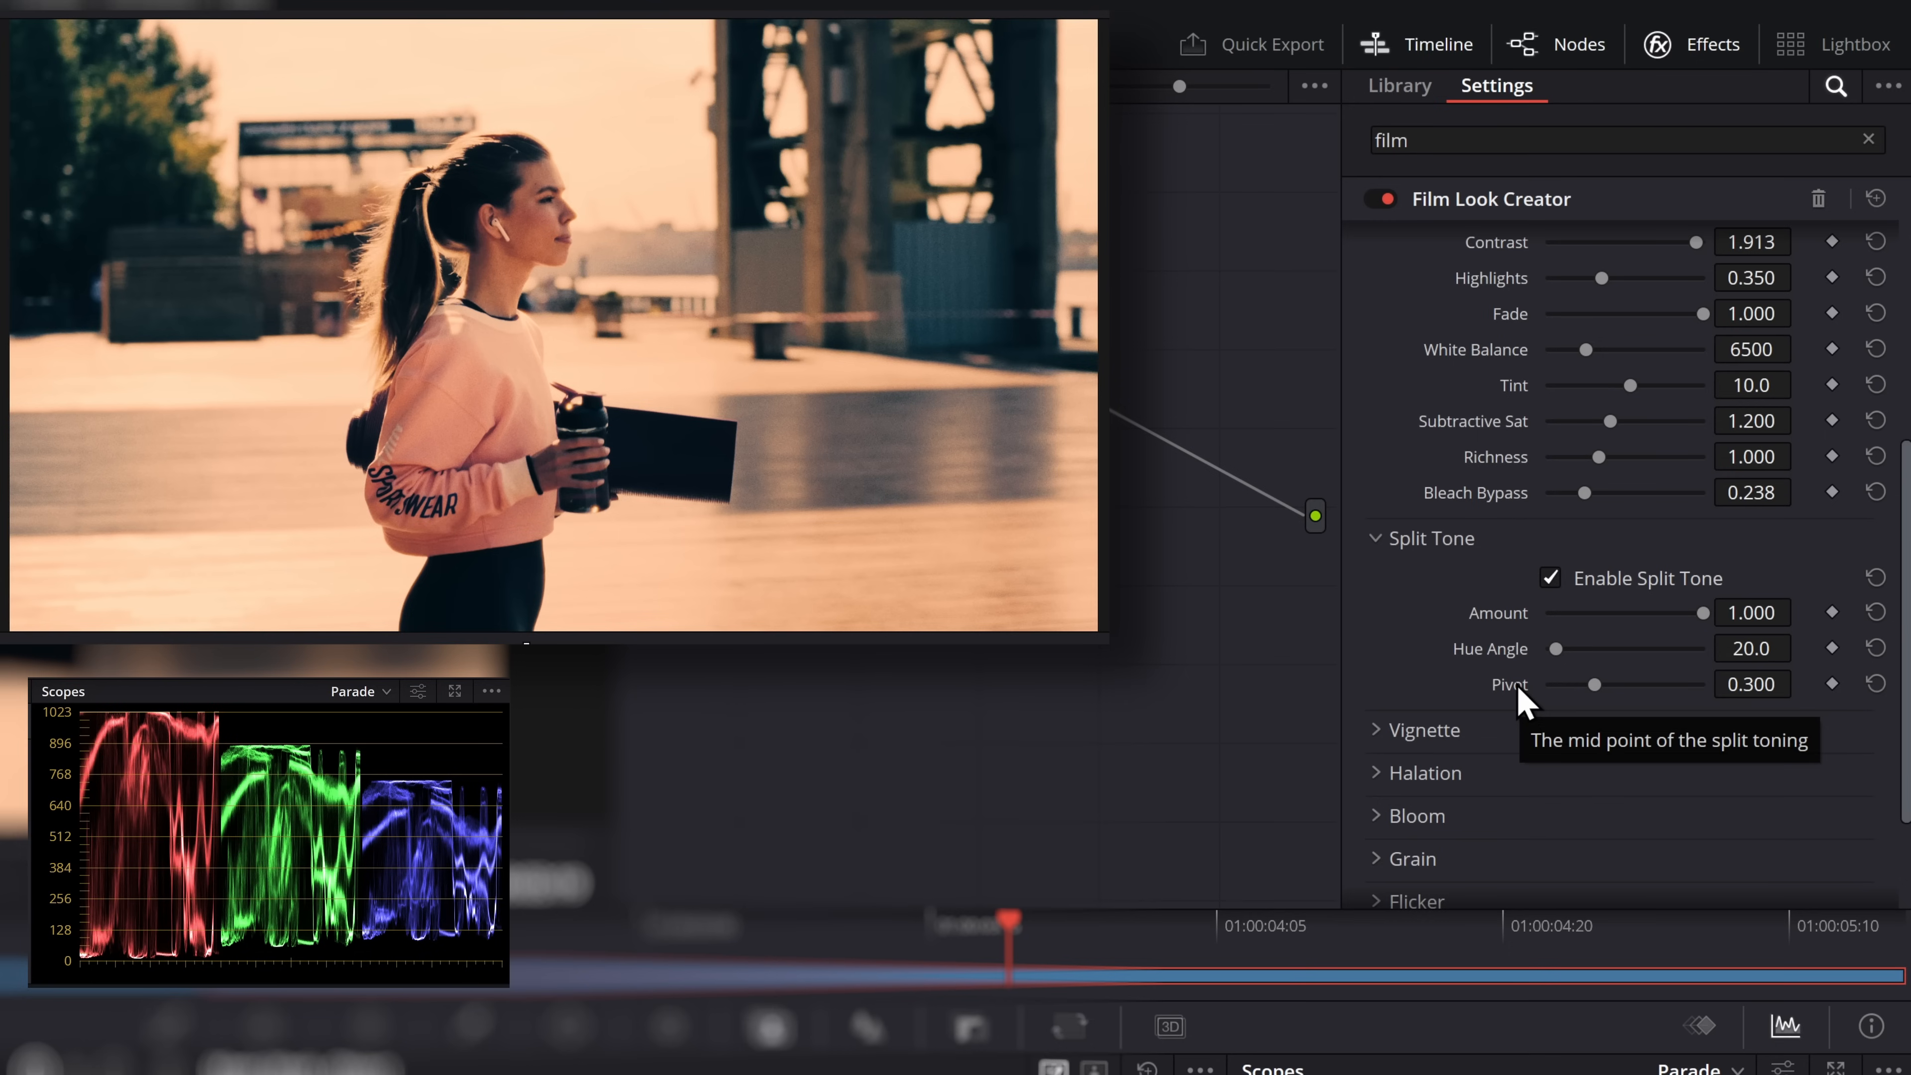
left_click_drag(1596, 688, 1726, 693)
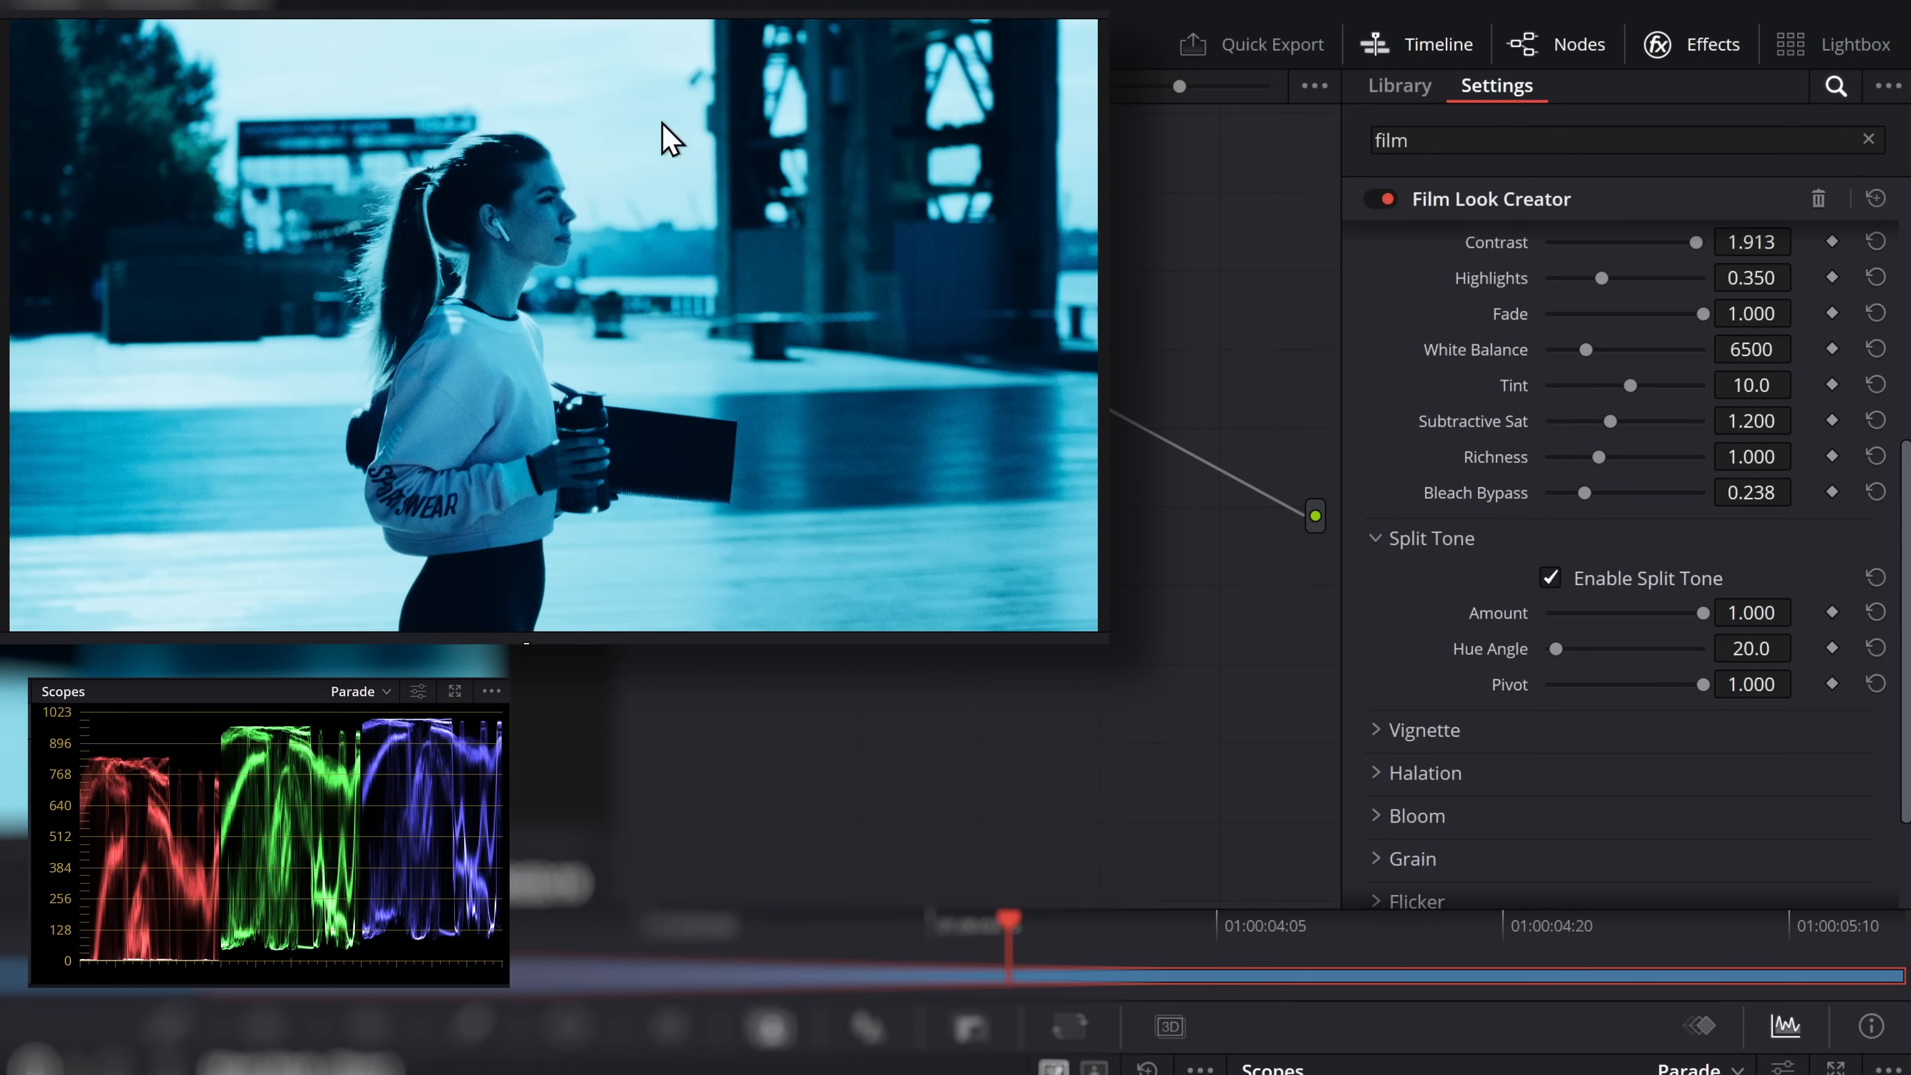
left_click_drag(1703, 690, 1620, 691)
Enable the Vignette and set both its Amount and Size to 1.000
scroll(1377, 583, "down", 2)
left_click(1453, 587)
scroll(1459, 602, "down", 2)
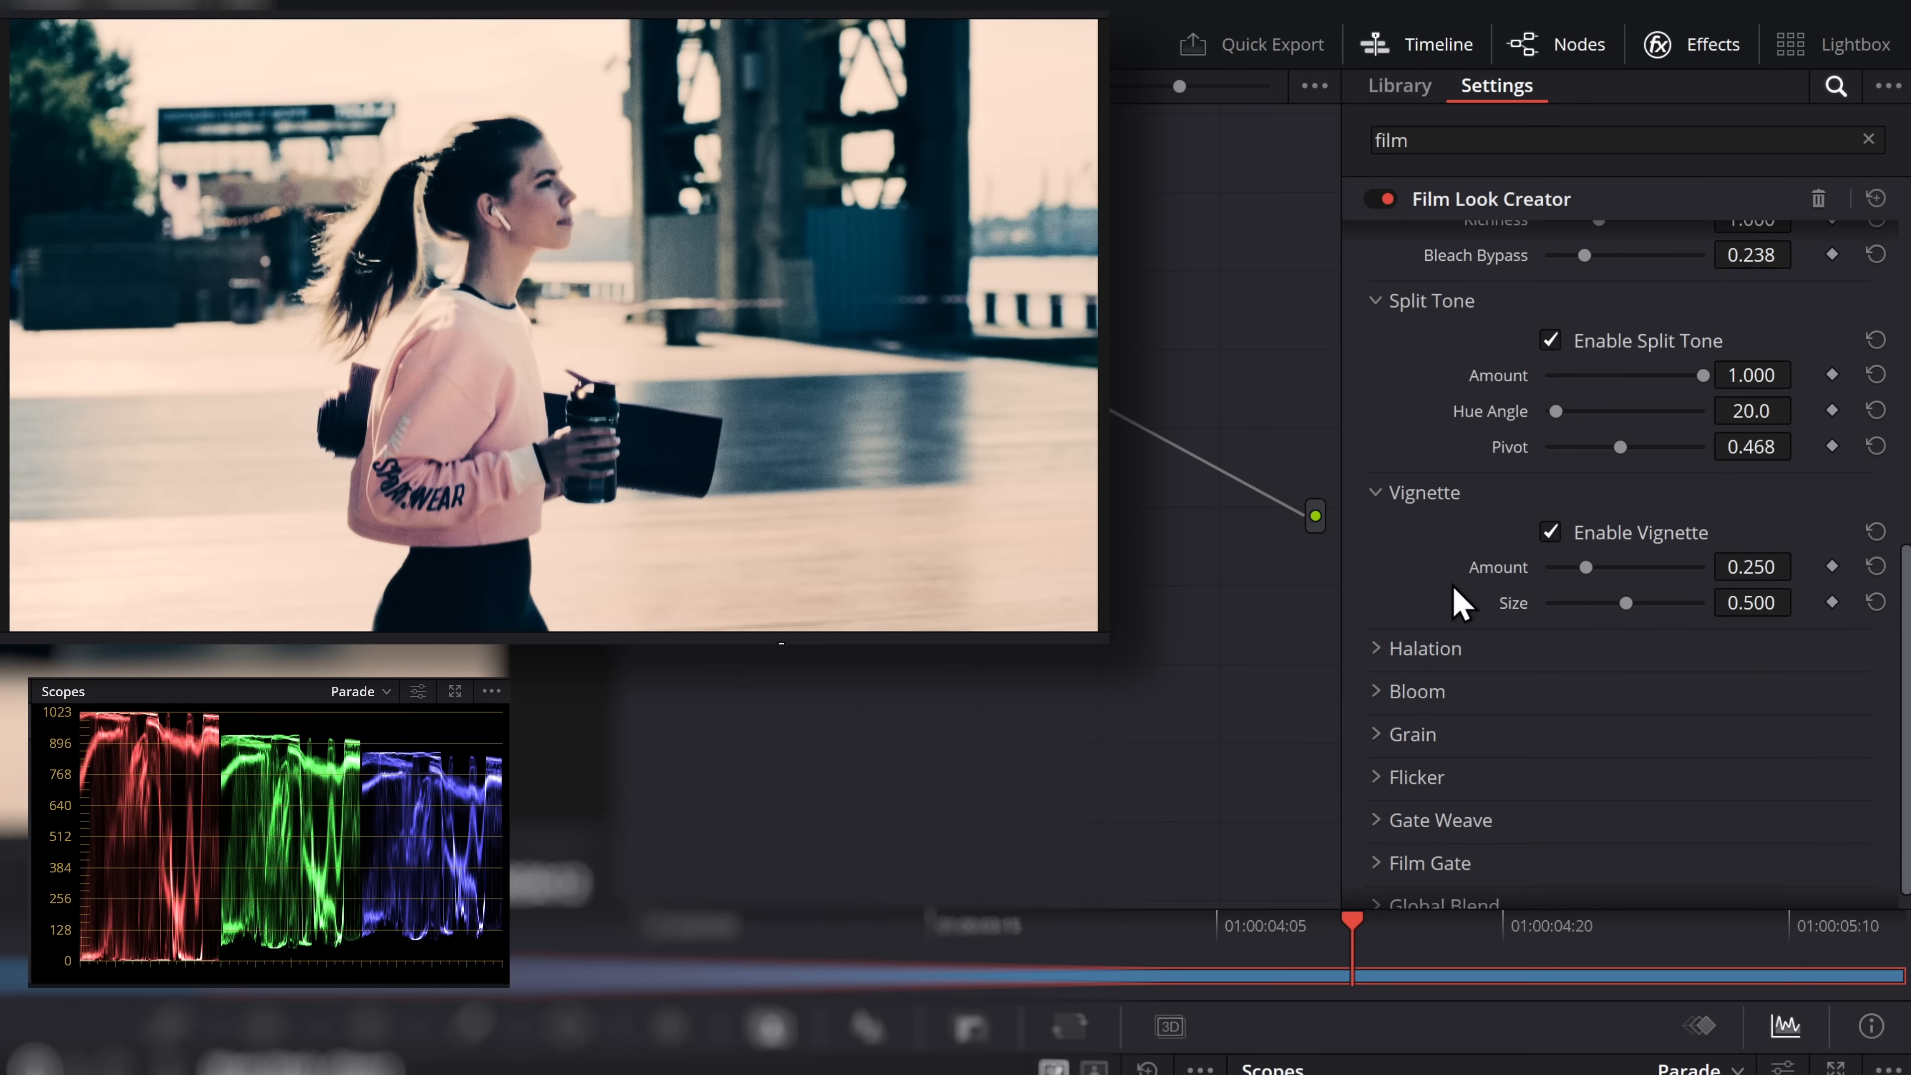
left_click_drag(1582, 565, 1806, 584)
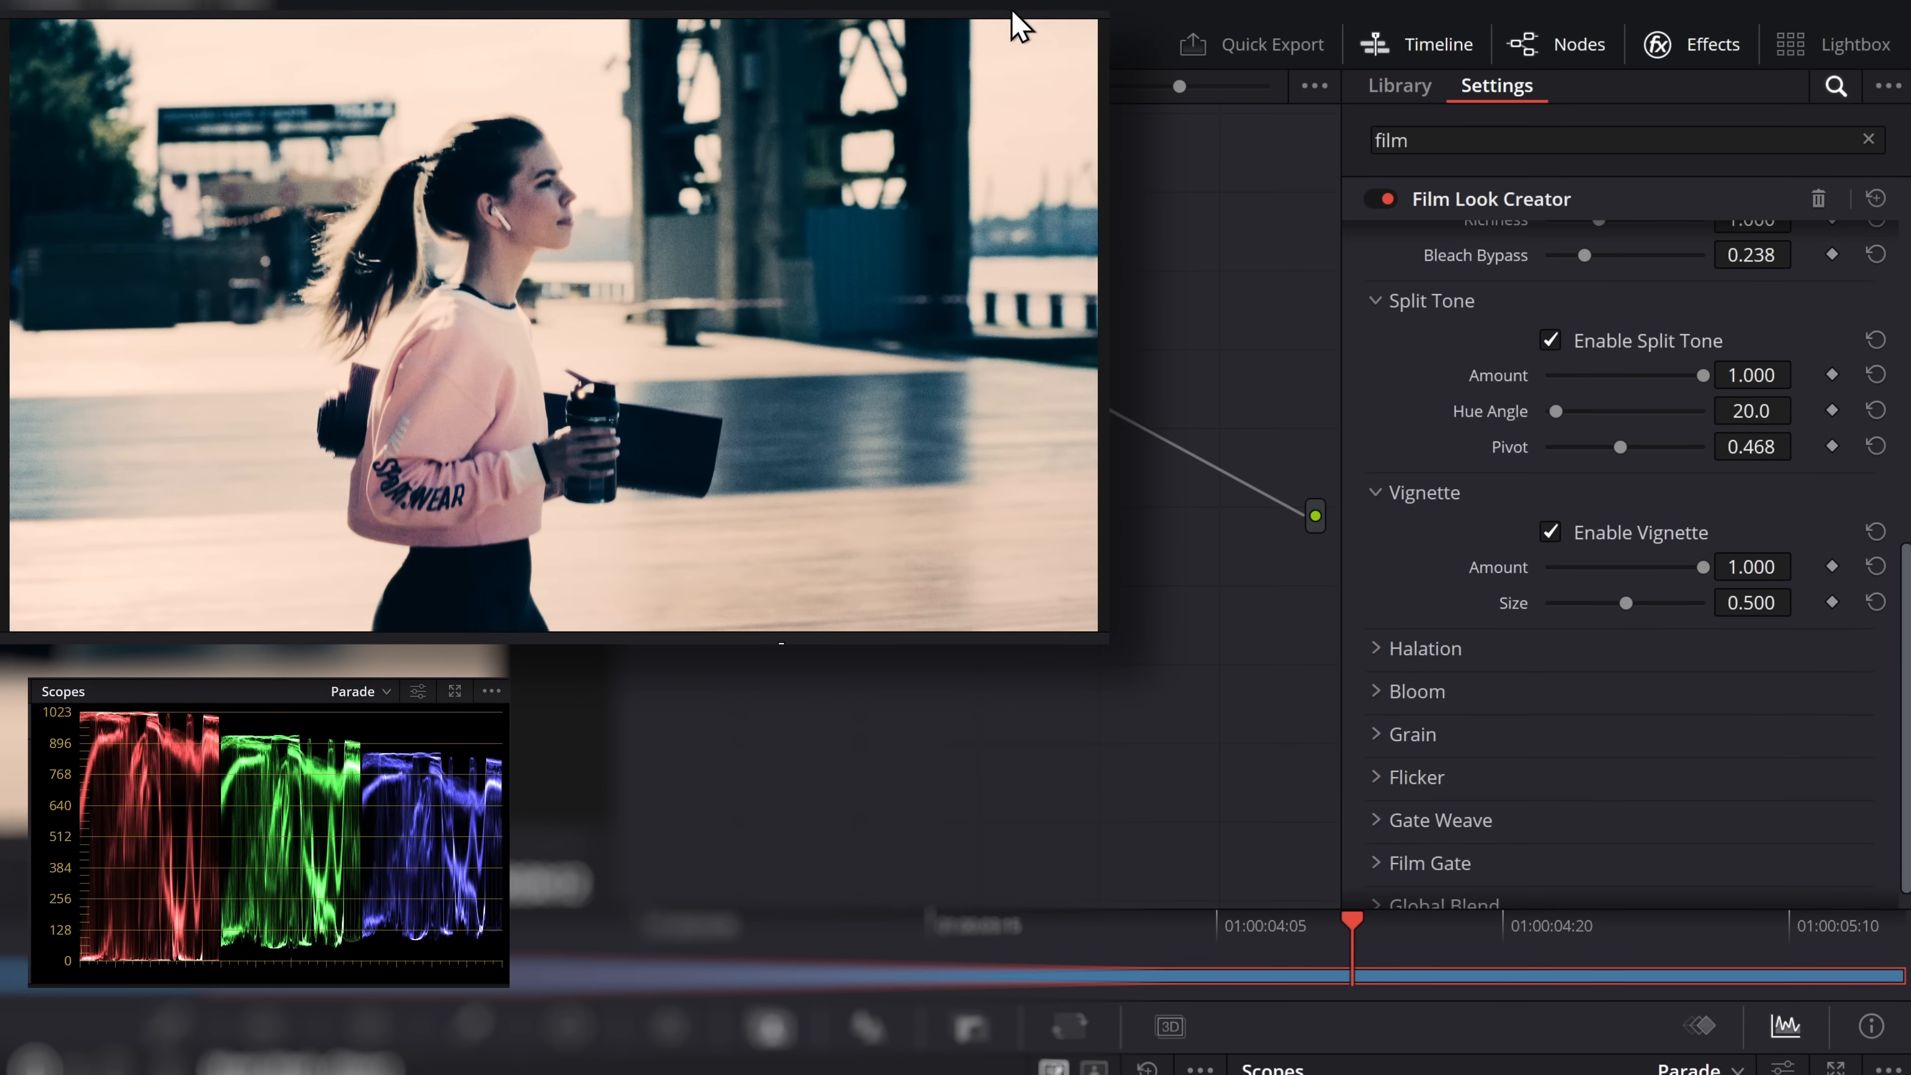
left_click_drag(1656, 593, 1794, 613)
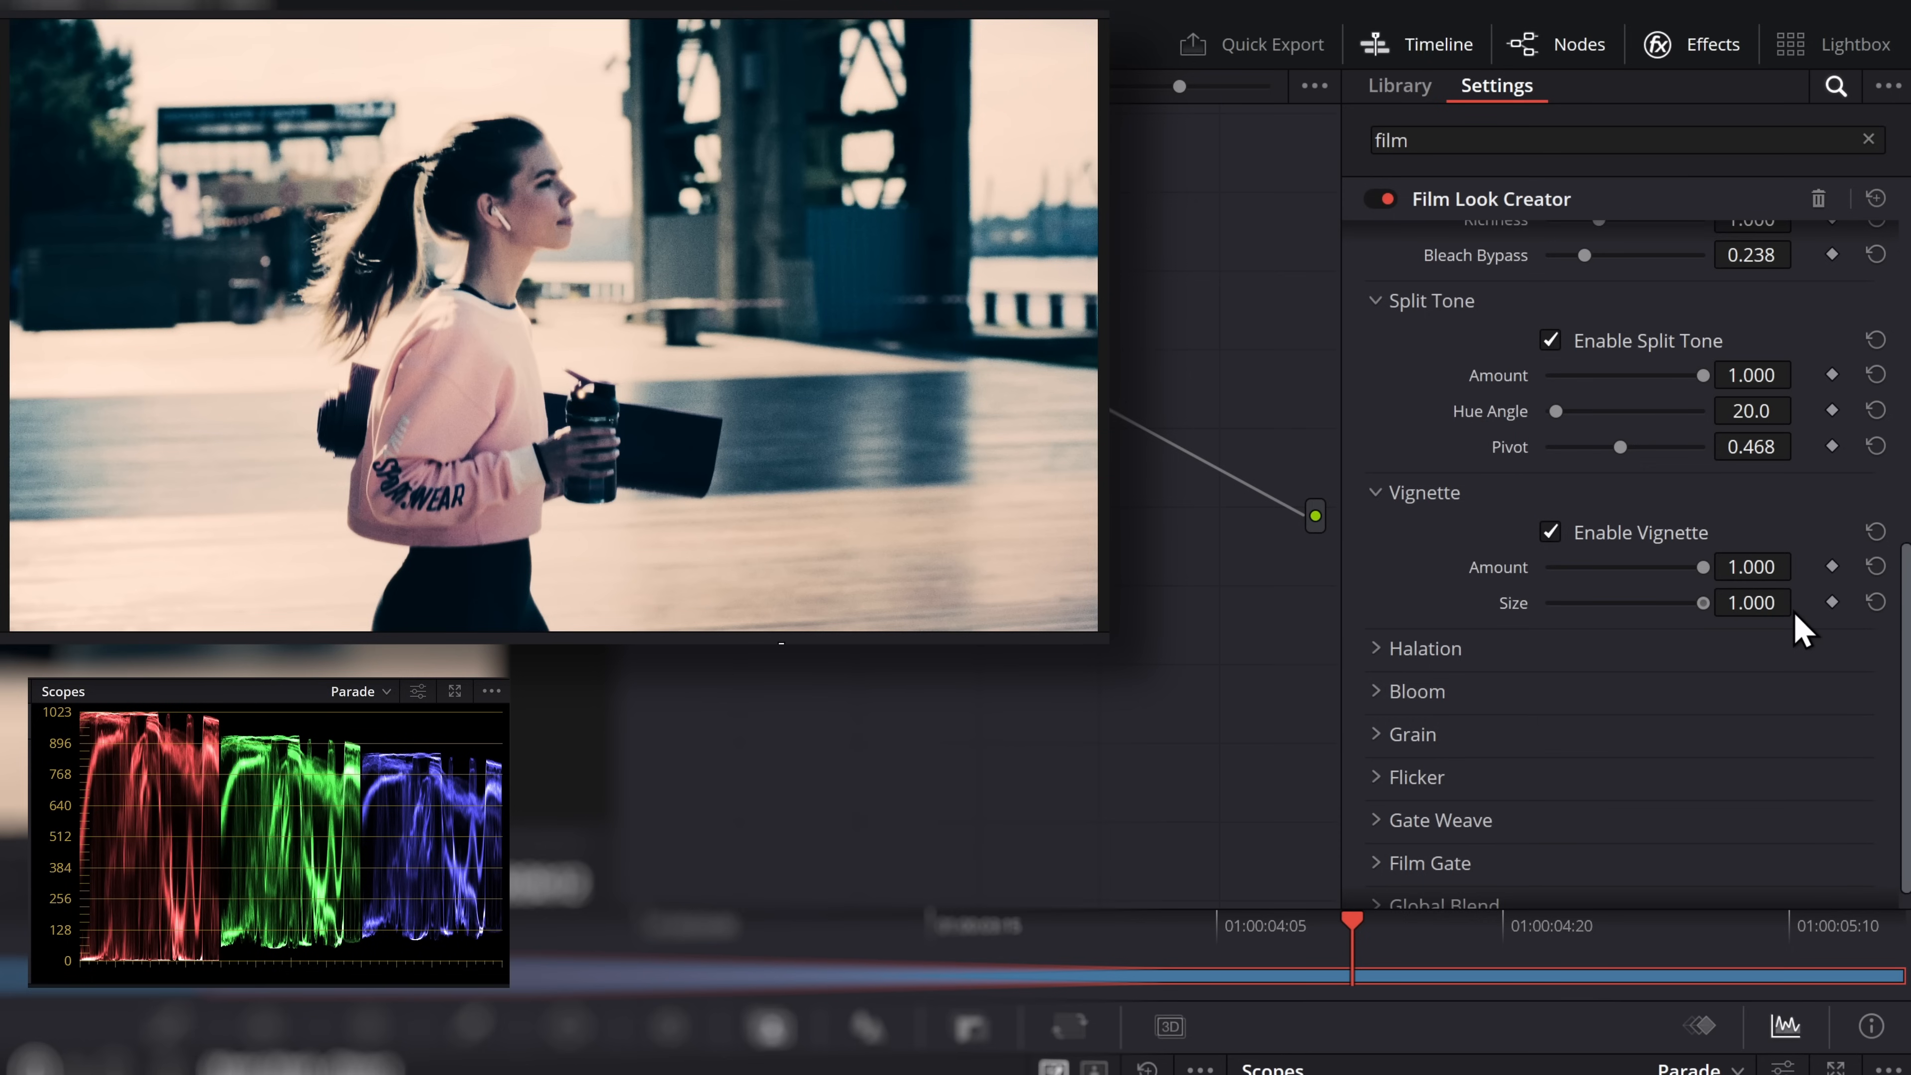
Switch the Vignette off and on to compare the image edges, and collapse its settings
left_click(1559, 535)
left_click(1562, 536)
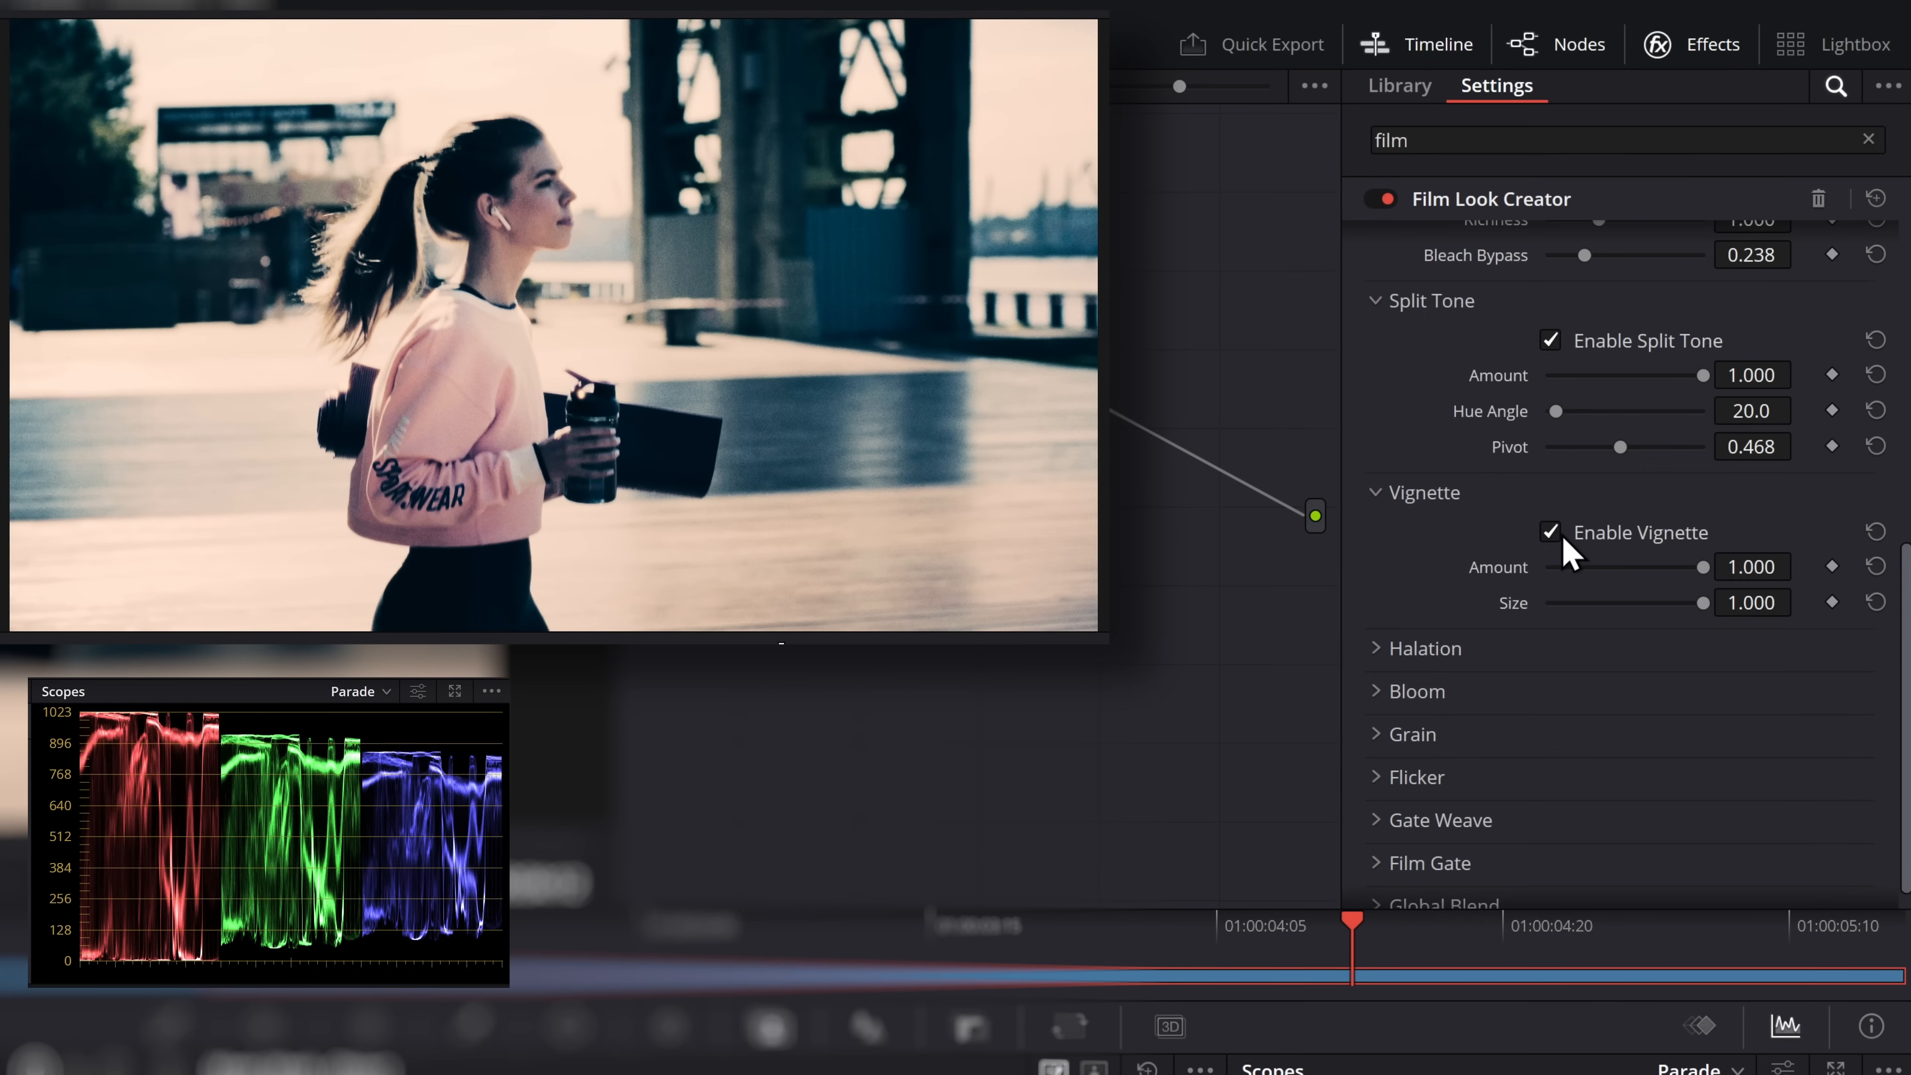
left_click(1378, 492)
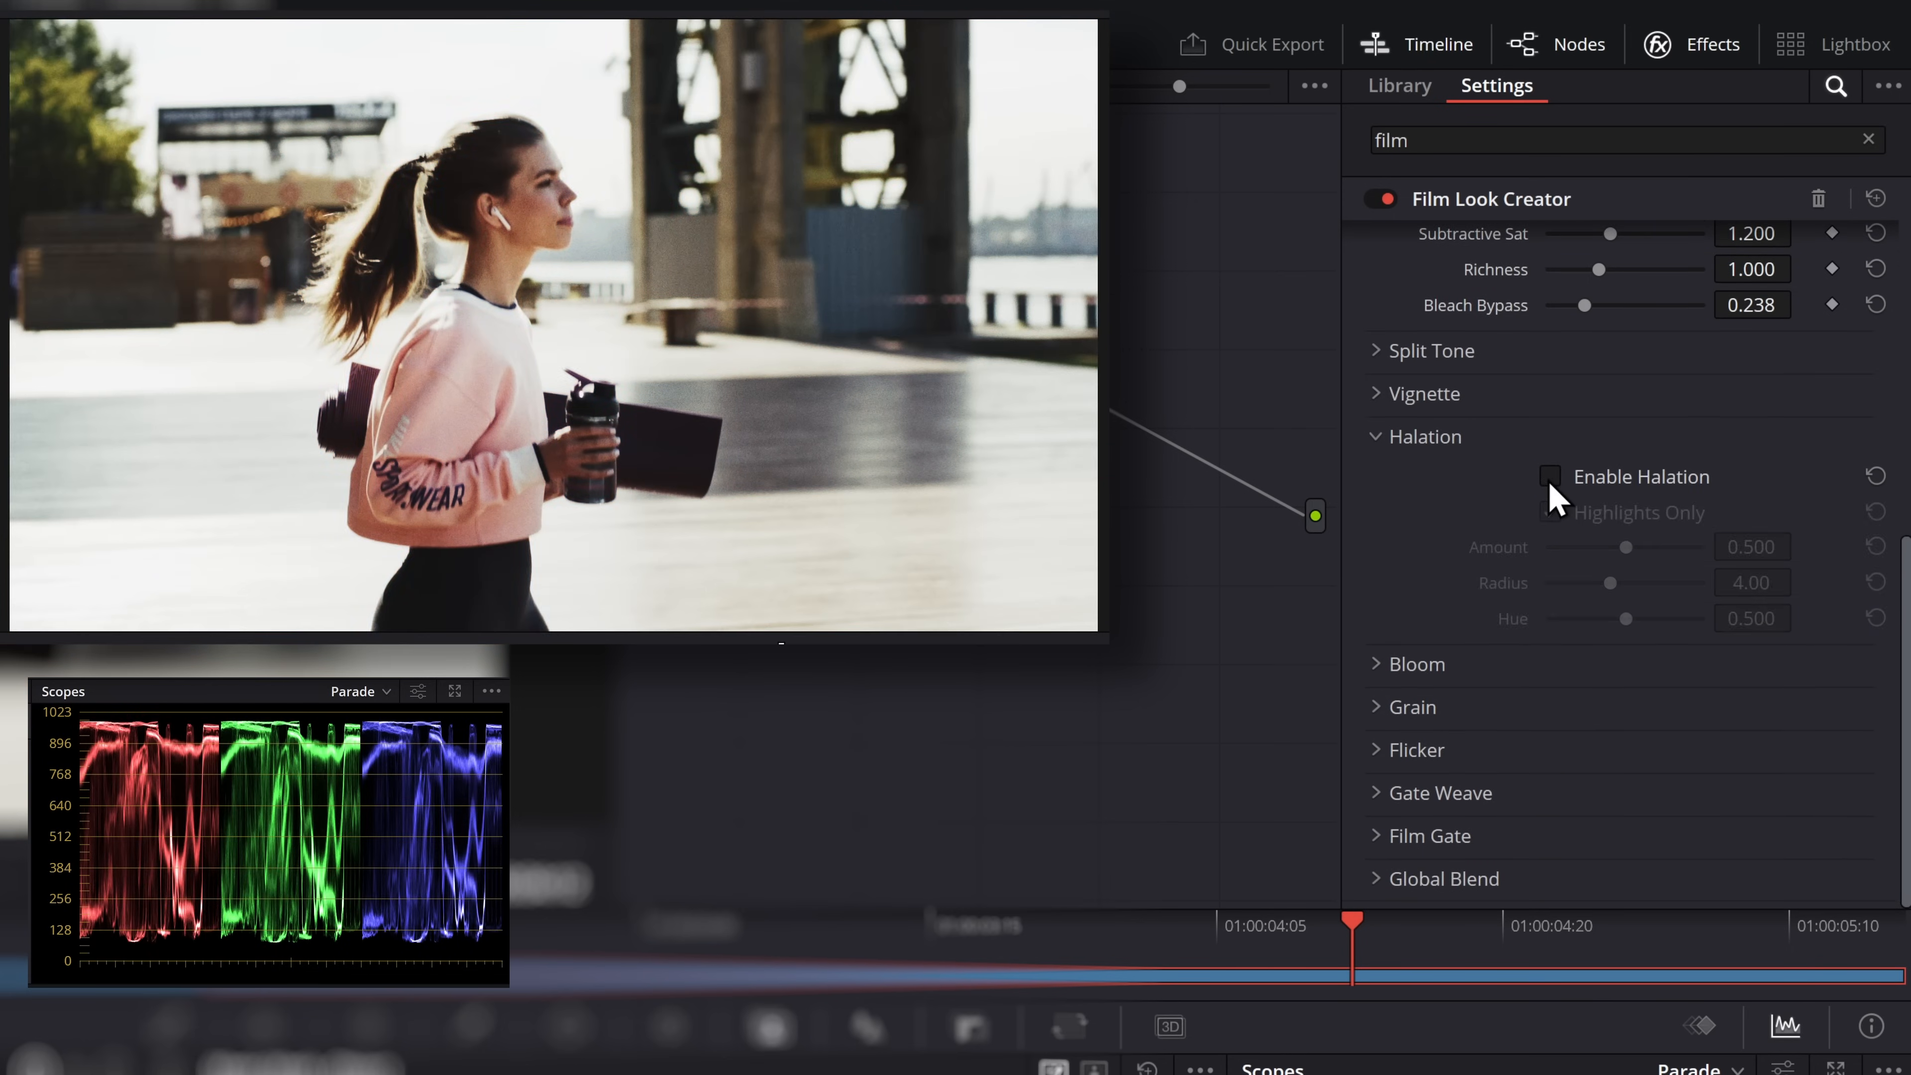
Enable Halation with Highlights Only, and set Amount to 1.000, Radius to 10.00 and Hue to 1.000
left_click(1549, 482)
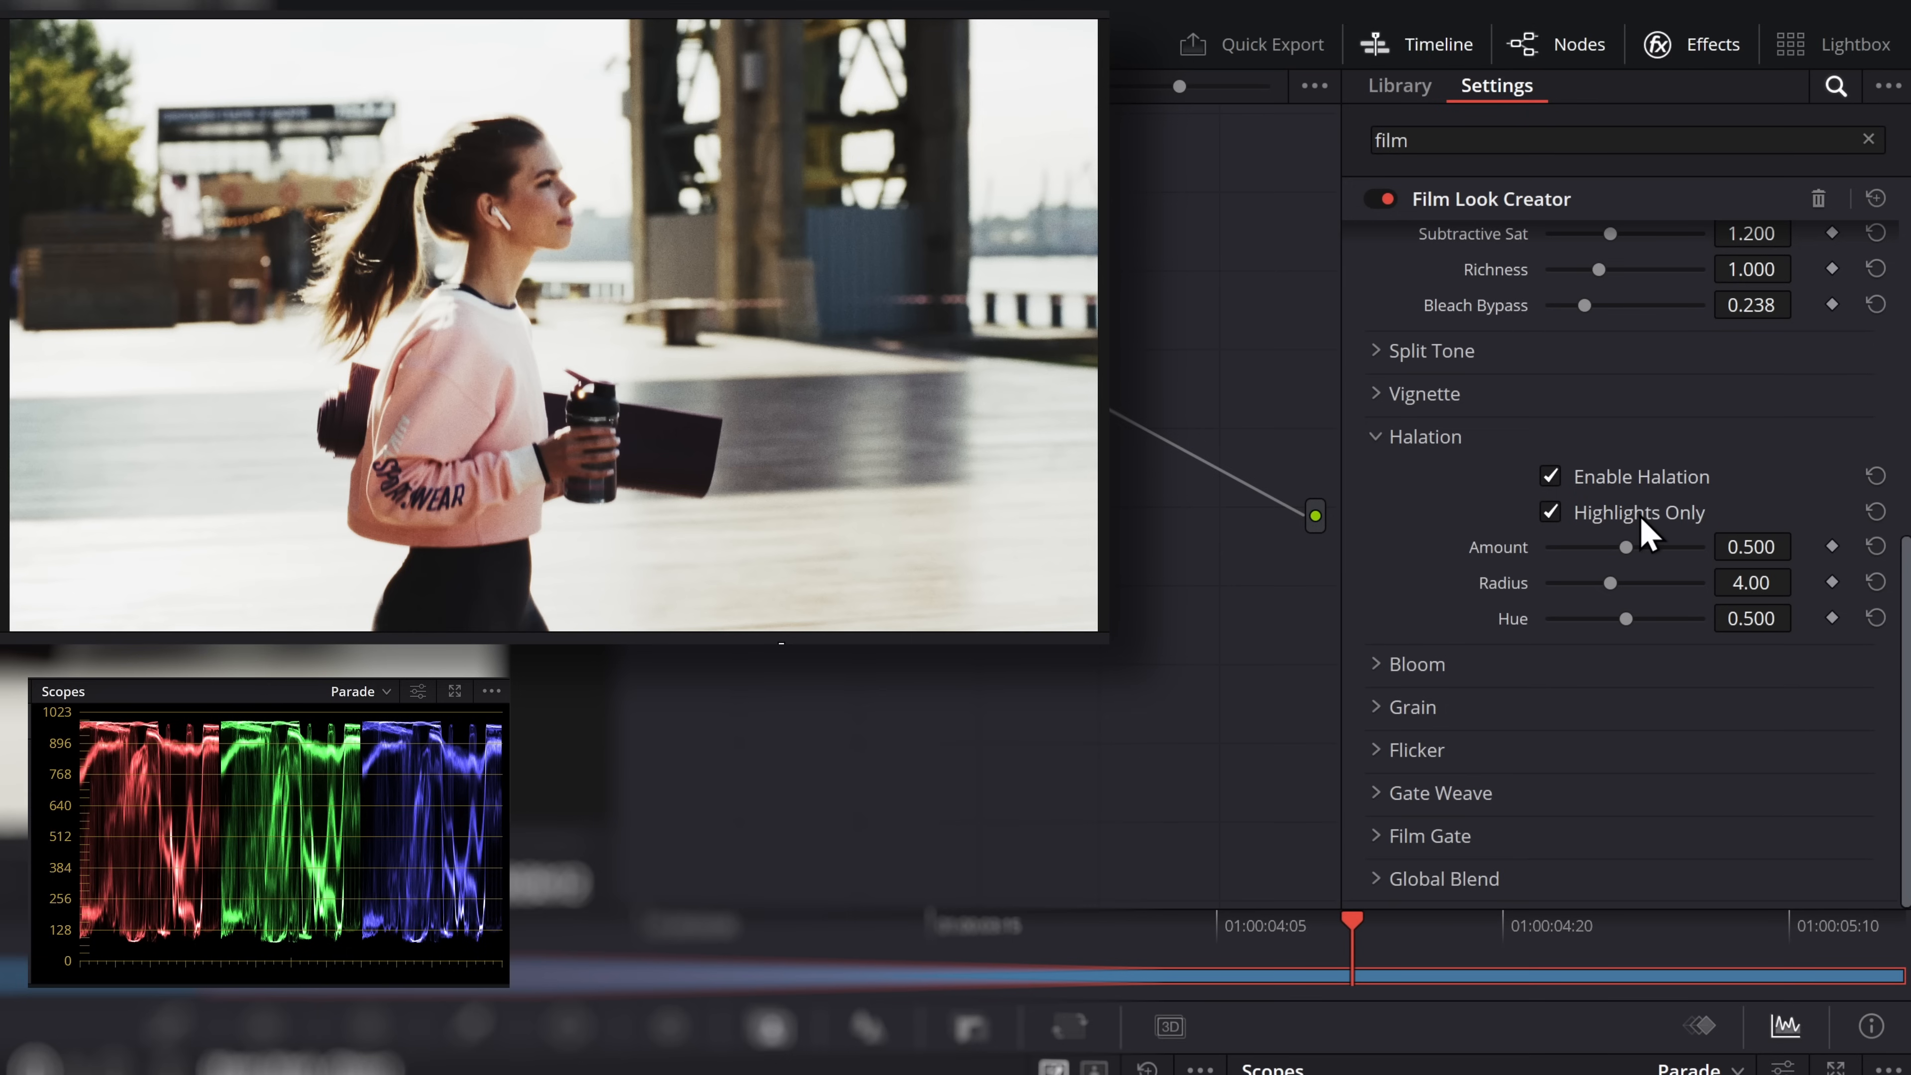
left_click_drag(1625, 546, 1752, 543)
left_click_drag(1608, 584, 1715, 620)
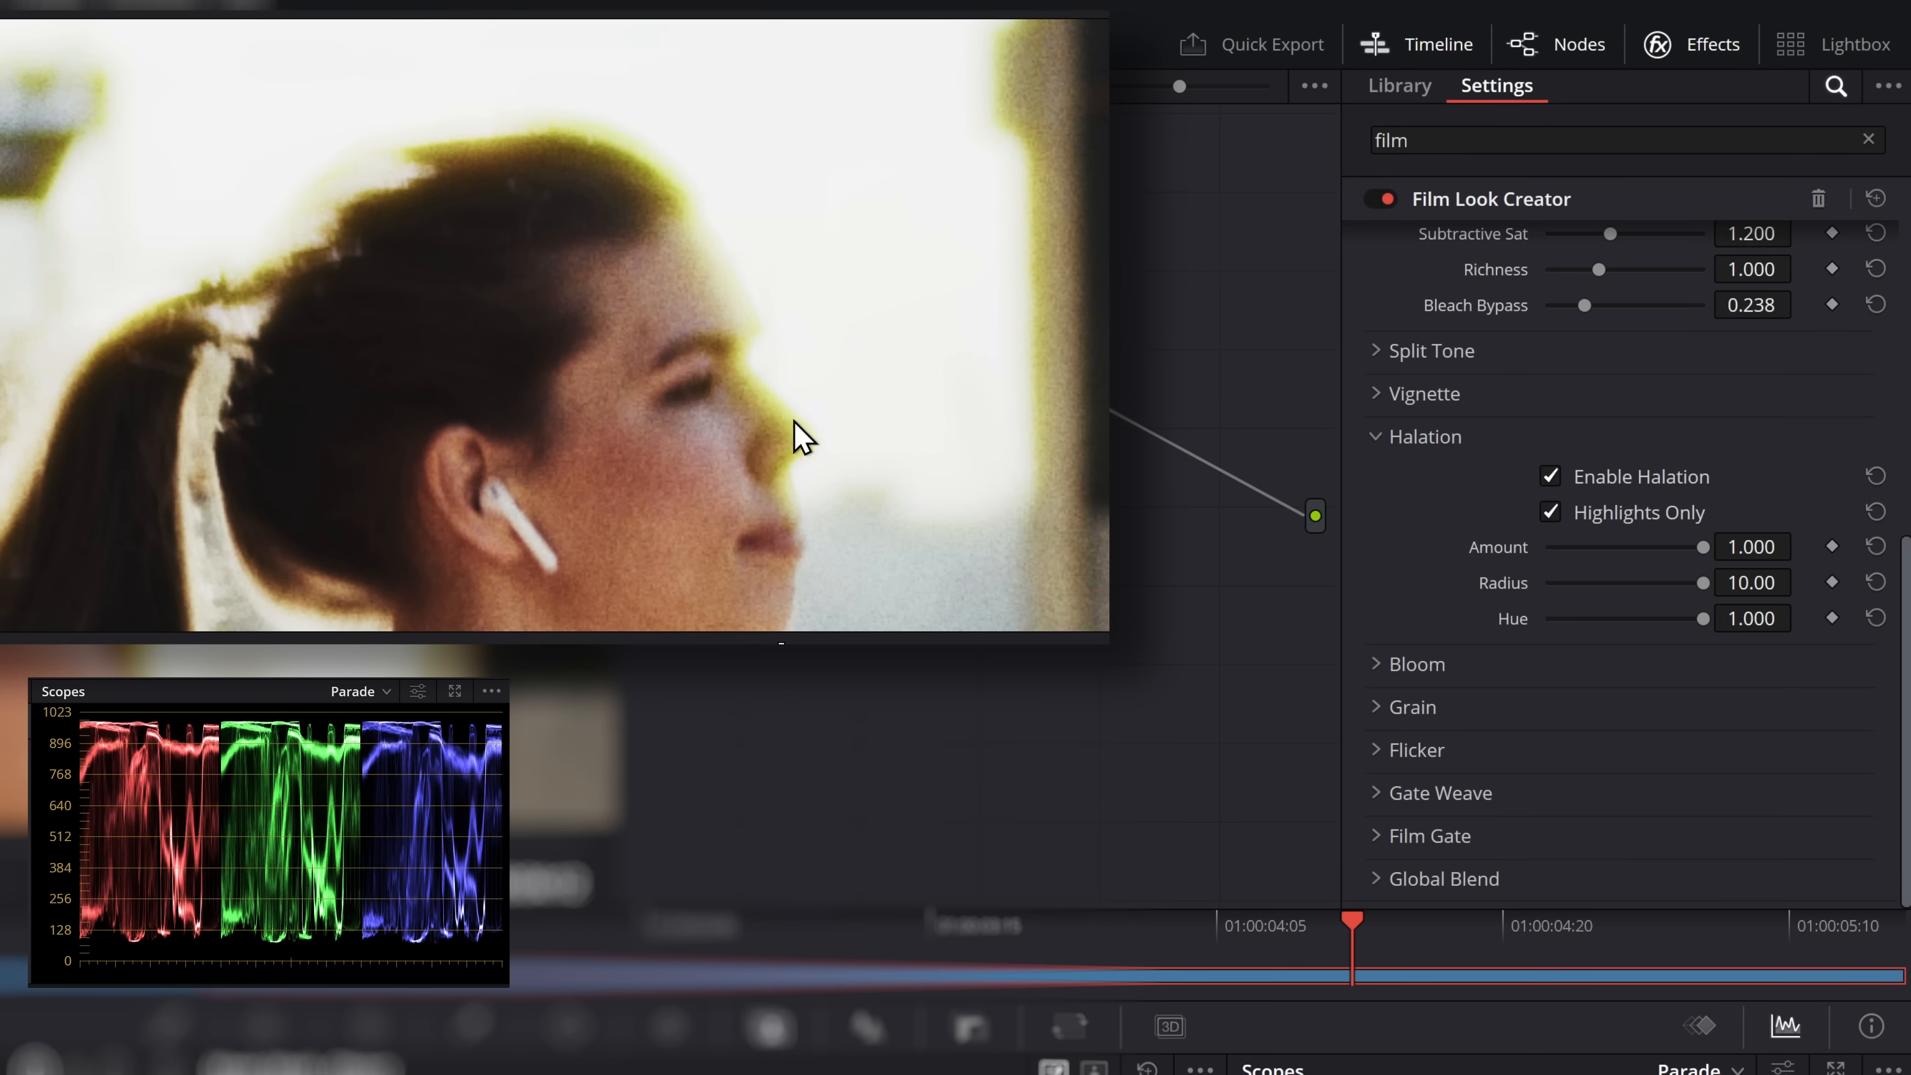
Reduce the Halation Radius to 5.78, reset its Hue to 0.500, and turn Halation off
left_click_drag(1693, 588, 1556, 631)
double_click(1509, 624)
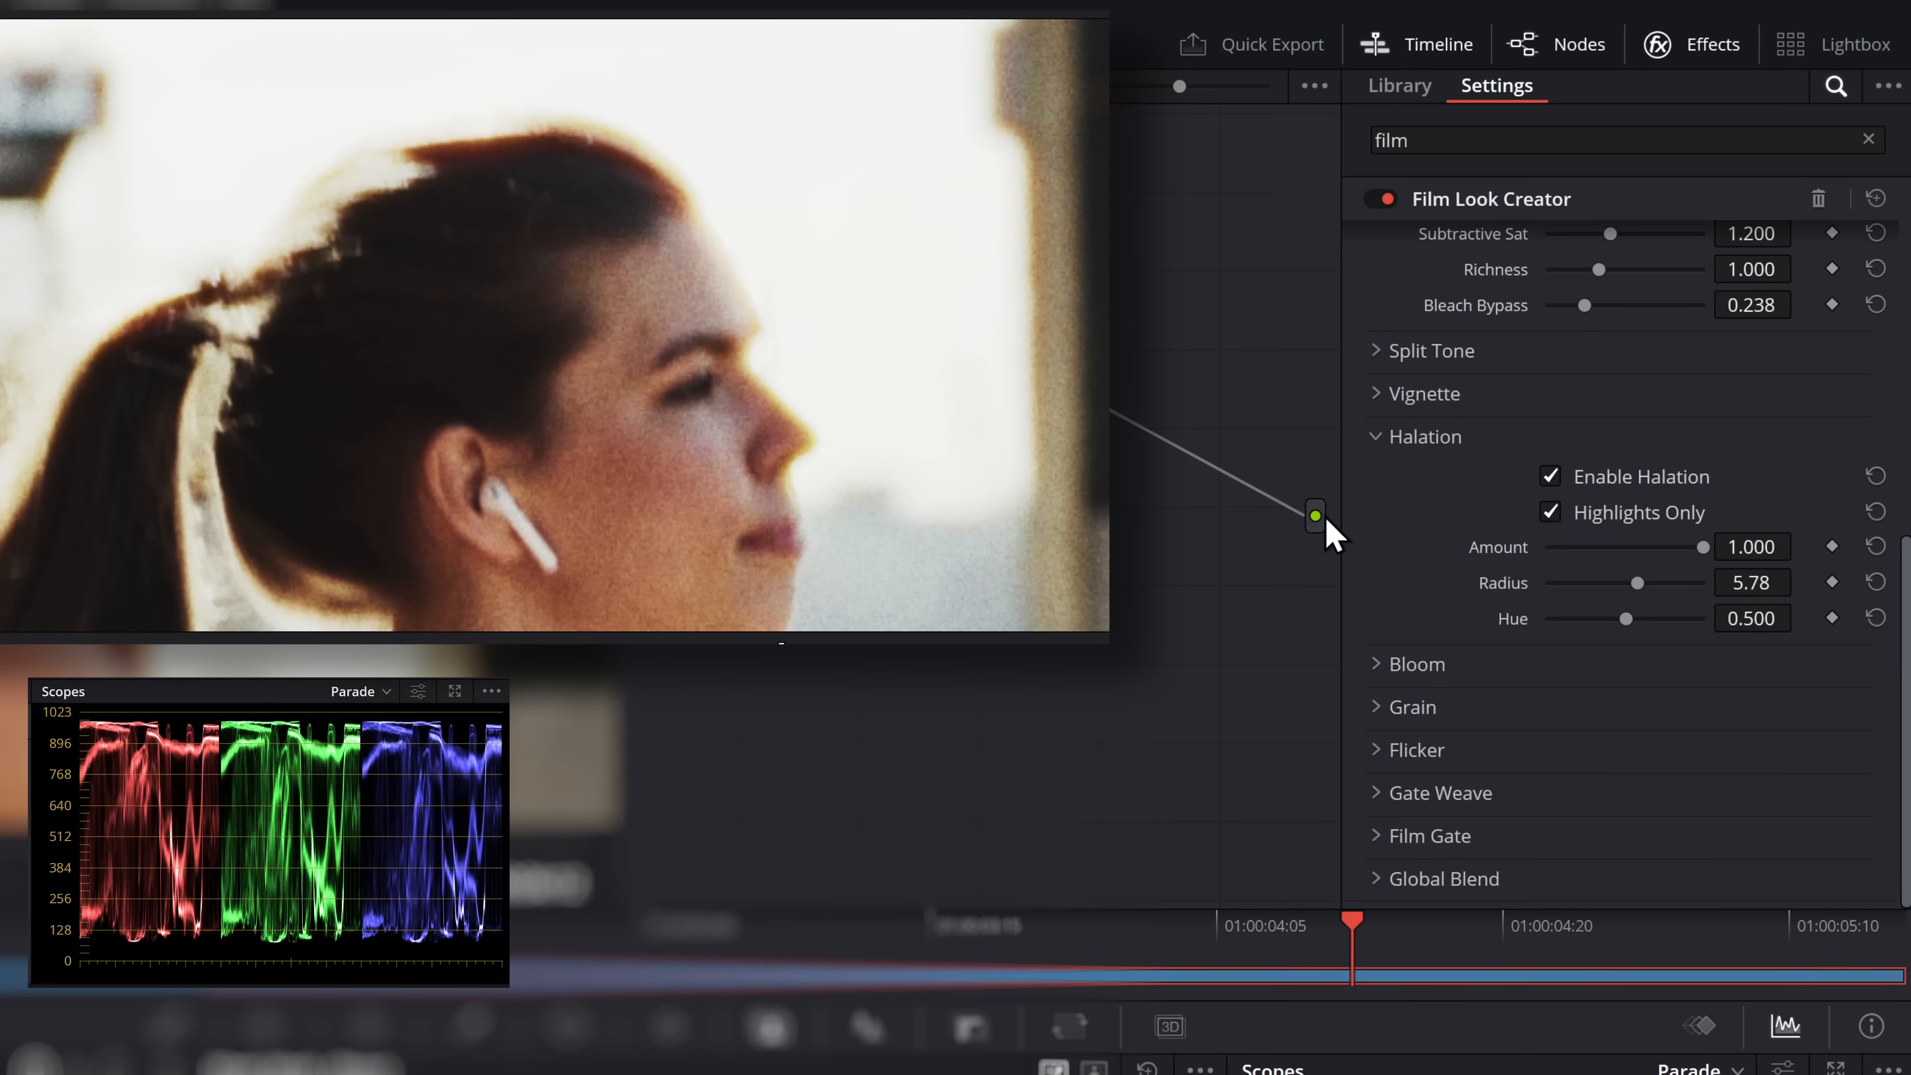
left_click(1549, 477)
left_click(1383, 436)
Test Bloom with Amount 1.000 and Radius 100.0 on the image, and switch Bloom off
left_click(1384, 666)
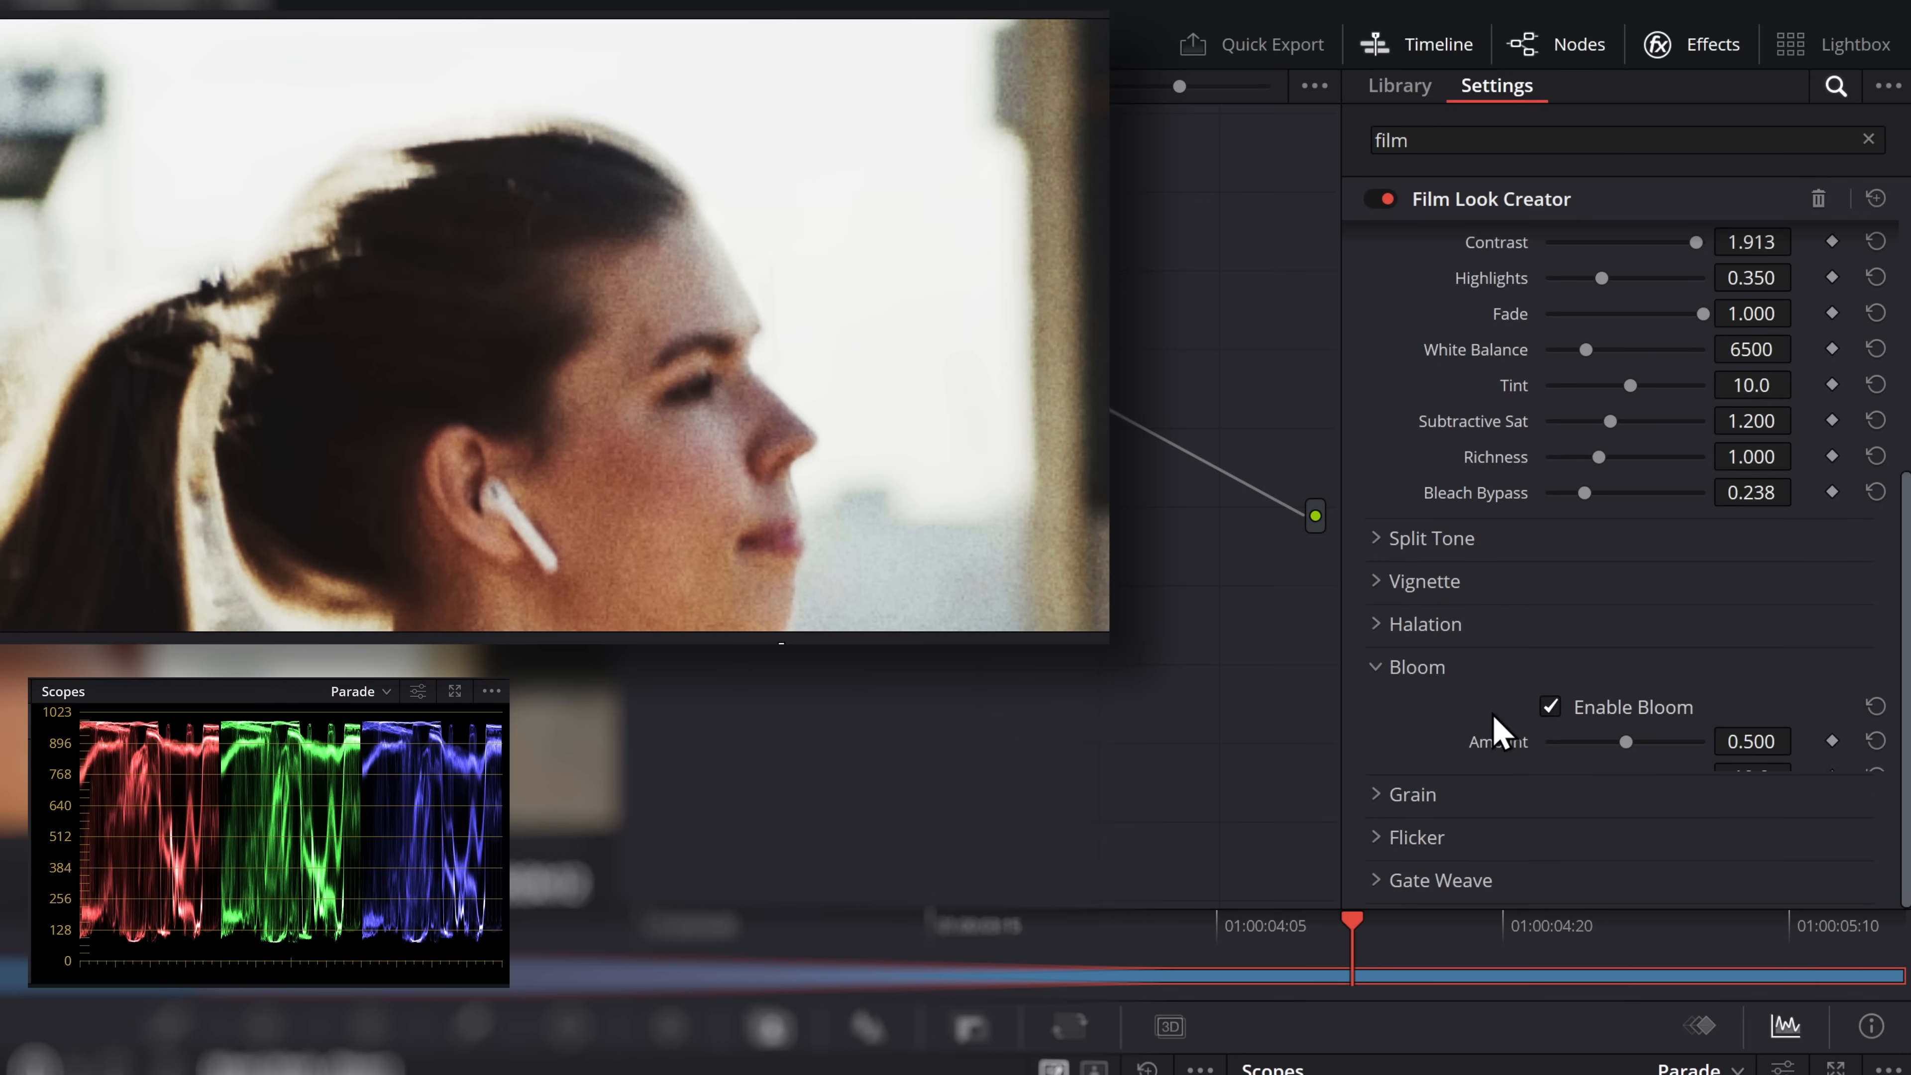
scroll(1501, 726, "down", 1)
left_click_drag(1631, 659, 1852, 670)
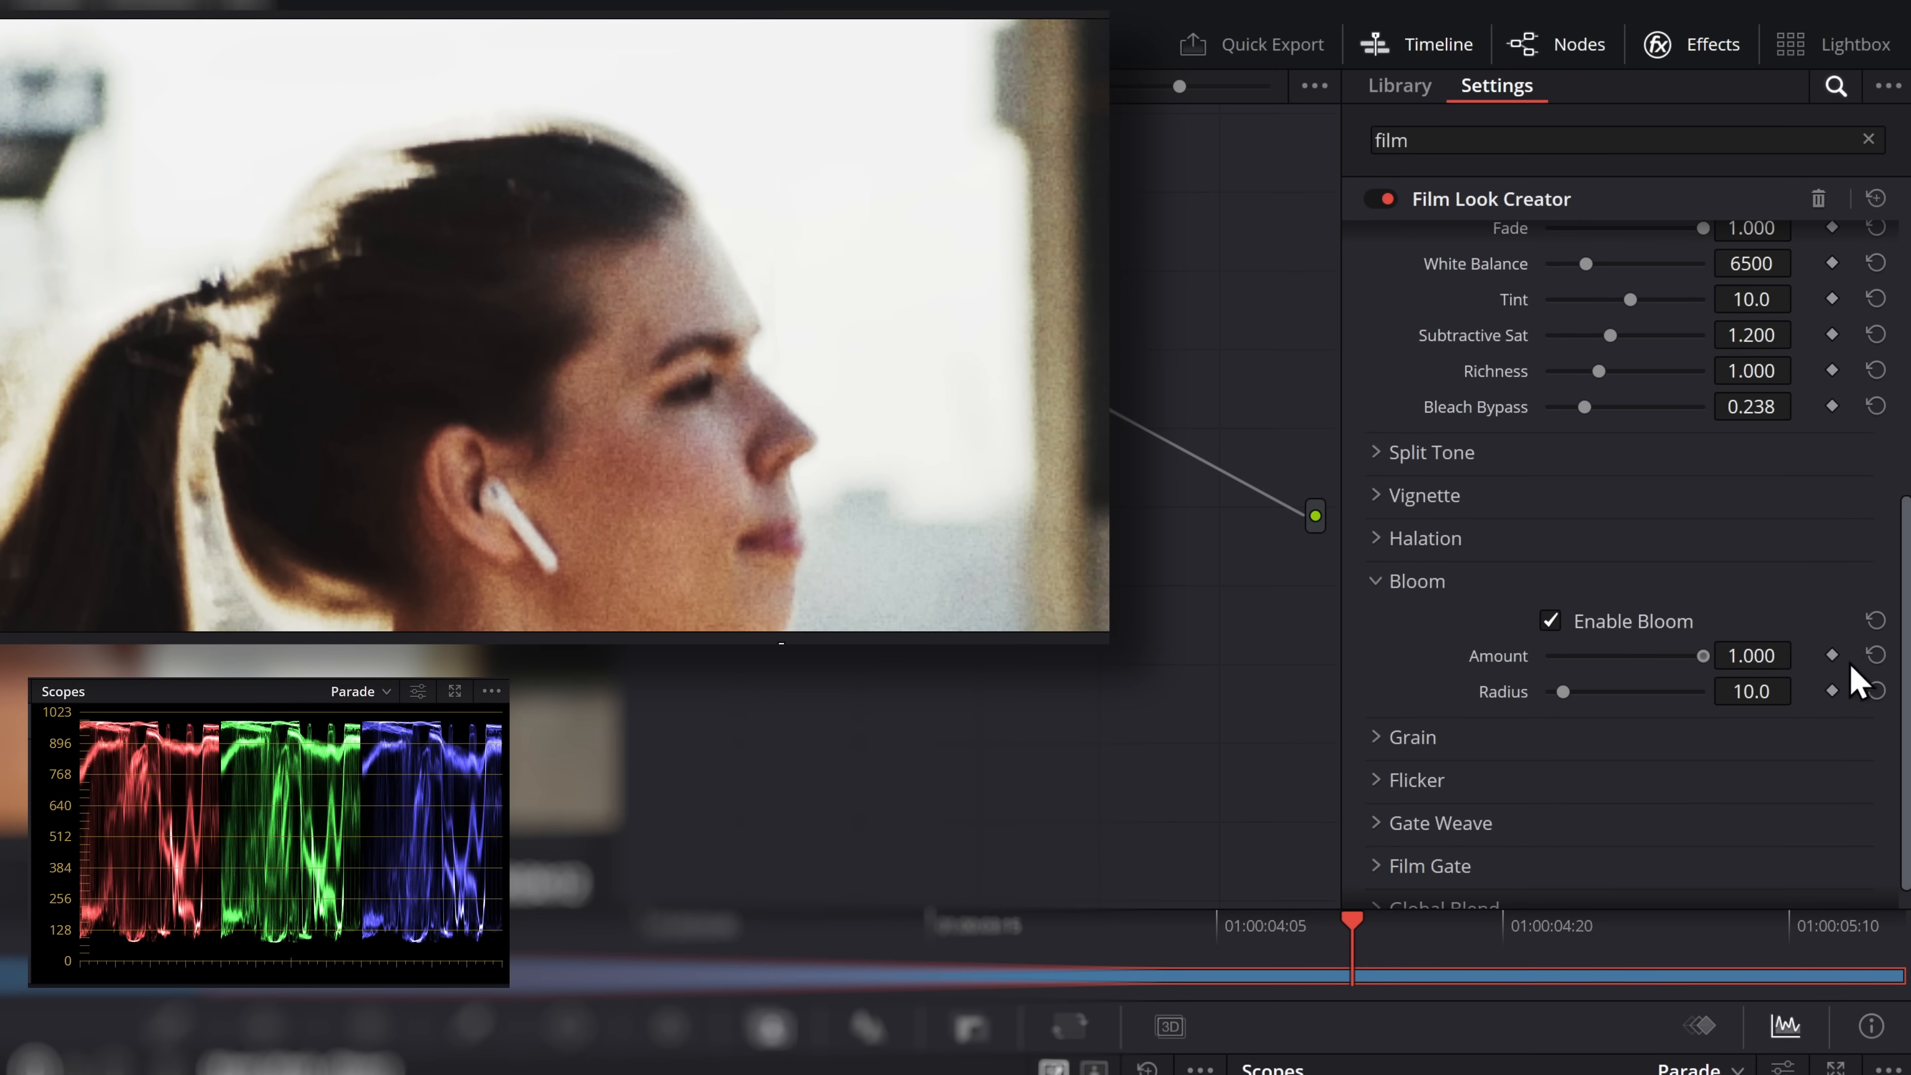
left_click_drag(1564, 694, 1728, 703)
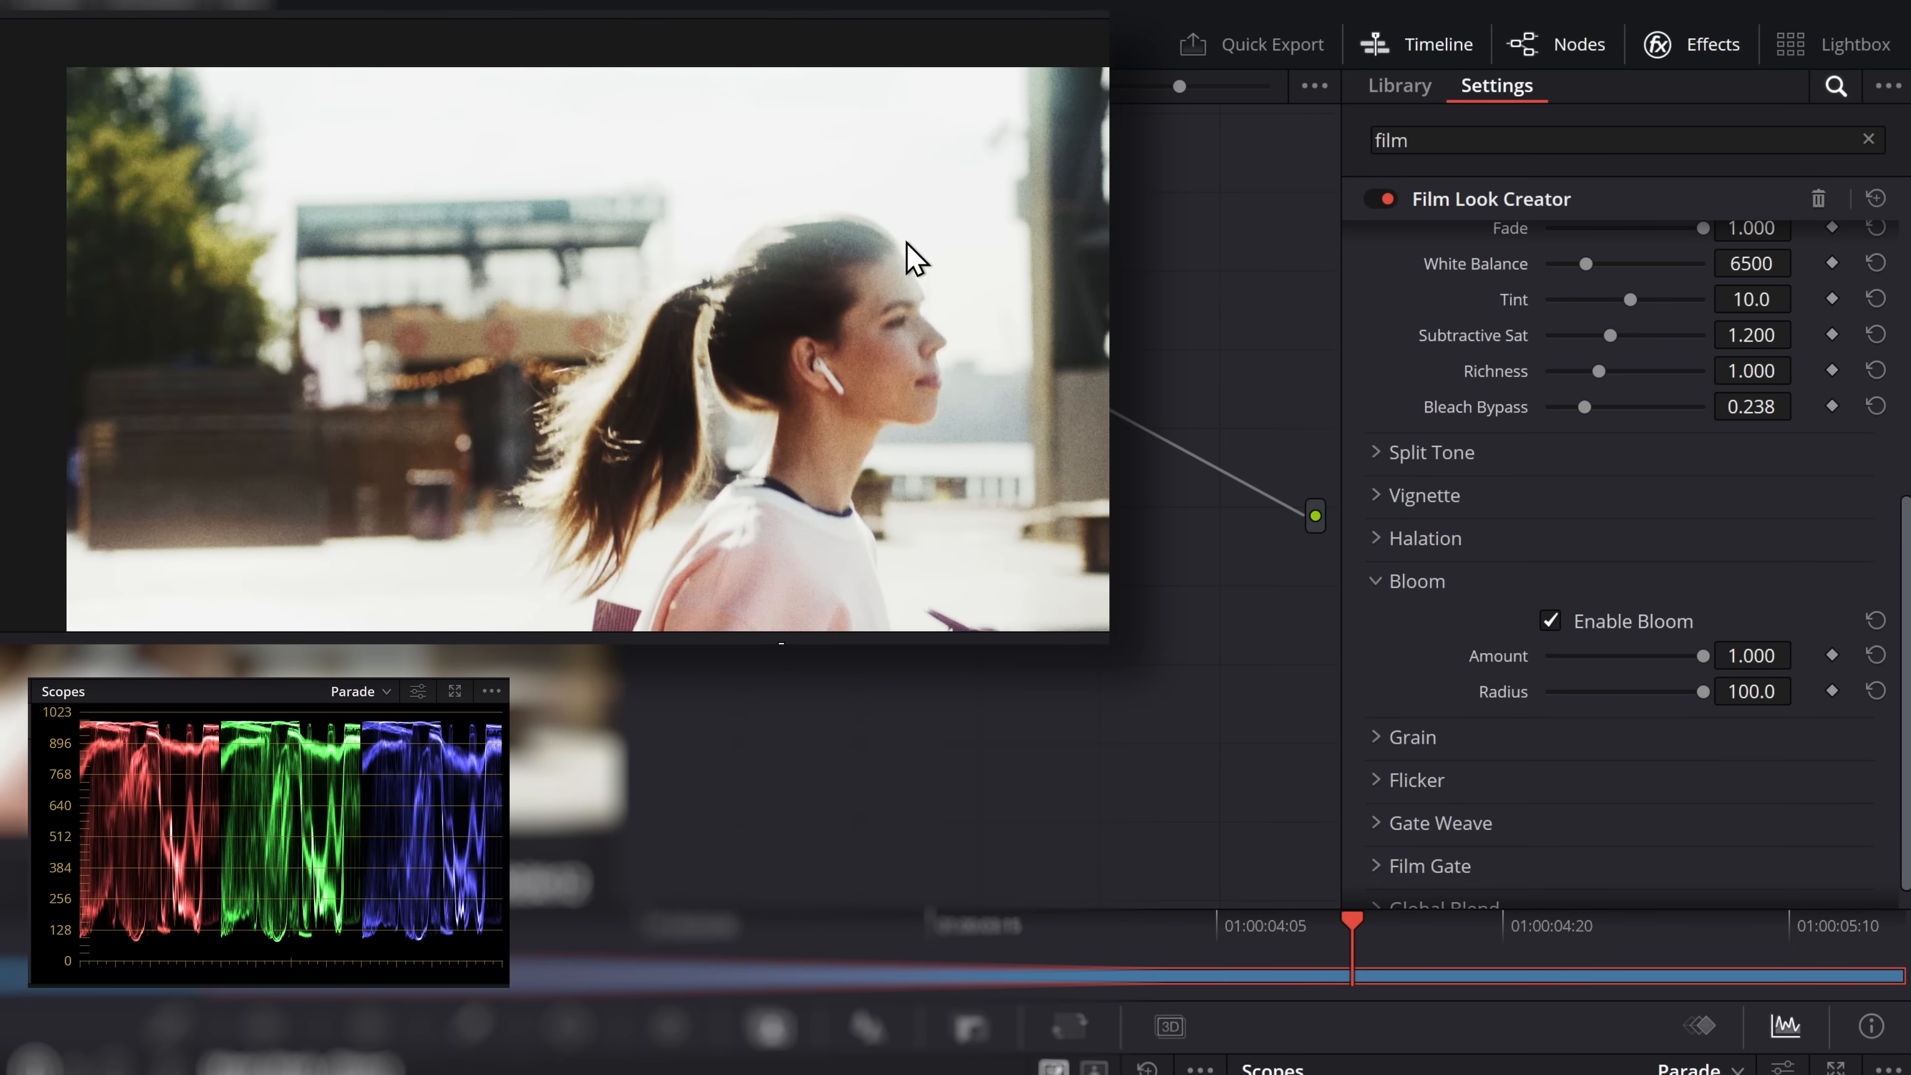
left_click(1553, 623)
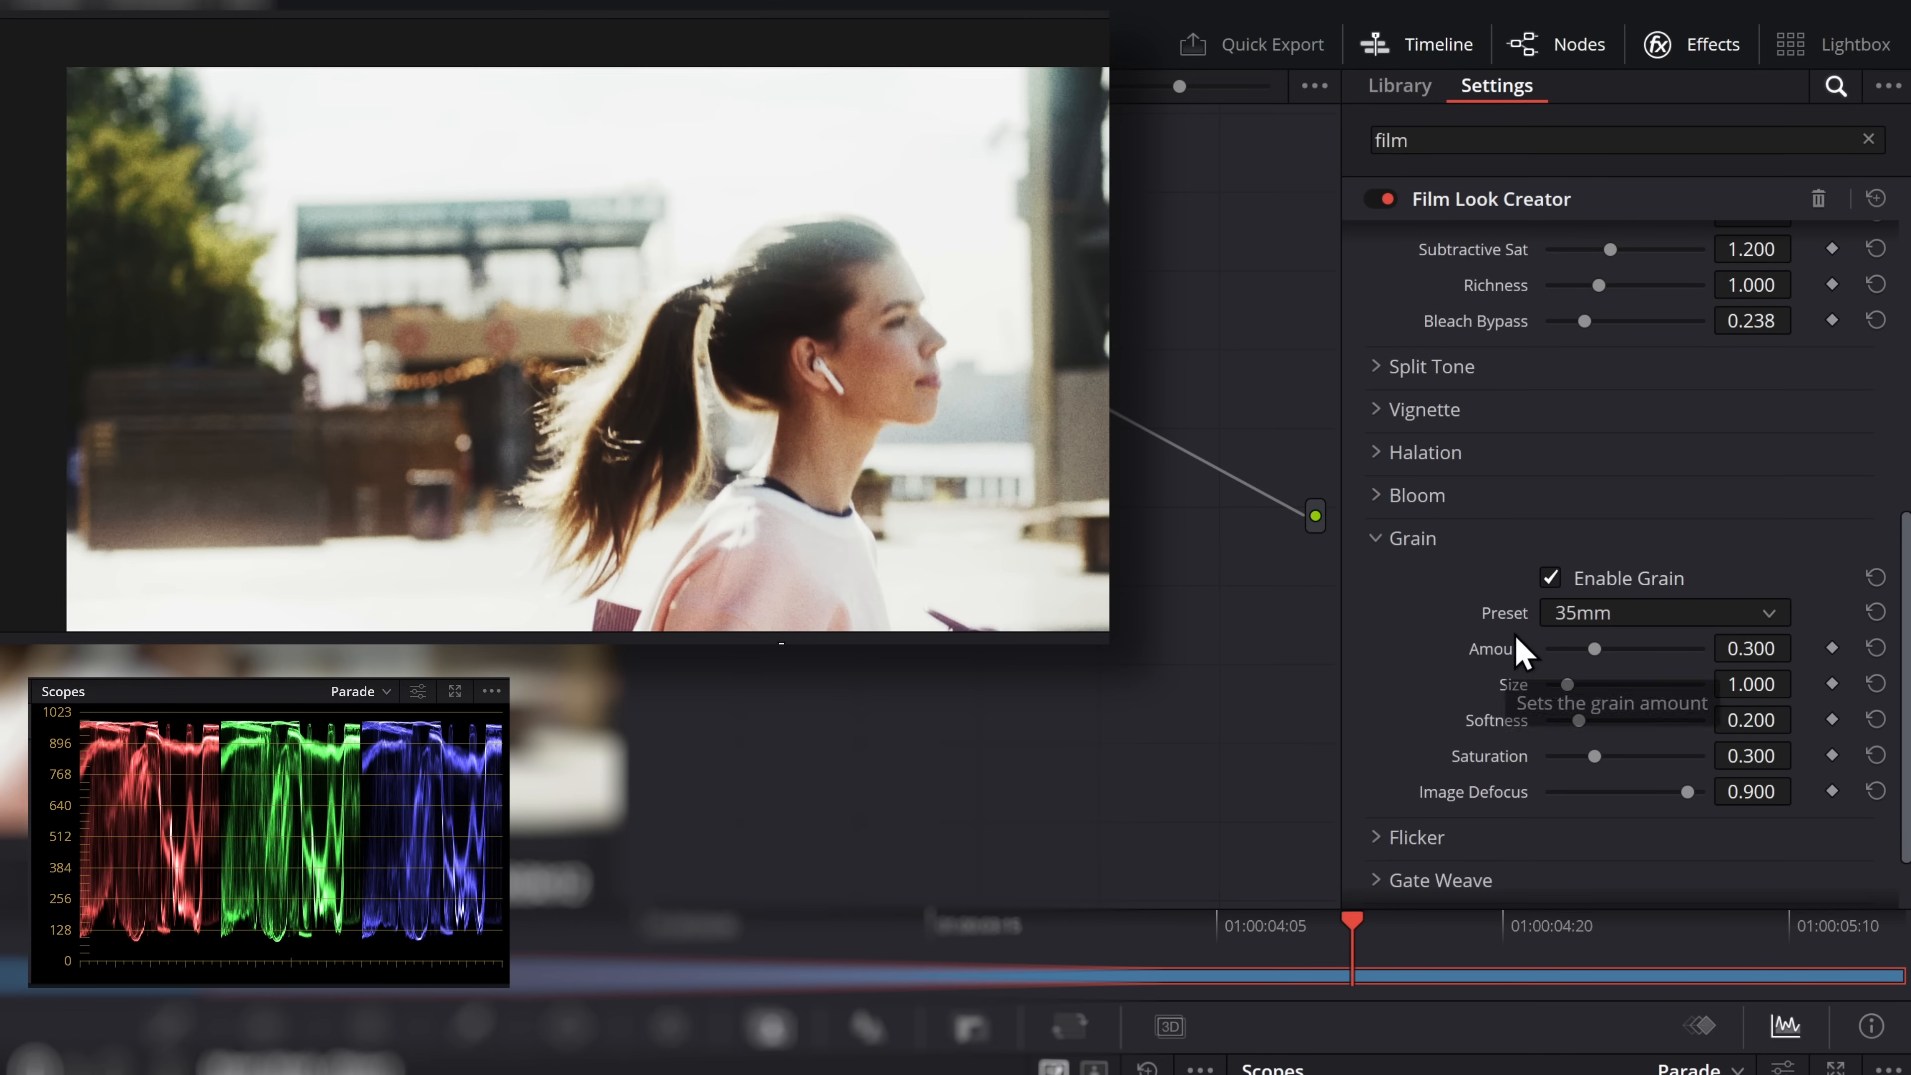
Switch Grain off and on to compare the image, and try the 8mm grain preset
left_click(1564, 582)
left_click(1550, 580)
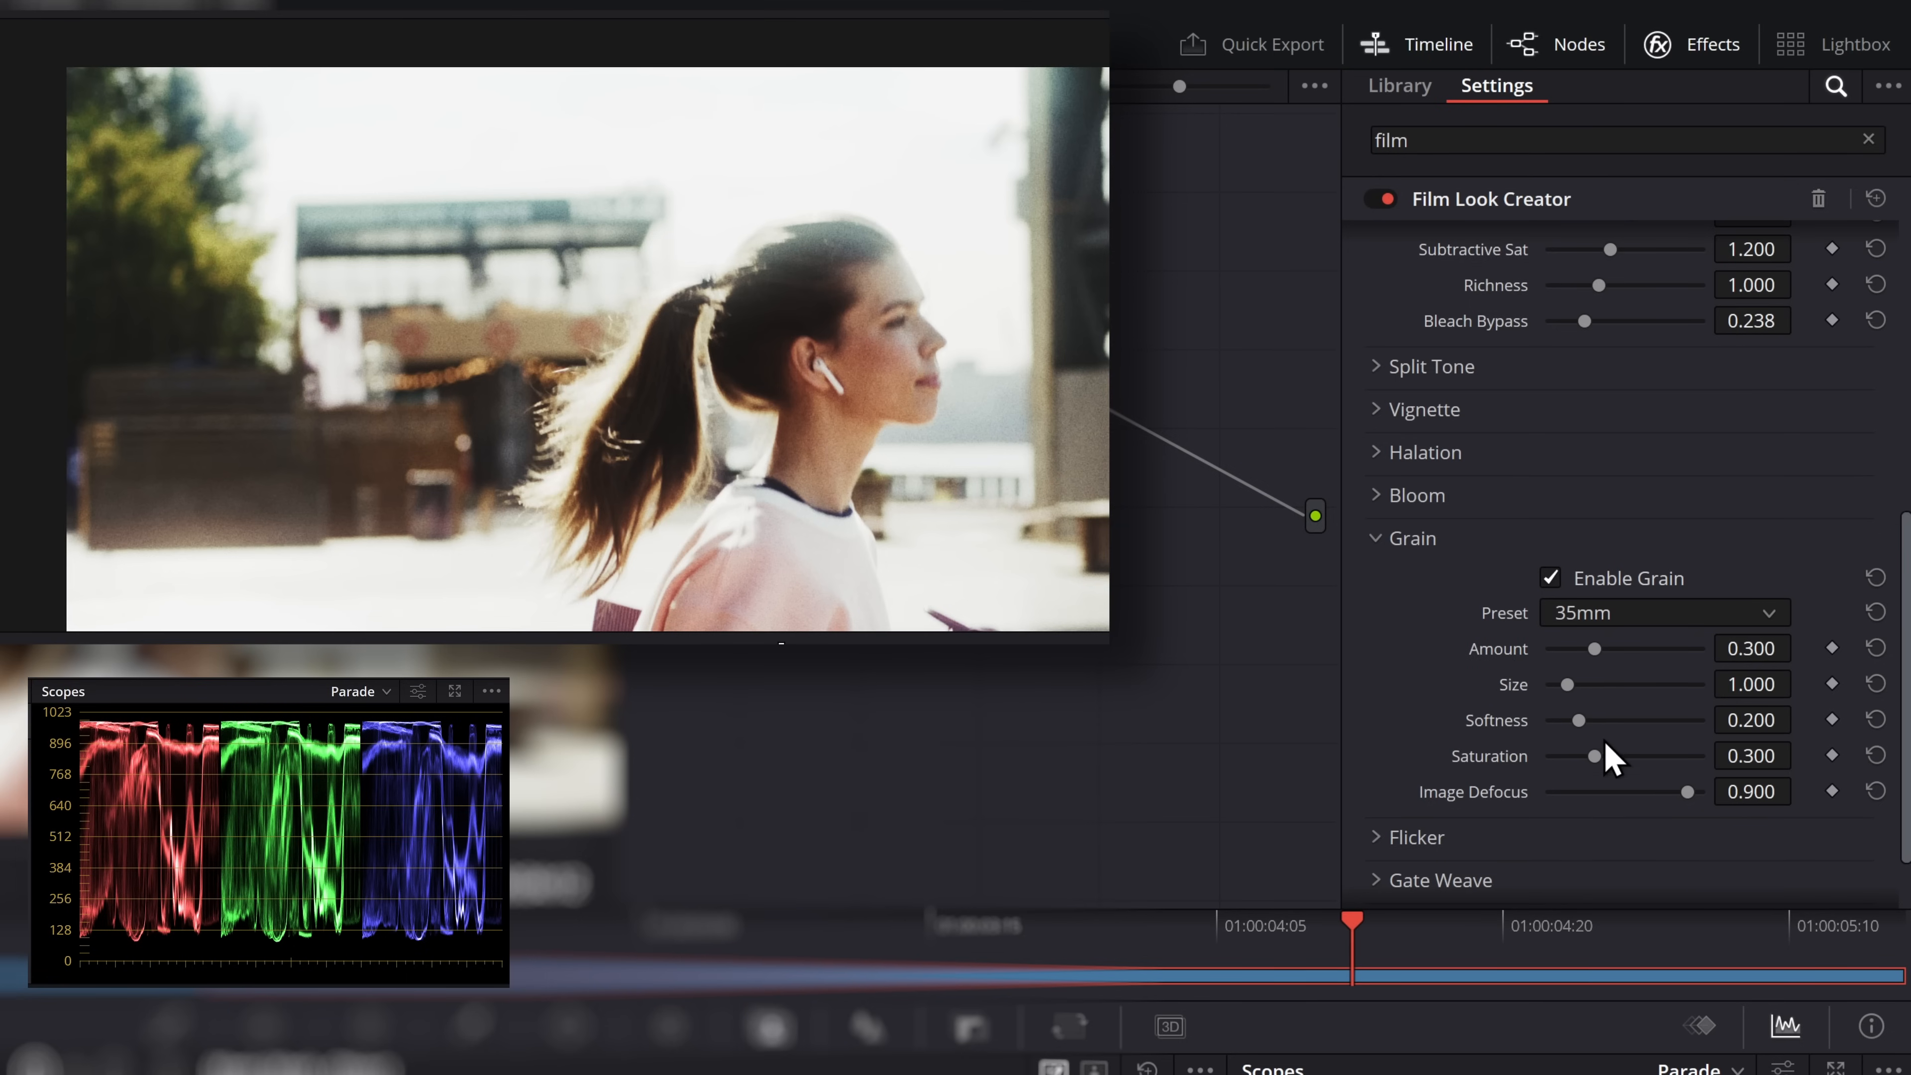
left_click(1618, 615)
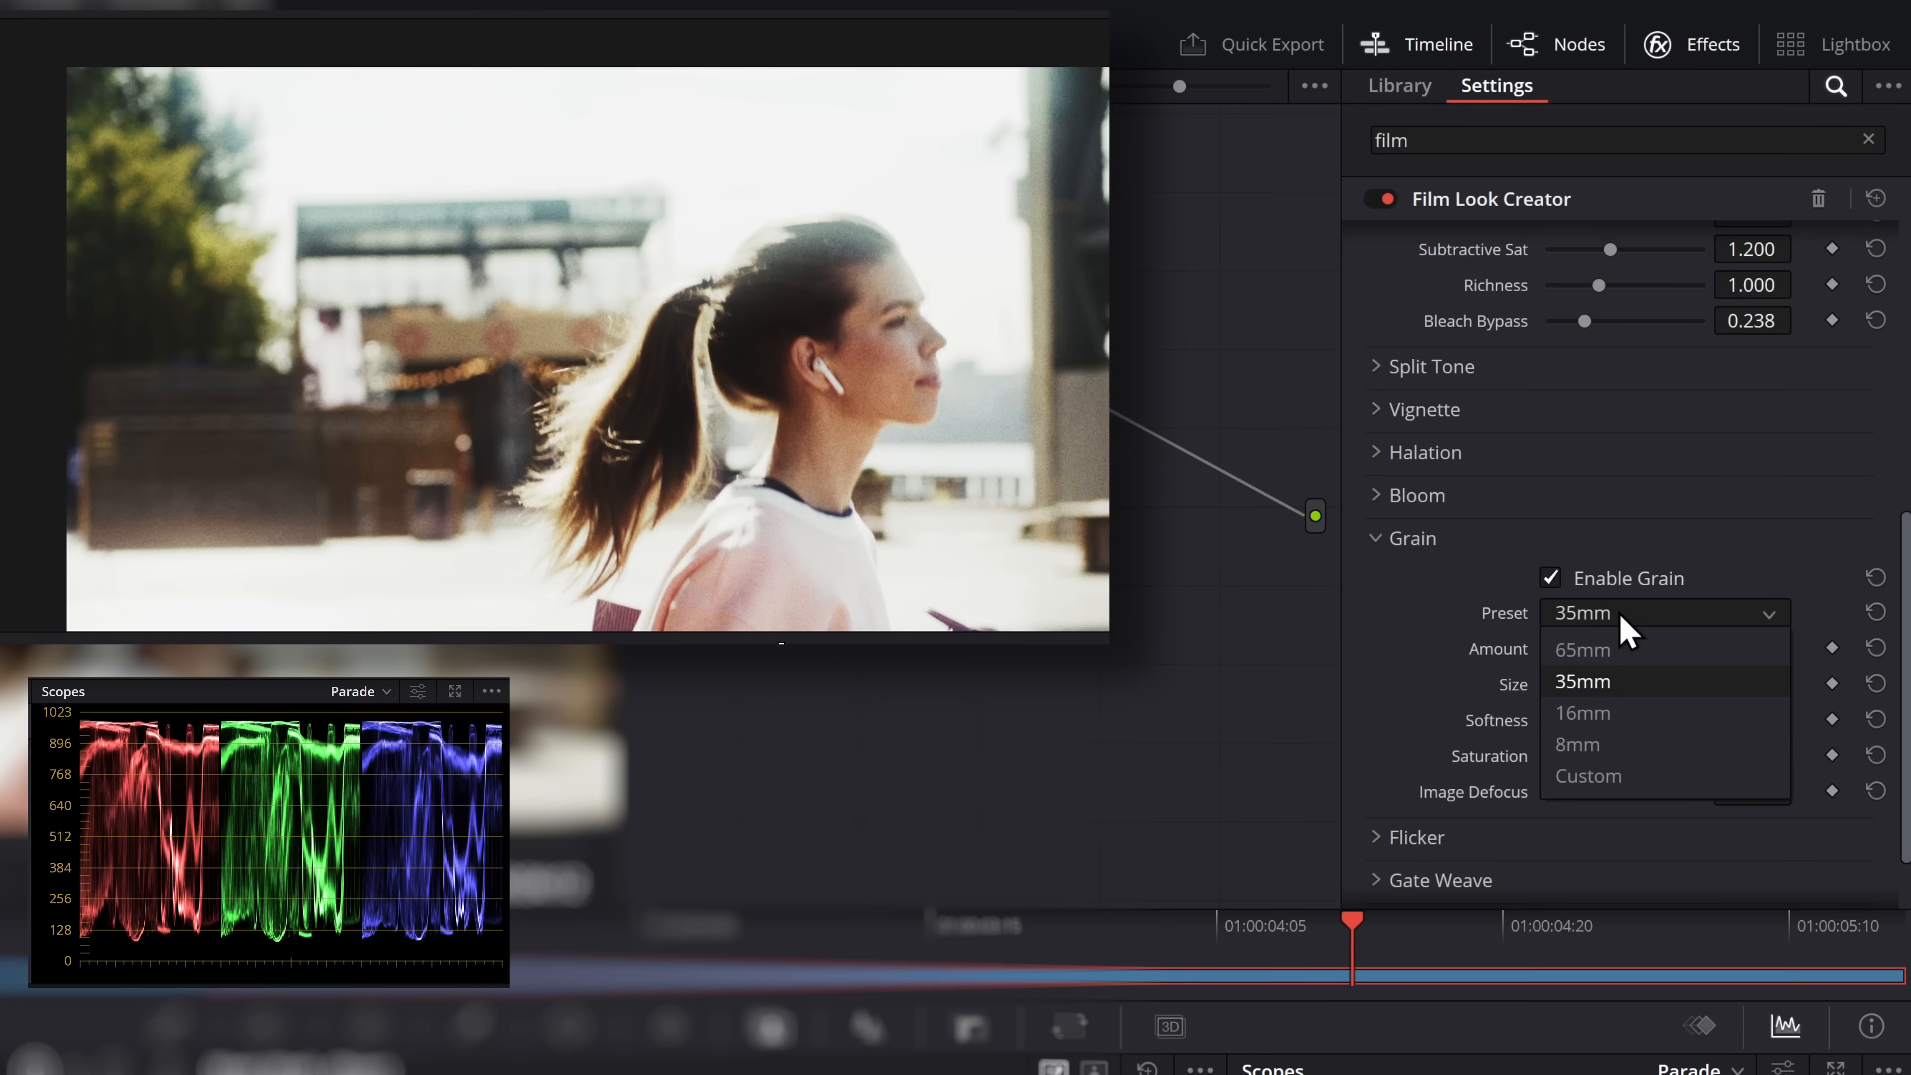
left_click(1587, 745)
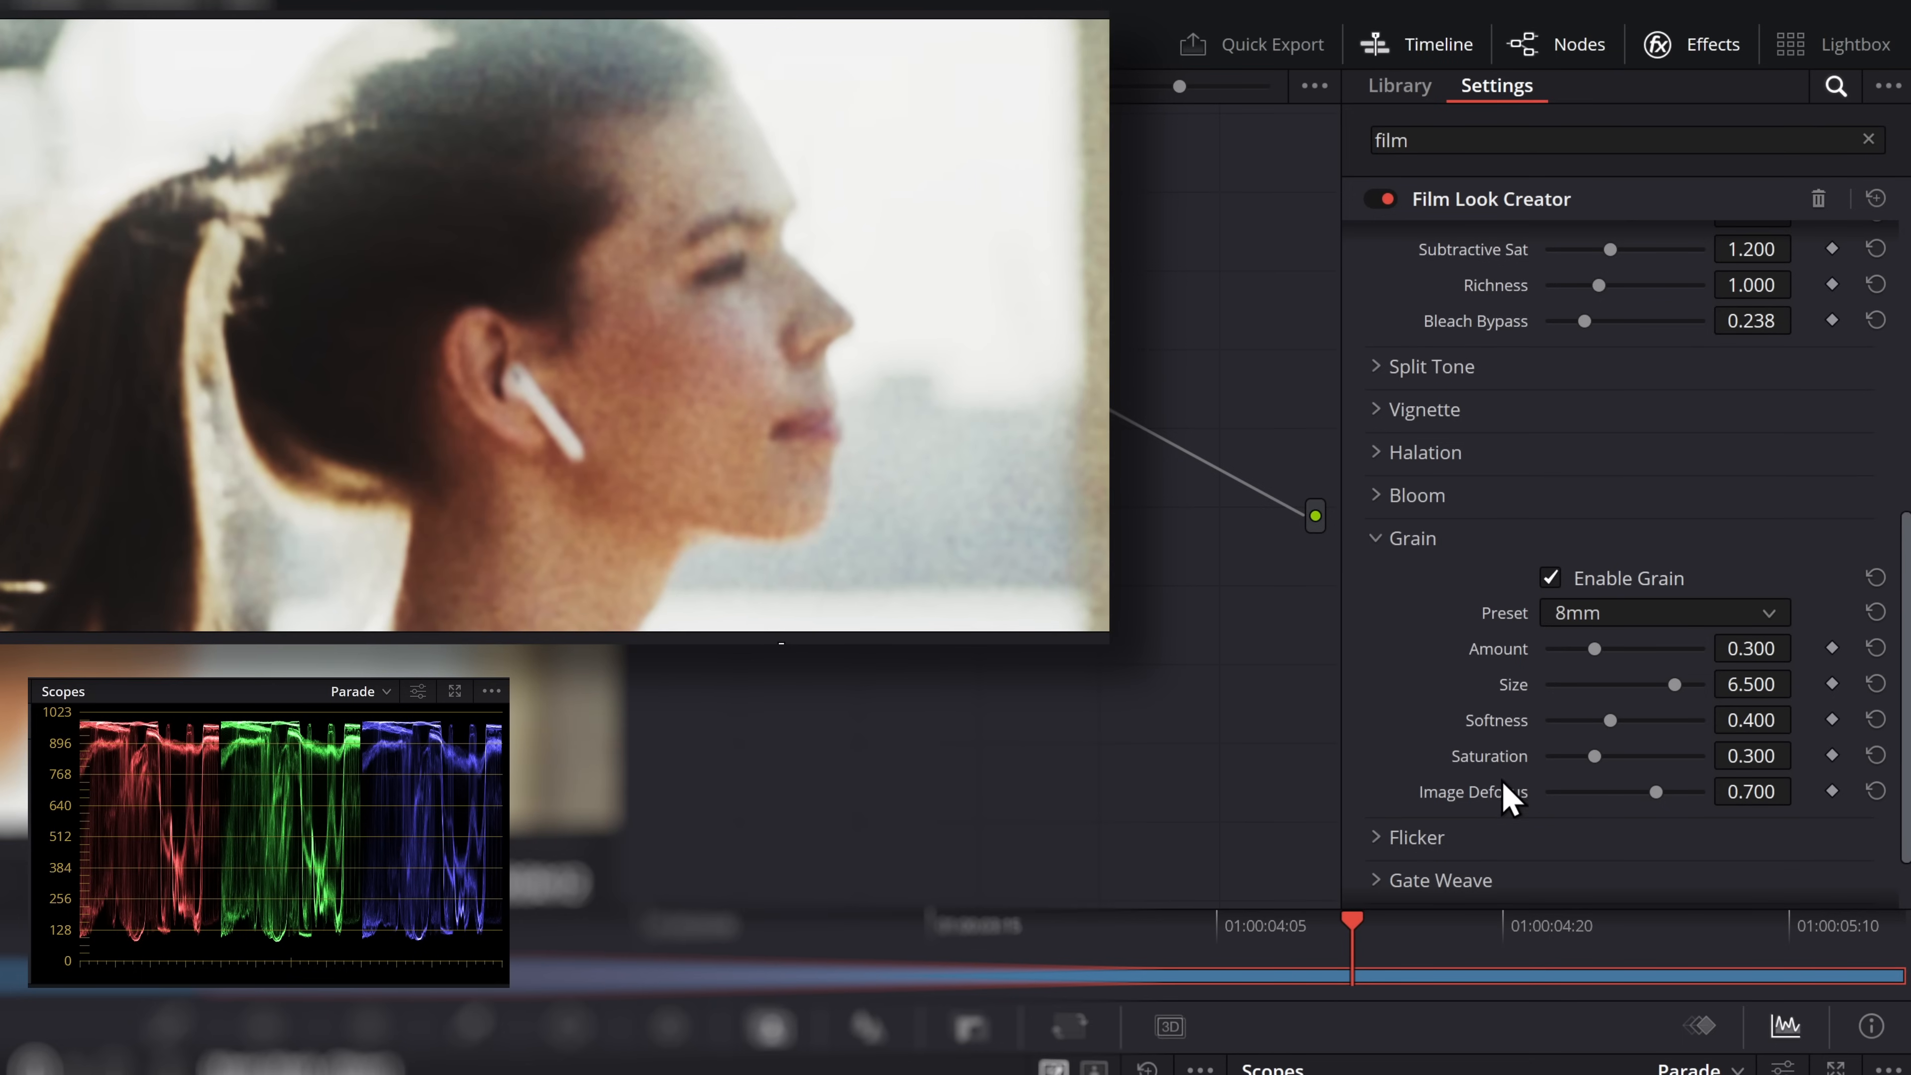
Apply the 65mm grain preset and play the clip briefly to check the texture
left_click(1608, 612)
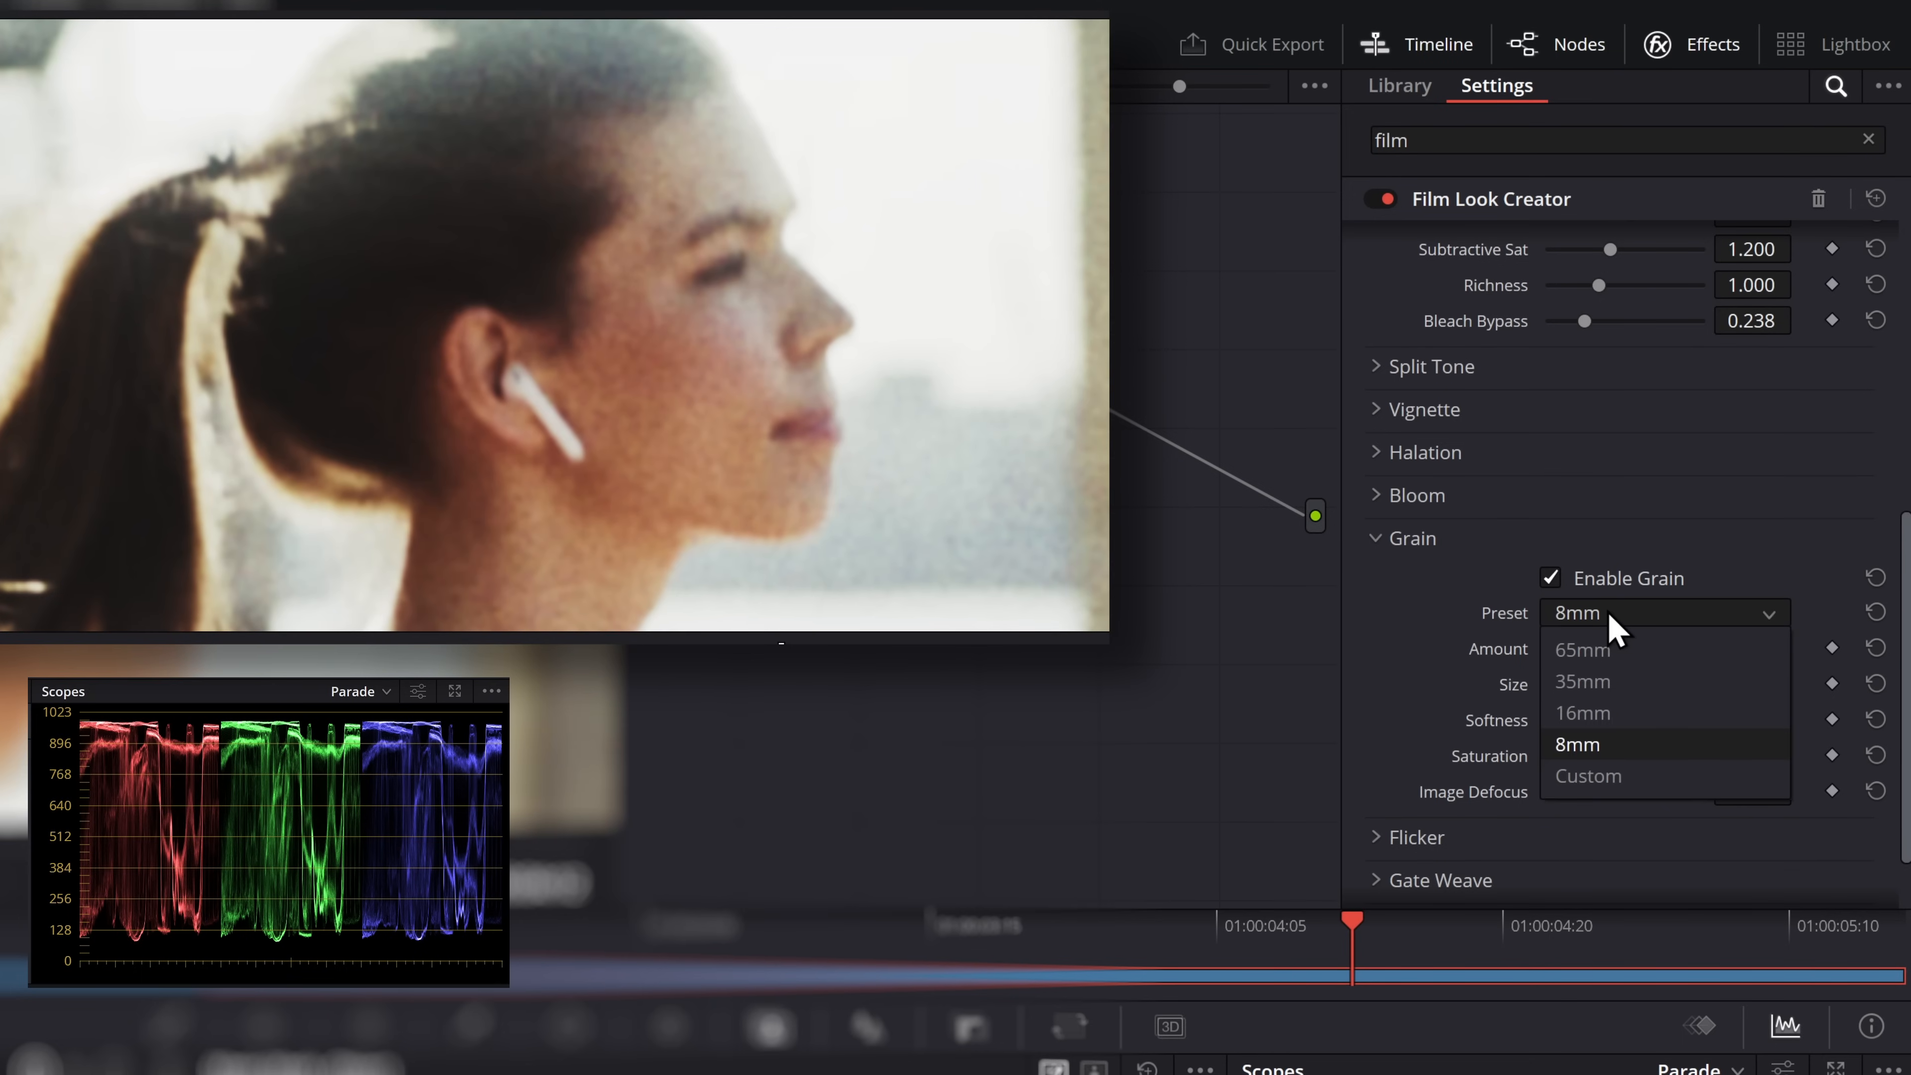
left_click(1619, 656)
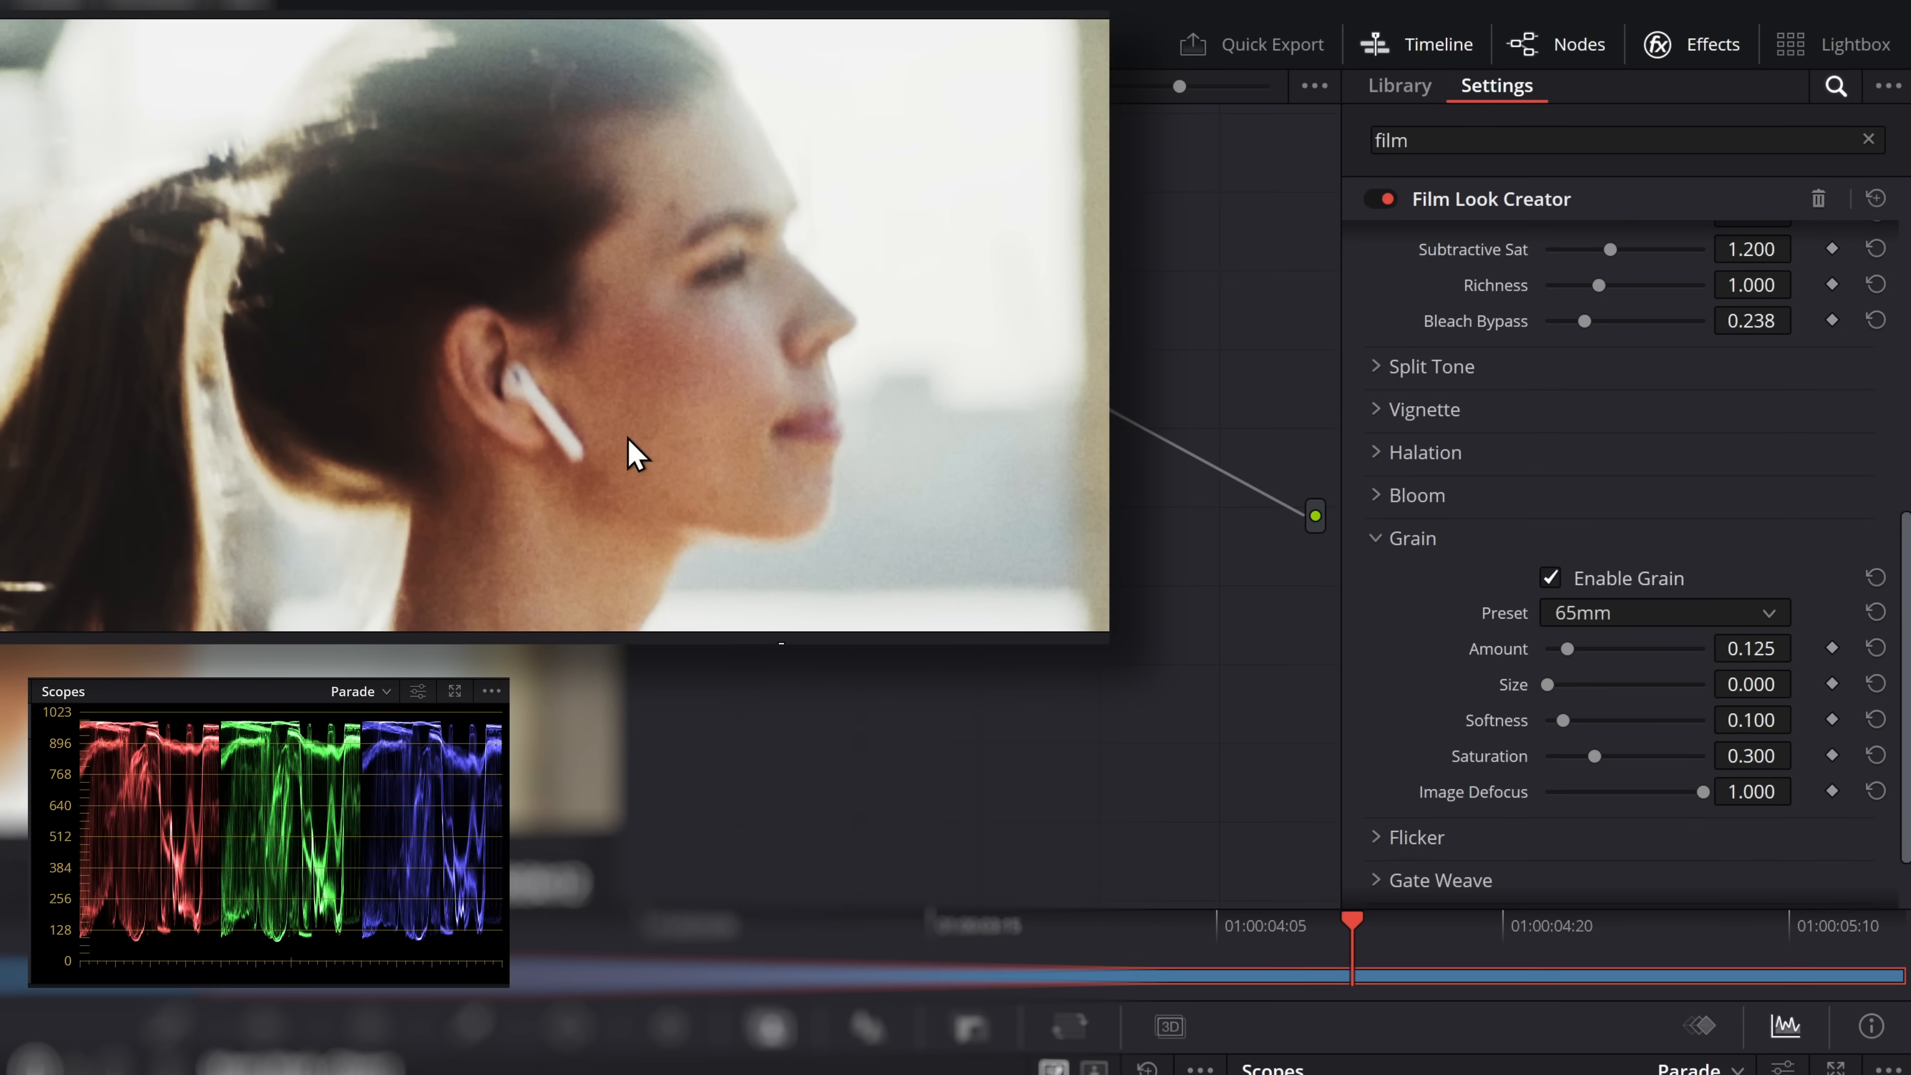
left_click(188, 646)
key("space")
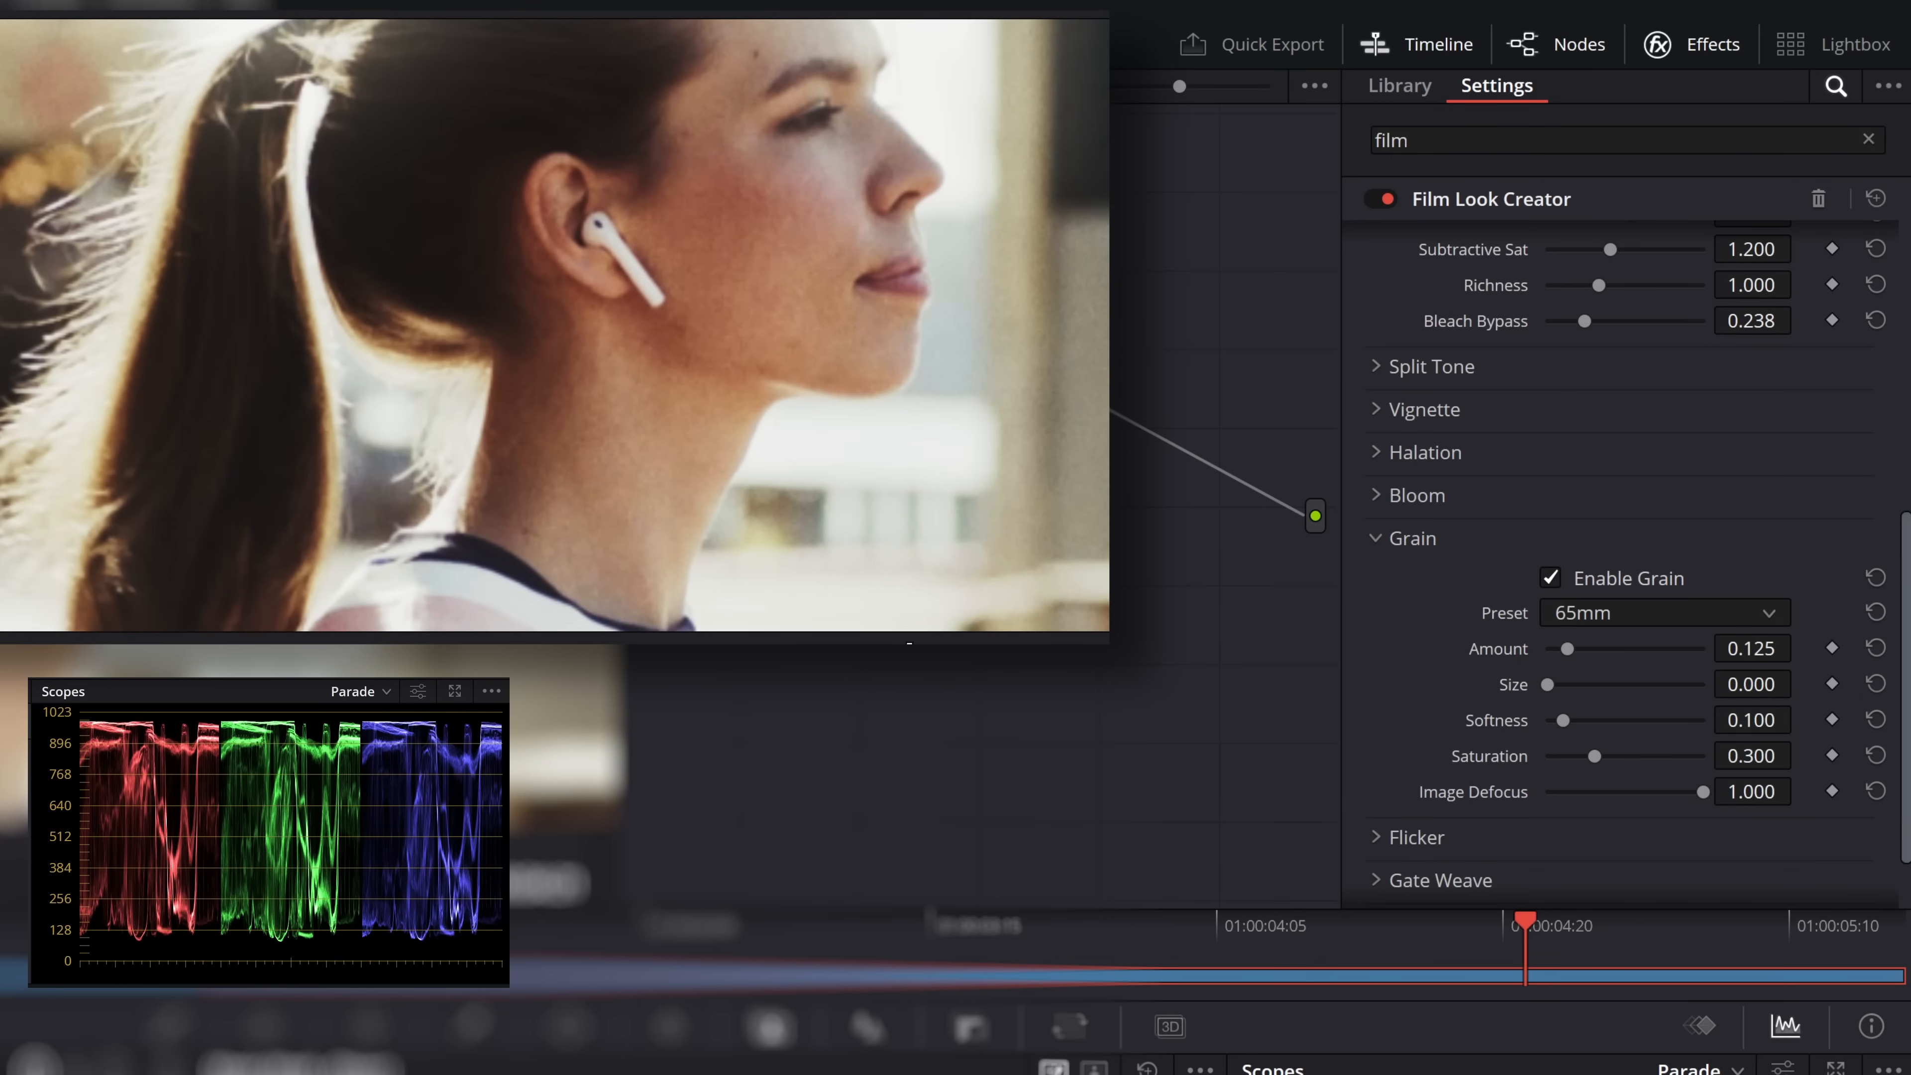
Customize the grain with Amount 0.660, Size 3.744 and Softness 0.211
left_click_drag(1569, 650, 1650, 654)
left_click_drag(1549, 685, 1730, 797)
double_click(1509, 766)
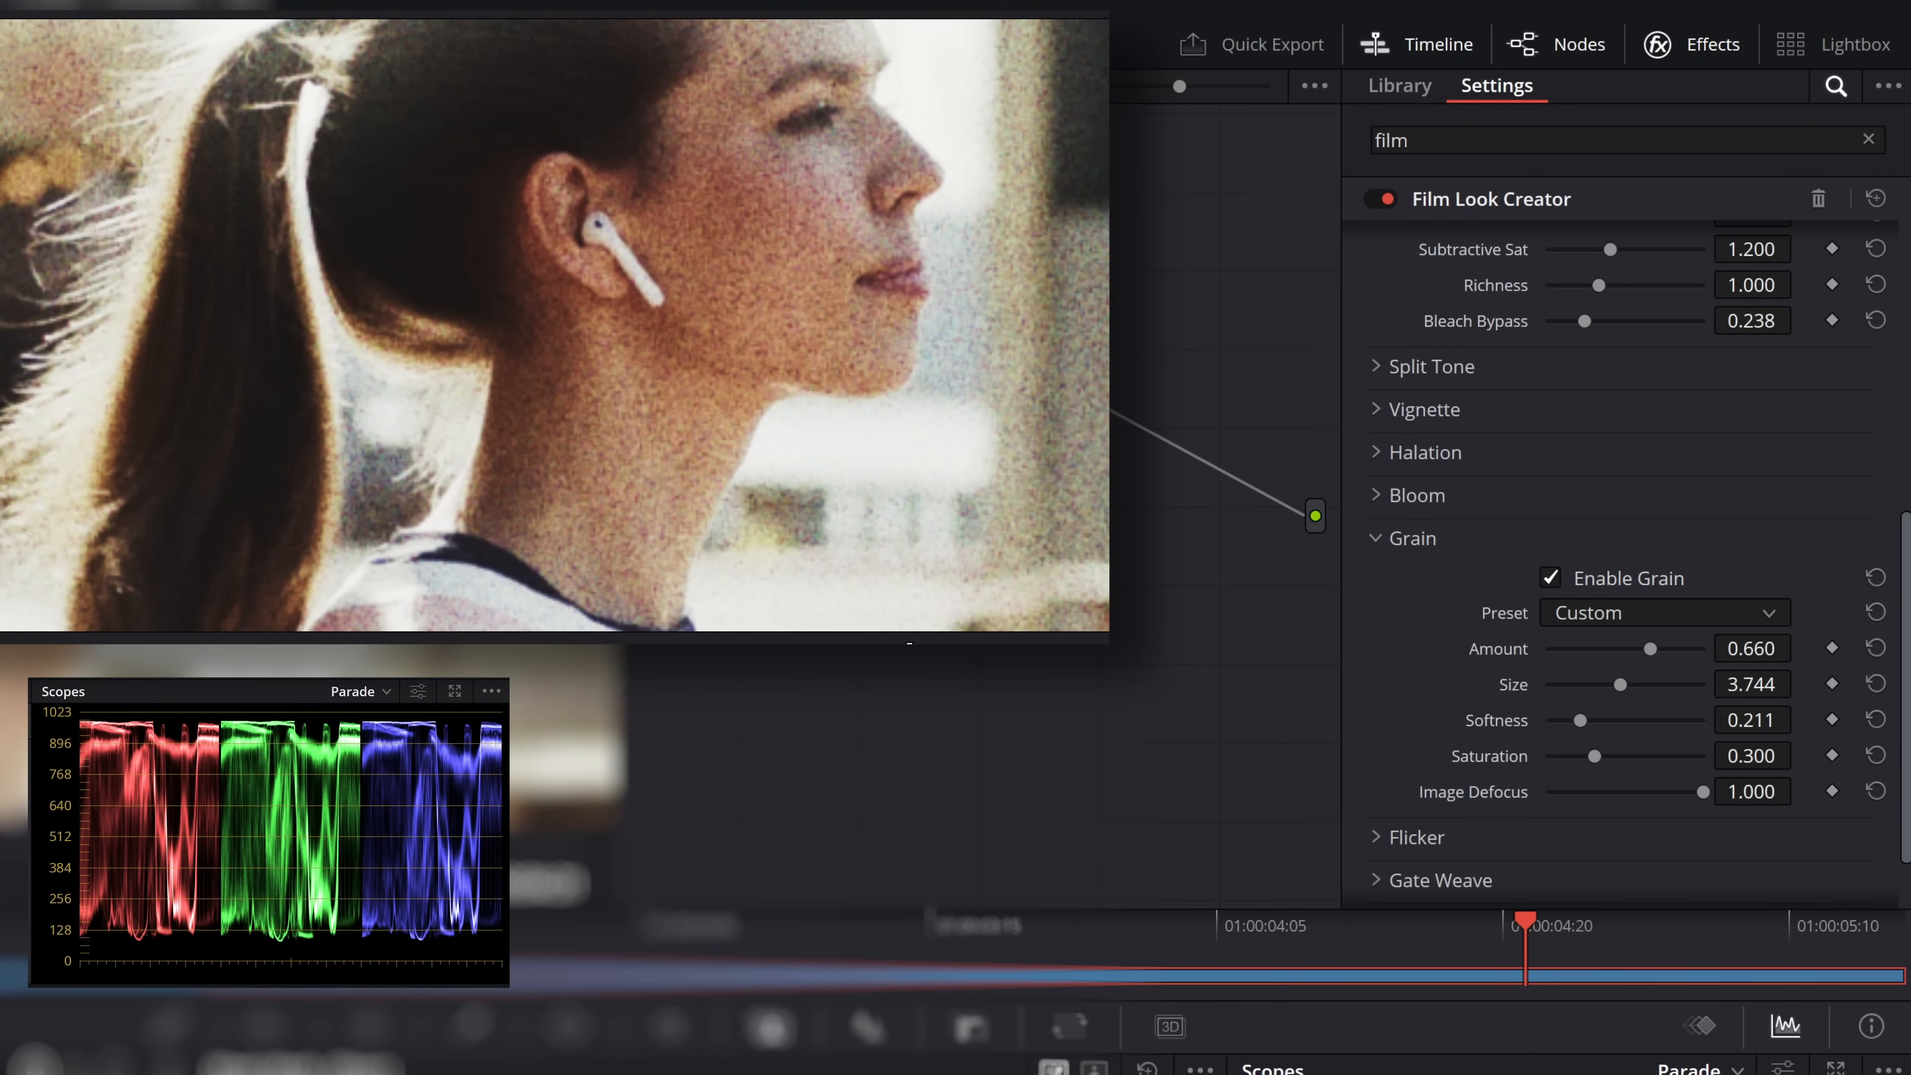
Enable Flicker and Gate Weave, each with Amount 1.000 and Rate 1.000
left_click(1551, 679)
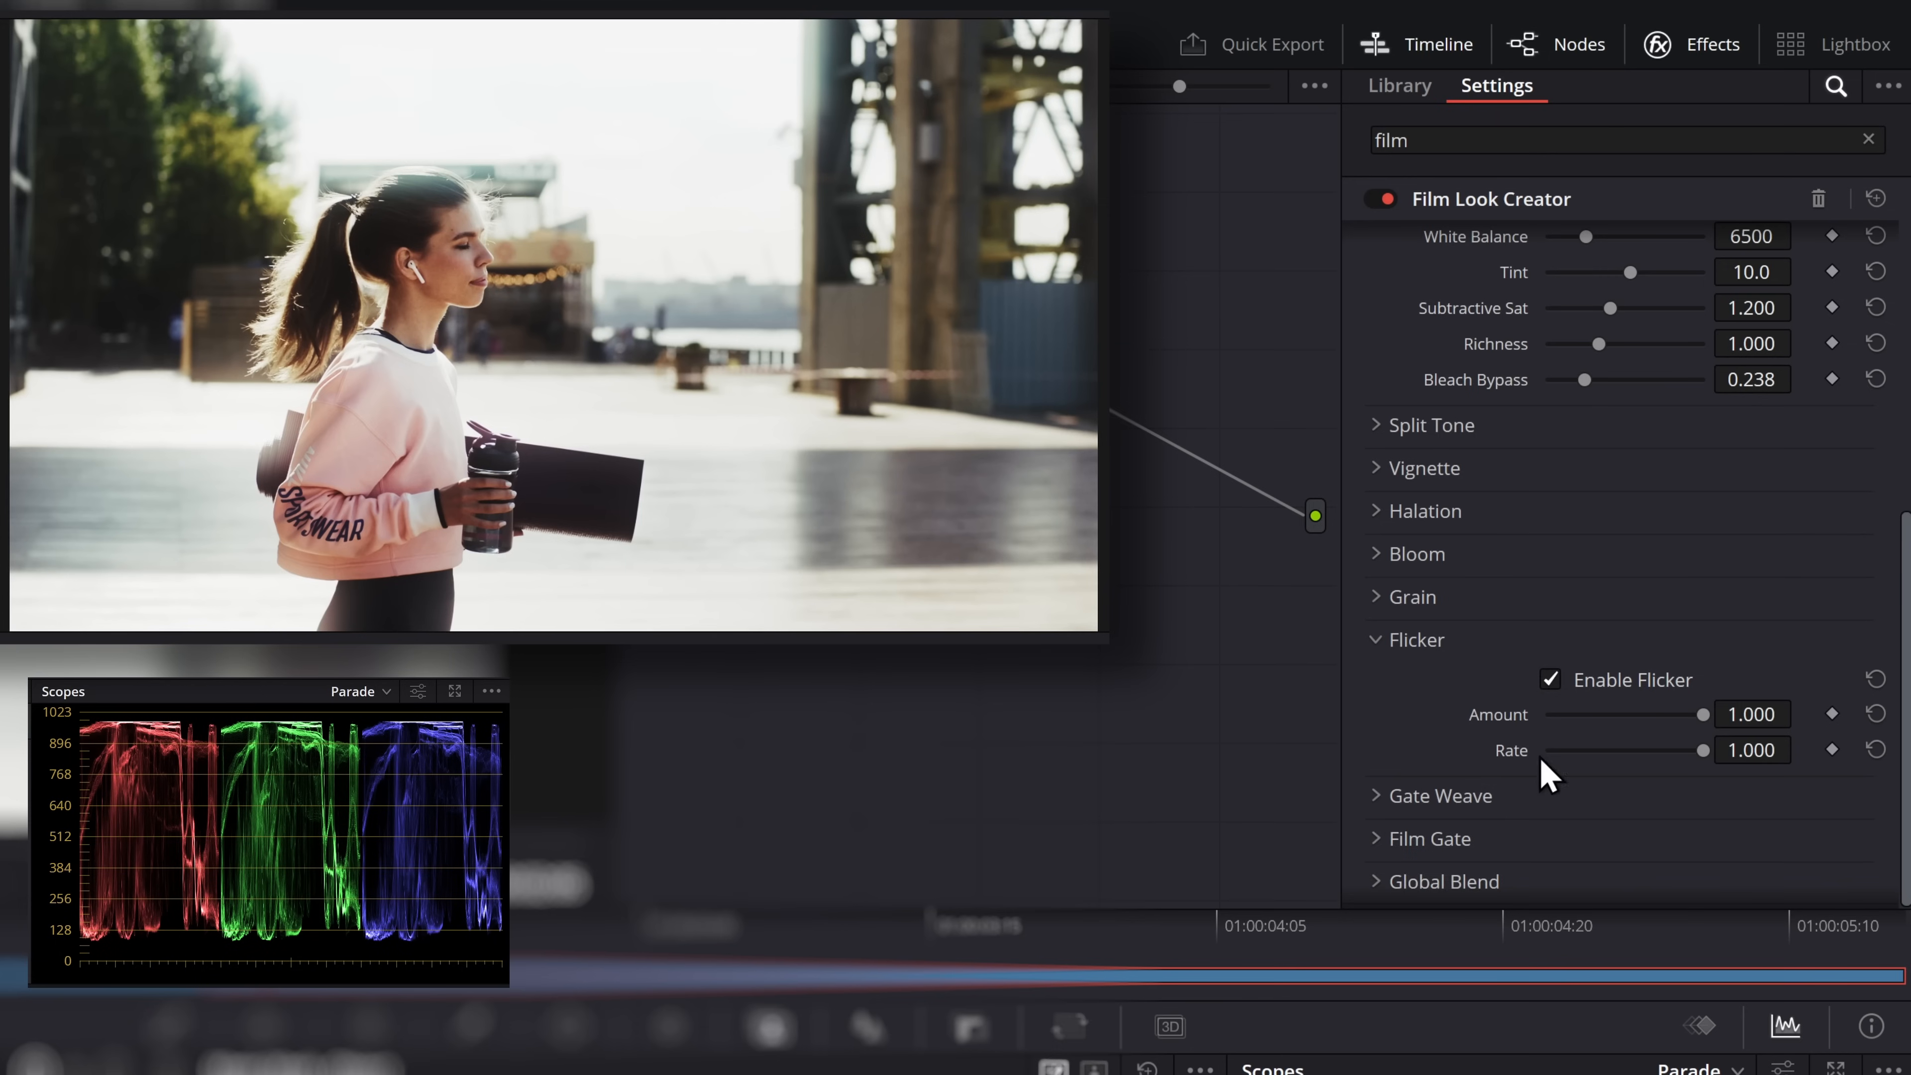
left_click(1479, 791)
left_click_drag(1586, 757, 1703, 793)
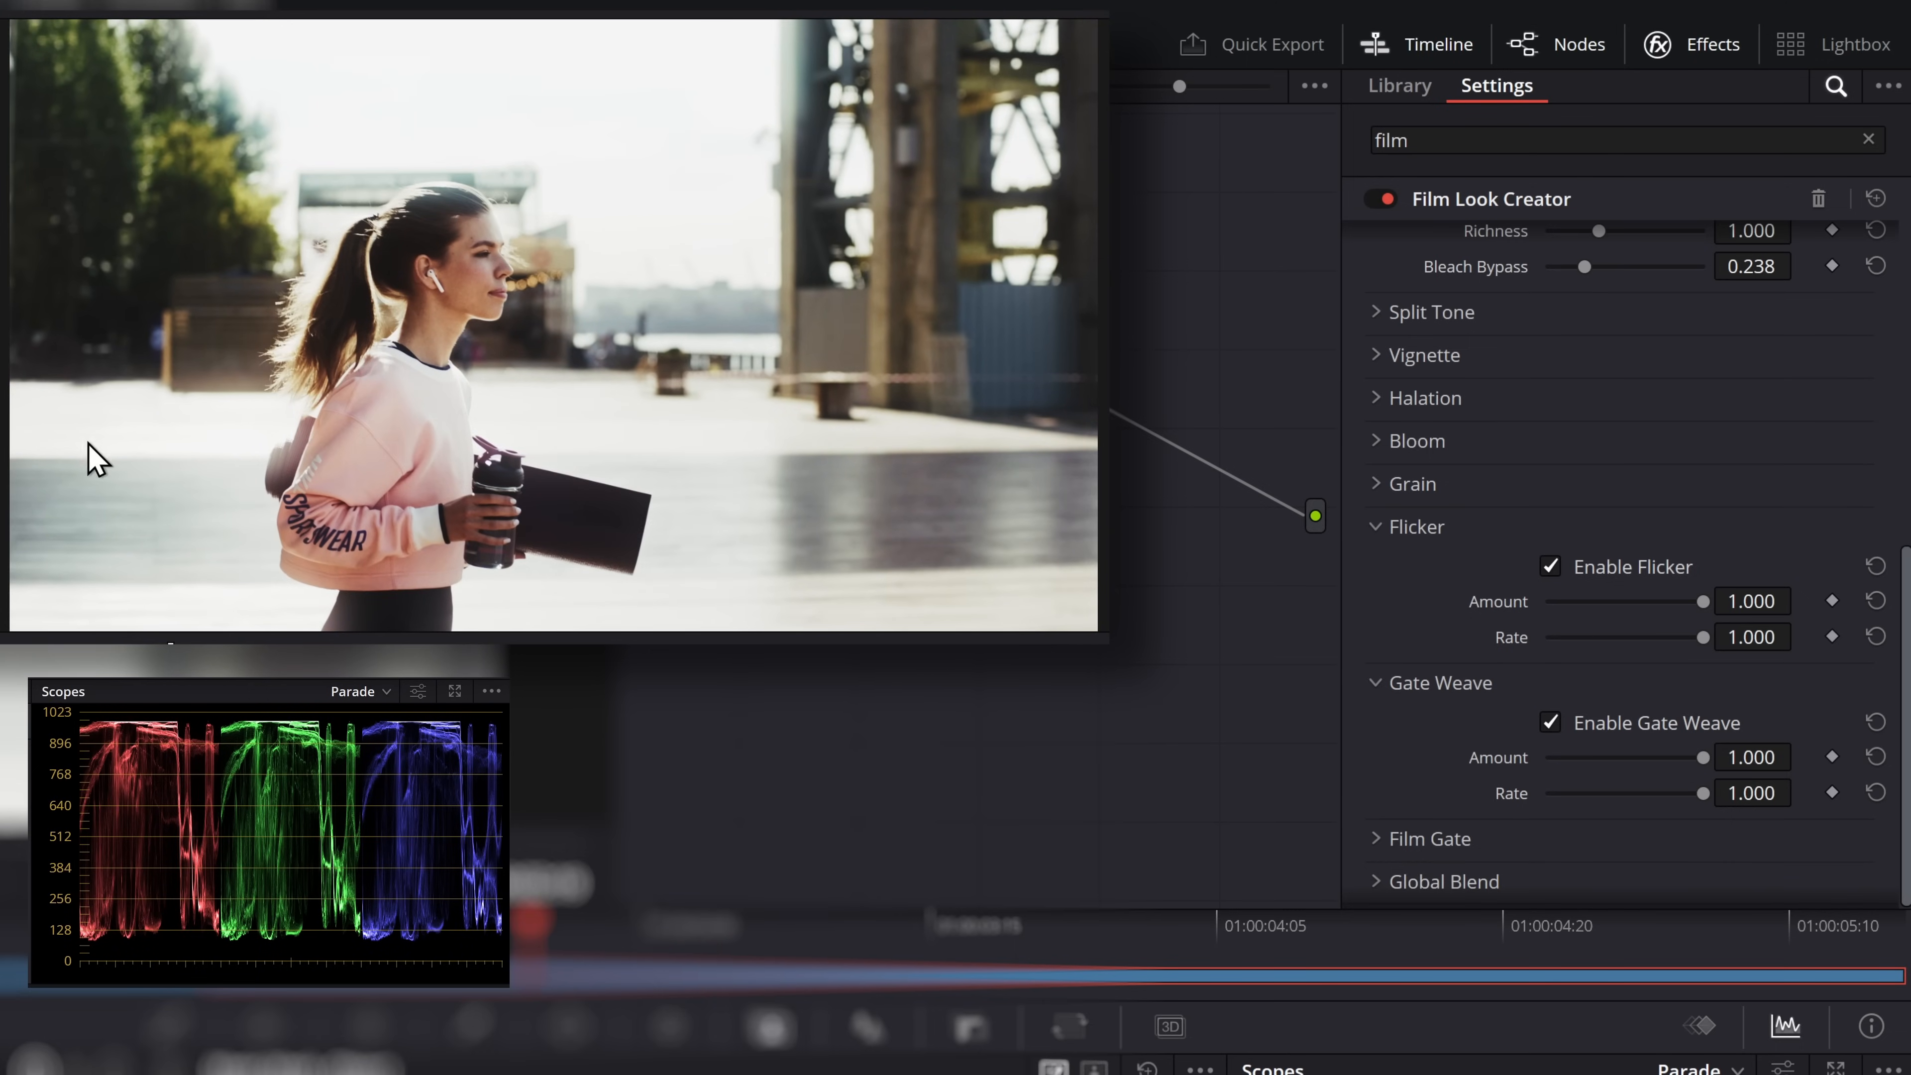
Enable Film Gate and increase its horizontal ratio to make a wider frame
left_click(1386, 839)
scroll(1401, 805, "down", 3)
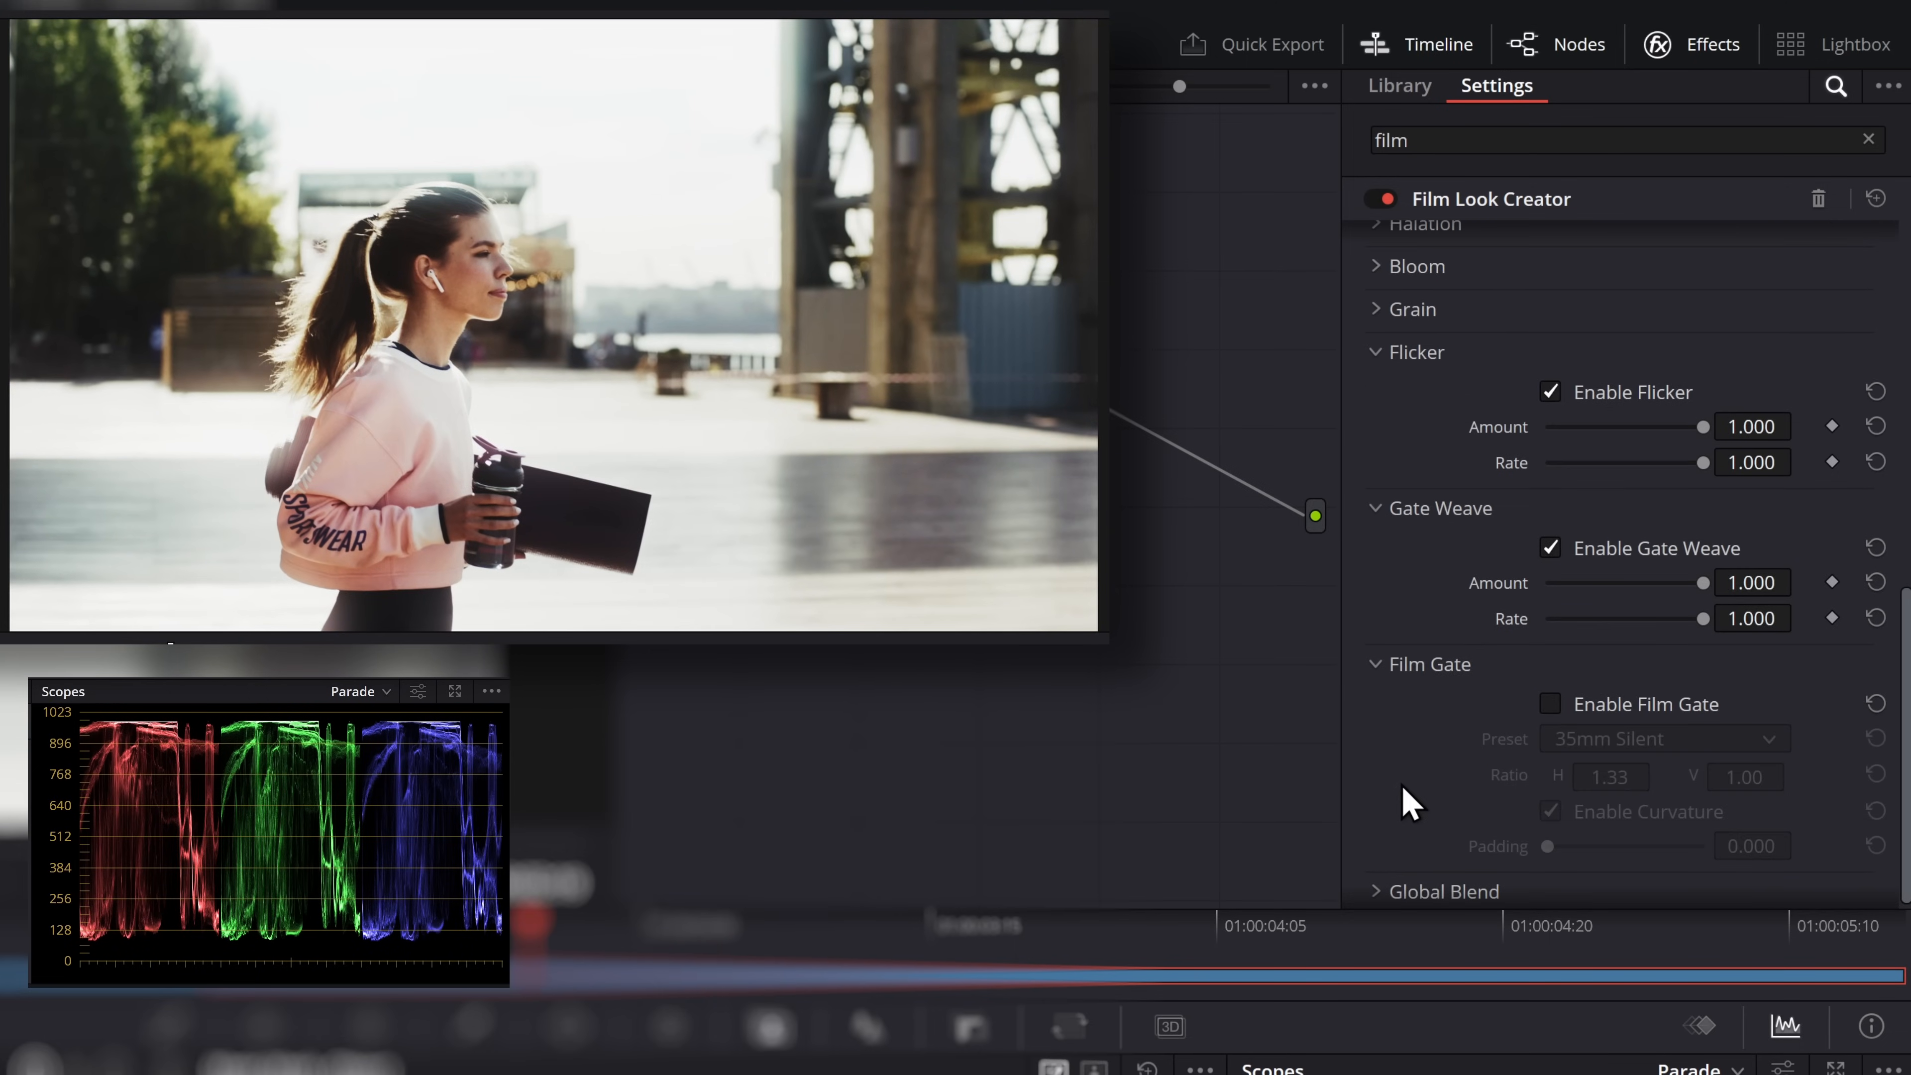
left_click(1589, 711)
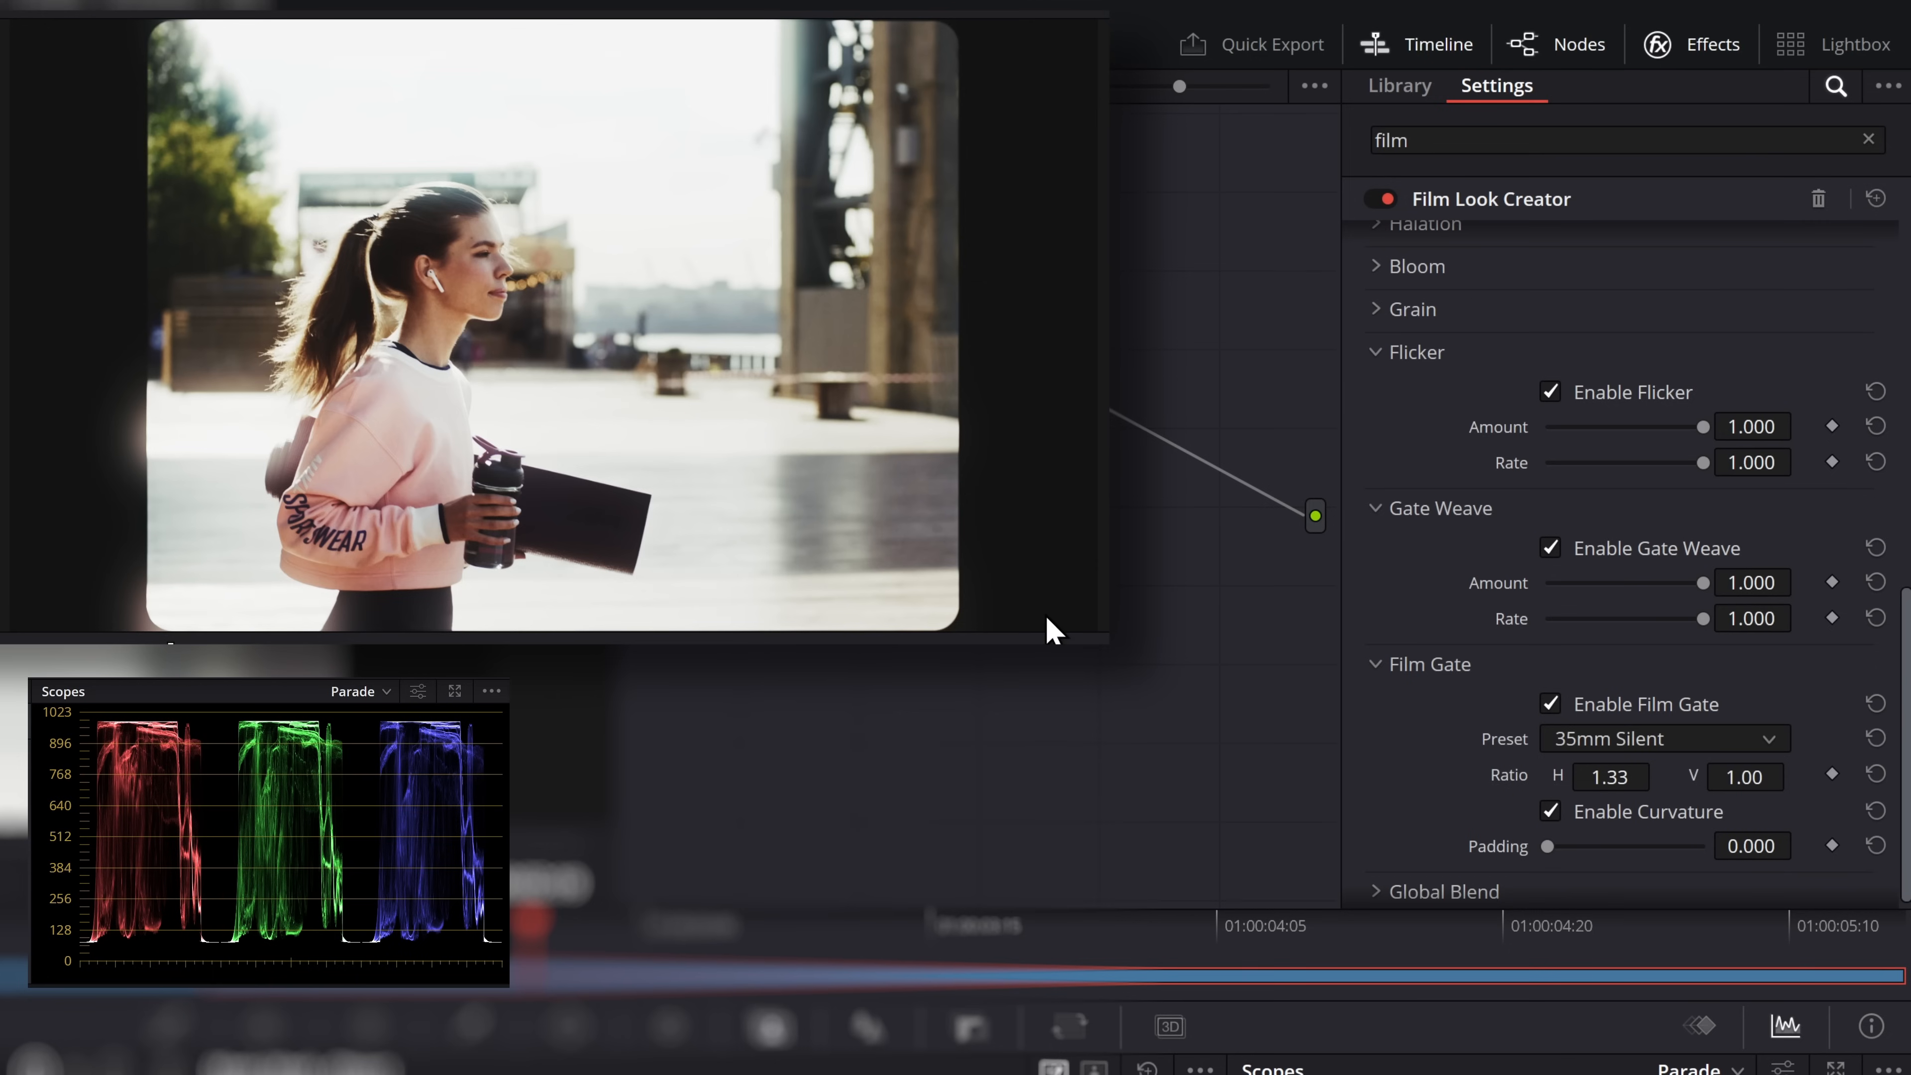
left_click_drag(1593, 780, 1688, 780)
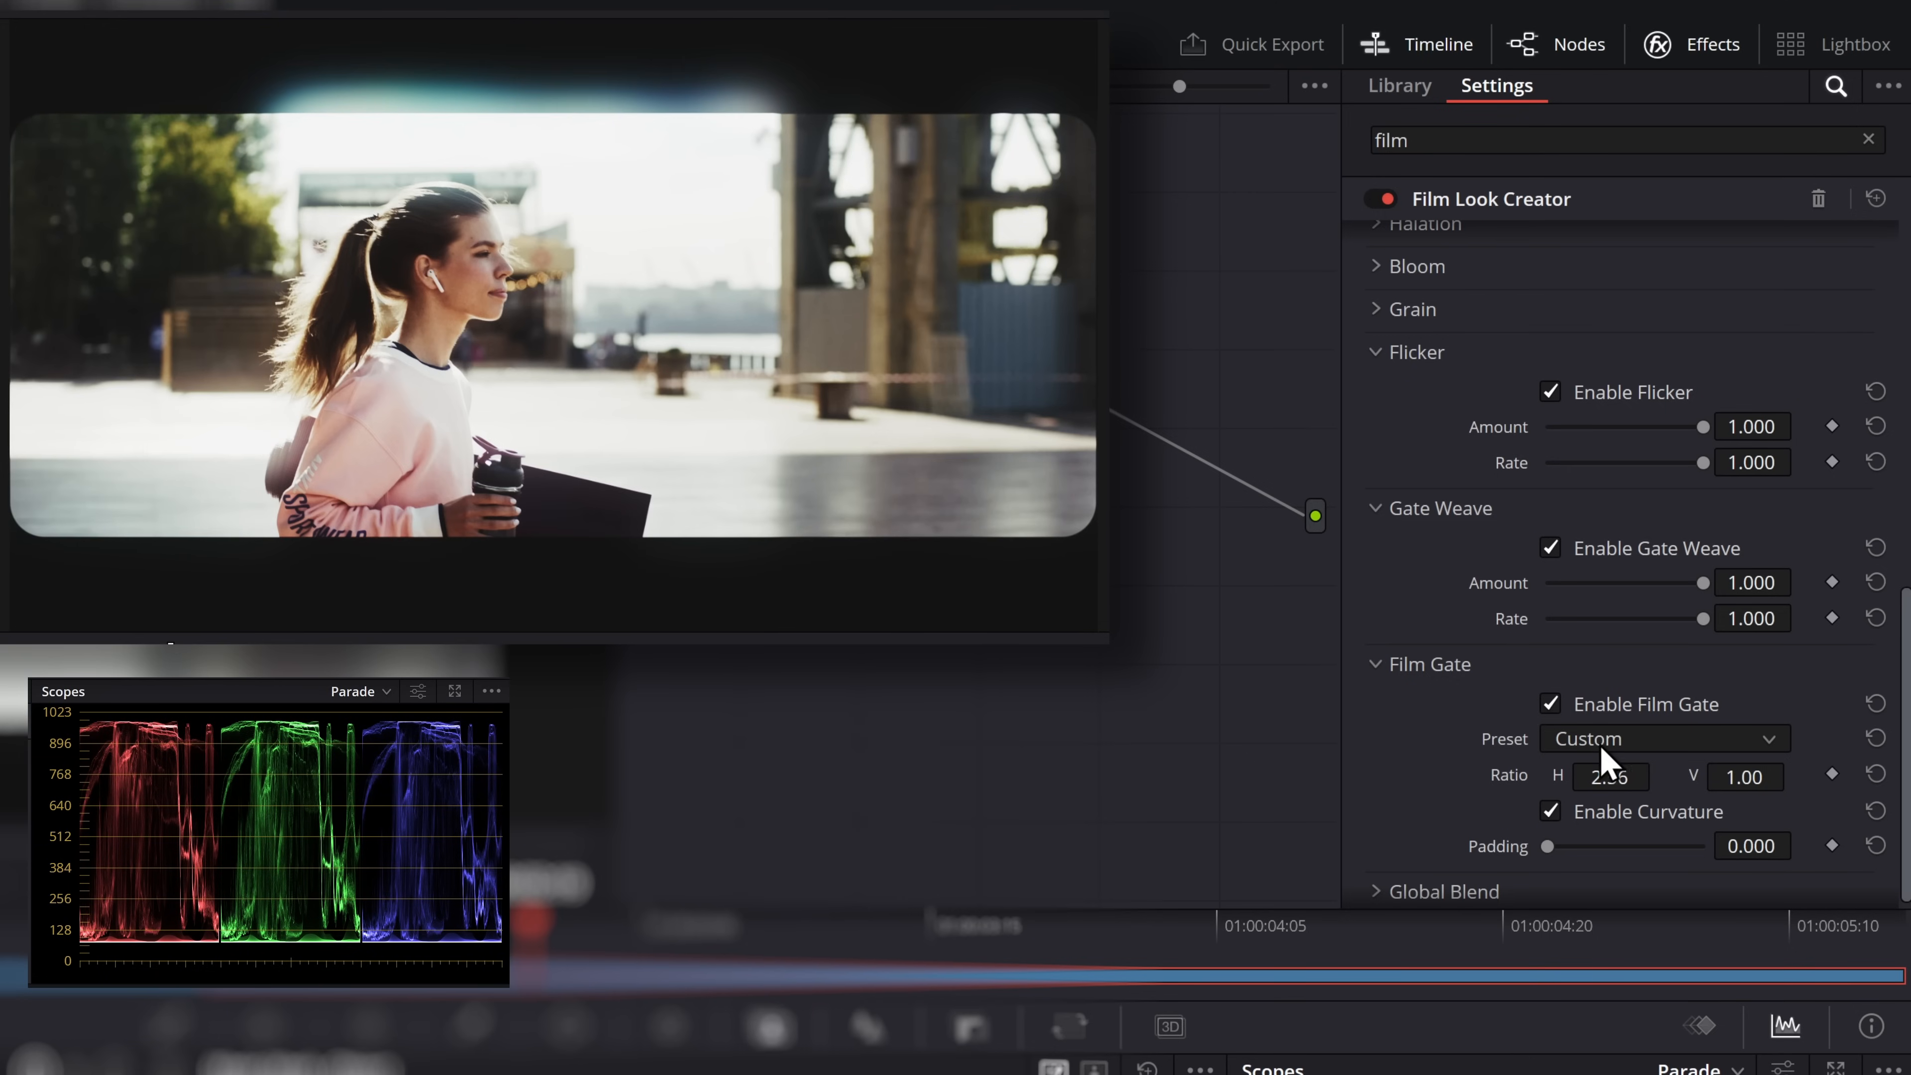
Try the Film Gate presets 35mm Silent, Super 16mm and Super 8mm in turn
left_click(1636, 741)
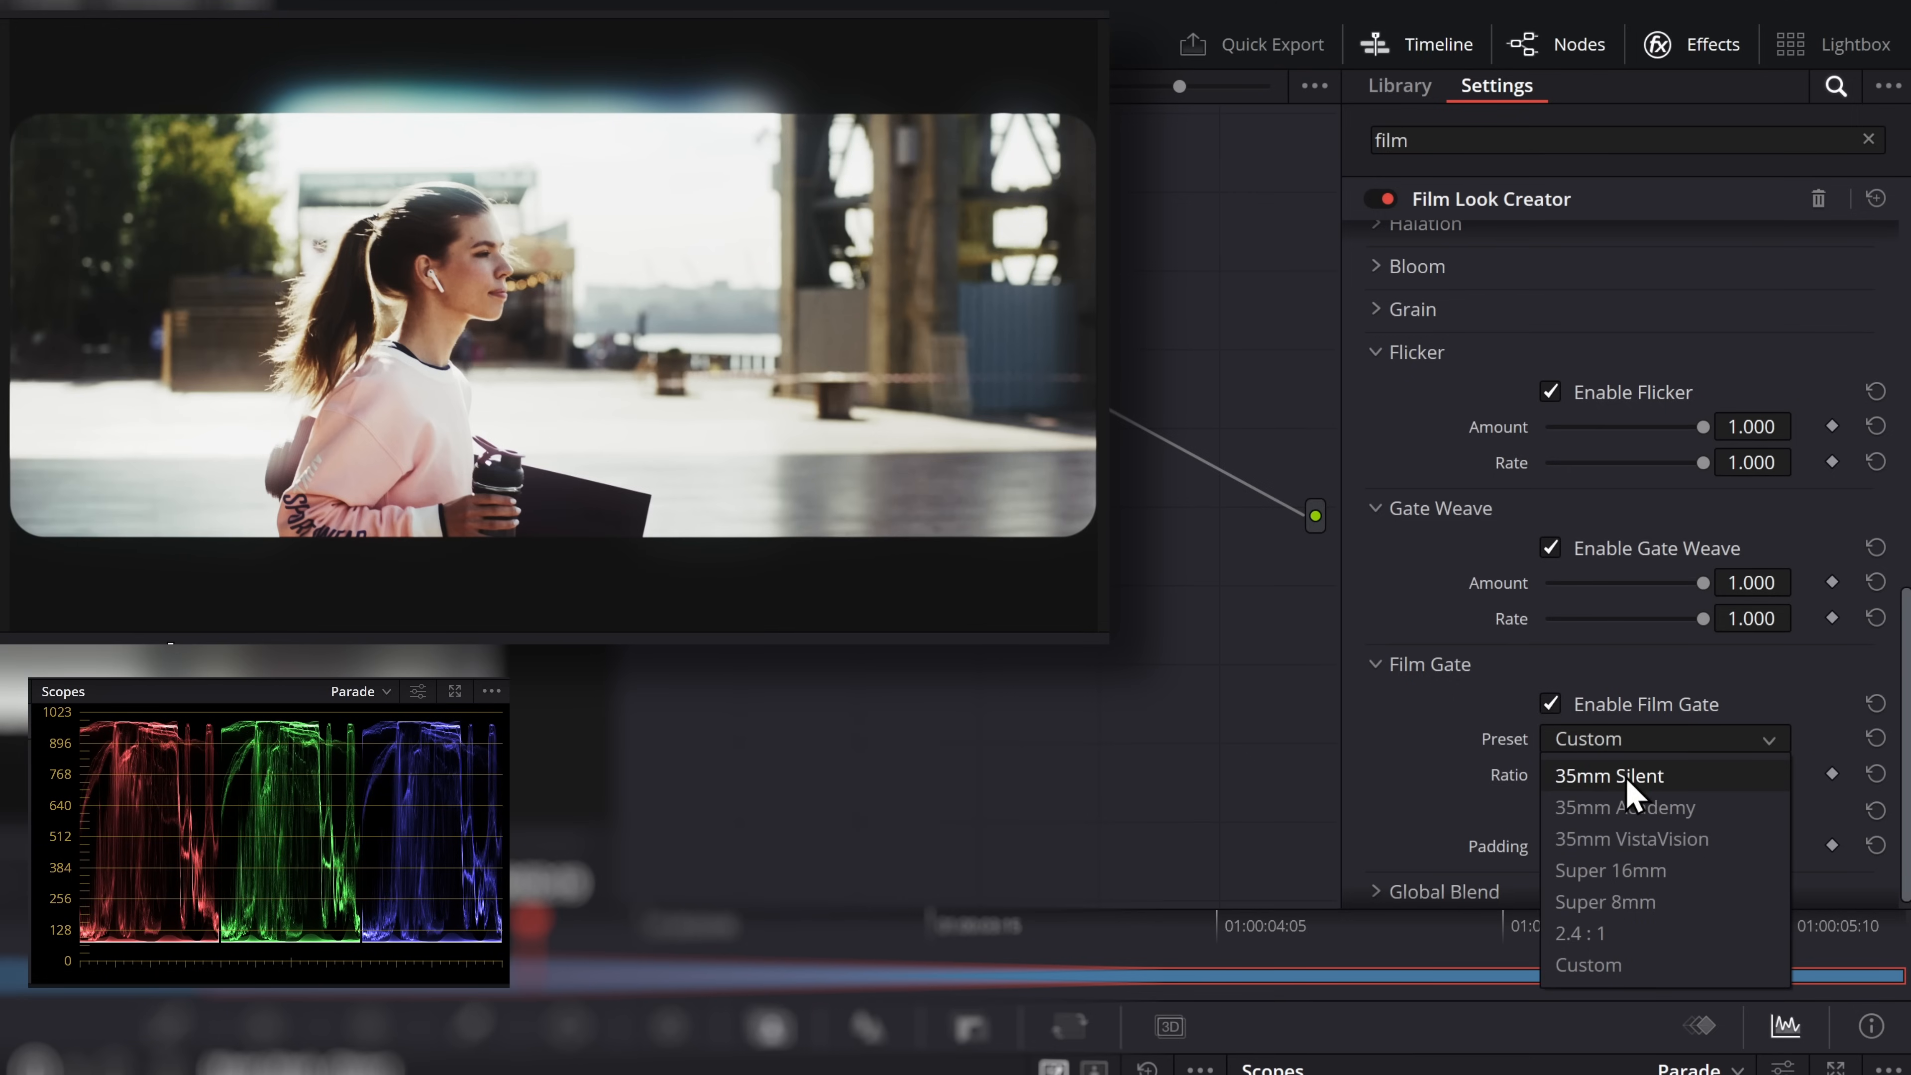
left_click(1654, 776)
left_click(1634, 745)
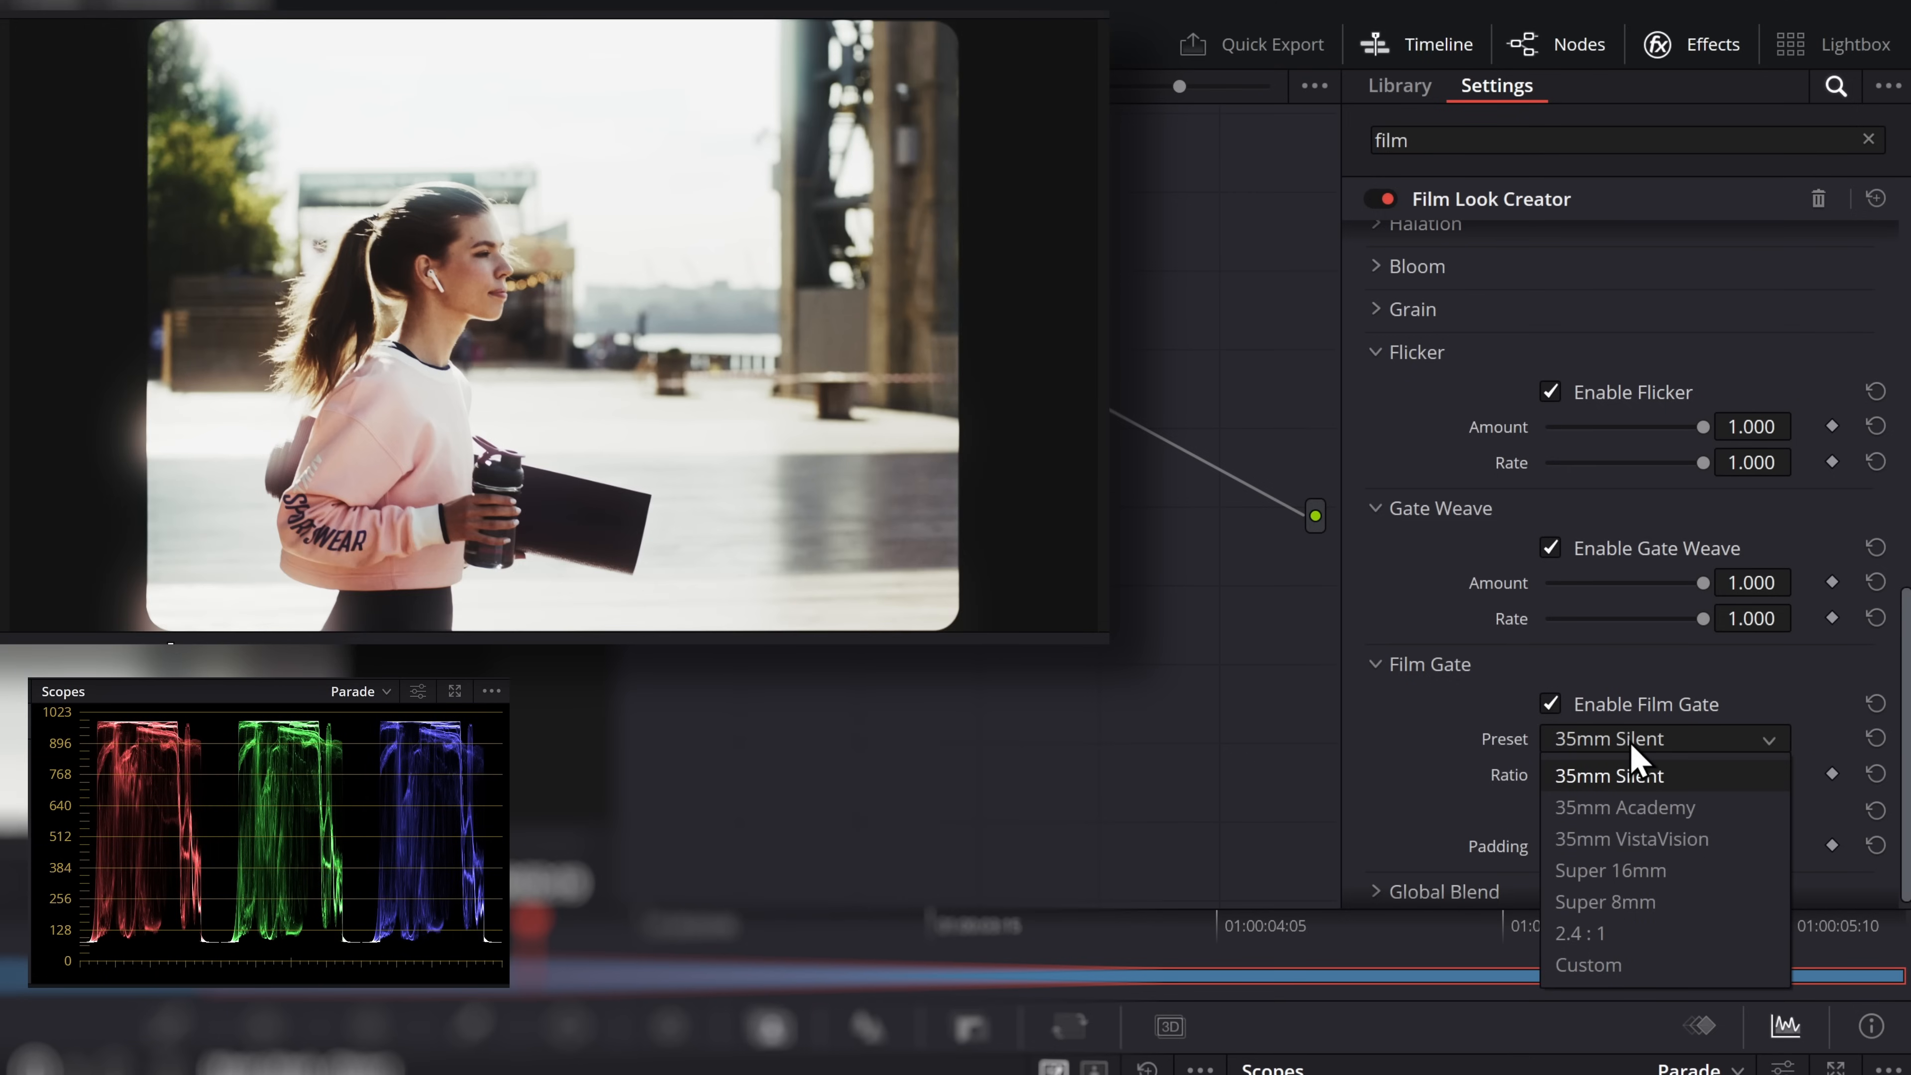
left_click(1599, 871)
left_click(1600, 747)
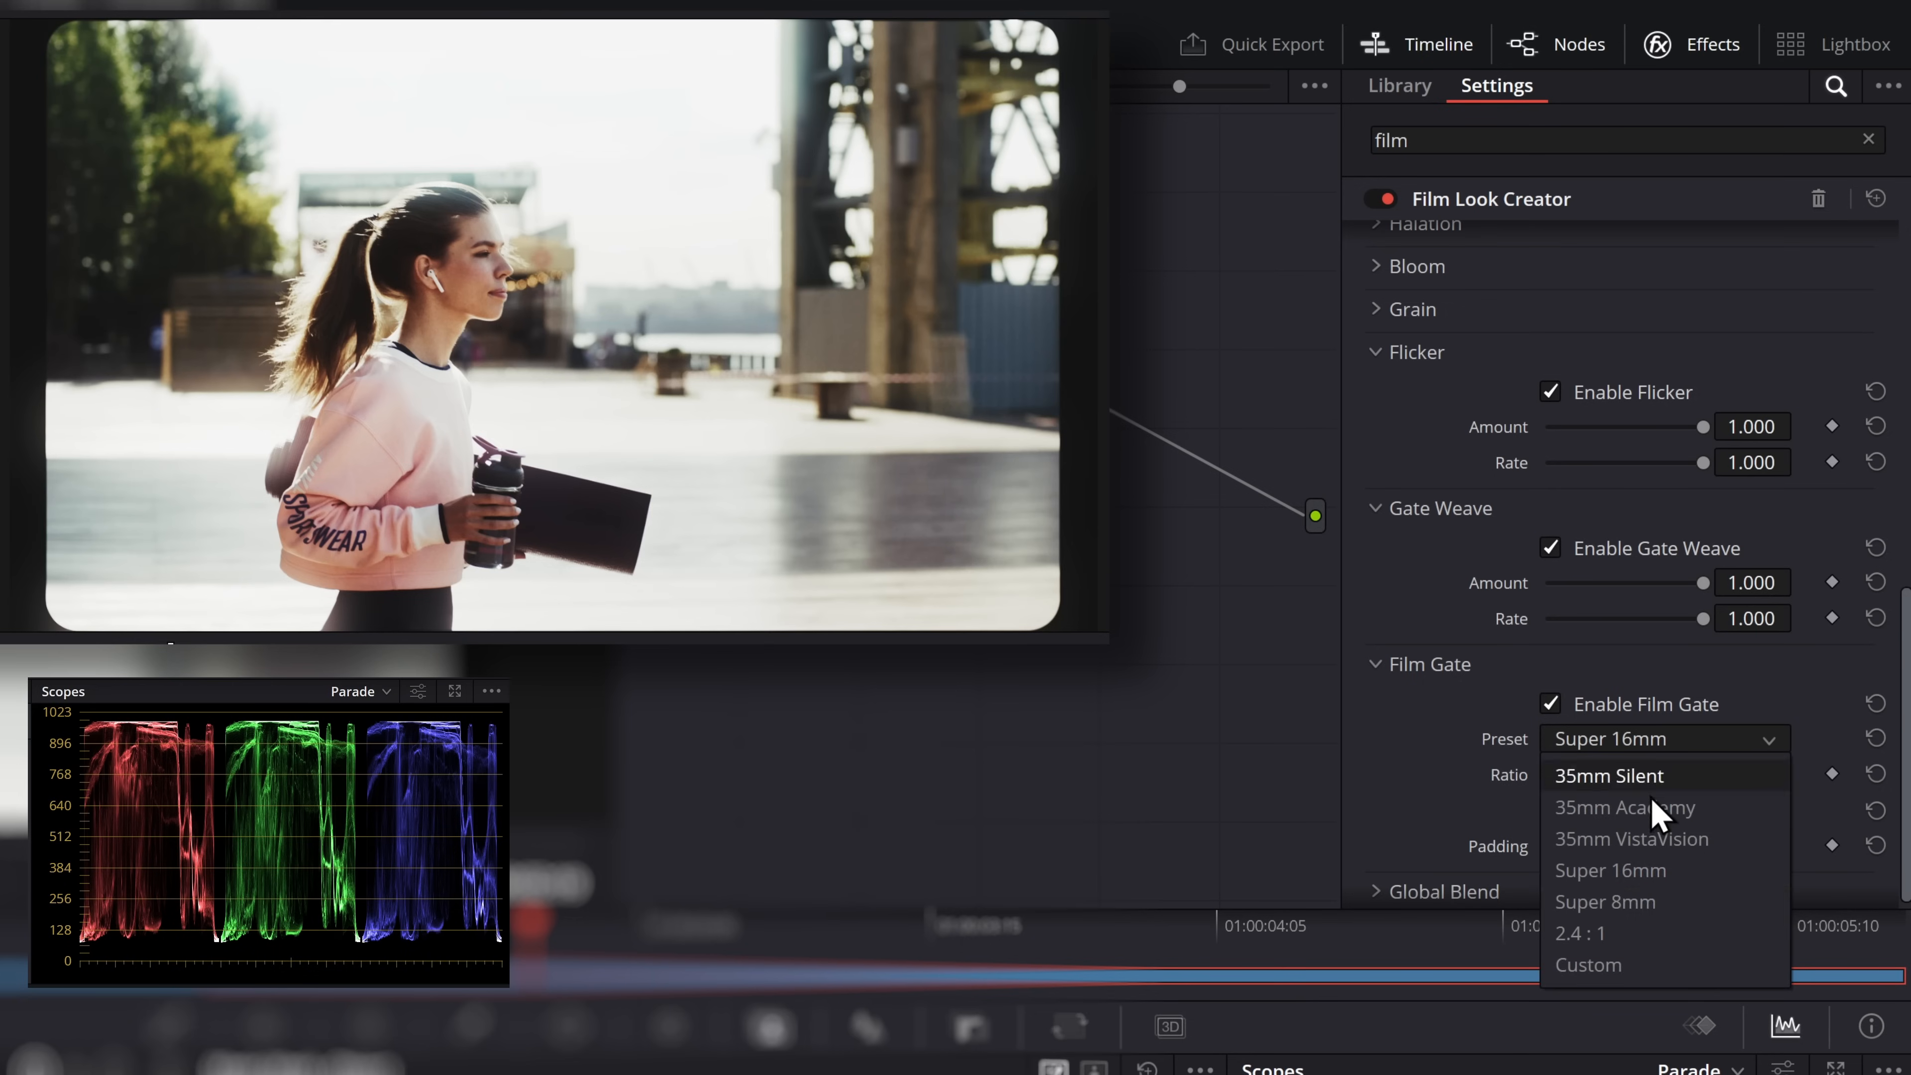
left_click(1623, 902)
Set the Film Gate ratio to H 1.74 and V 1.42 with Padding 1.000, and play the clip to check the frame
mouse_move(1613, 769)
left_mouse_down()
mouse_move(1642, 780)
mouse_move(1609, 779)
left_mouse_up()
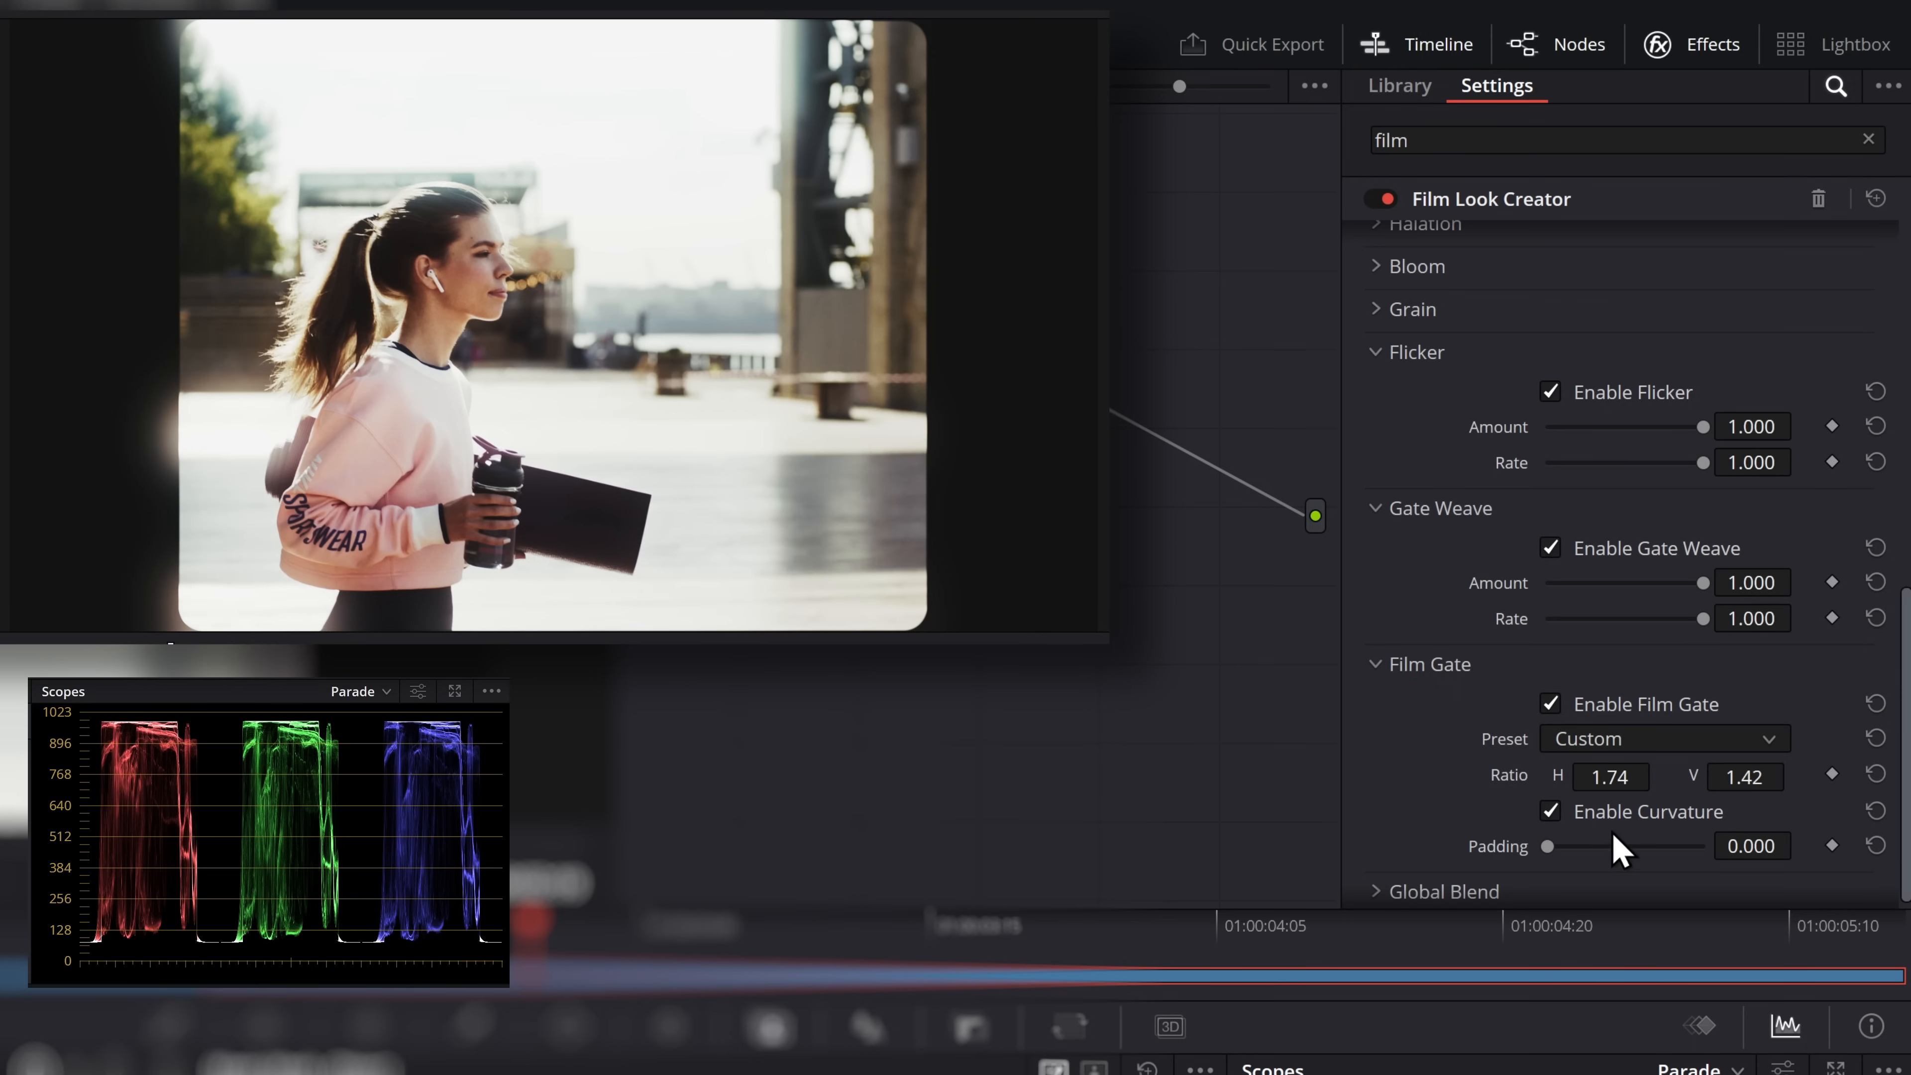
left_click(1558, 813)
left_click_drag(1548, 846, 1812, 858)
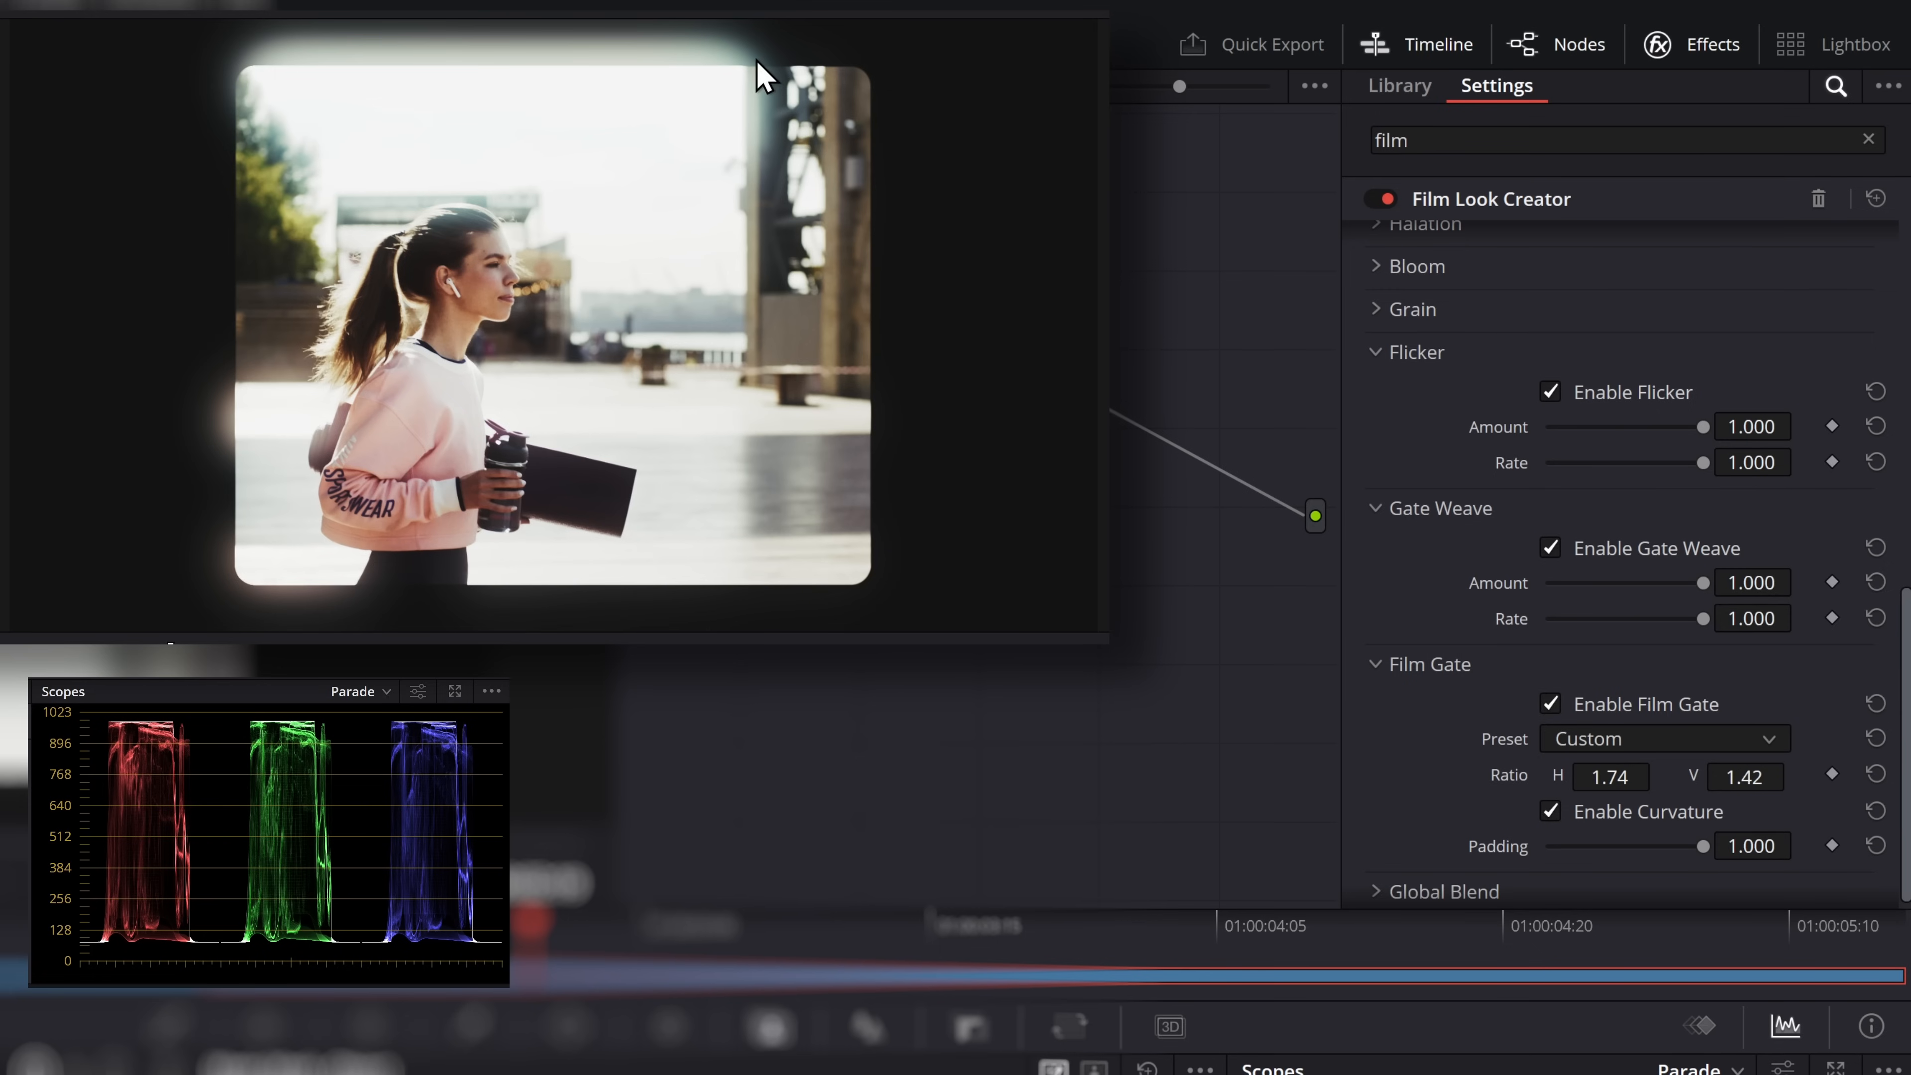
left_click(459, 922)
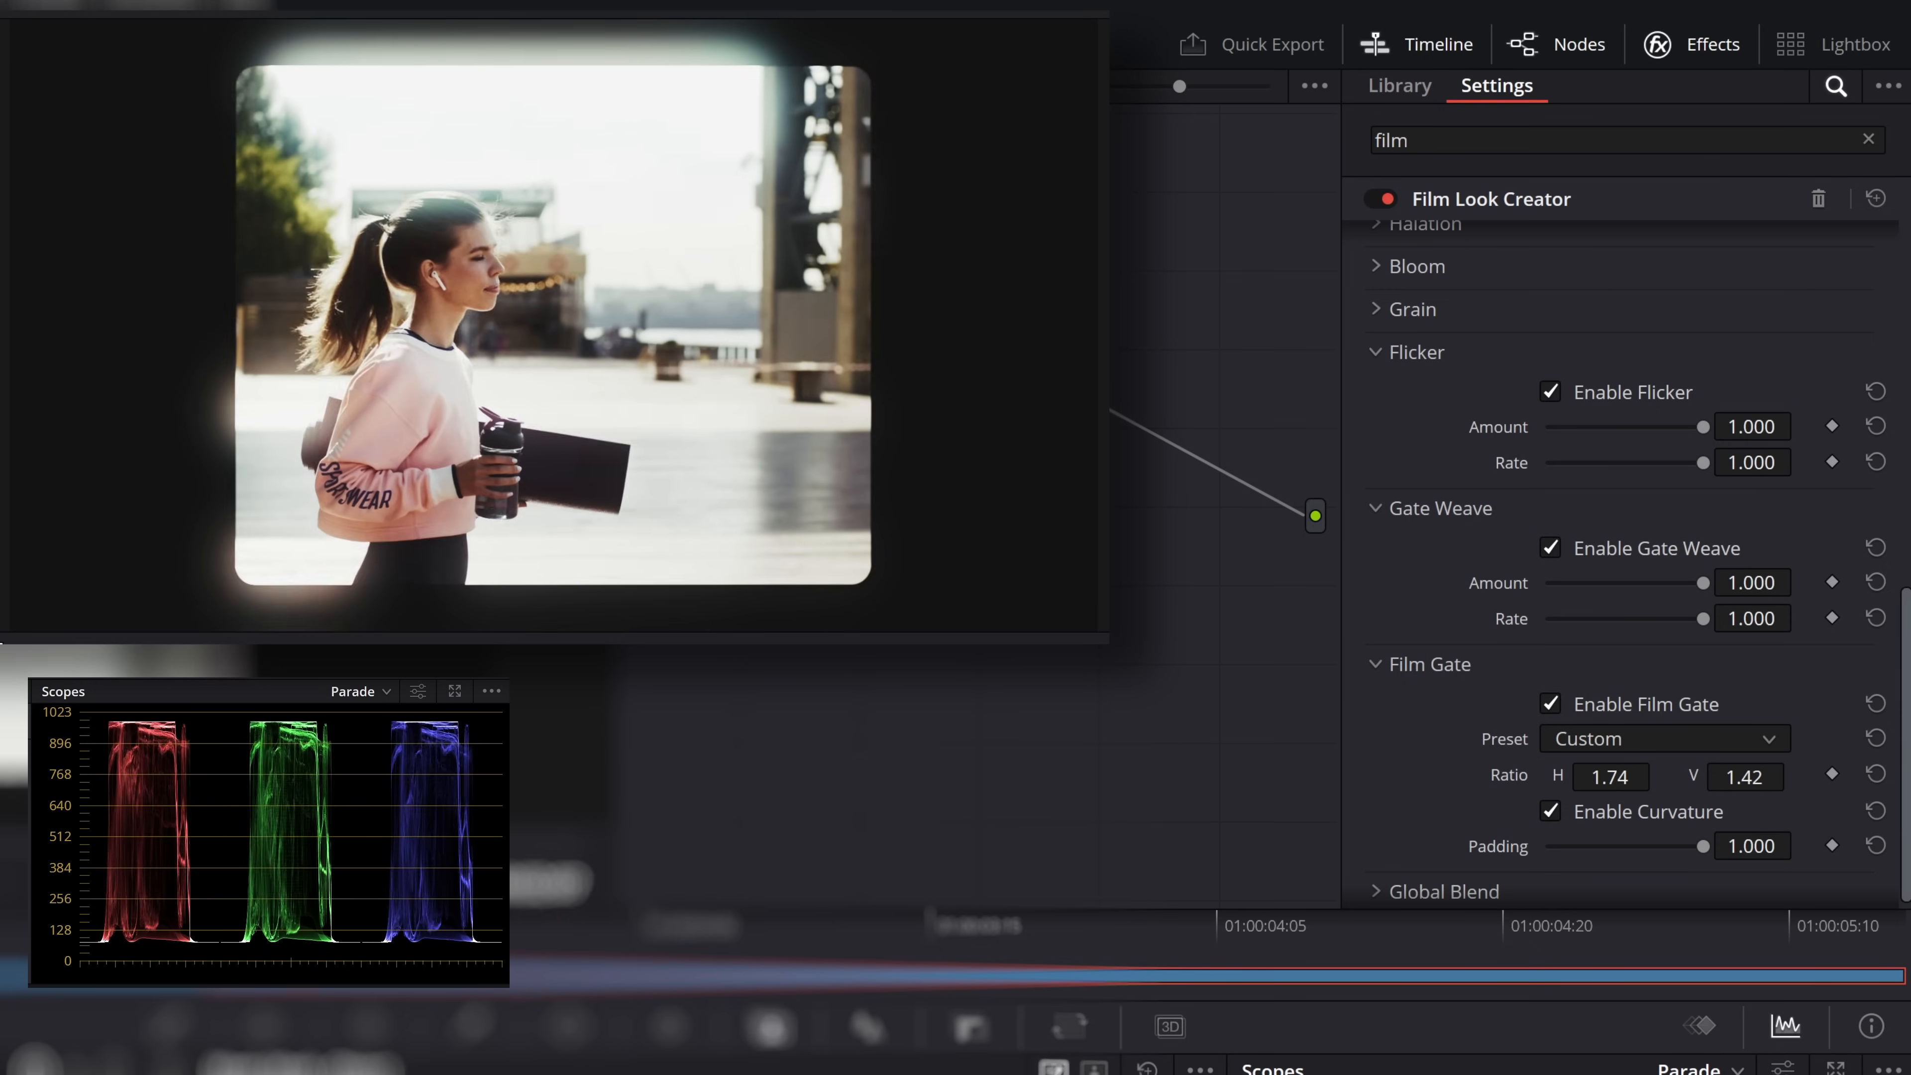
key("space")
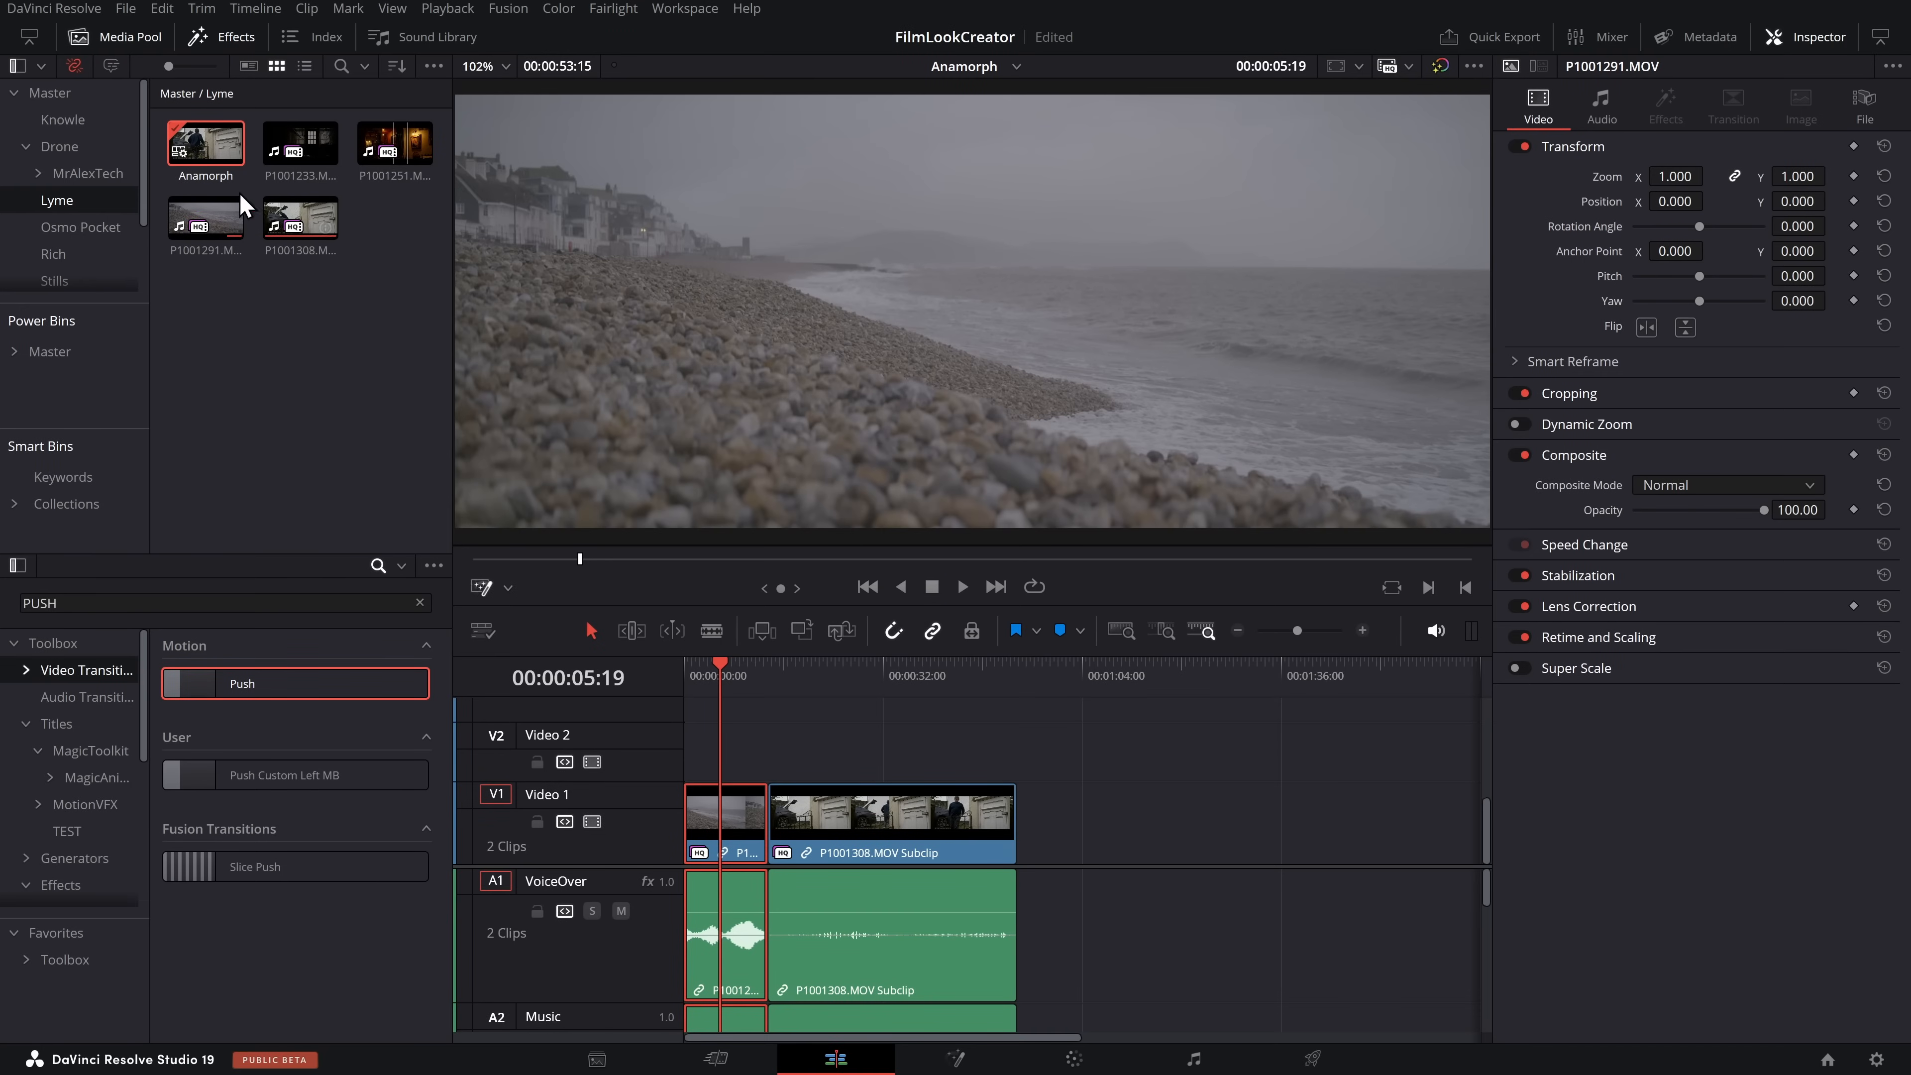
Examine the color management options in the Anamorph timeline's settings, and close them without changes
right_click(198, 137)
mouse_move(238, 149)
left_click(734, 154)
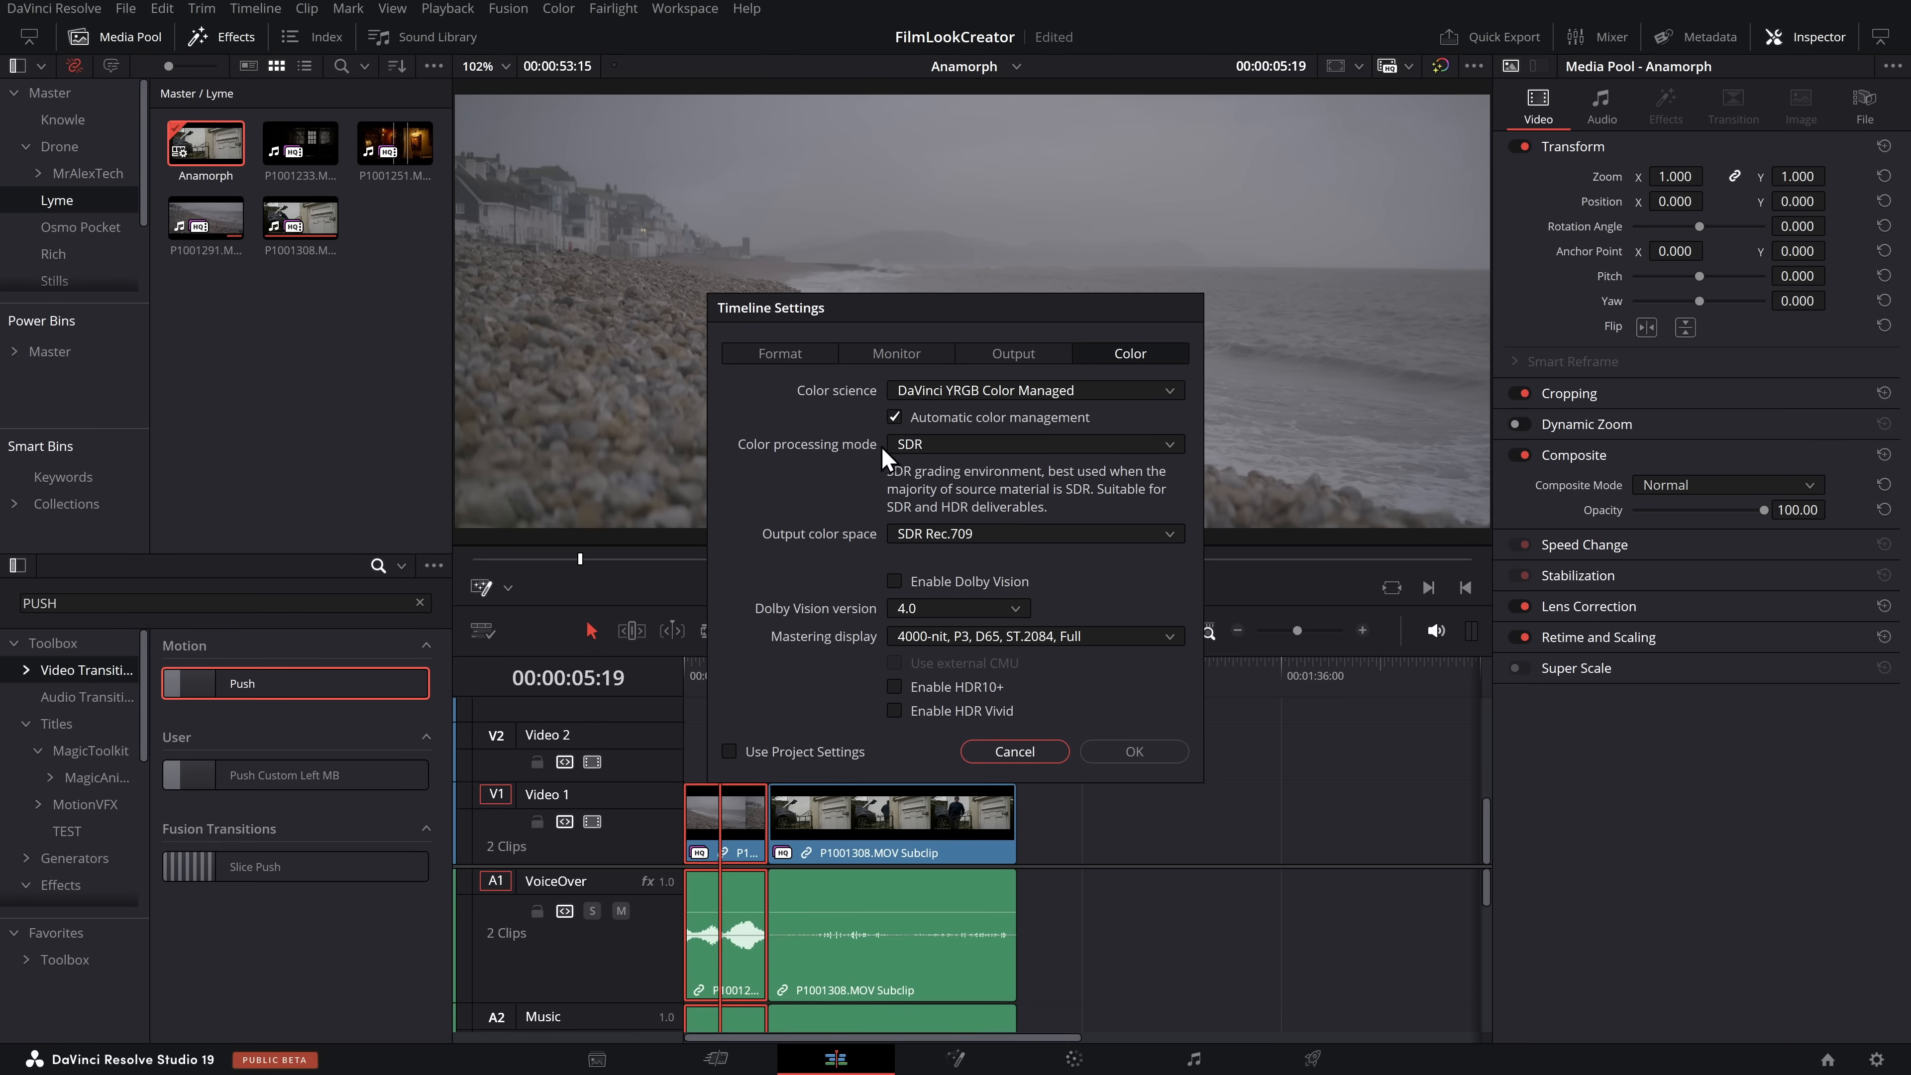
left_click(1016, 751)
On the Color page, set the first clip's input color space to Panasonic V-Gamut/V-Log and apply Film Look Creator to its node
left_click(1074, 1058)
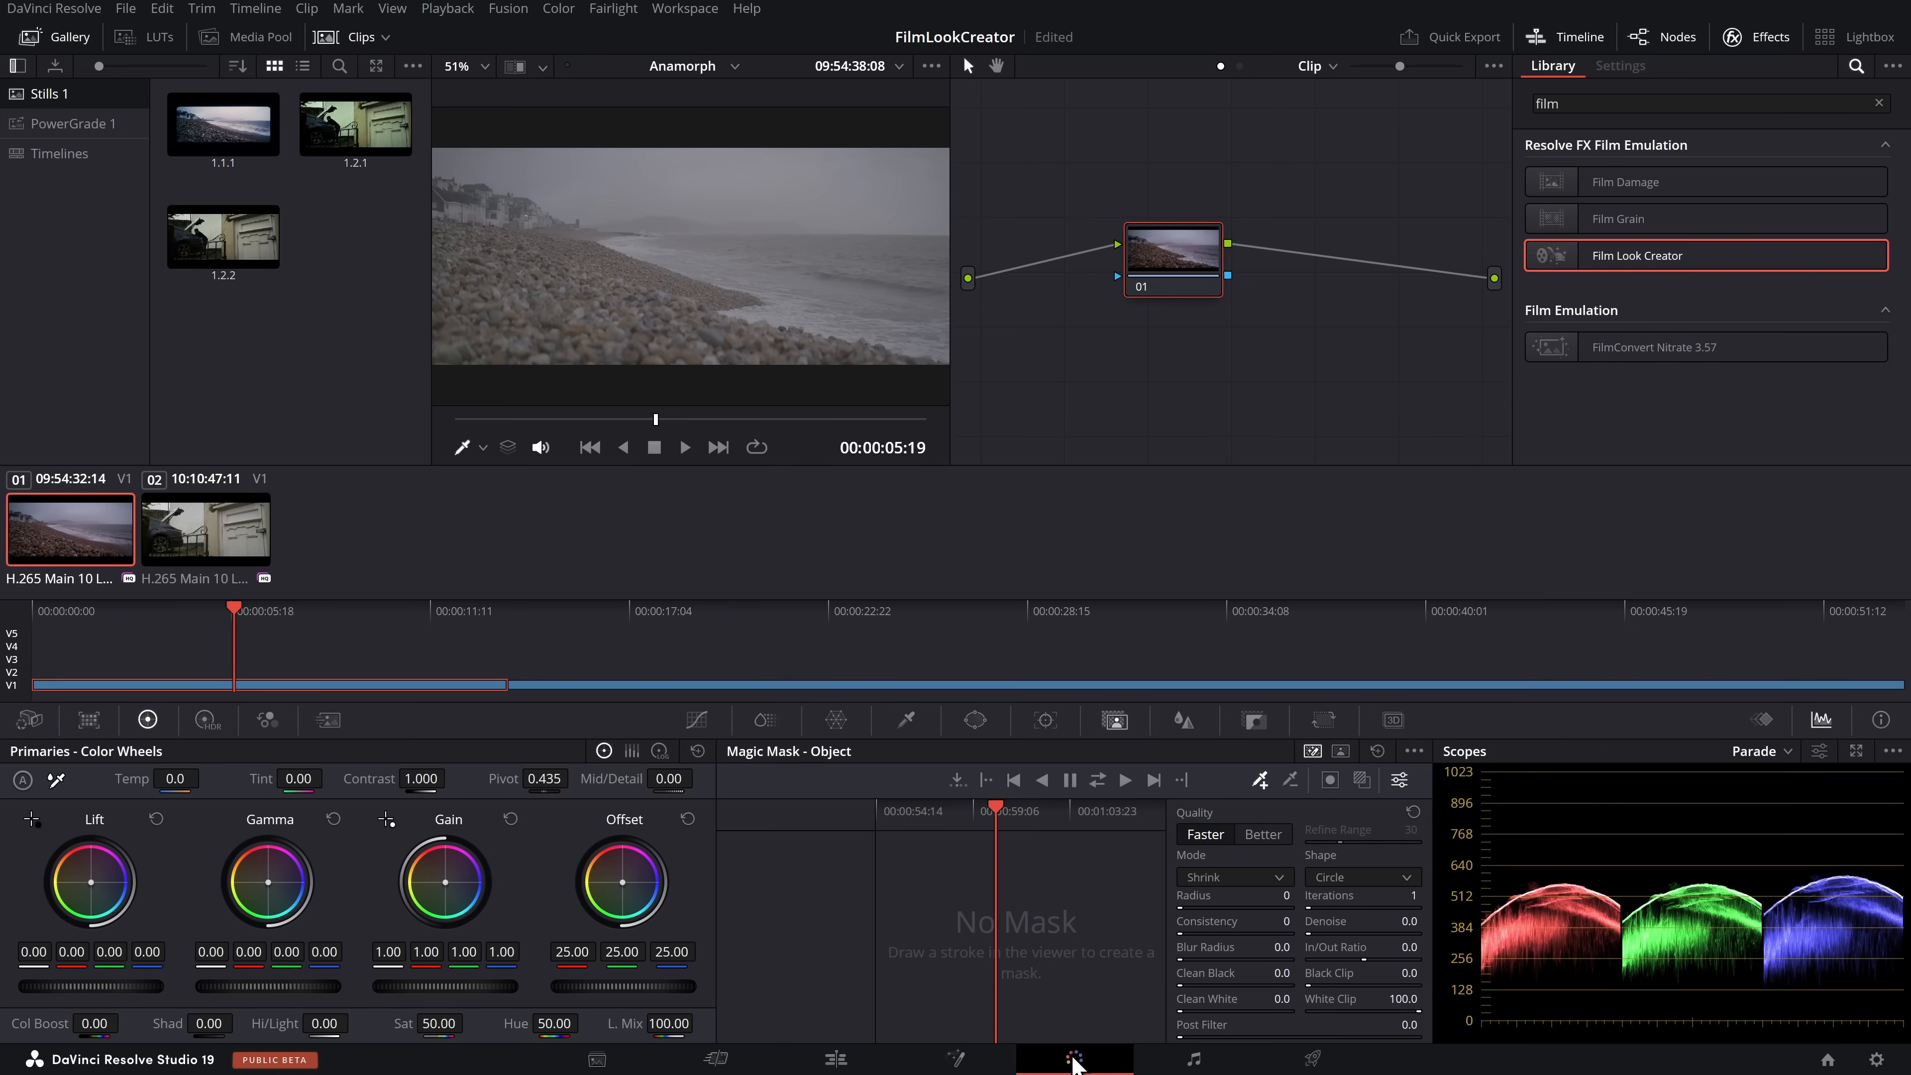
right_click(86, 539)
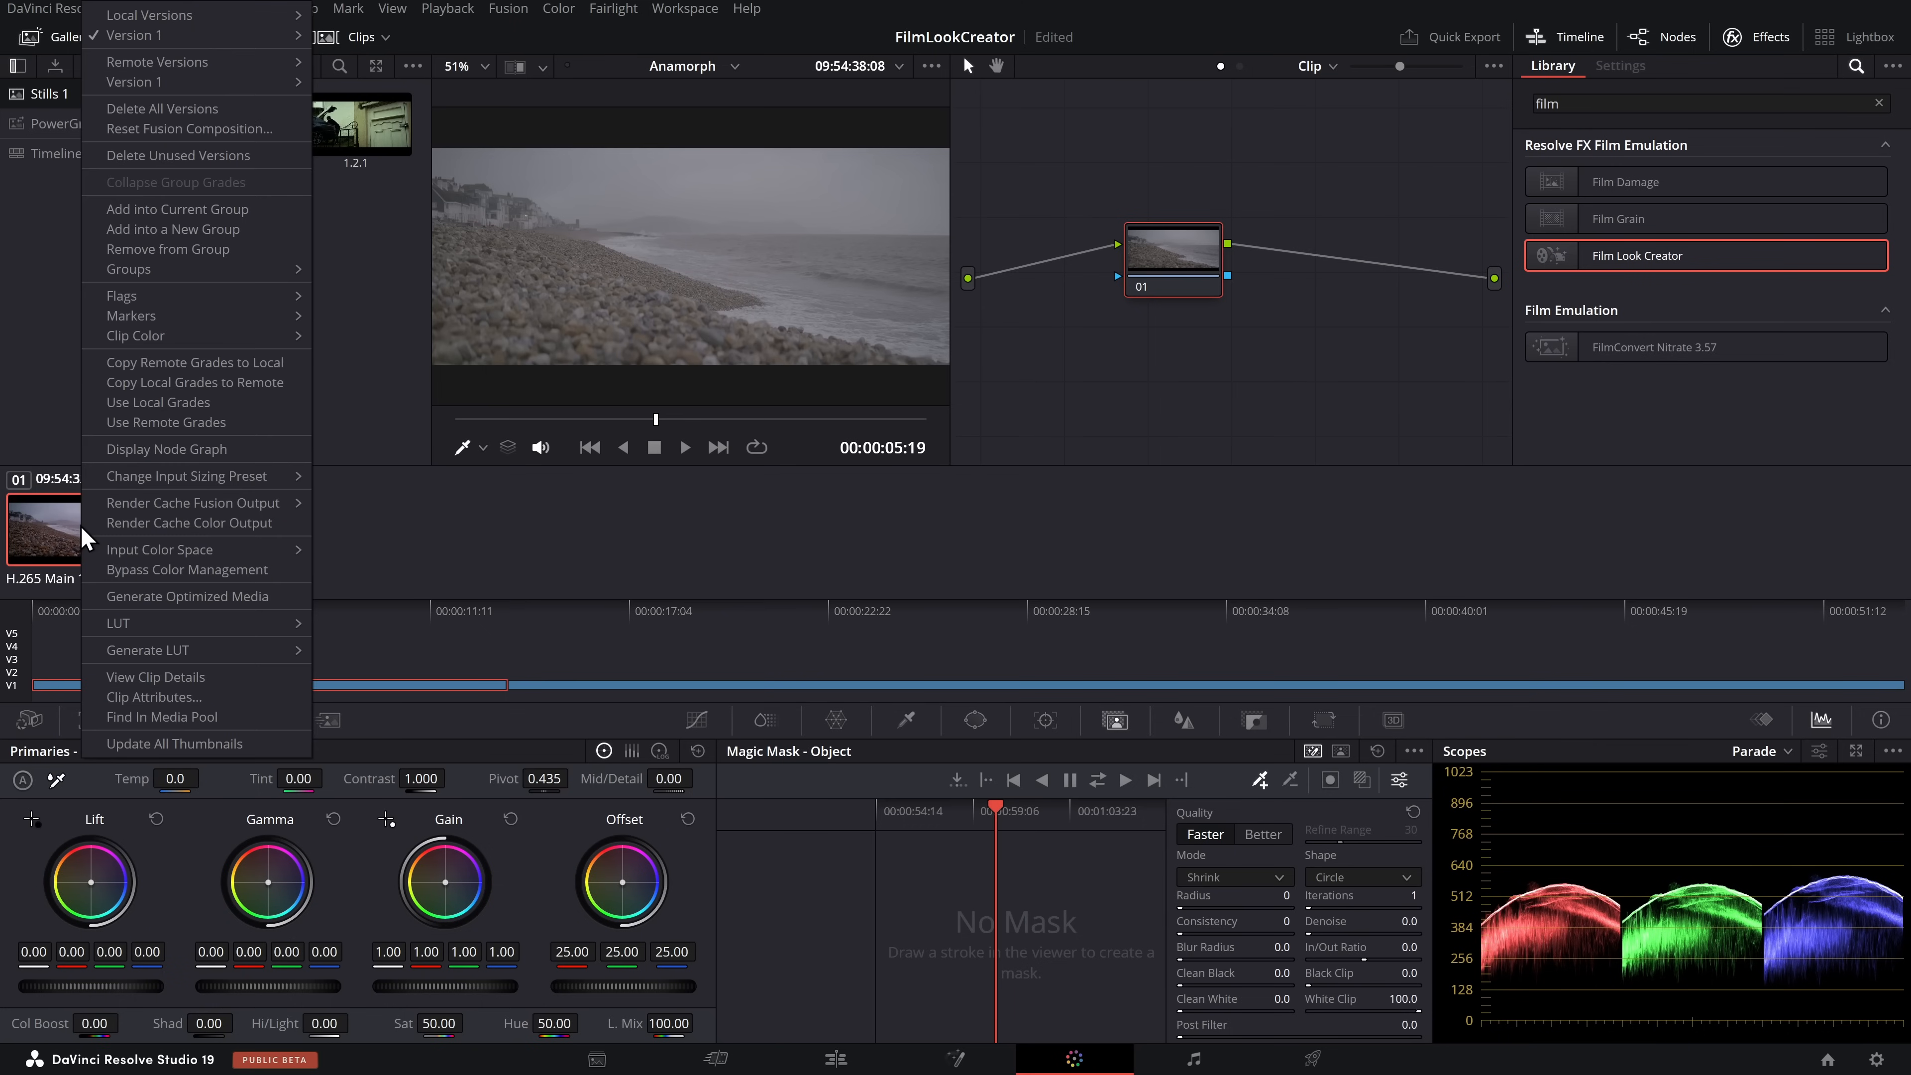
mouse_move(154, 557)
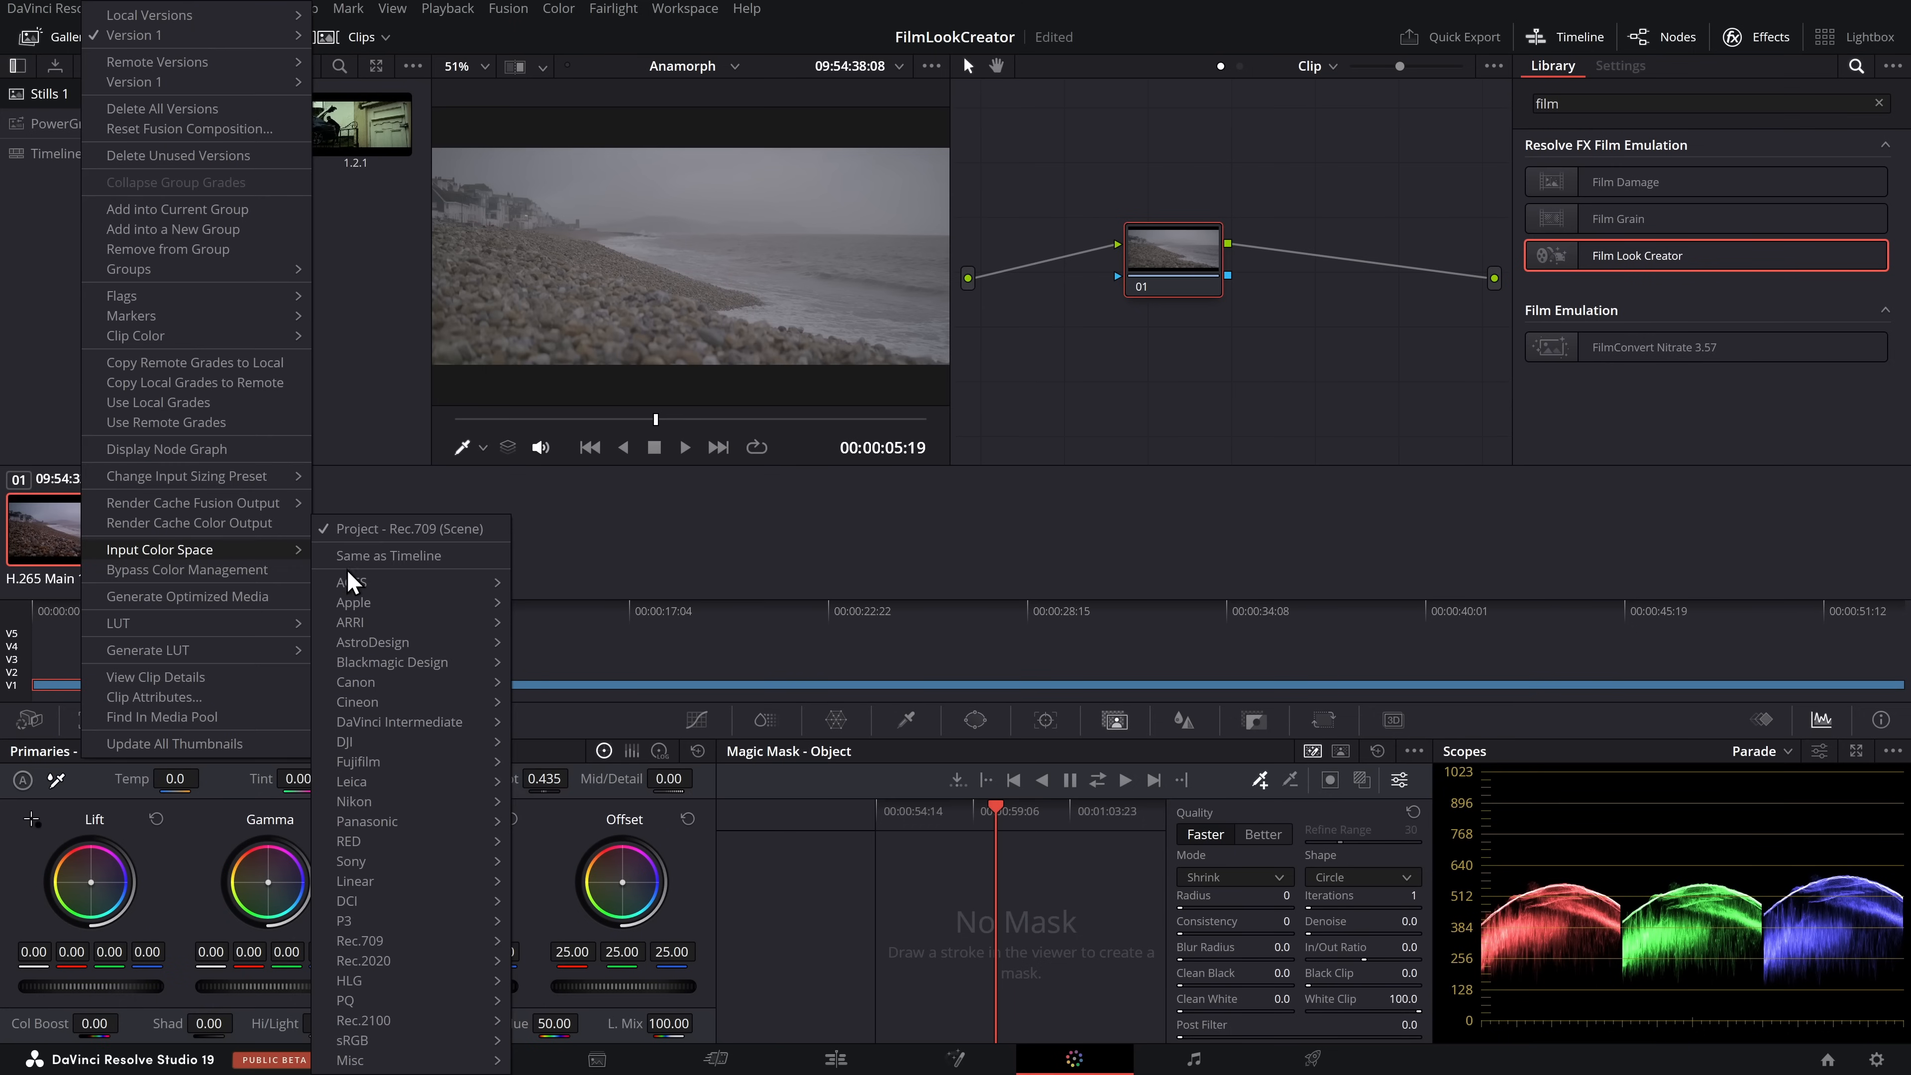
mouse_move(378, 828)
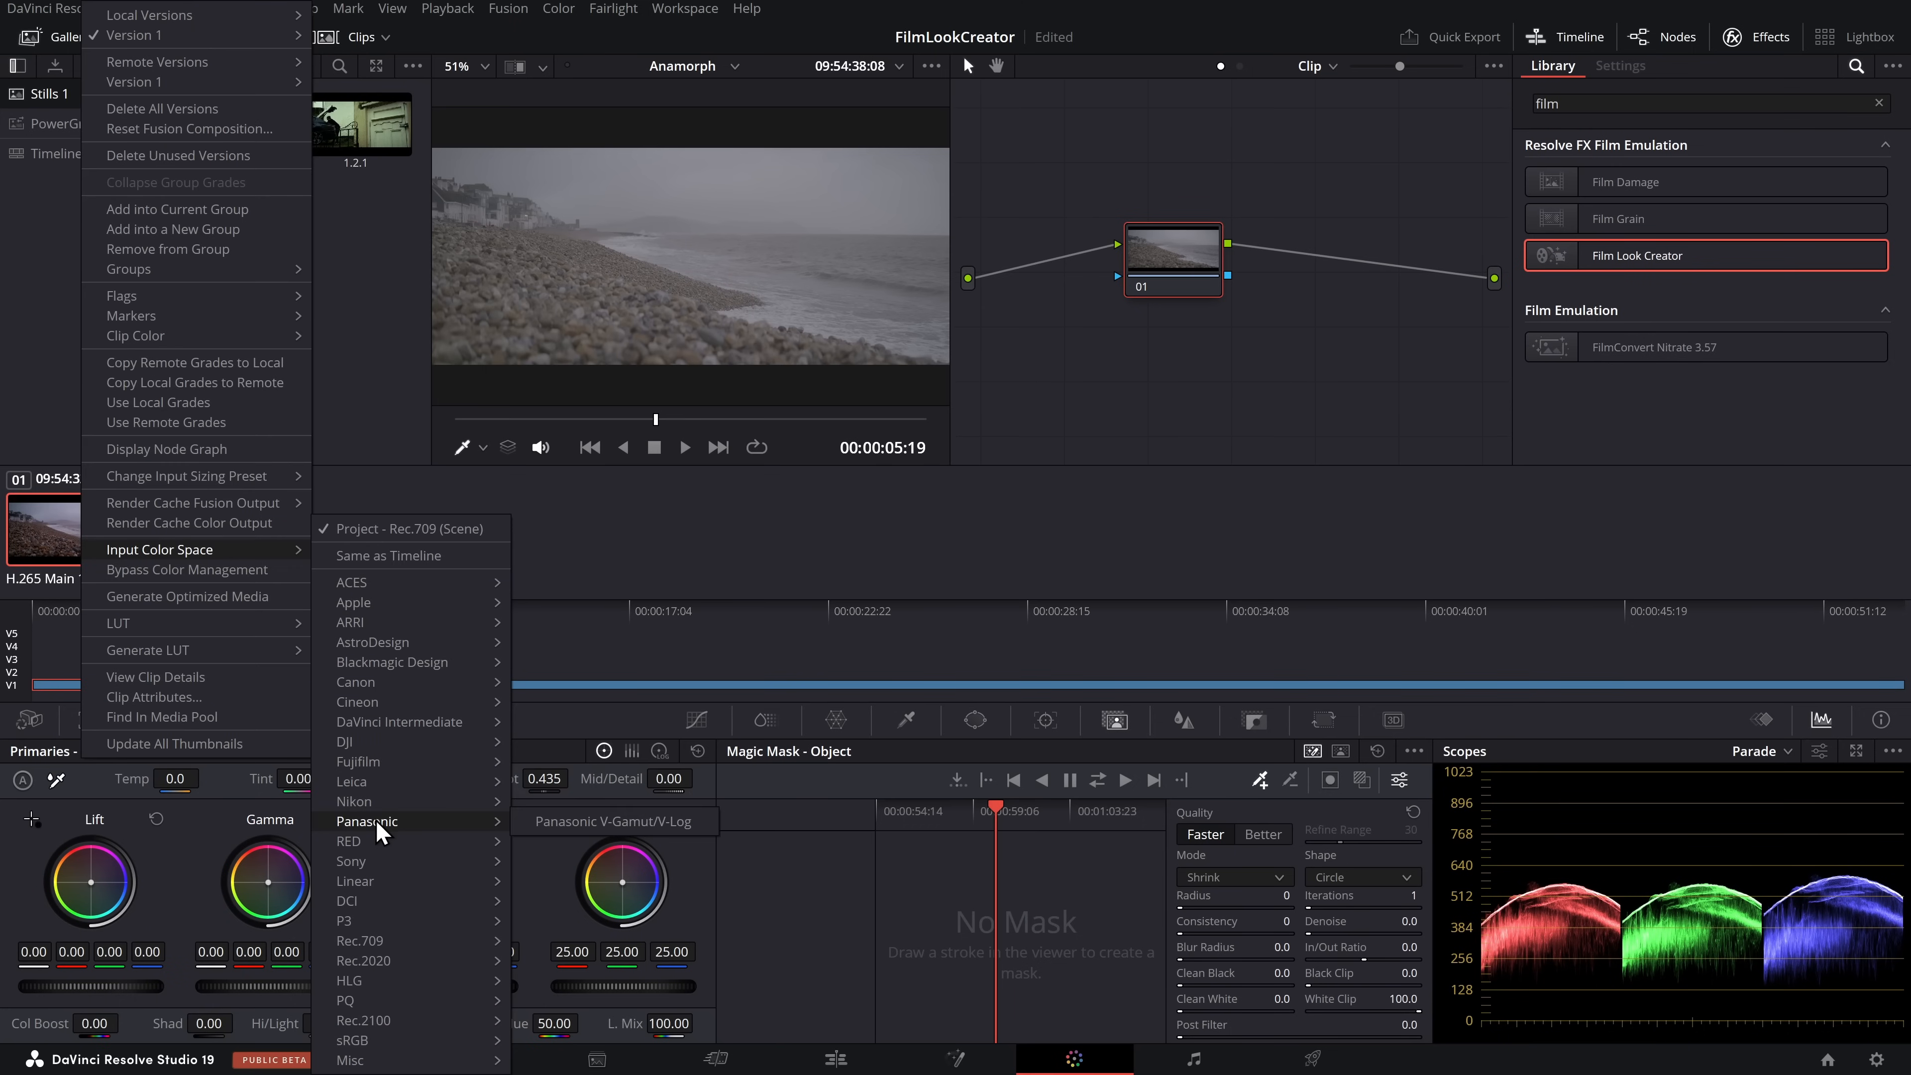
left_click(659, 828)
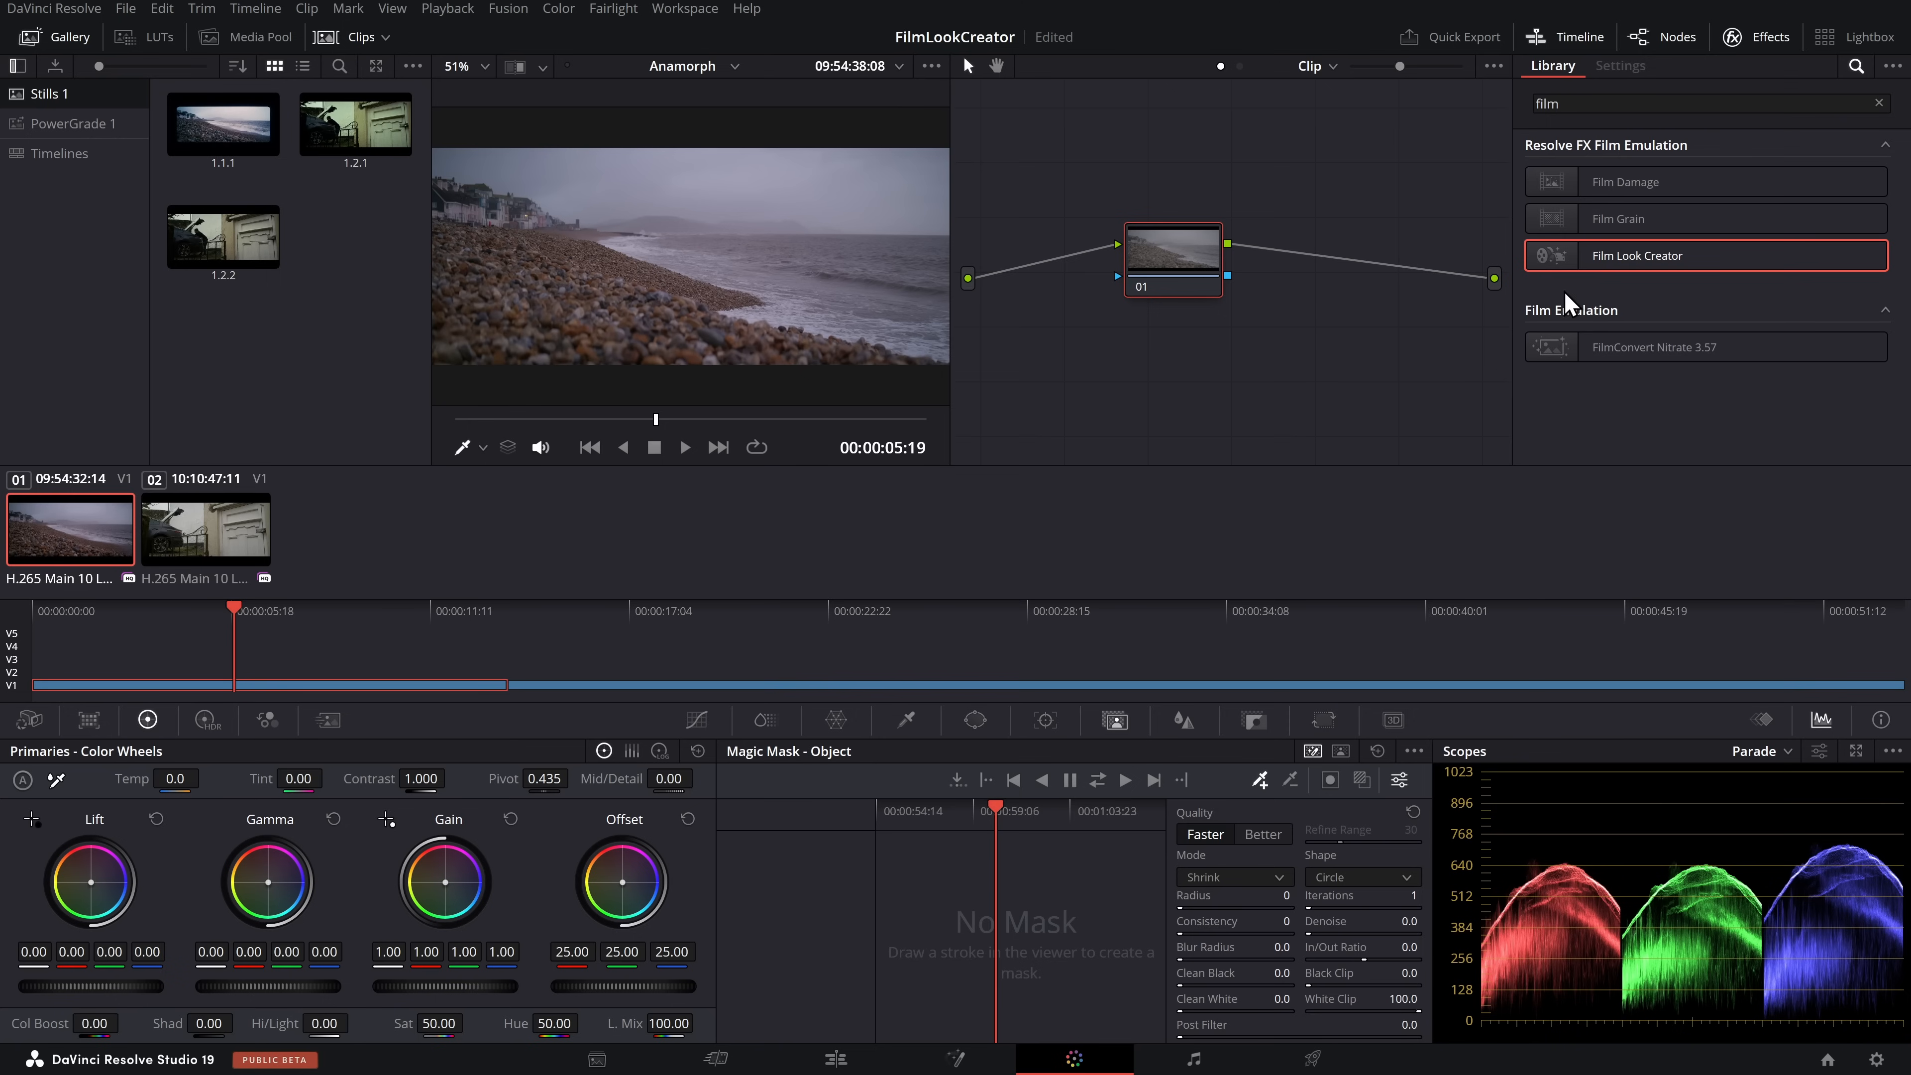
left_click_drag(1173, 245, 1173, 248)
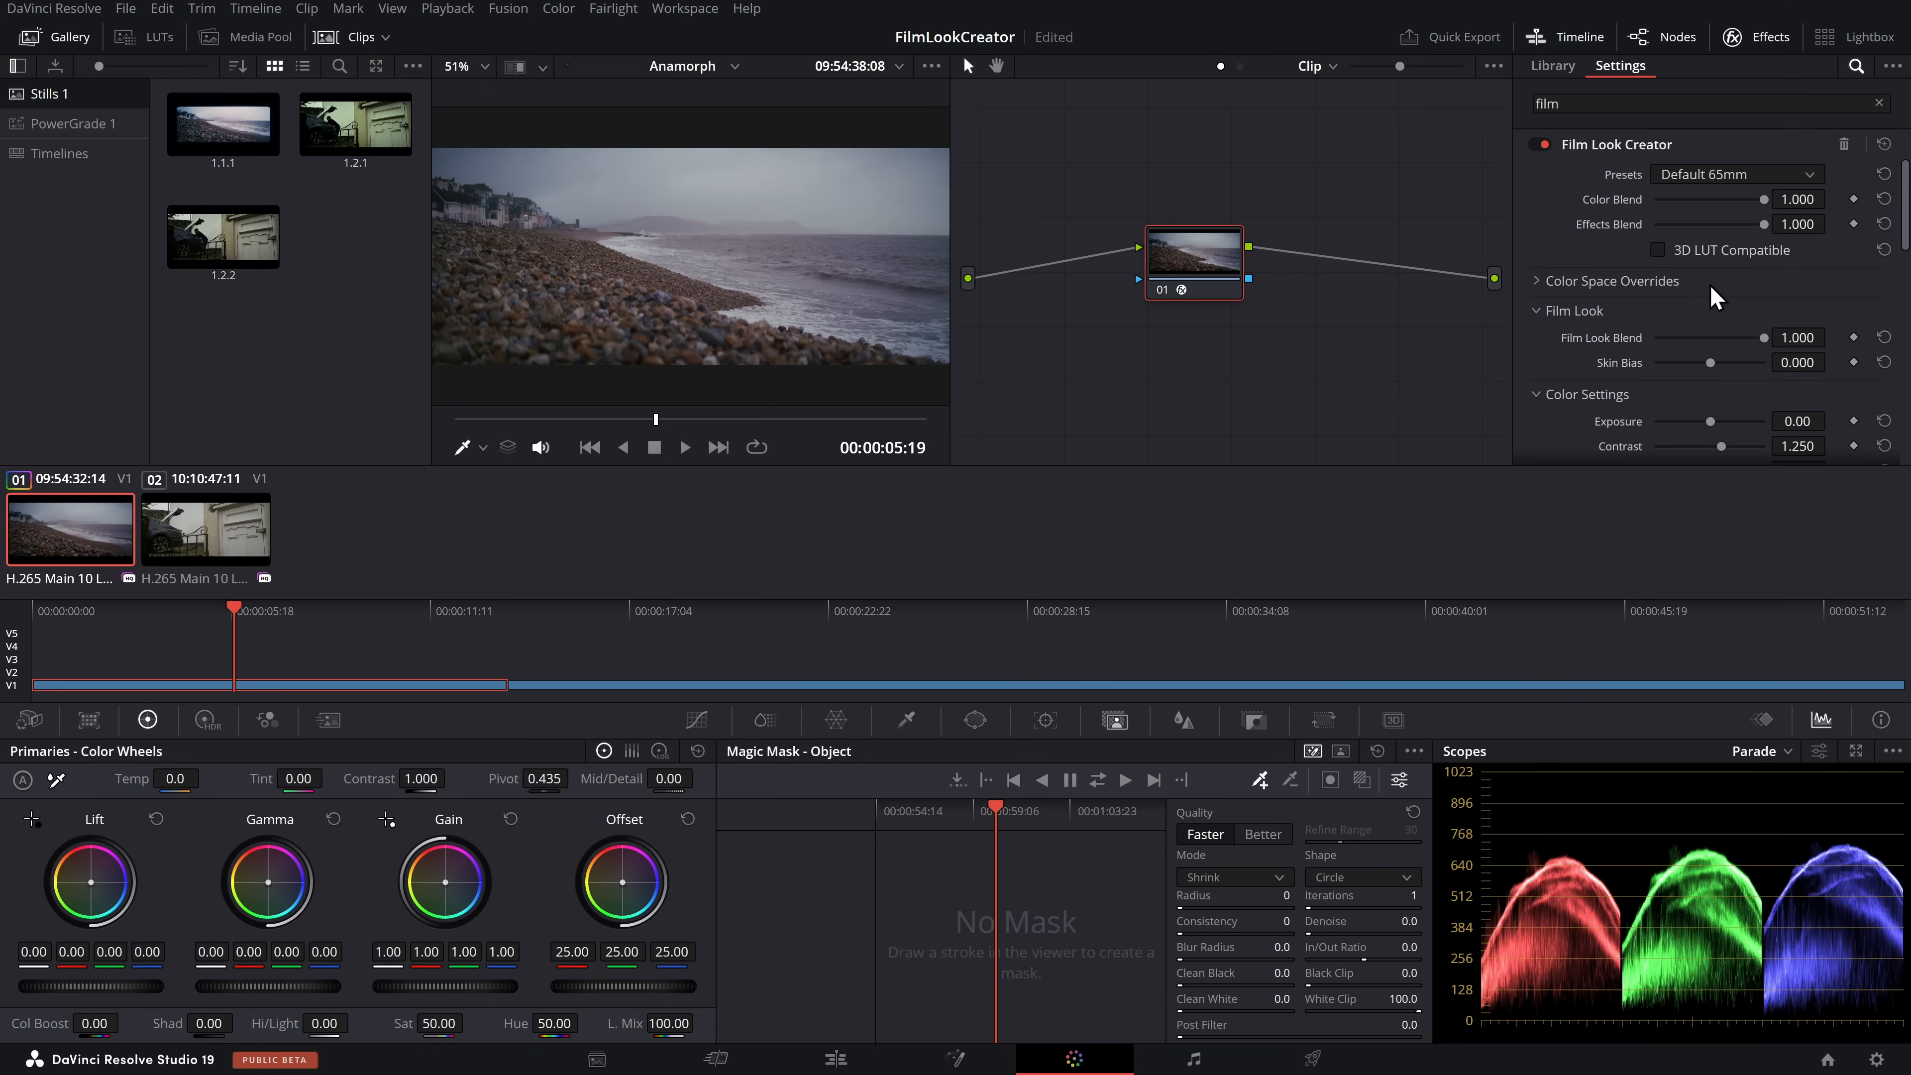
Select the second clip, view its first node's Color Space Transform settings, and move the last node farther from the first
left_click(226, 518)
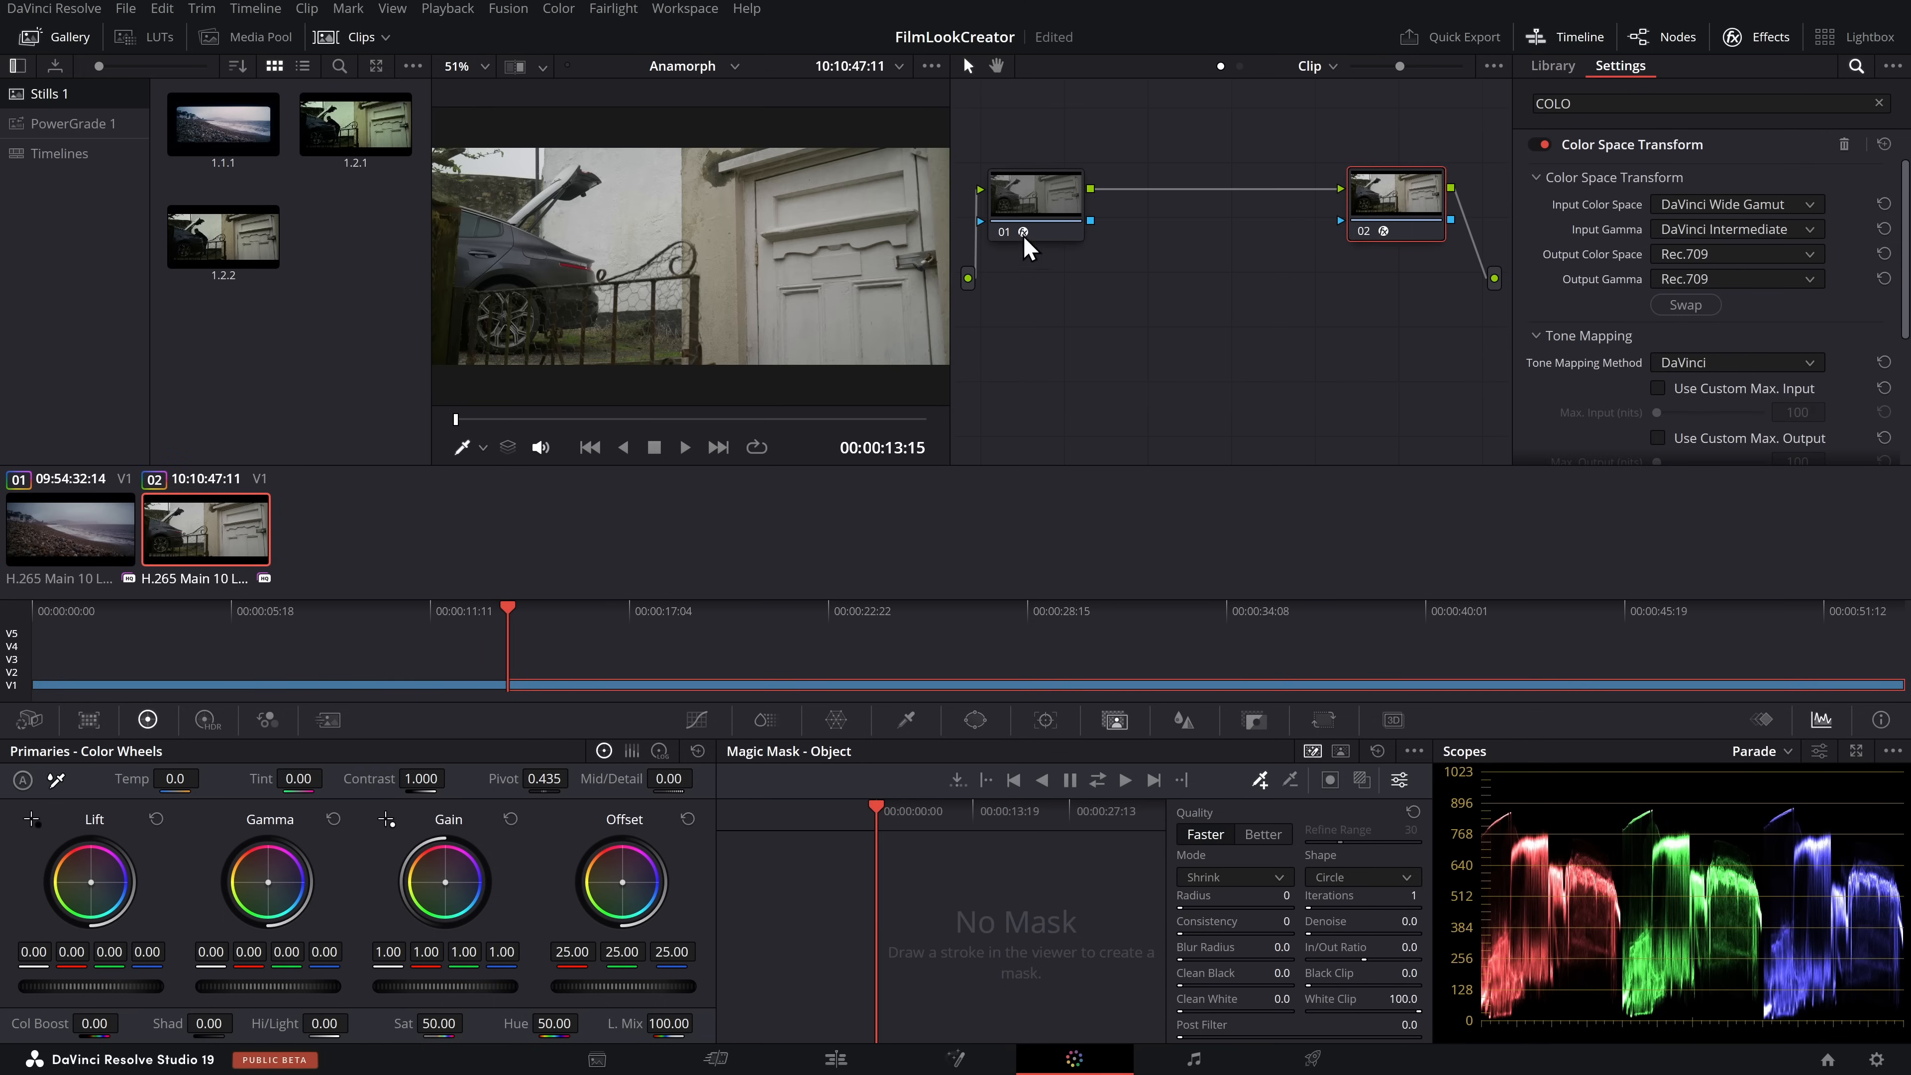
left_click(1025, 245)
left_click_drag(1024, 245, 1013, 241)
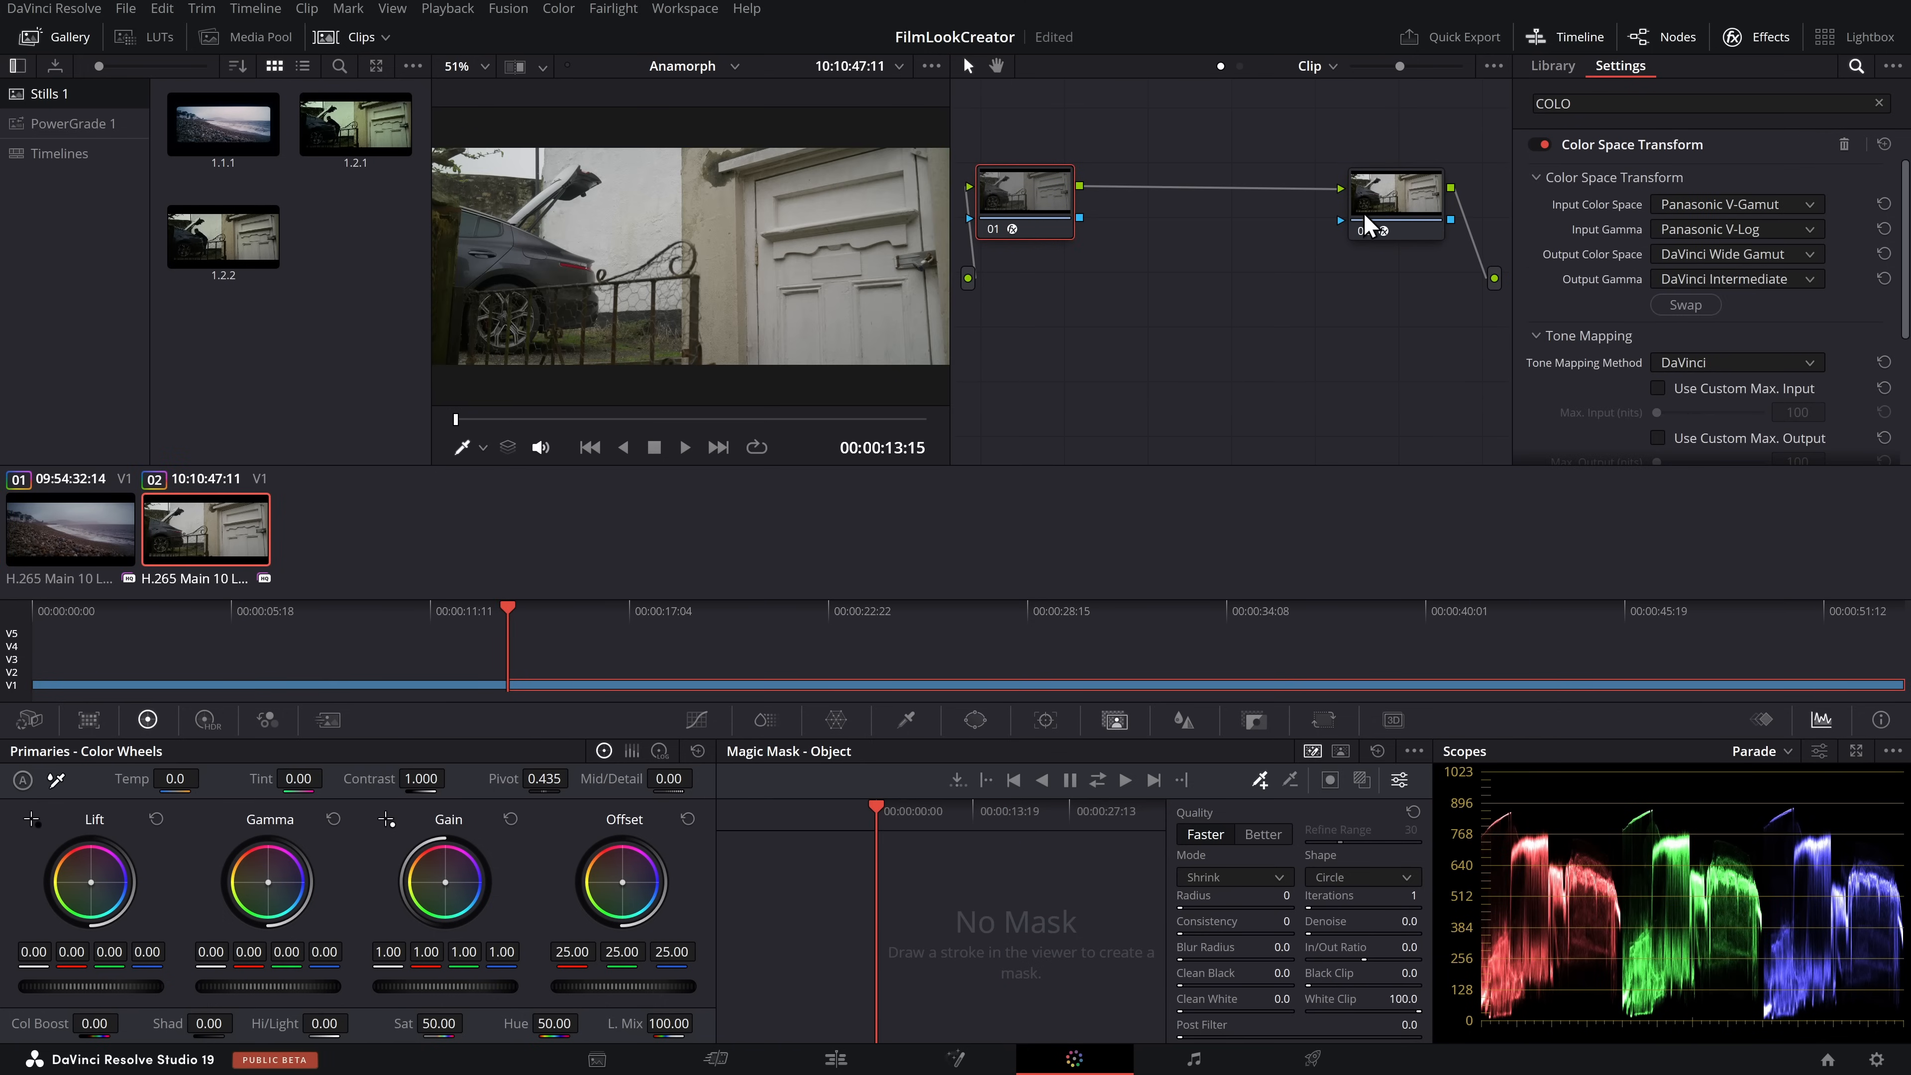
left_click_drag(1367, 224, 1384, 222)
Add a serial node after node 01, between the two Color Space Transform nodes
left_click(1008, 210)
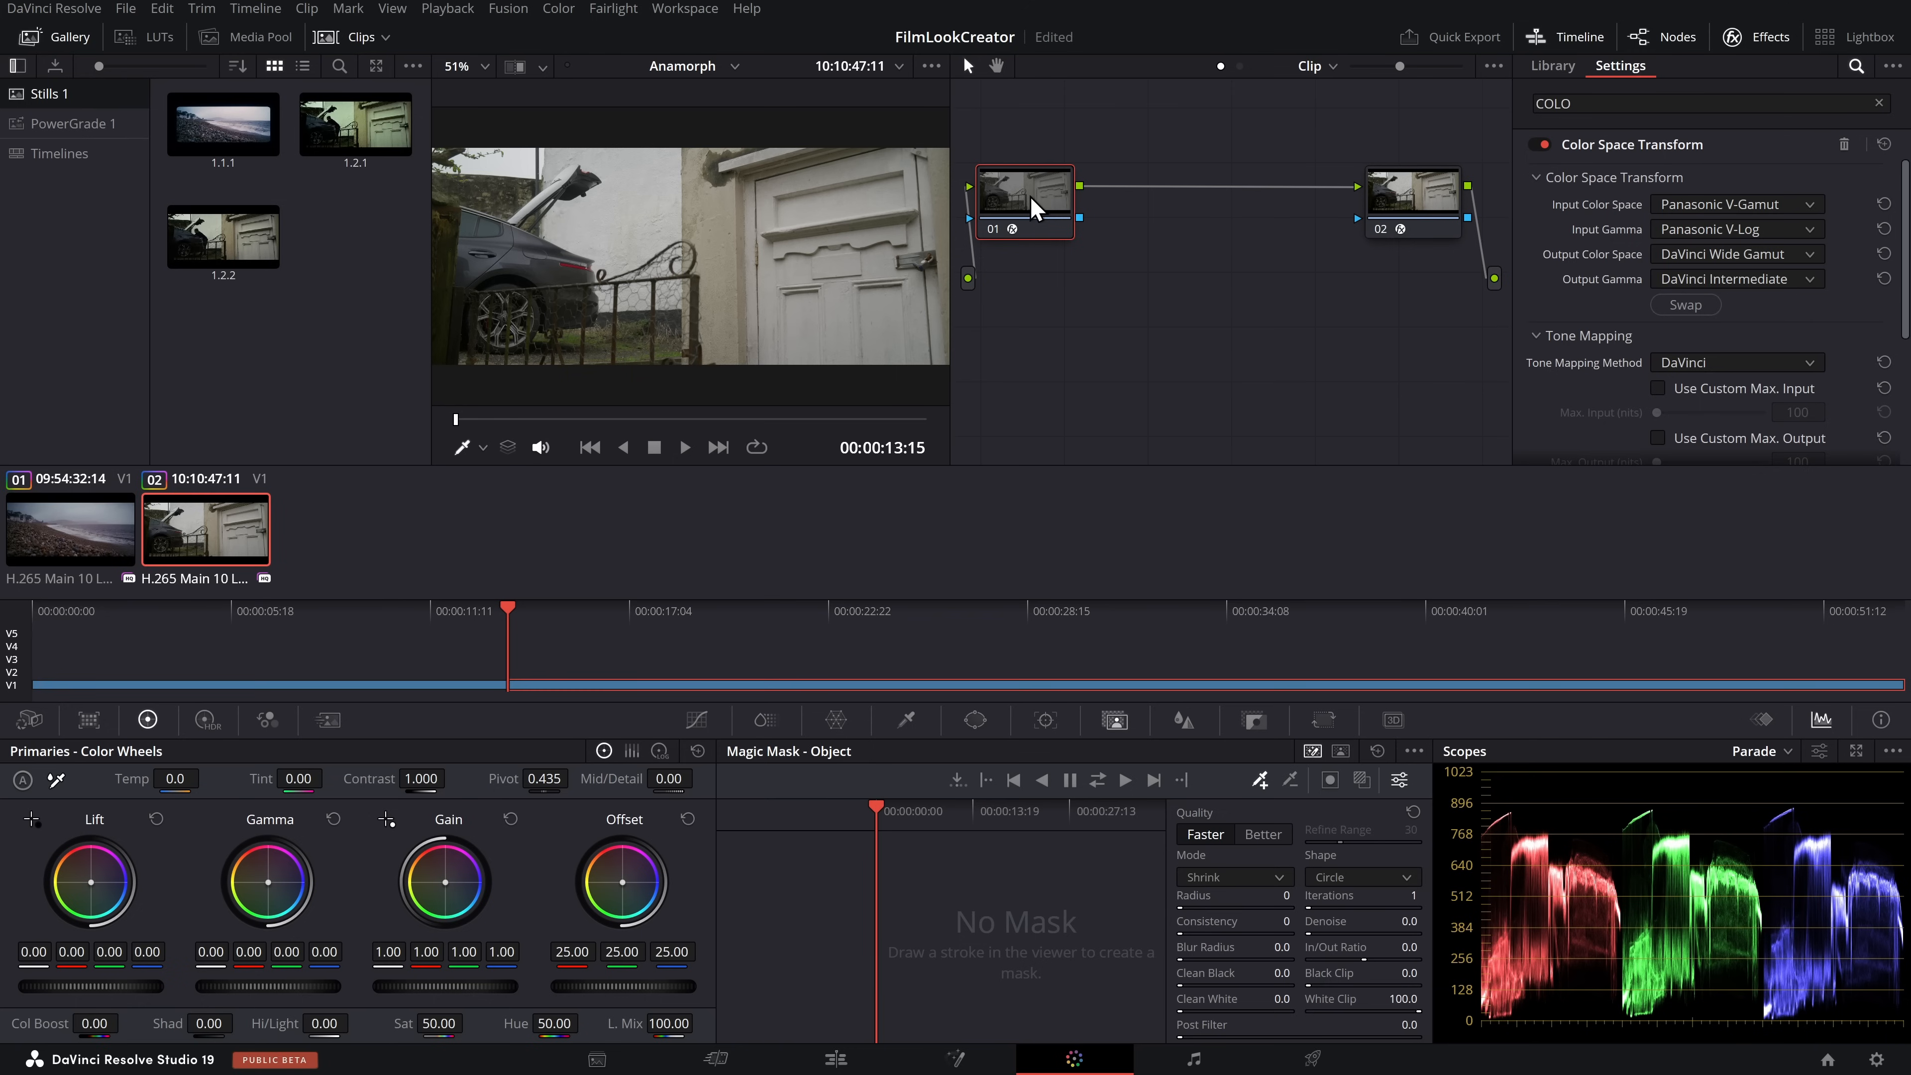
key("alt+s")
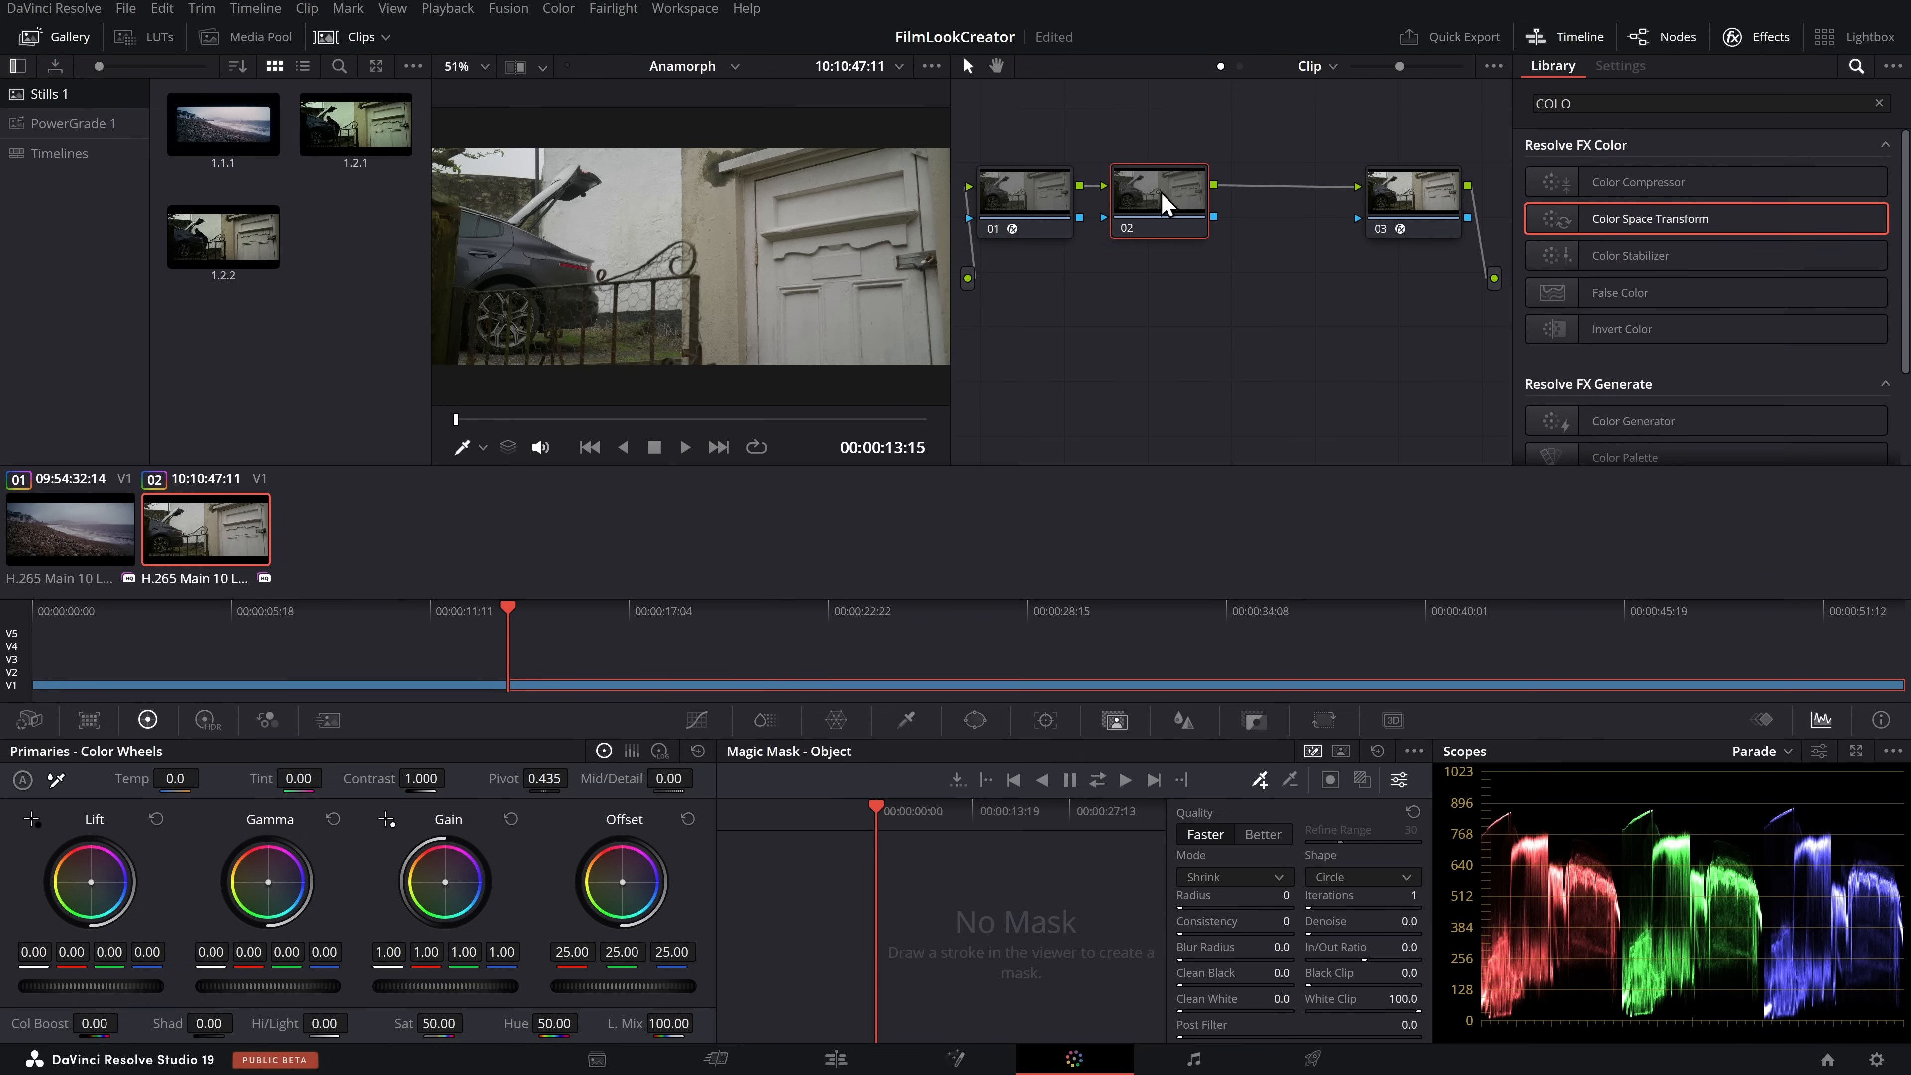
left_click_drag(1165, 203, 1203, 206)
Search the effects for FILM, apply Film Look Creator to the new middle node, and place it close to node 03
double_click(1555, 107)
type("Fl")
type("LM")
left_click_drag(1684, 260, 1292, 215)
left_click_drag(1123, 157, 1185, 237)
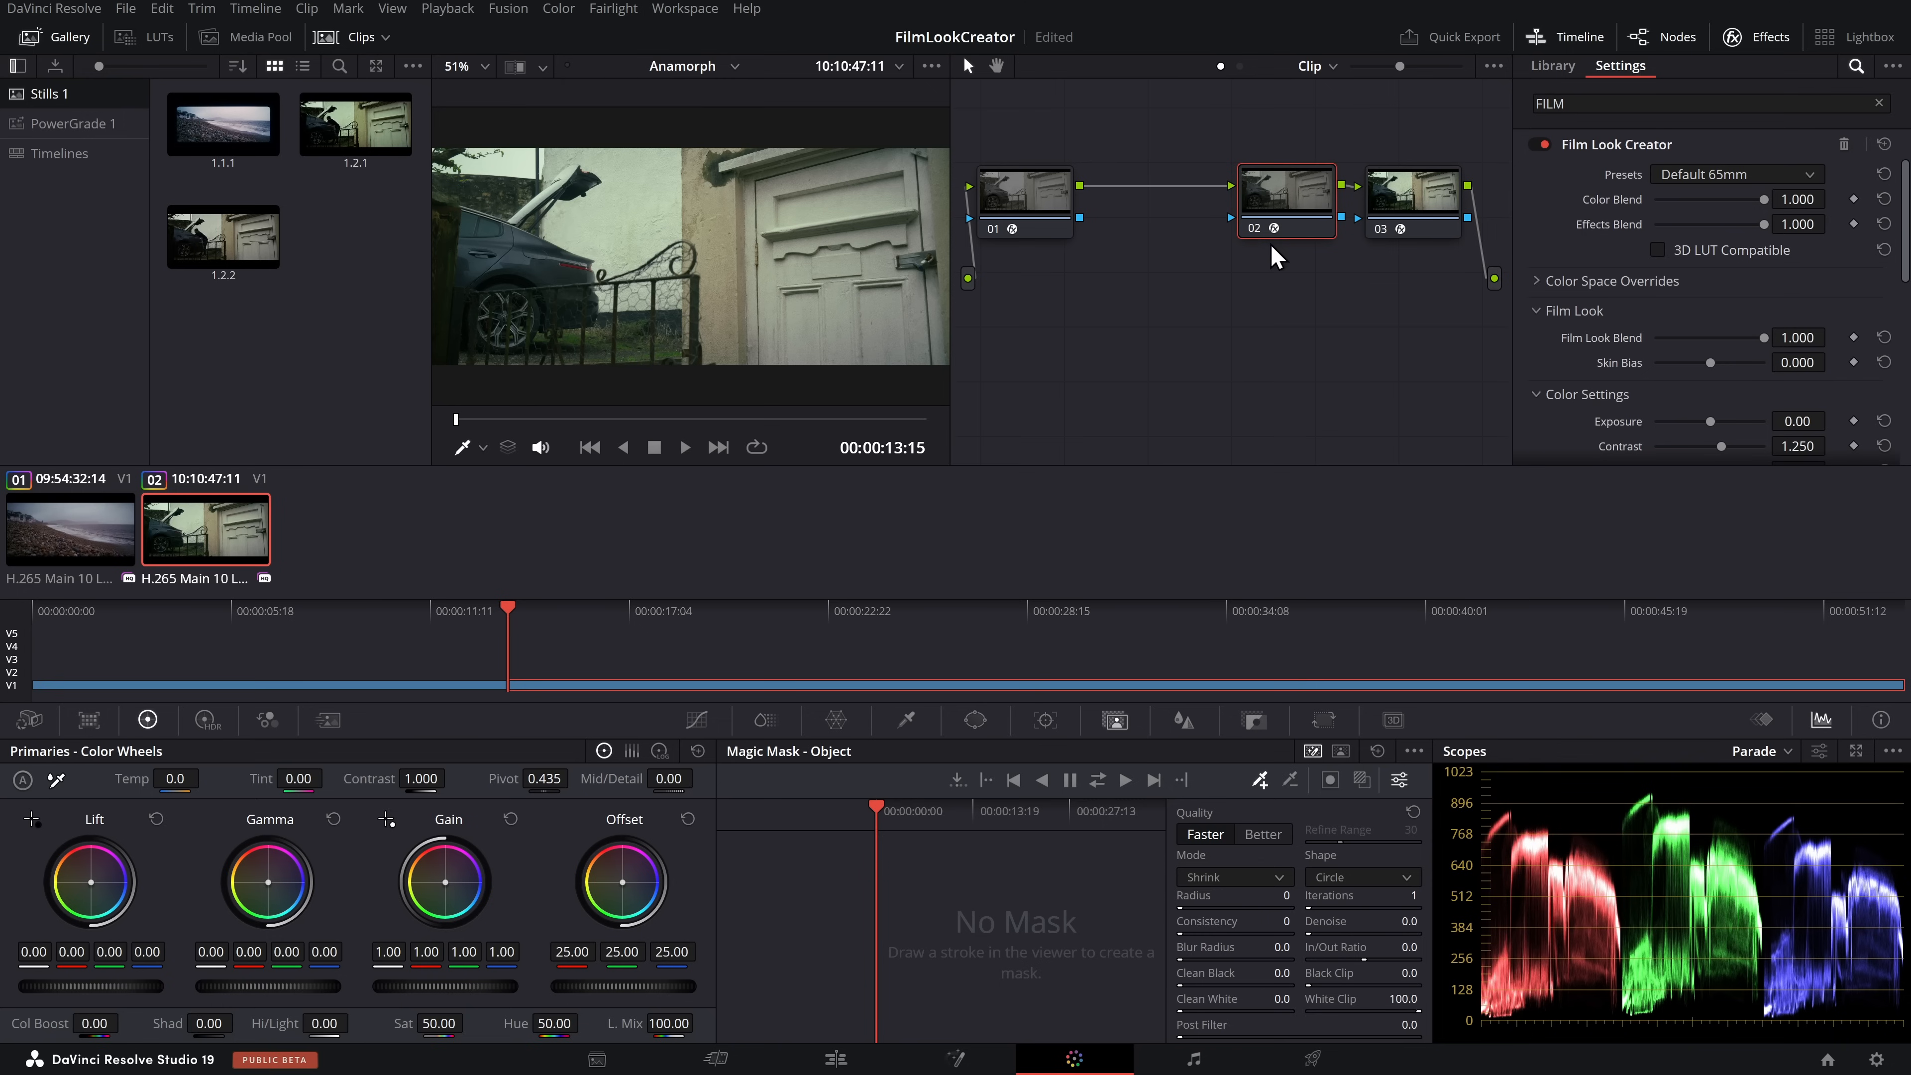
left_click_drag(1114, 147, 1173, 240)
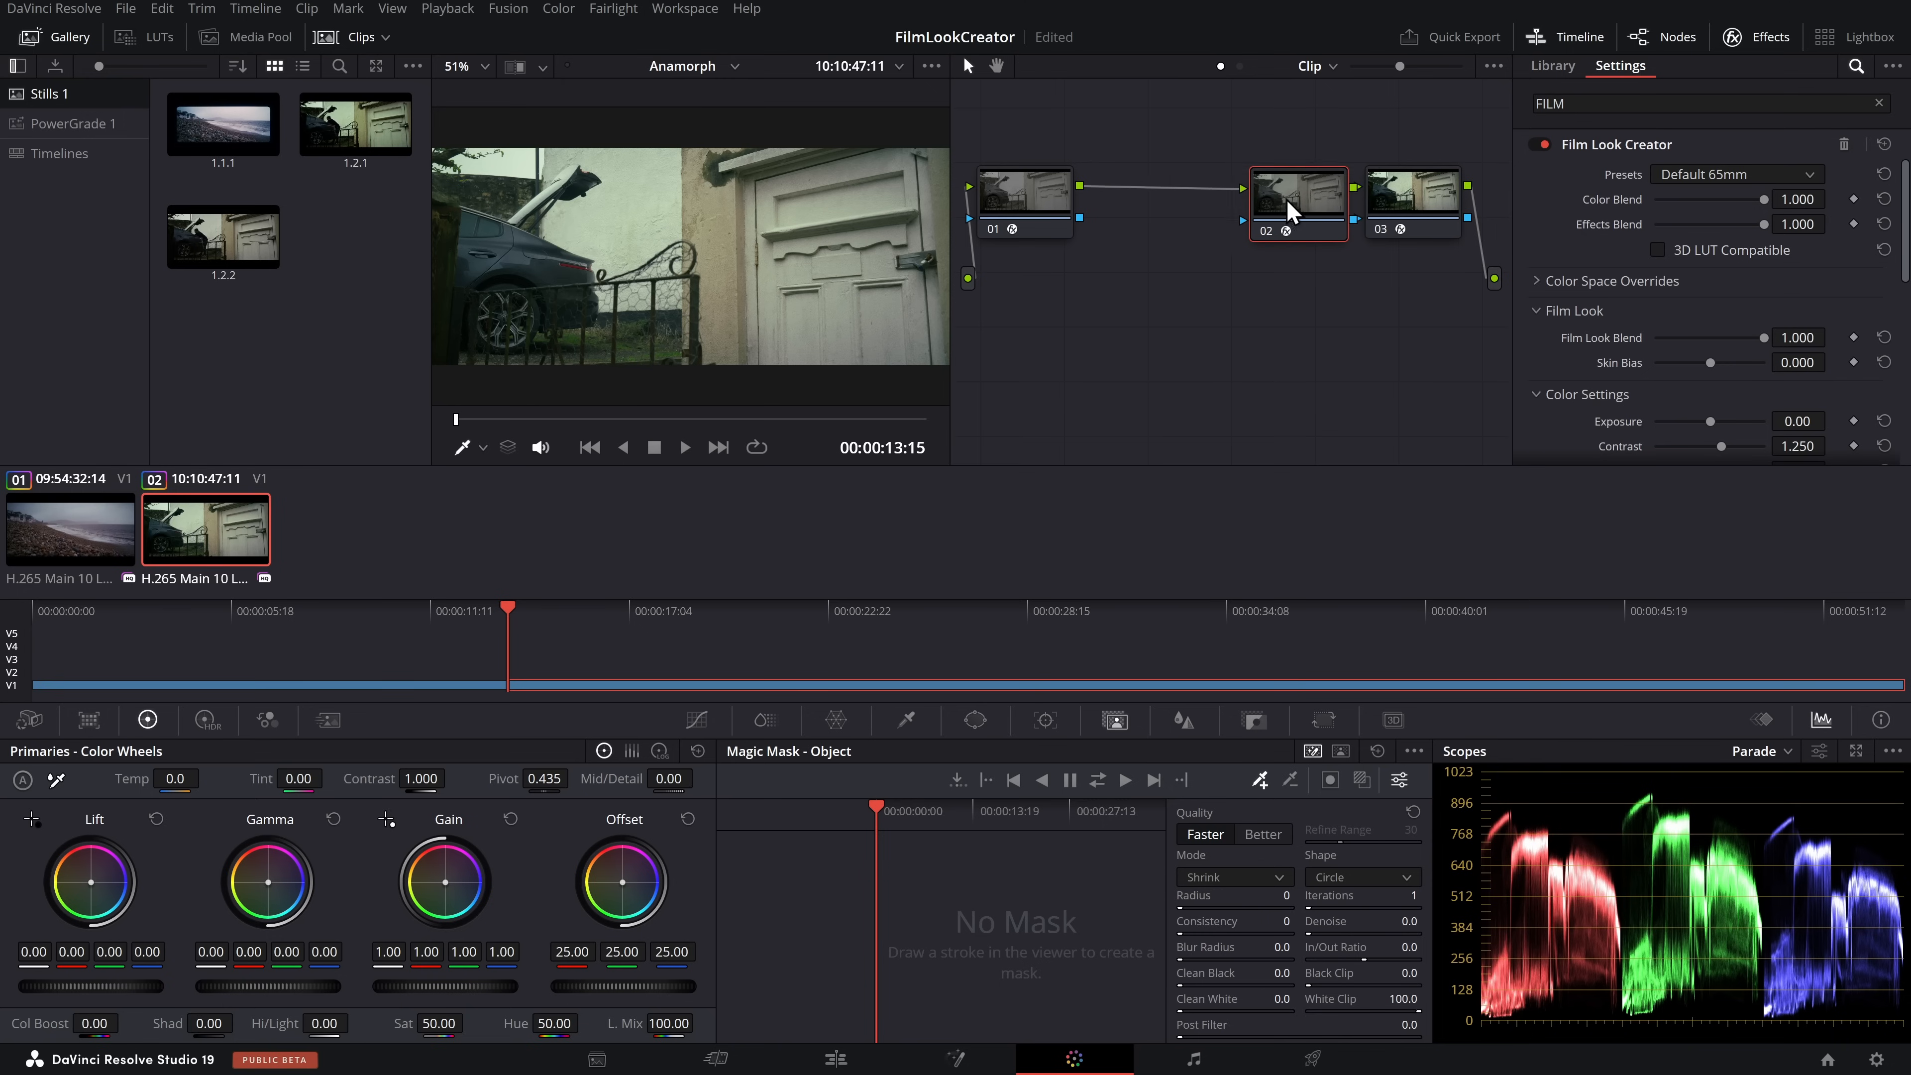
Compare node 03's Color Space Transform settings with the Color Space Overrides of Film Look Creator on node 02
left_click_drag(1430, 204, 1440, 198)
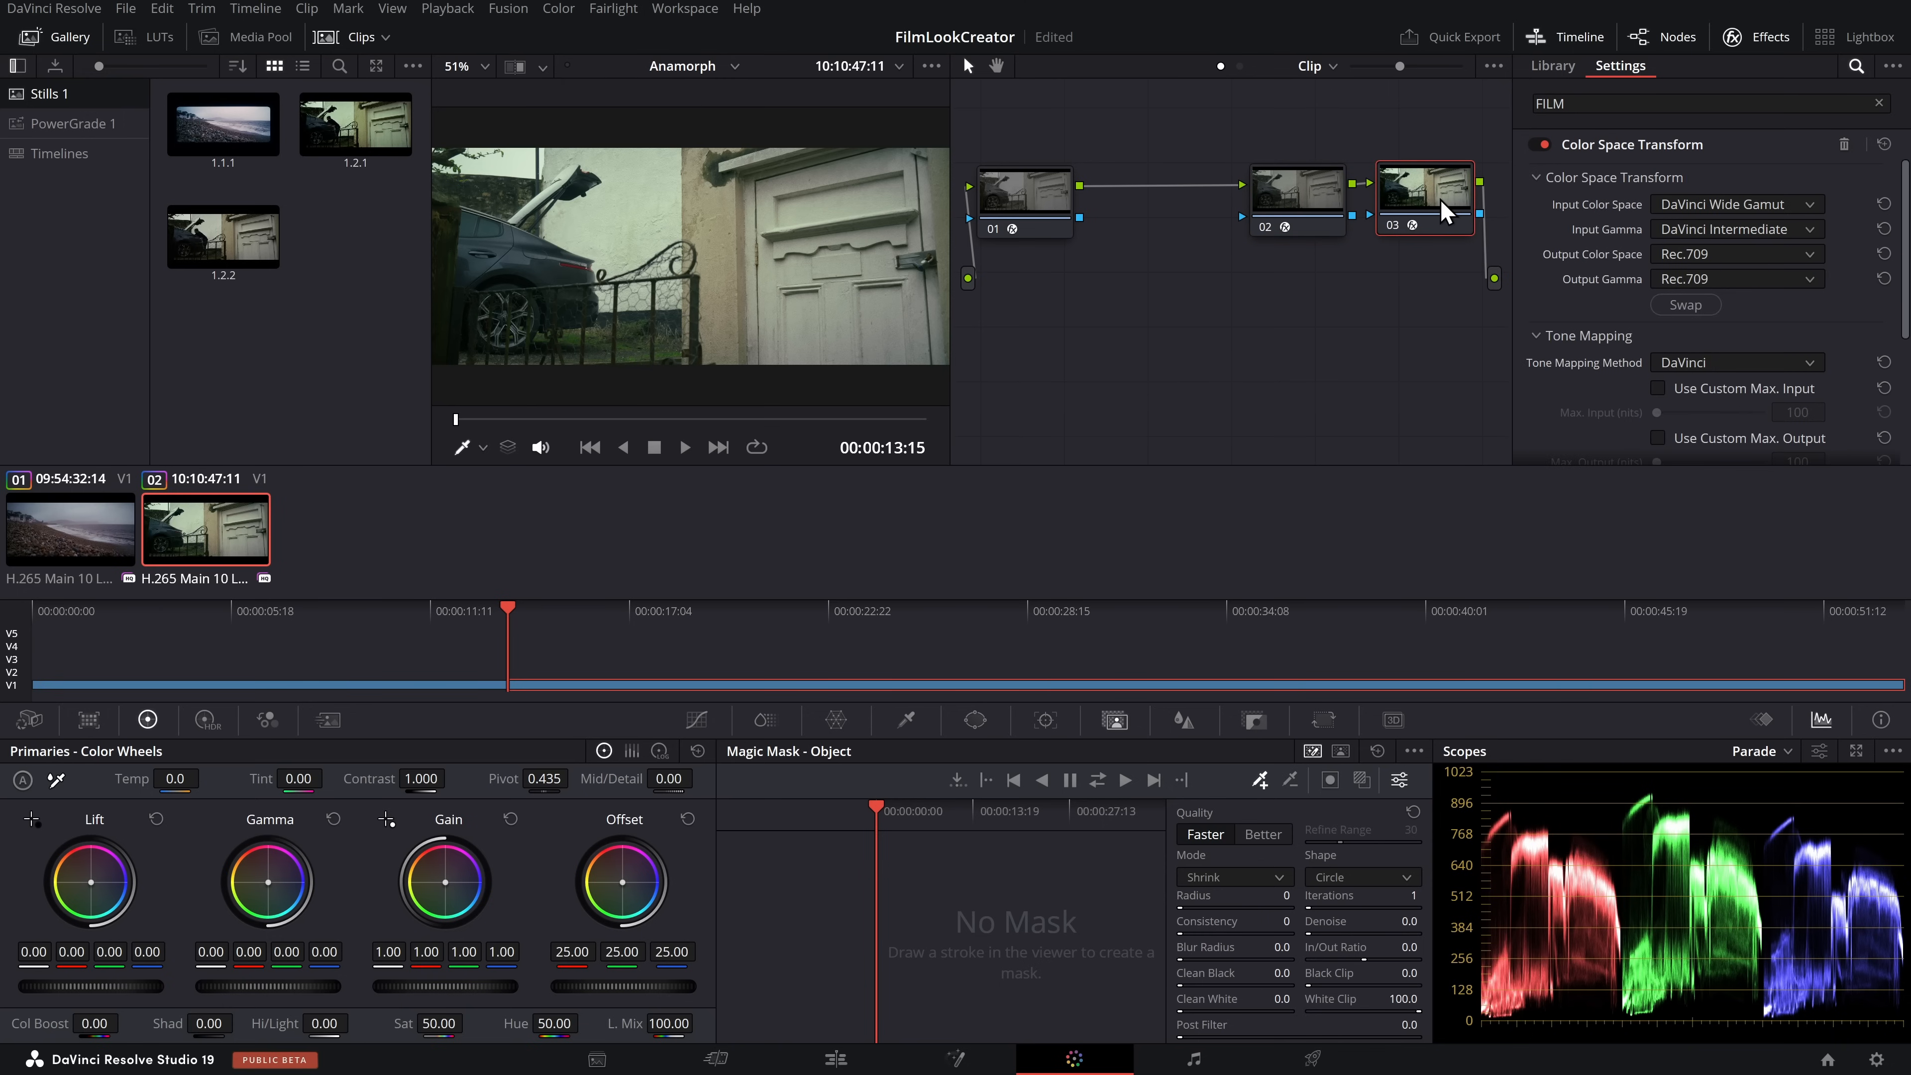
left_click(1288, 188)
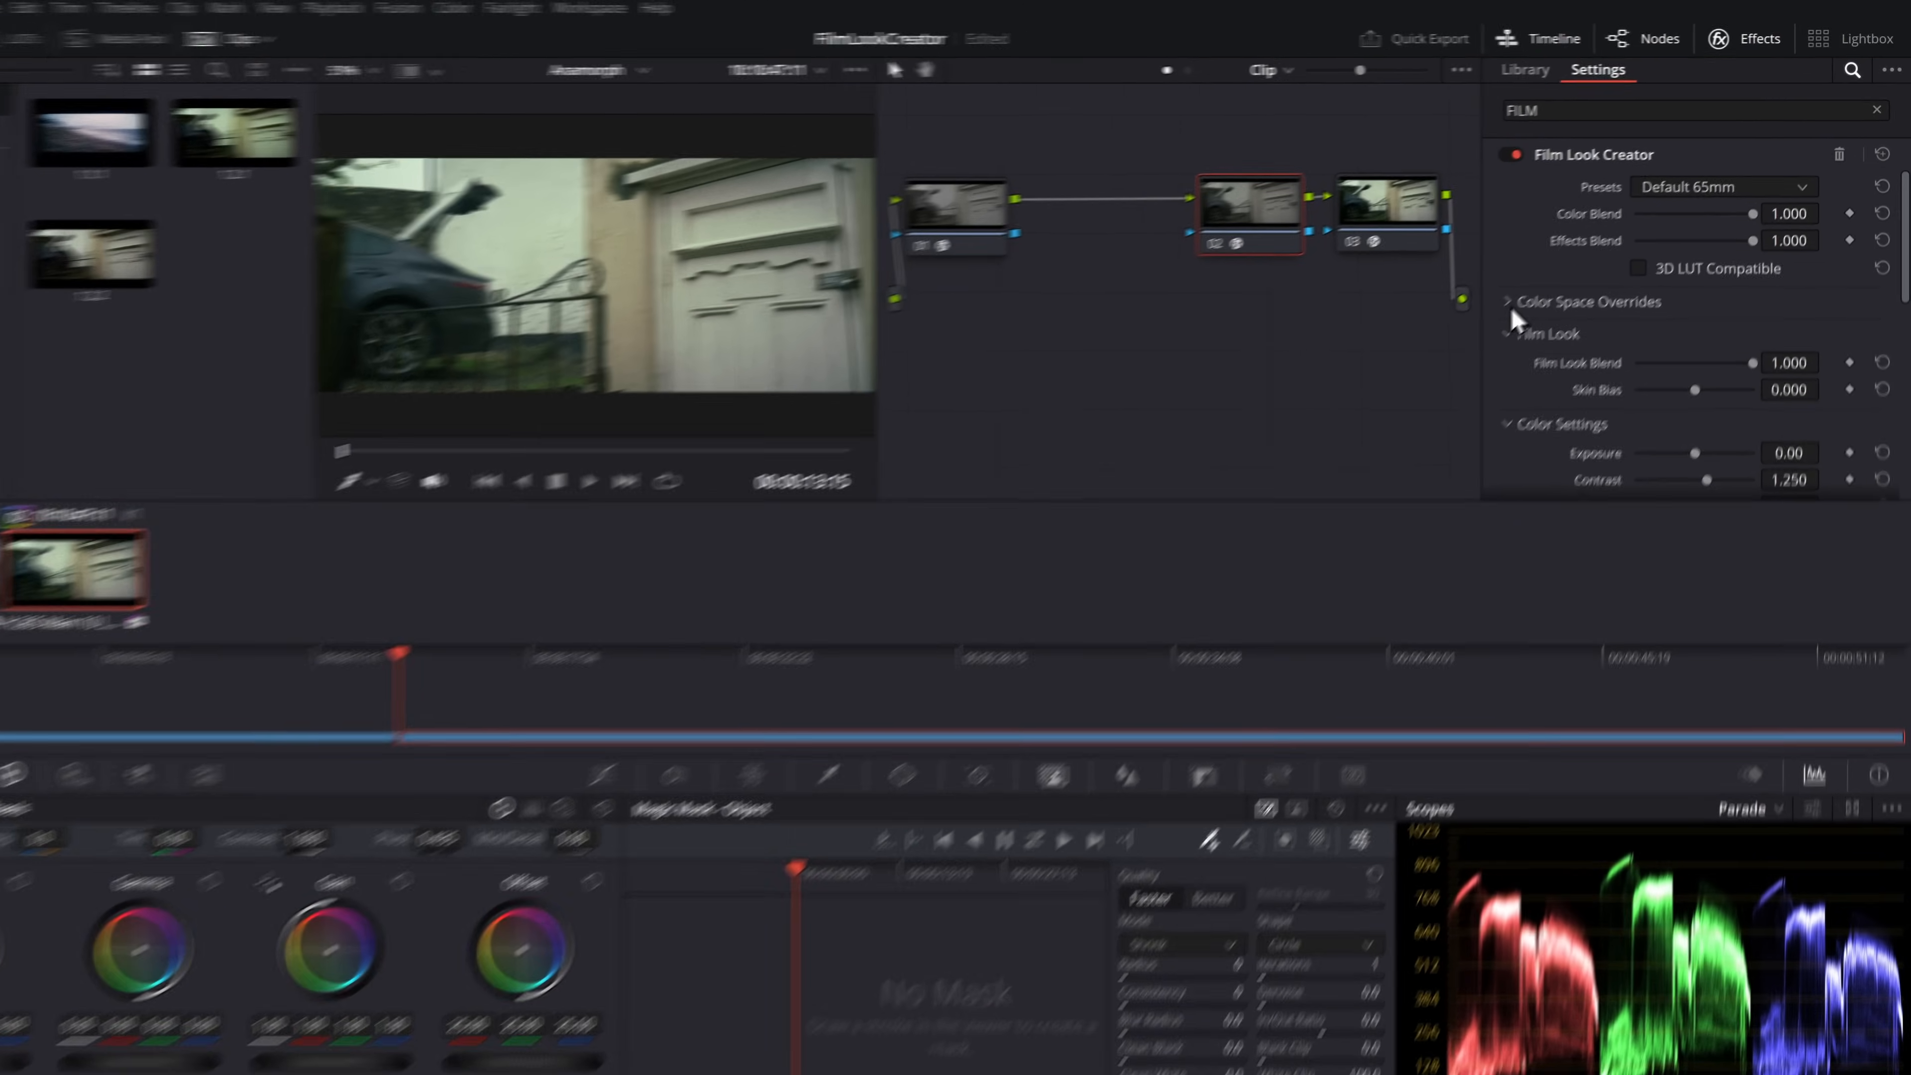
left_click(1565, 281)
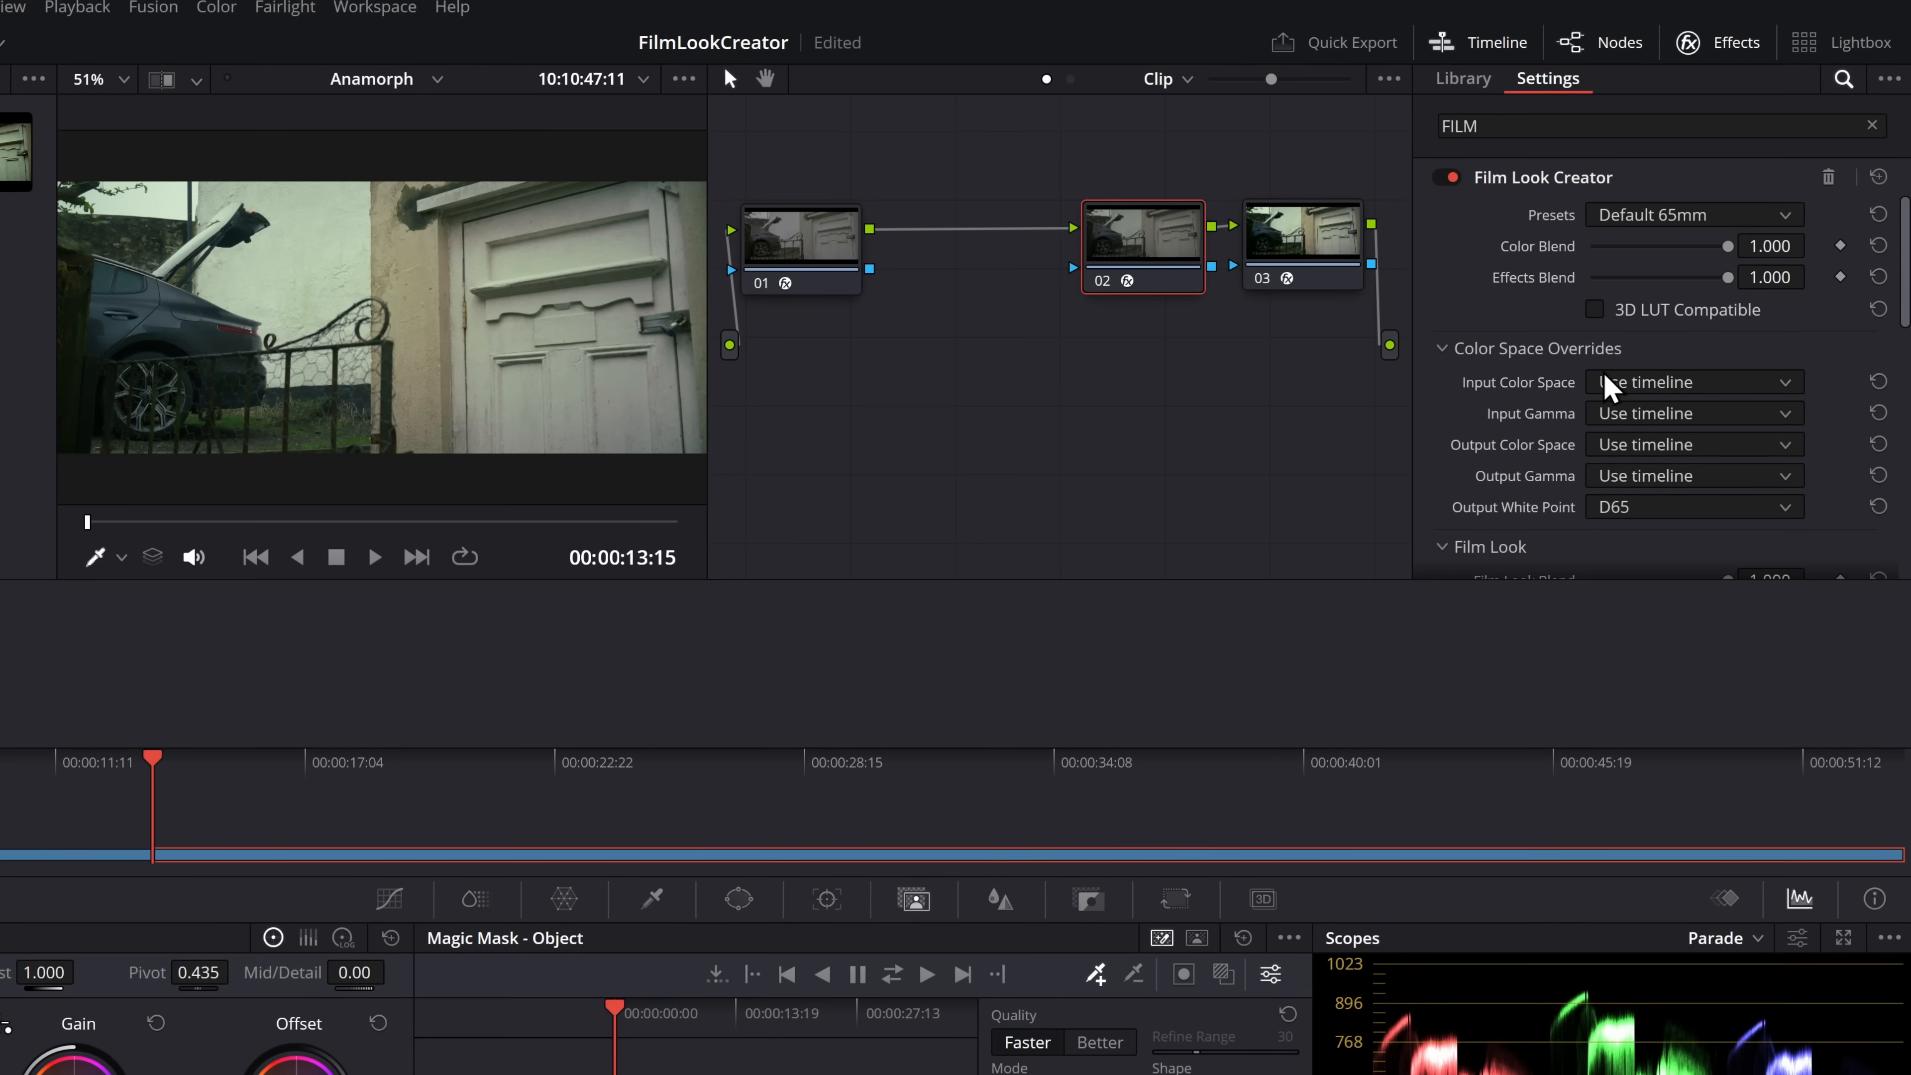
left_click(1294, 248)
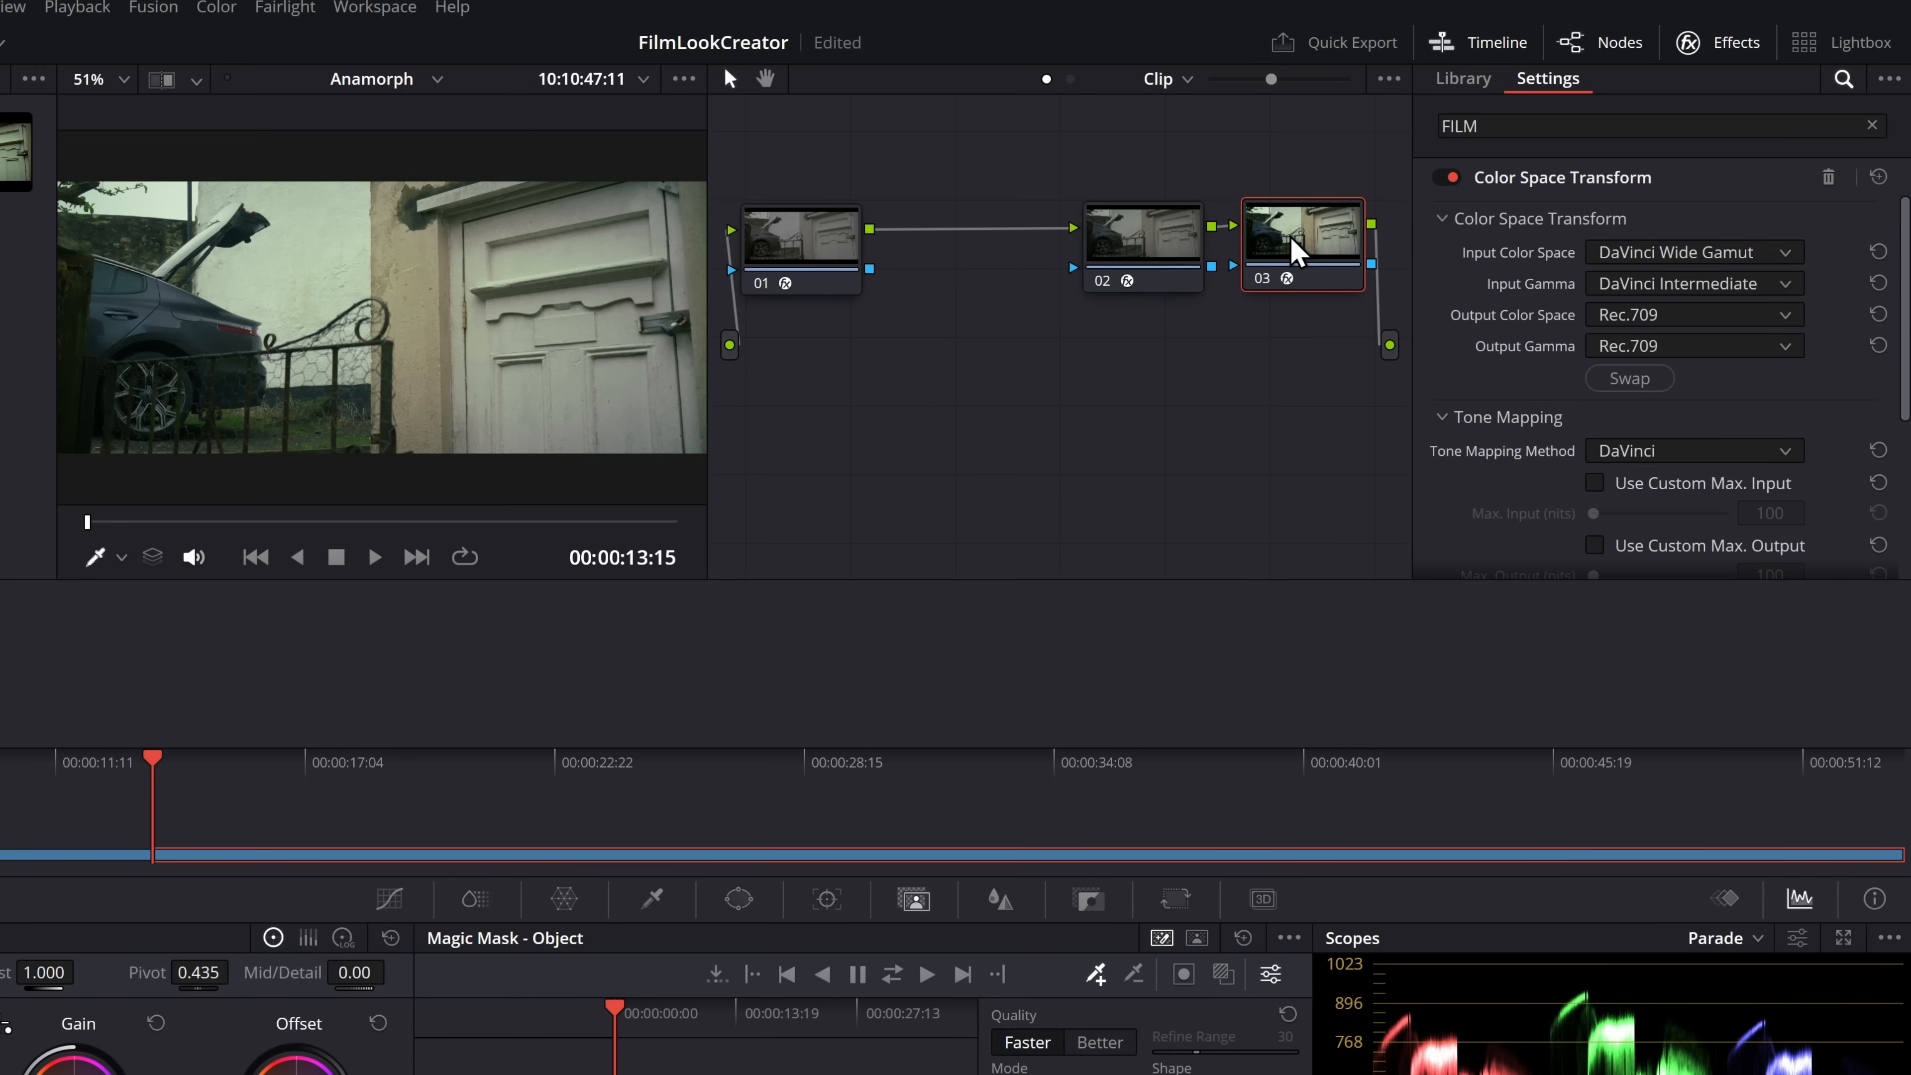
Toggle node 03's Color Space Transform off and back on, and view the Film Look Creator settings on node 02
key("ctrl+d")
key("ctrl+d")
left_click(1144, 258)
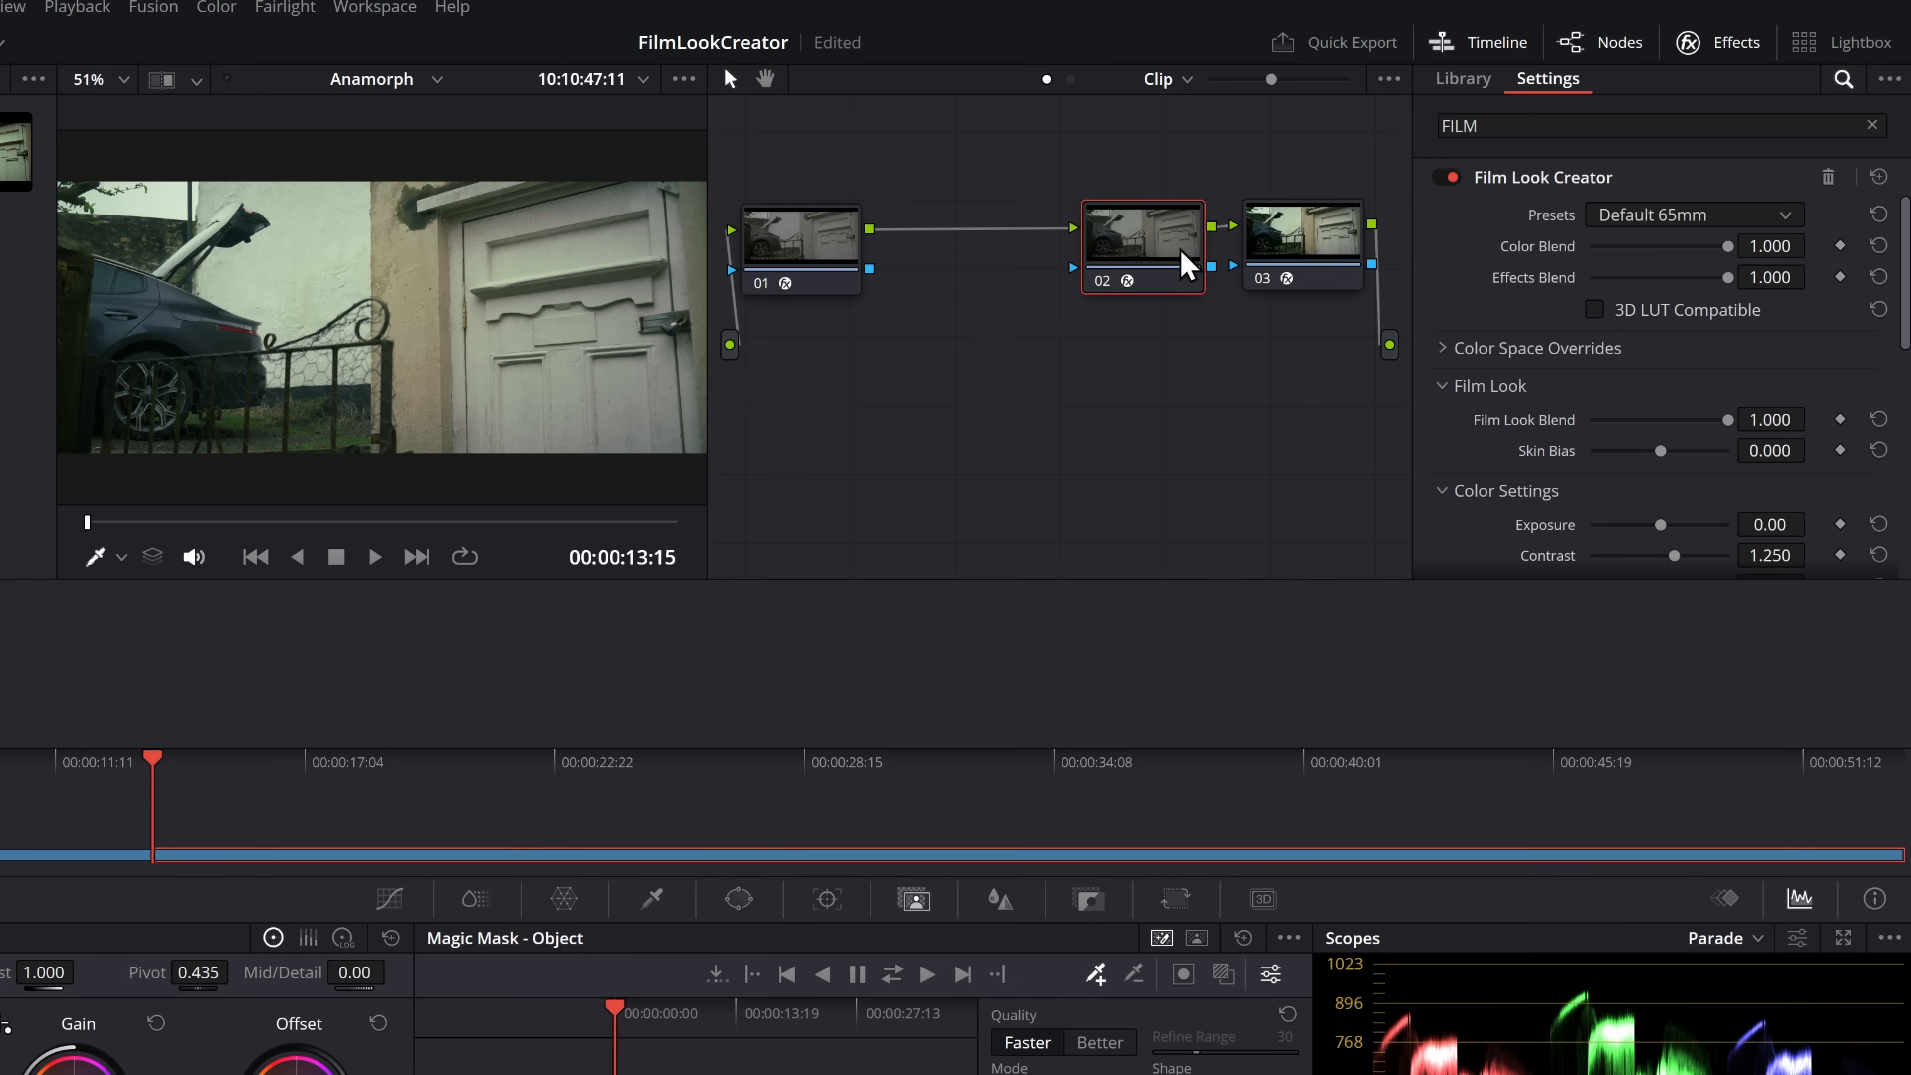
mouse_move(1150, 248)
left_mouse_down()
mouse_move(1103, 368)
mouse_move(1150, 233)
left_mouse_up()
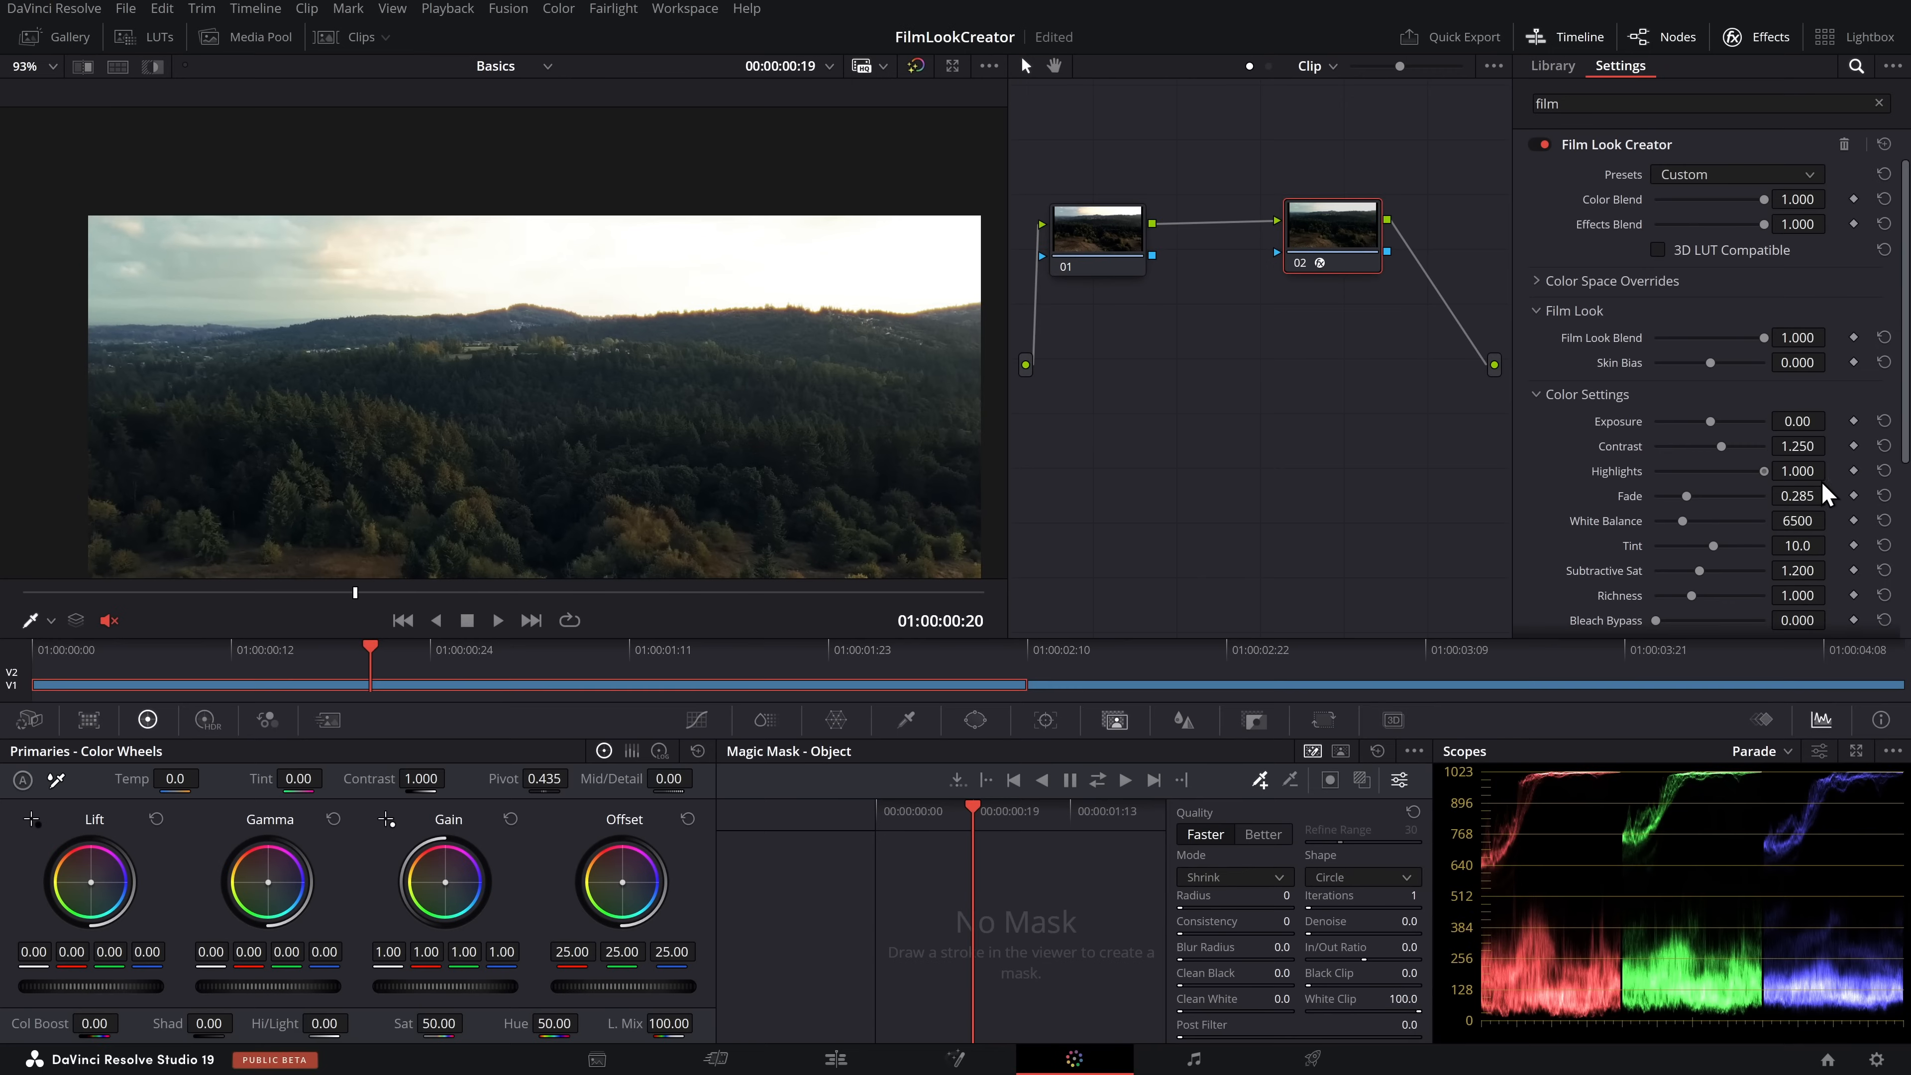
Reset Film Look Creator's Highlights to its default, and lower Hi/Light to -100.00 on node 01
left_click_drag(1821, 482, 1556, 468)
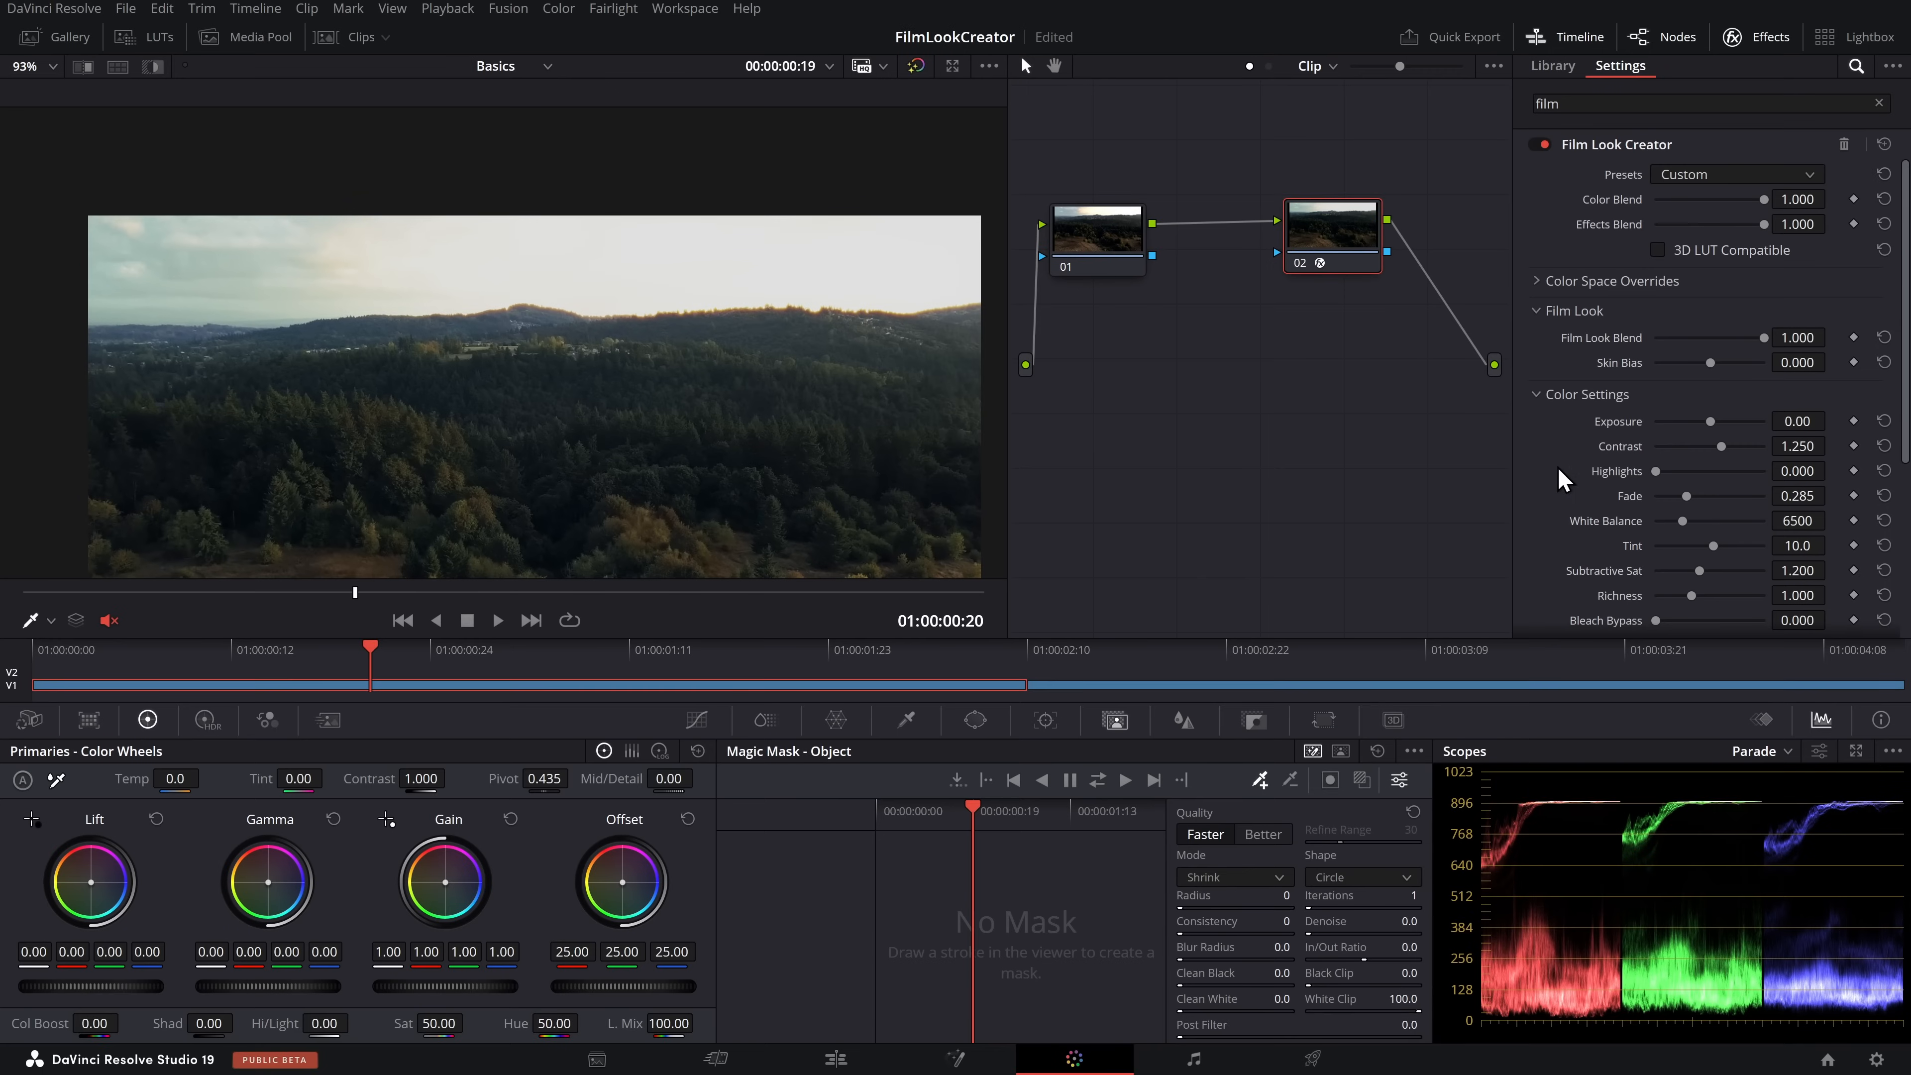
double_click(1608, 474)
left_click_drag(1089, 244, 1085, 239)
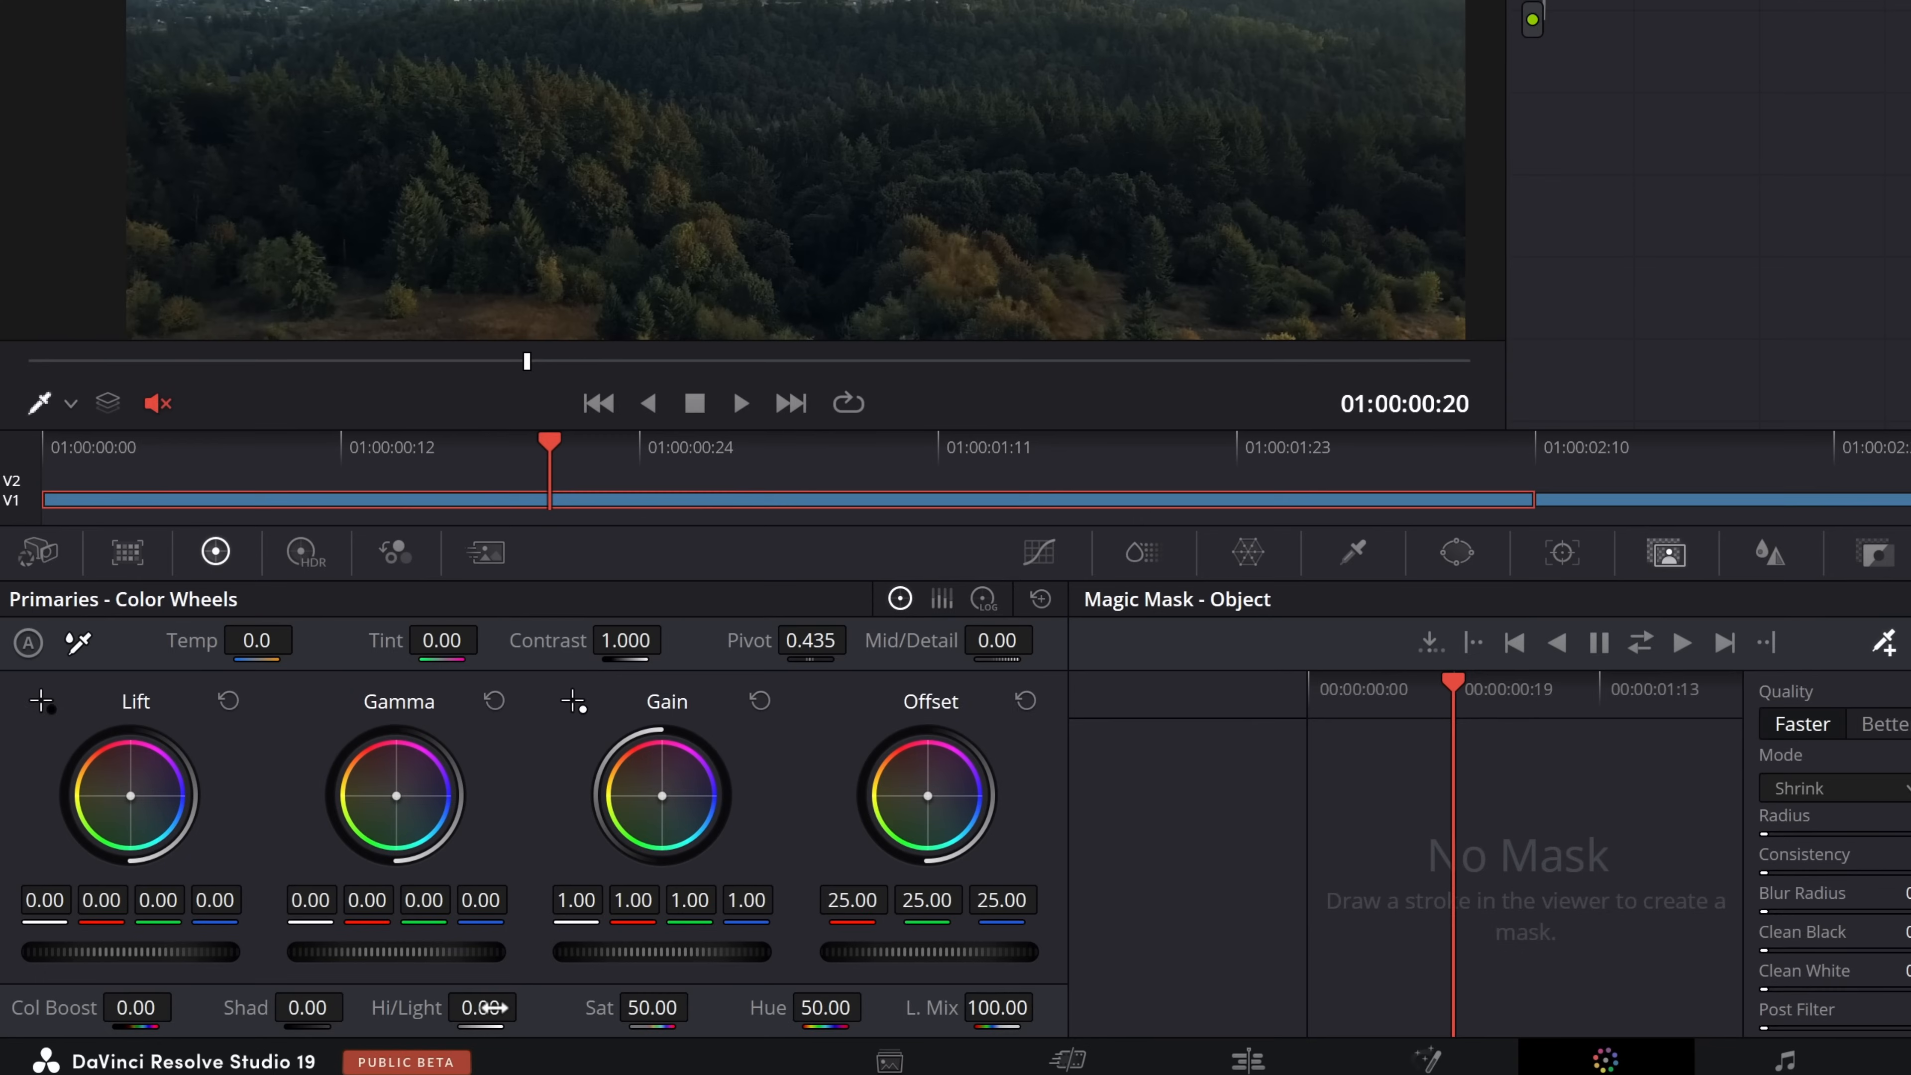
left_click_drag(490, 1007, 413, 1007)
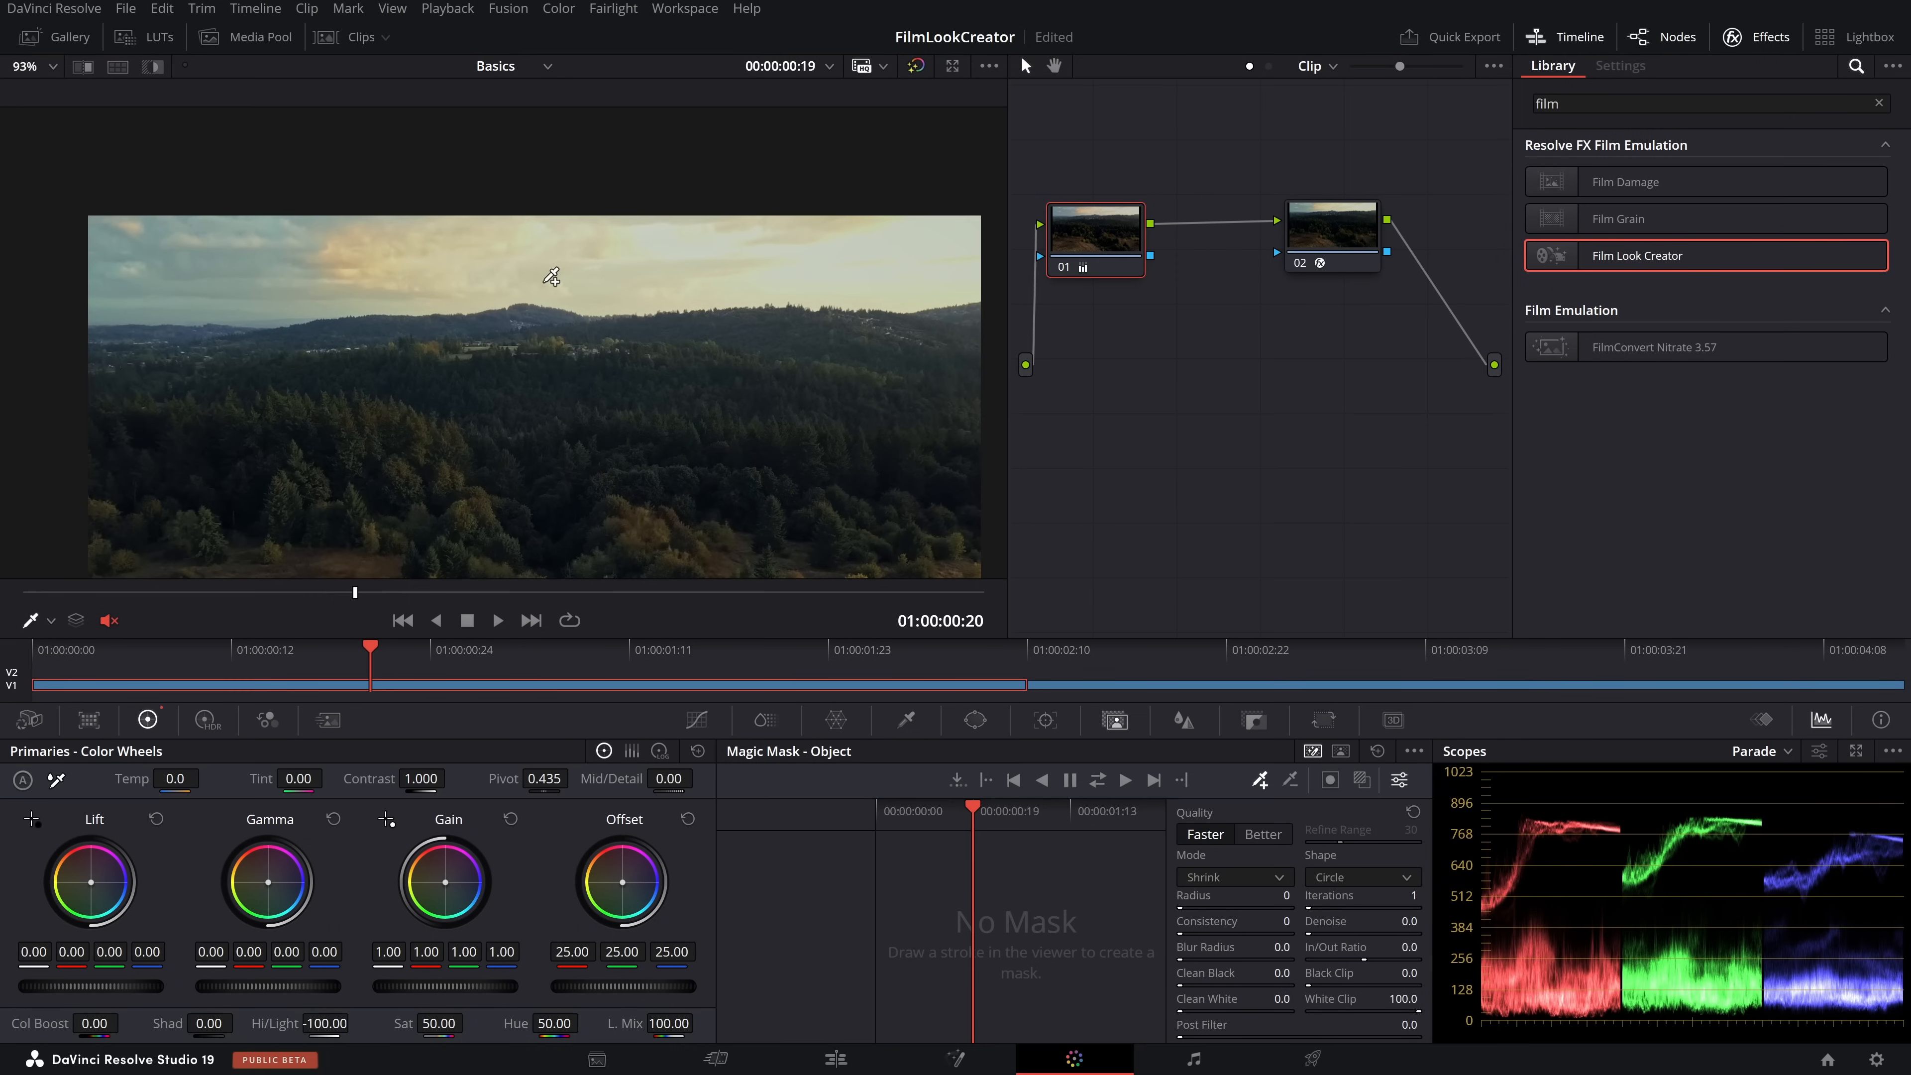
Move the Film Look Creator node farther from node 01, and compare the settings of the two nodes
left_click_drag(1353, 243, 1395, 229)
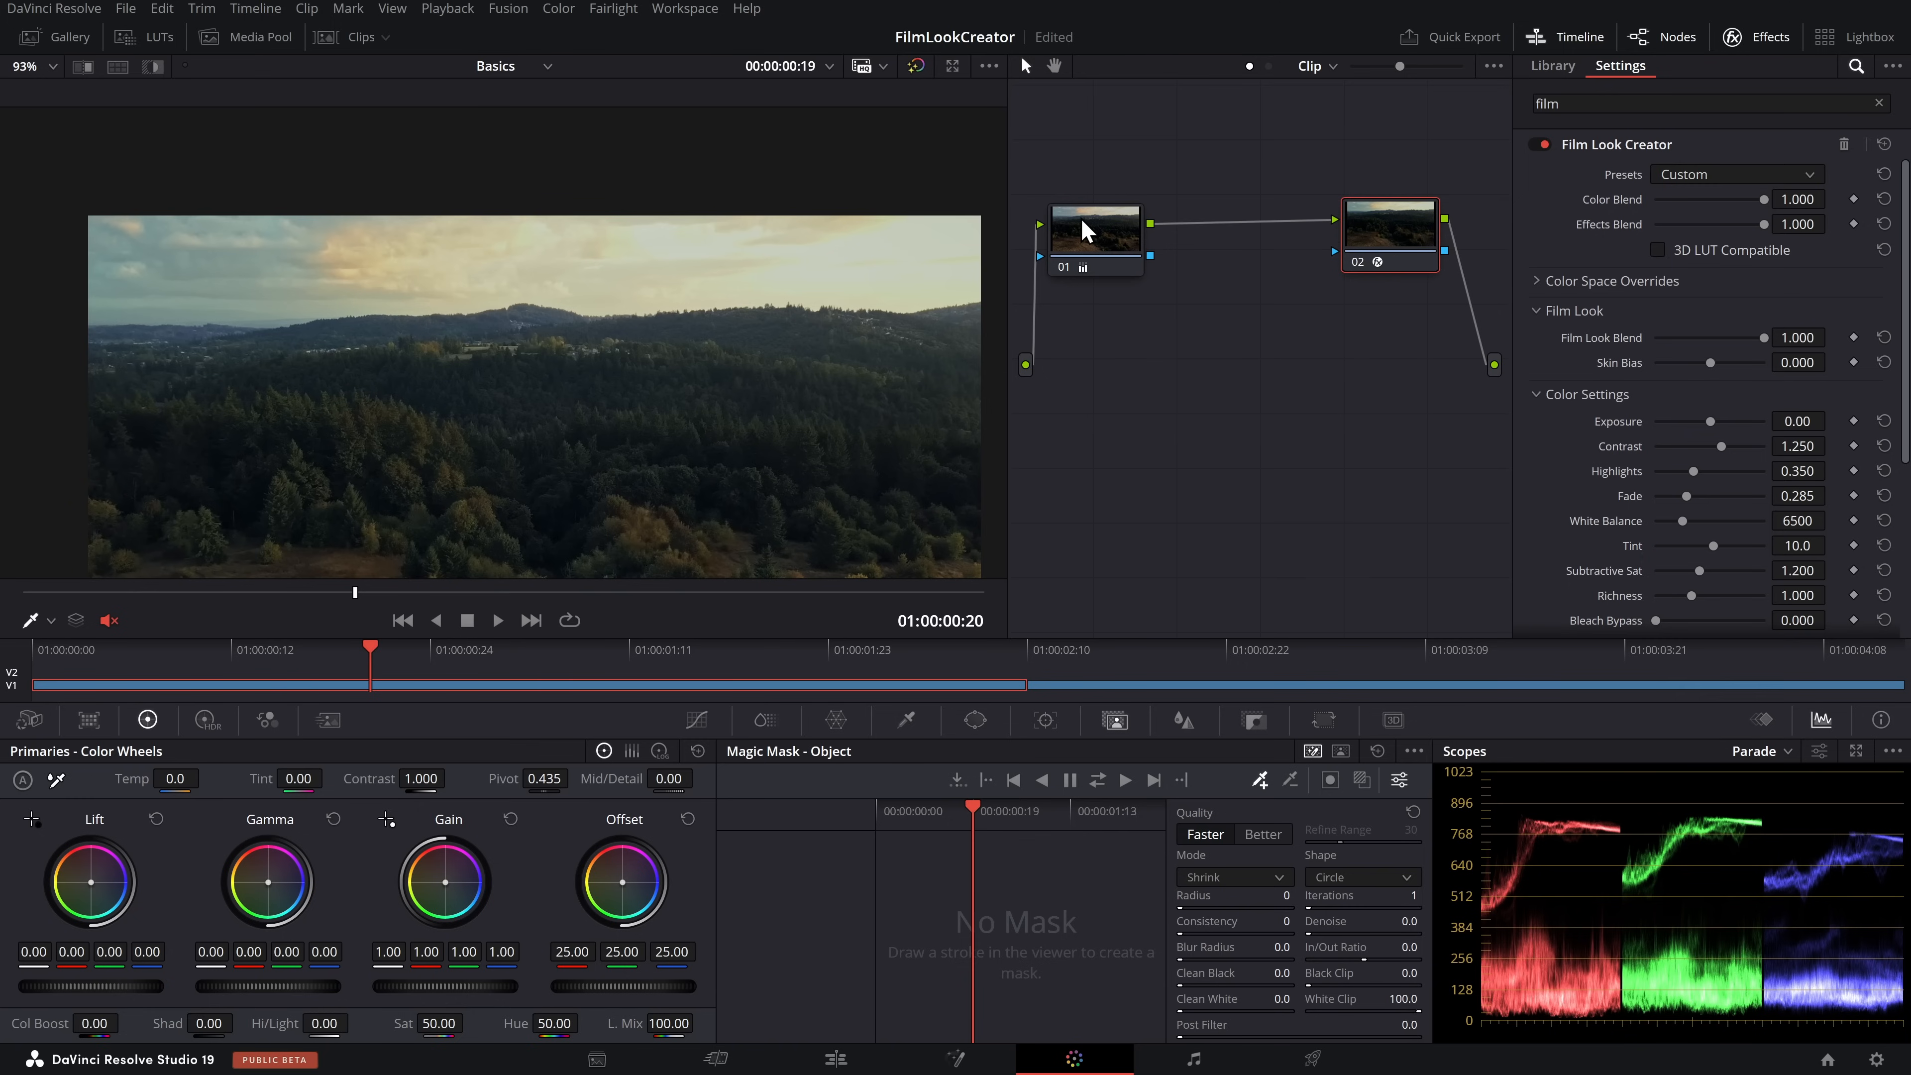
left_click(1086, 236)
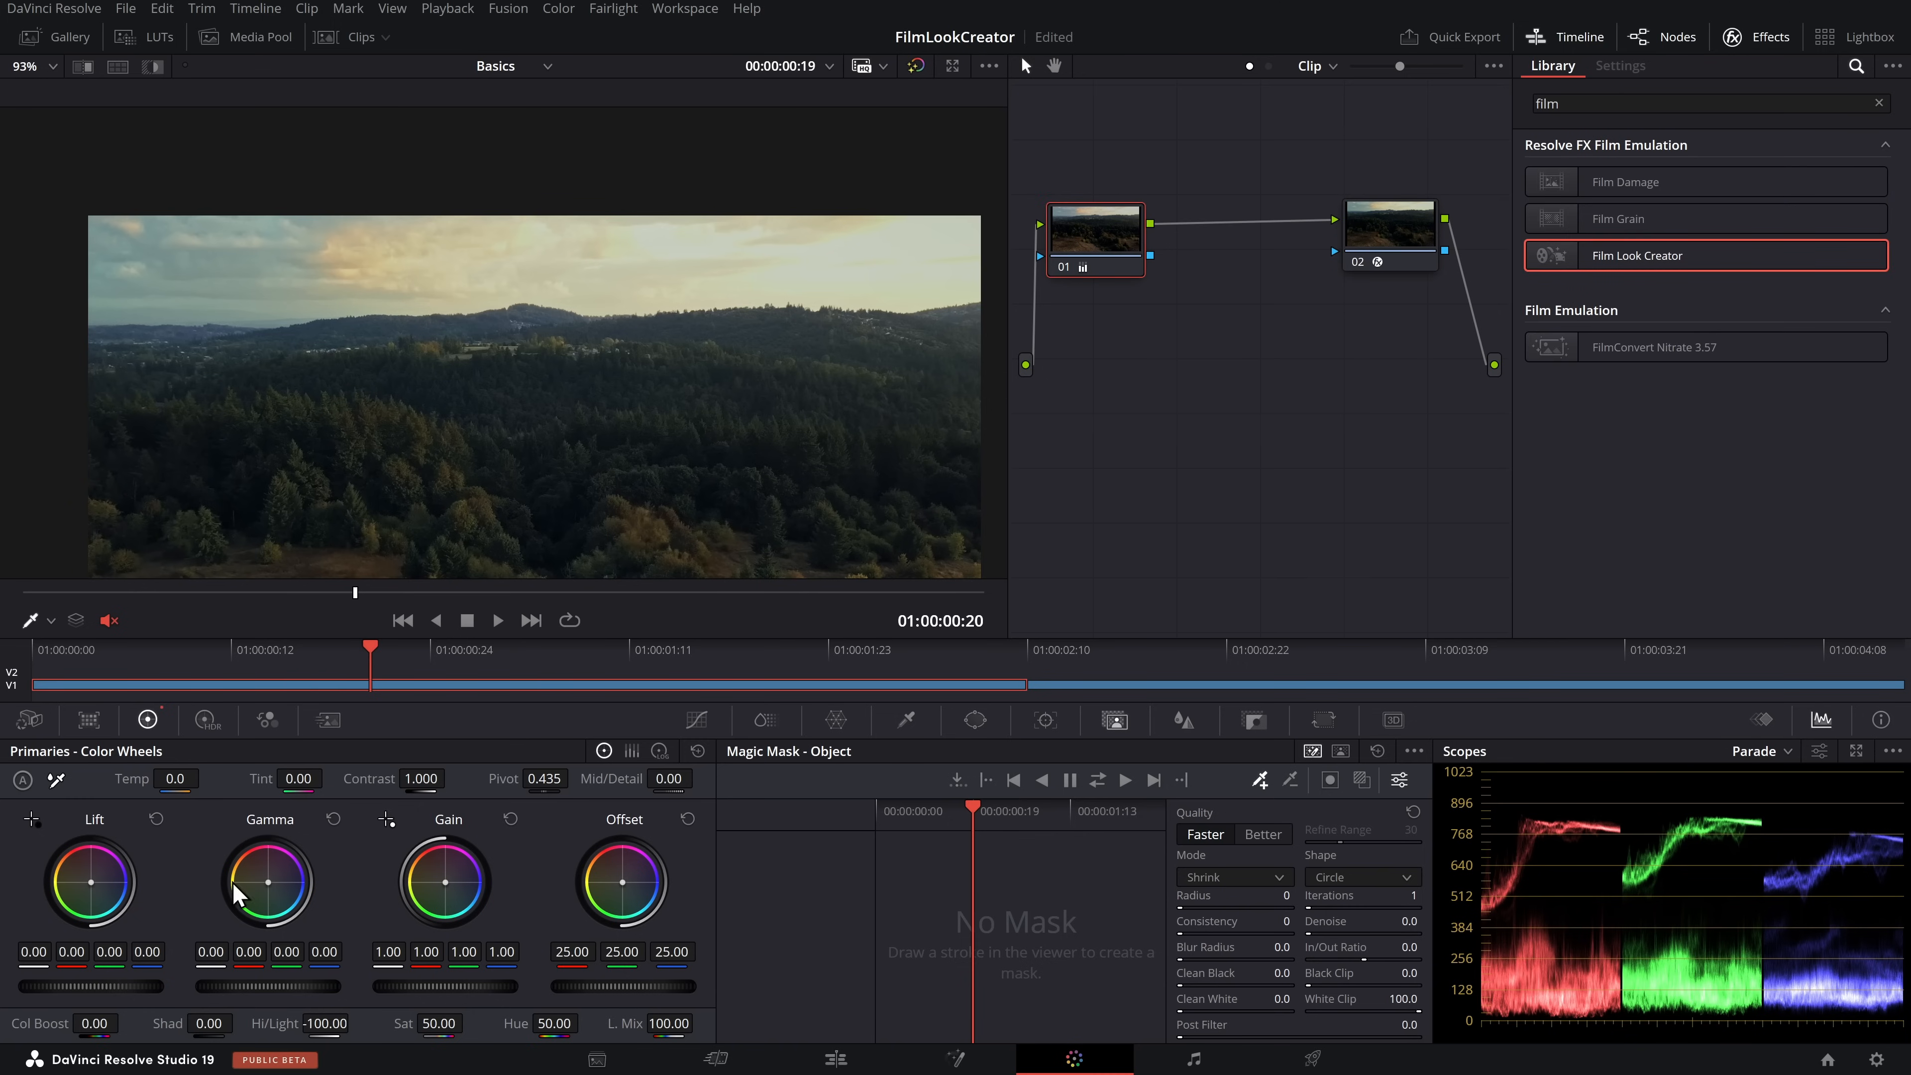
mouse_move(1108, 246)
left_mouse_down()
mouse_move(1098, 215)
mouse_move(1101, 236)
left_mouse_up()
left_click_drag(1385, 238, 1374, 243)
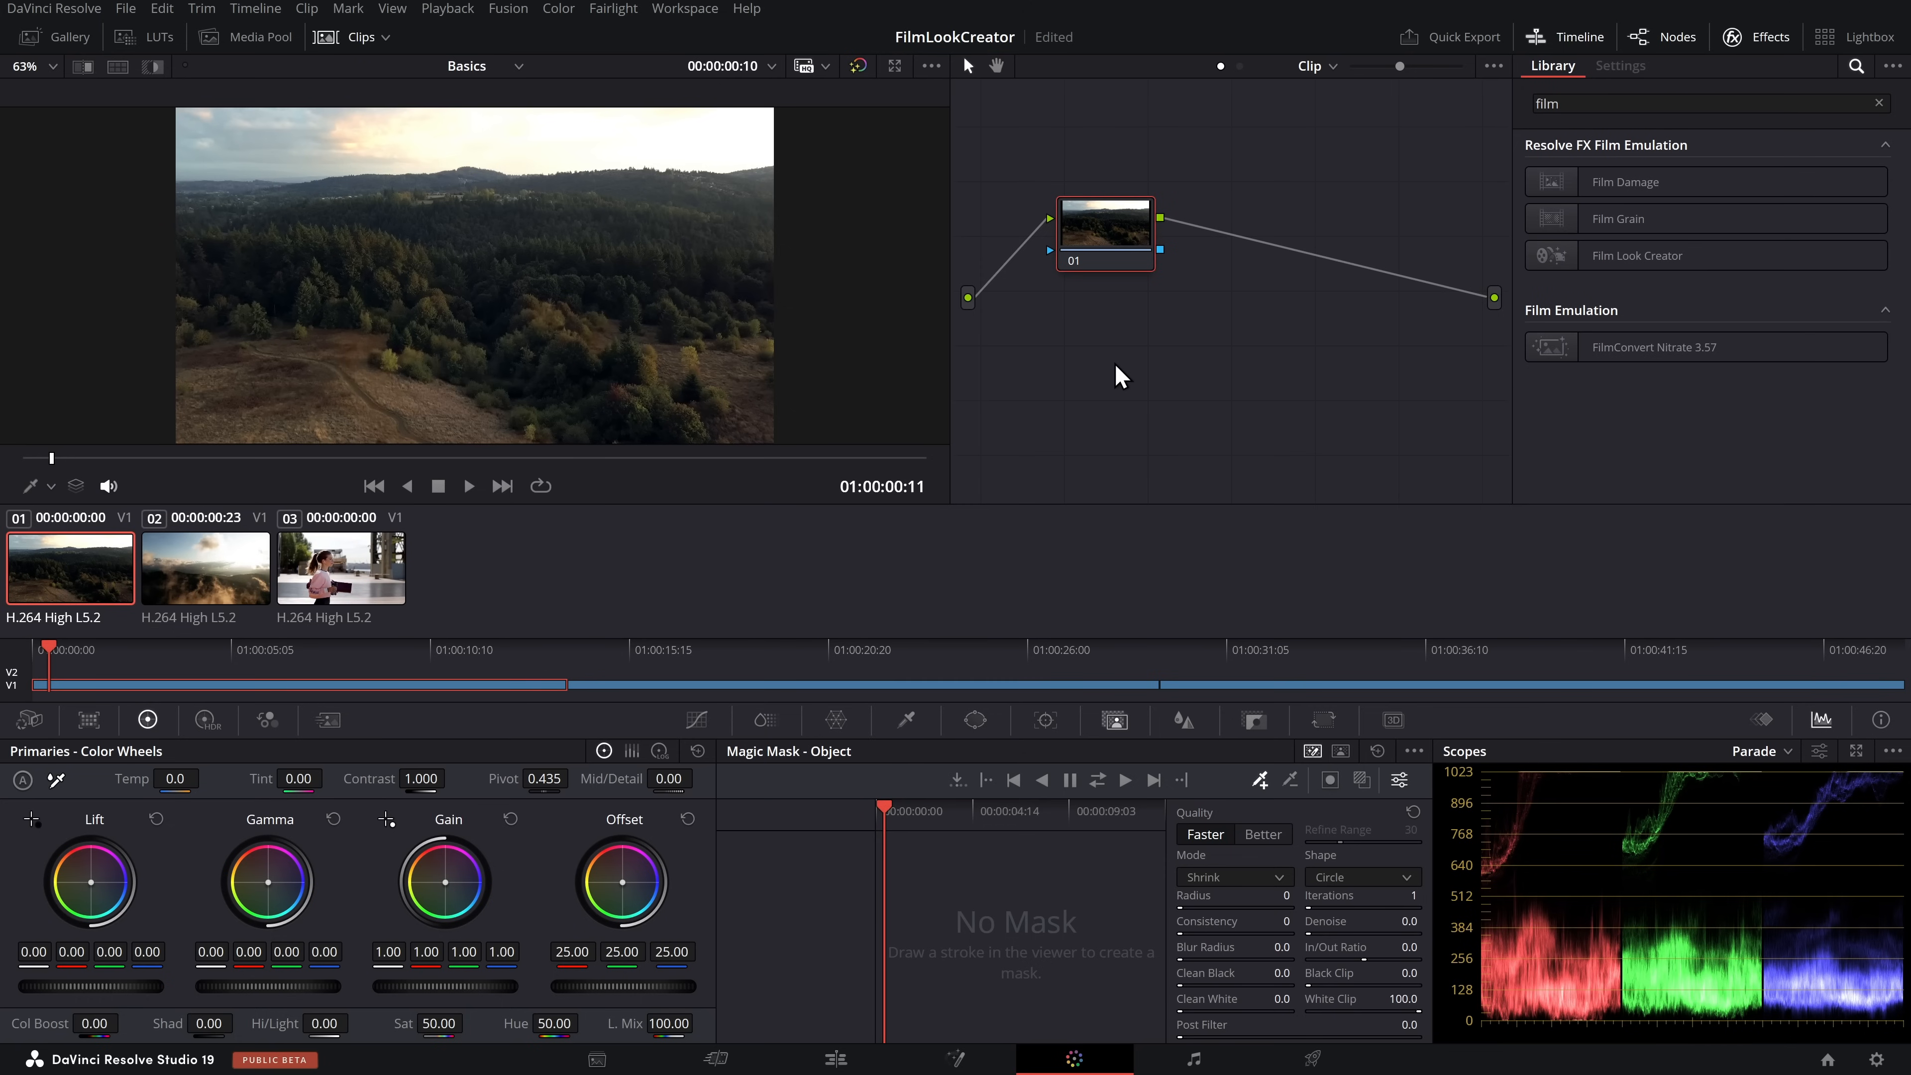
Look through the second and third clips of the Basics timeline and return to the first one
left_click(223, 580)
left_click(323, 591)
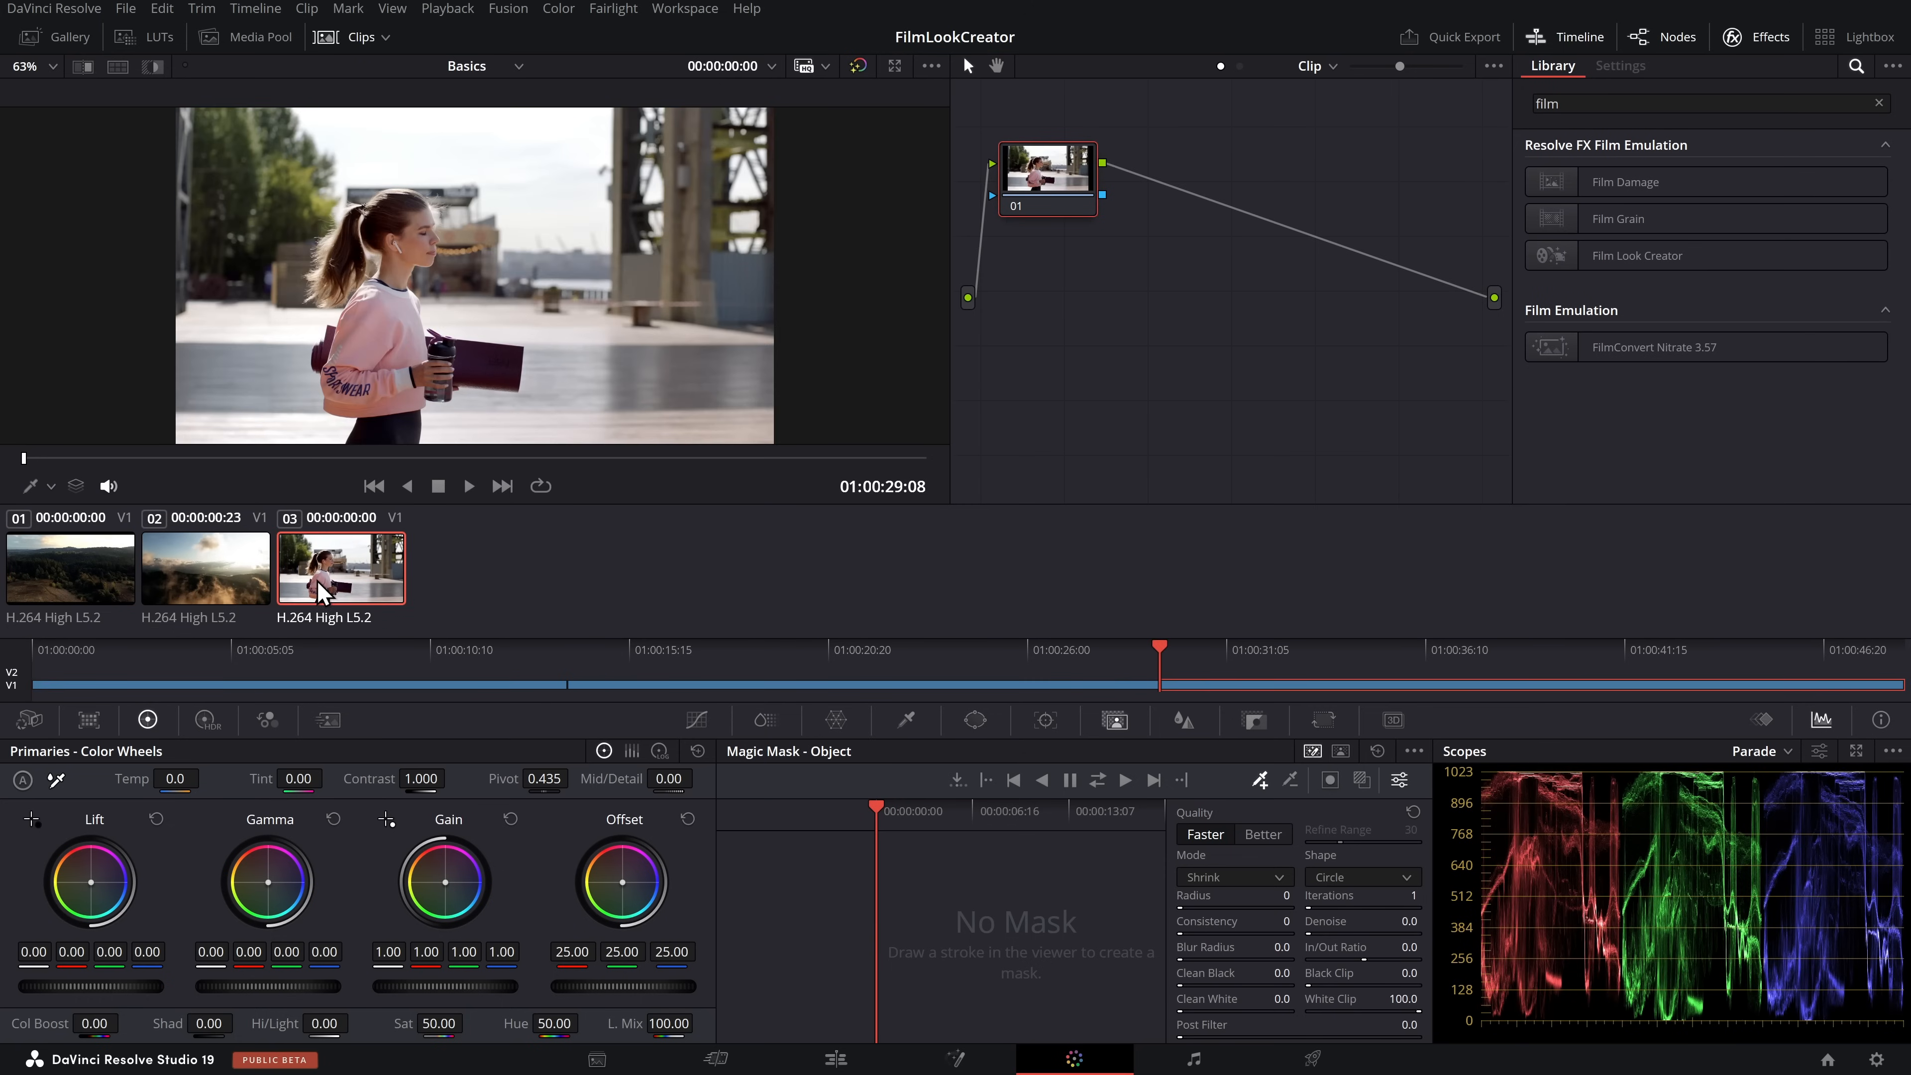
left_click(116, 580)
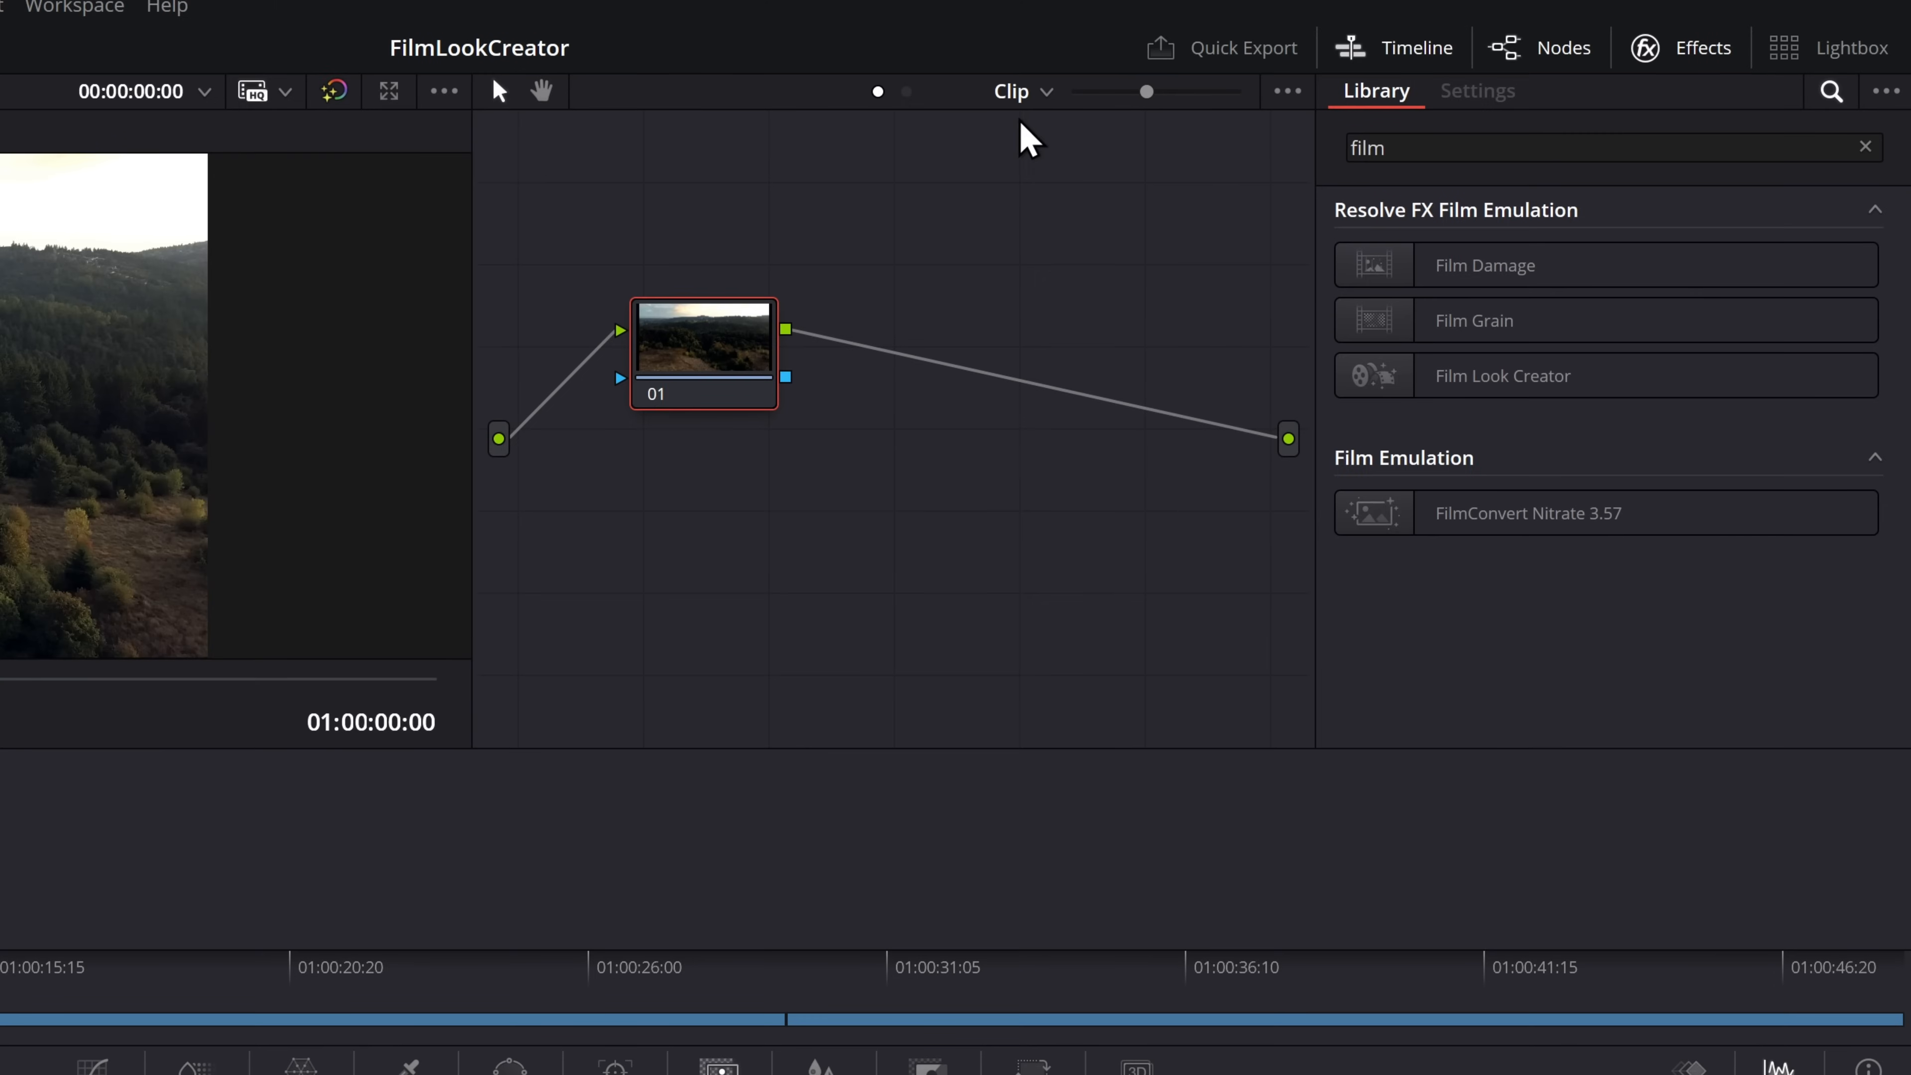
Switch the node graph to Timeline level, add a serial node, and apply Film Look Creator to it
left_click(1046, 92)
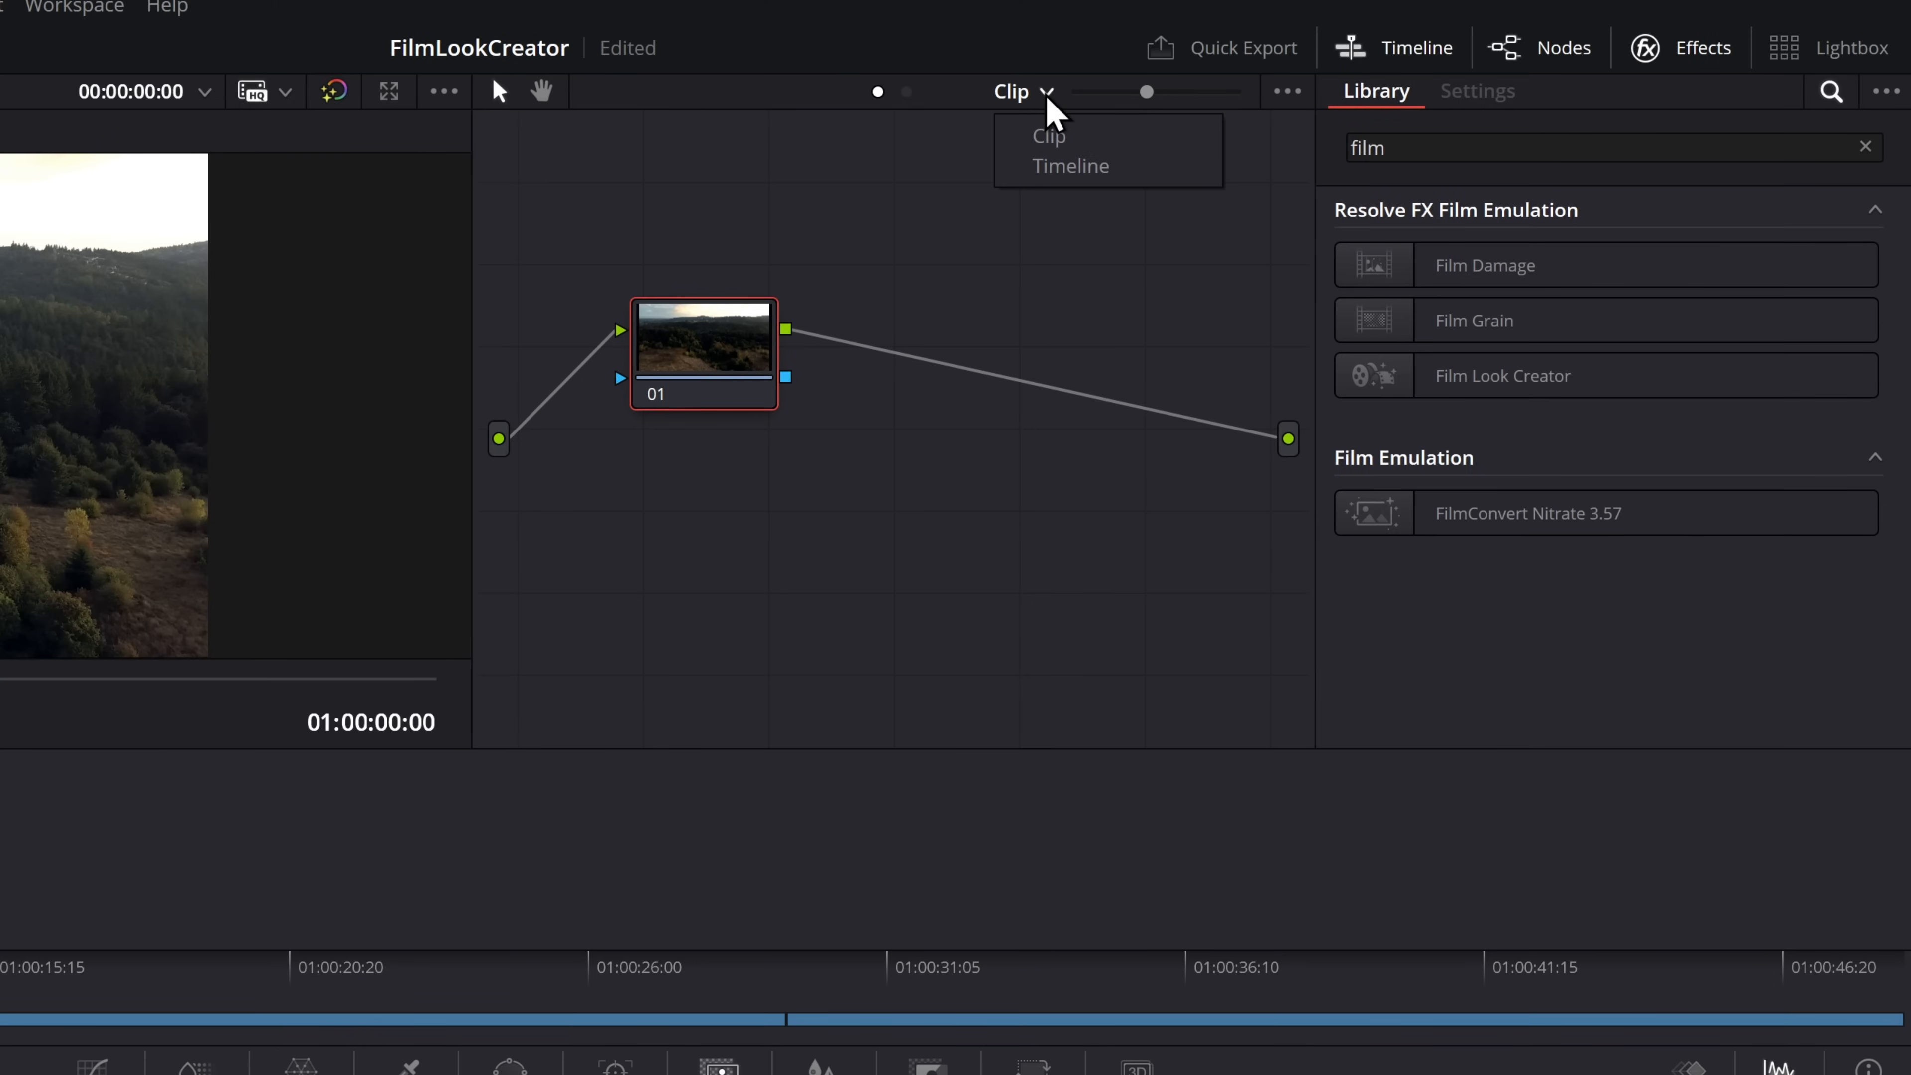
left_click(1070, 173)
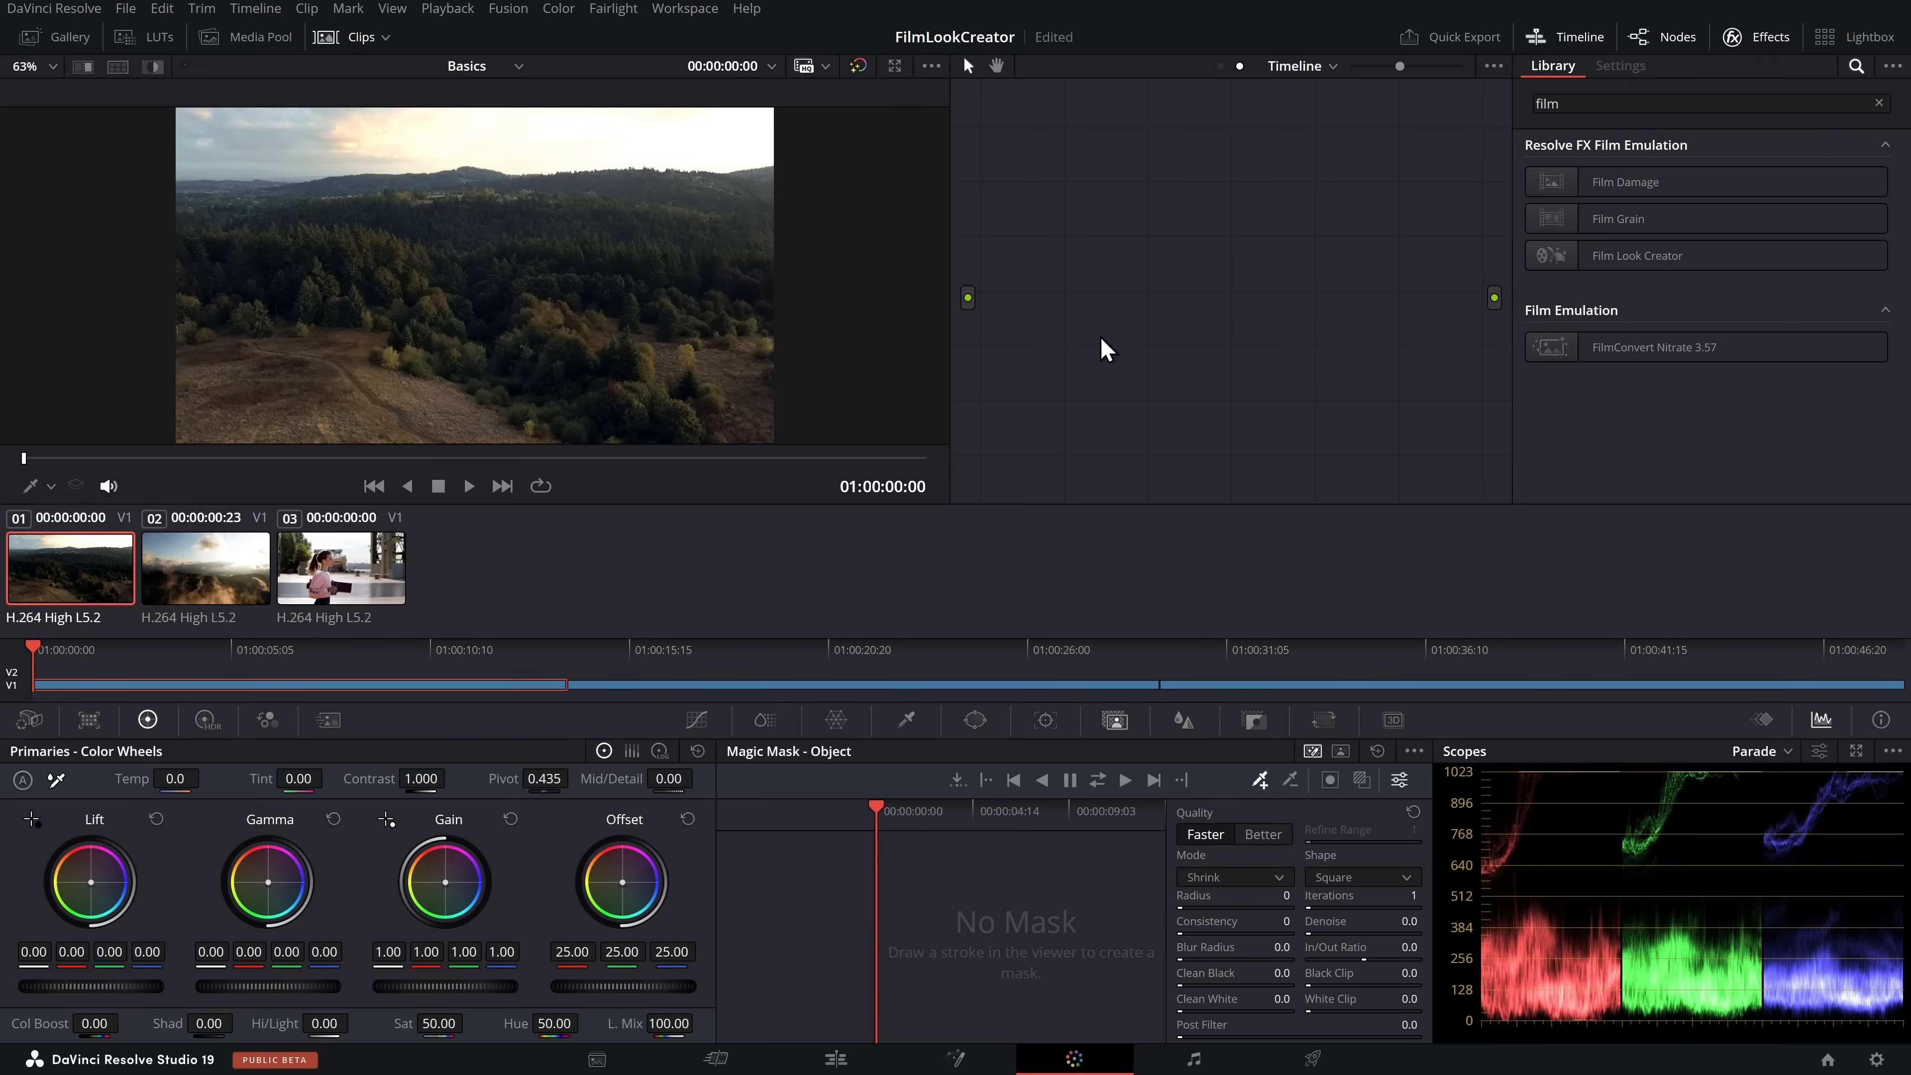
key("alt+s")
left_click_drag(1094, 203, 1236, 294)
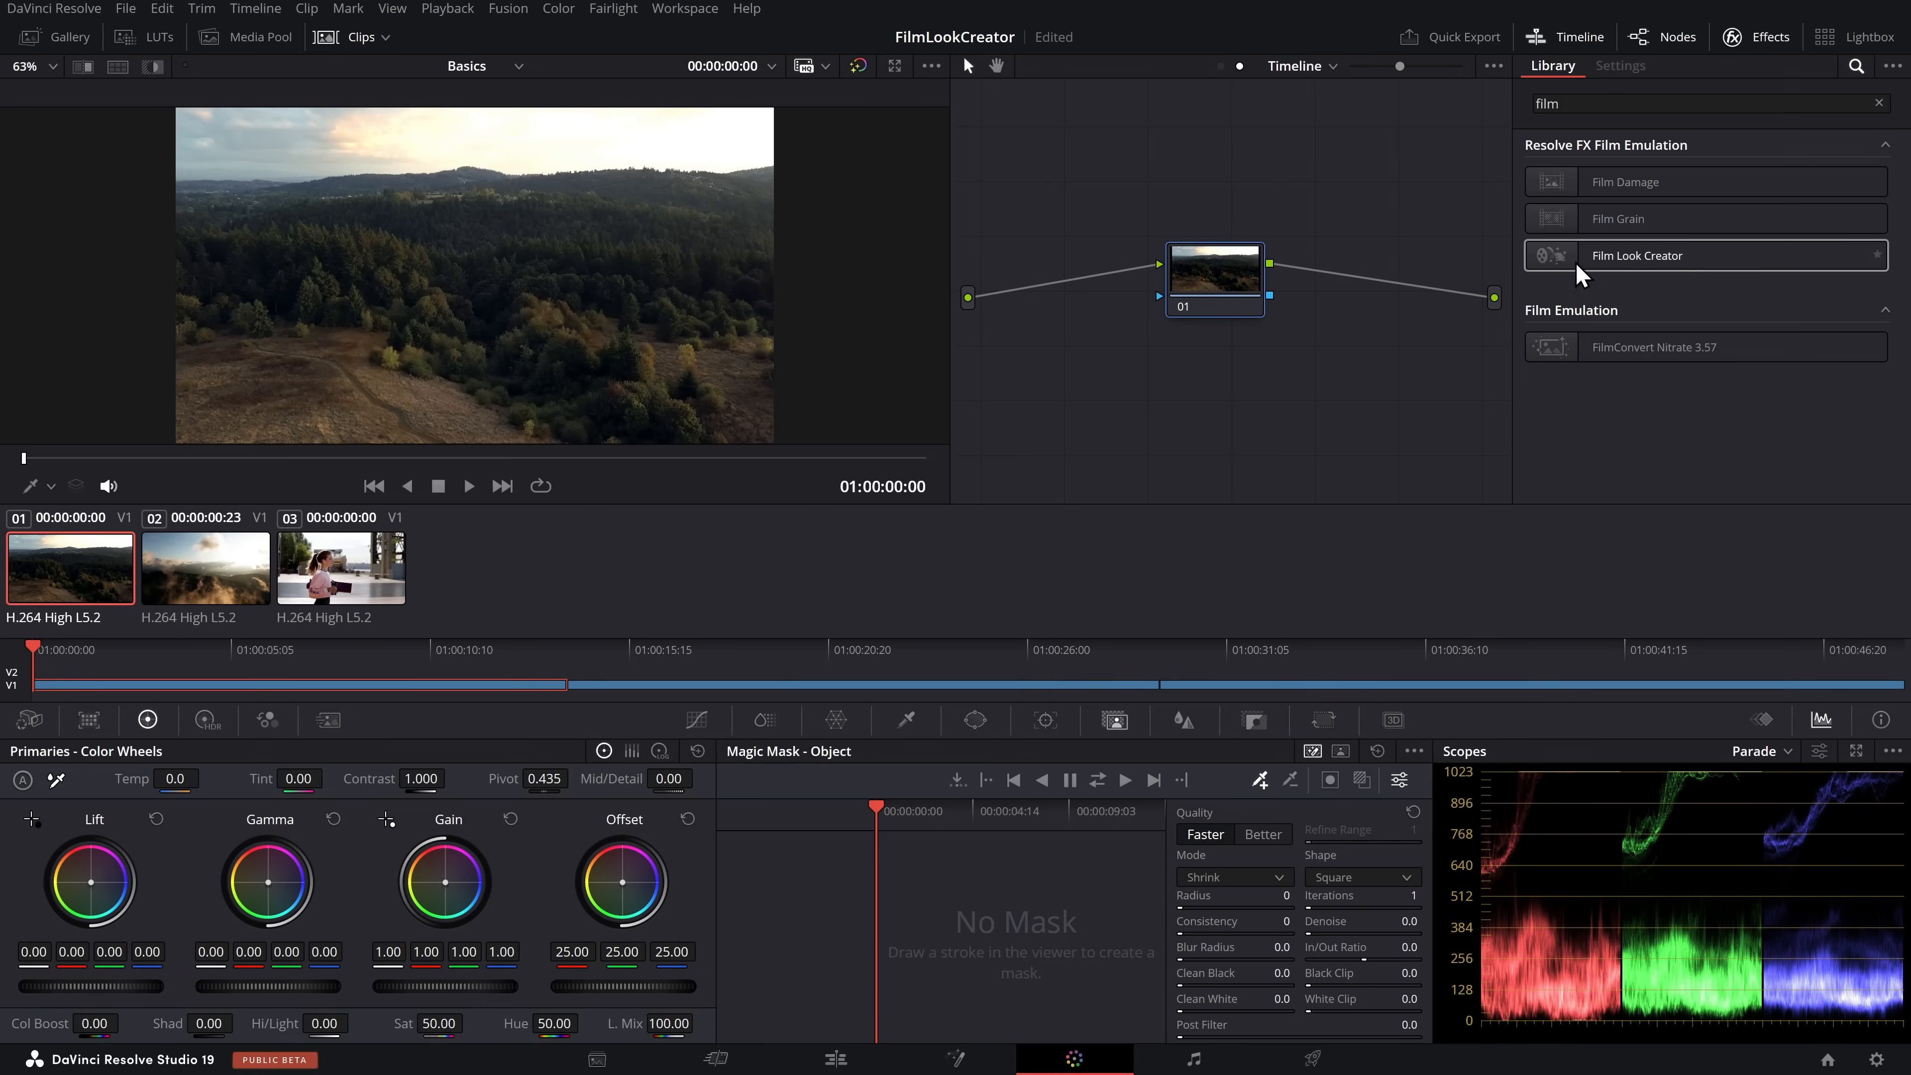
left_click_drag(1690, 261, 1218, 267)
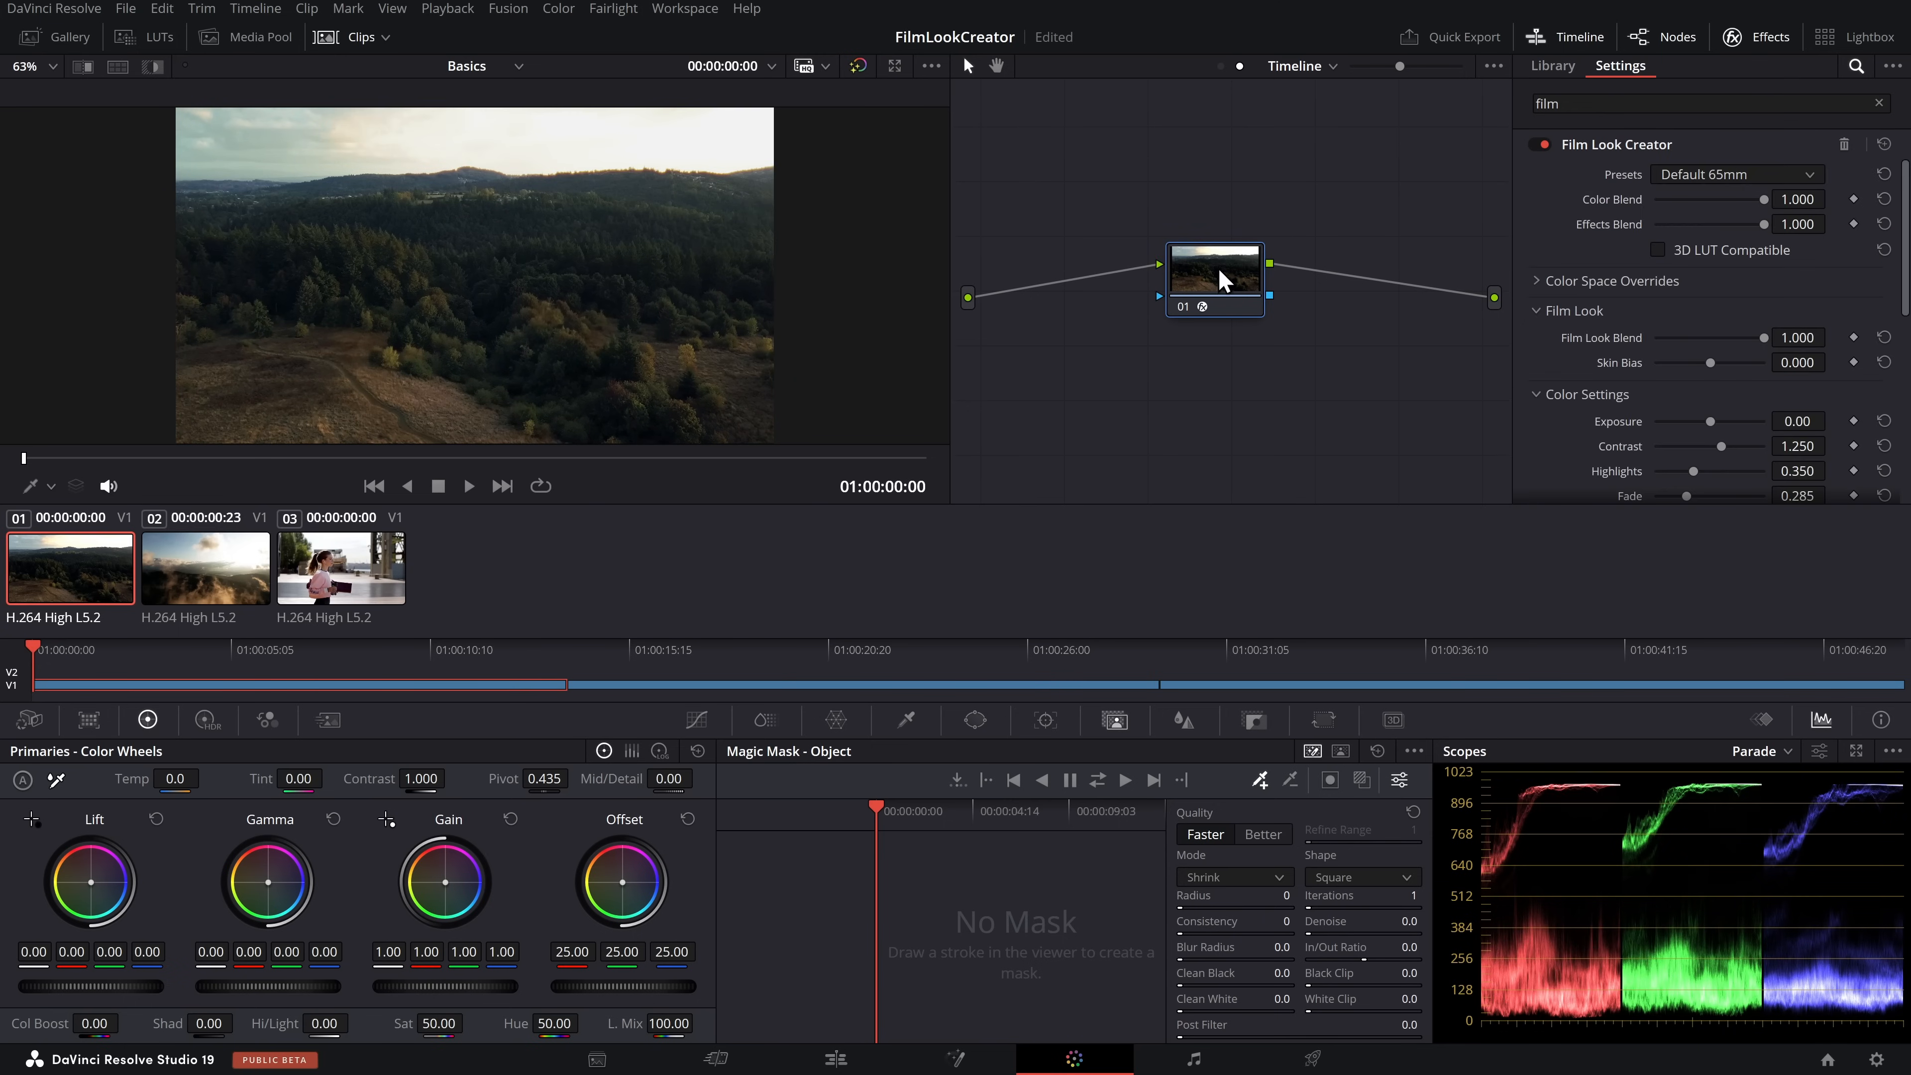
Check the timeline-level film look on the second and third clips, and return to the second clip
left_click(155, 572)
left_click(285, 591)
left_click(268, 581)
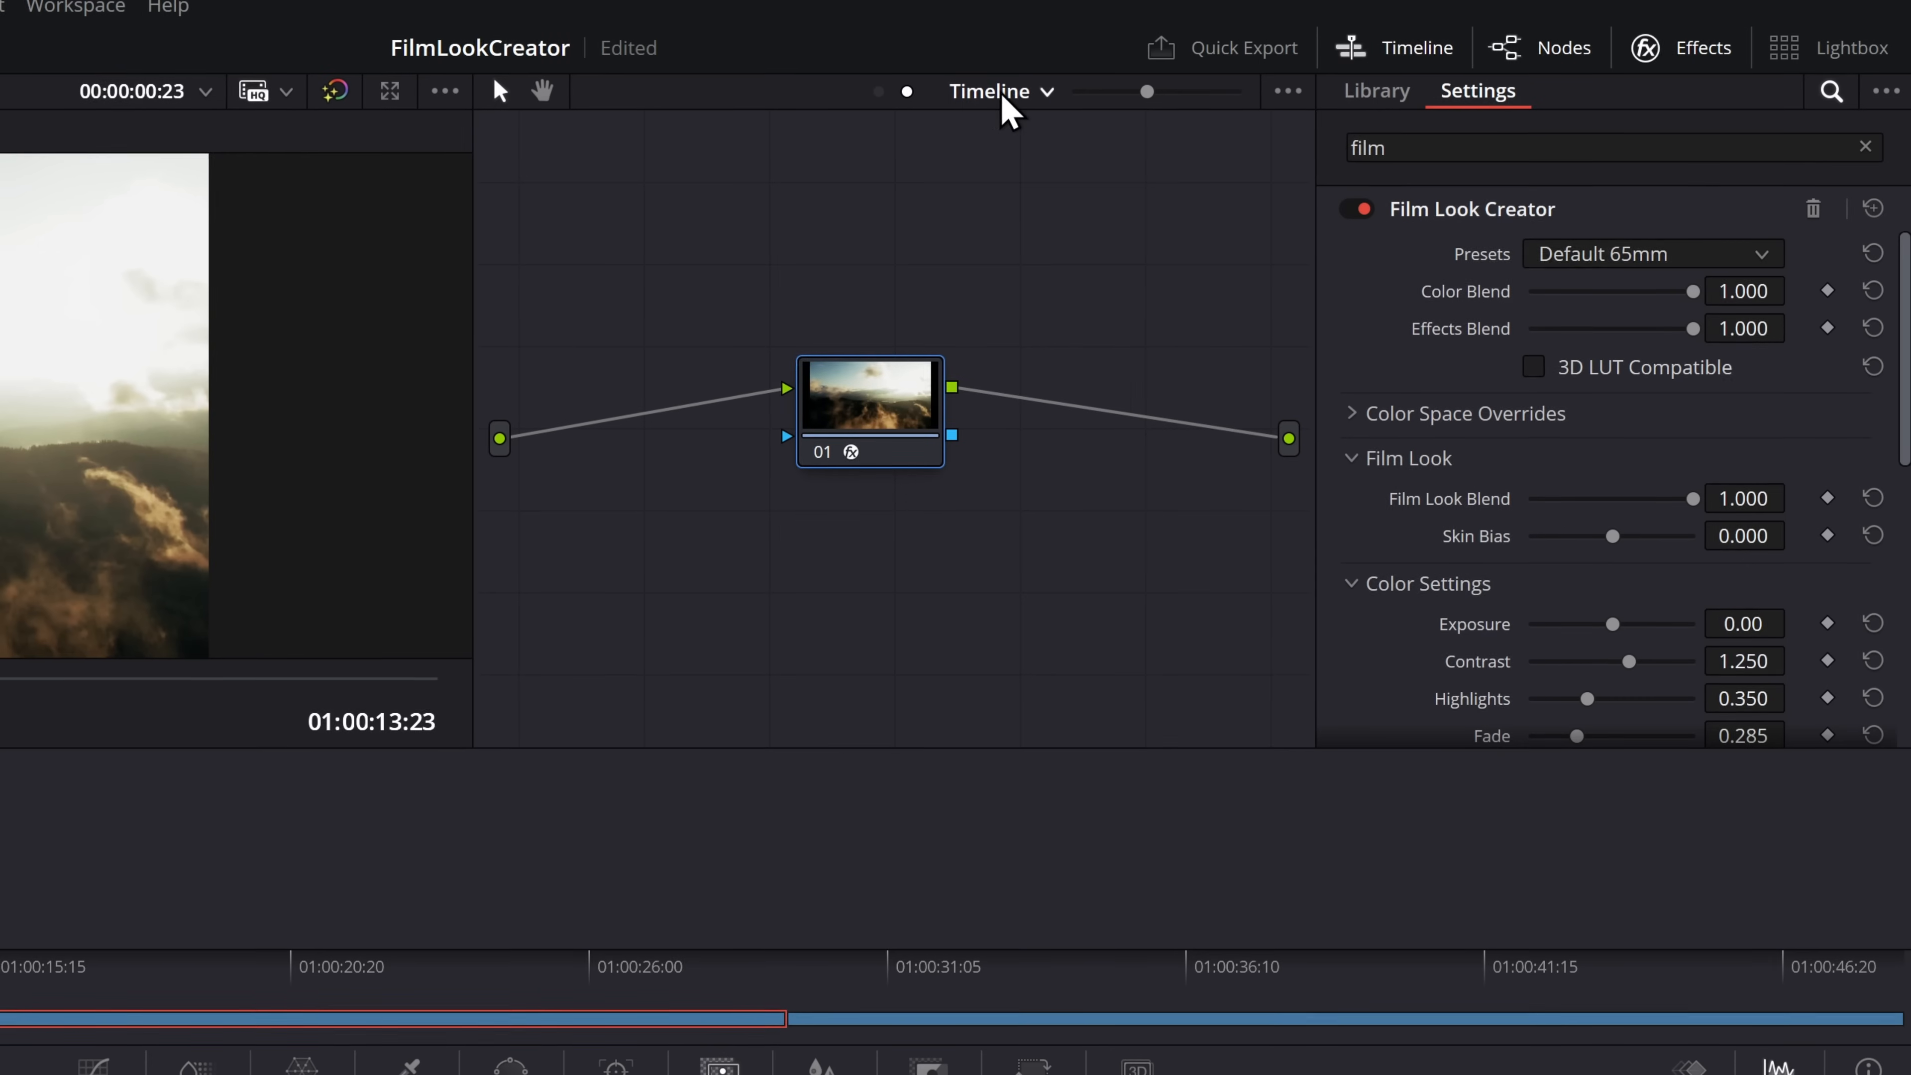
At Clip level, set the second clip's Offset to 28.65, Lift to -0.05 and Gain to 1.04, and compare it with the other clips
left_click(1300, 67)
left_click(1020, 142)
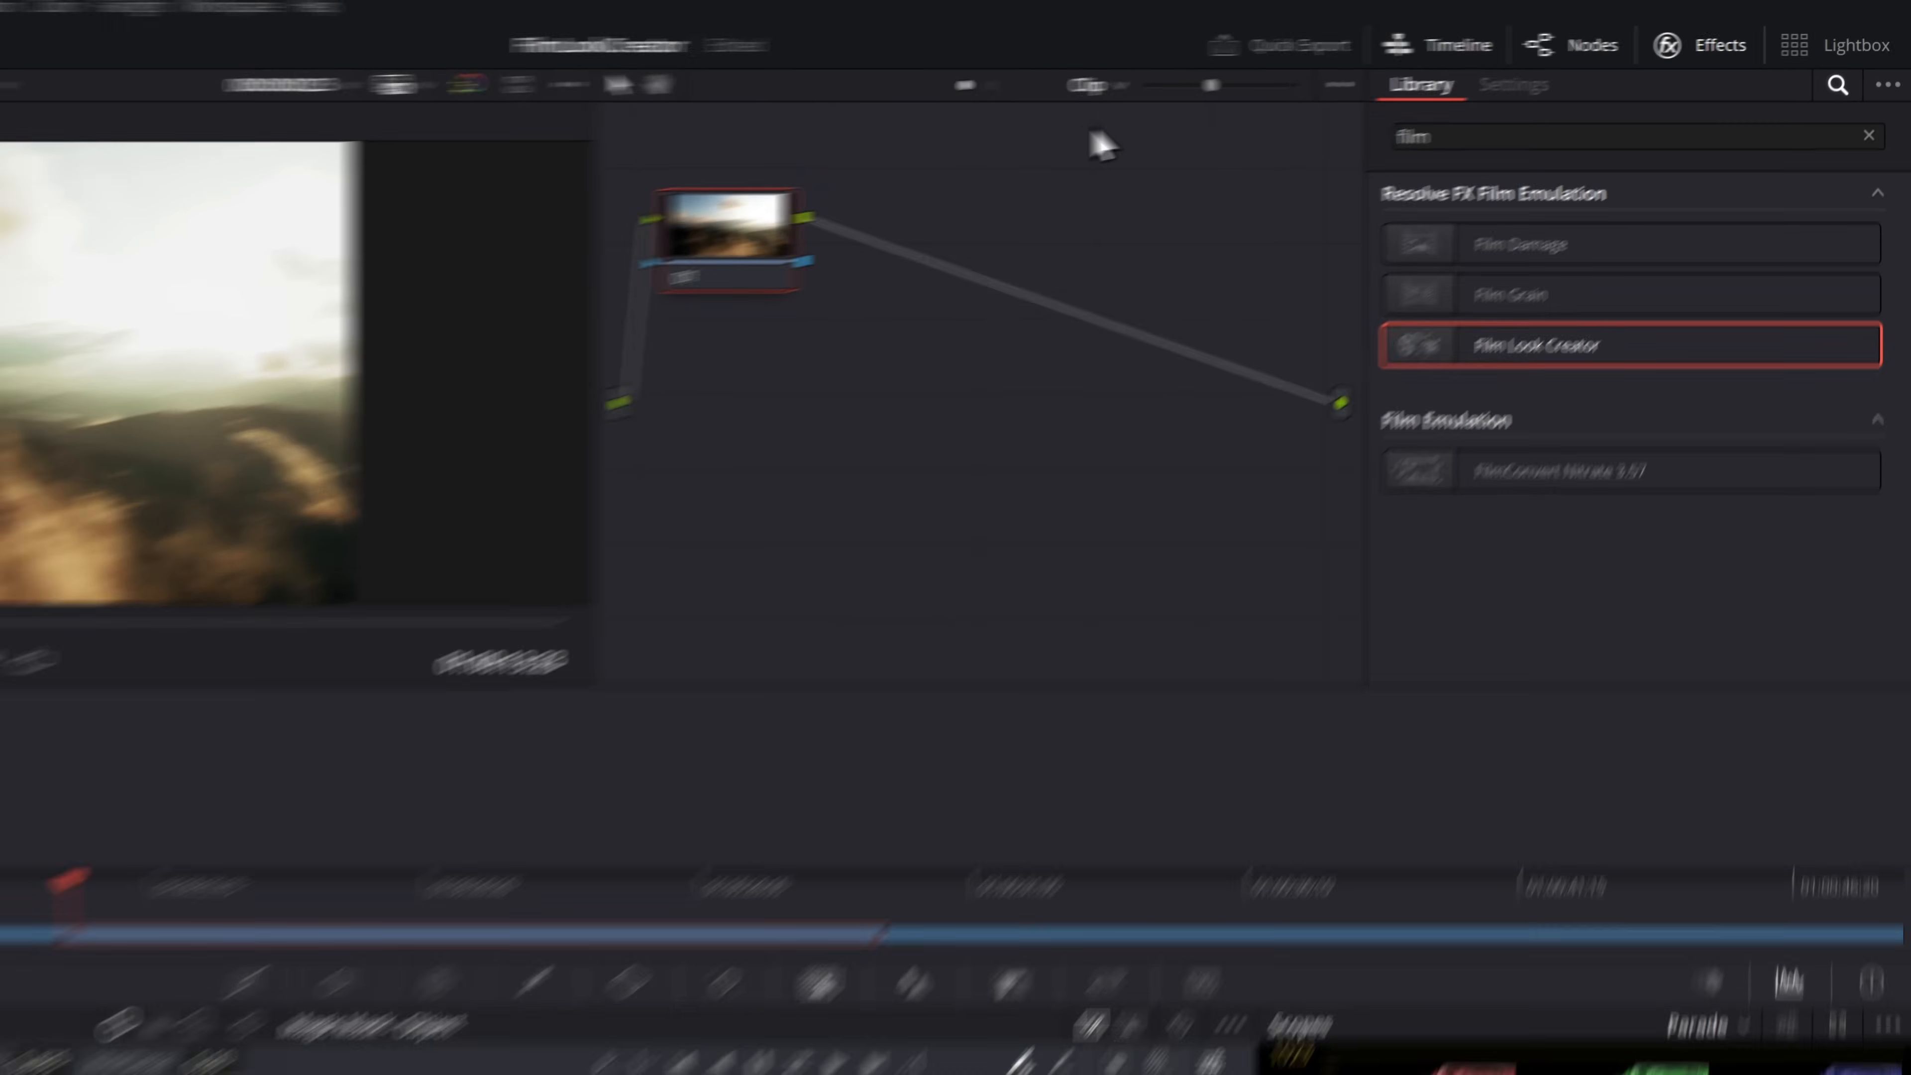
left_click_drag(605, 988, 647, 988)
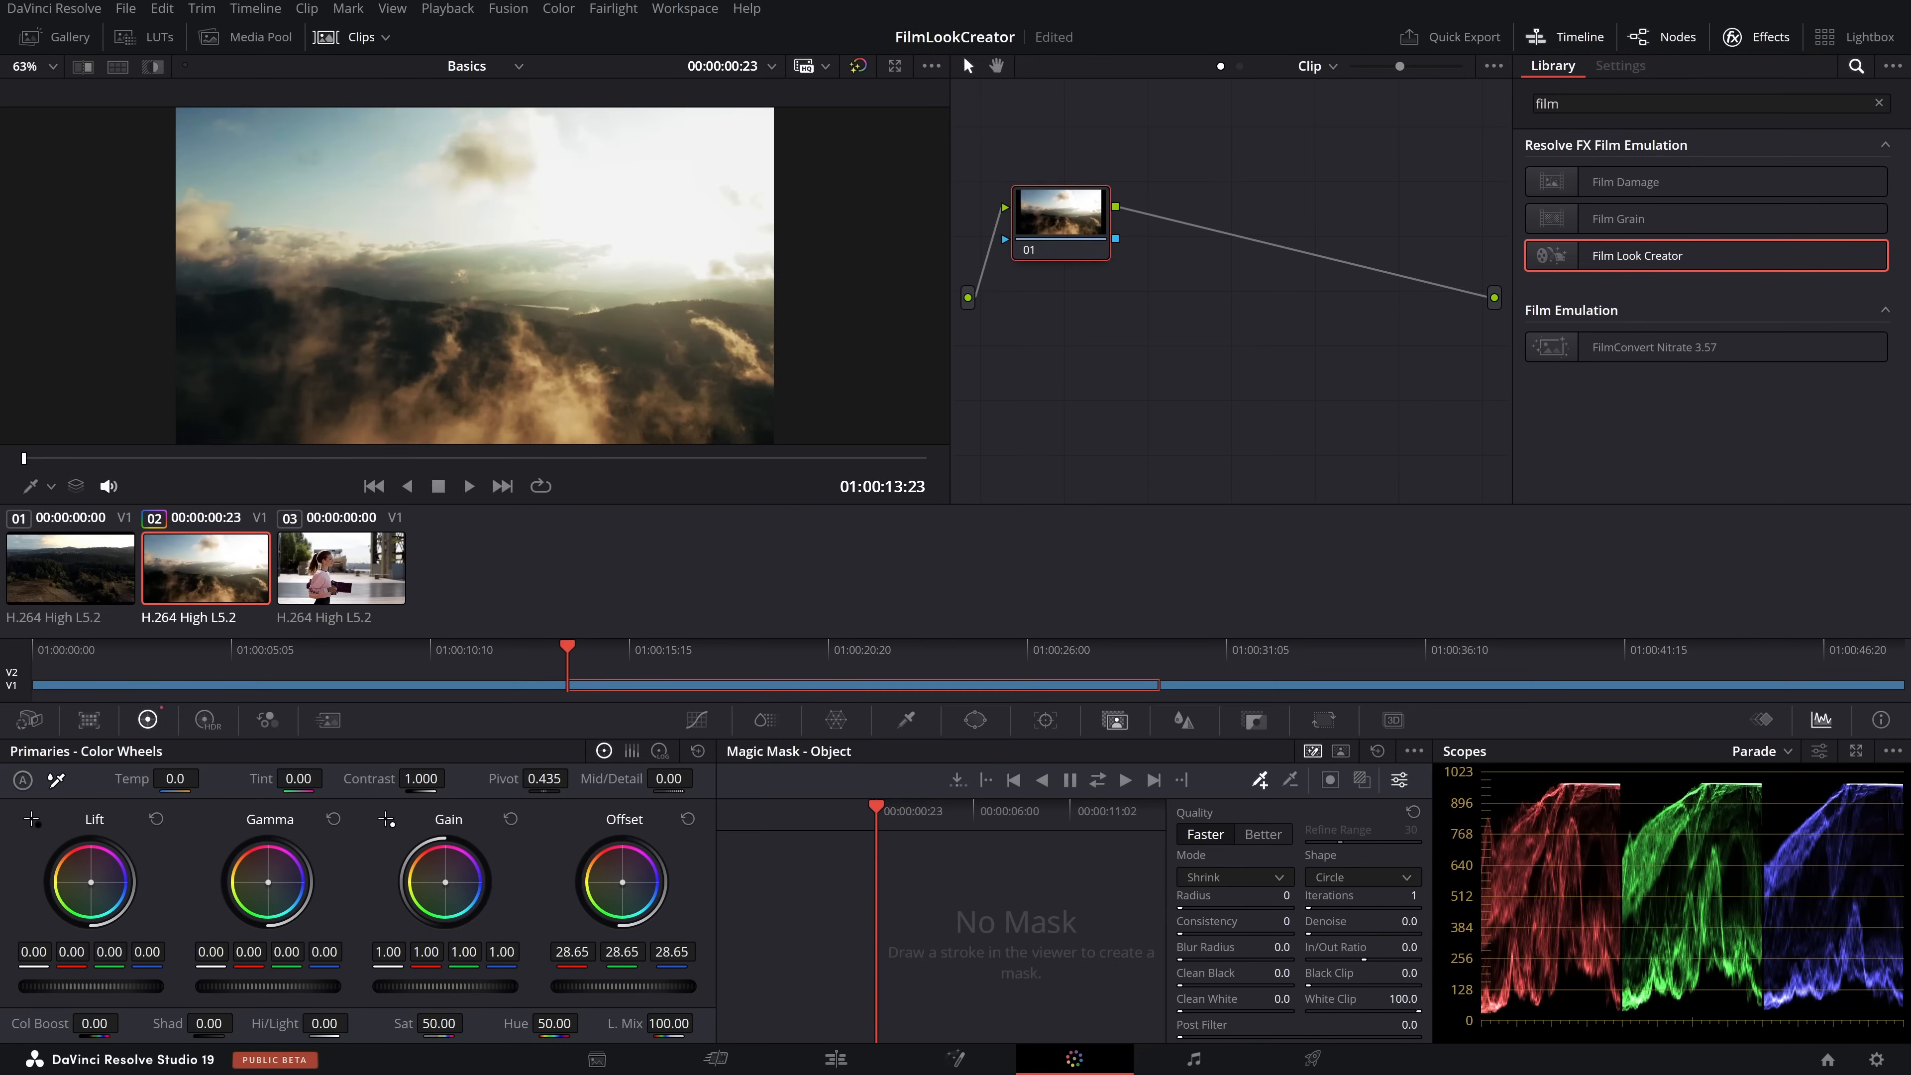
left_click_drag(90, 987, 61, 987)
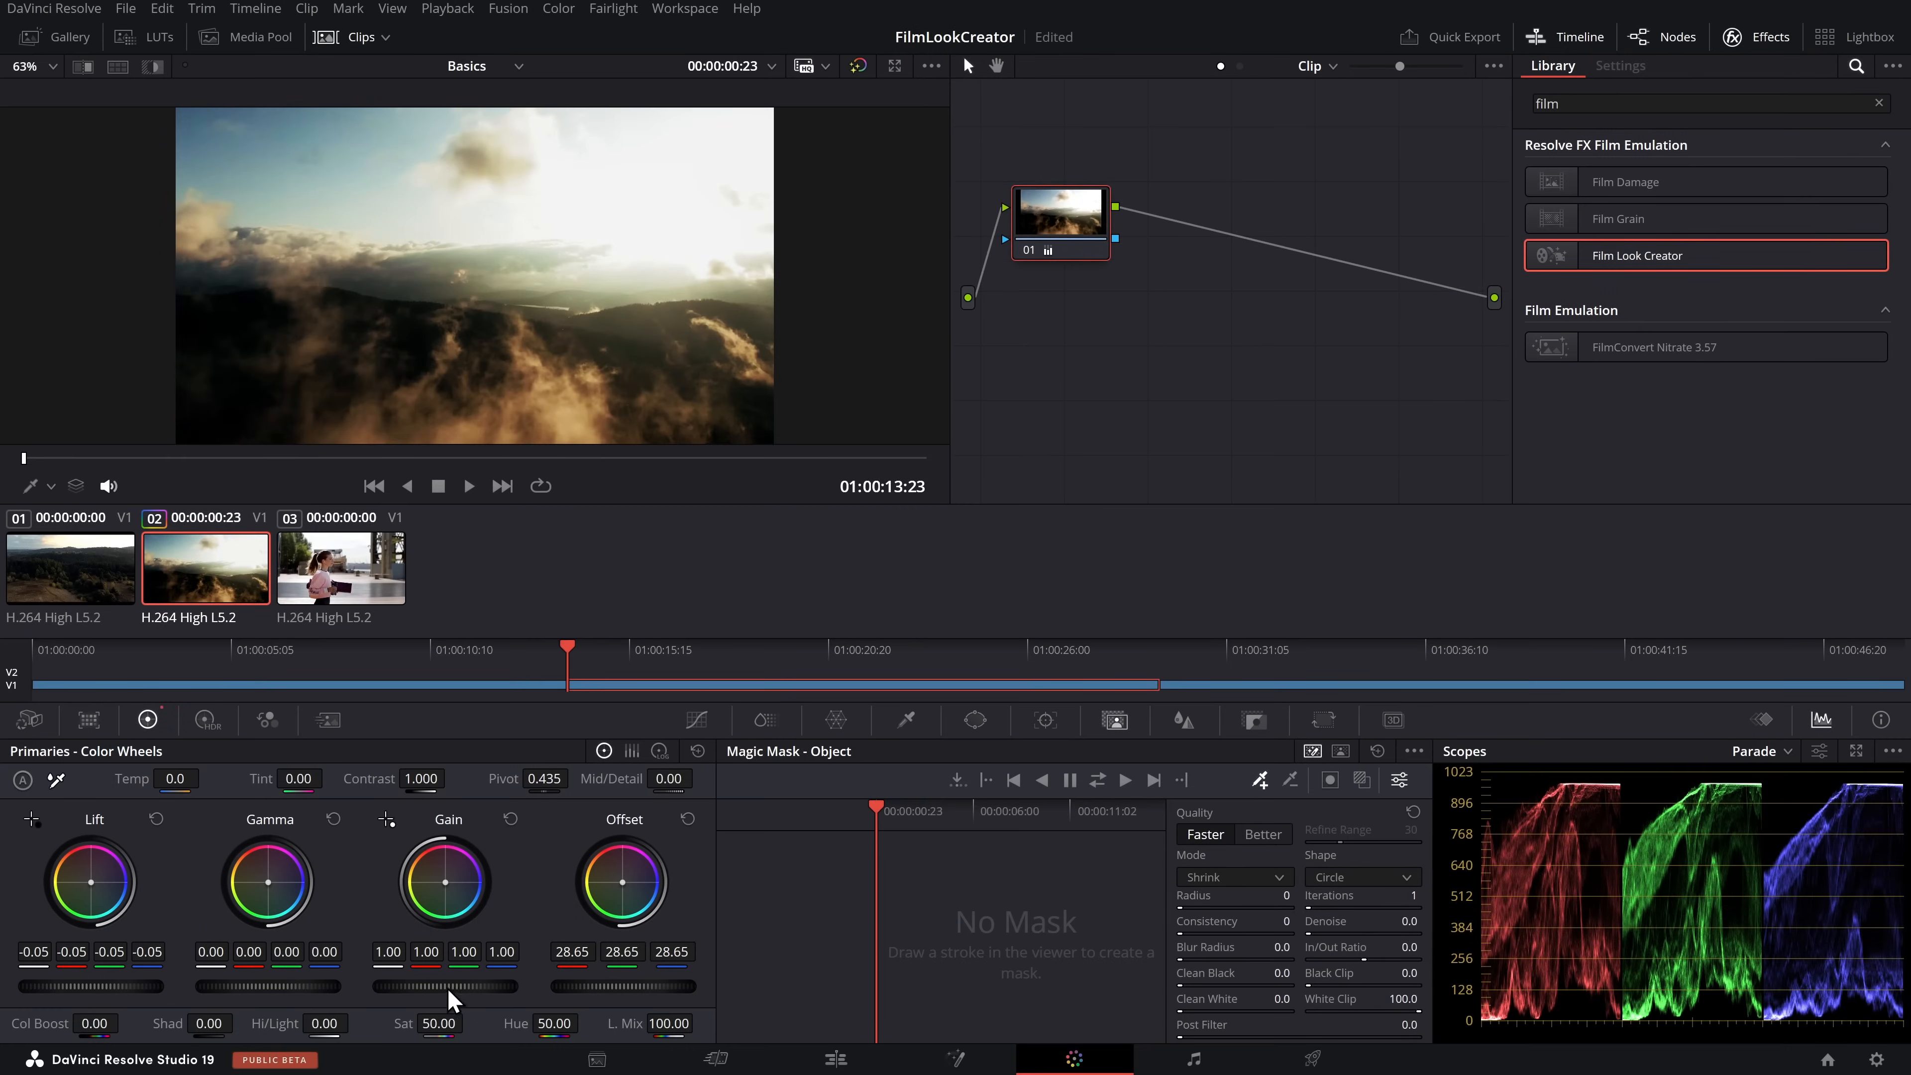
left_click_drag(403, 991, 437, 991)
left_click_drag(1067, 204, 1104, 232)
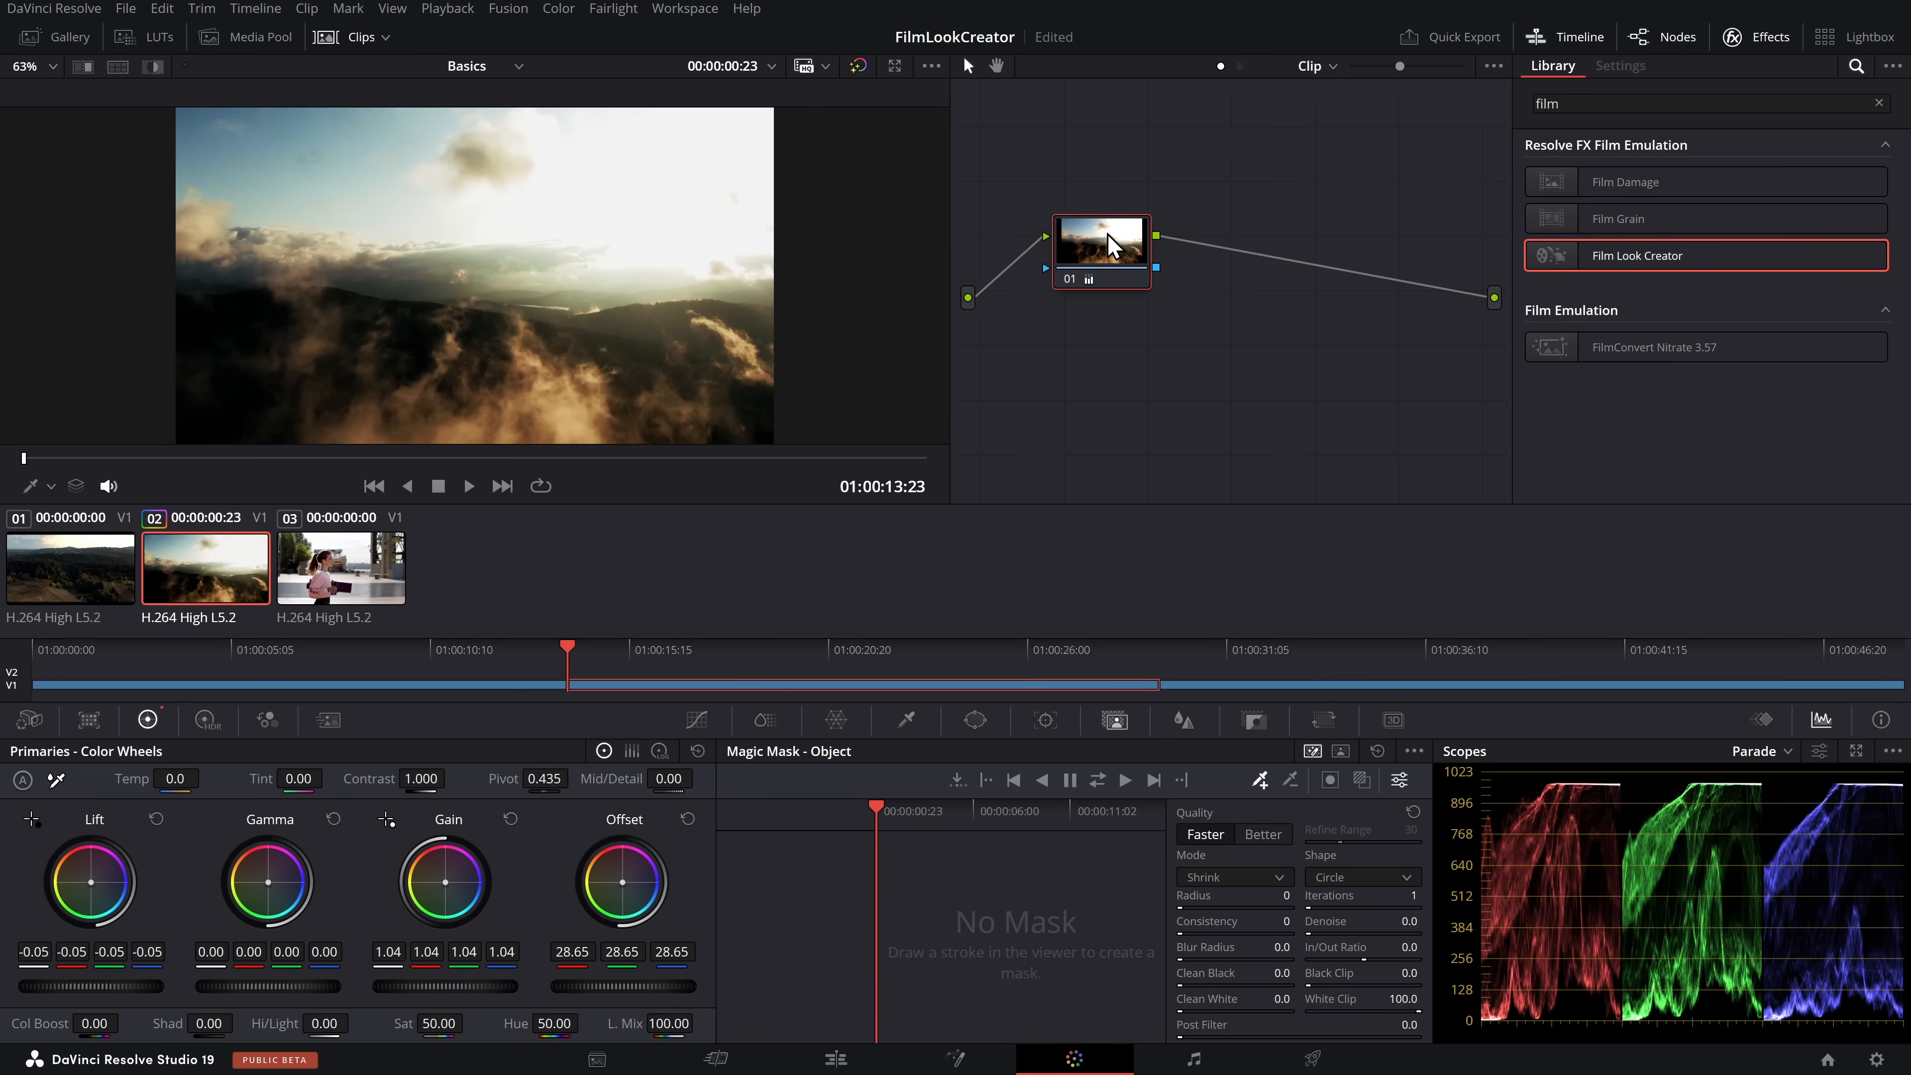
left_click(352, 593)
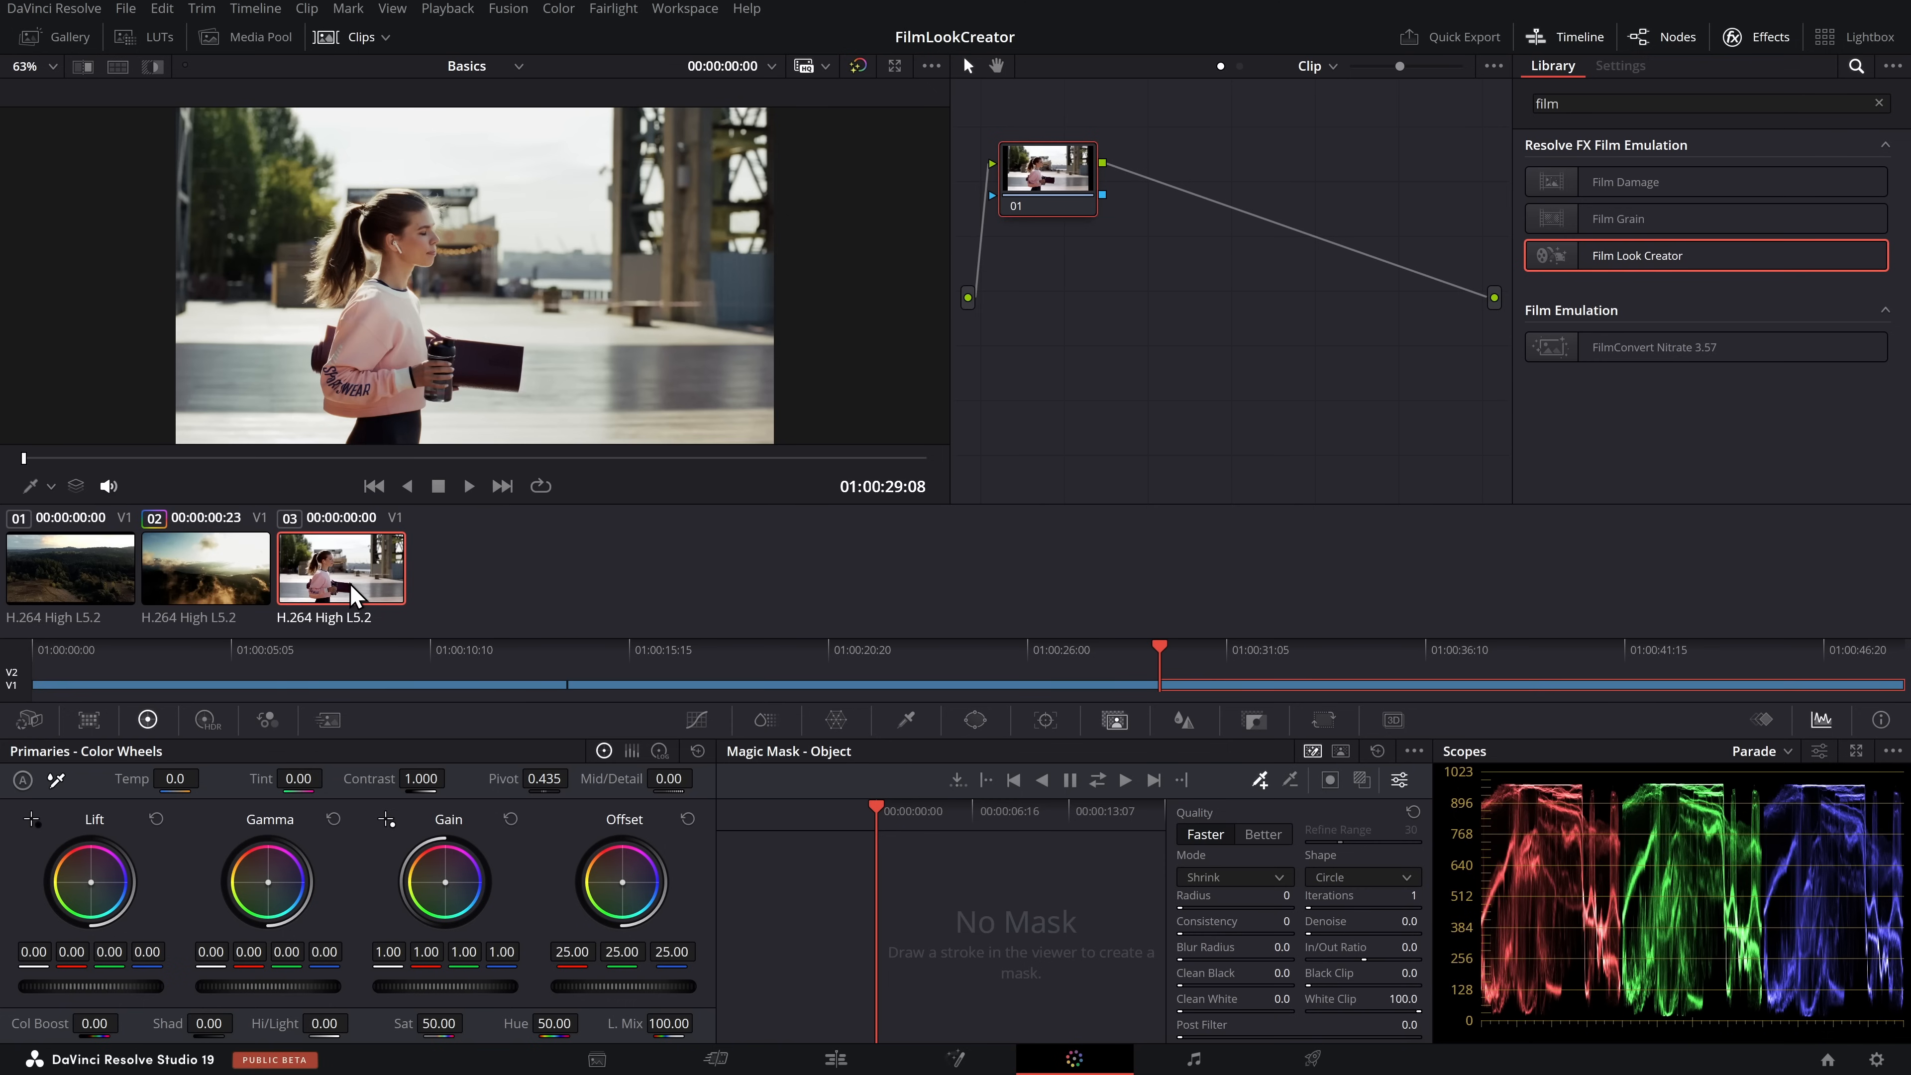
left_click(75, 577)
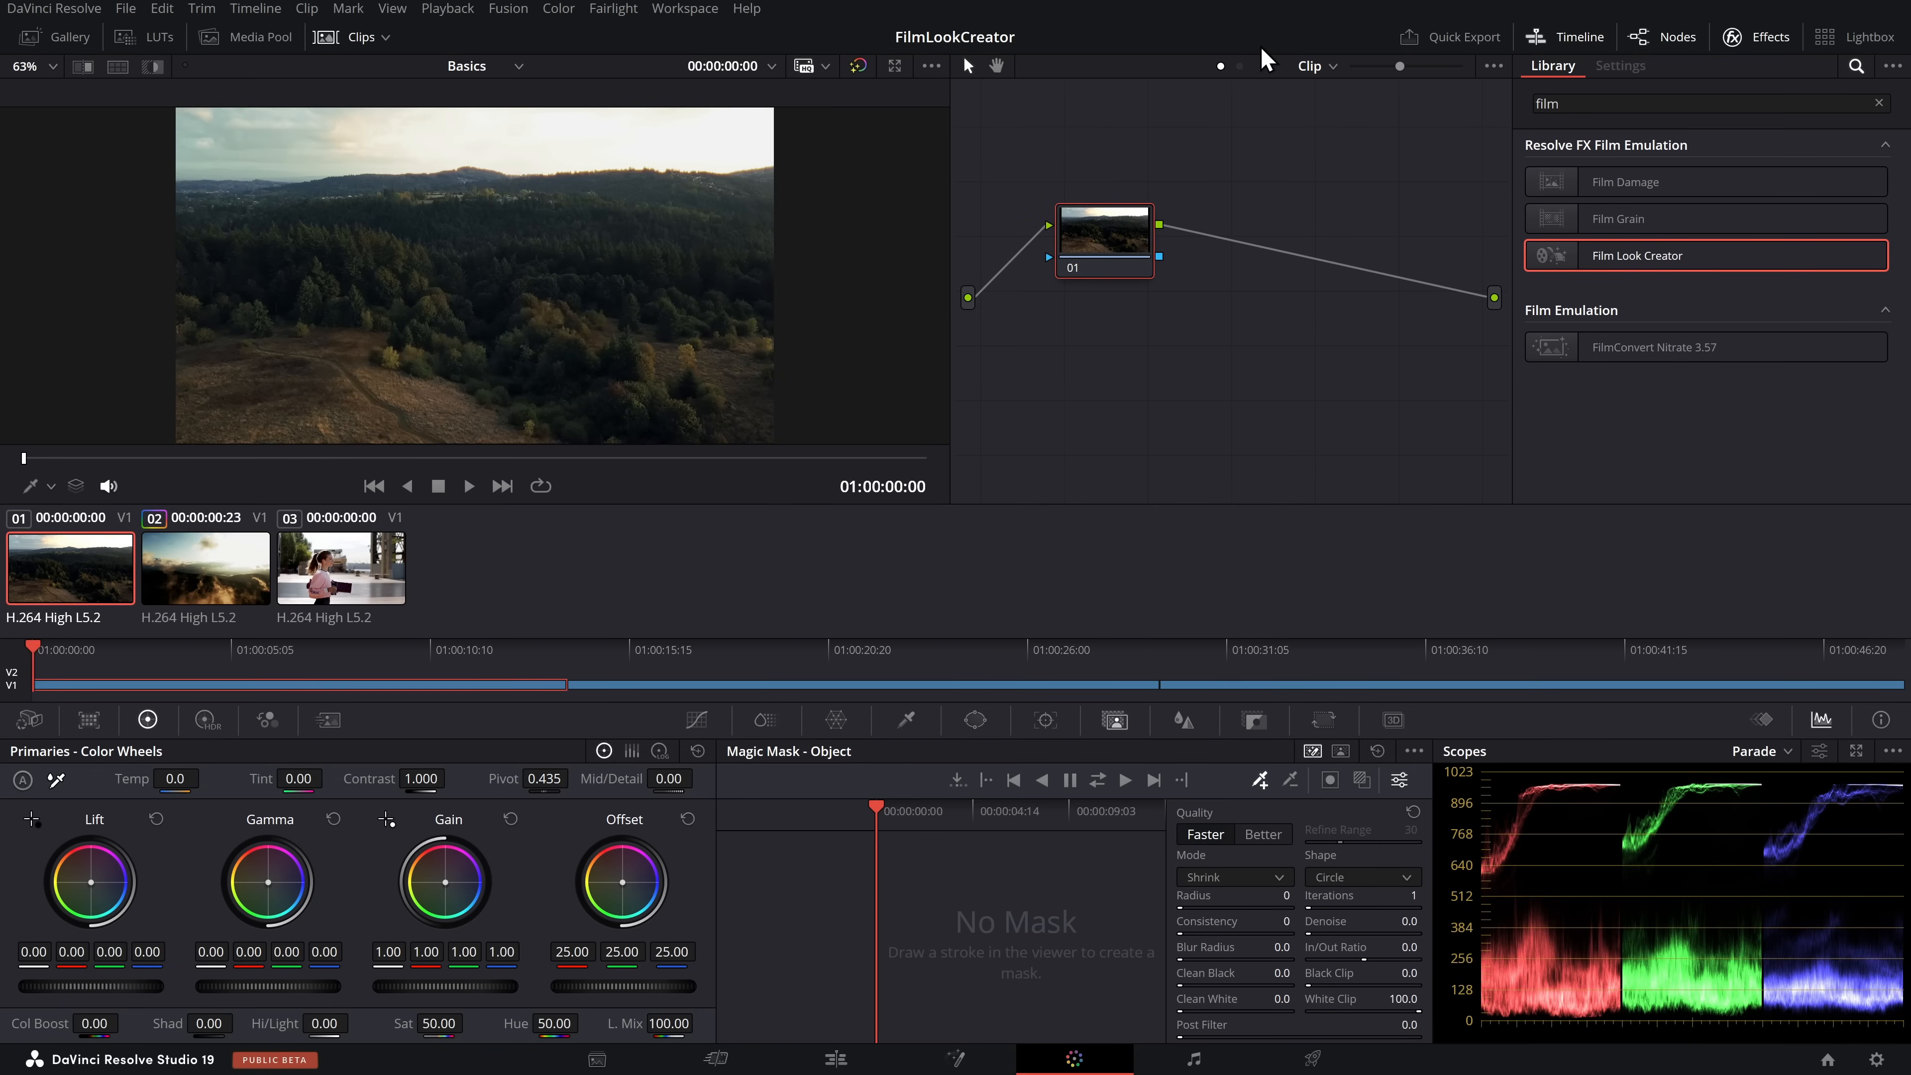
Return to the Timeline-level node graph and delete its Film Look Creator node
left_click(1335, 72)
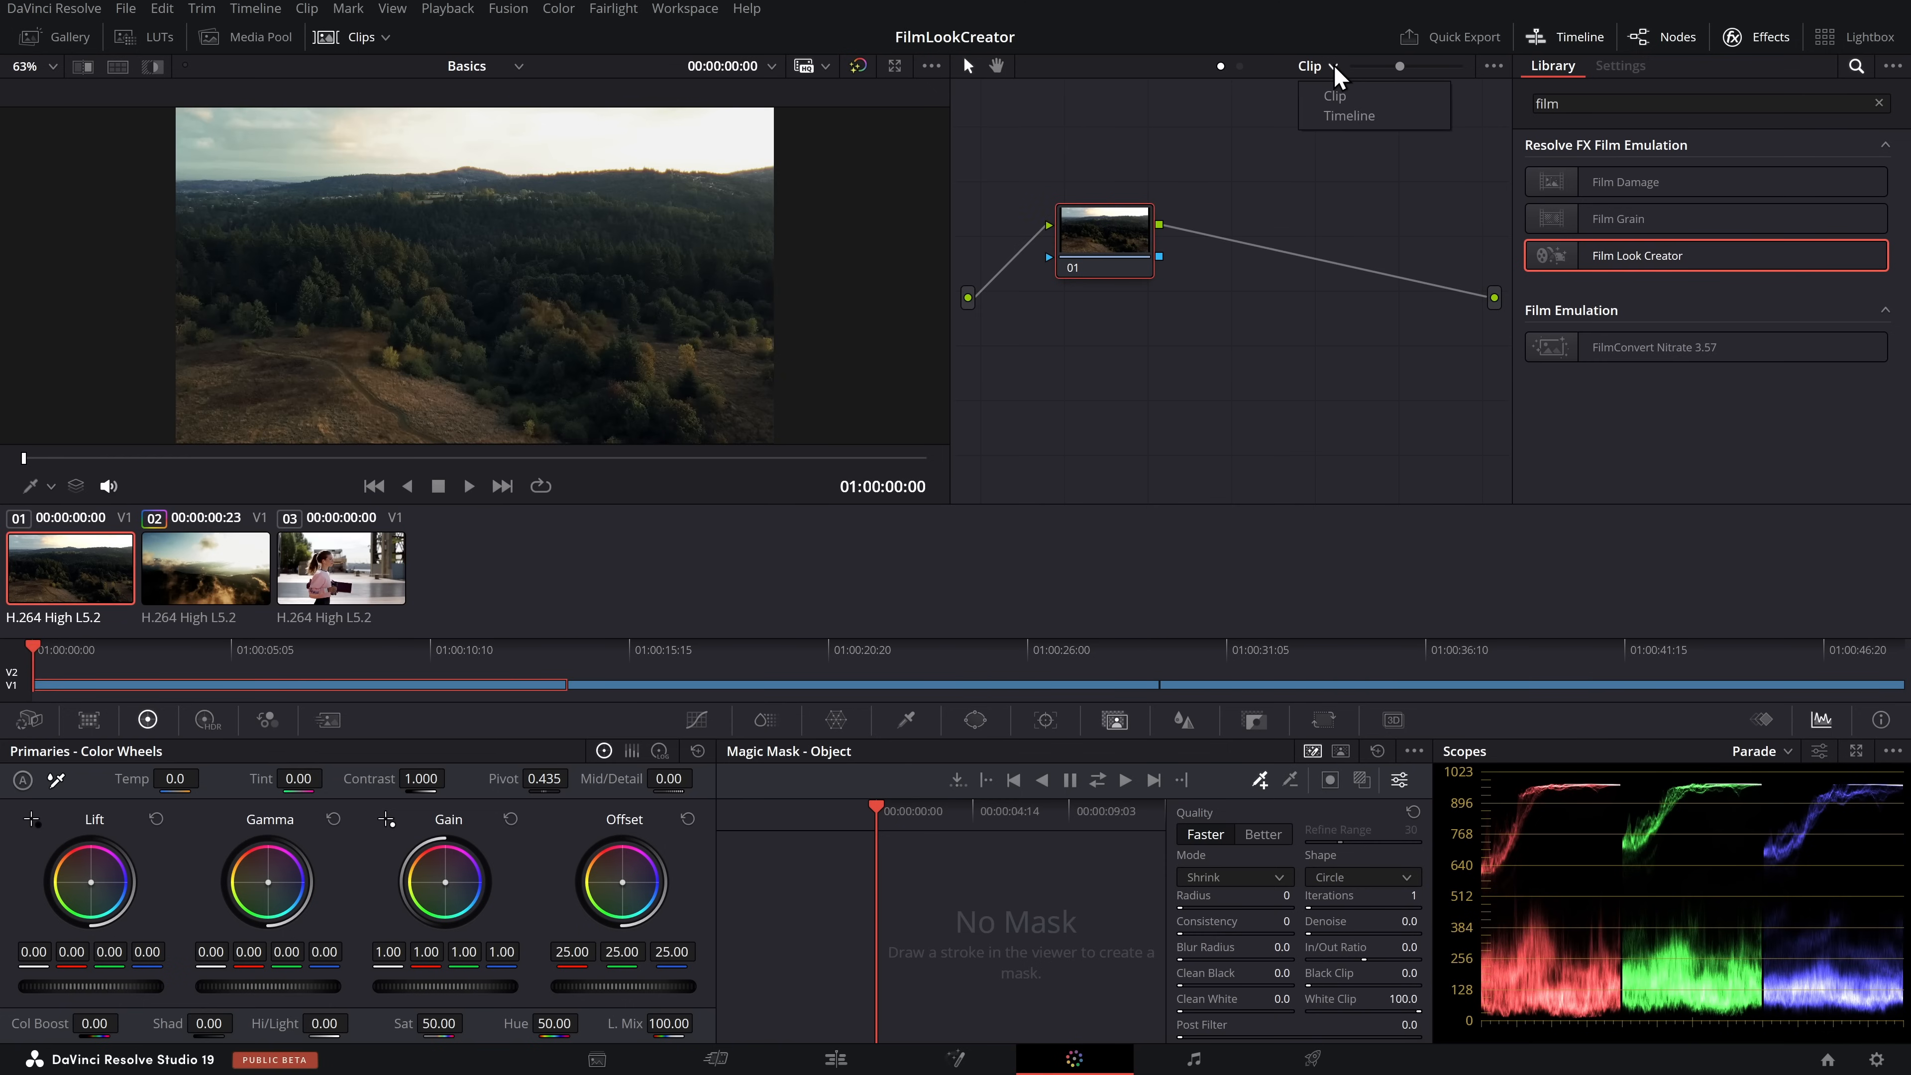
left_click(1356, 120)
mouse_move(1764, 200)
left_mouse_down()
mouse_move(1722, 200)
mouse_move(1796, 199)
left_mouse_up()
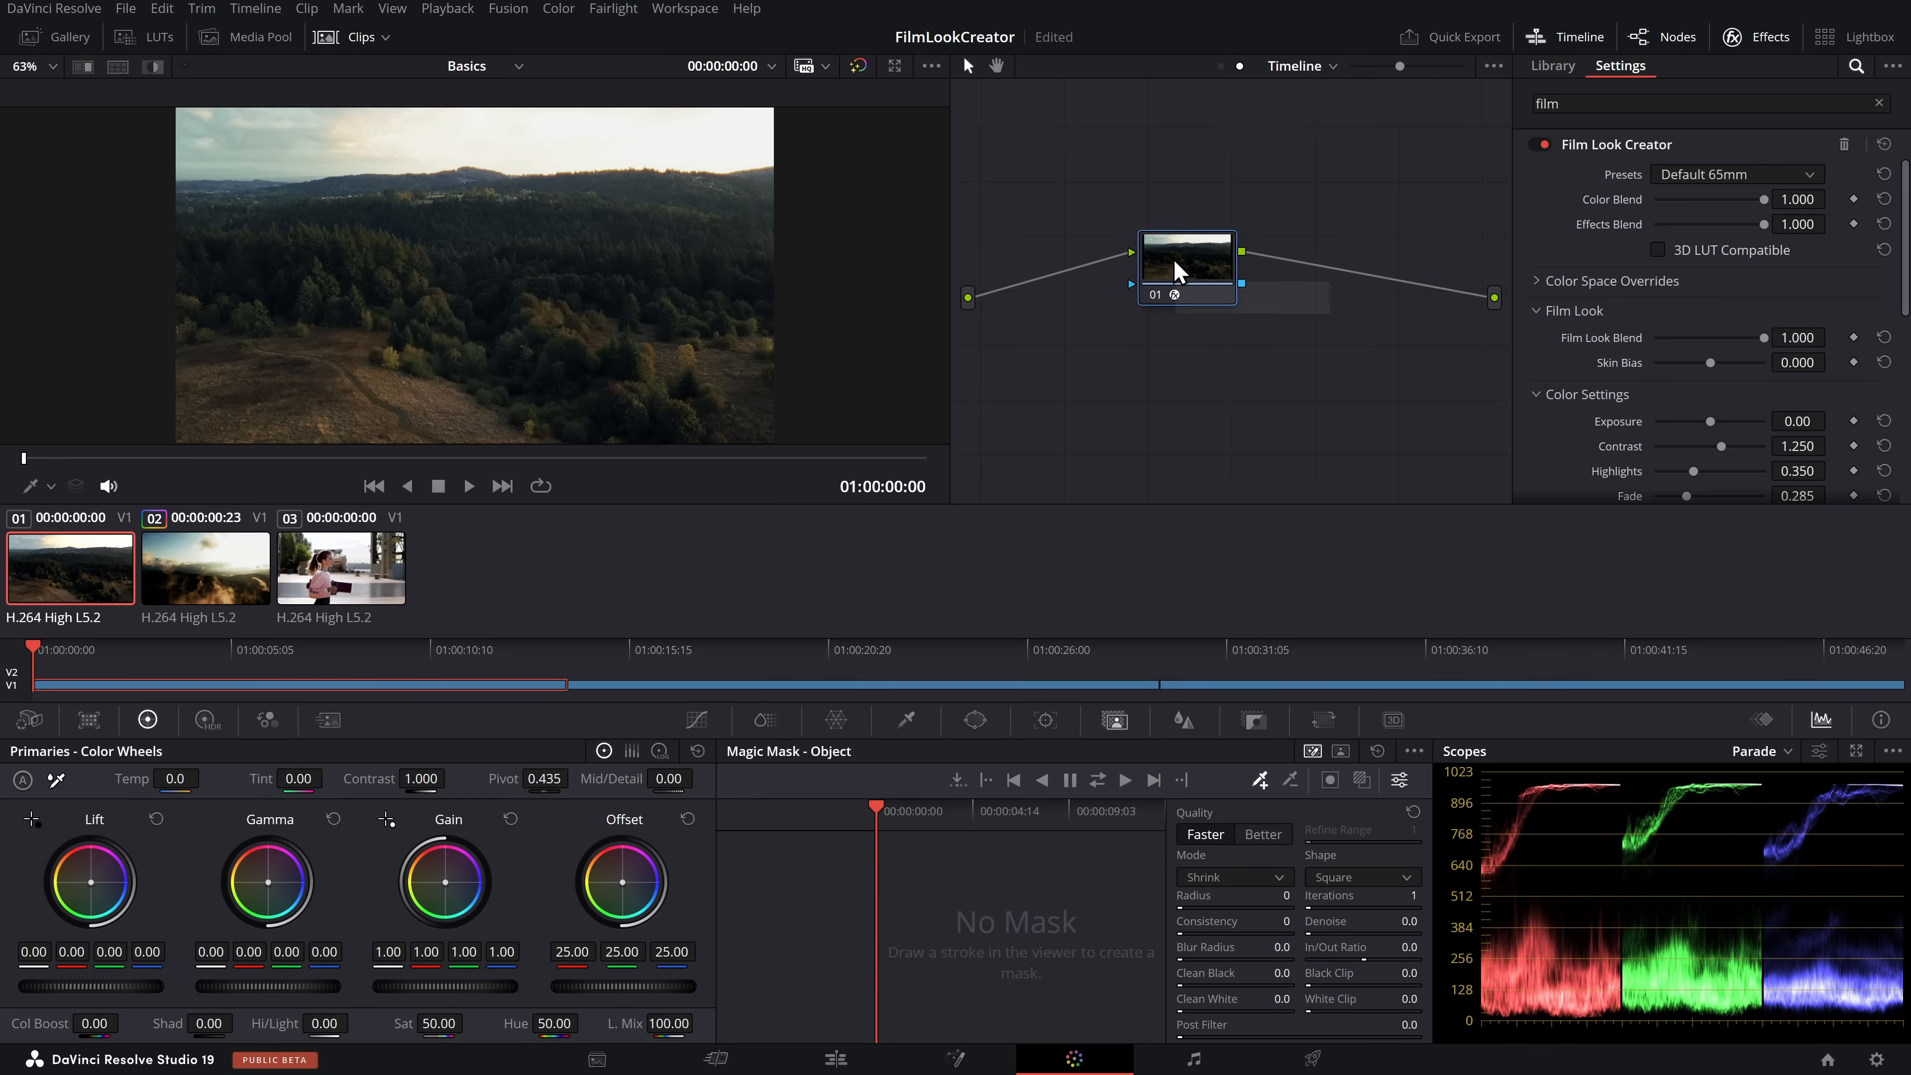
key("Delete")
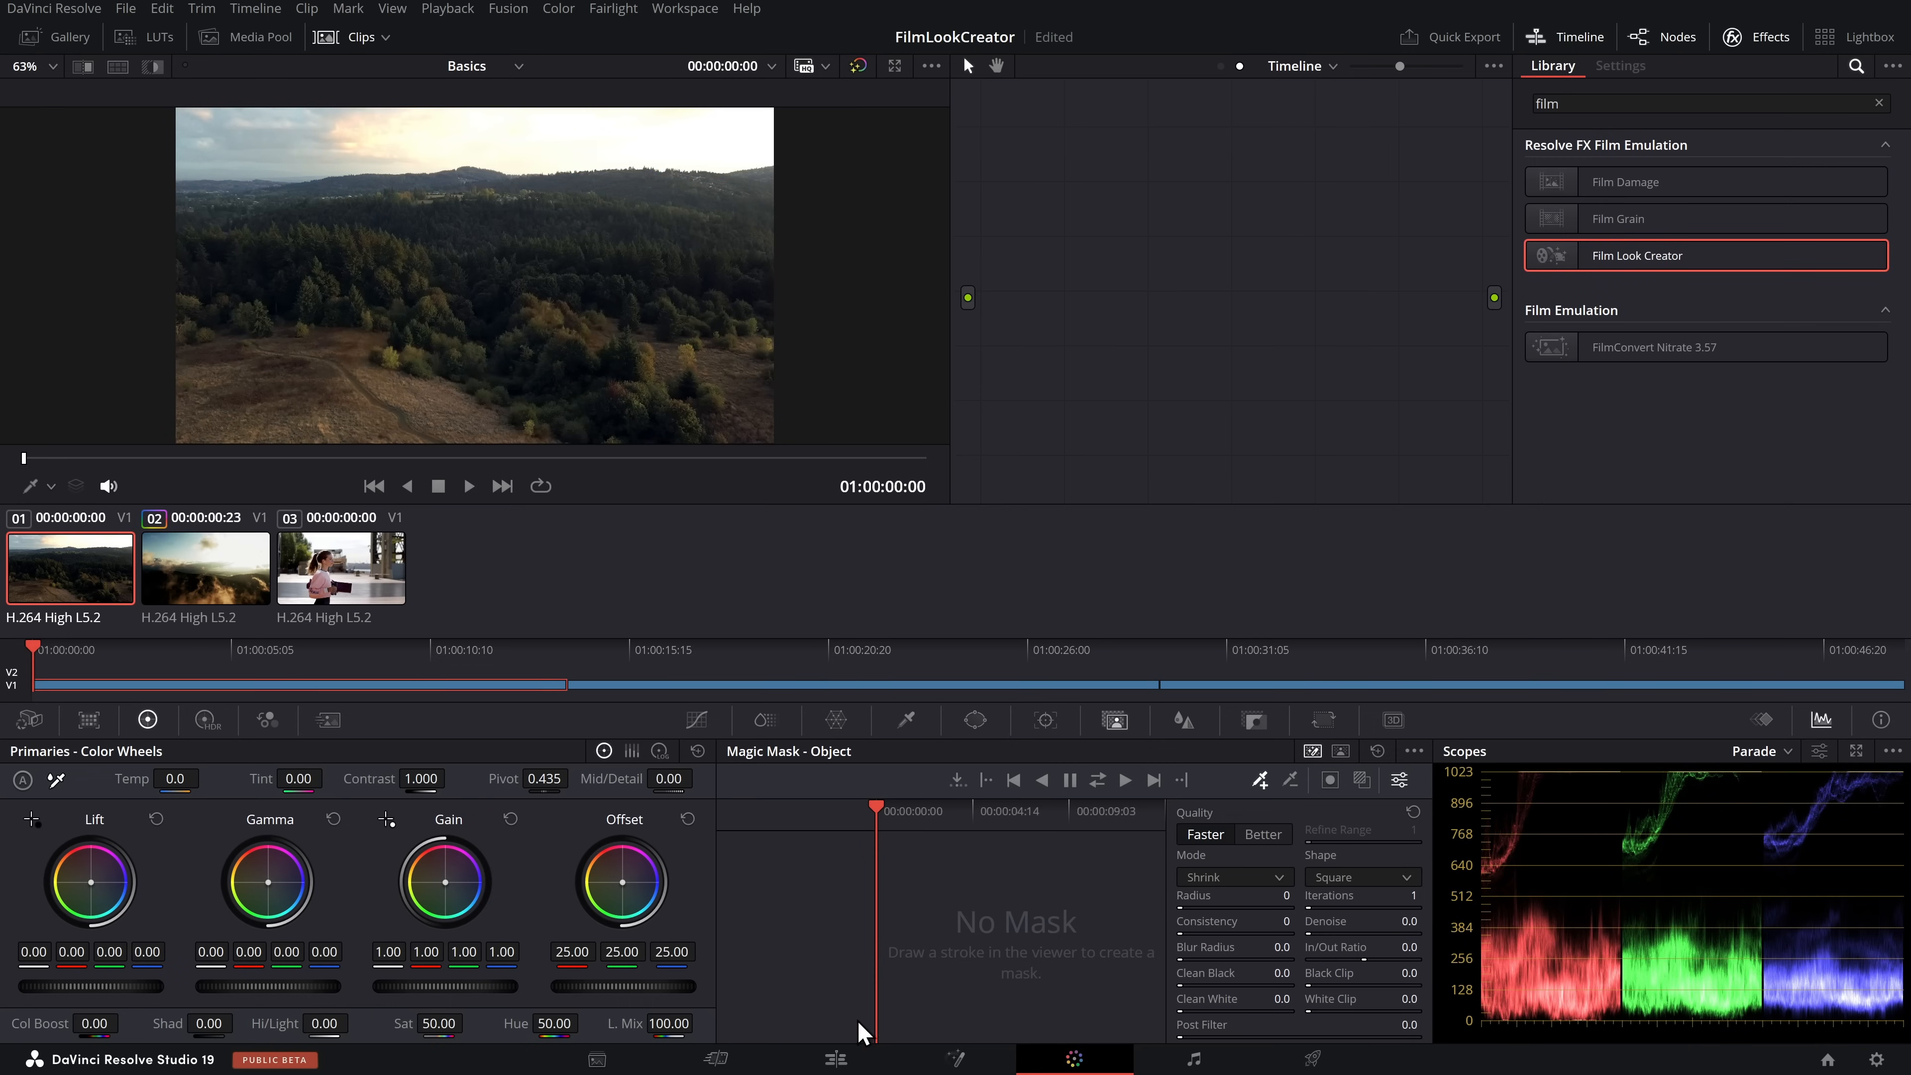
On the Edit page, search the effects for an adjustment clip and place it above all three clips, spanning their full length
left_click(850, 1064)
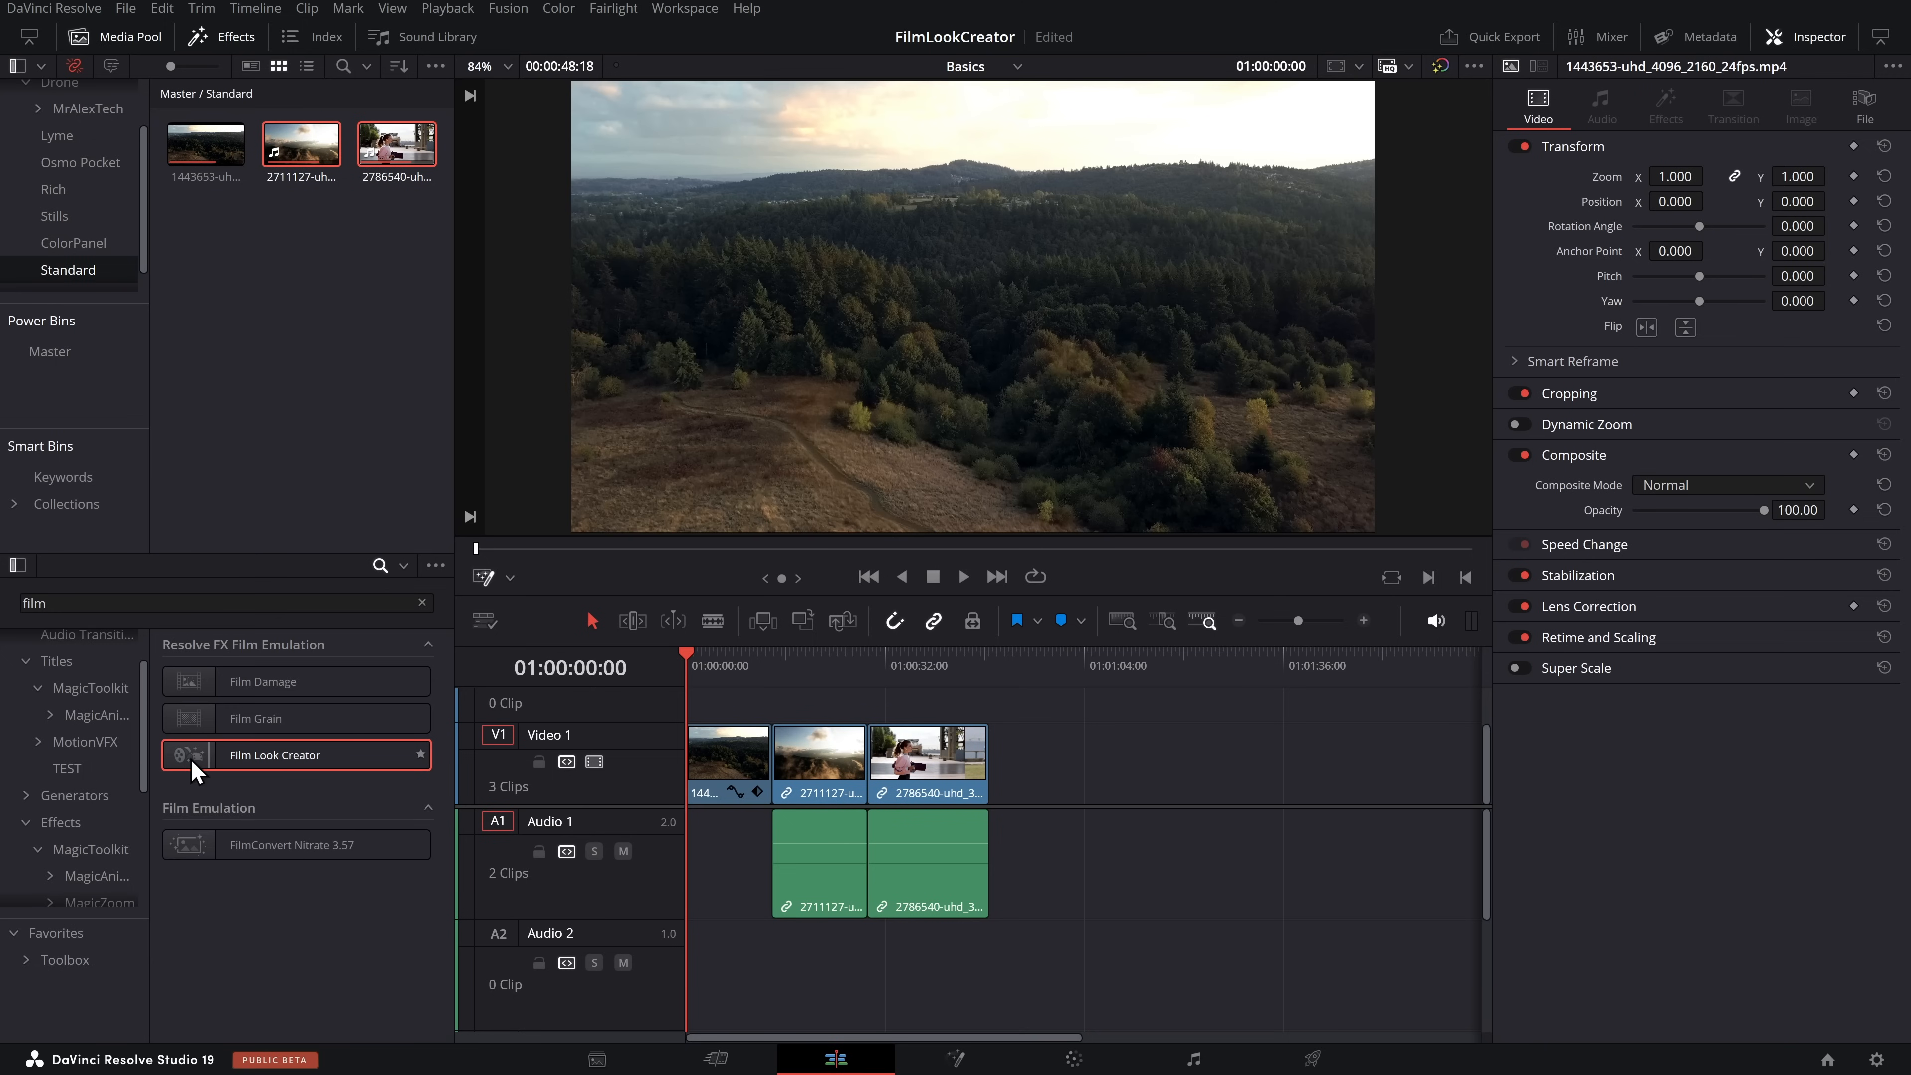
left_click(60, 822)
double_click(150, 603)
type("ad")
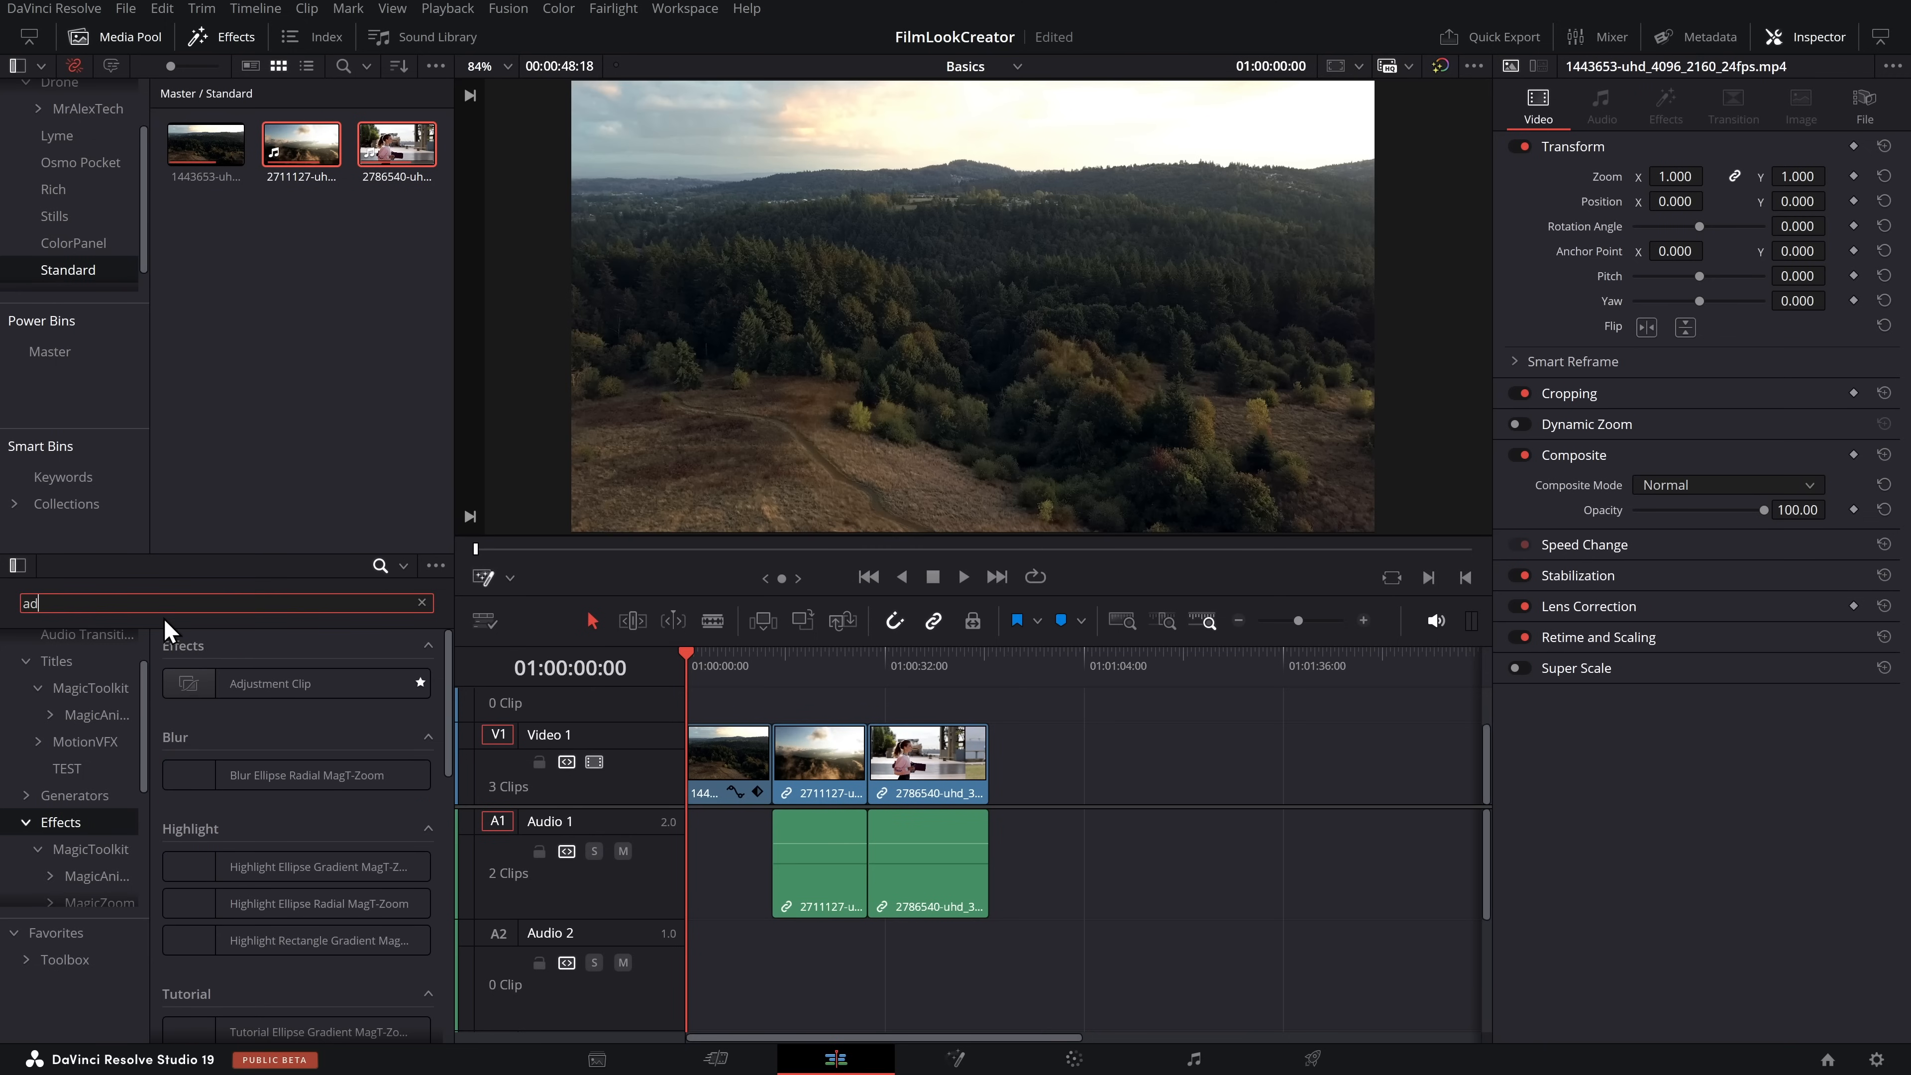
left_click_drag(233, 689, 988, 699)
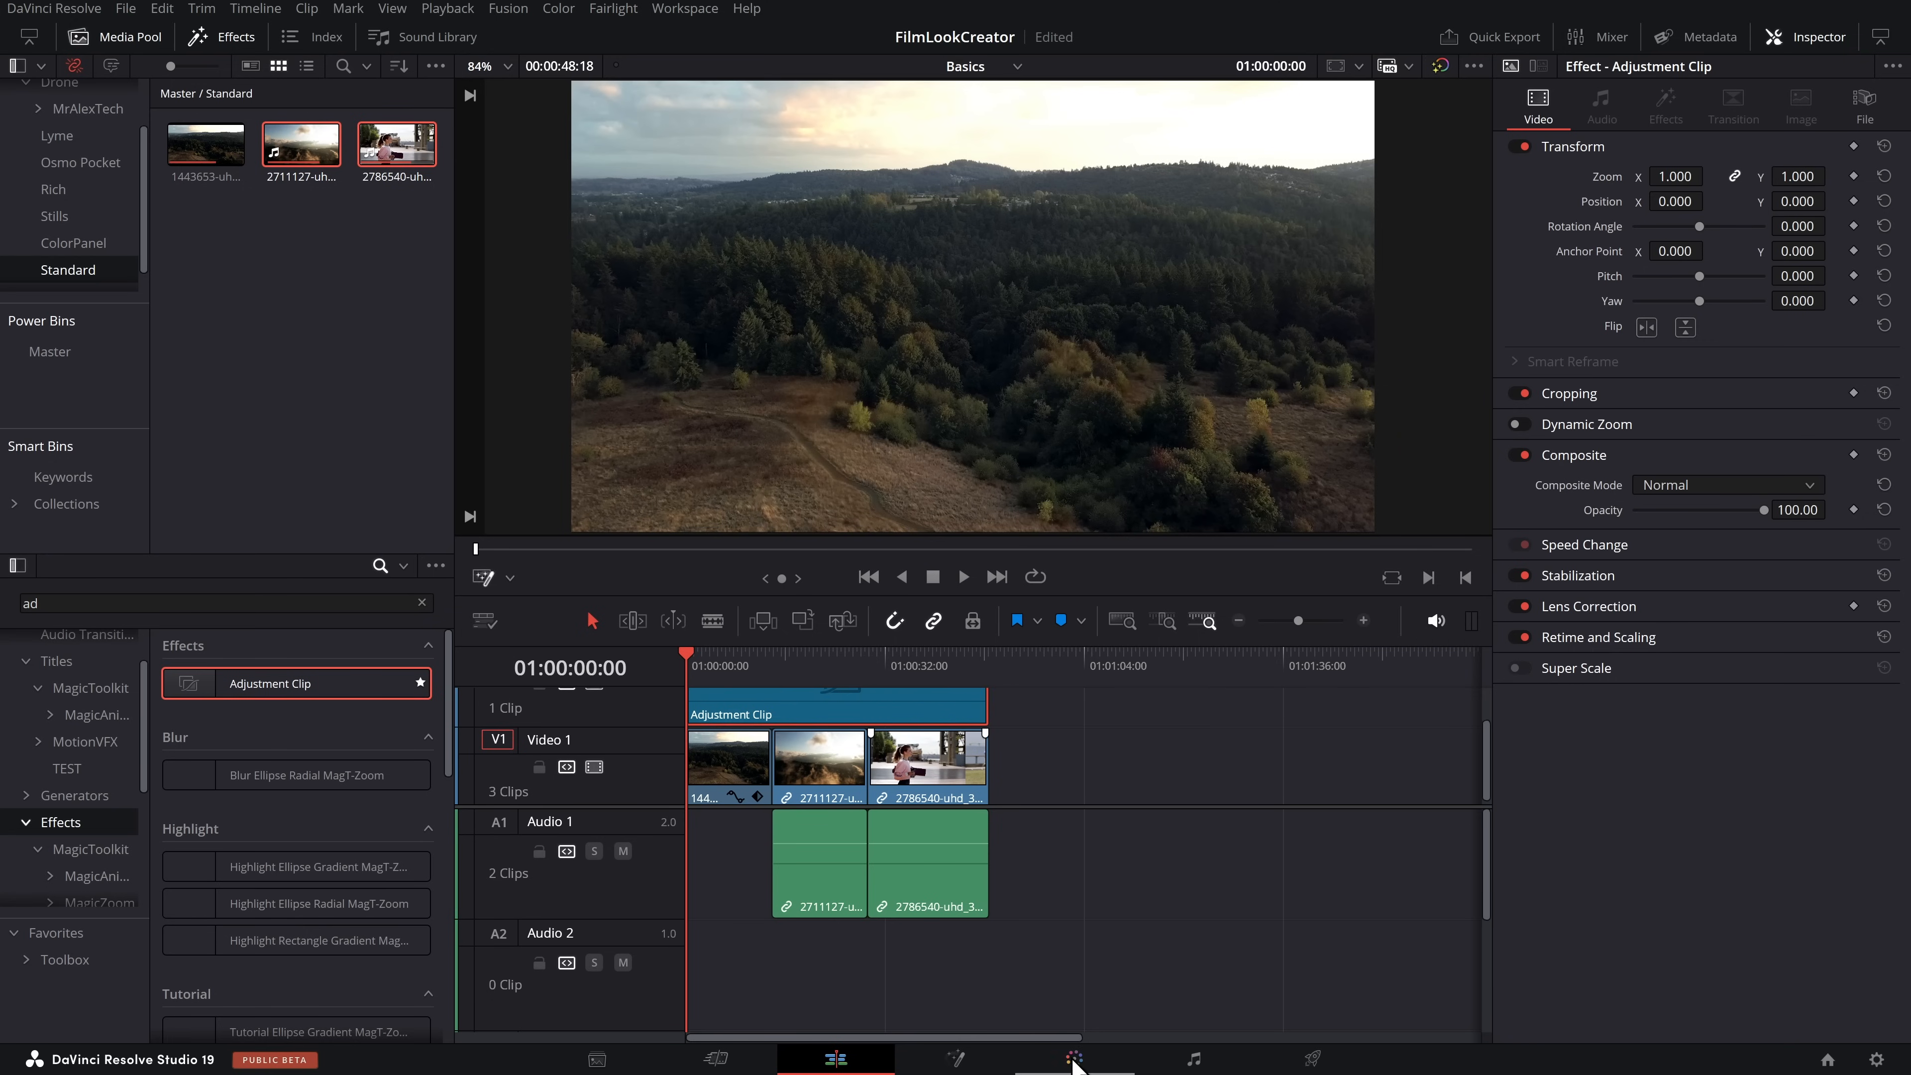
On the Color page, apply Film Look Creator to the adjustment clip's node, and check the look on clips 03 and 04
left_click(1071, 1062)
left_click_drag(1674, 263, 1090, 207)
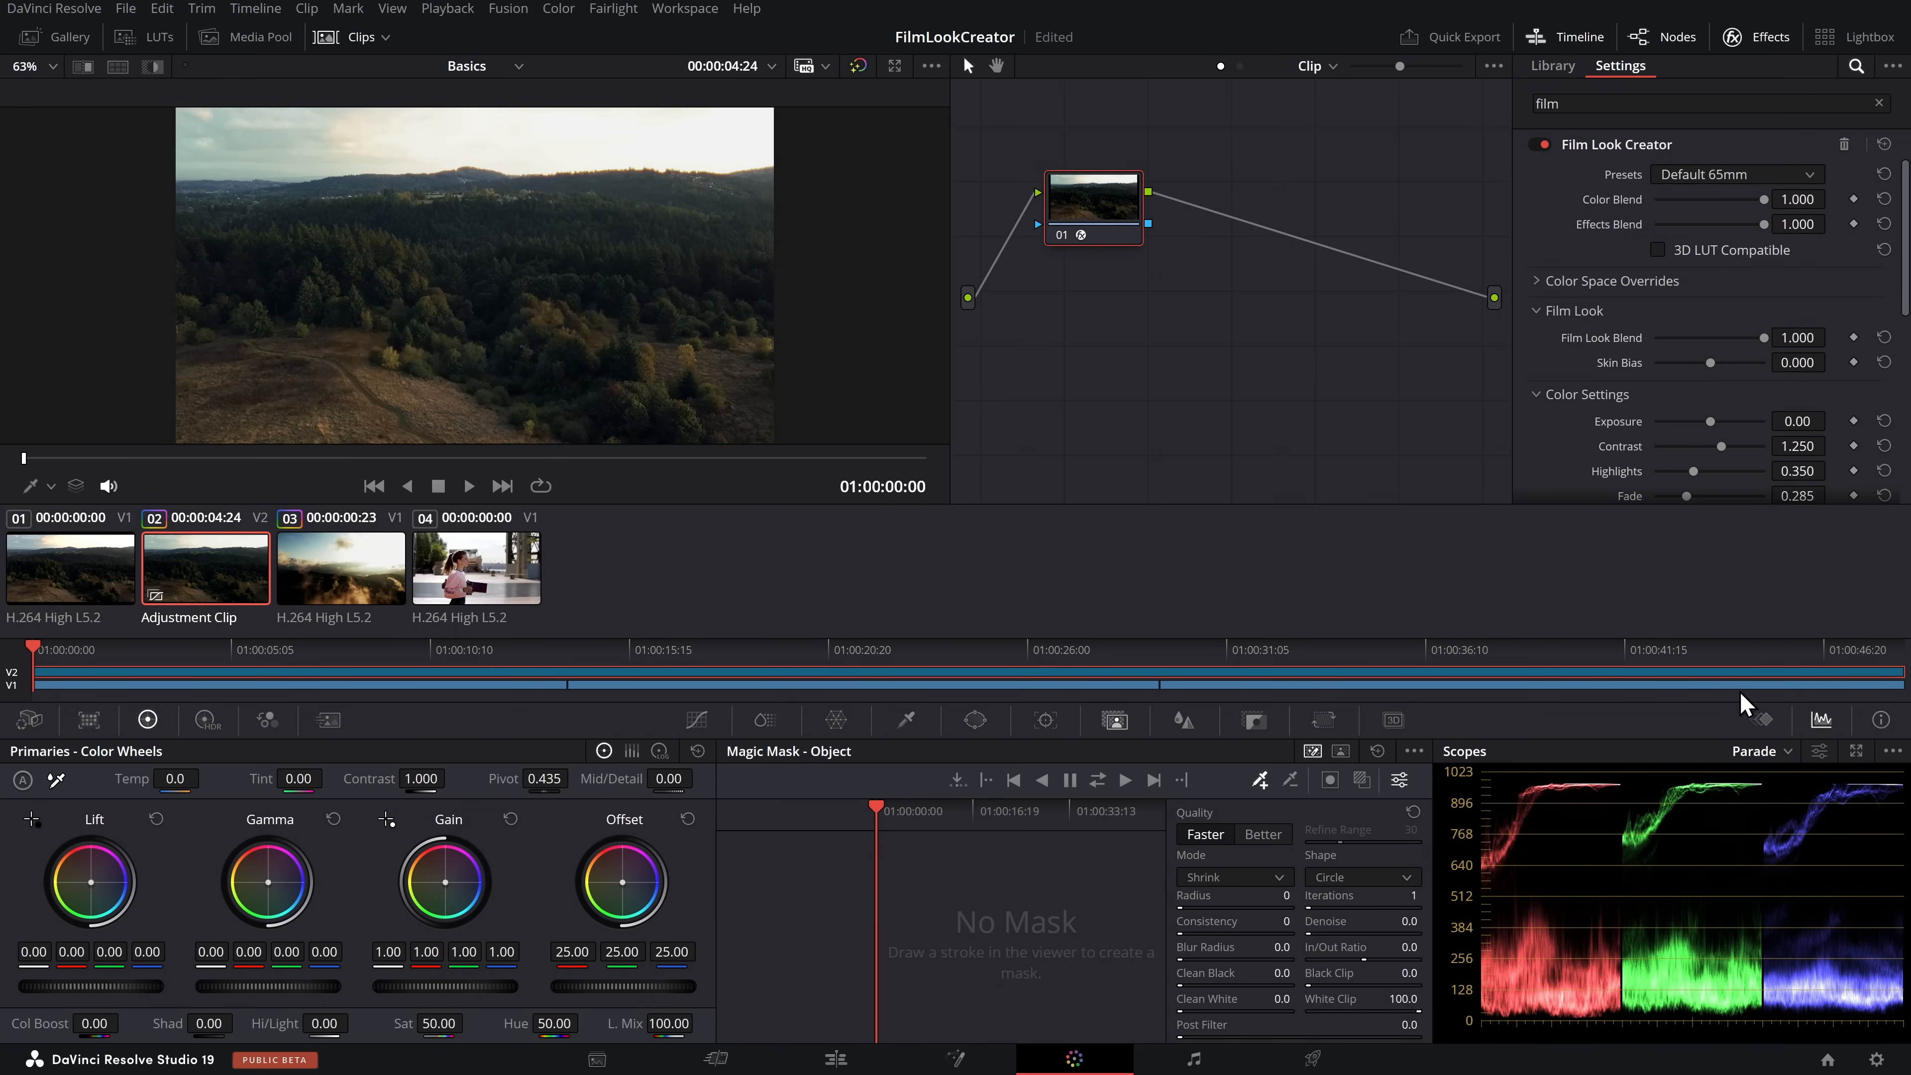
left_click_drag(1117, 226, 1153, 225)
scroll(1702, 377, "down", 5)
scroll(1702, 392, "up", 5)
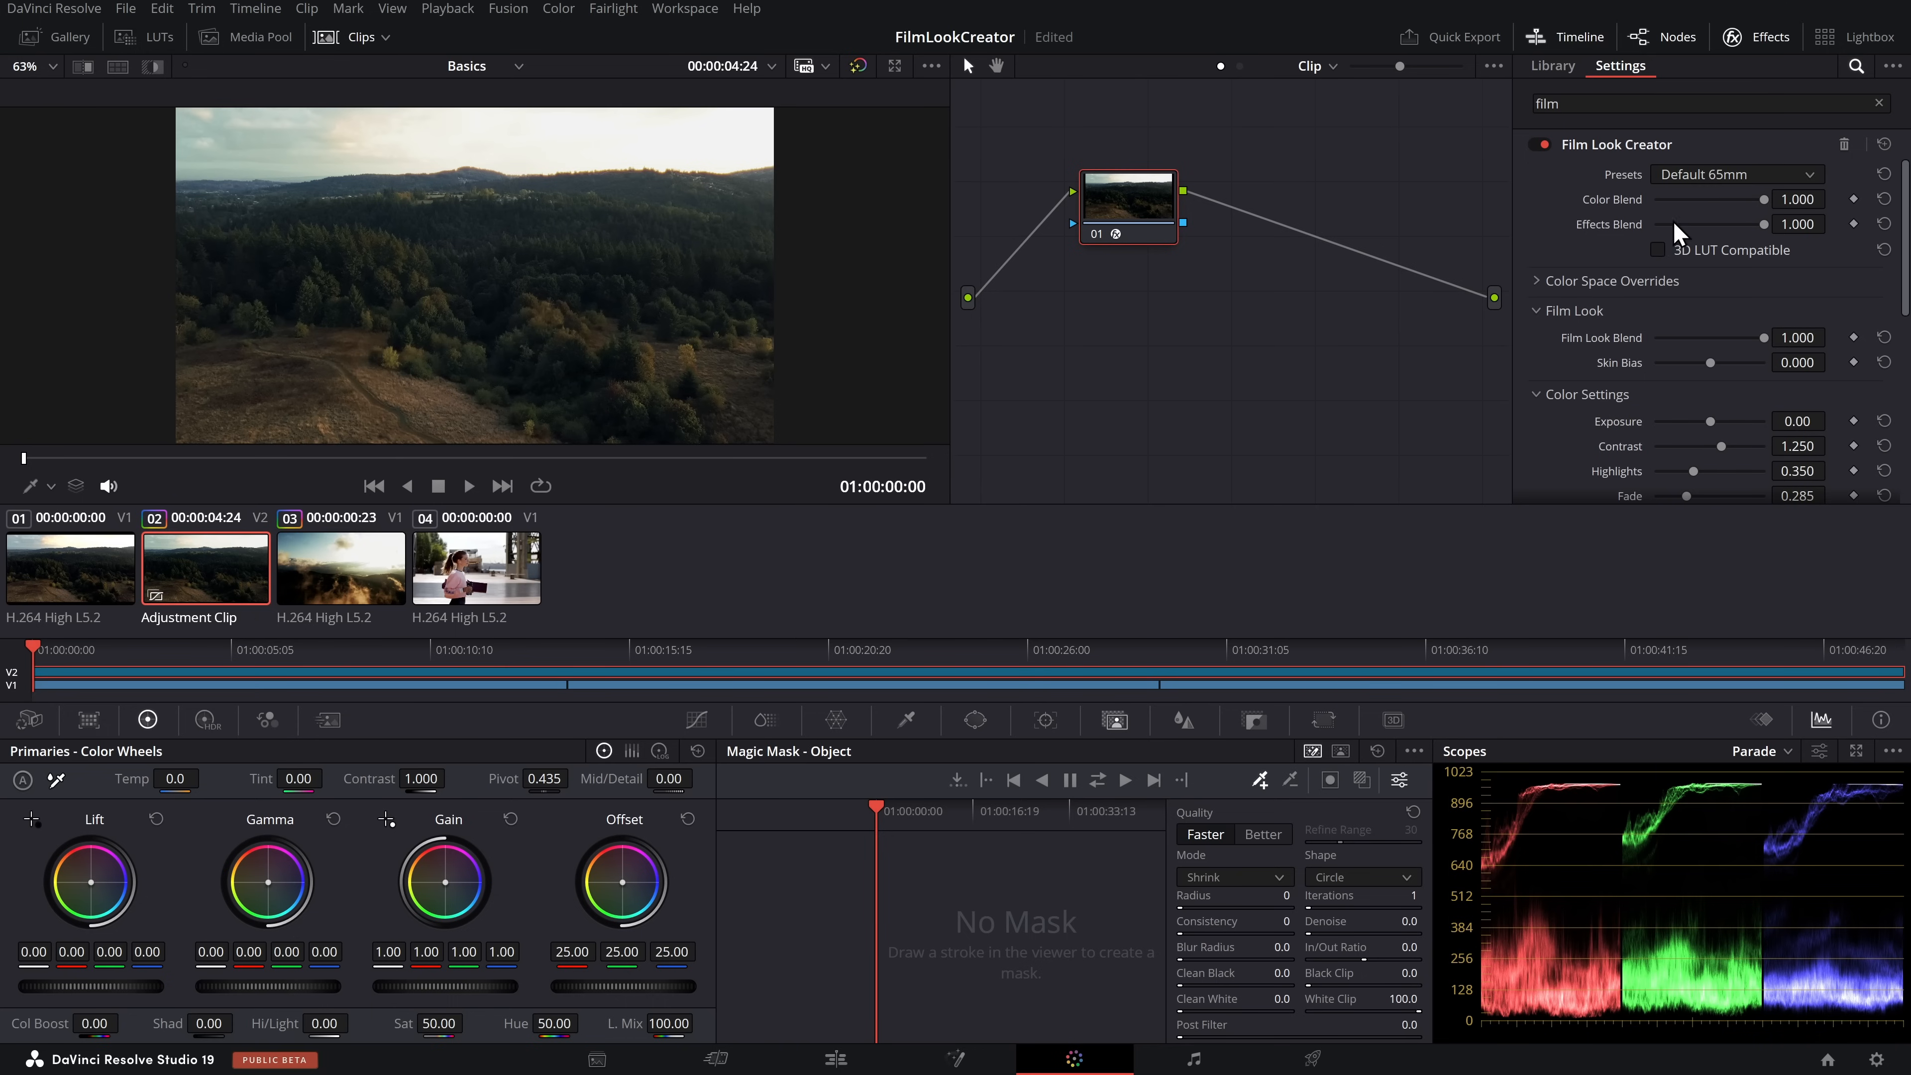
left_click(347, 602)
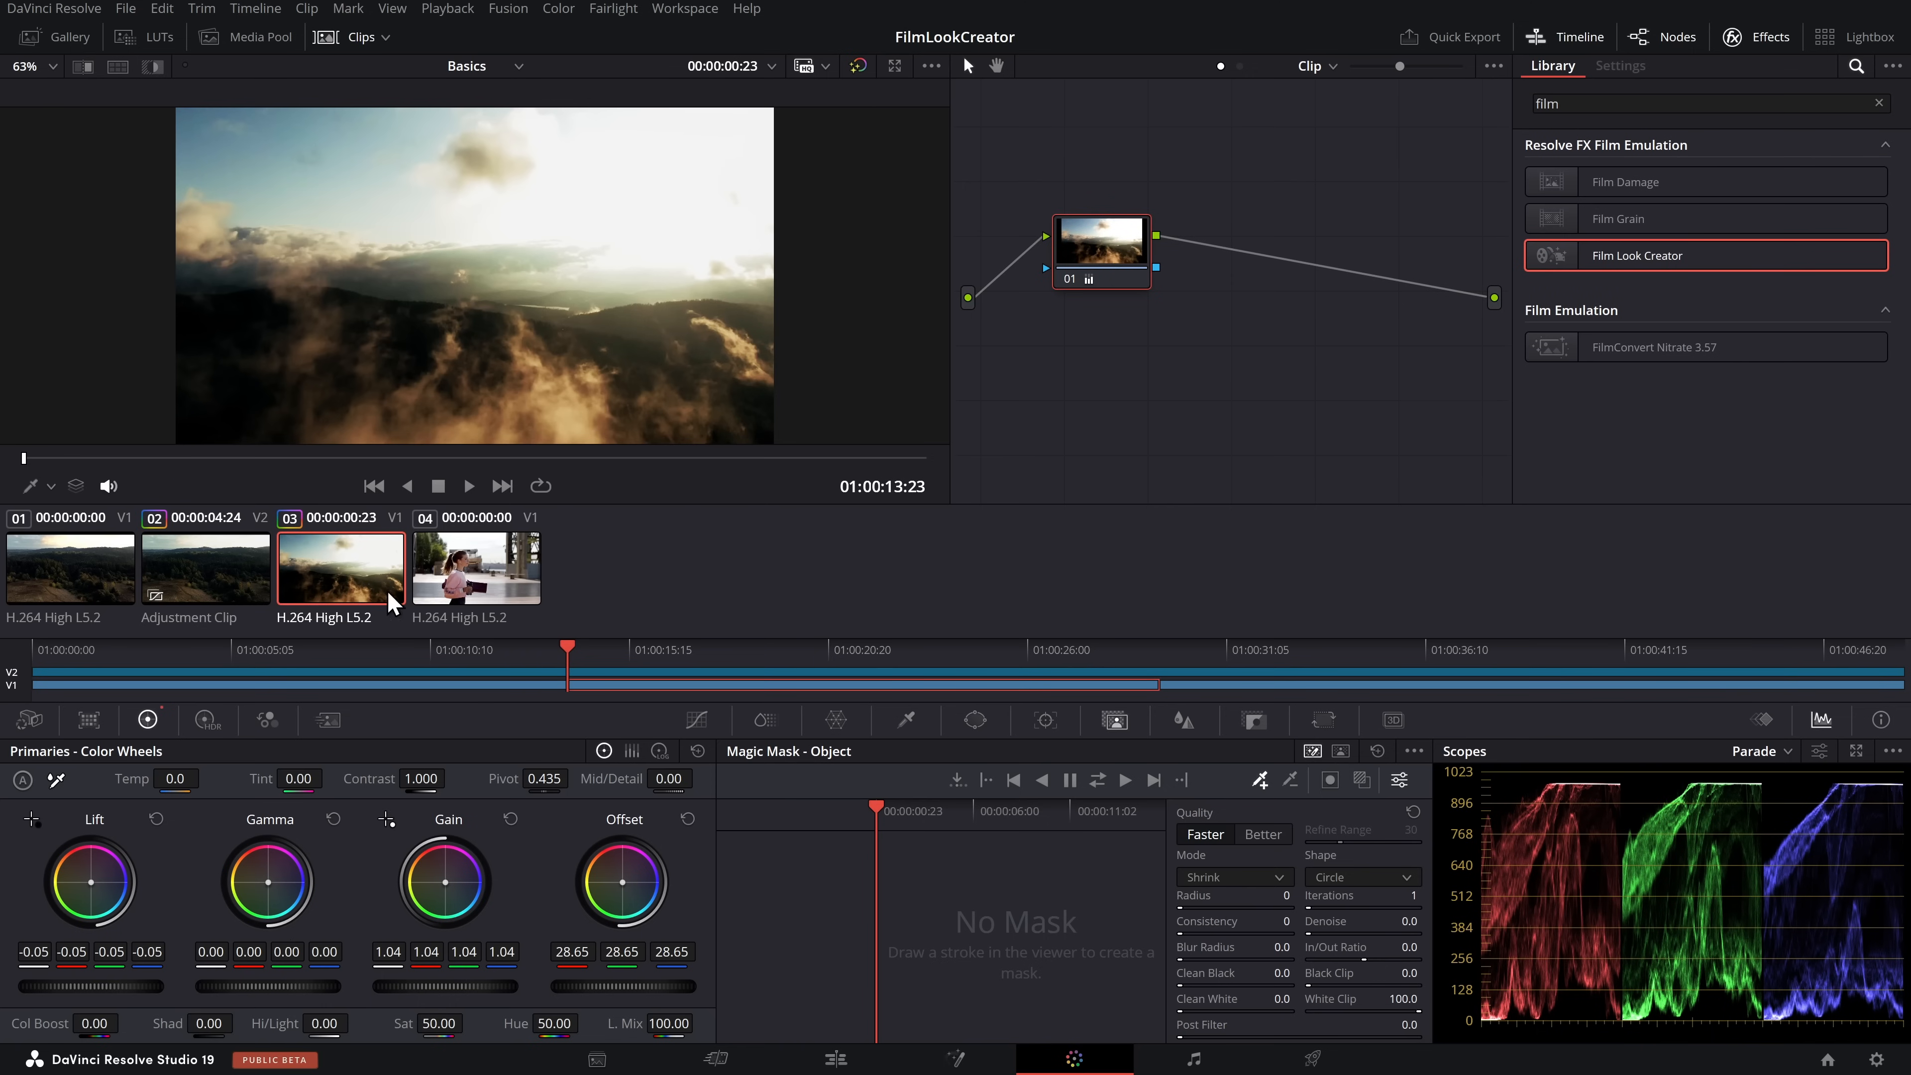
left_click(474, 585)
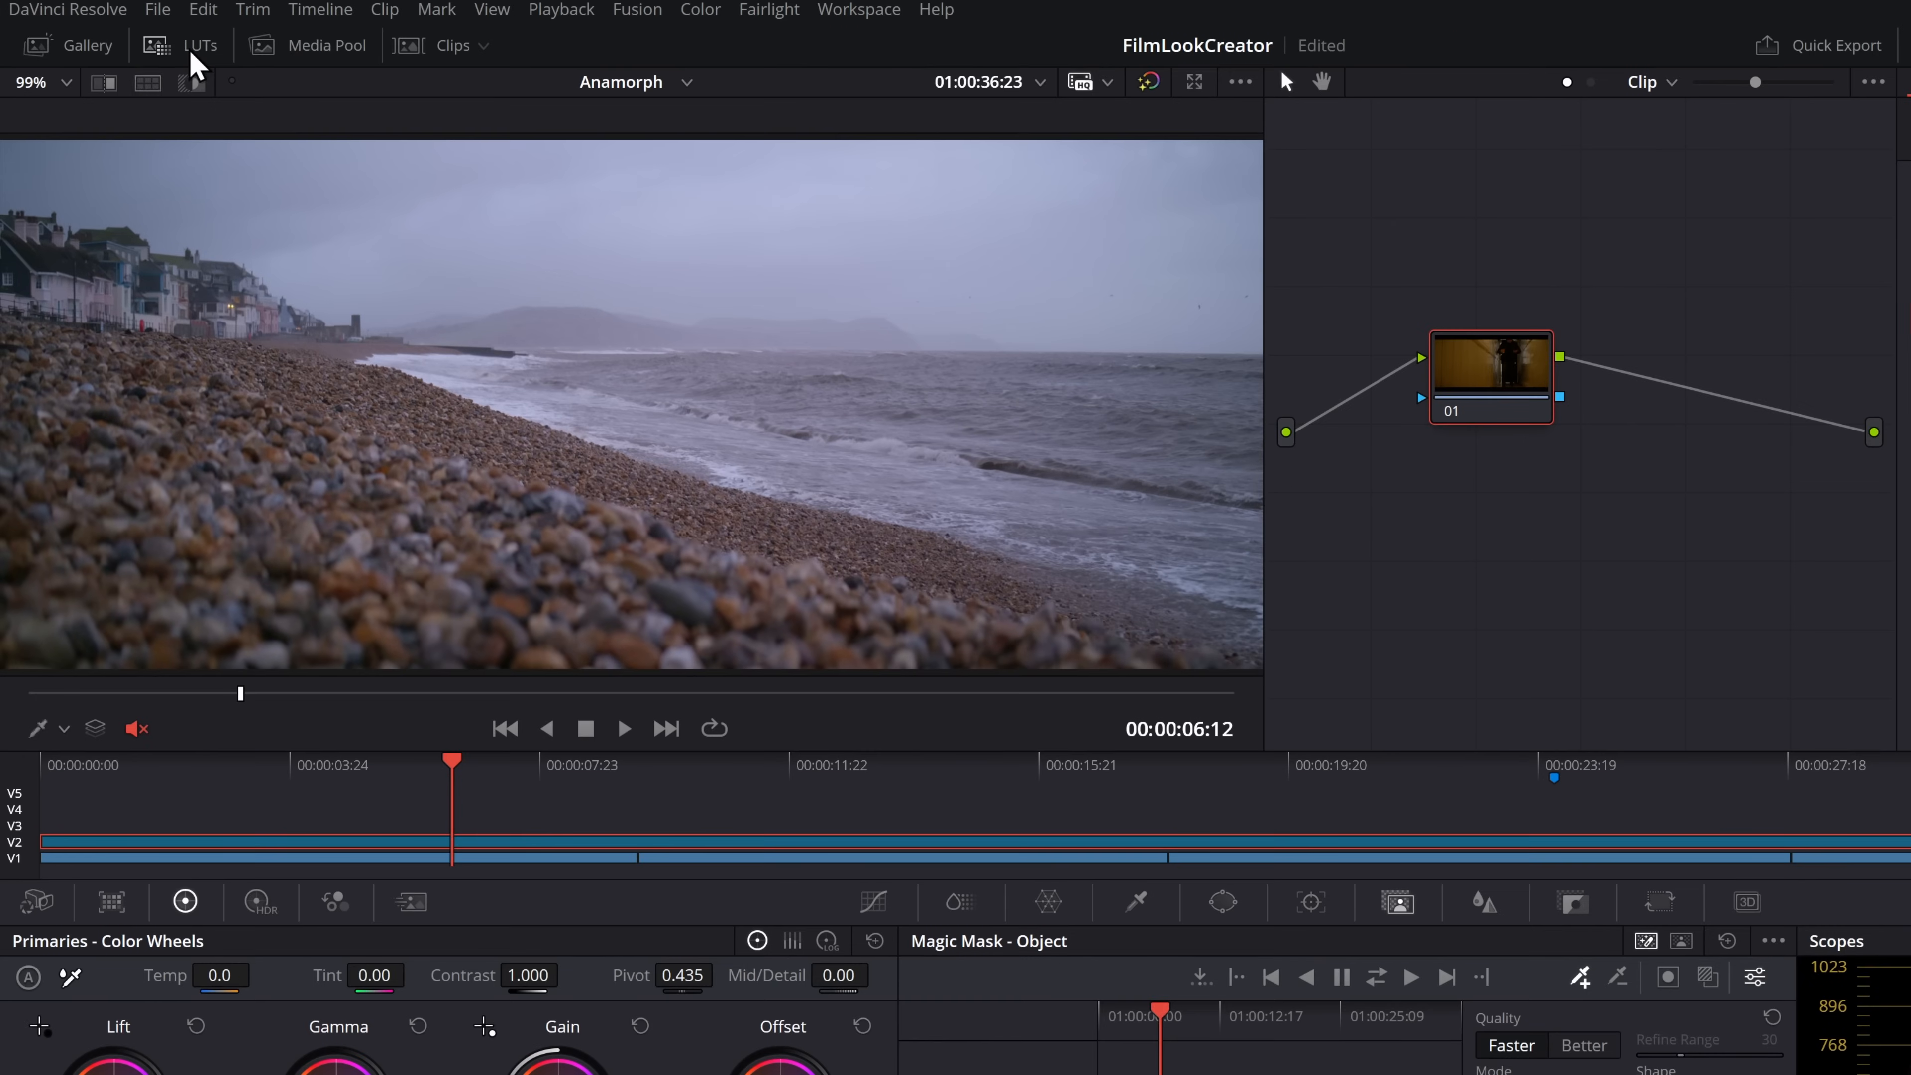
Apply the LUT 1 Life - rec709 from the LUT library to node 01, and close the library
left_click(192, 50)
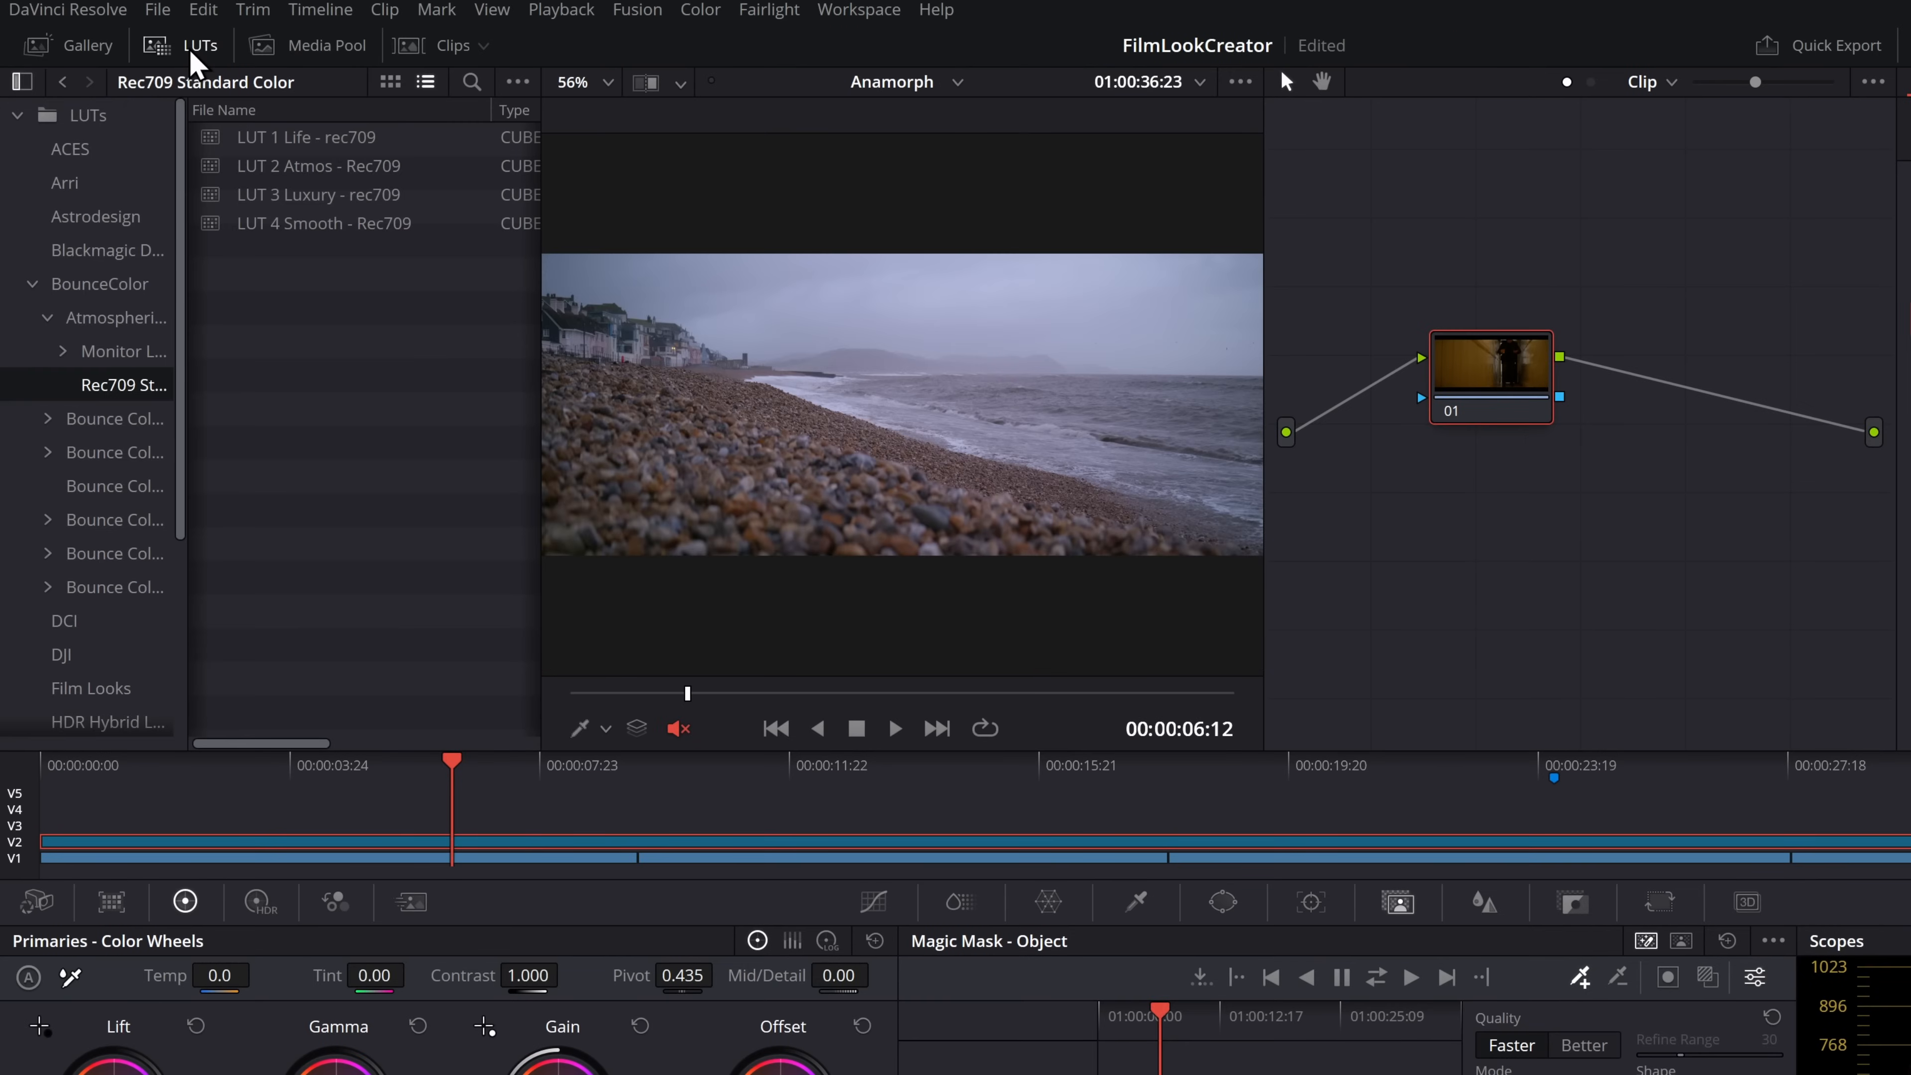
double_click(283, 139)
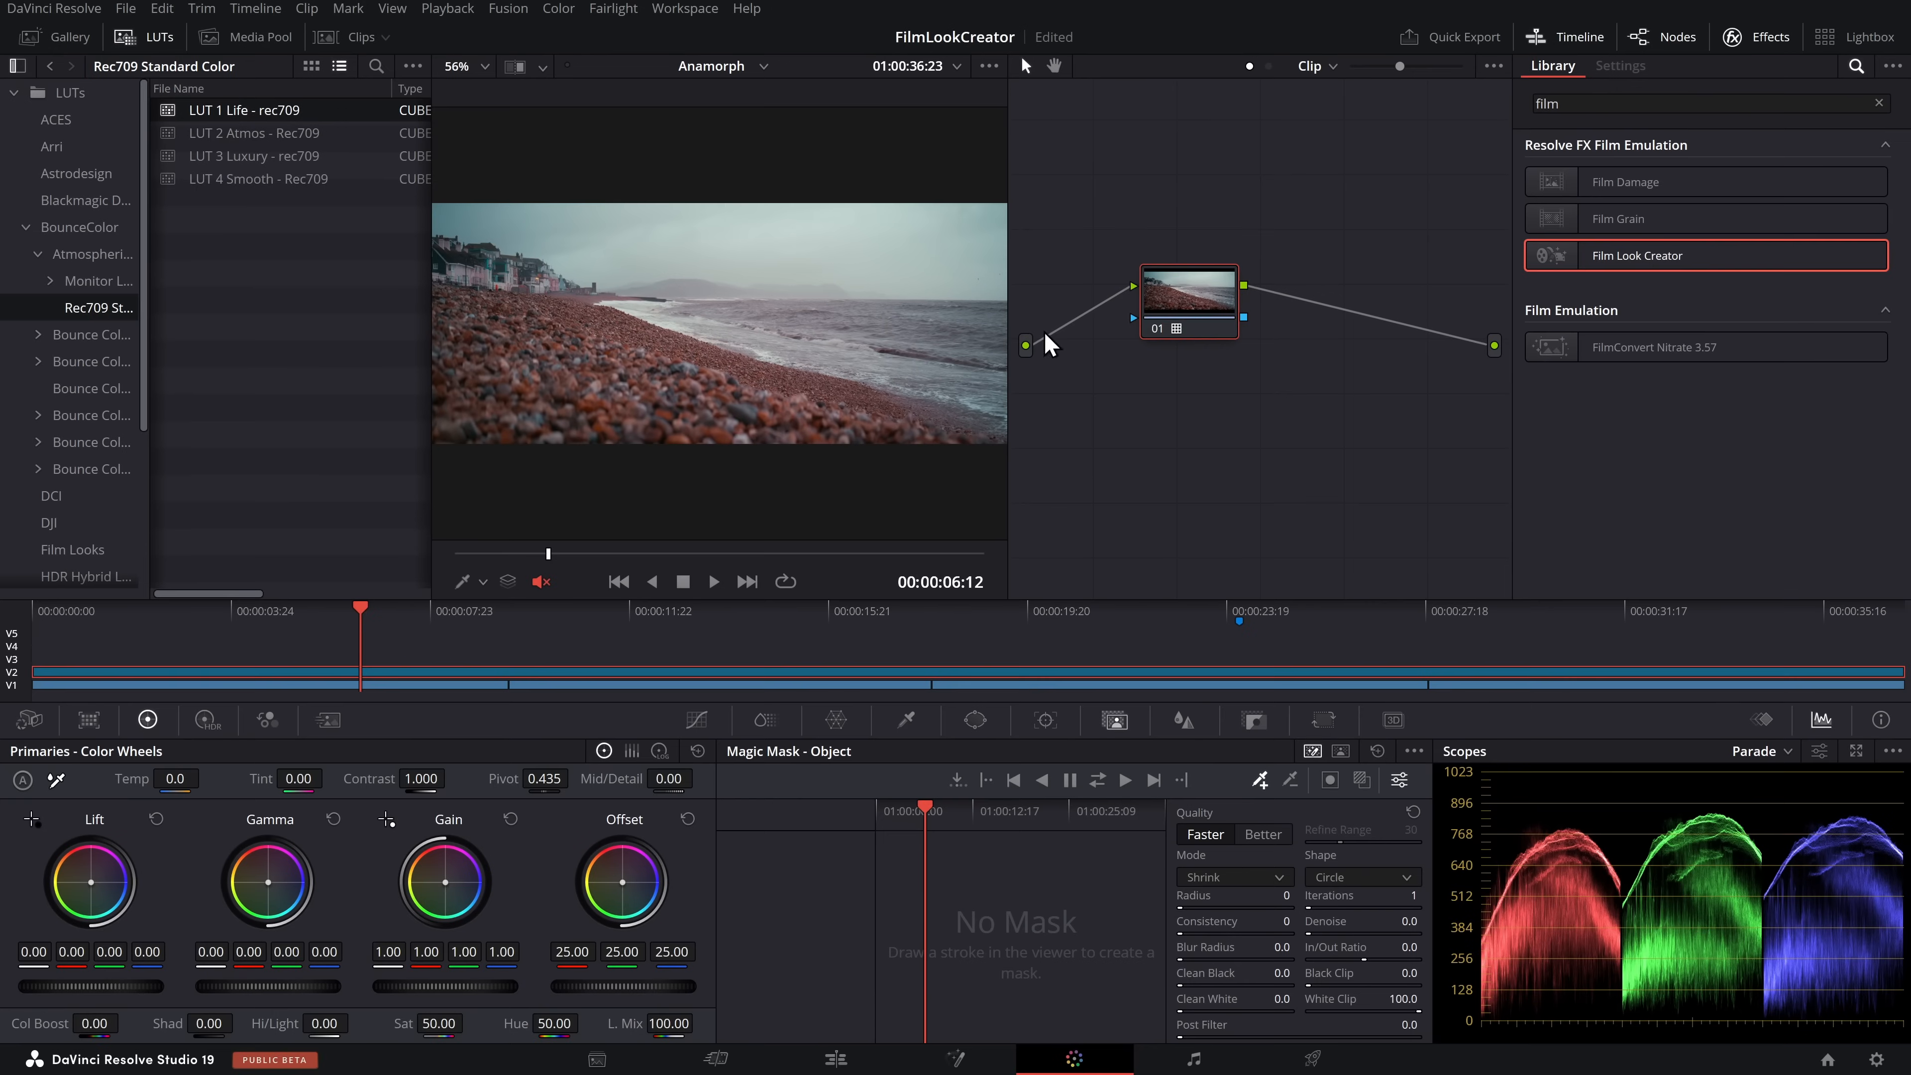
left_click(143, 41)
Add Film Look Creator as a new node after node 01 and apply its Clean Slate preset
left_click_drag(1671, 275, 1324, 305)
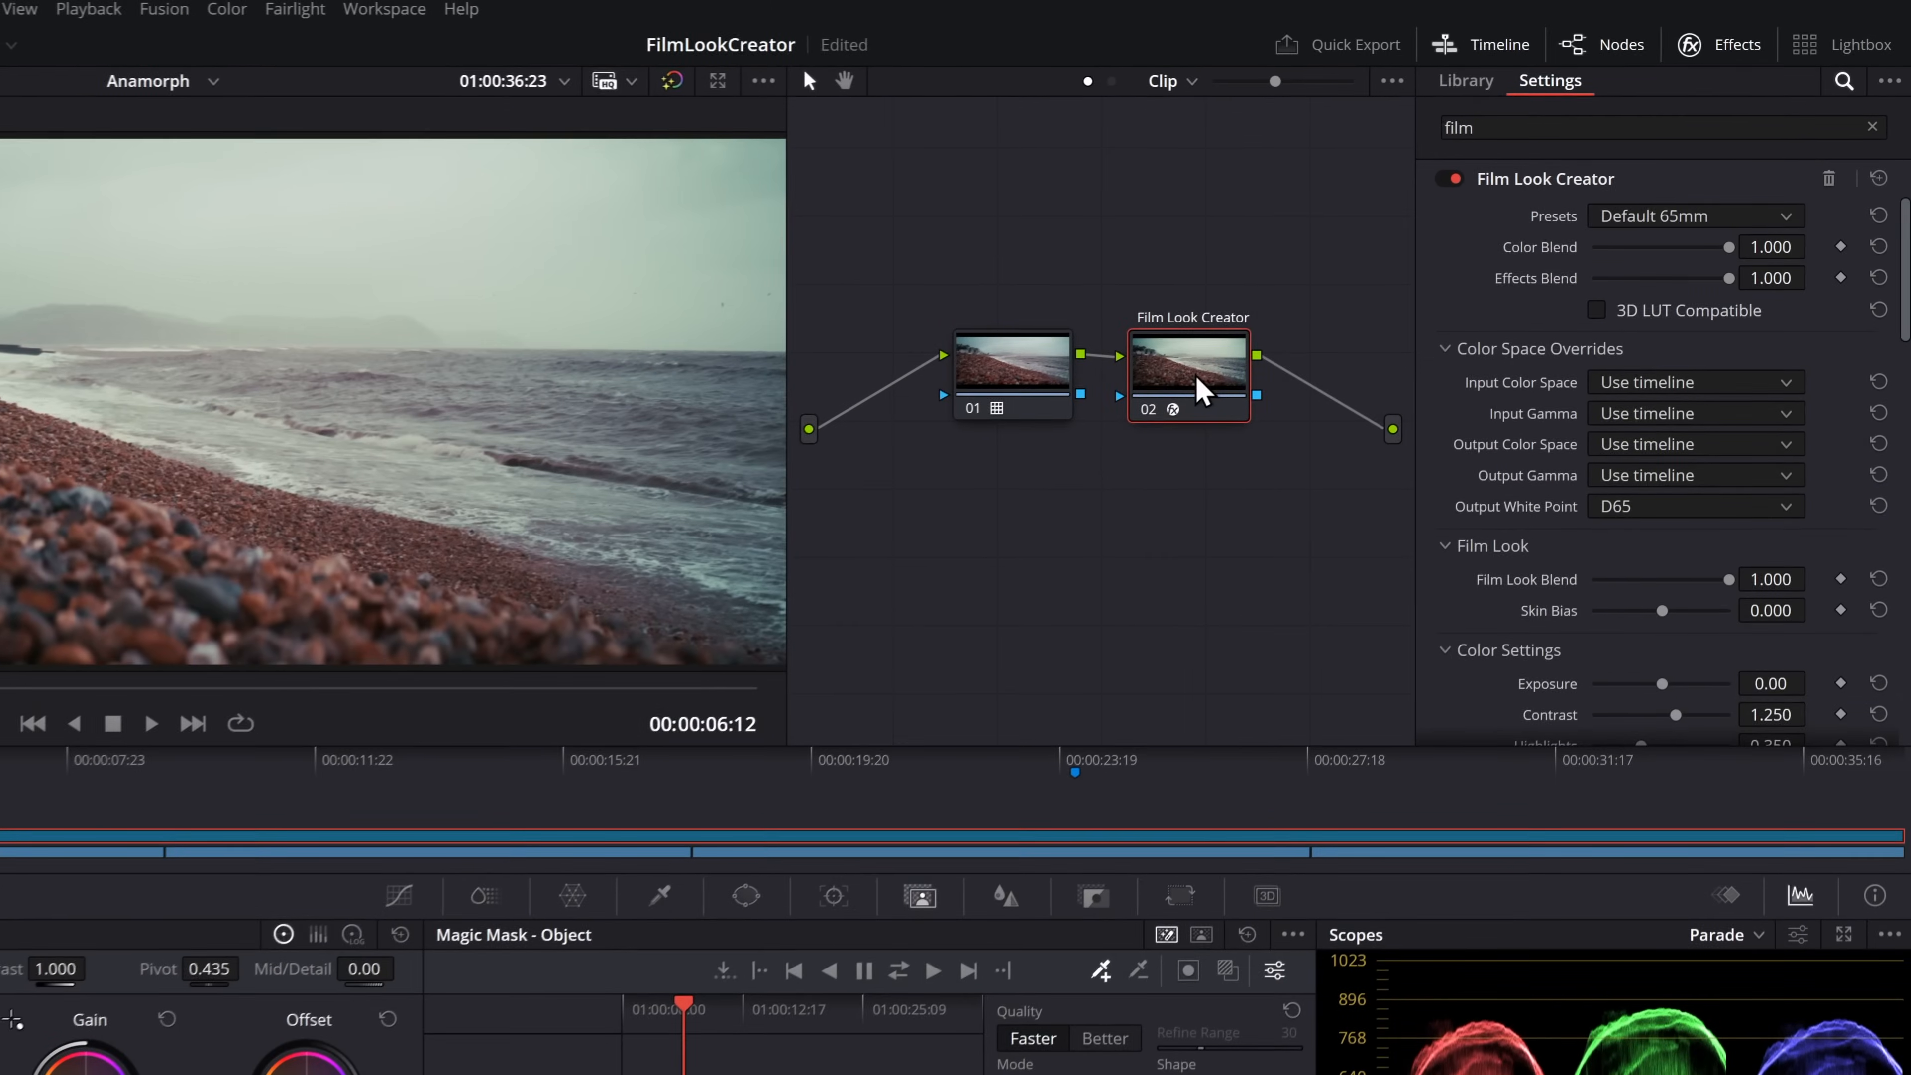
left_click(1727, 176)
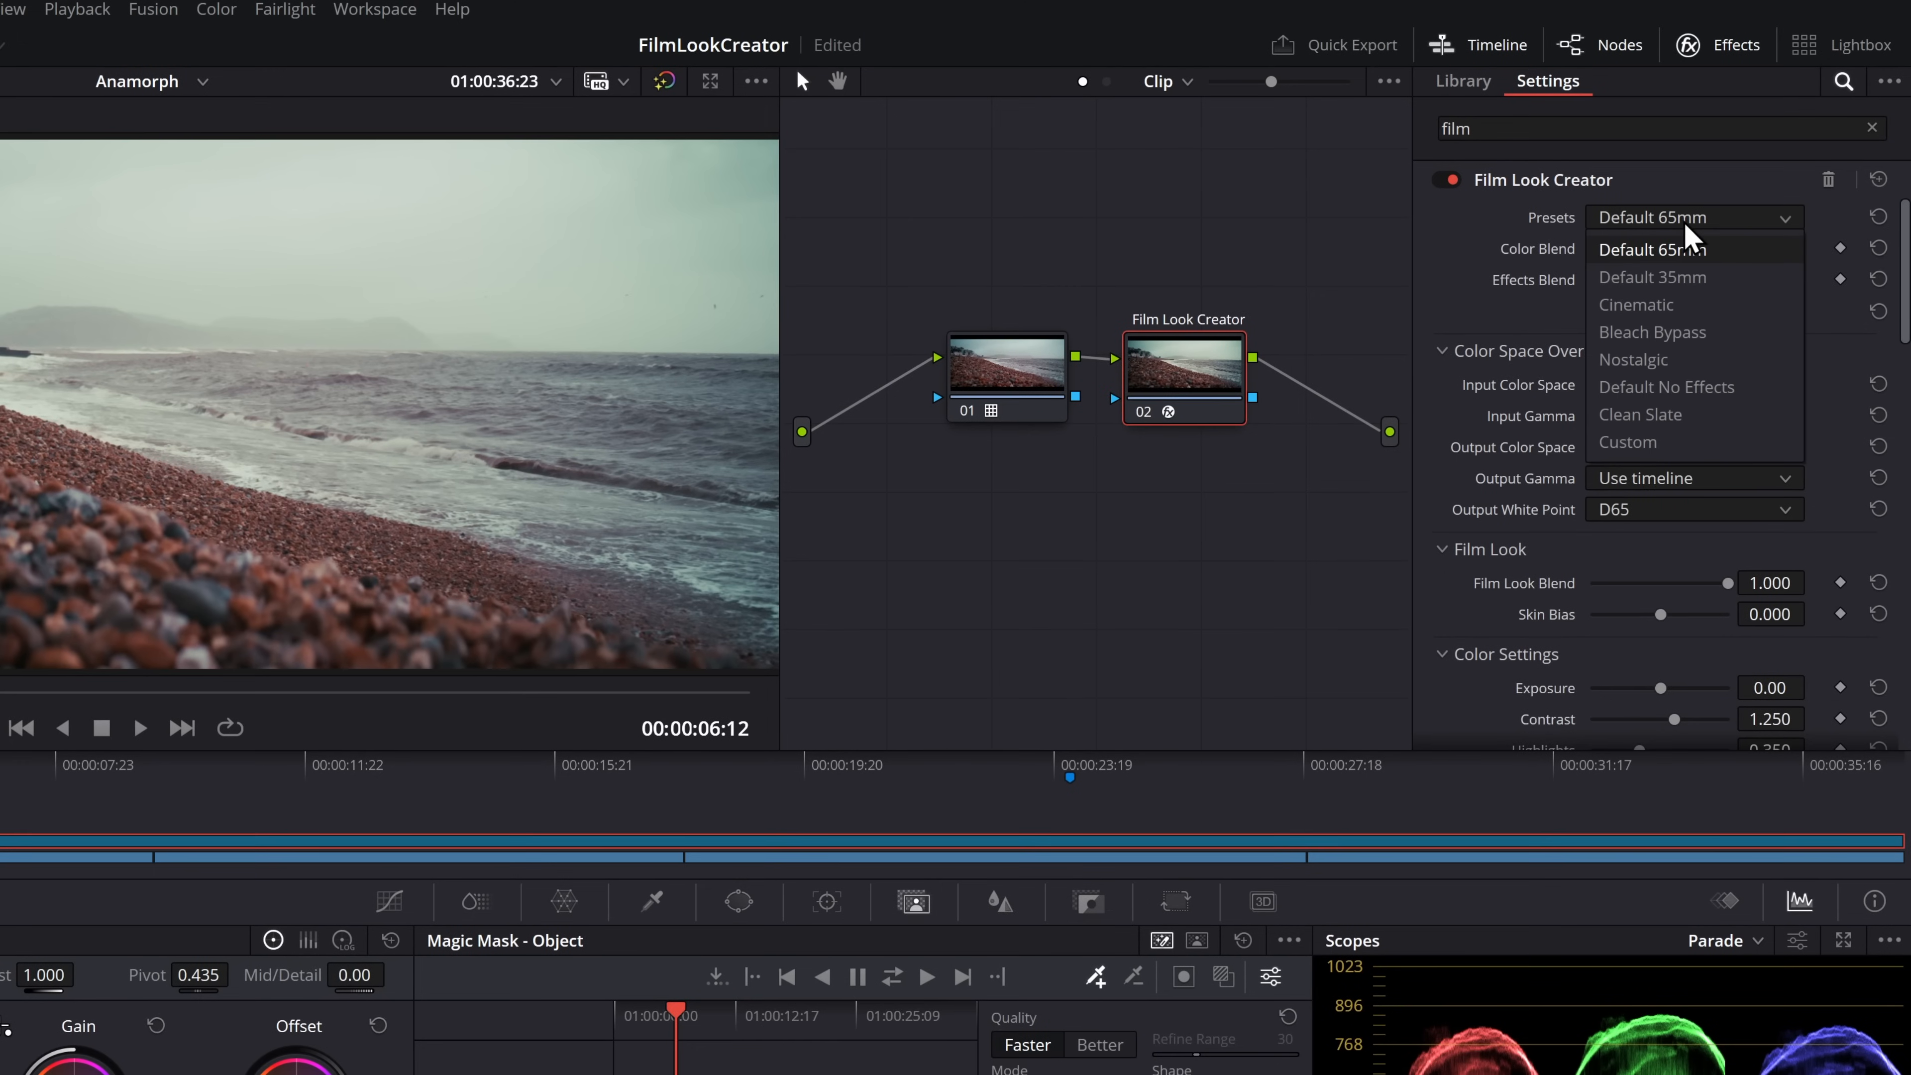
left_click(1665, 418)
Compare the image with Film Look Creator node 02 and LUT node 01 each switched off and on
key("ctrl+d")
key("ctrl+d")
key("ctrl+d")
key("ctrl+d")
key("ctrl+d")
left_click(1207, 308)
key("ctrl+d")
key("ctrl+d")
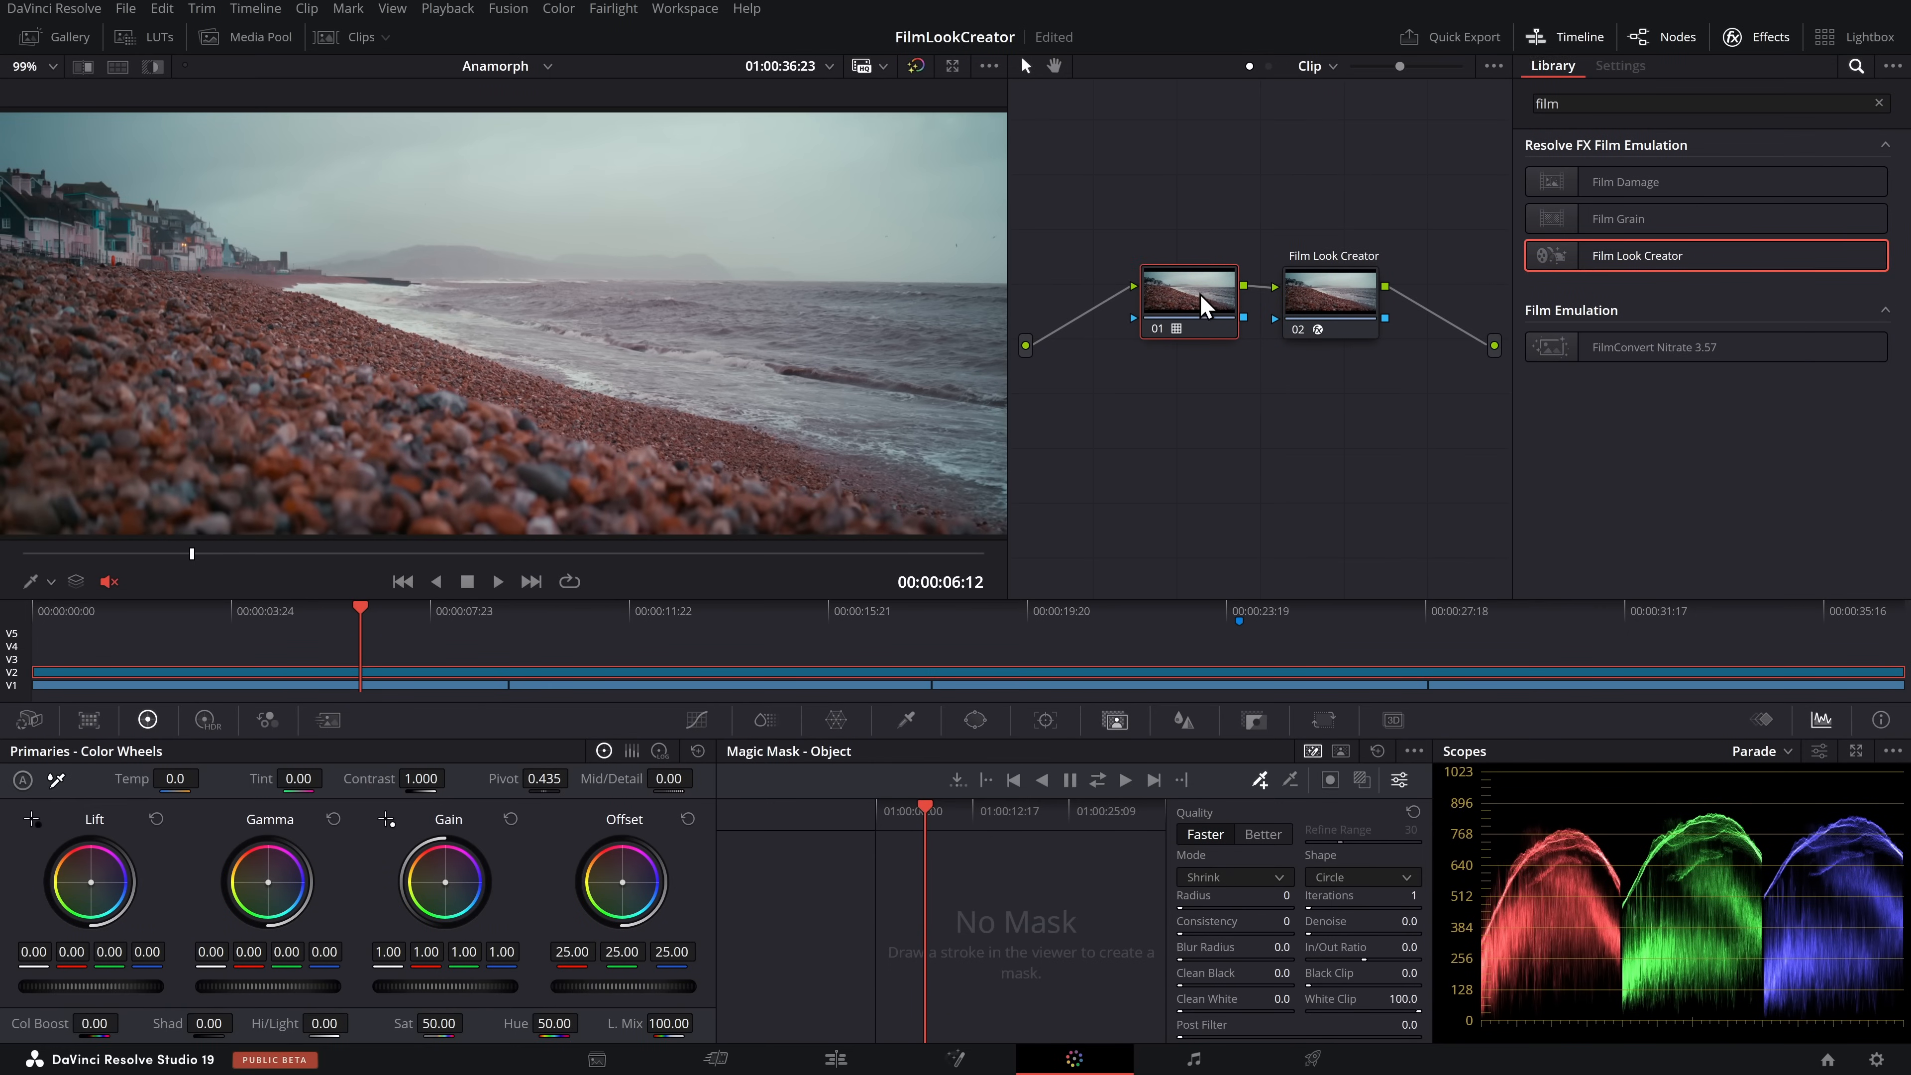
In node 02's Film Look Creator, set Exposure to 0.32 and Bleach Bypass to 0.431
left_click(1343, 299)
scroll(1655, 368, "down", 3)
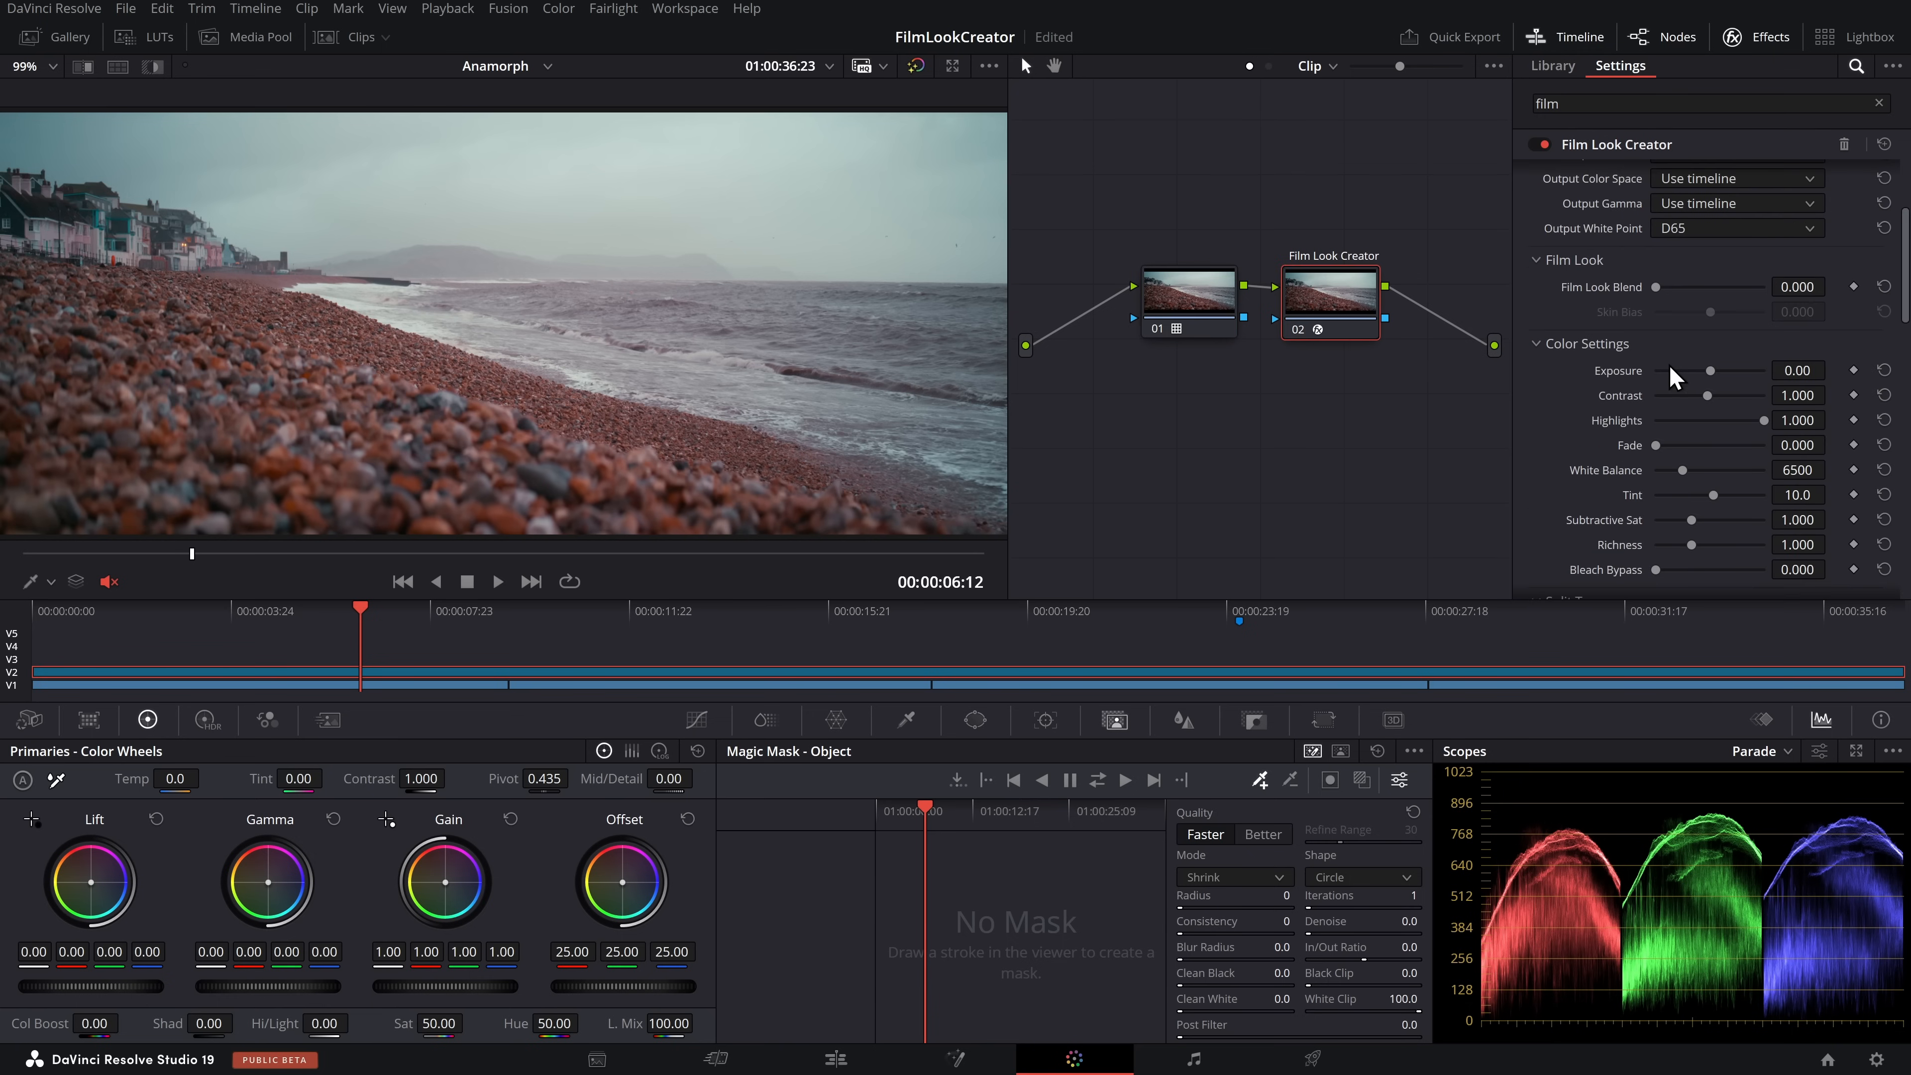
left_click_drag(1697, 369, 1715, 369)
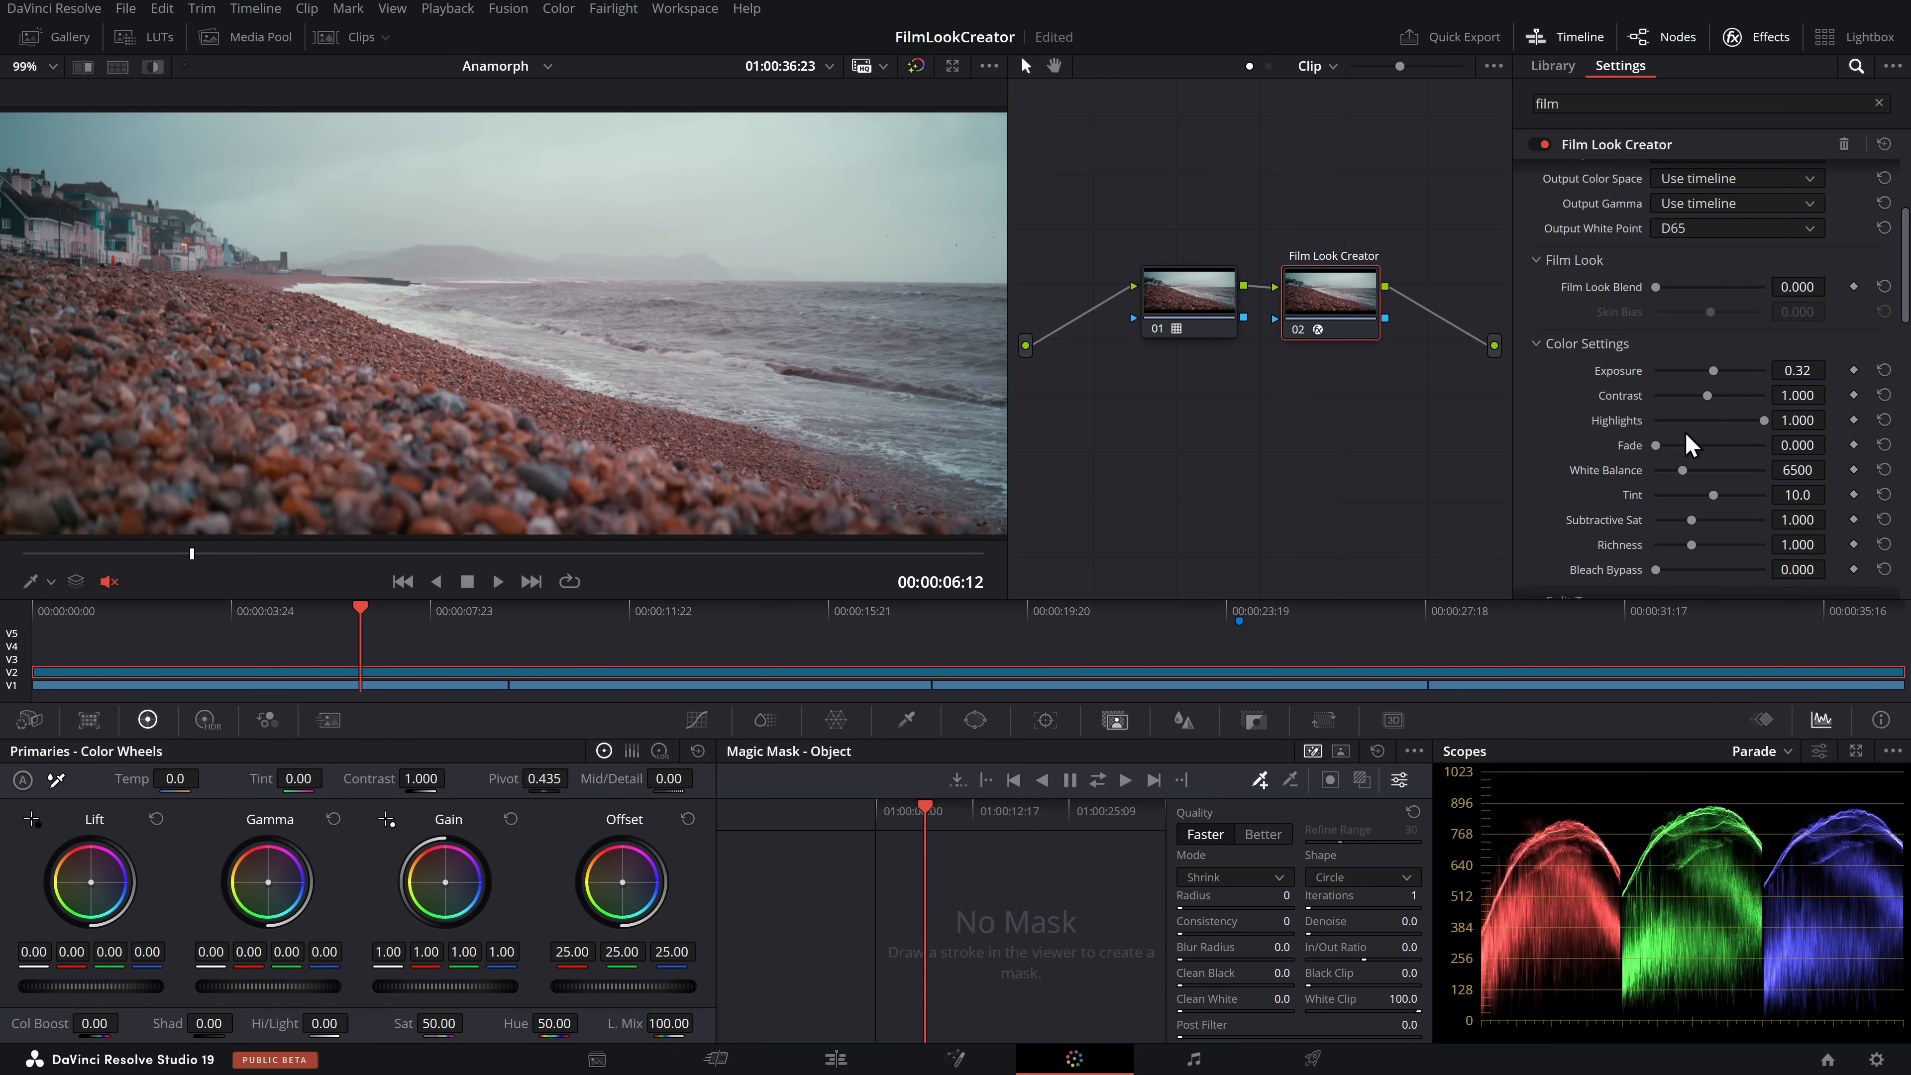
scroll(1684, 444, "down", 3)
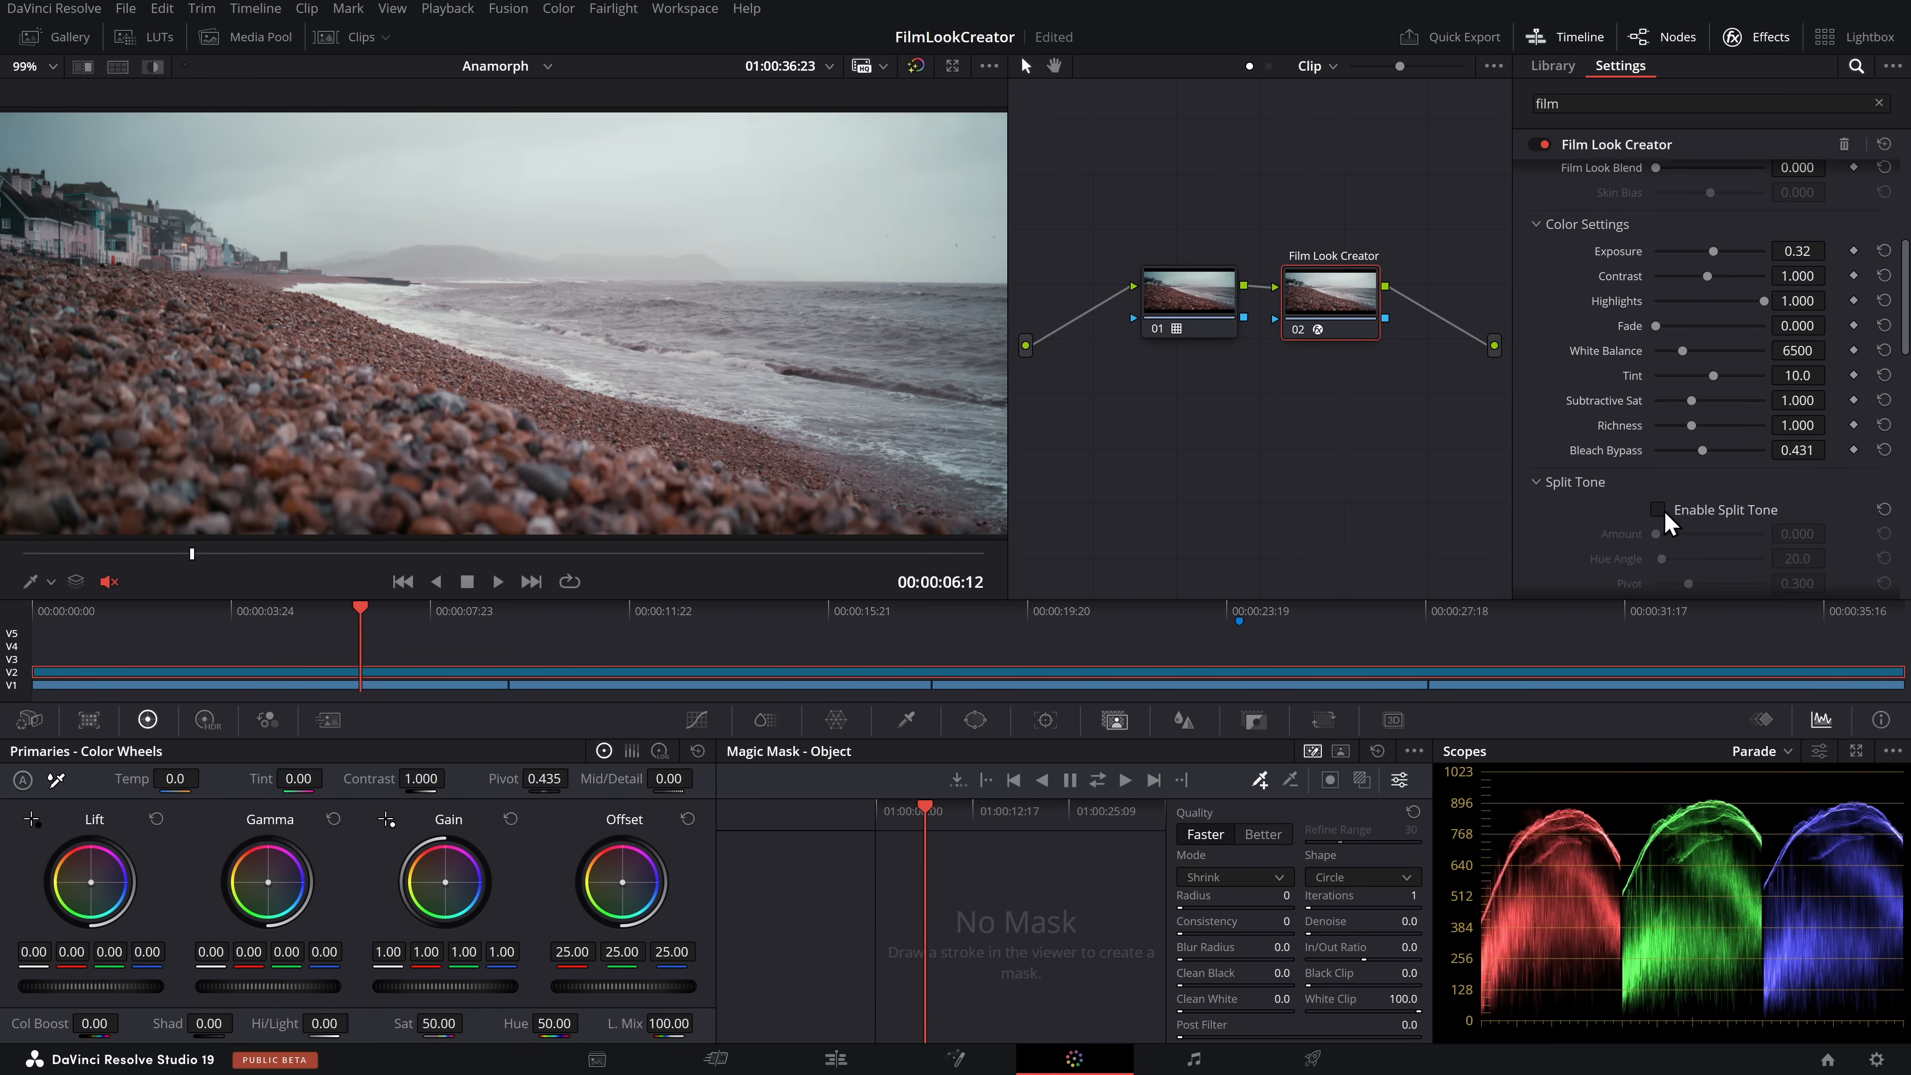
Switch Film Gate on and off in Film Look Creator, and enable the effect in a collapsed section above Grain
scroll(1655, 512, "down", 5)
scroll(1664, 509, "down", 3)
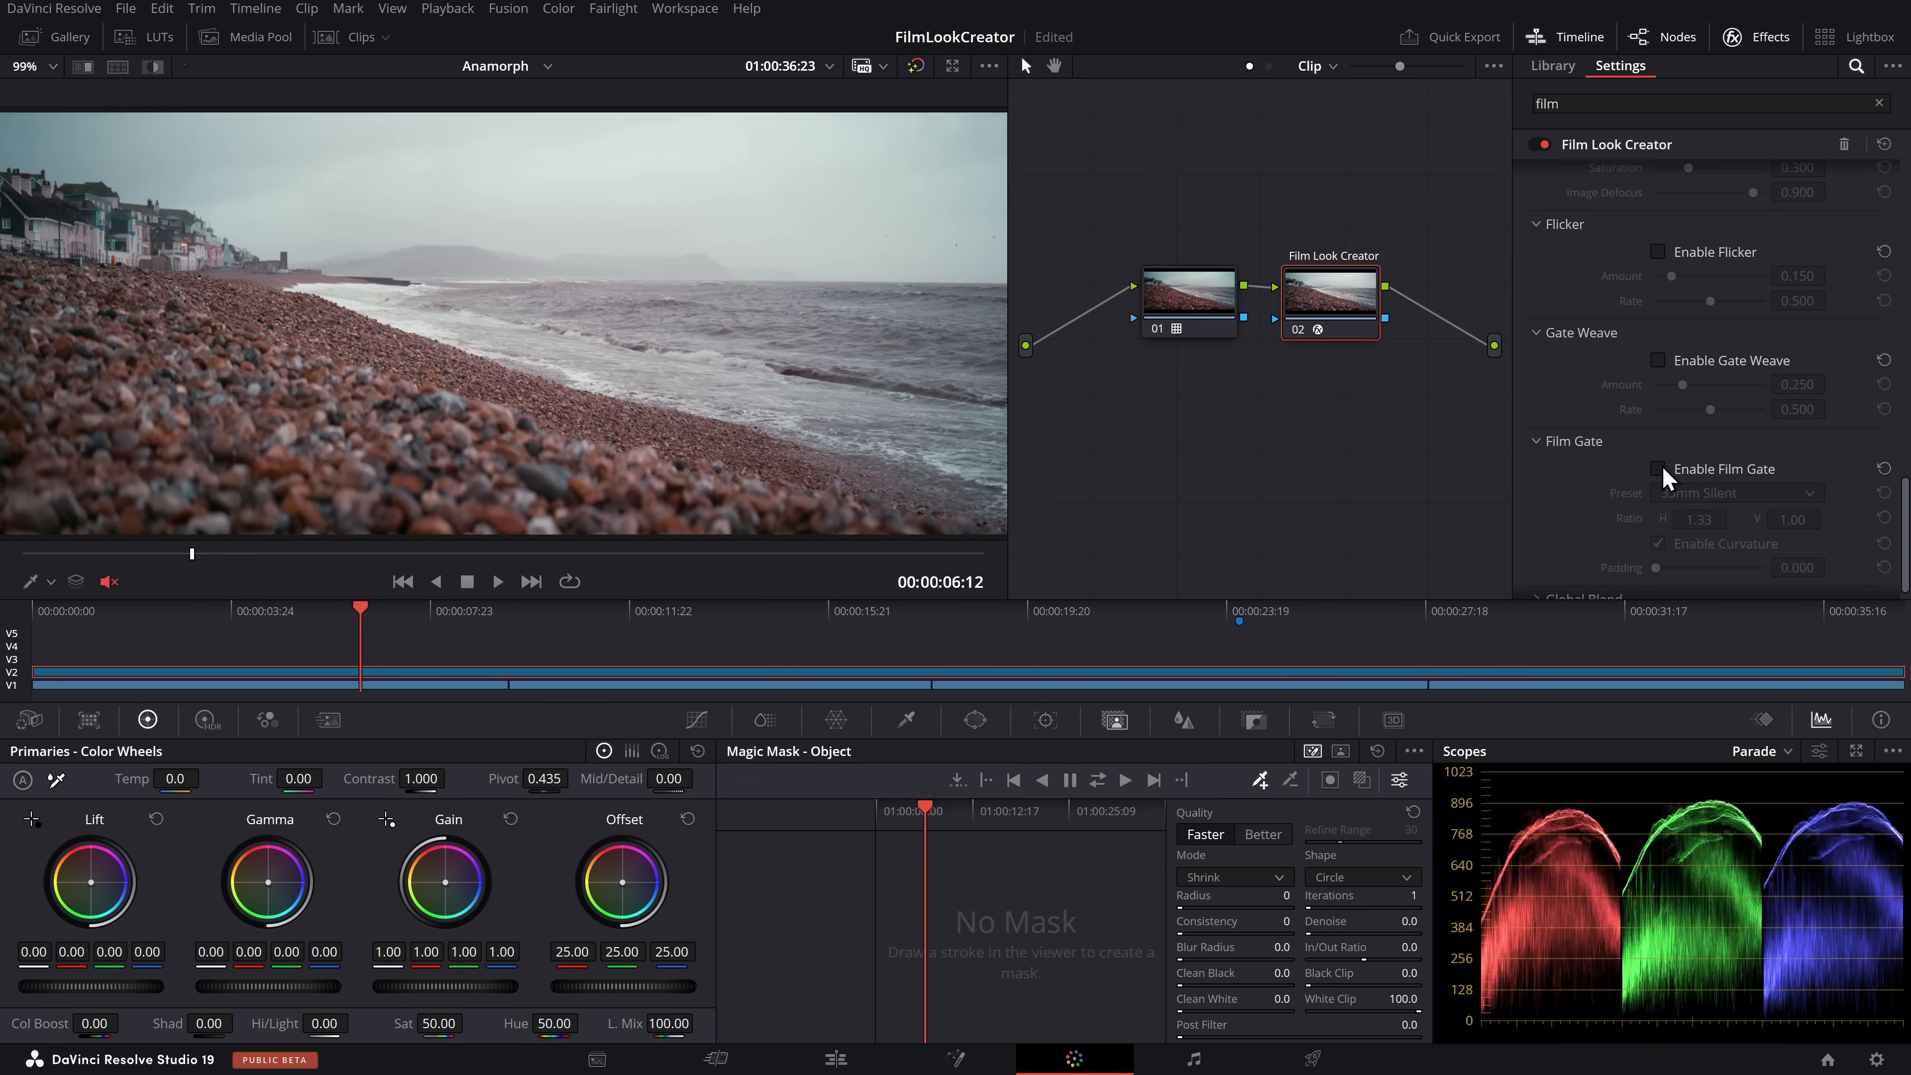
left_click(1658, 469)
left_click(1658, 468)
scroll(1662, 452, "up", 4)
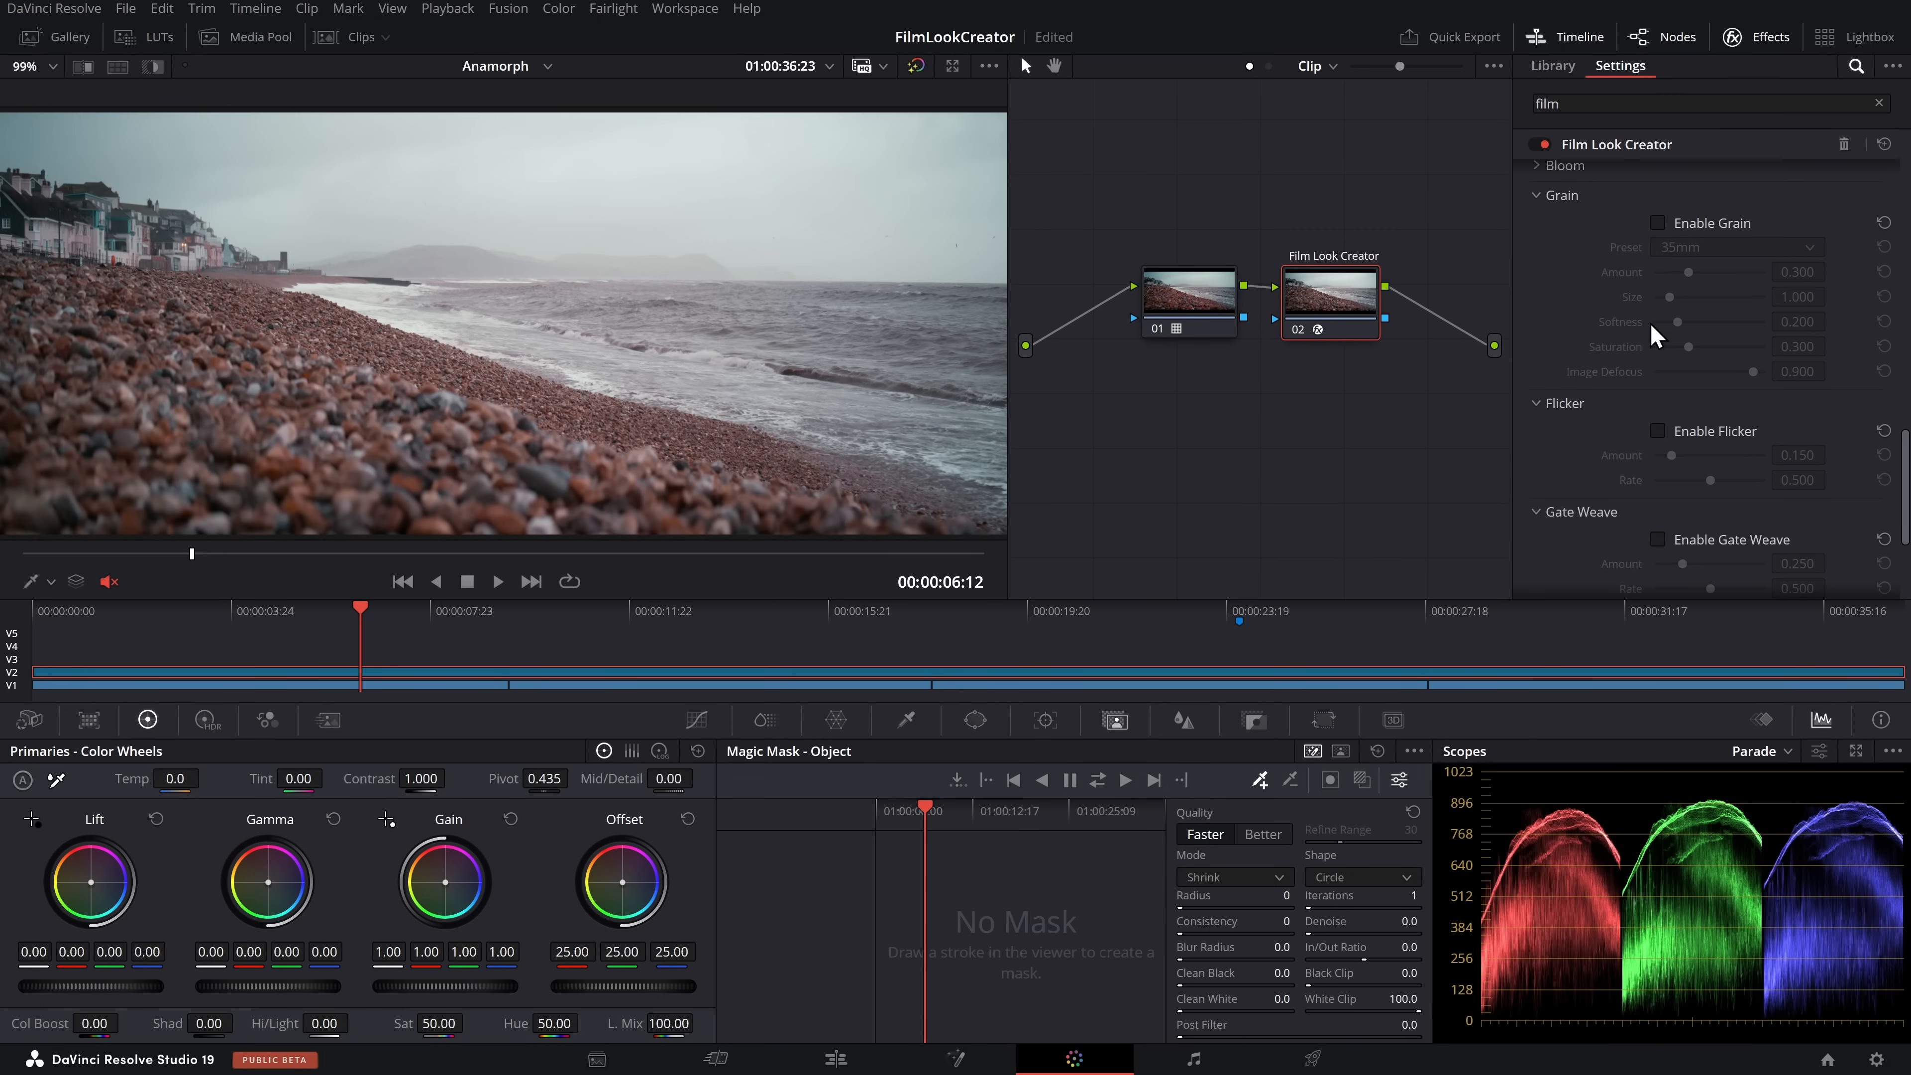
scroll(1658, 339, "up", 1)
left_click(1551, 285)
left_click(1658, 312)
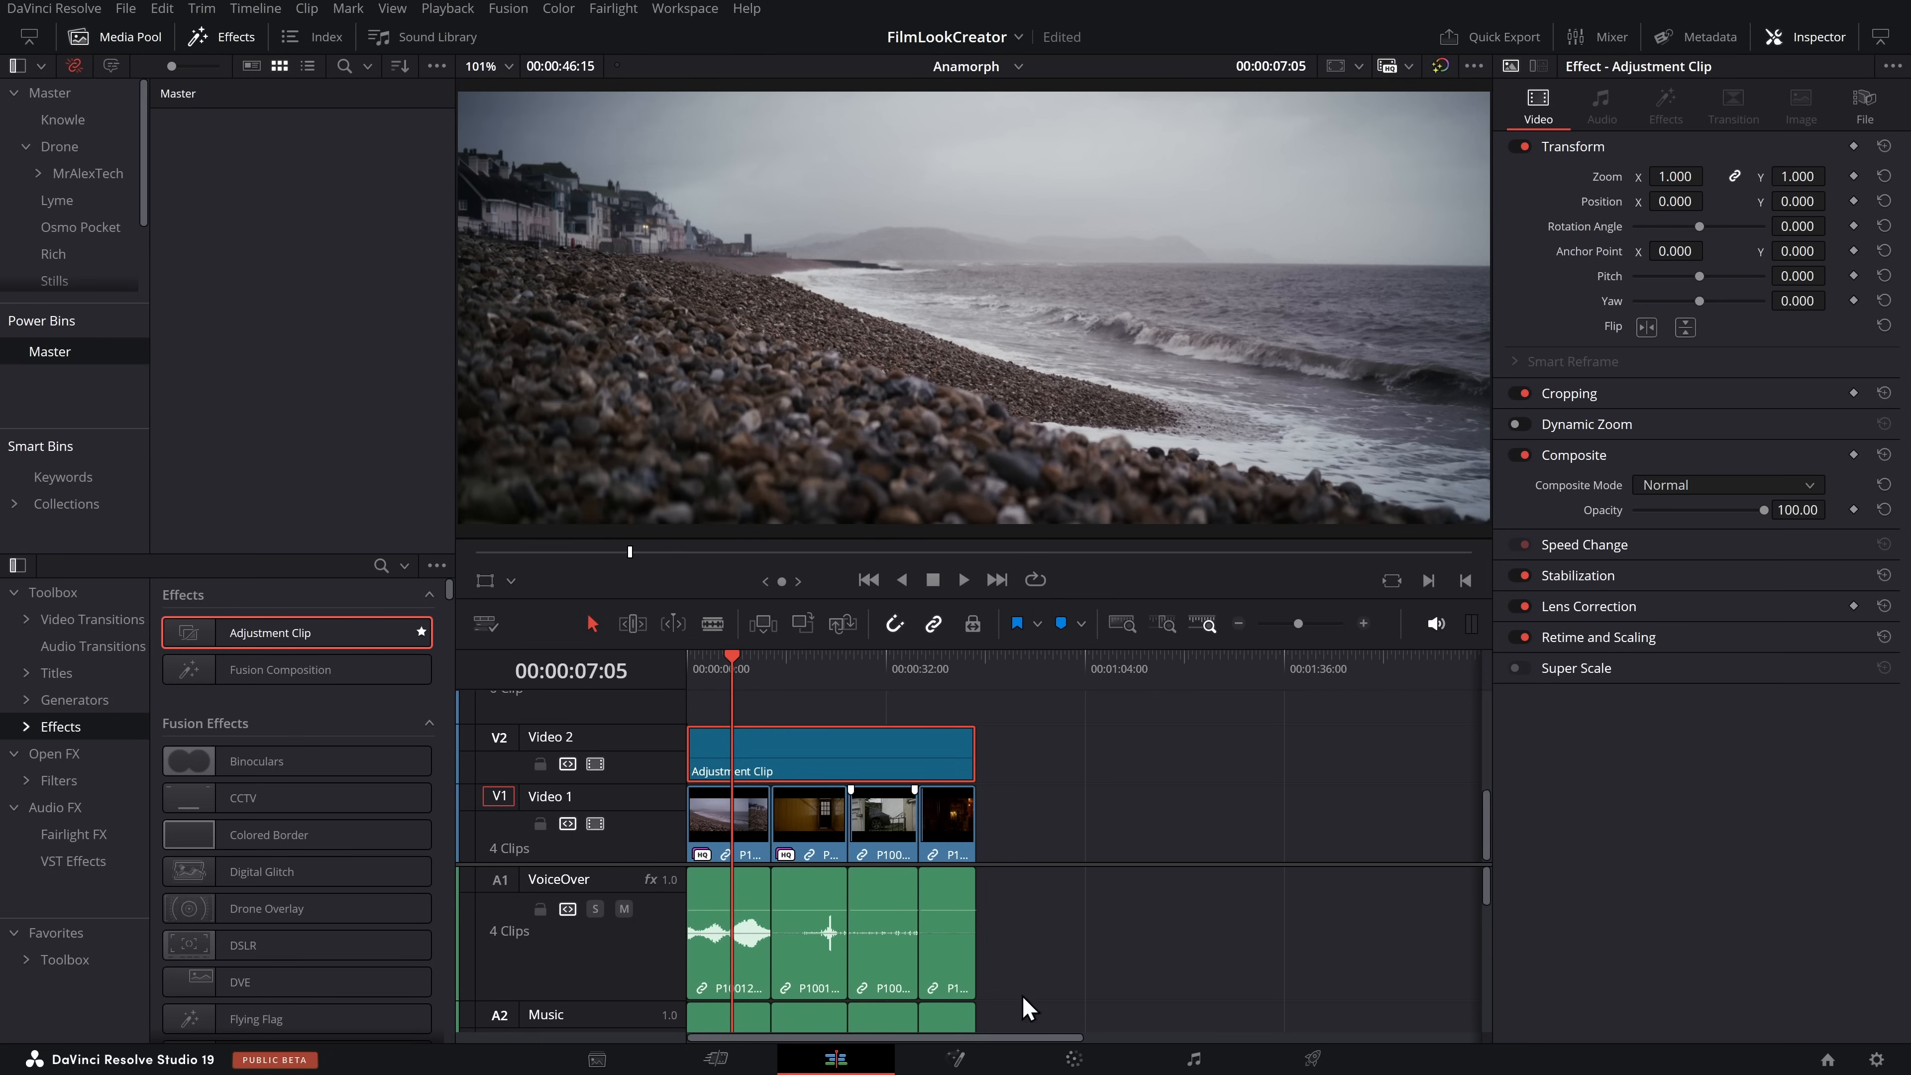
On the Edit page, rename the adjustment clip on Video 2 as Film Look1
left_click(1075, 1059)
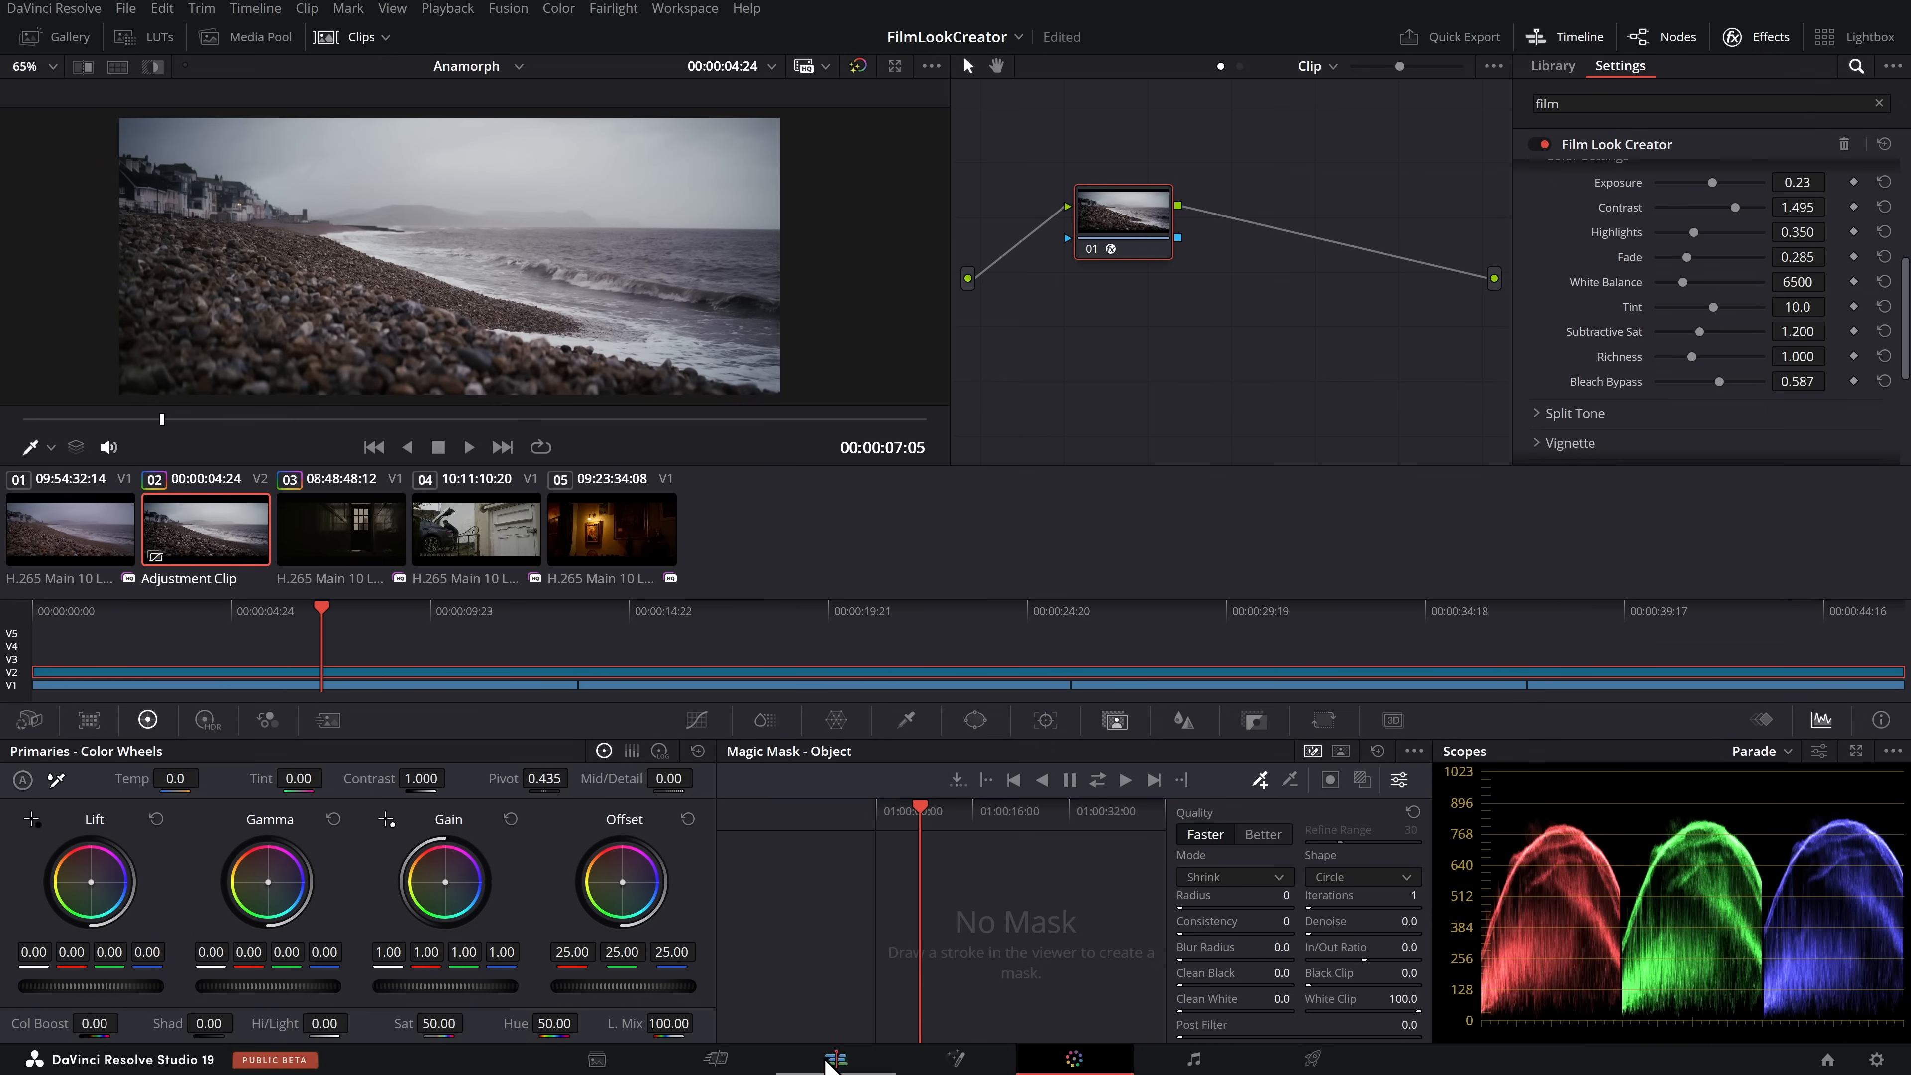
left_click(833, 1058)
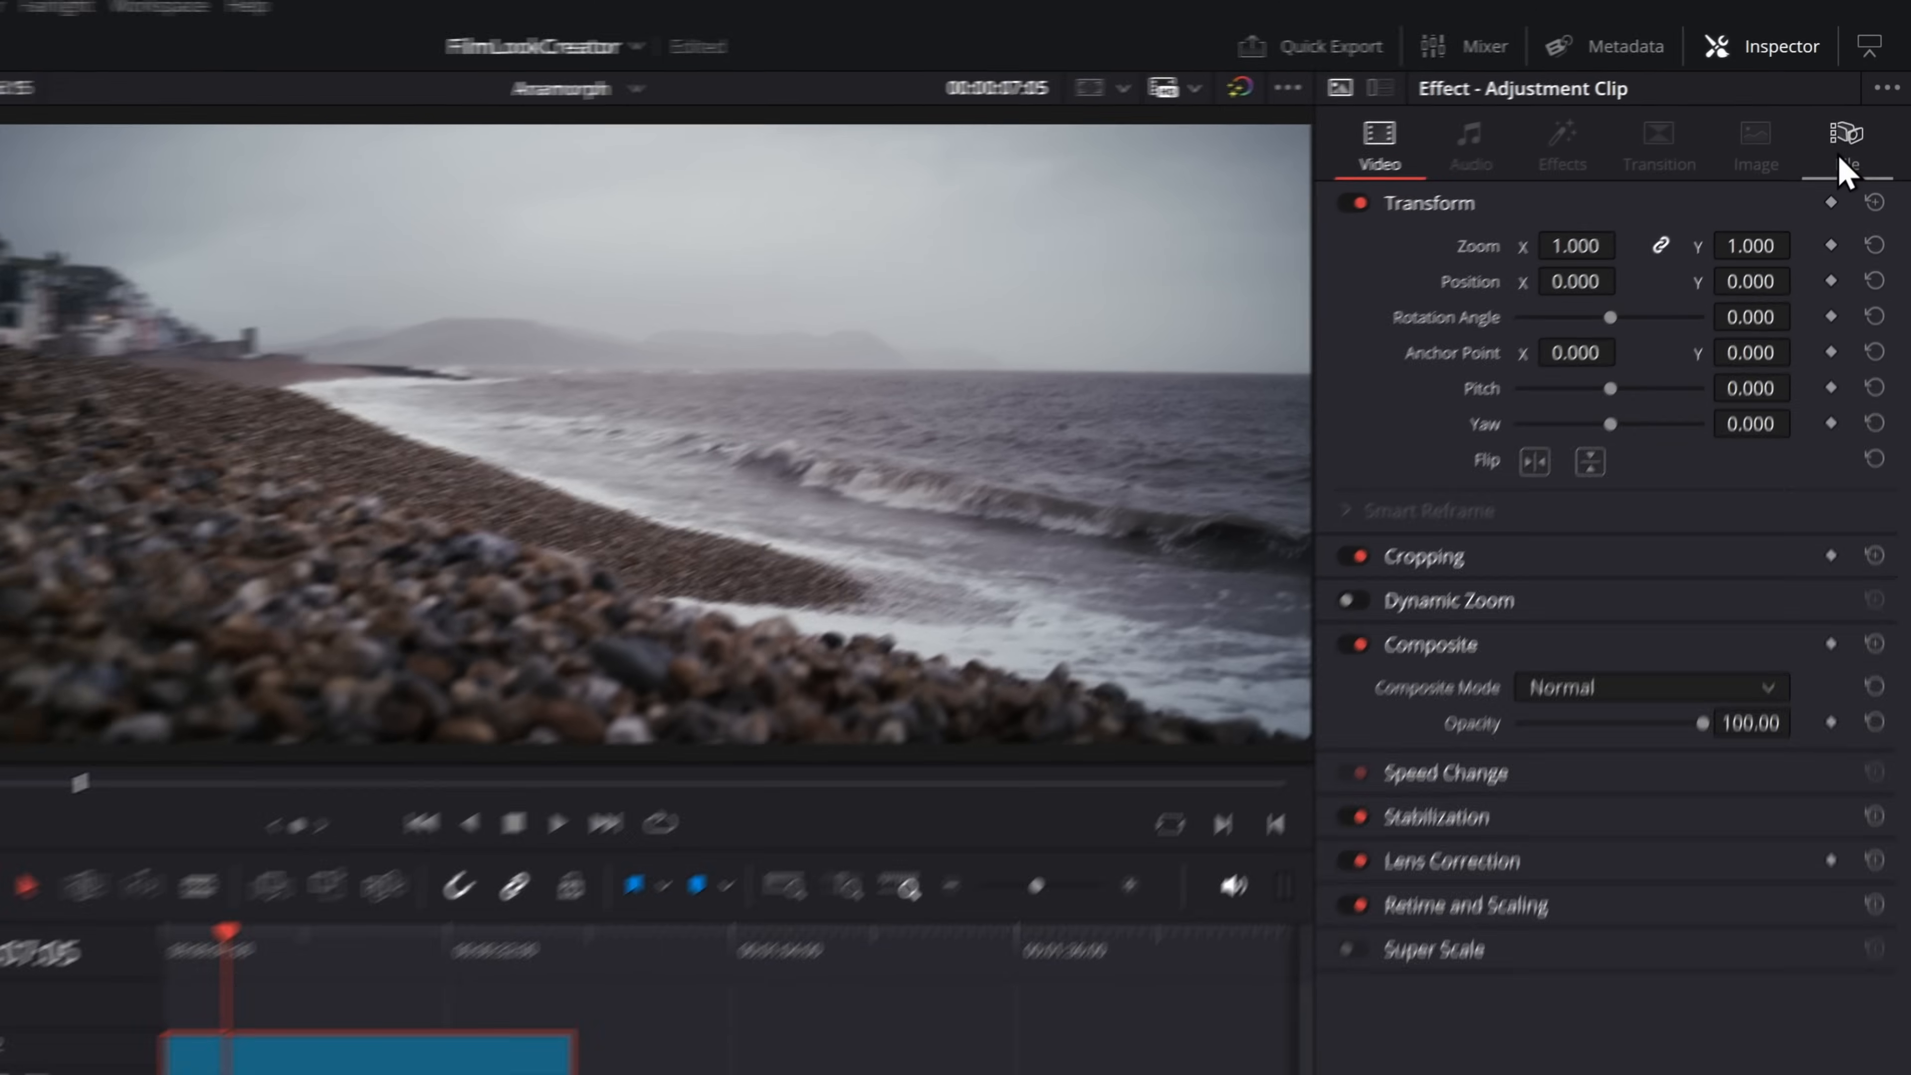
left_click(1864, 109)
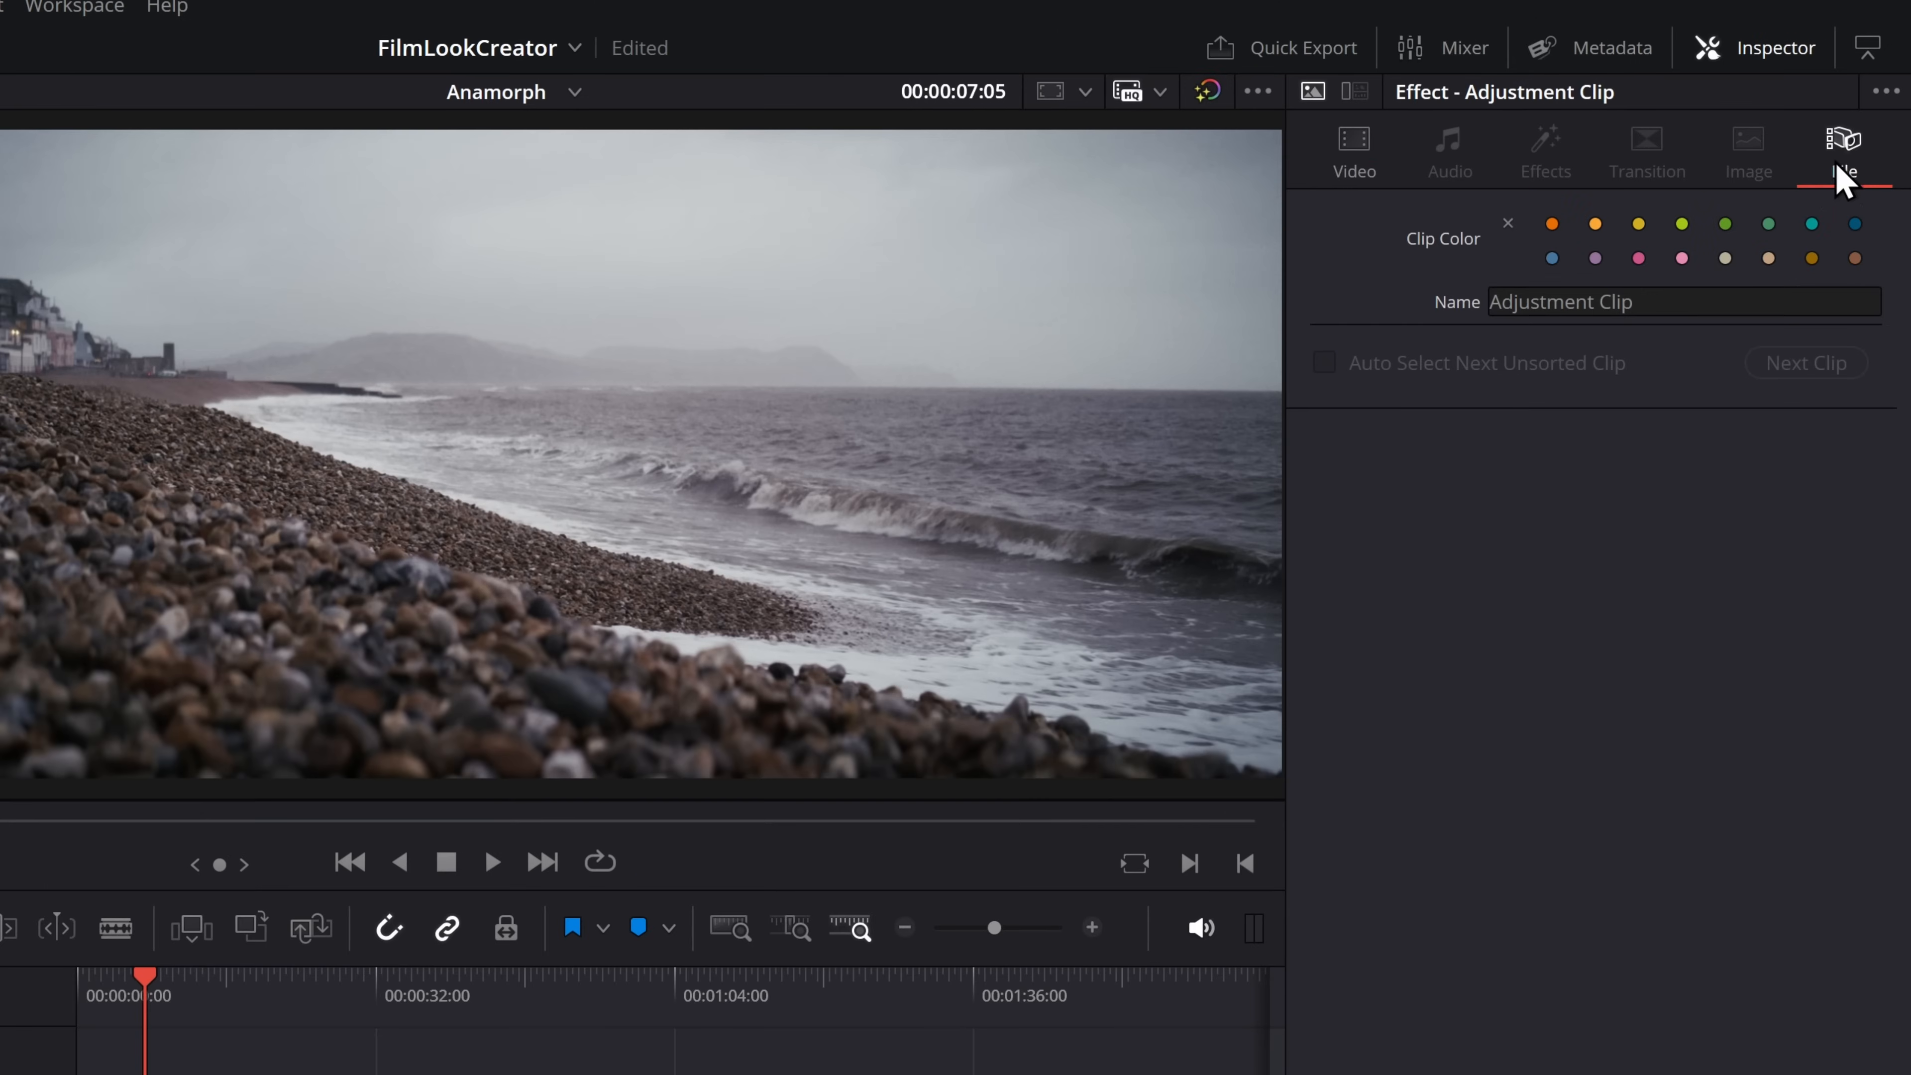
left_click(1693, 301)
key("ctrl+a")
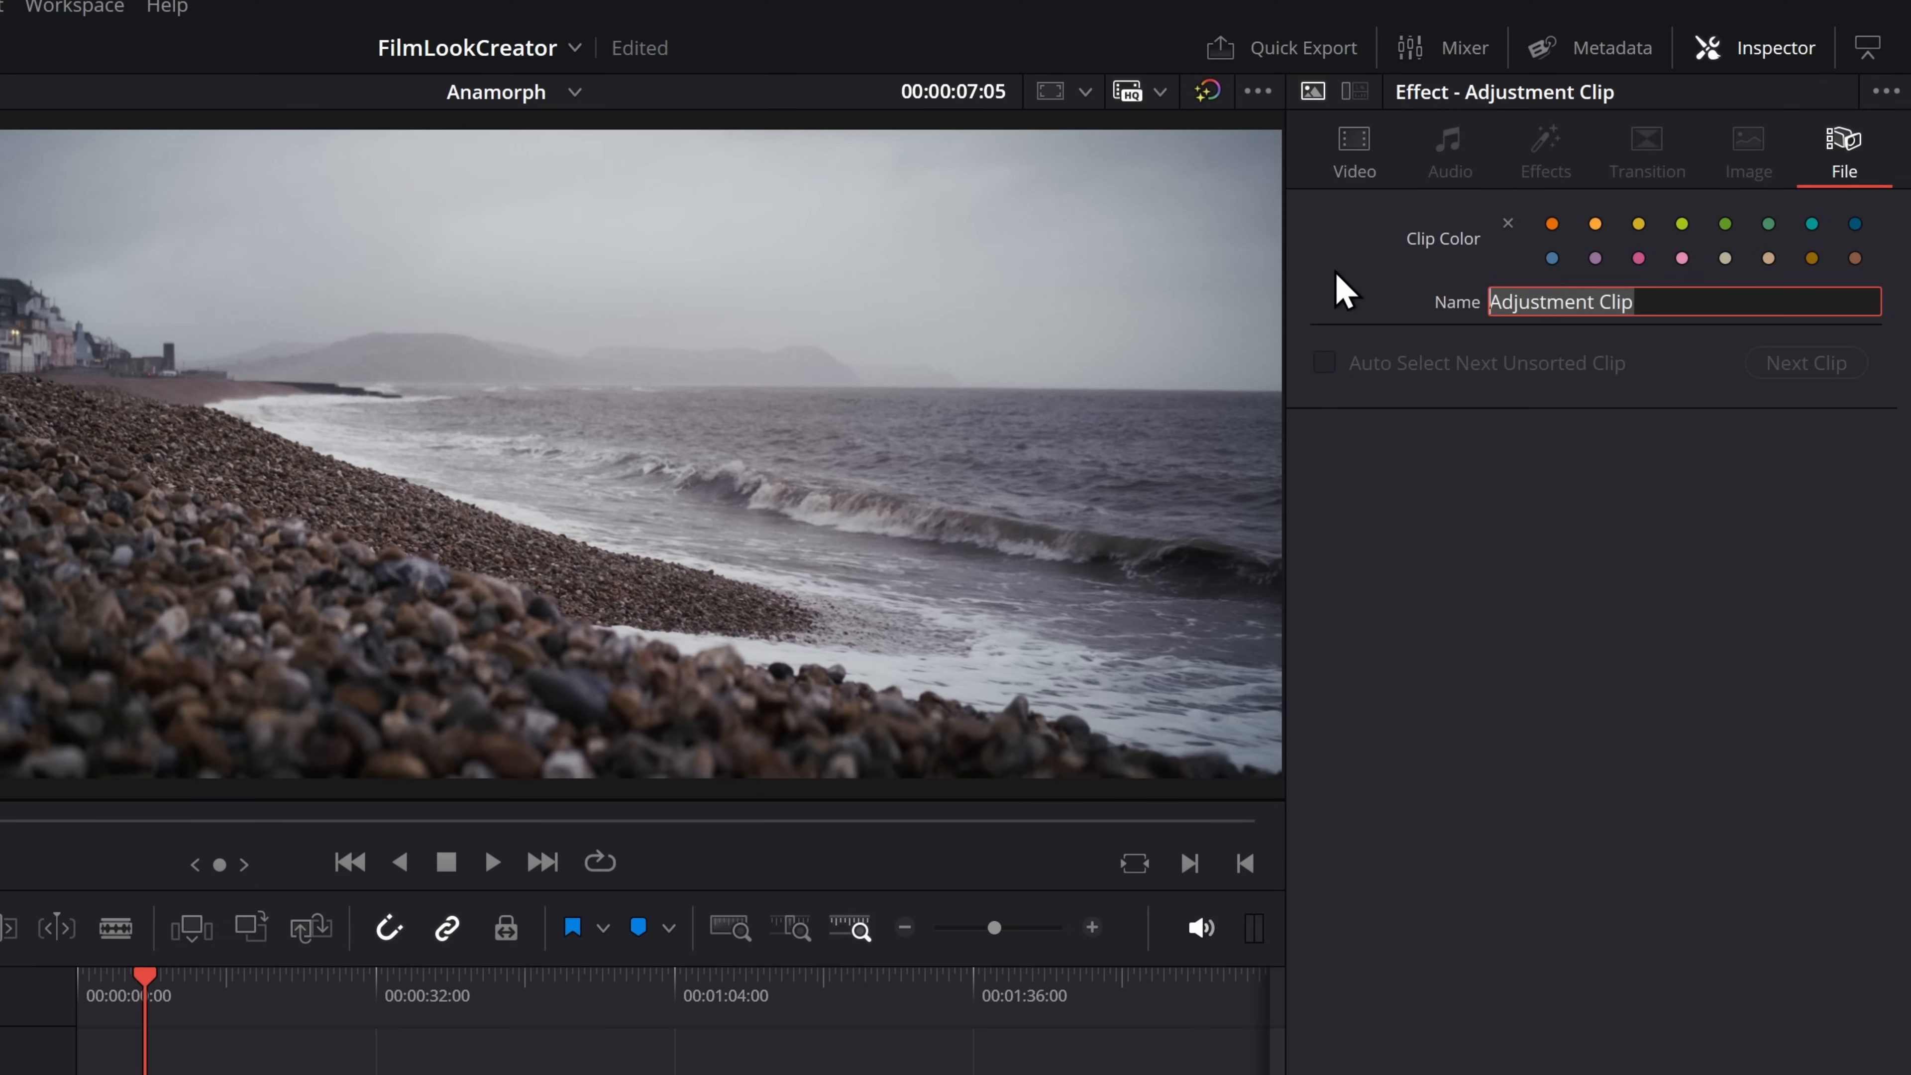
type("F")
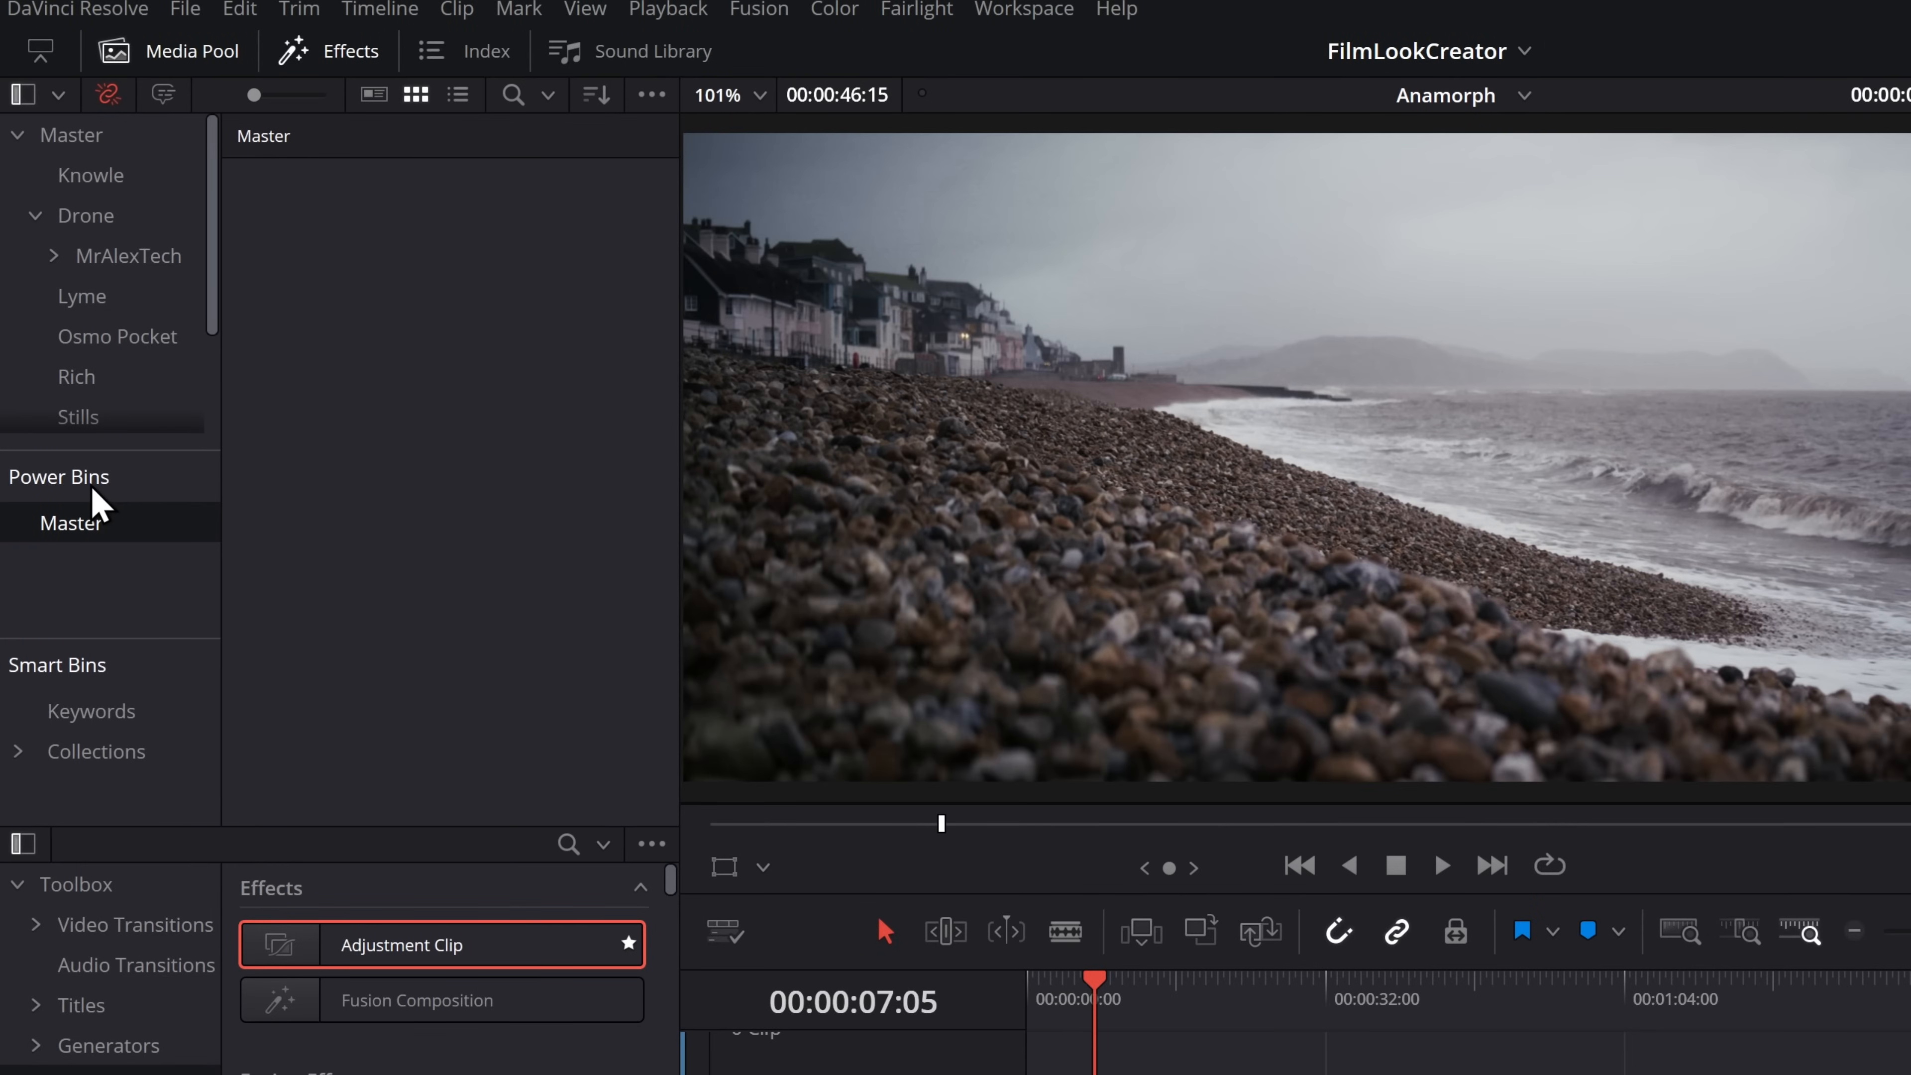
Check that Power Bins are shown in the media pool, and store the Film Look1 adjustment clip in the Master power bin
left_click(651, 95)
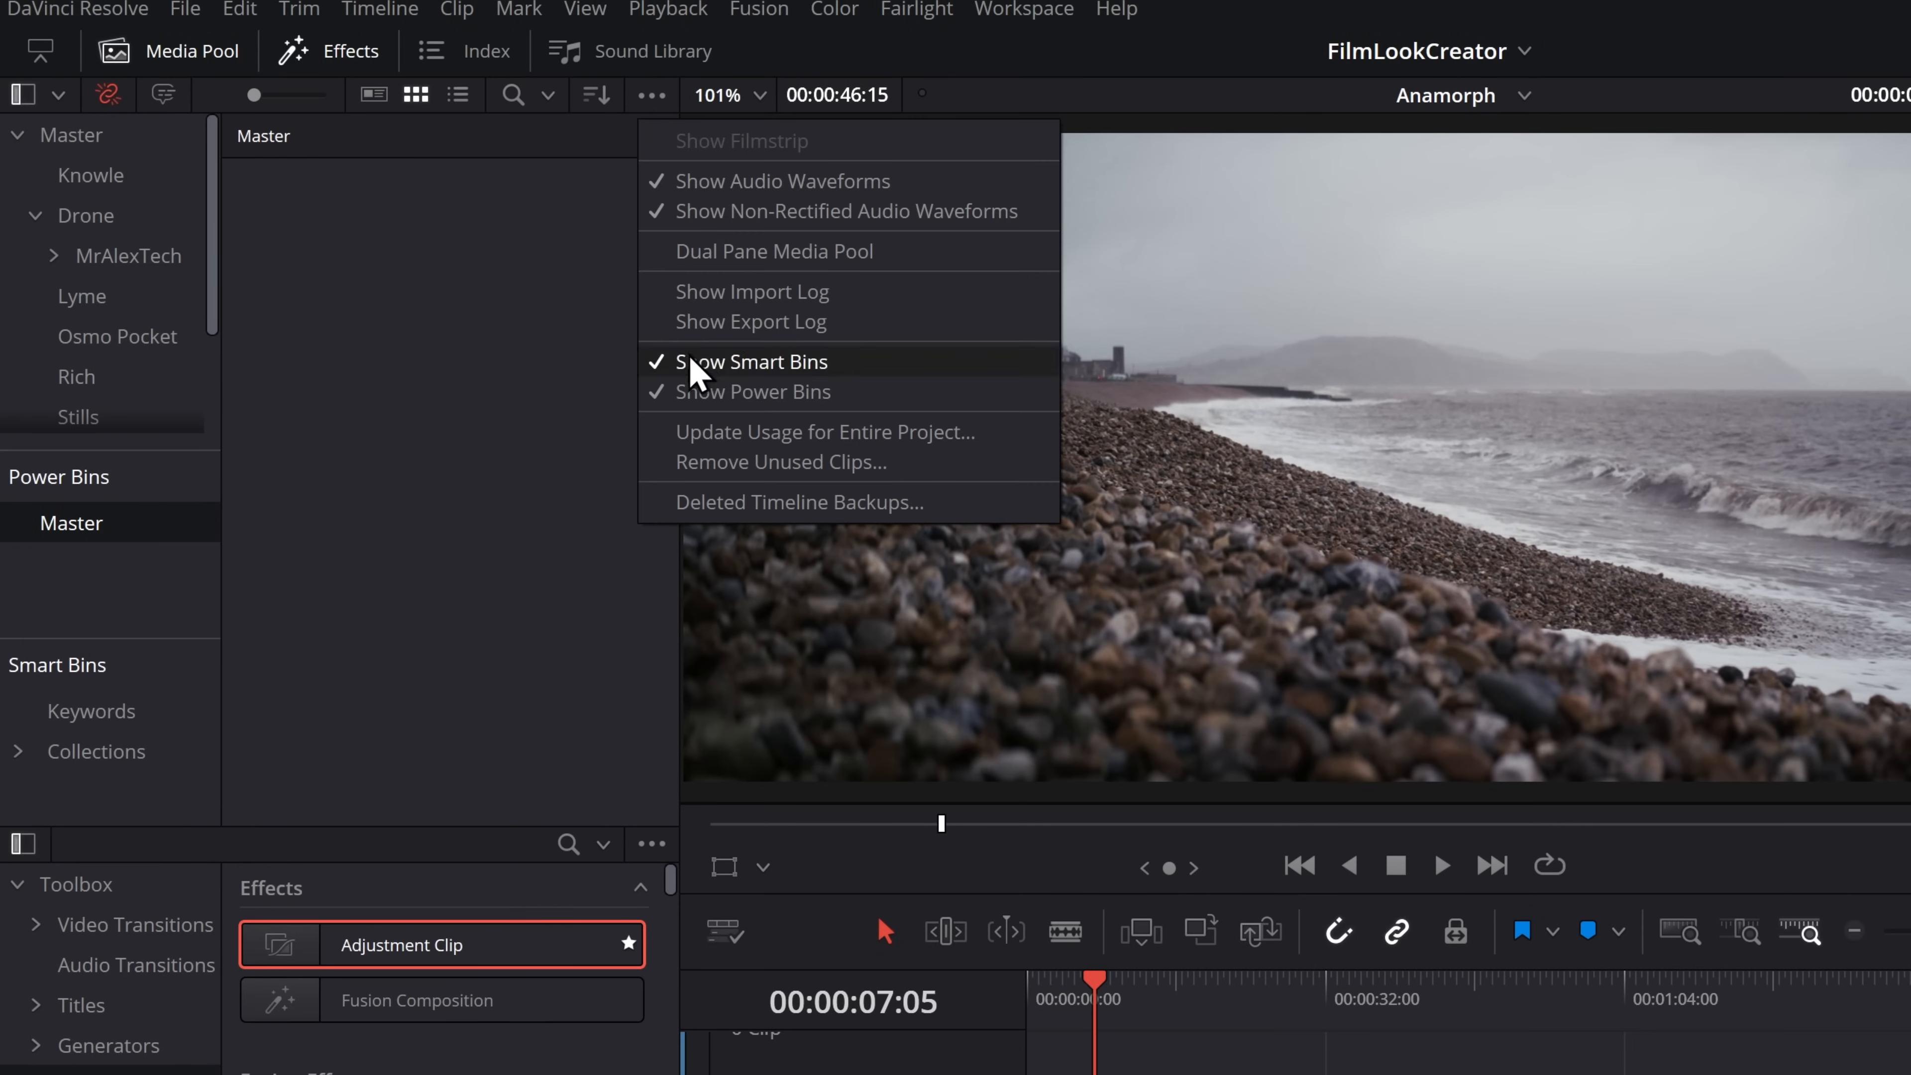
left_click(457, 574)
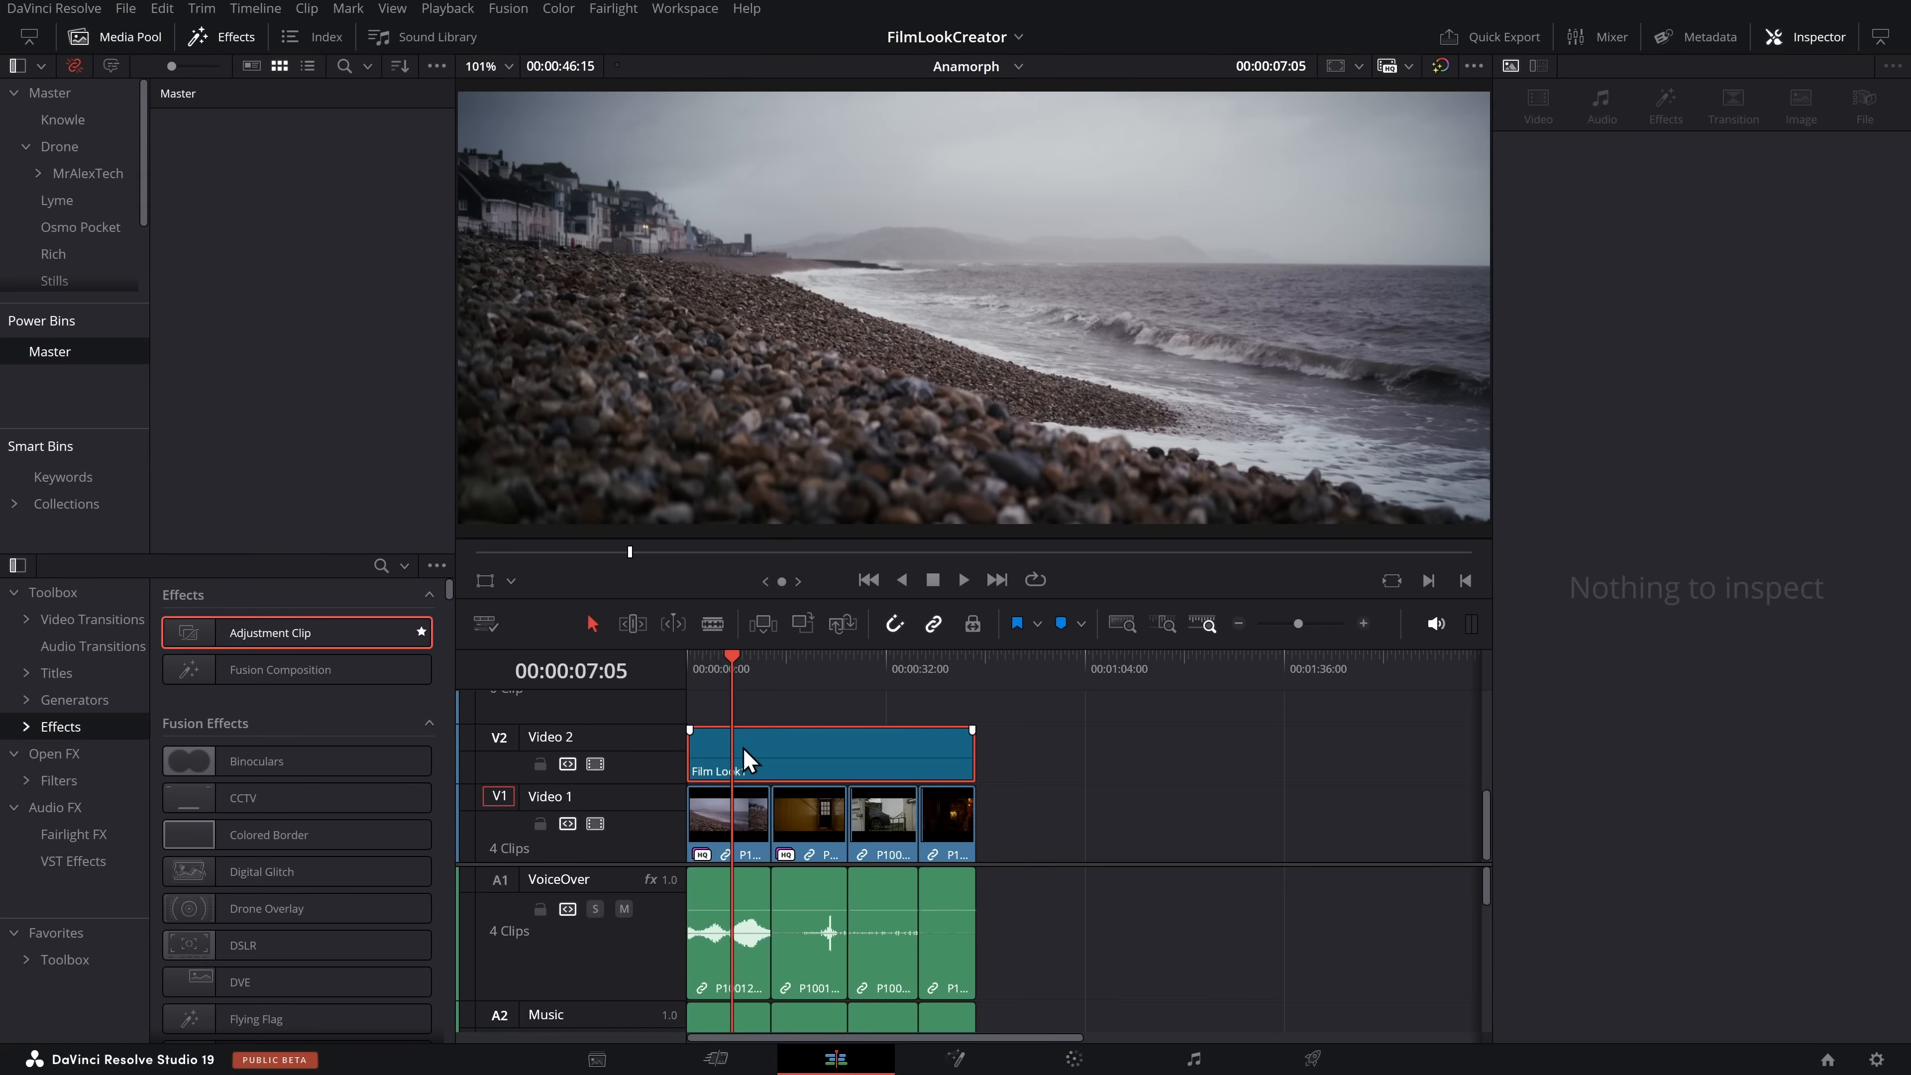
left_click(761, 757)
left_click_drag(761, 757, 256, 248)
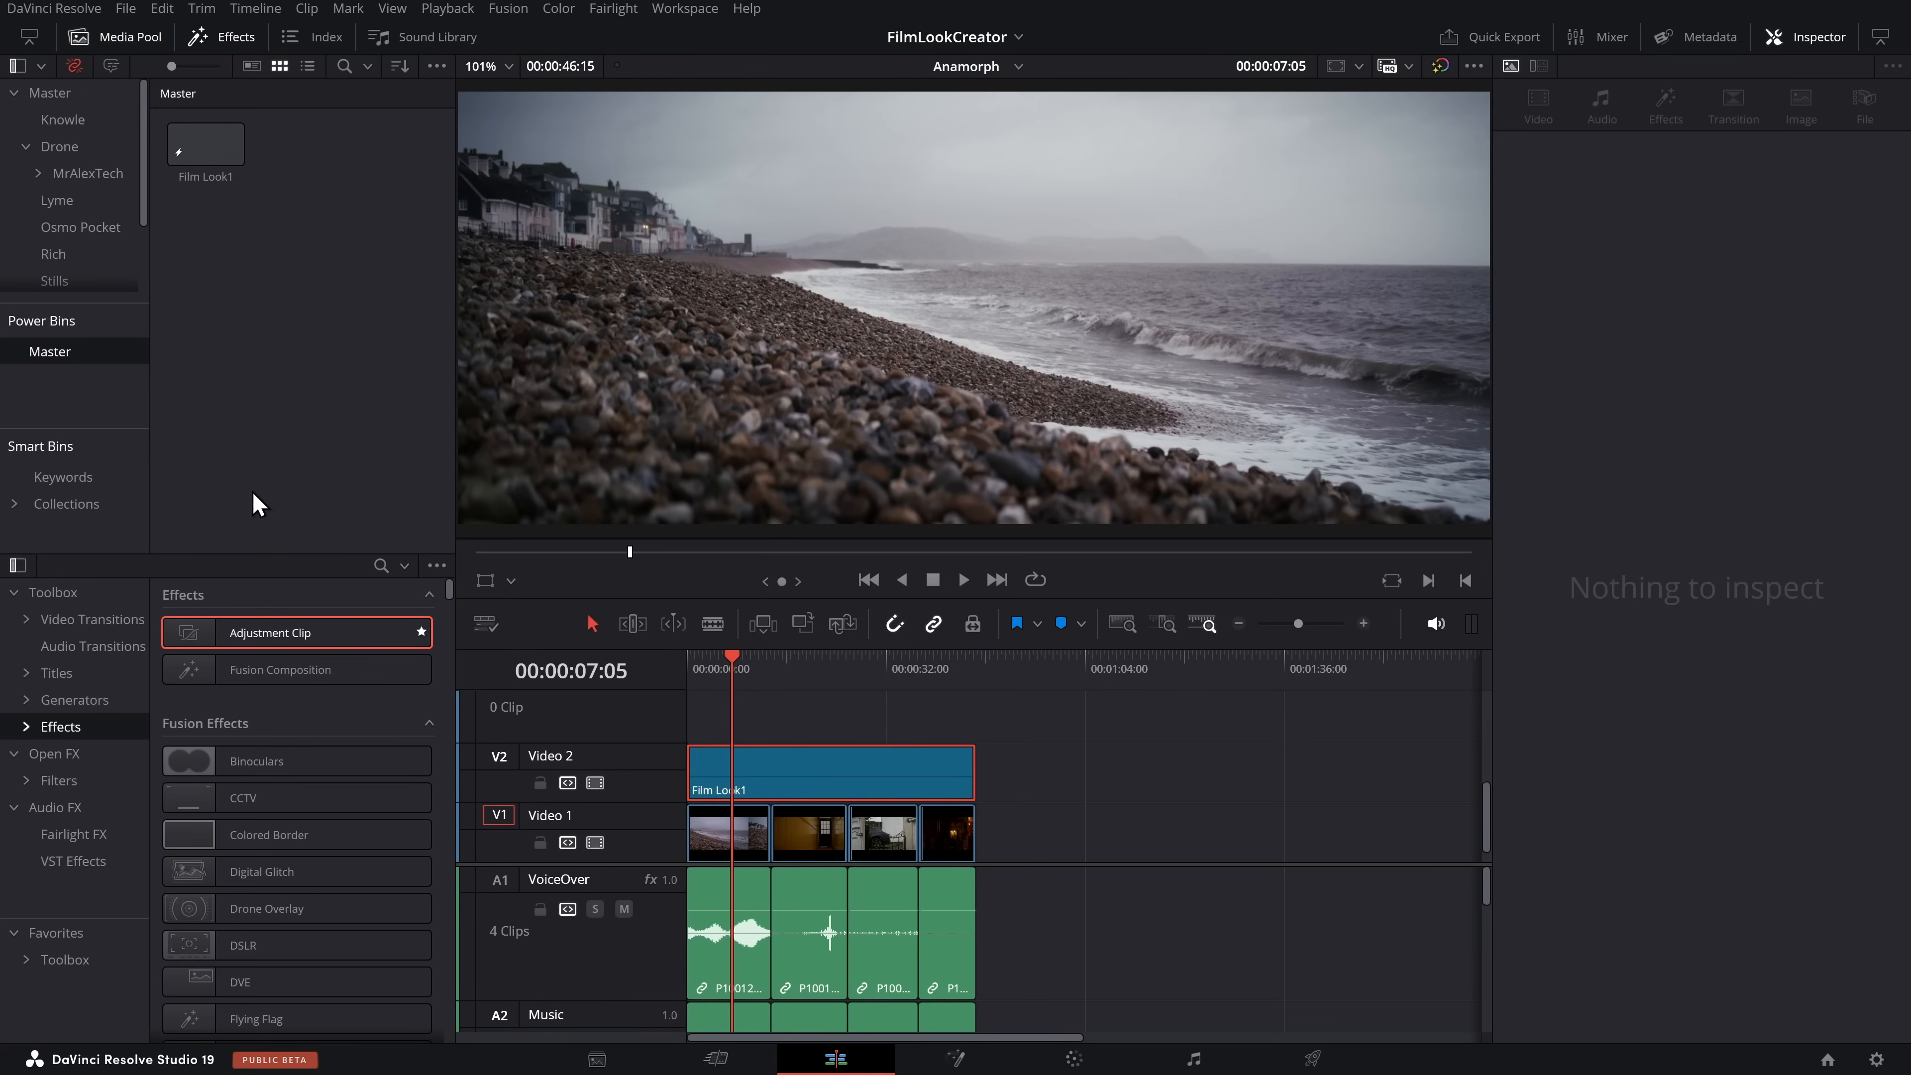
Delete the adjustment clip from the timeline, and place Film Look1 from the power bin on Video 2 above all four clips
key("Delete")
left_click(1045, 742)
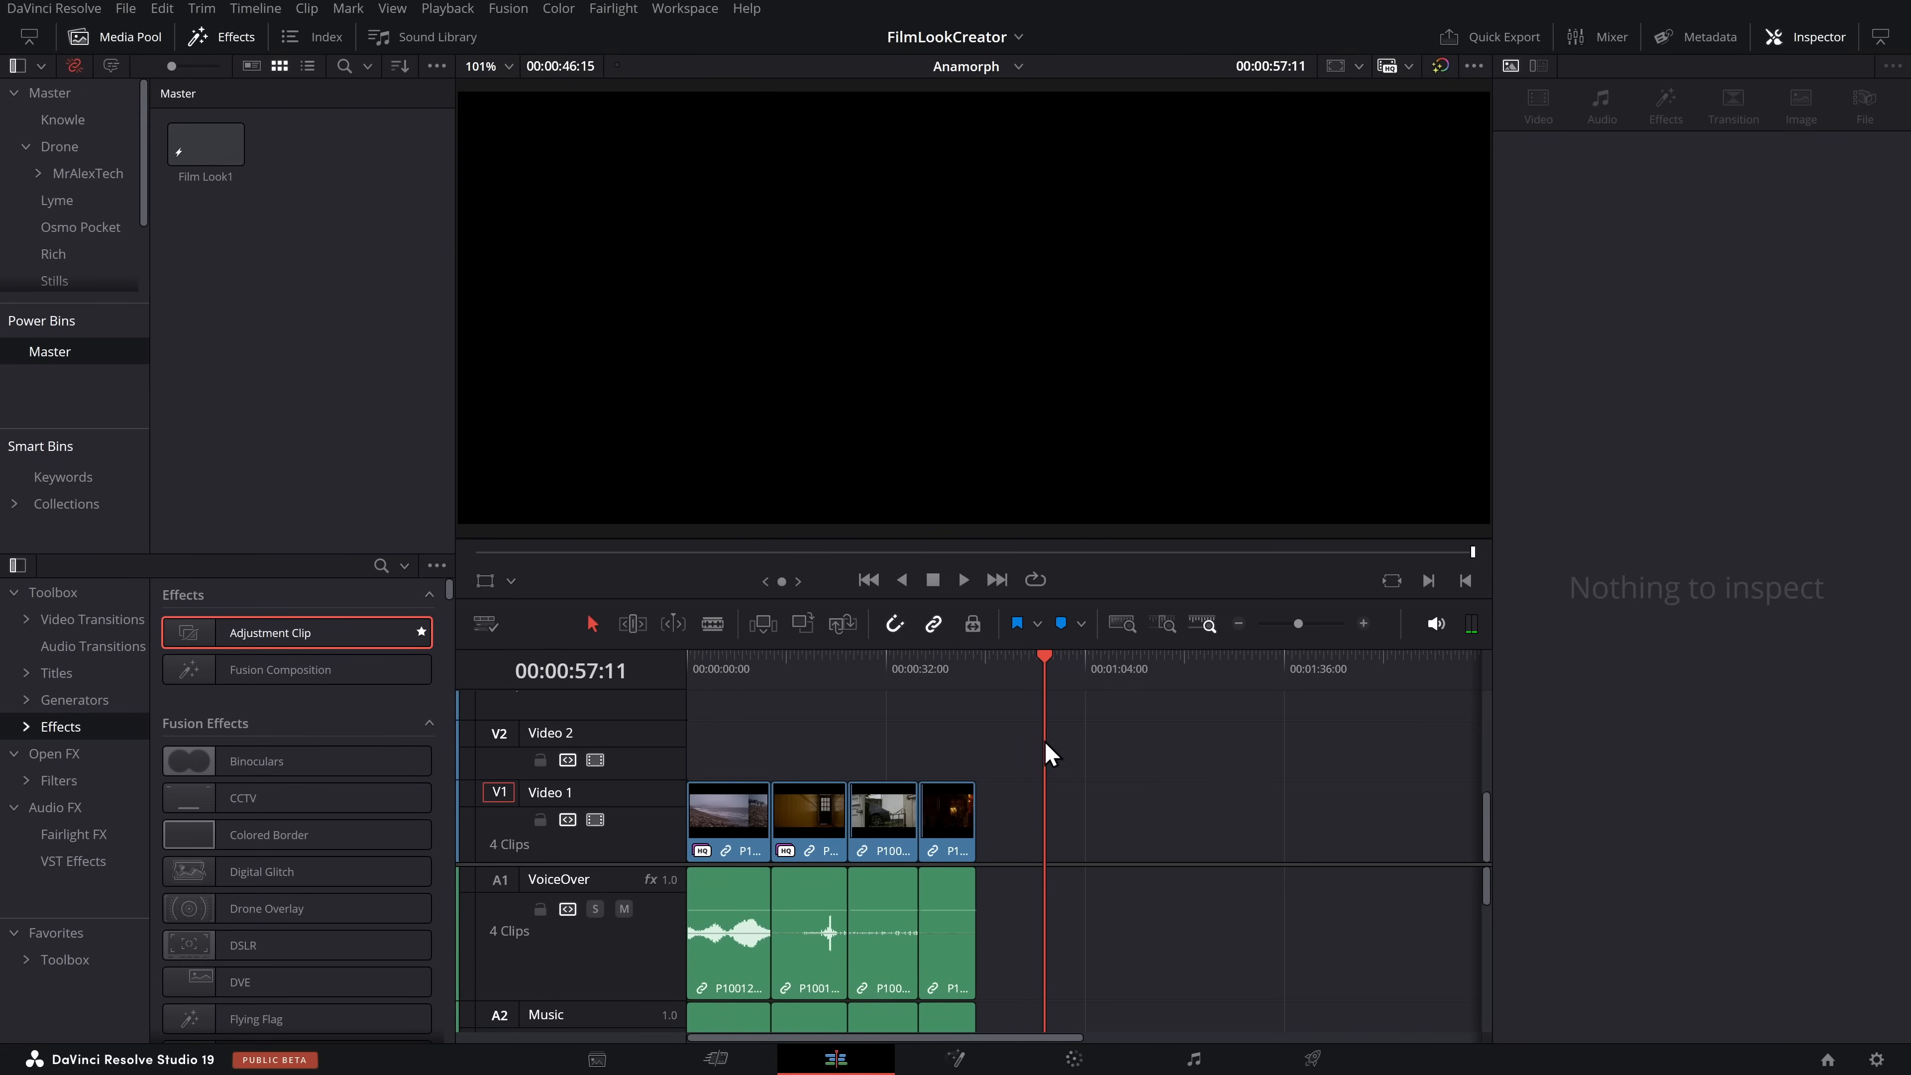
left_click_drag(200, 159, 691, 745)
left_click_drag(853, 663, 742, 663)
left_click(789, 728)
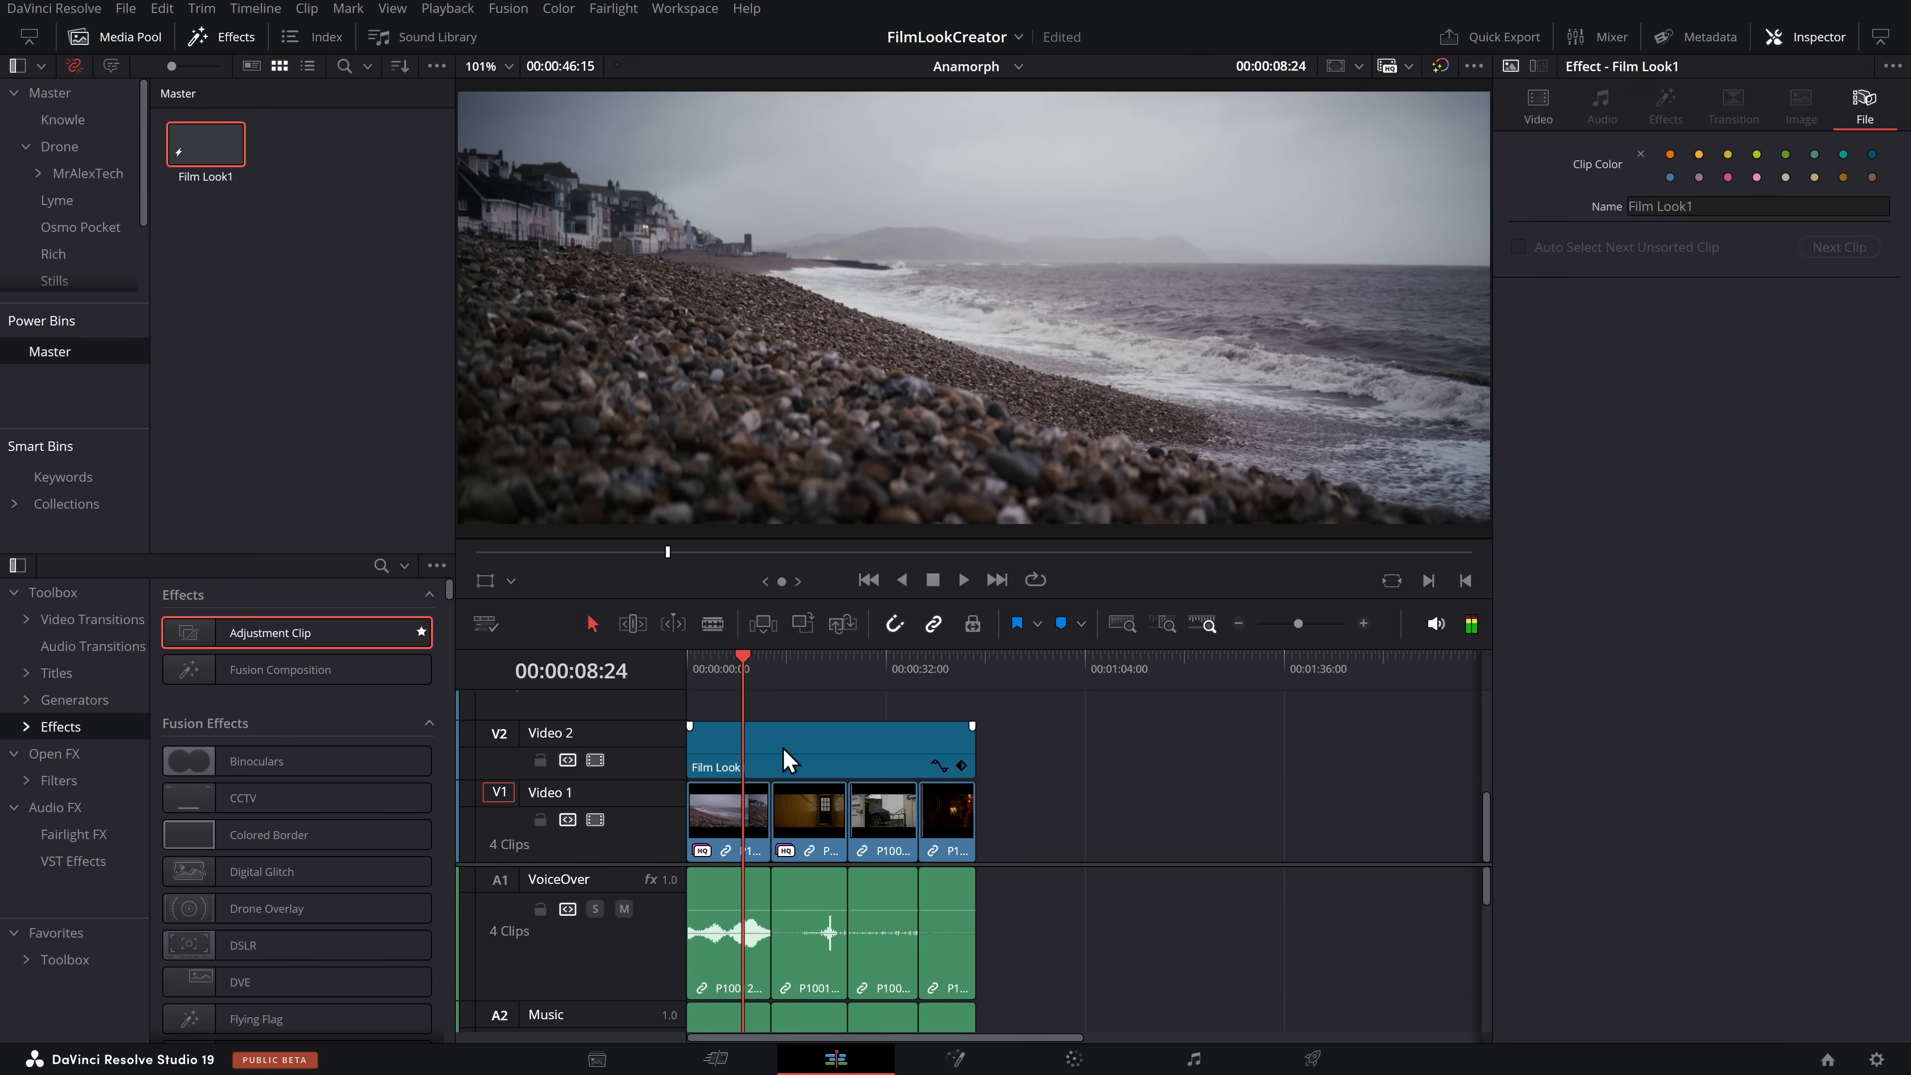
On the Color page, grab a still of the adjustment clip's grade into the PowerGrade 1 album and label it Film Look1
left_click(1071, 1061)
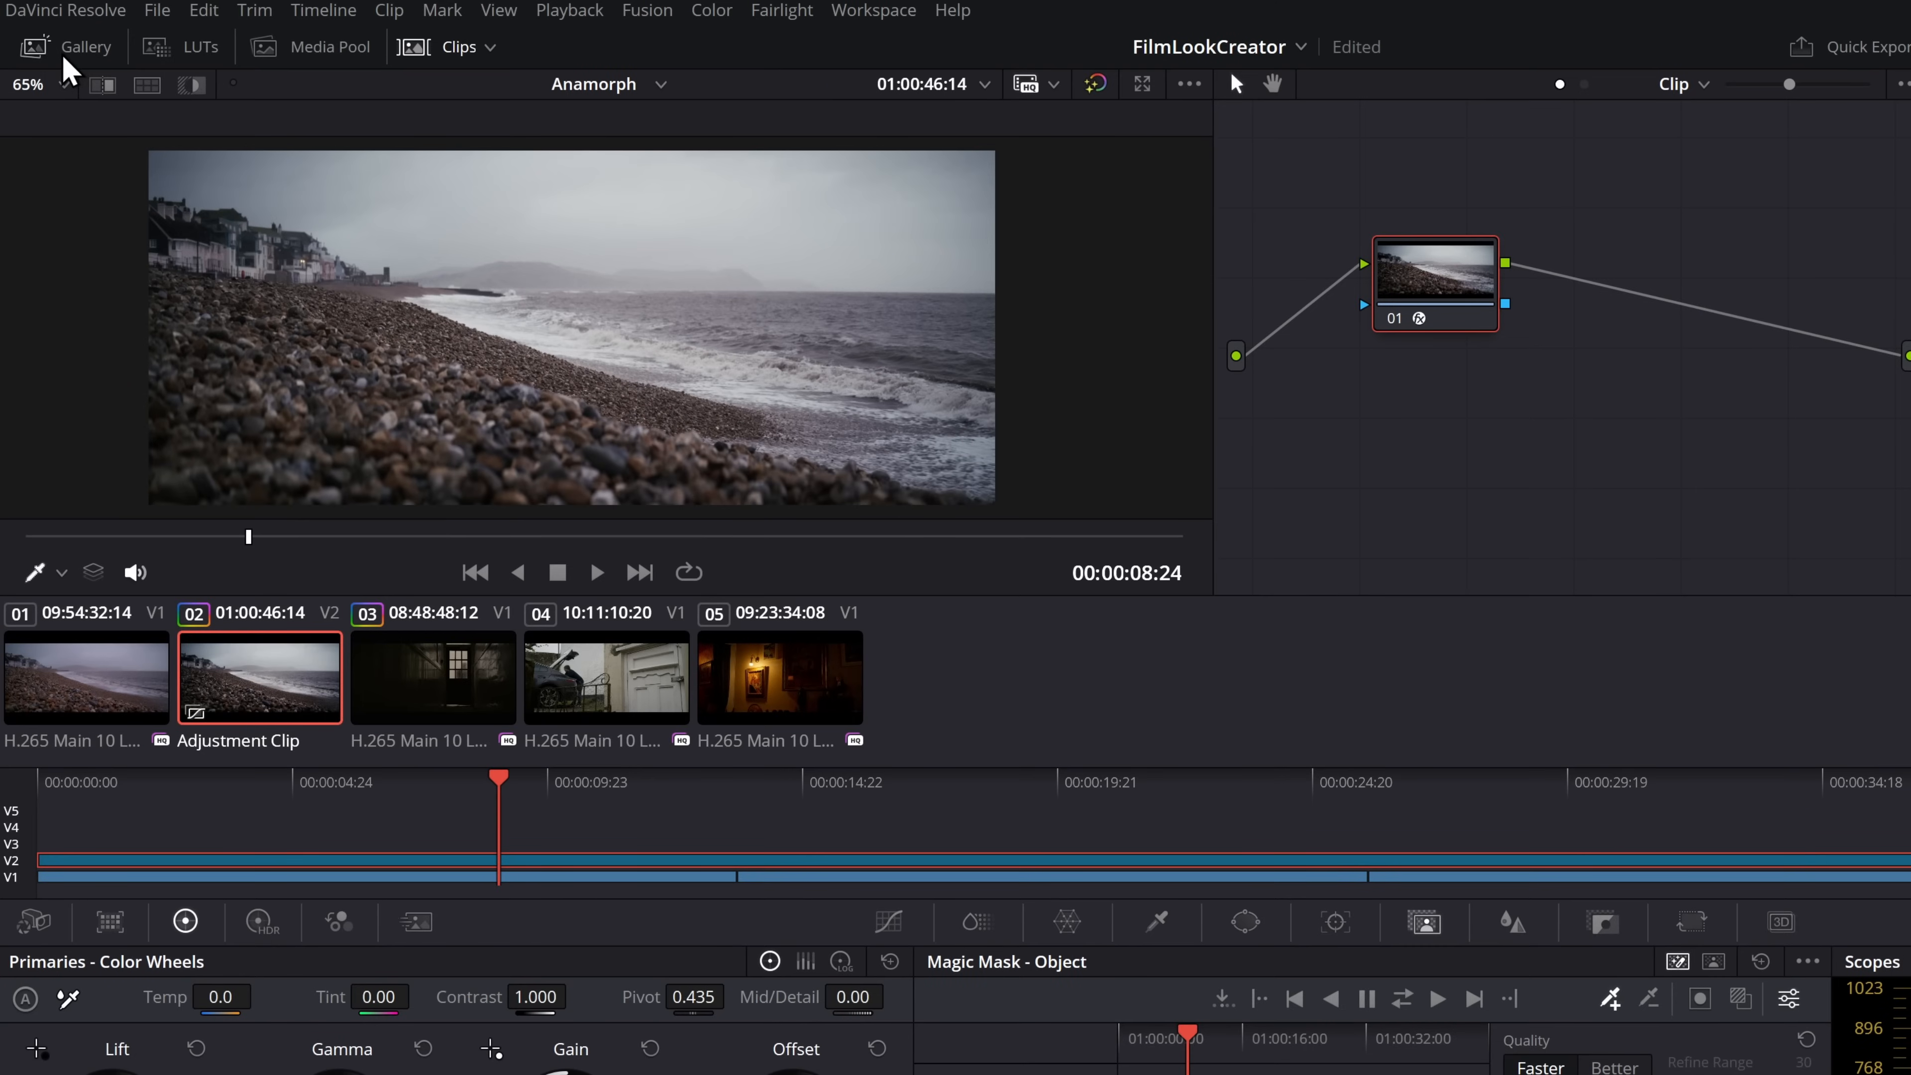
left_click(64, 54)
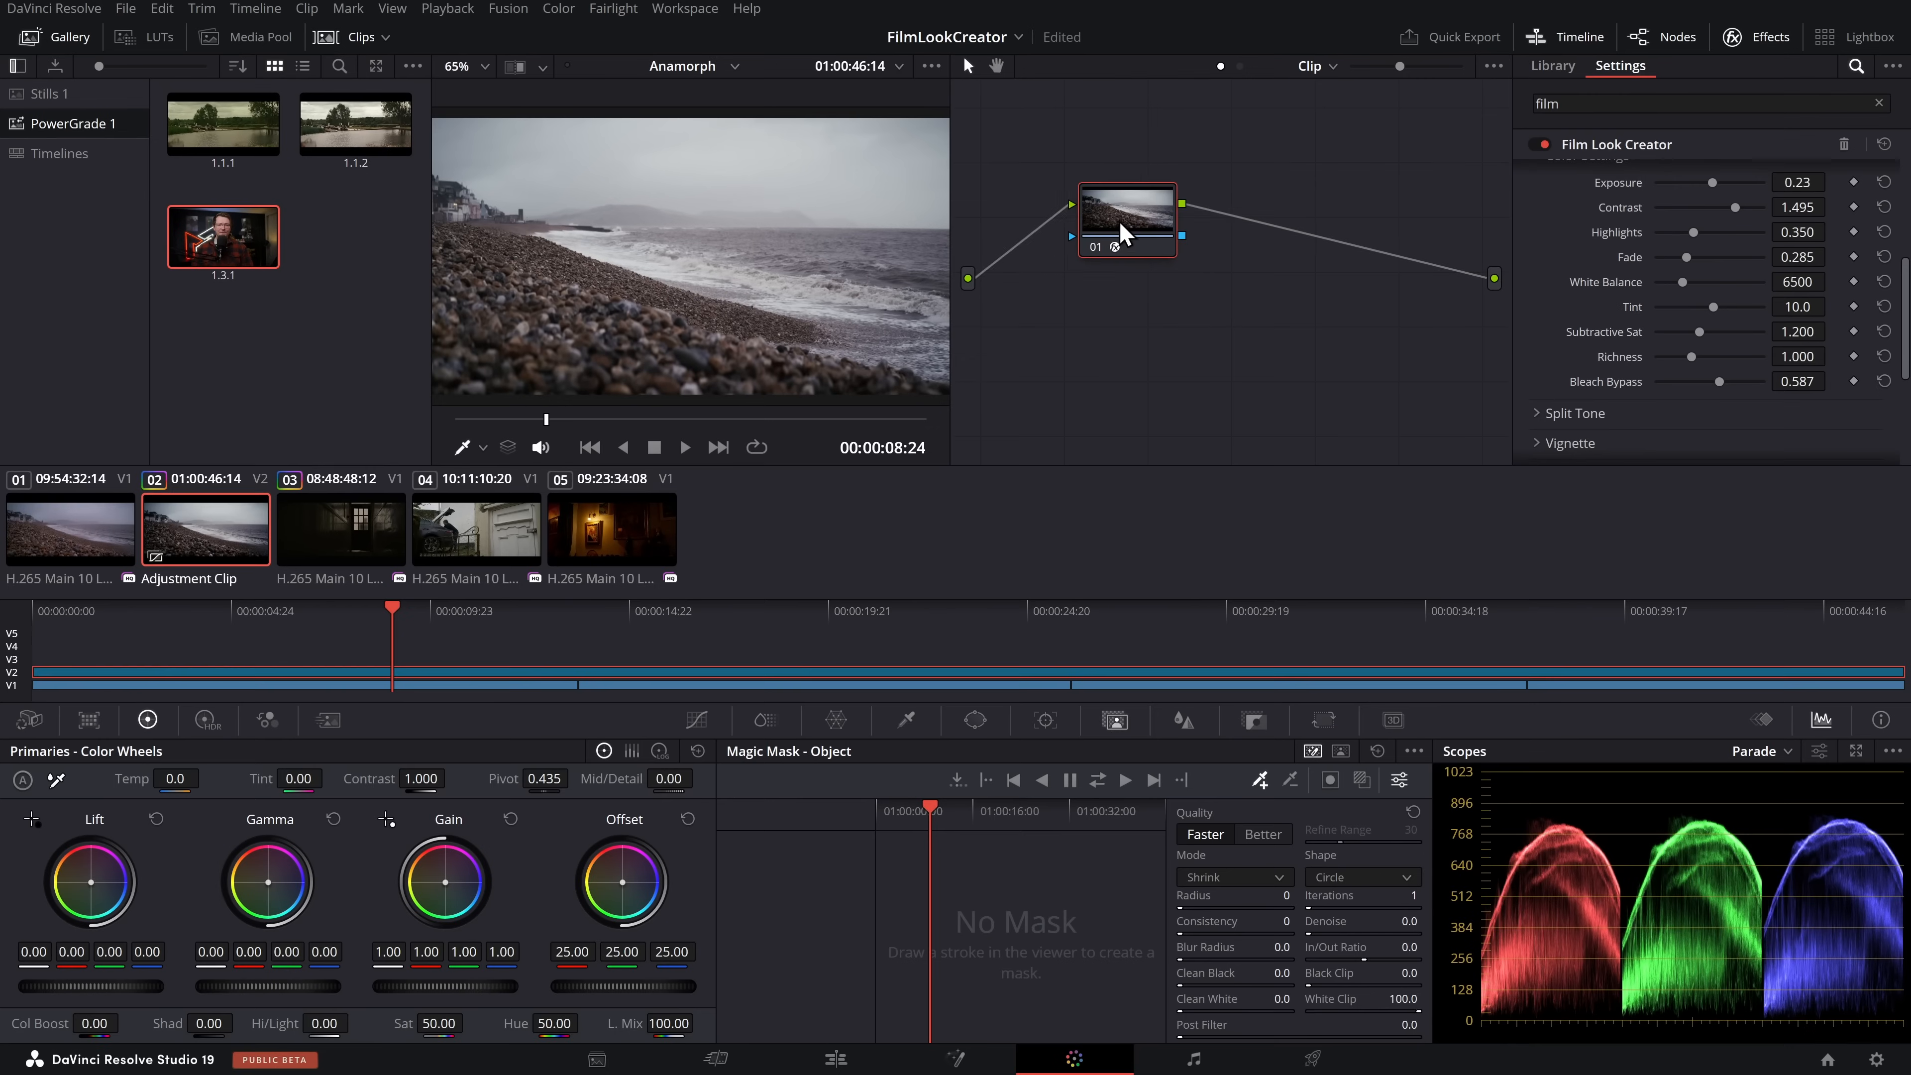
left_click_drag(1126, 217, 1168, 220)
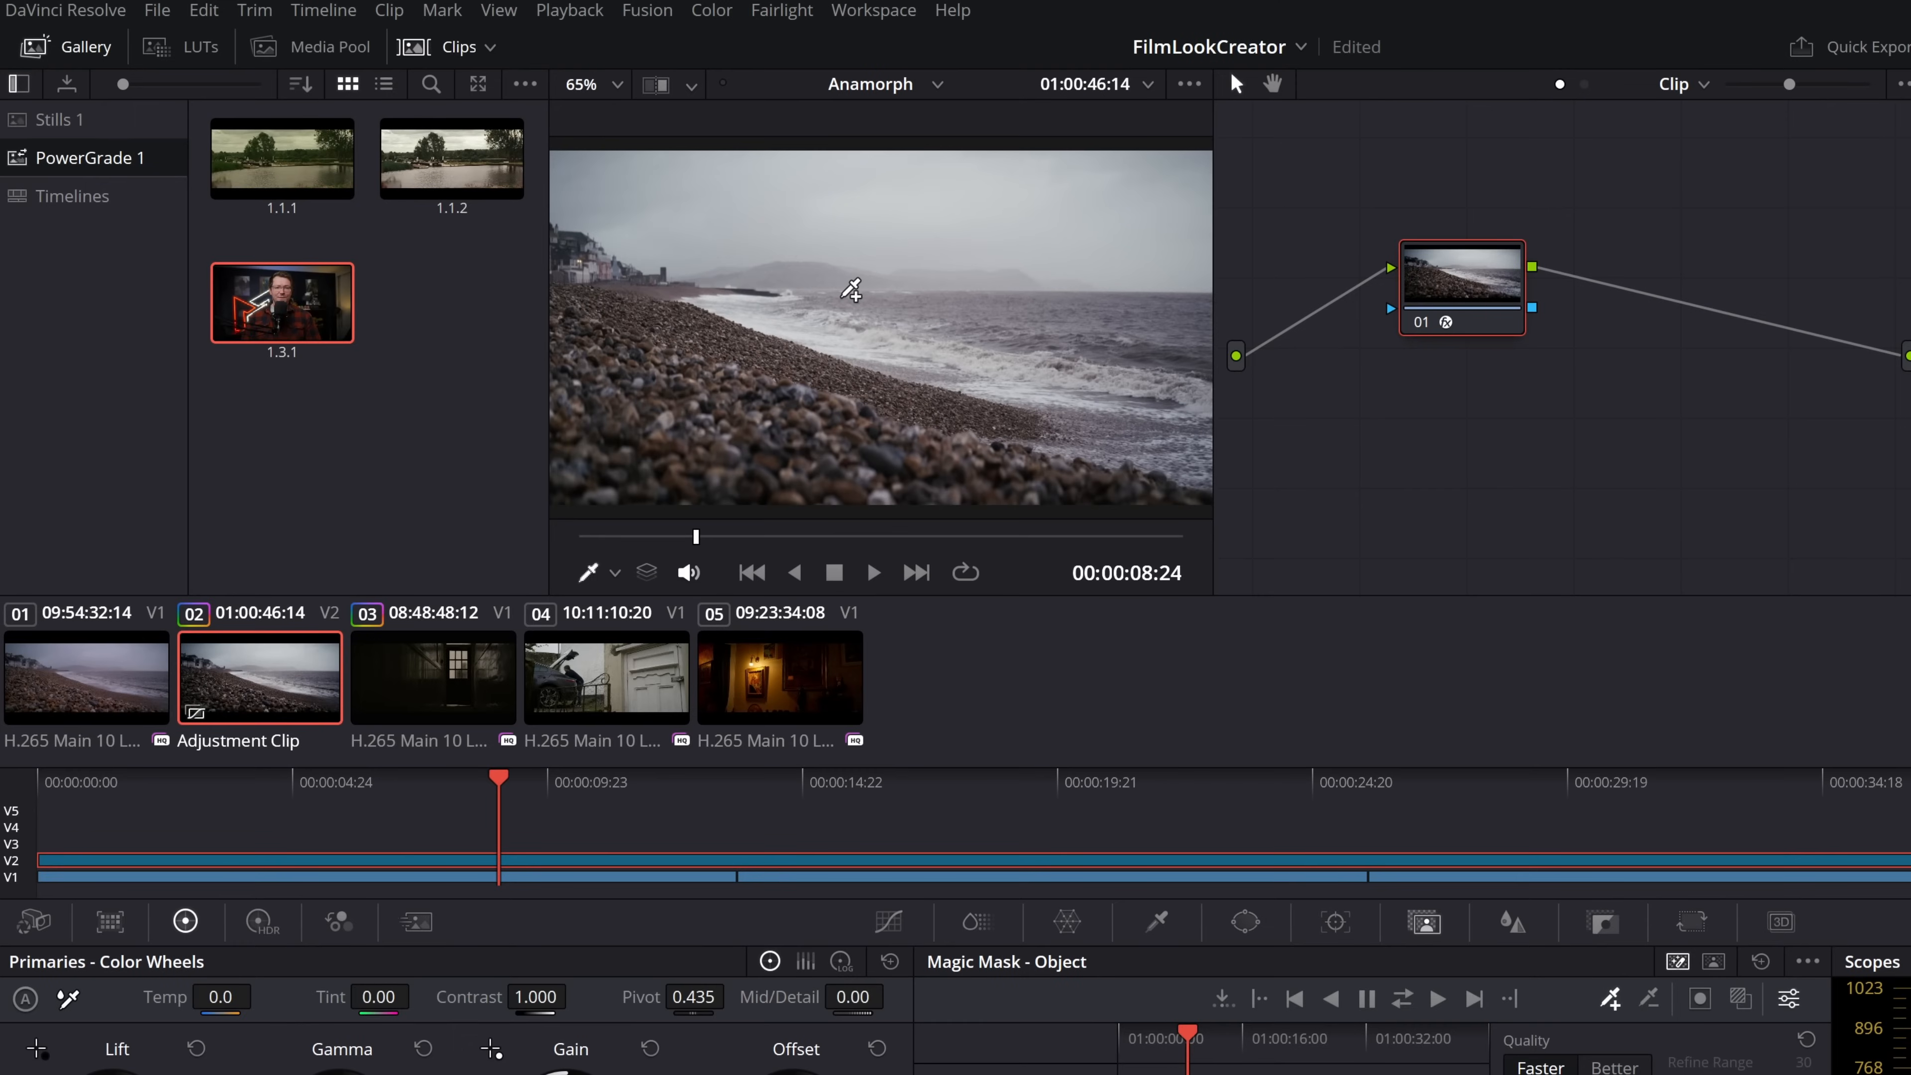
right_click(845, 303)
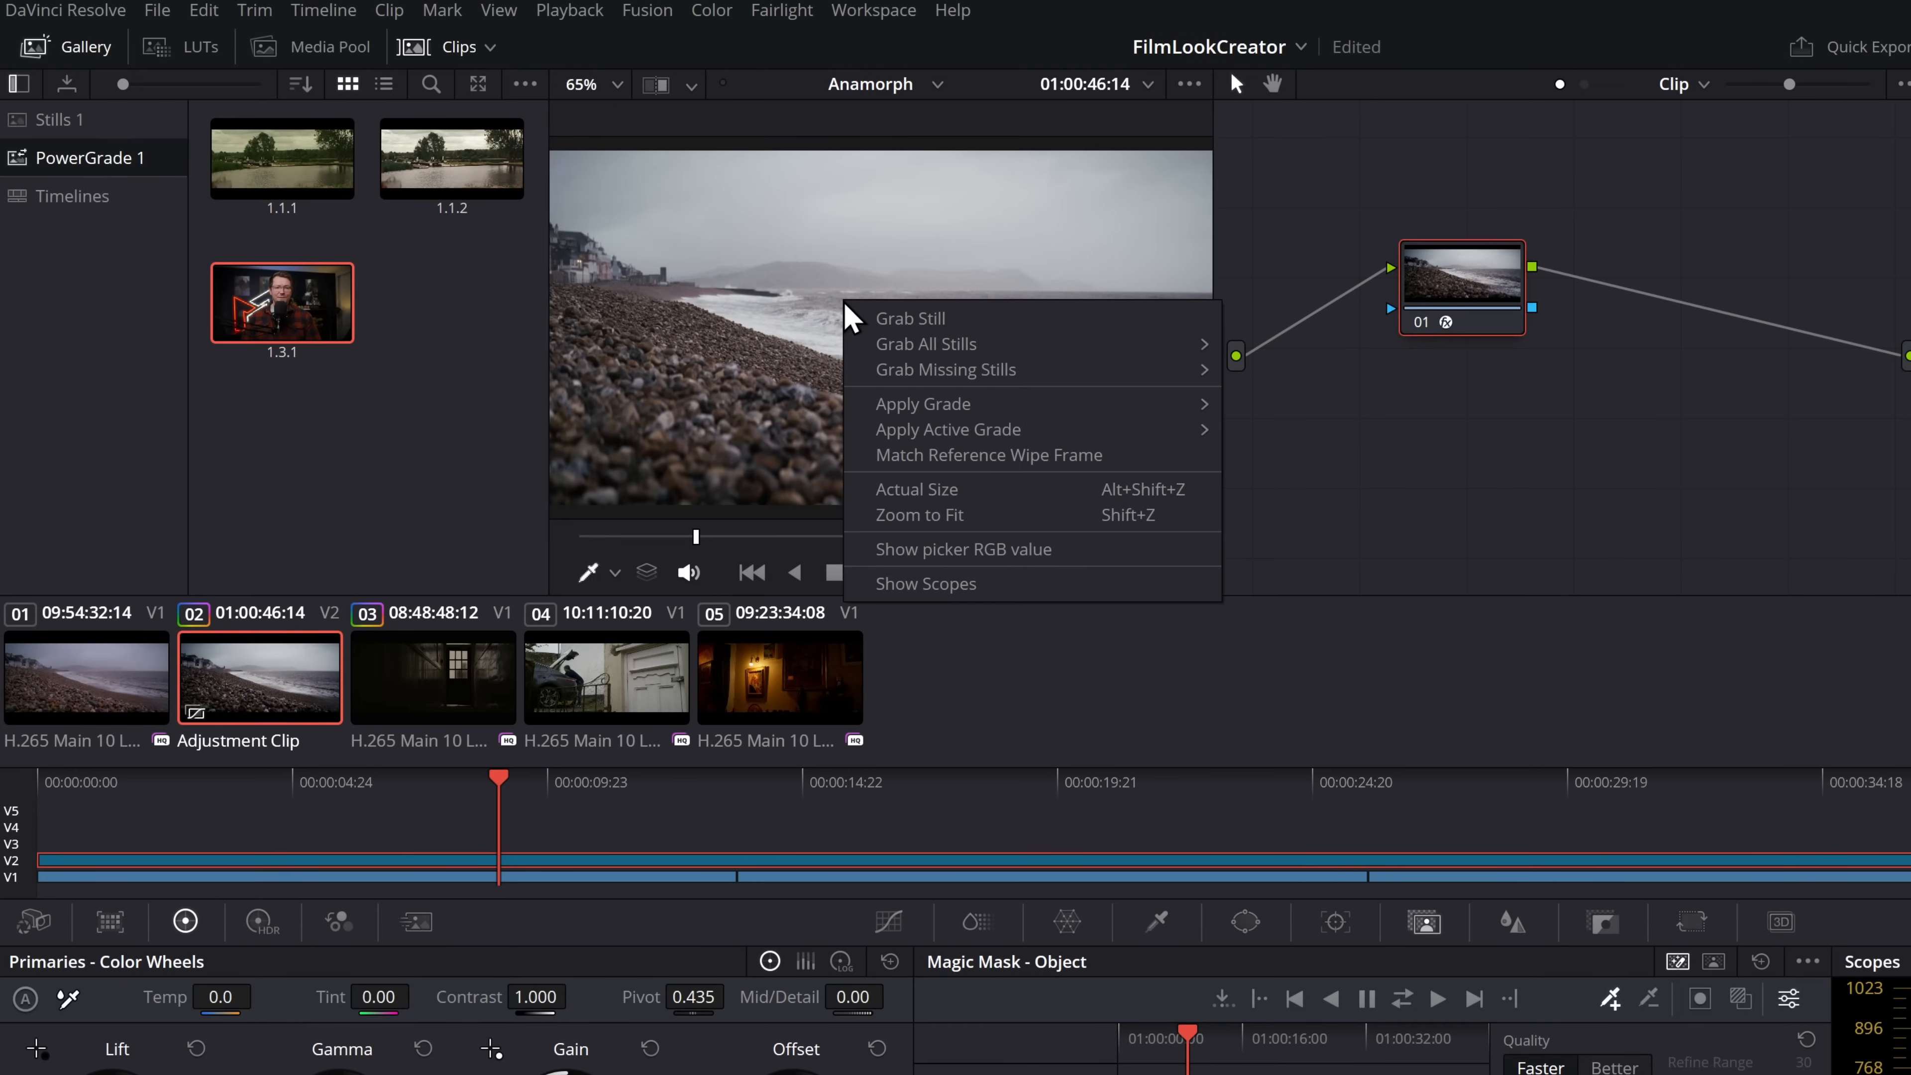
left_click(916, 320)
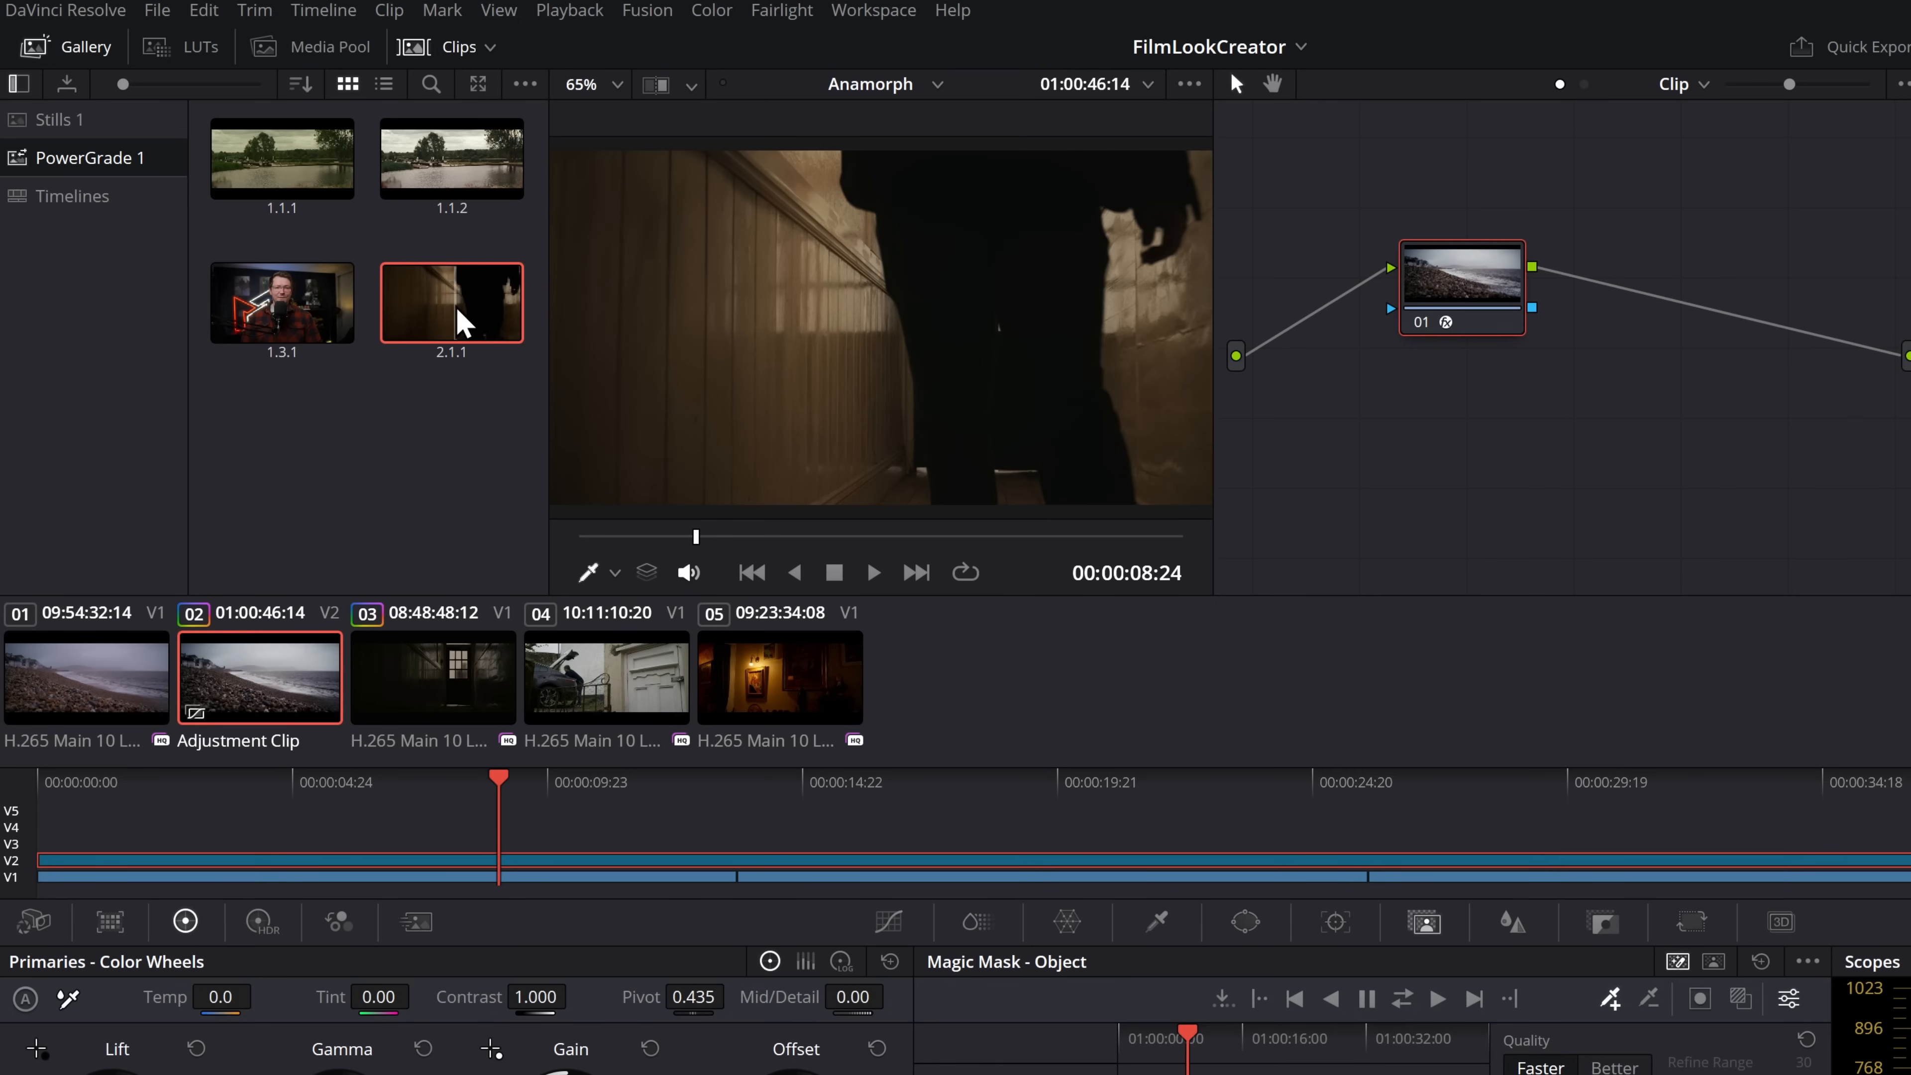
right_click(460, 316)
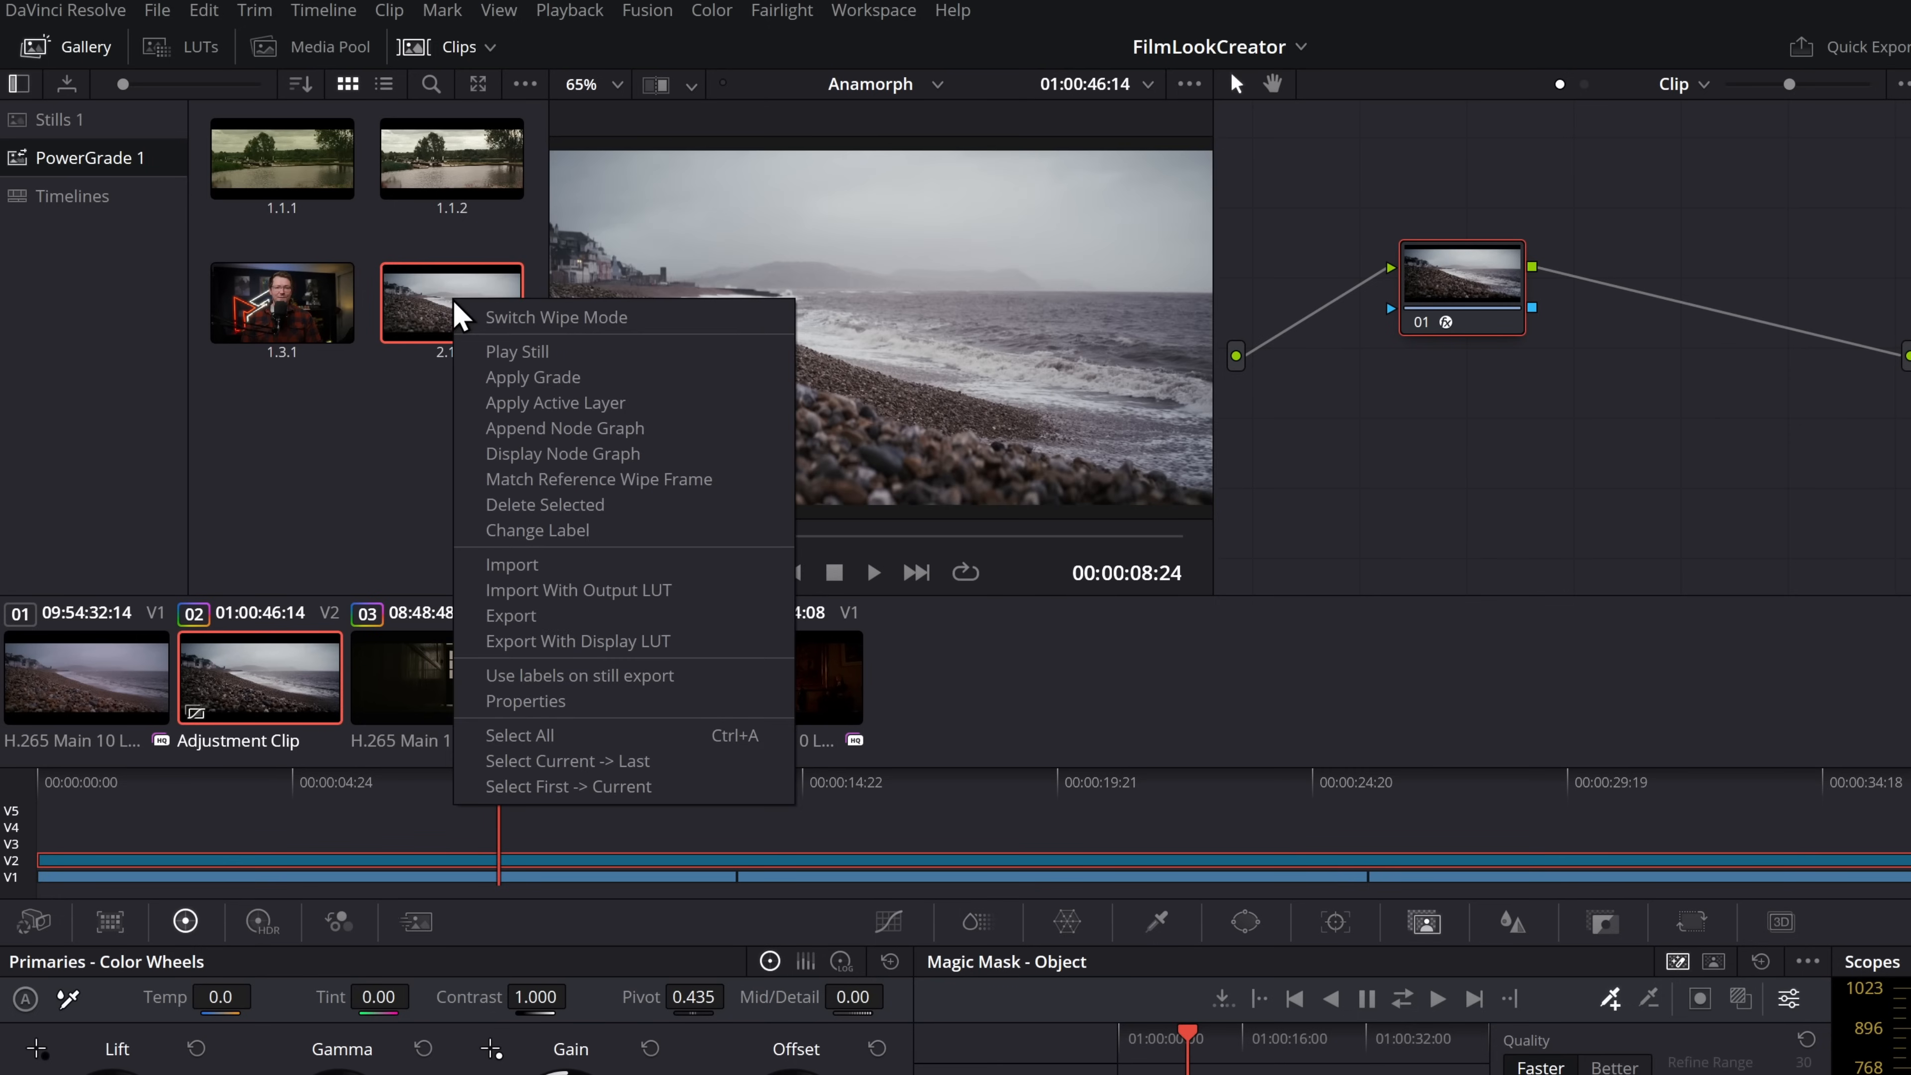
left_click(568, 531)
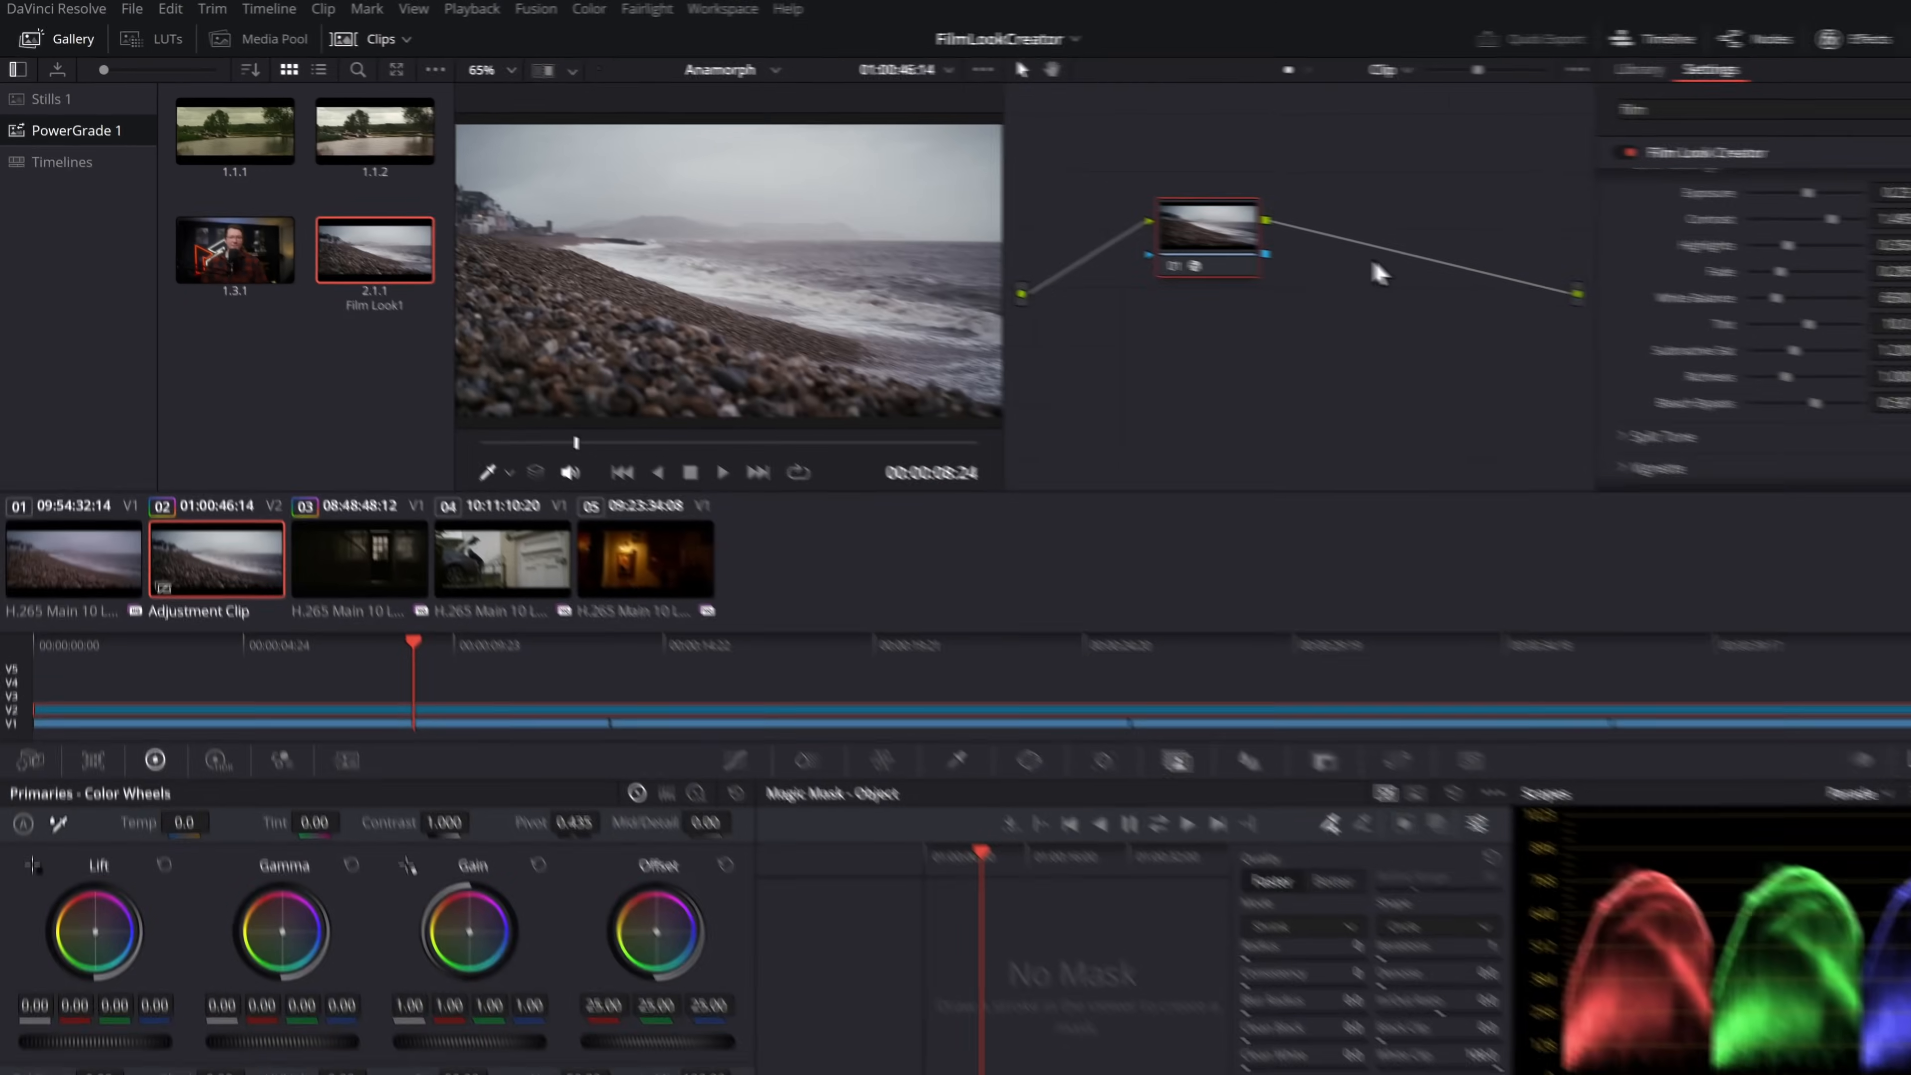
Reset the adjustment clip's grade and nodes, and apply the Film Look1 PowerGrade to it from the gallery
right_click(1627, 314)
left_click(1696, 333)
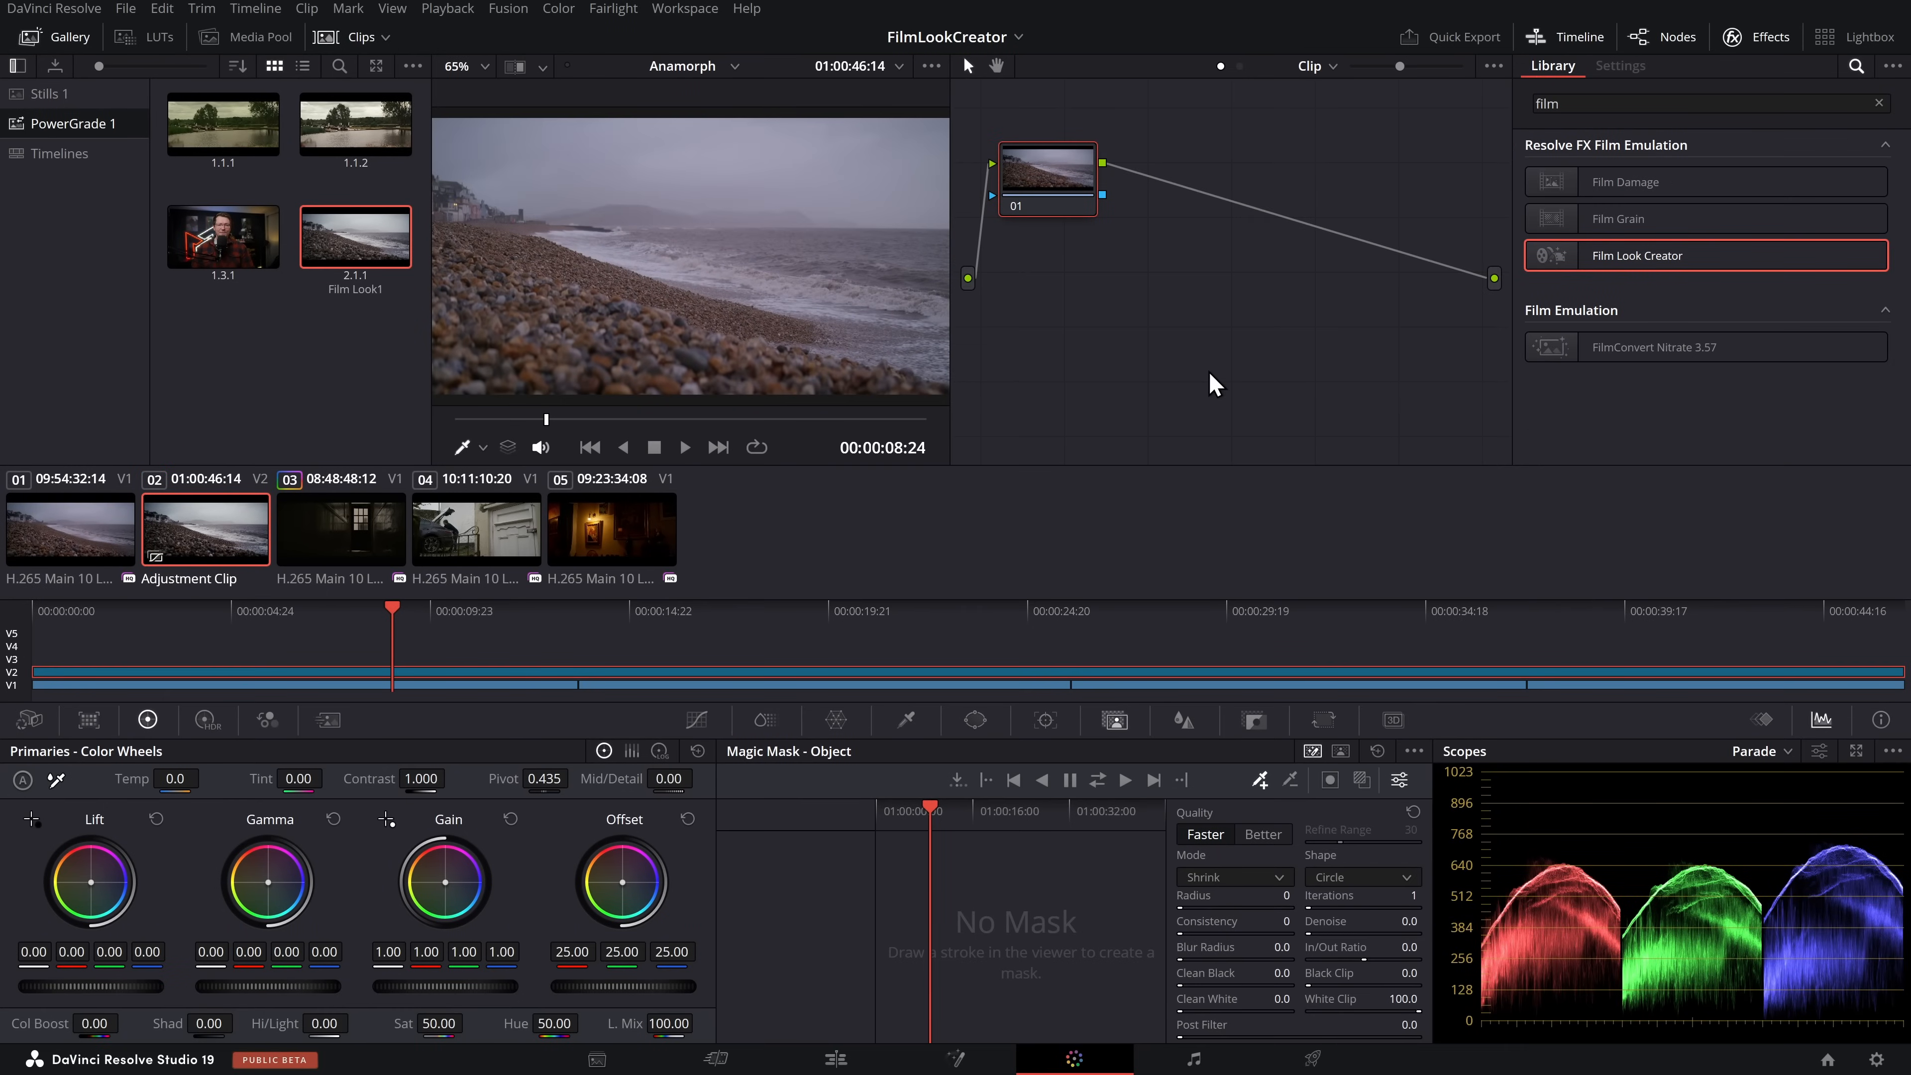
left_click(320, 553)
left_click(181, 548)
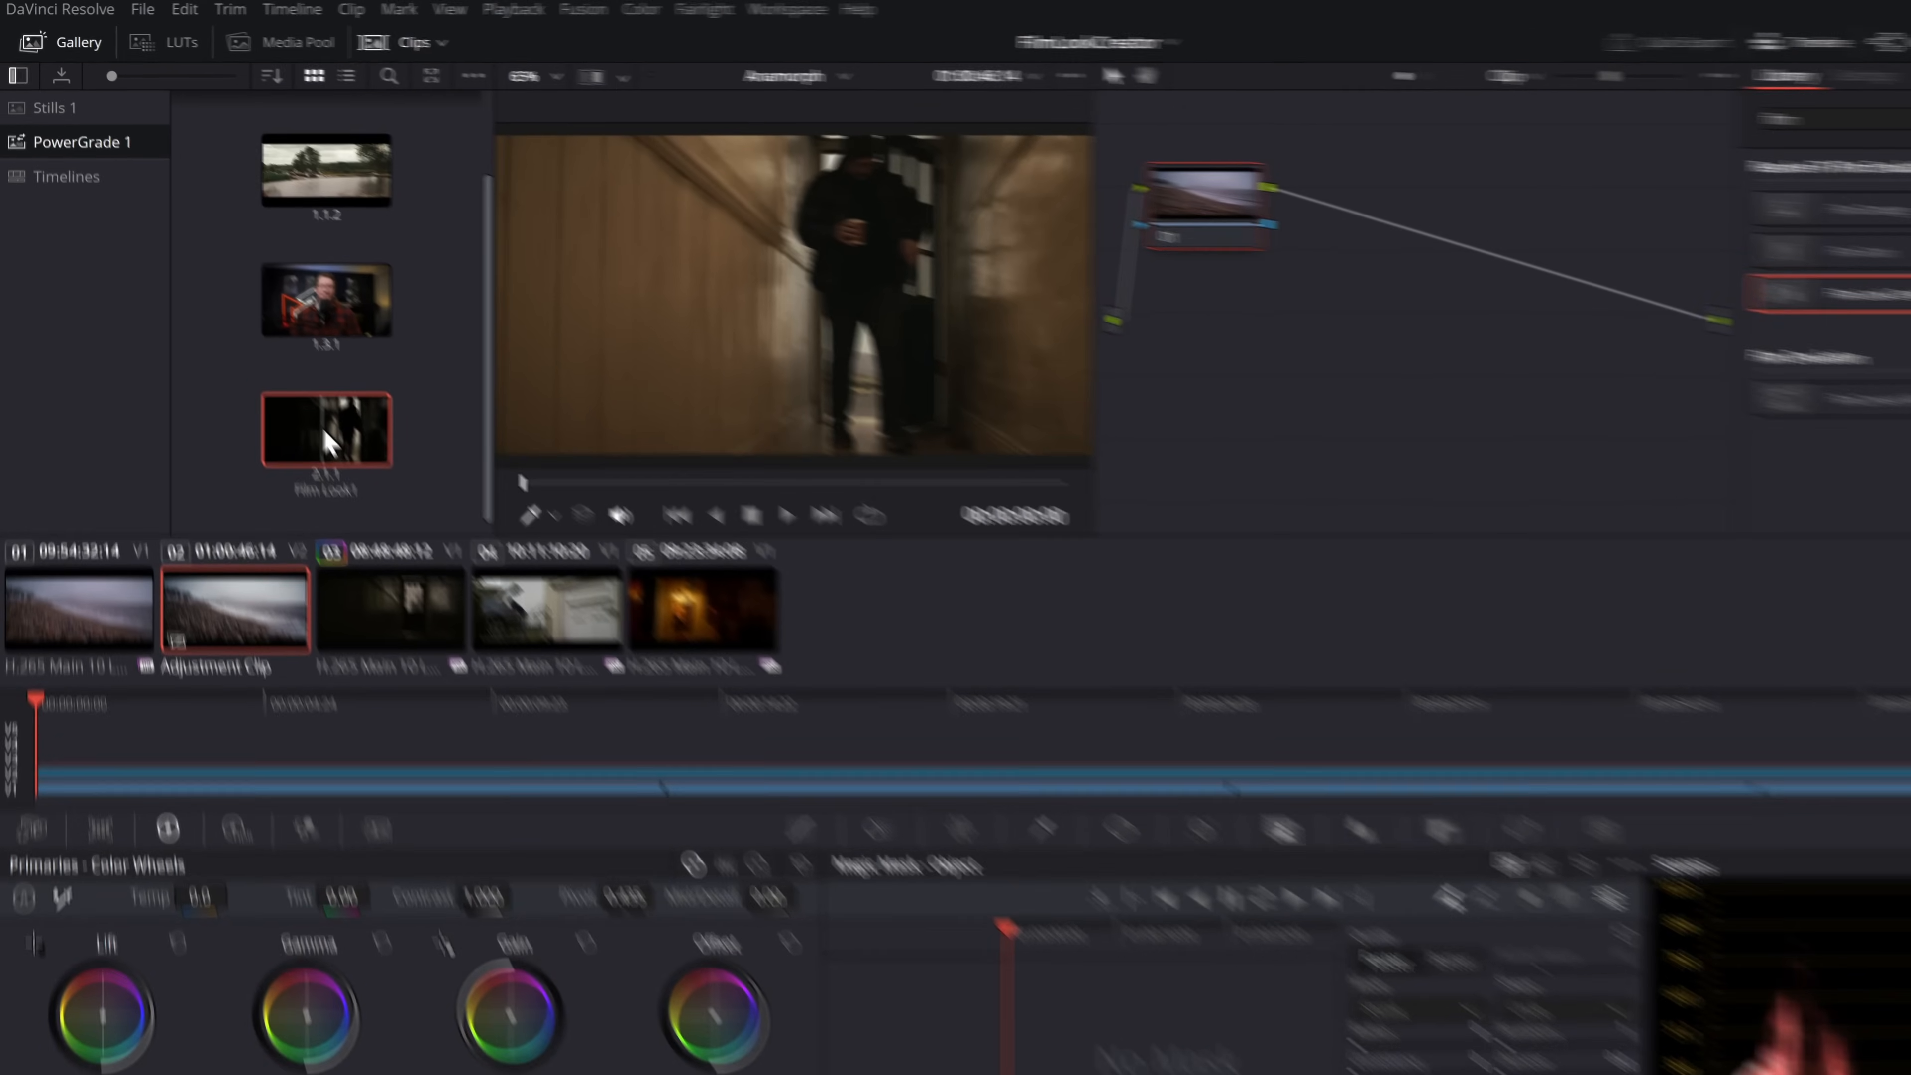
right_click(286, 373)
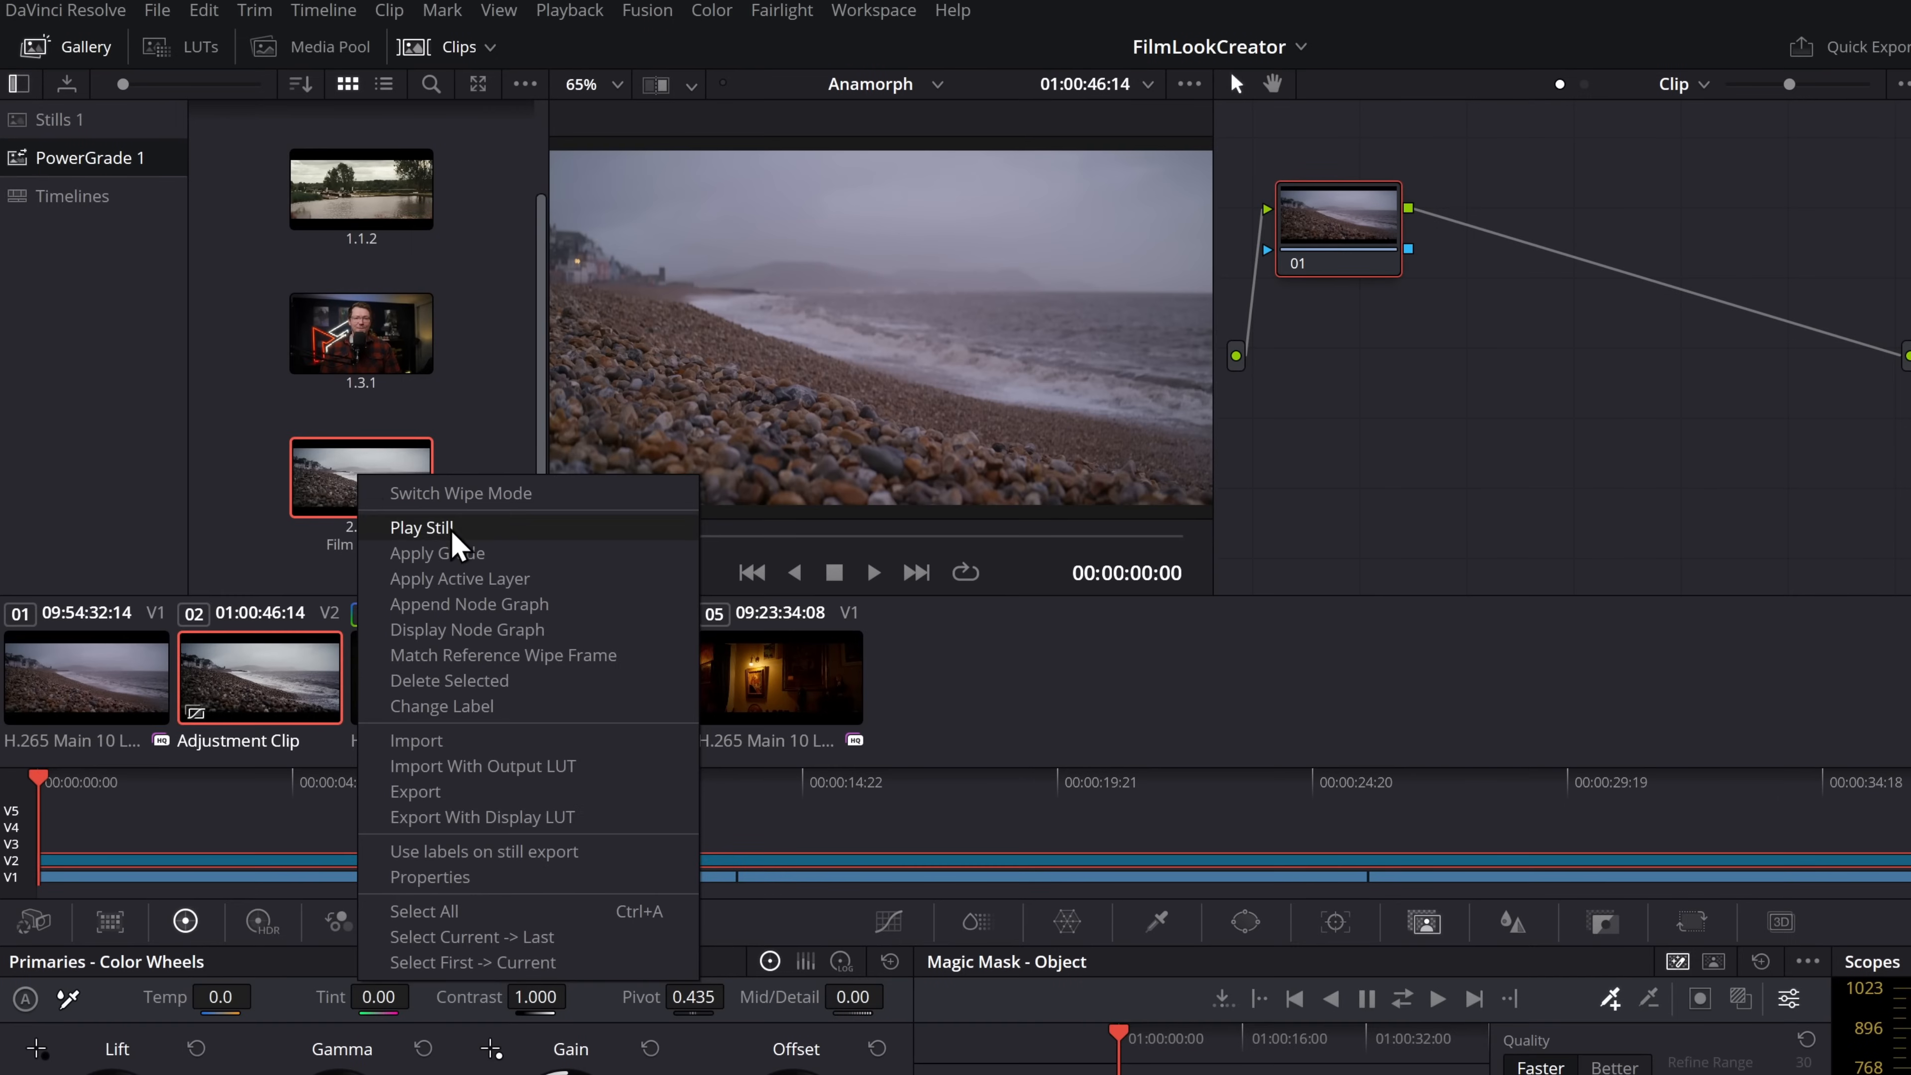
left_click(457, 553)
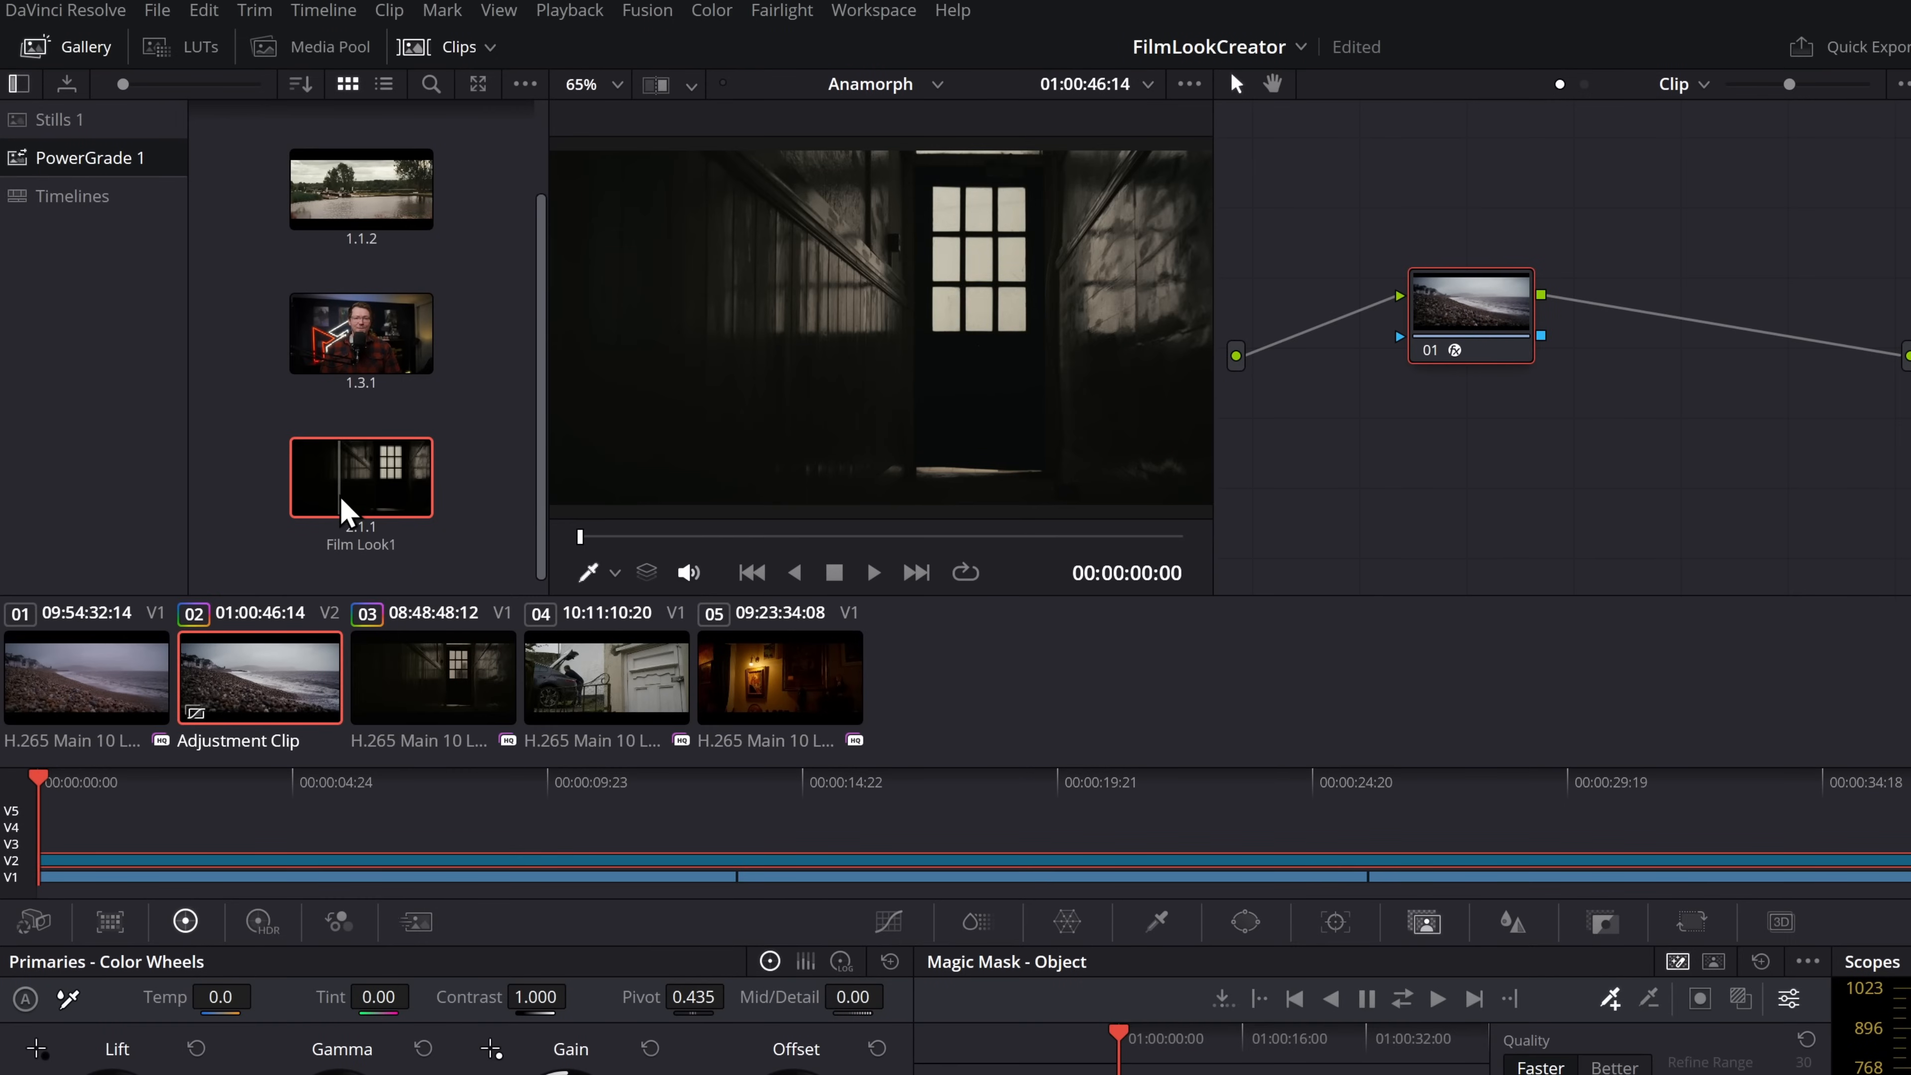
left_click_drag(1477, 294, 1537, 277)
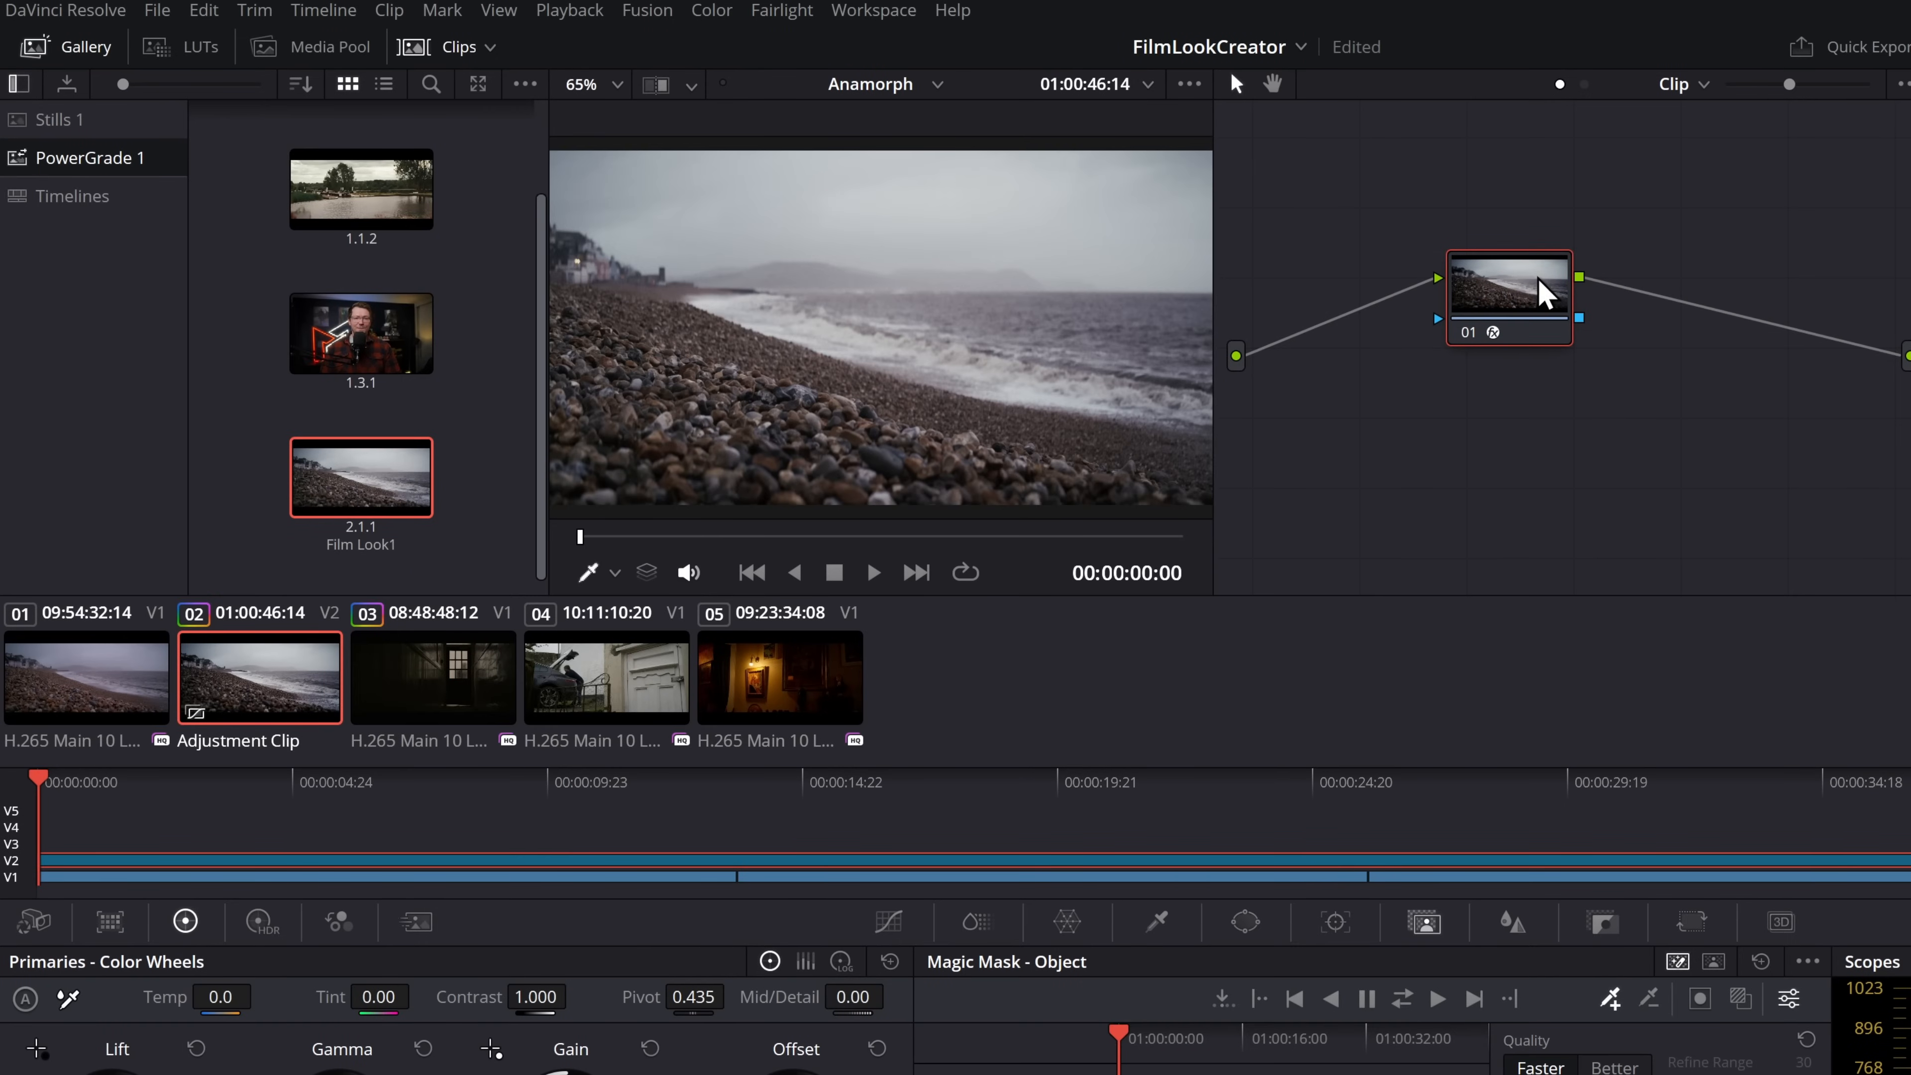
left_click_drag(1209, 218, 1212, 219)
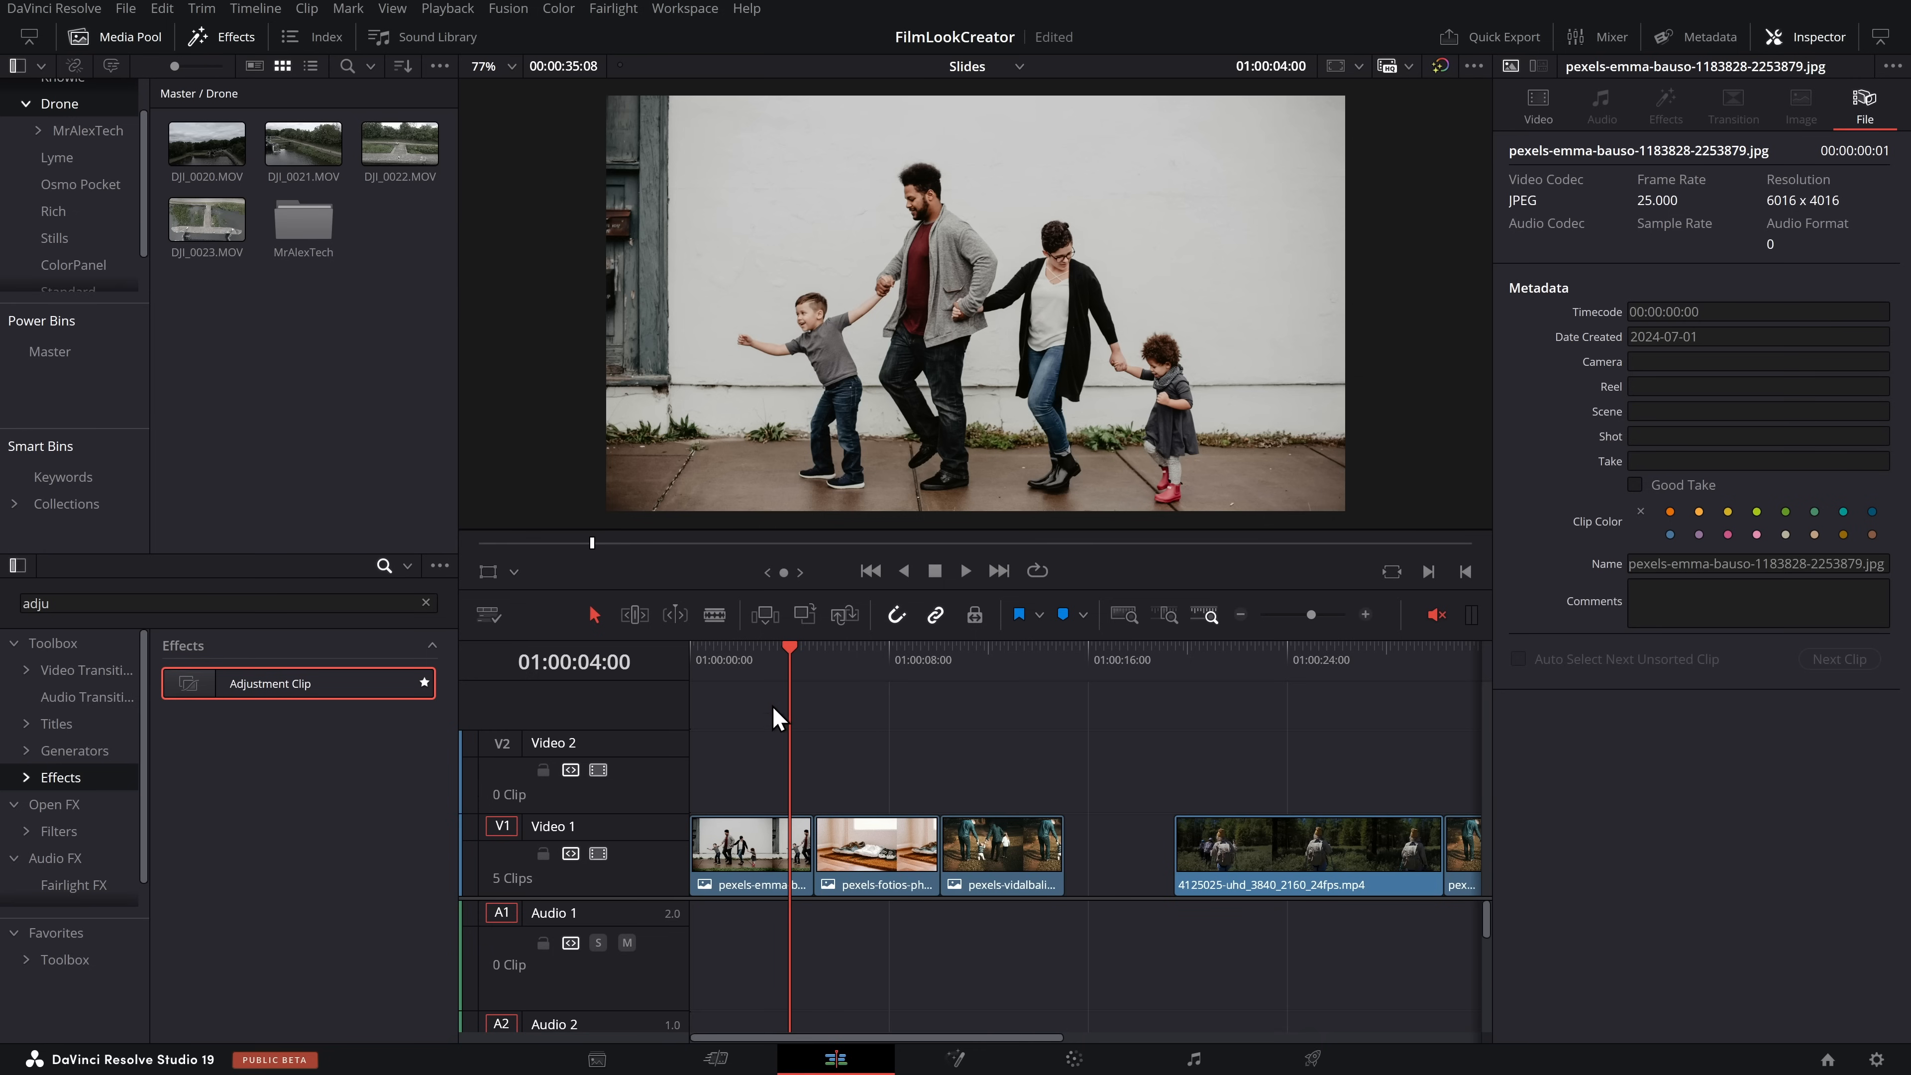
In the Slides timeline, place an adjustment clip on Video 2 and extend it over the first three image clips
left_click_drag(776, 719, 896, 679)
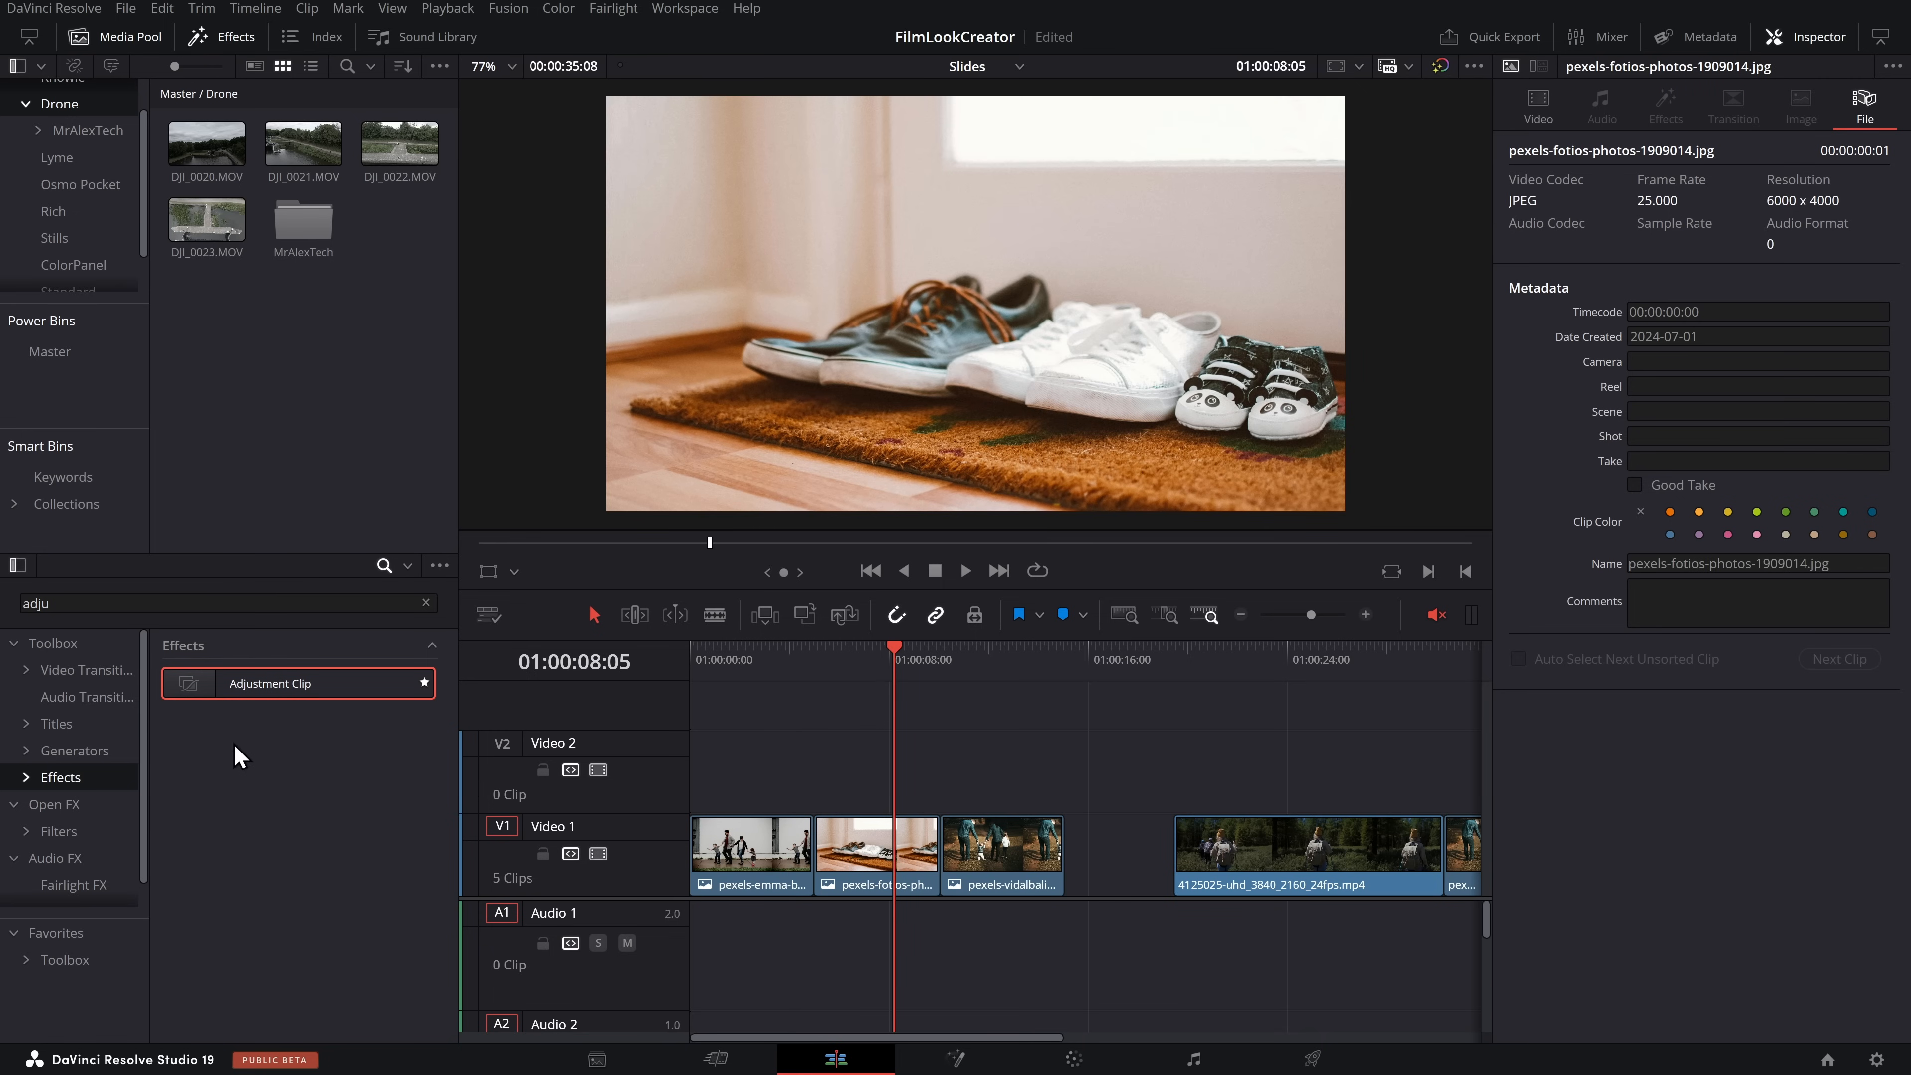
left_click_drag(237, 694, 695, 771)
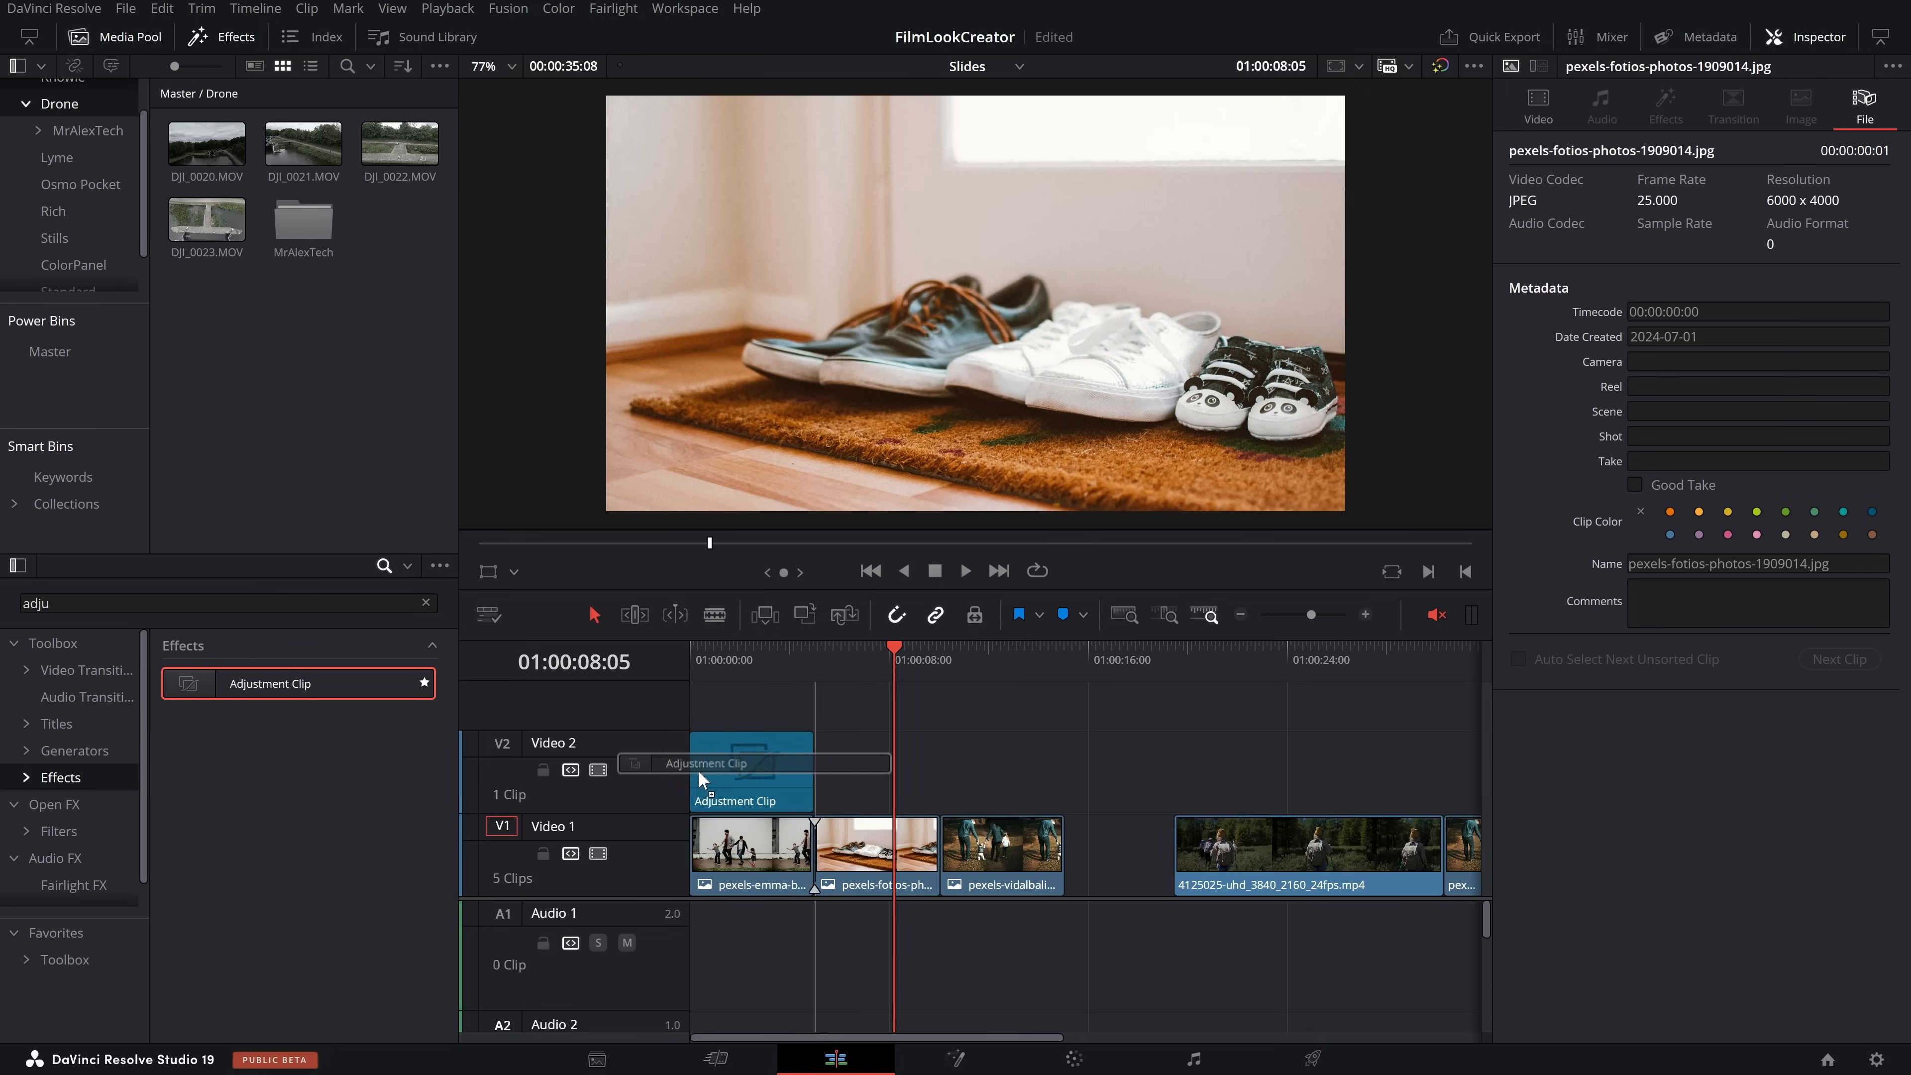
left_click_drag(820, 767, 1061, 768)
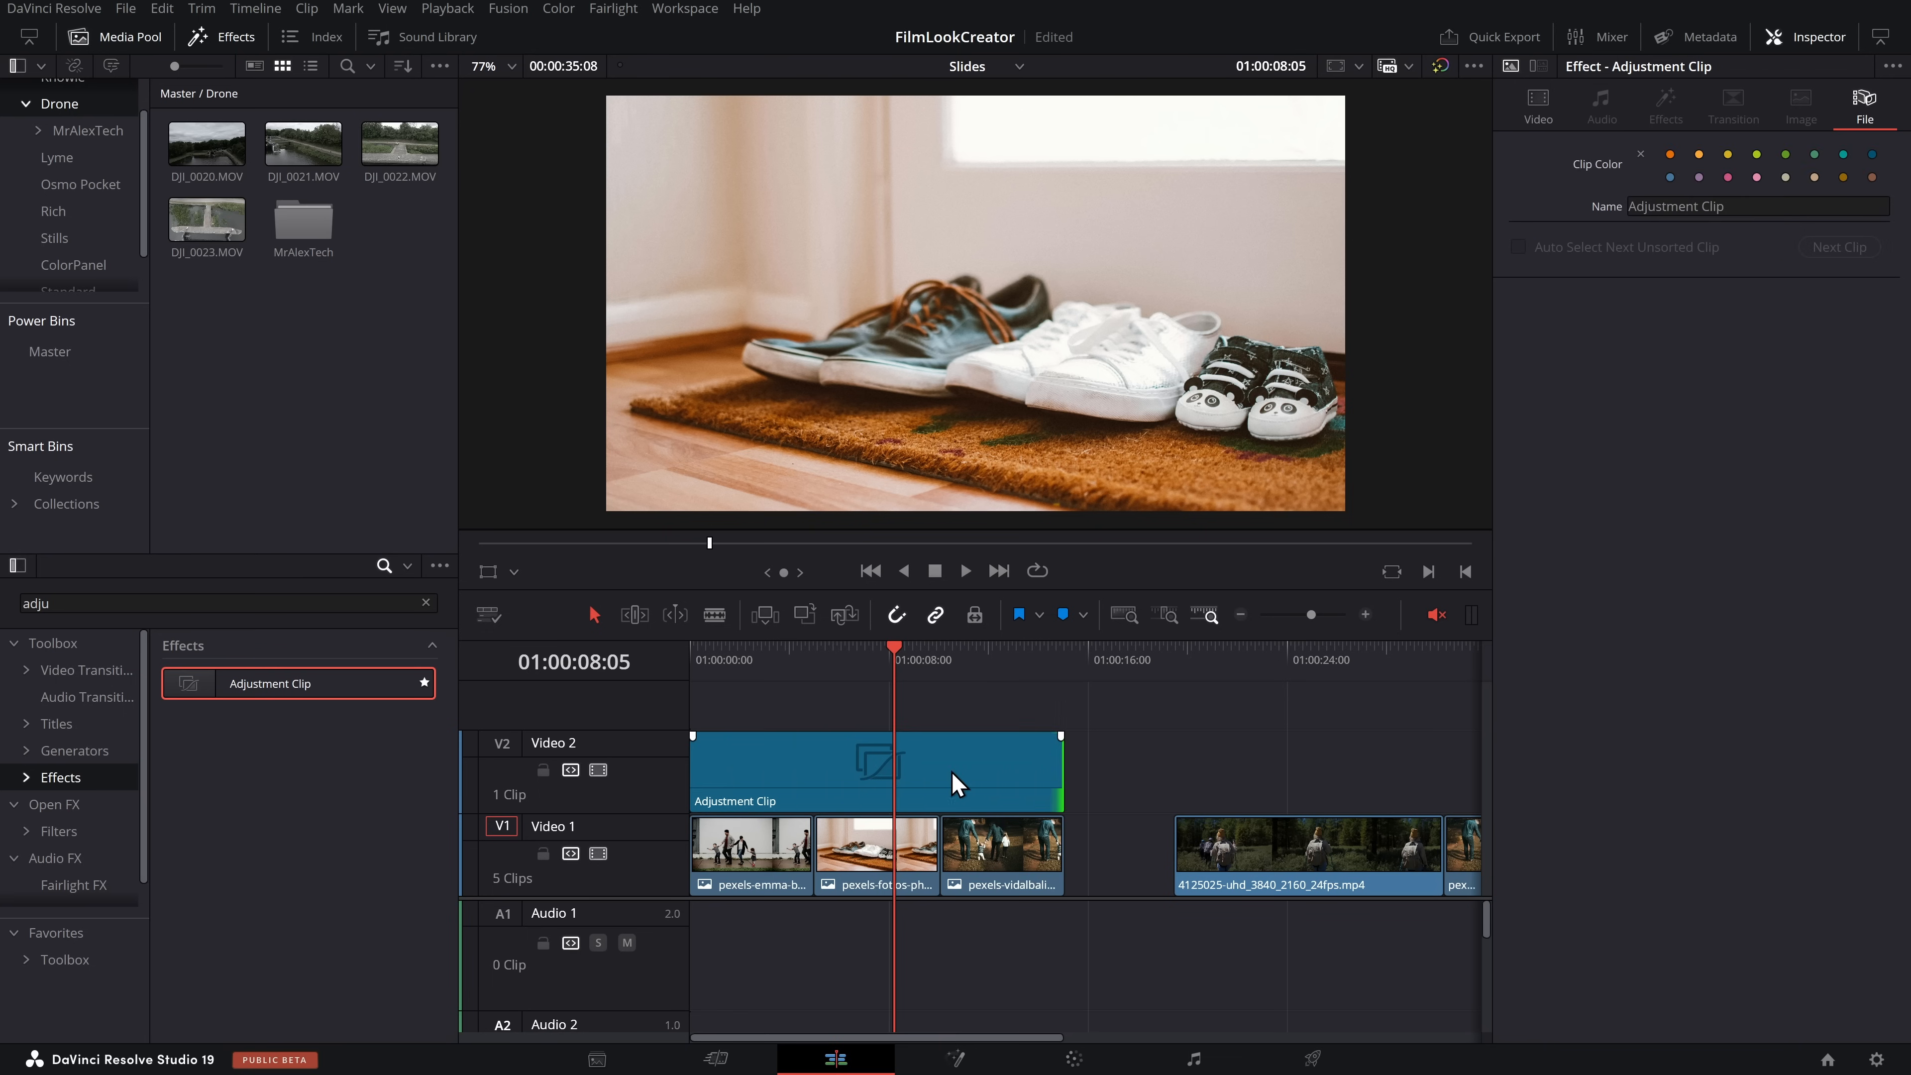
Apply the Film Look Creator effect to the adjustment clip on Video 2 and compare the image with the effect off and on
left_click(78, 805)
left_click(108, 603)
type("film")
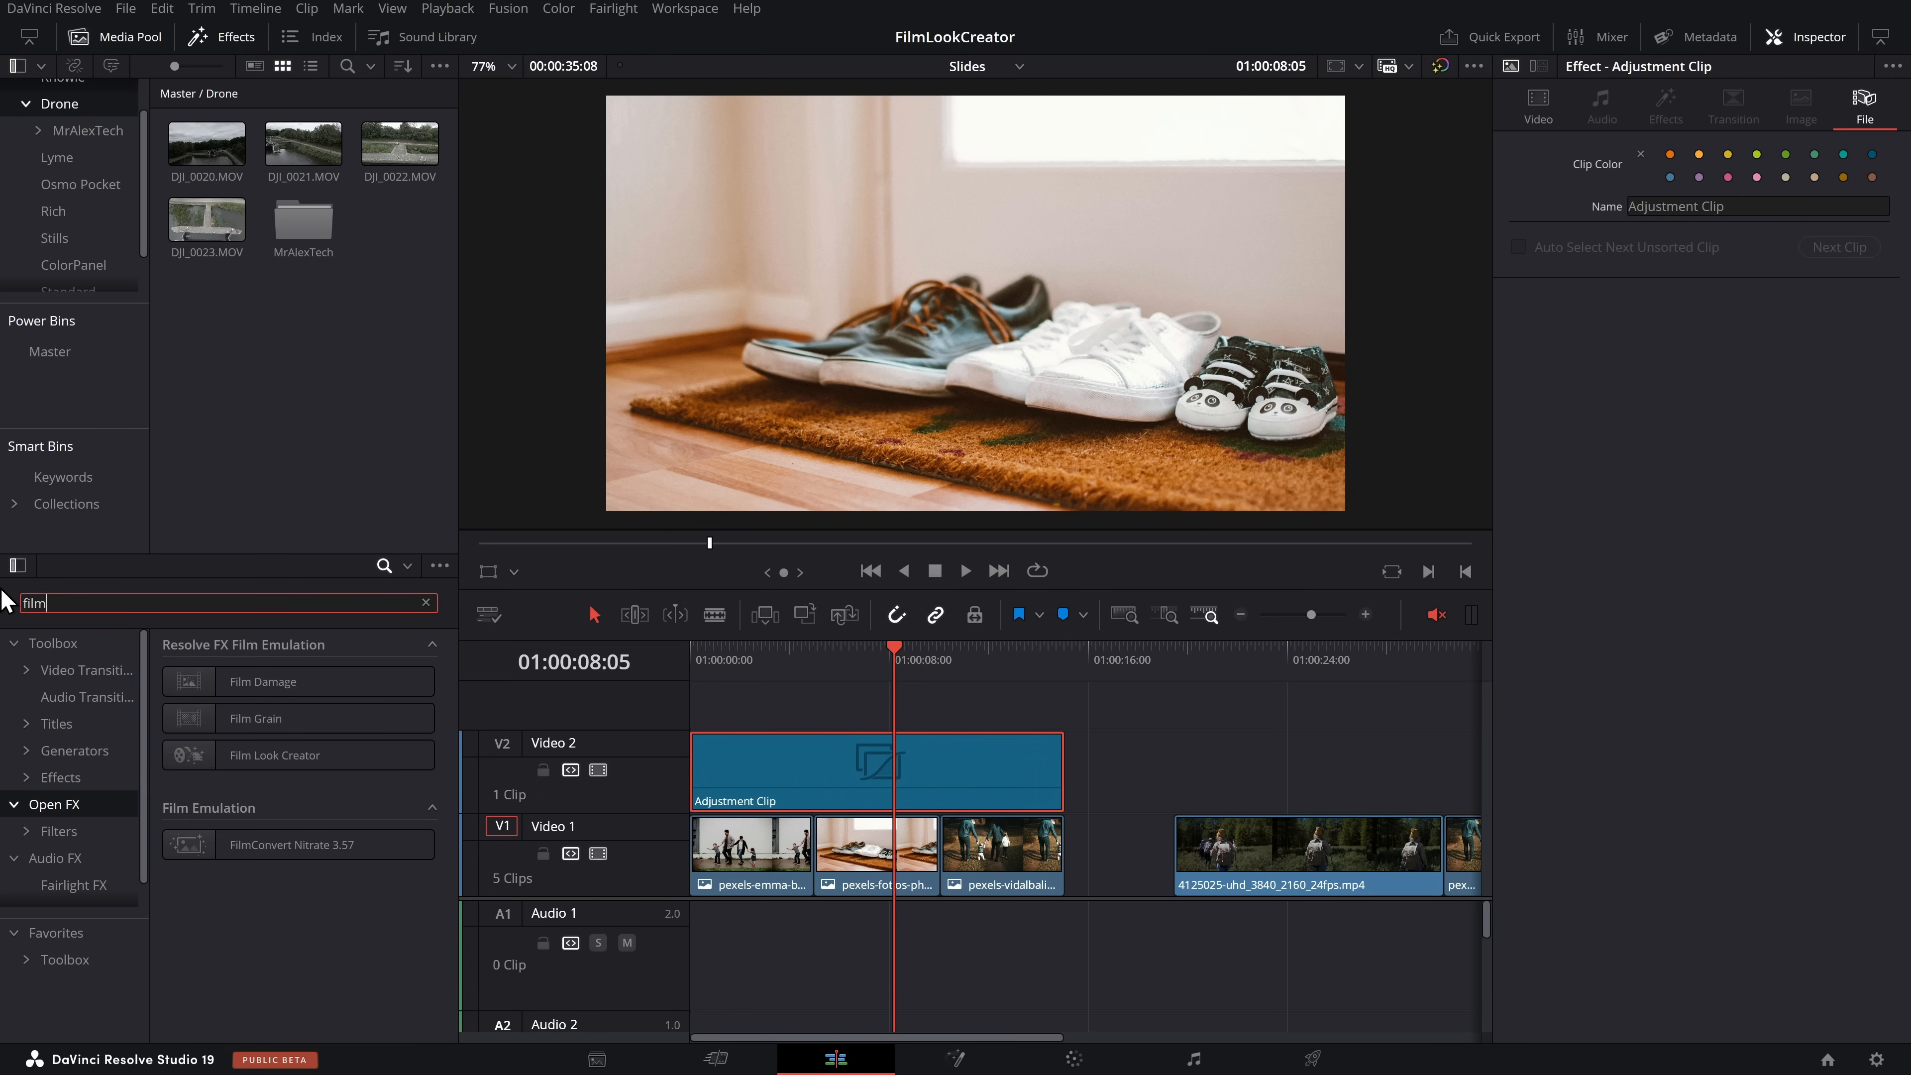
left_click_drag(232, 743, 819, 781)
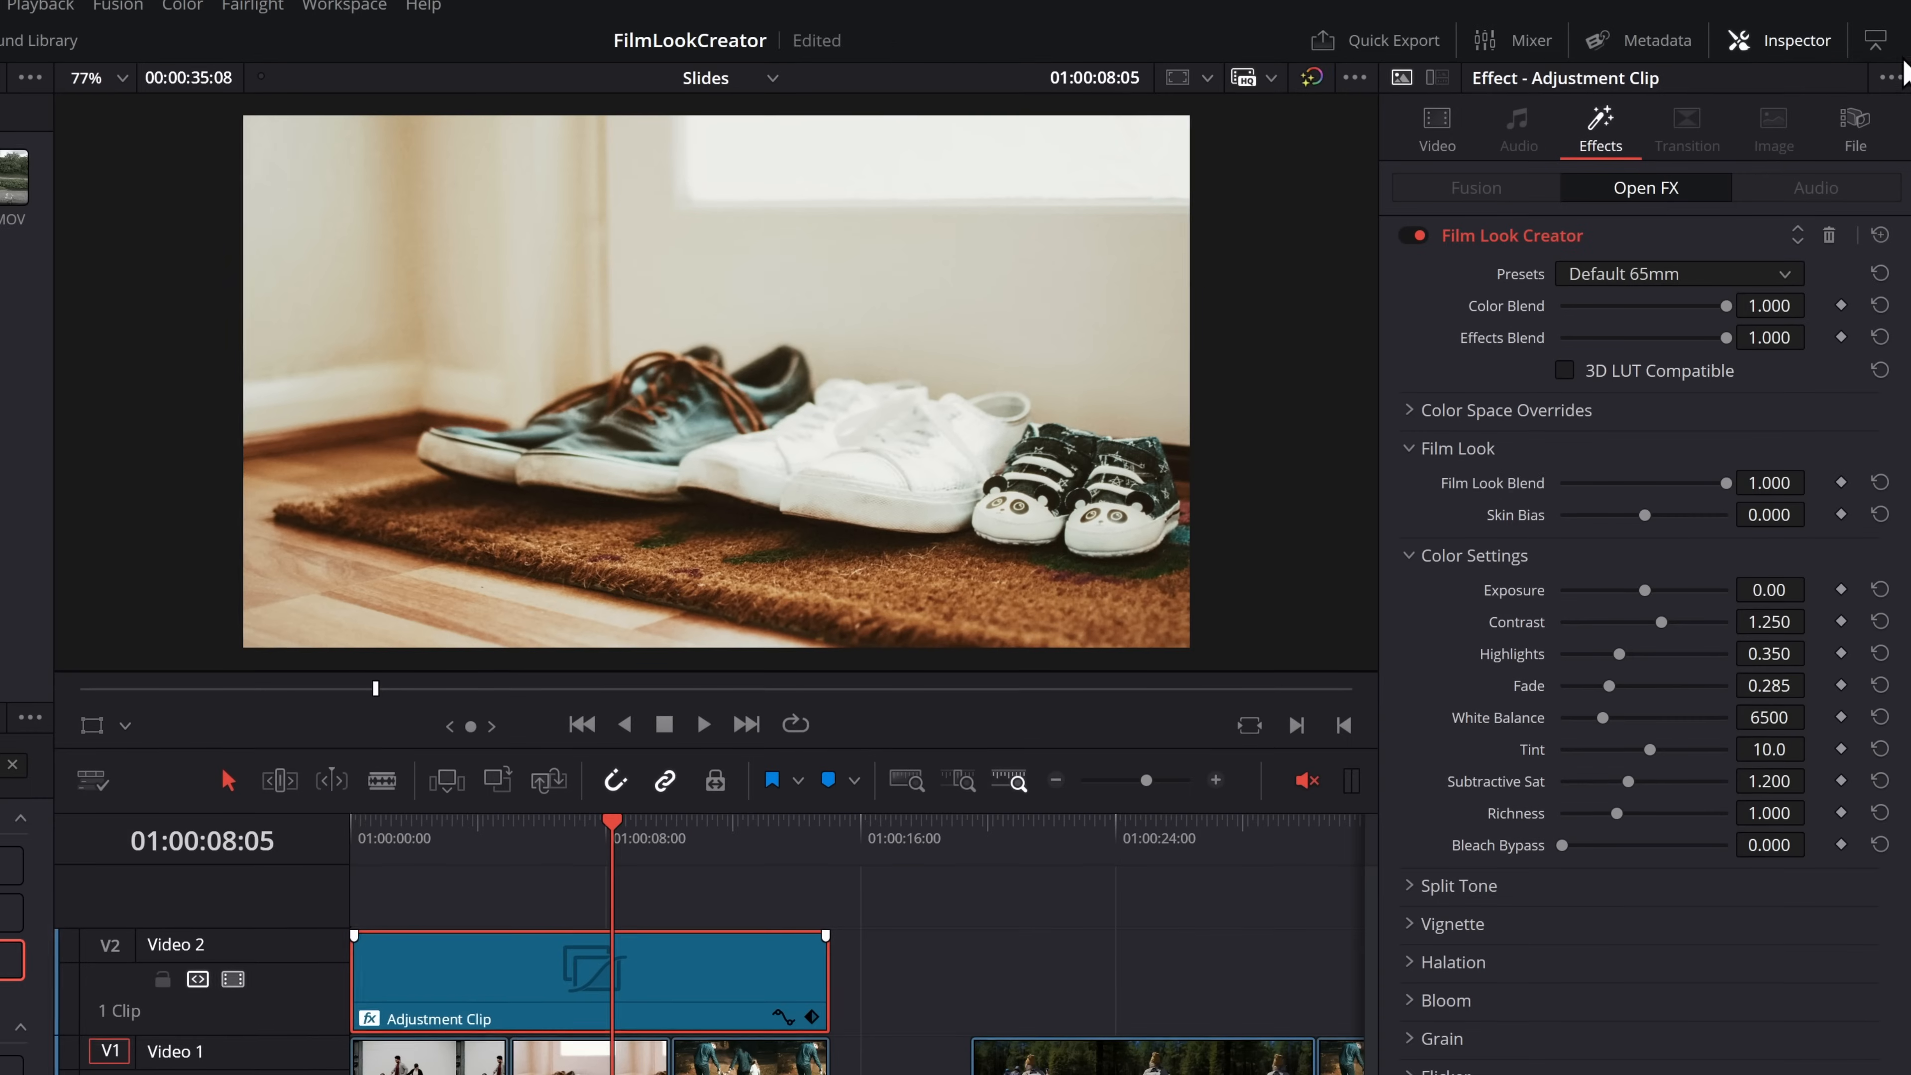
left_click(1419, 235)
left_click(1418, 236)
left_click_drag(1725, 482, 1800, 497)
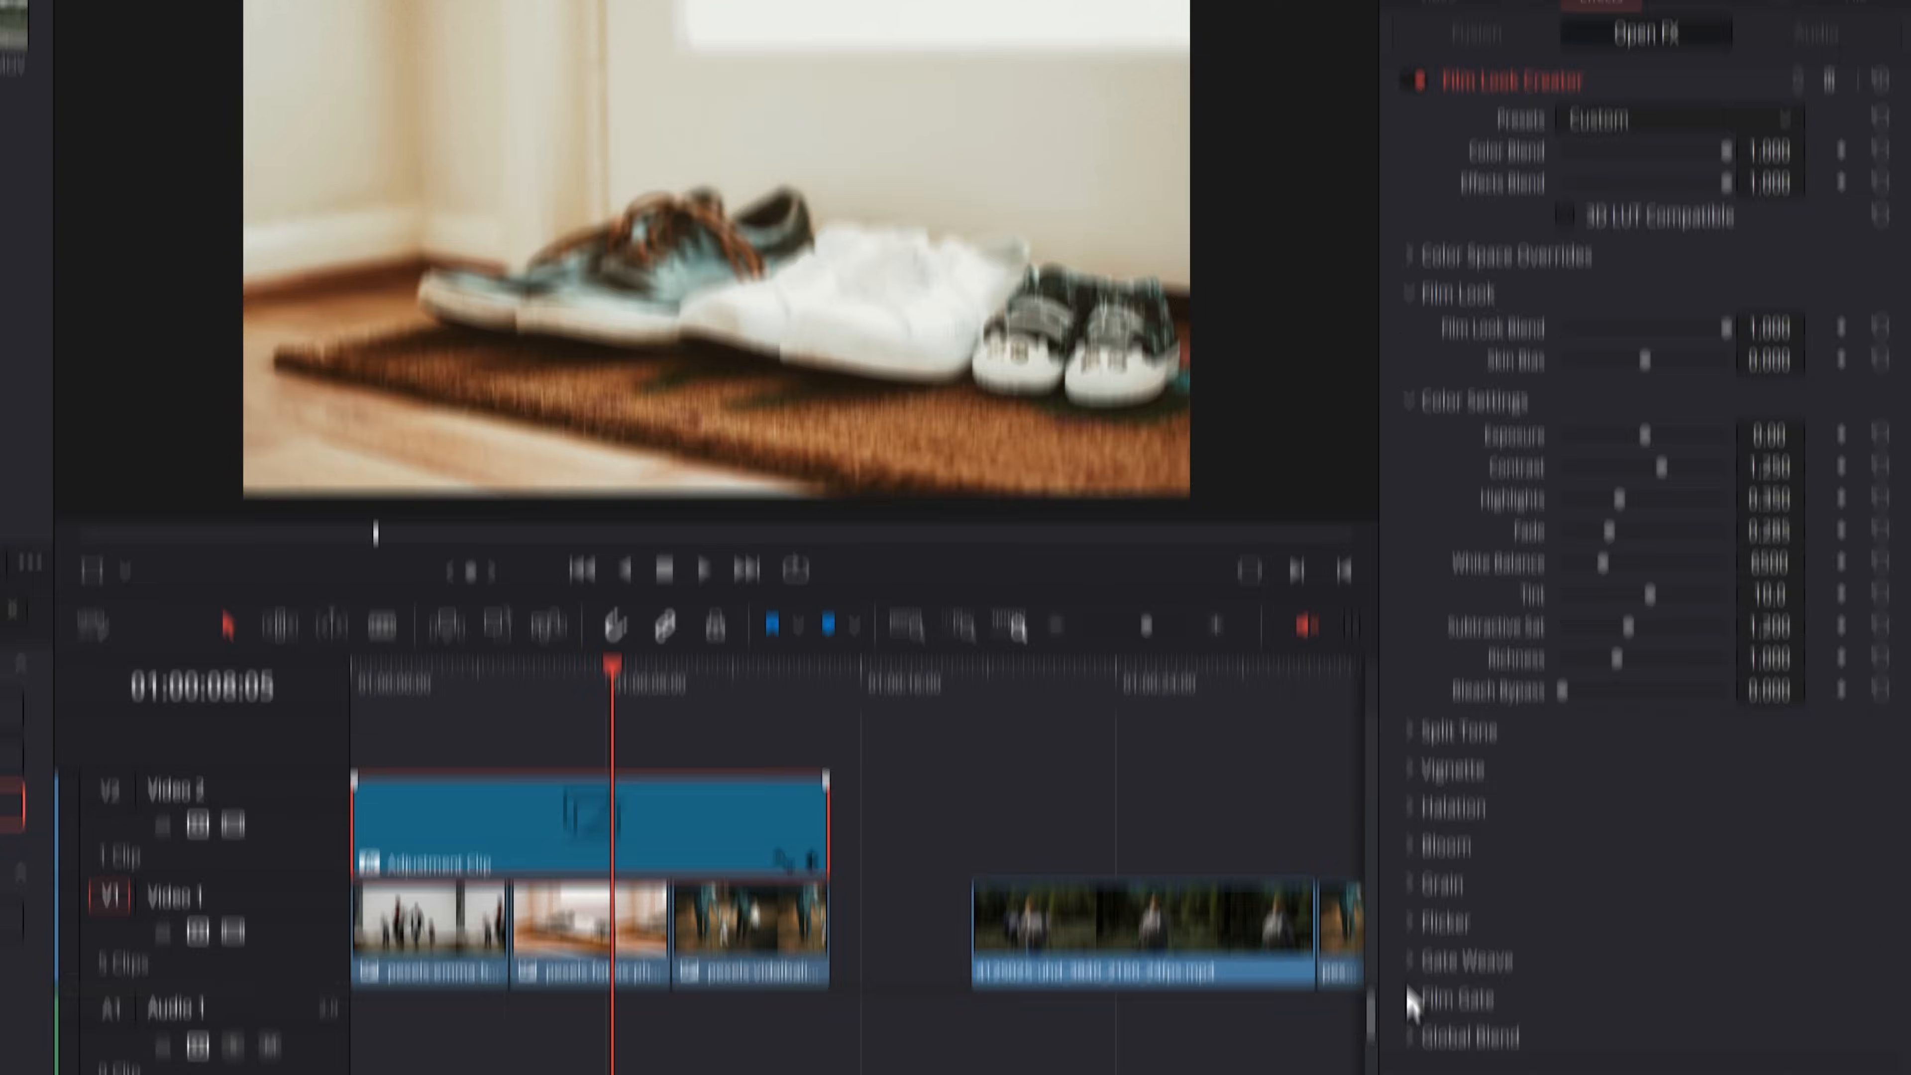
Enable the Film Gate on the adjustment clip's Film Look Creator, set its padding to 1.000, and preview the first image clip
left_click(1411, 1001)
scroll(1569, 734, "down", 2)
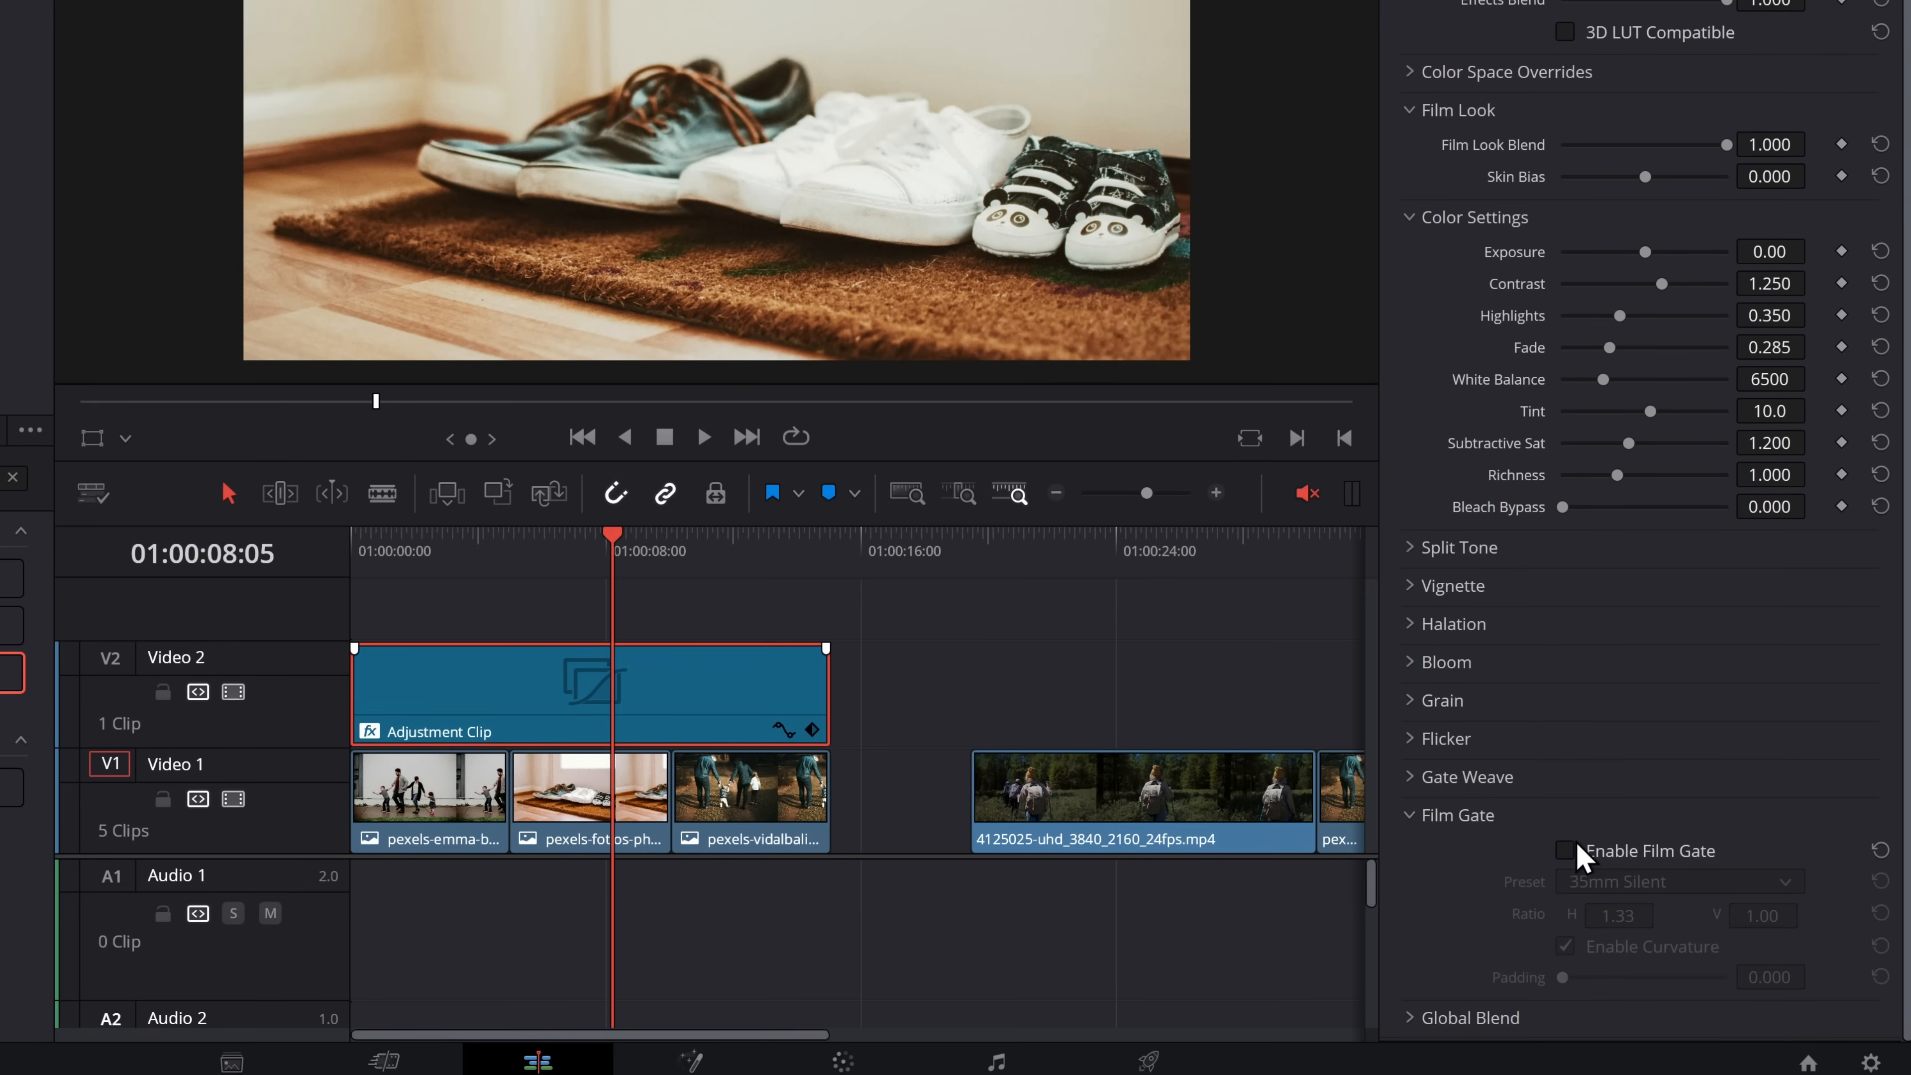
left_click(1566, 850)
left_click_drag(1560, 976, 1754, 989)
left_click(426, 542)
key("space")
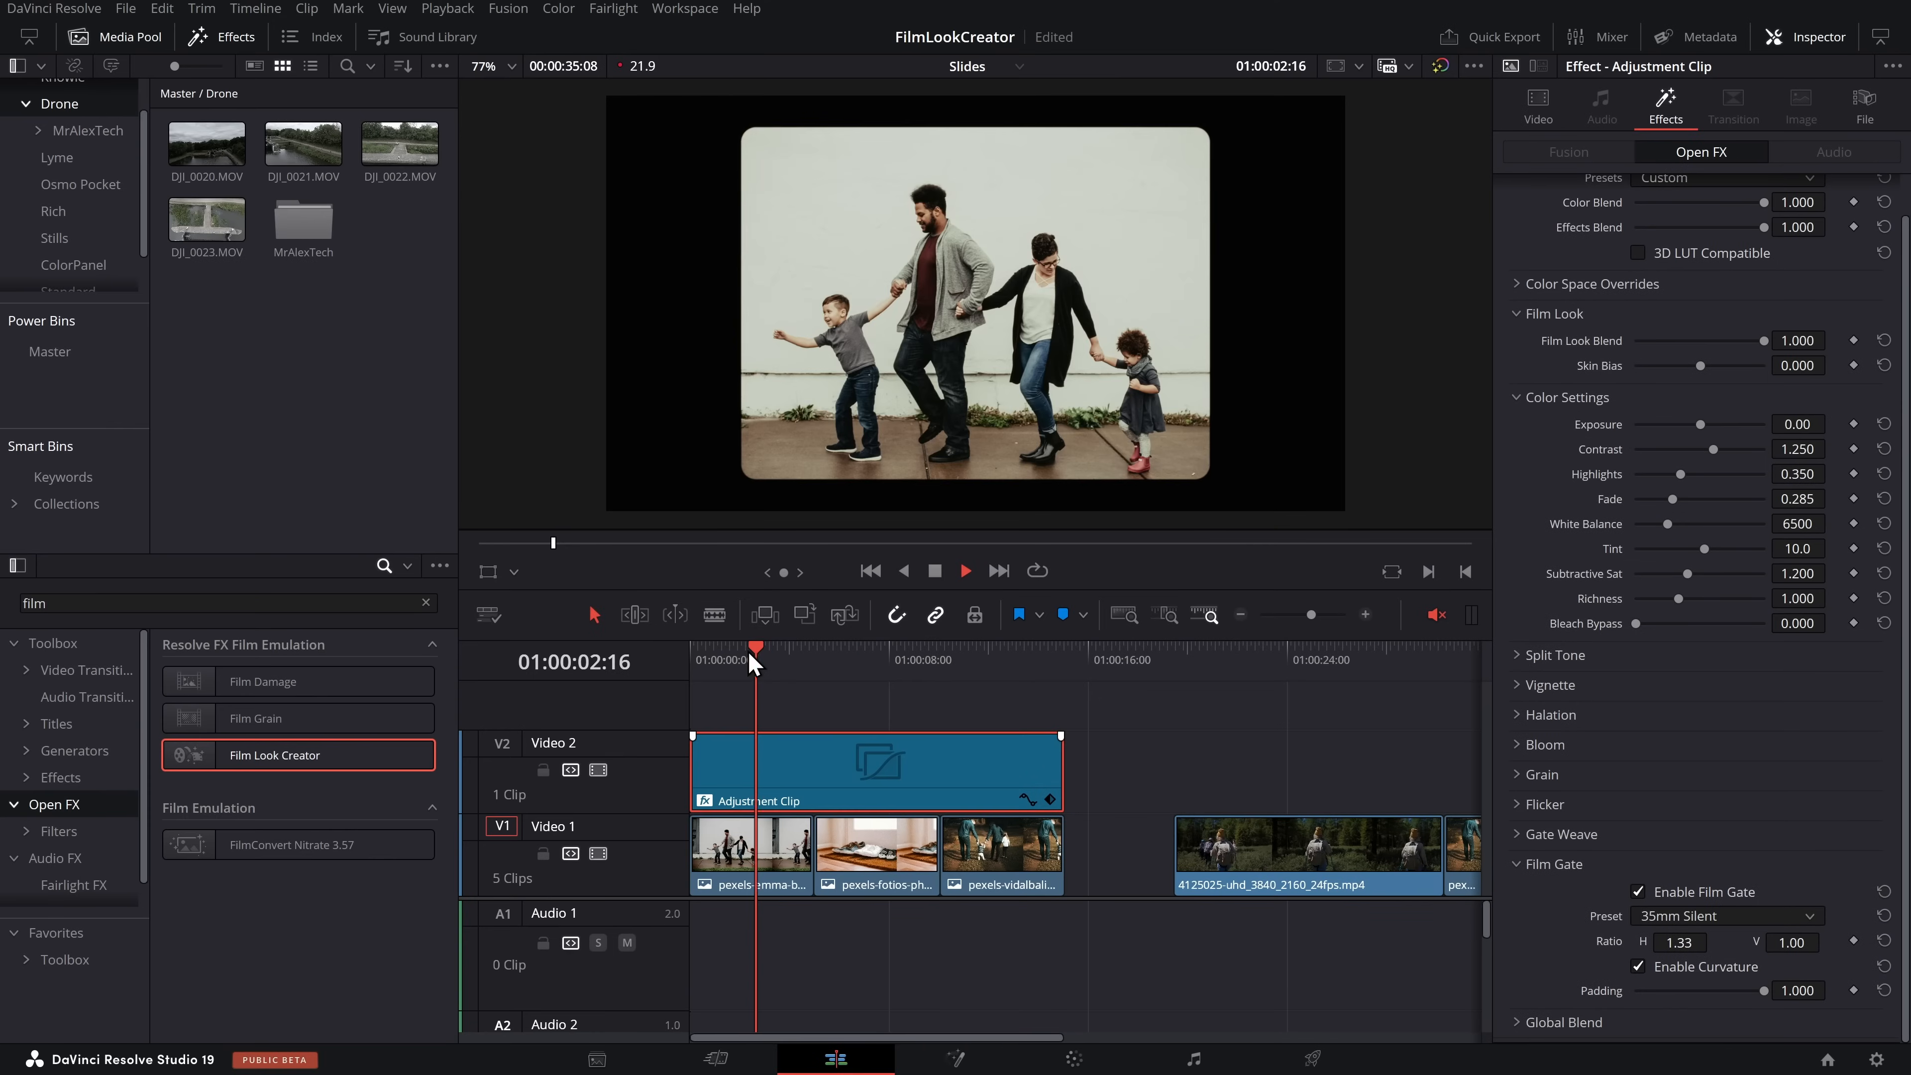
key("space")
Use Gate Weave at amount 1.000 with its rate set to 0.155, and play back the result
left_click(1518, 834)
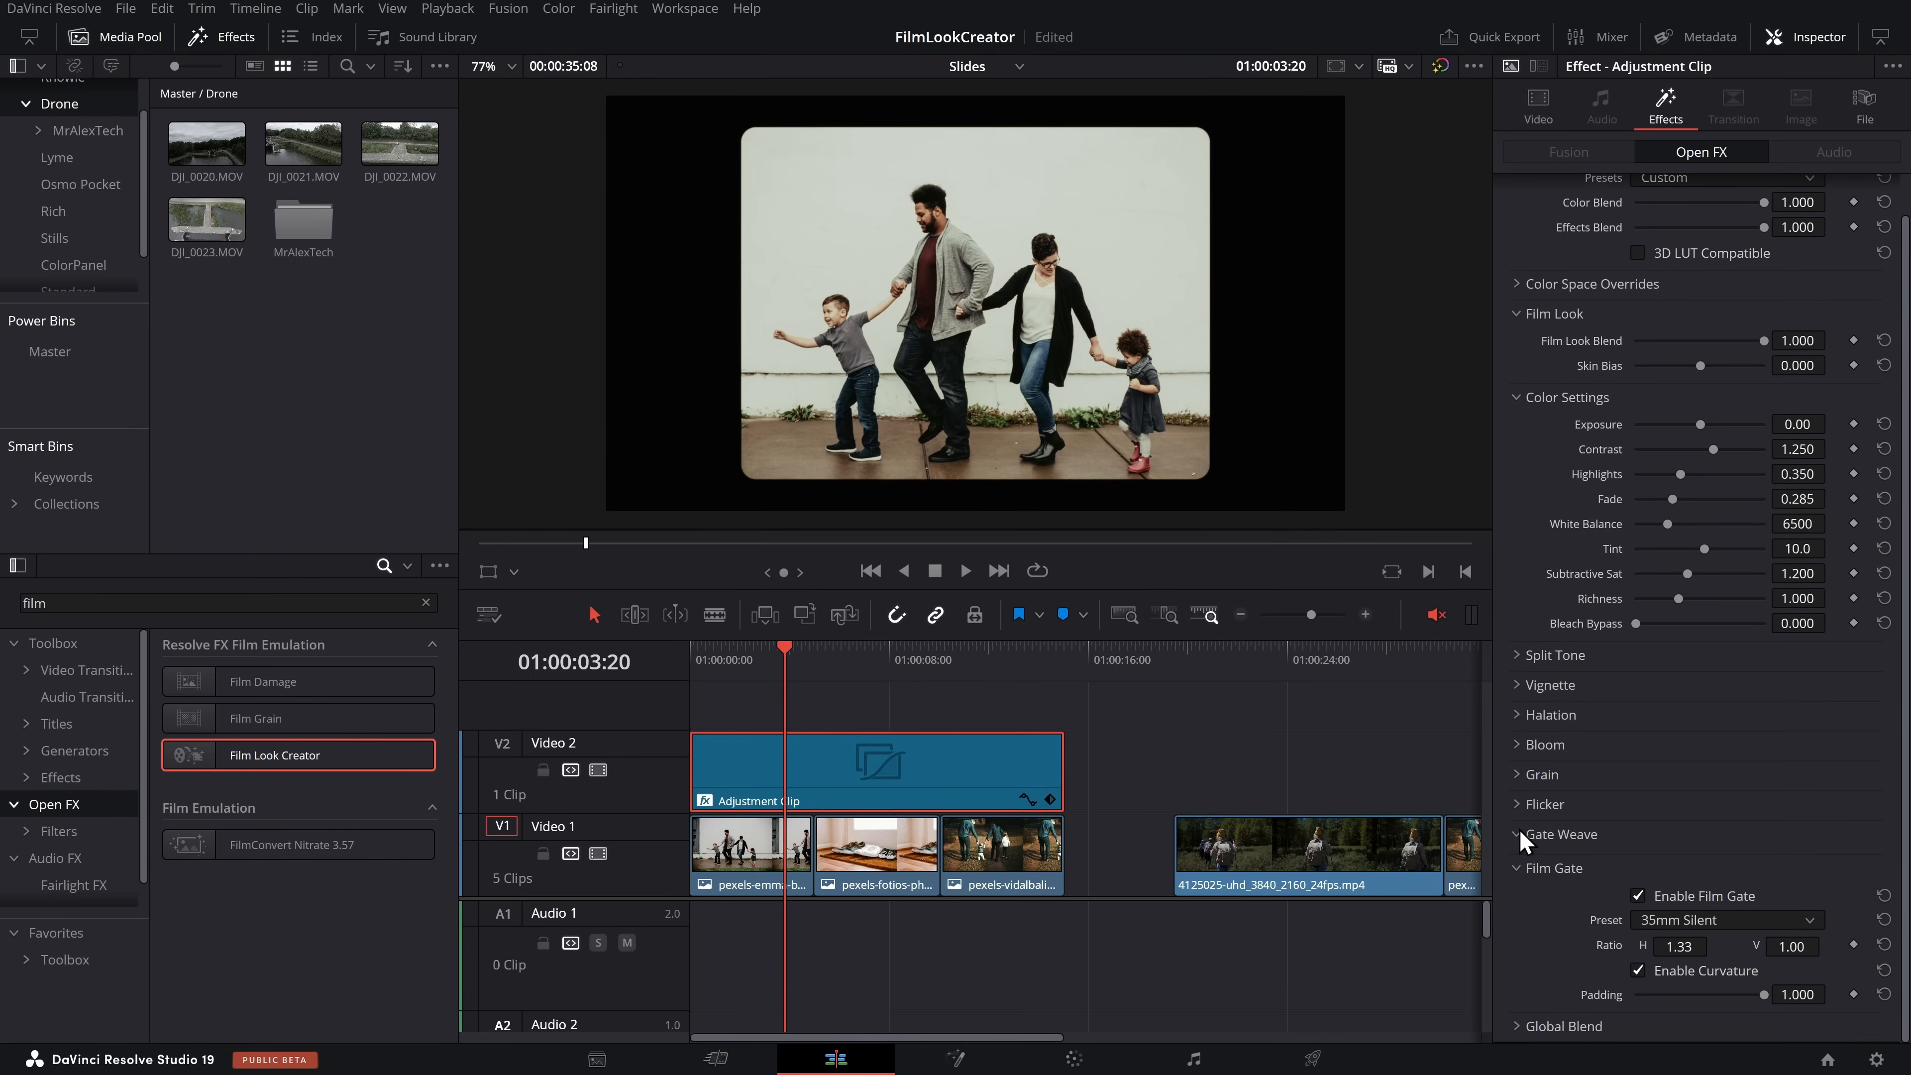
scroll(1547, 847, "down", 2)
left_click_drag(1702, 847, 1657, 847)
key("space")
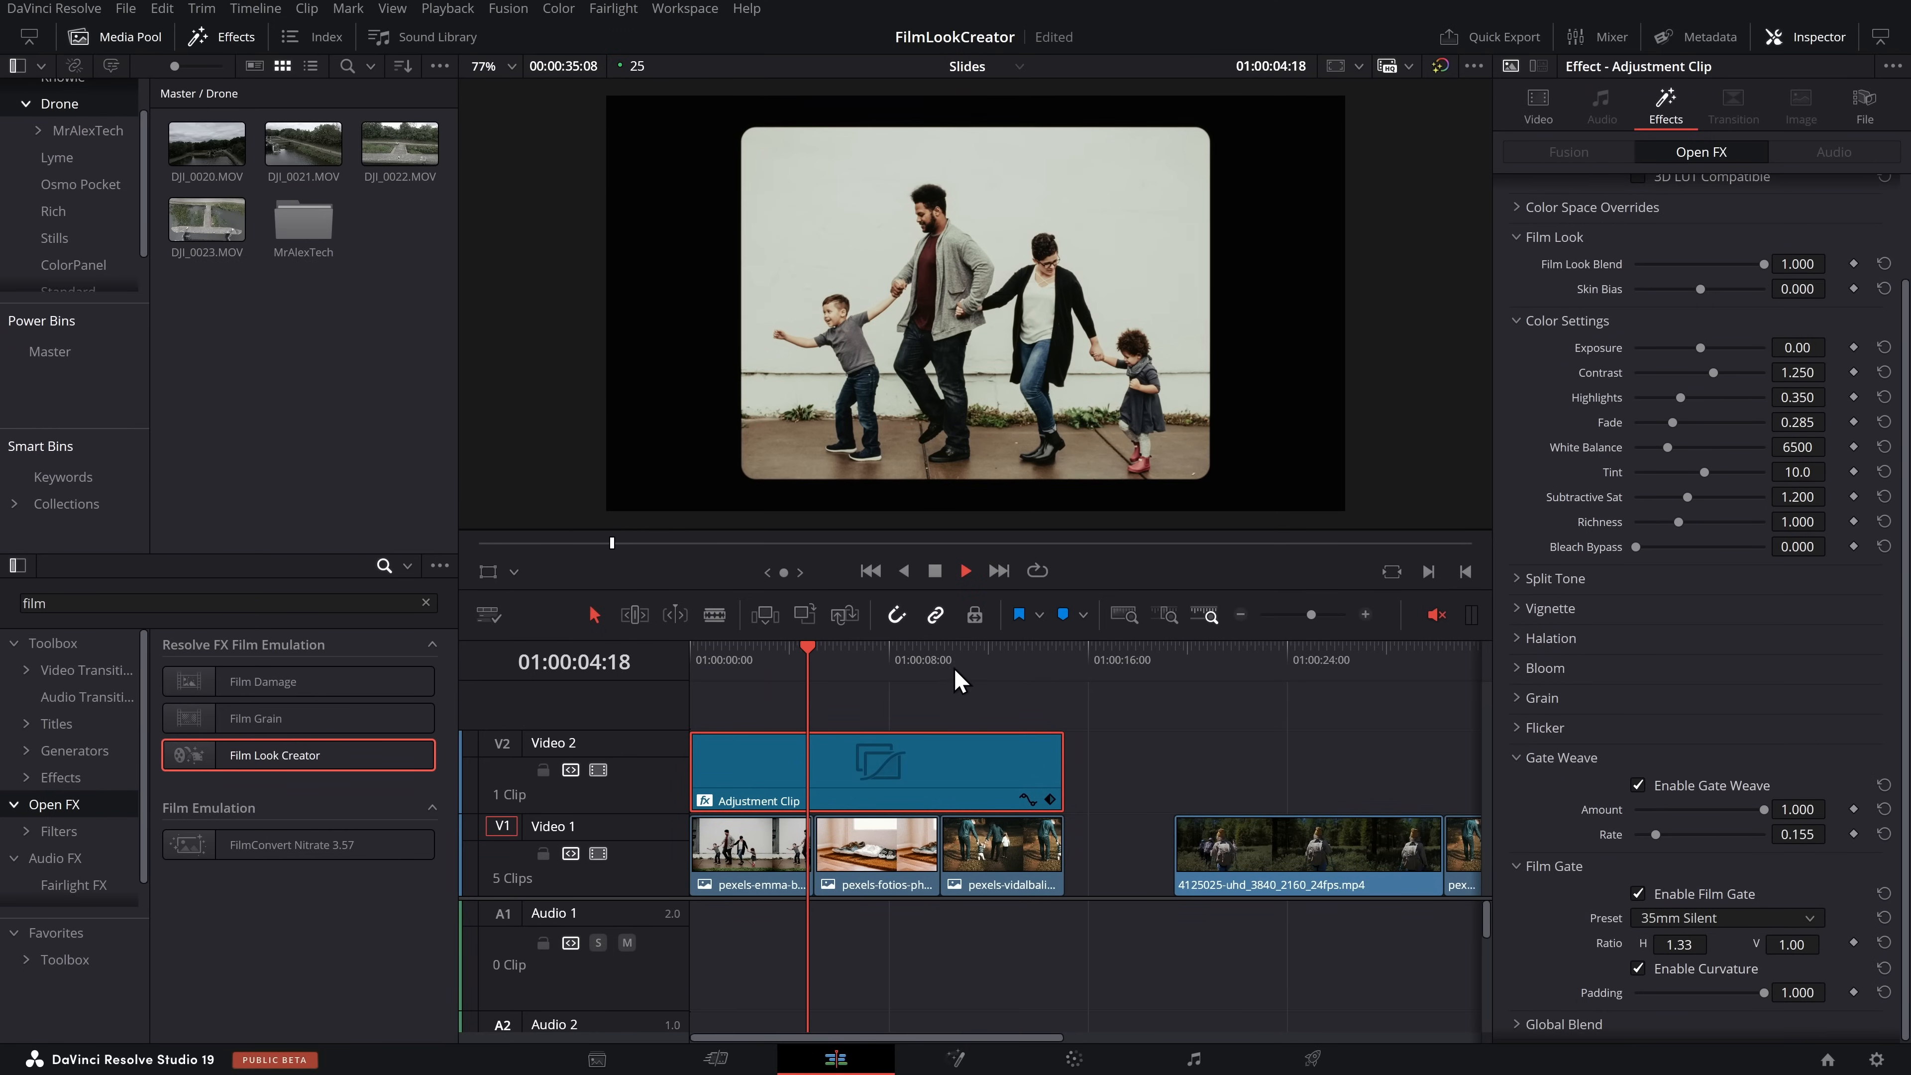
key("space")
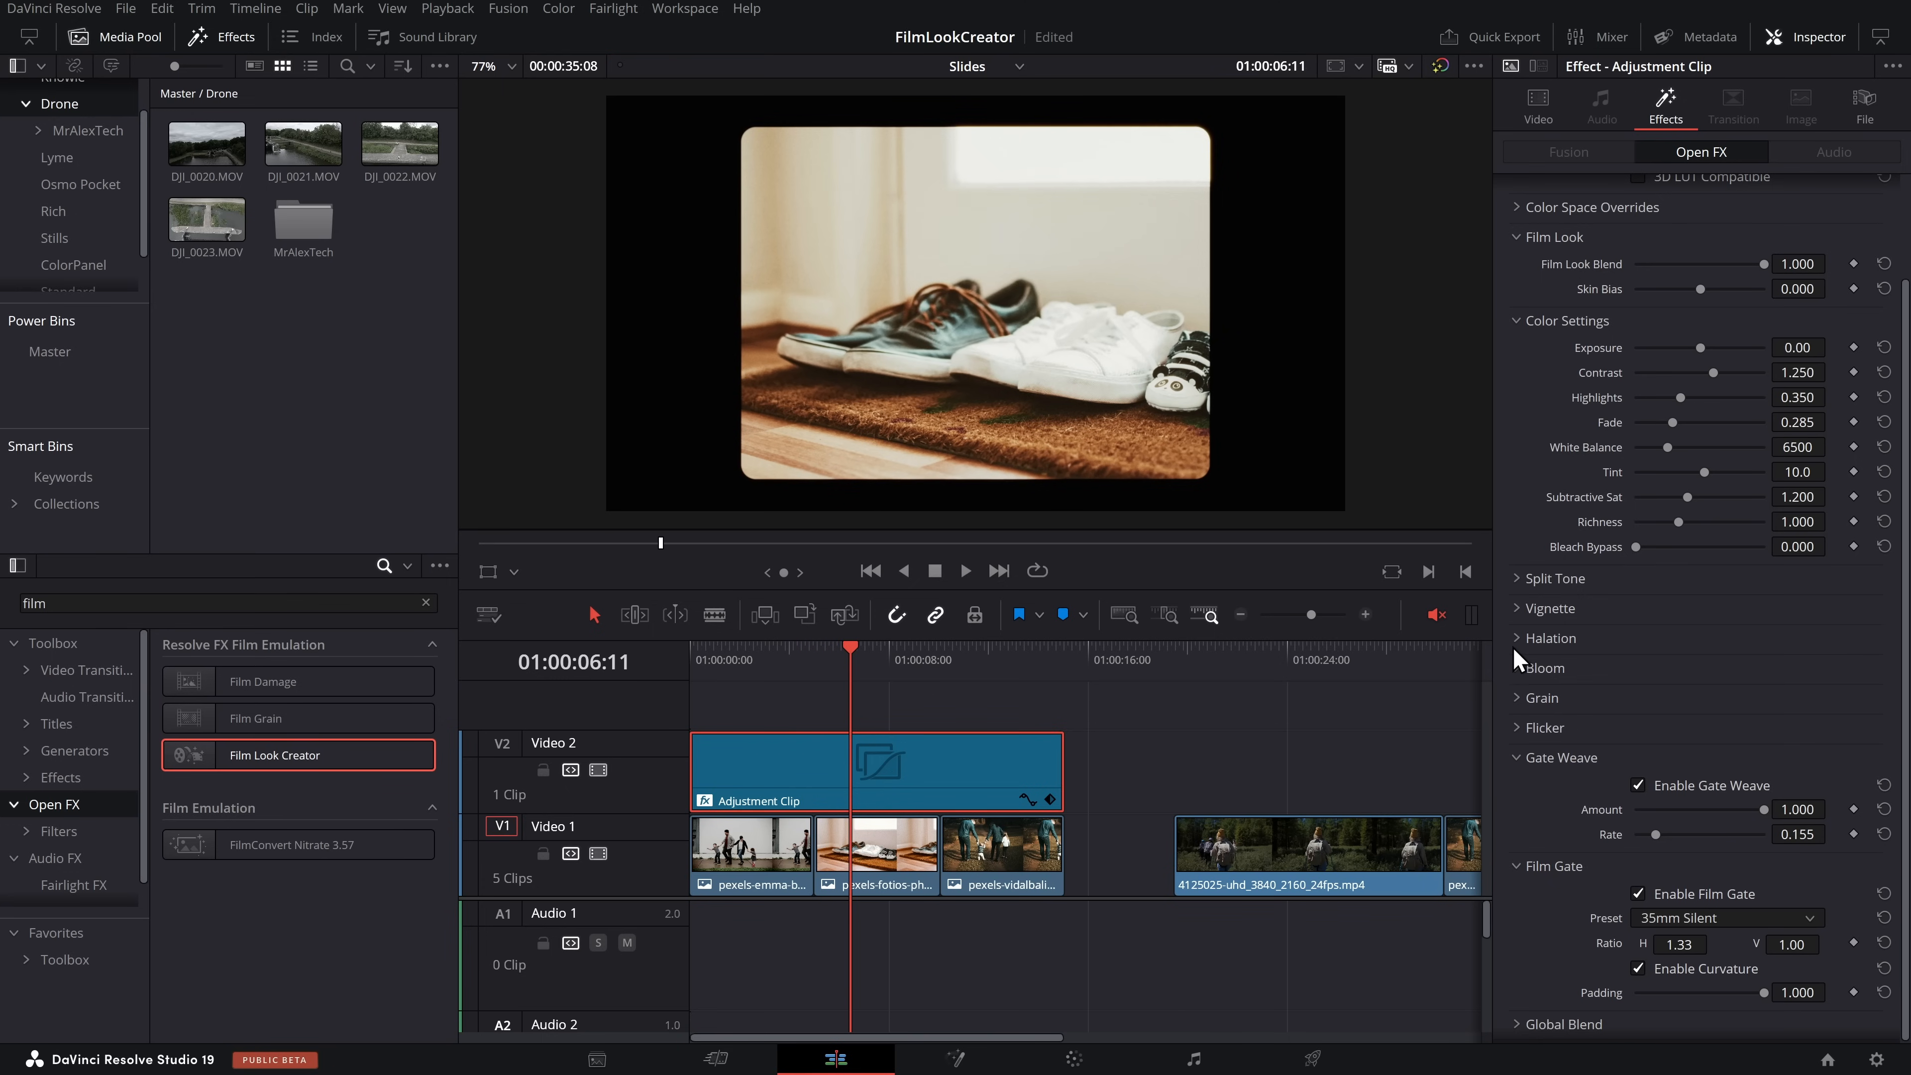
Set the halation radius to 10.00 and amount to 0.496, checking the glow across the image clips
left_click(1517, 641)
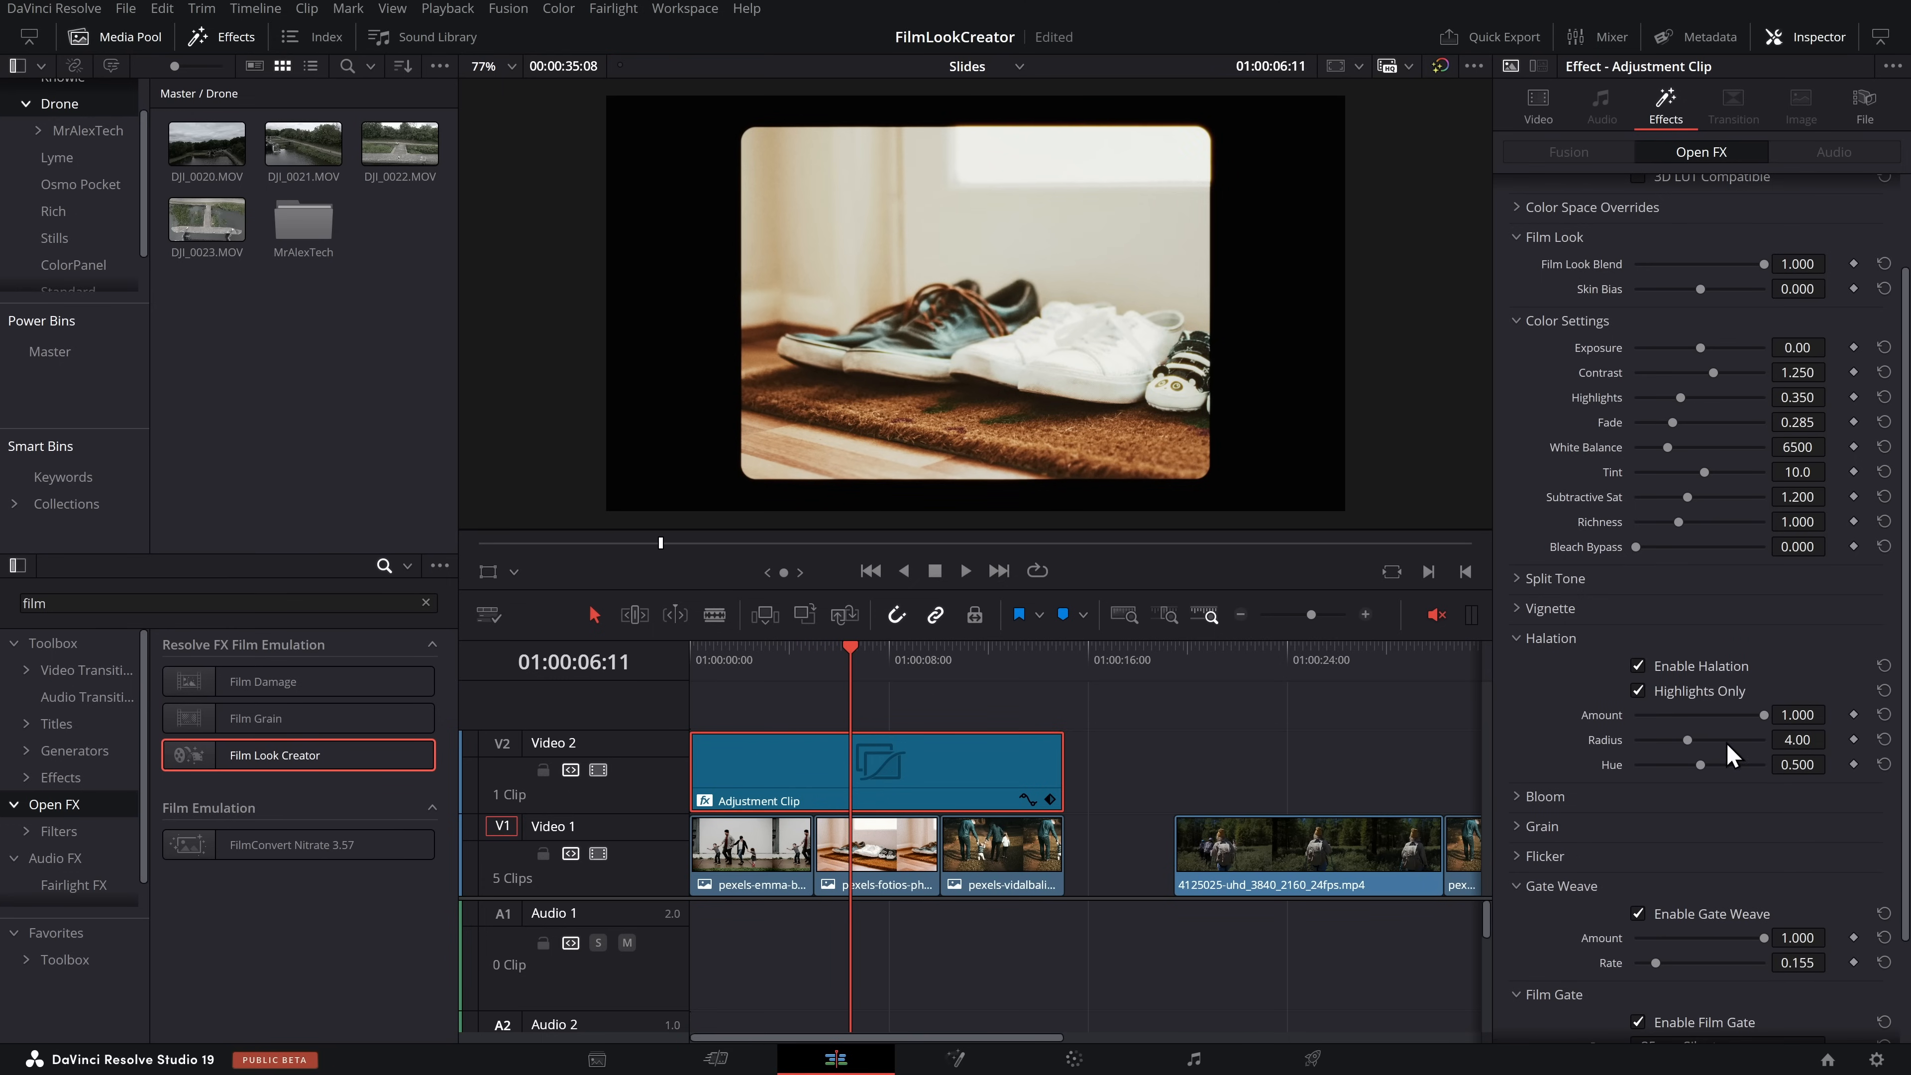
left_click_drag(1723, 753, 1768, 749)
key("space")
left_click(926, 672)
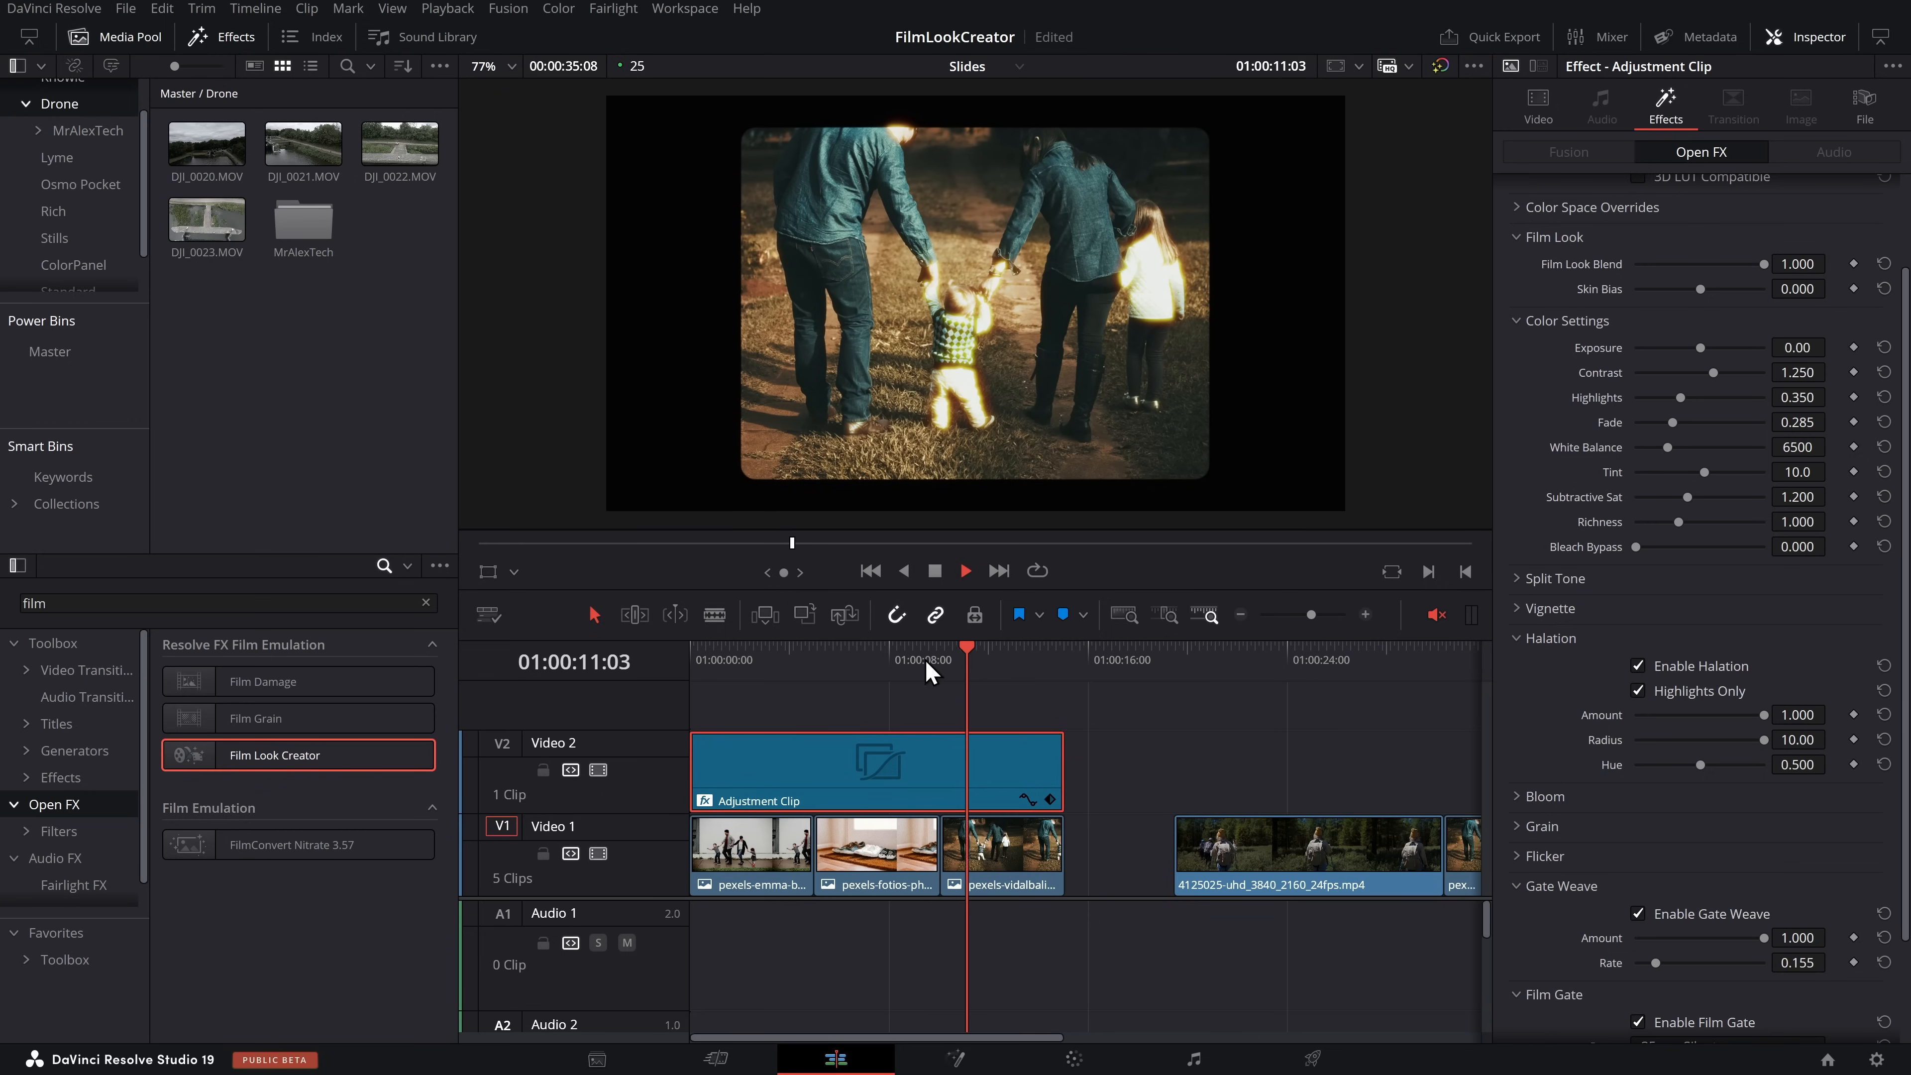
left_click_drag(1762, 714, 1702, 716)
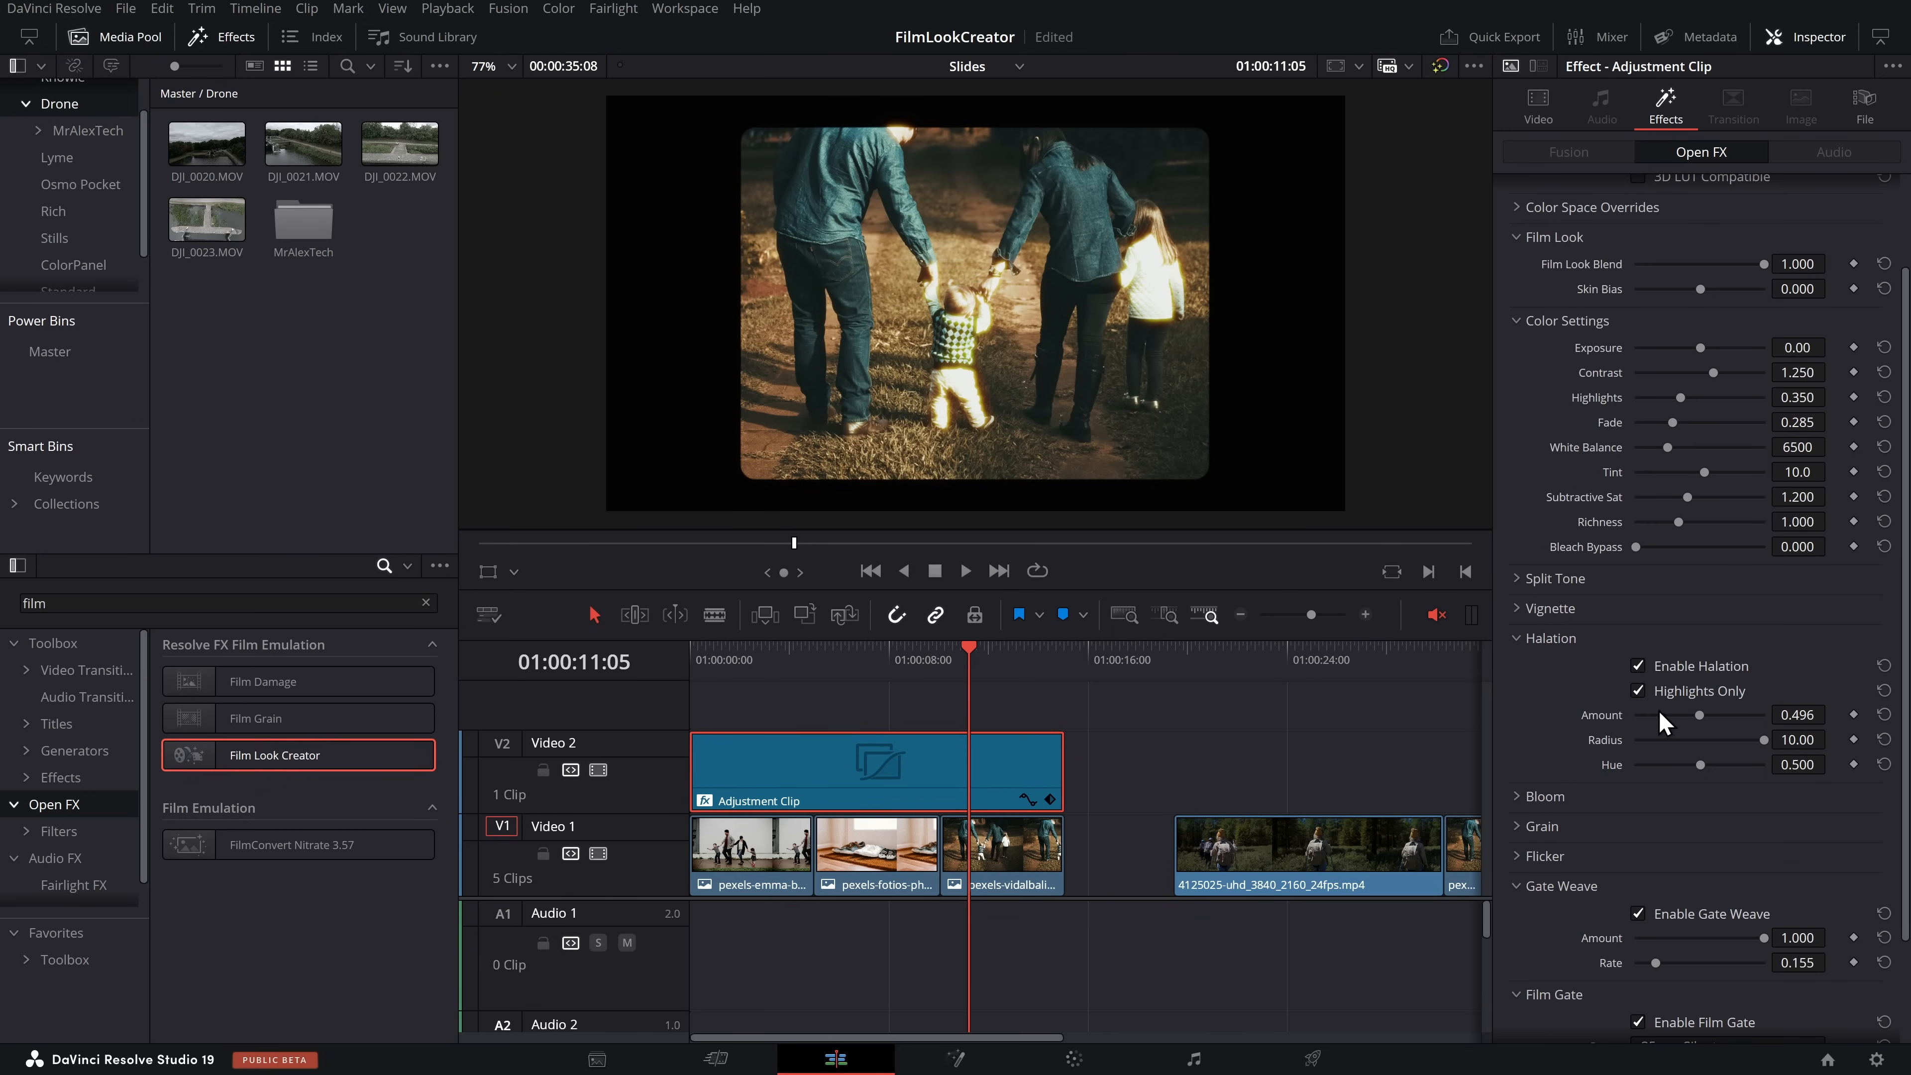
left_click_drag(979, 662, 765, 669)
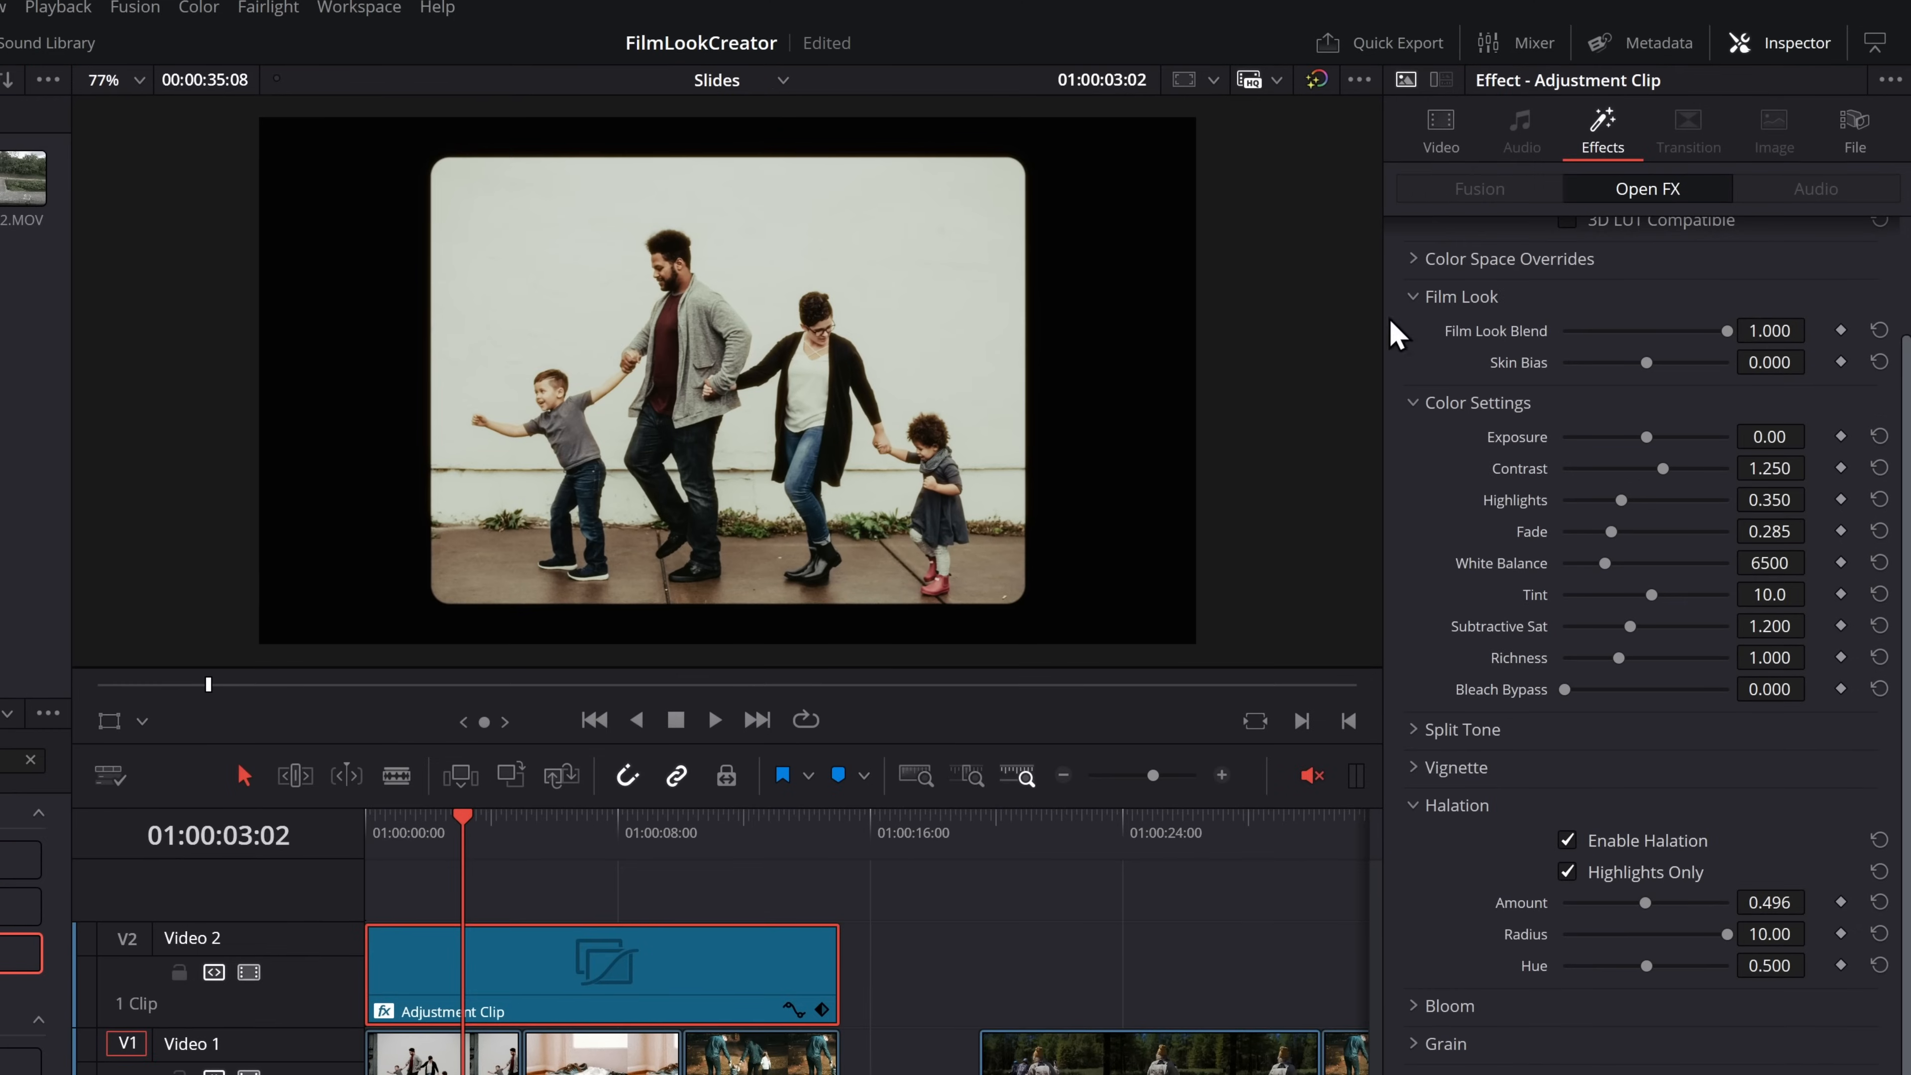
Turn on Dynamic Zoom for the adjustment clip and play back the image clips beneath it
left_click(1440, 132)
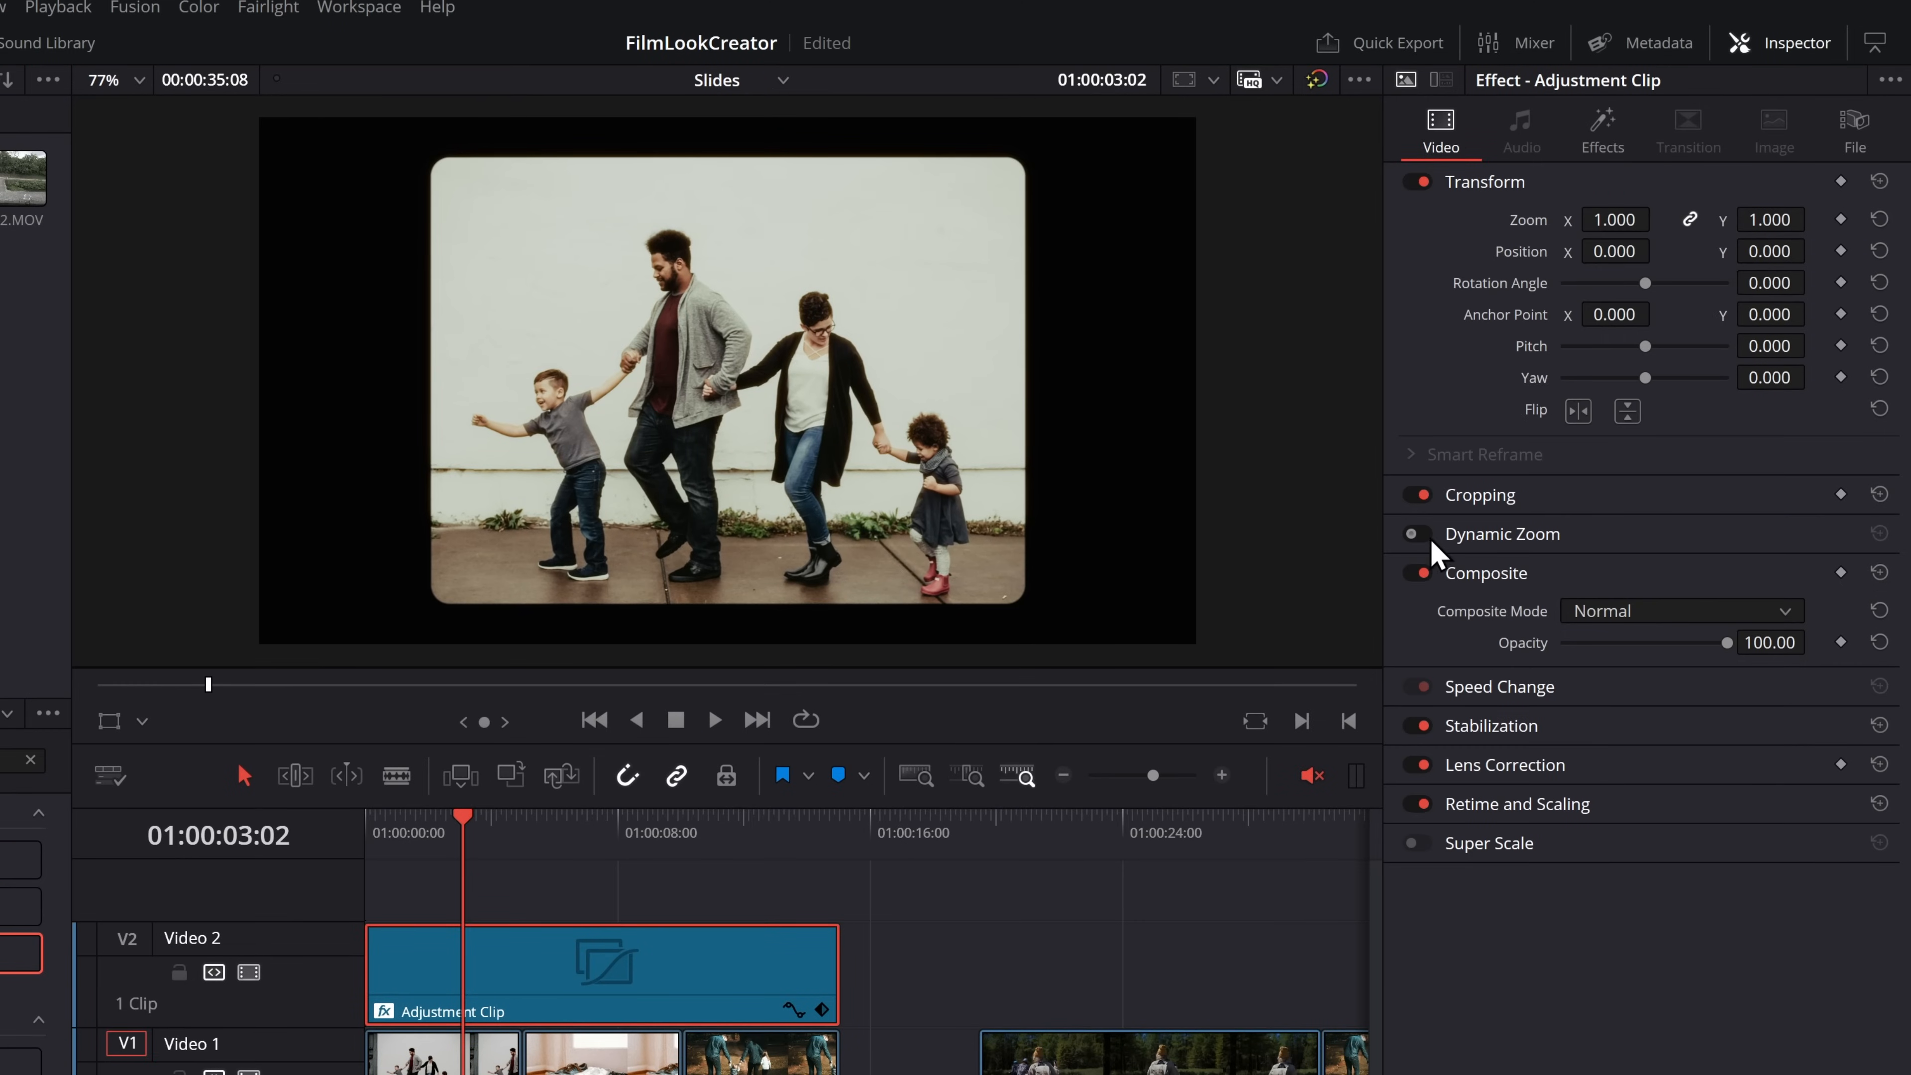
left_click(1414, 534)
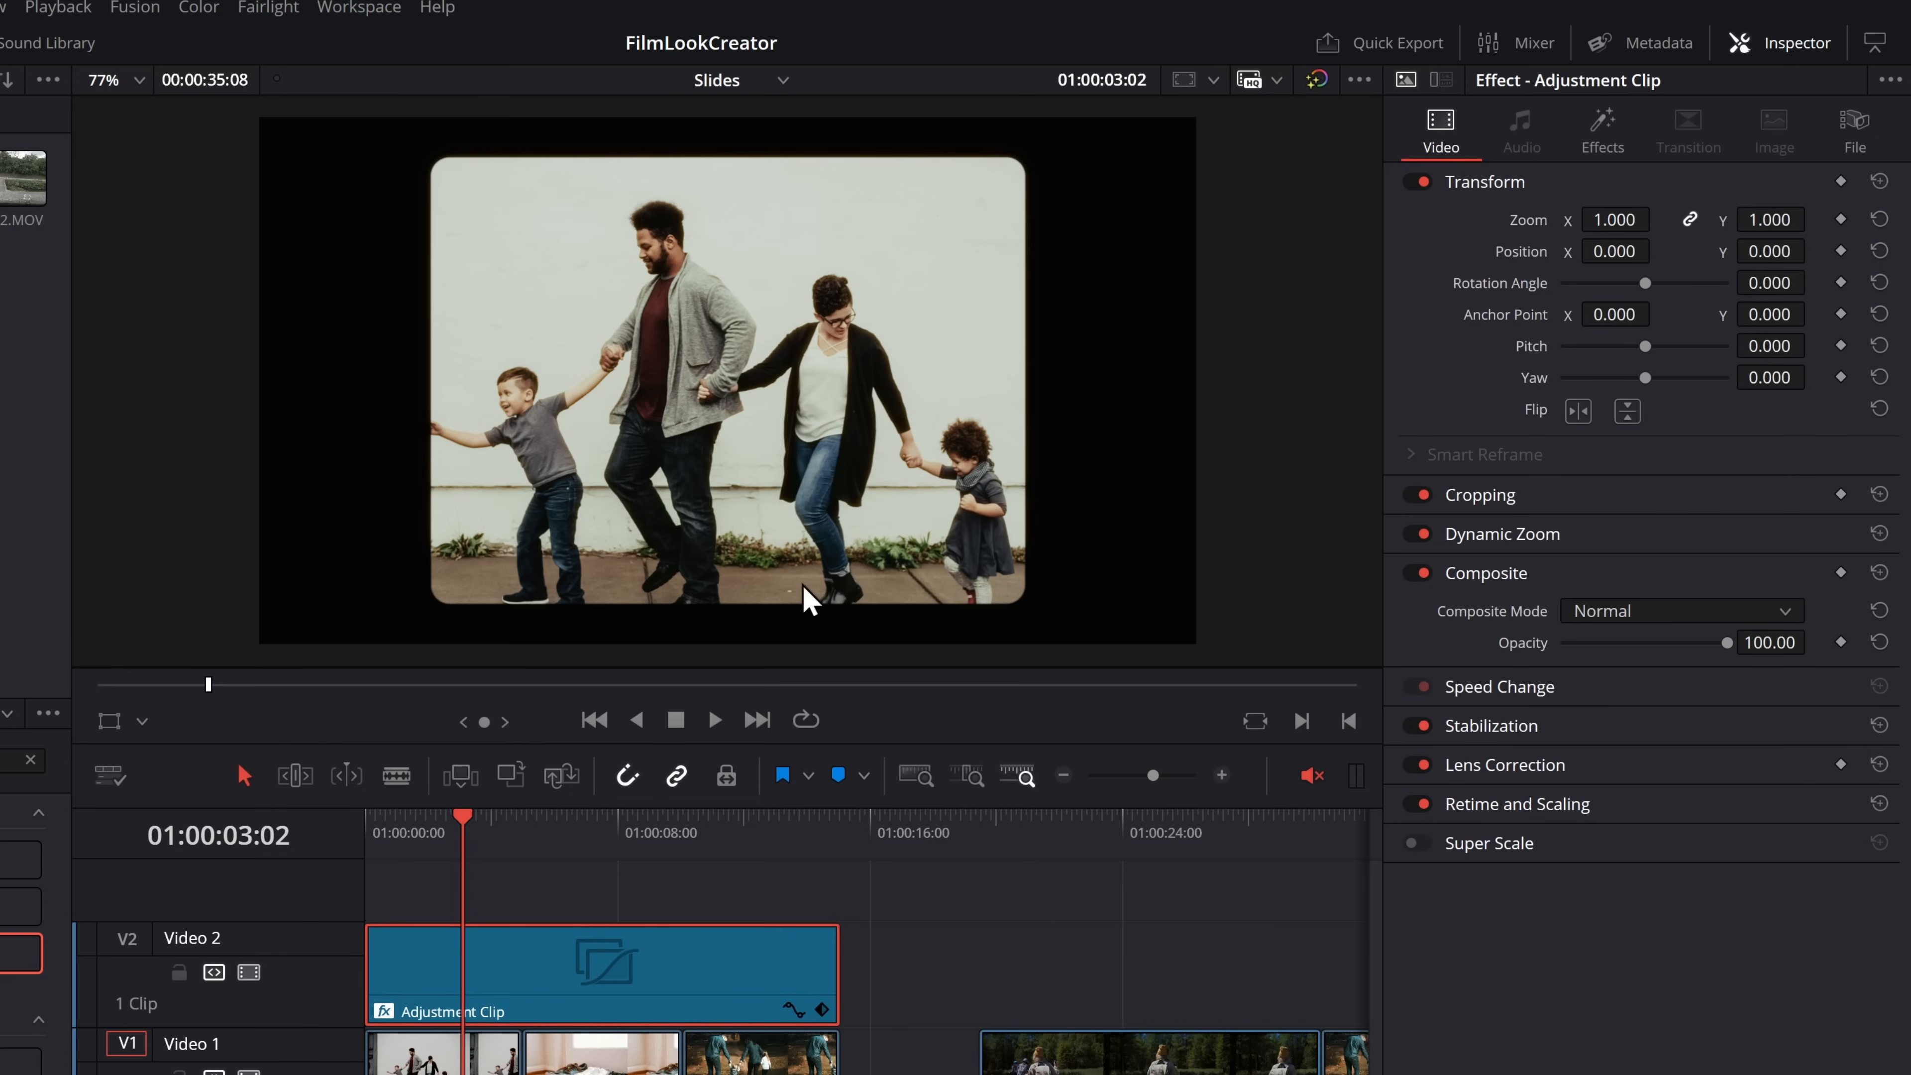
key("space")
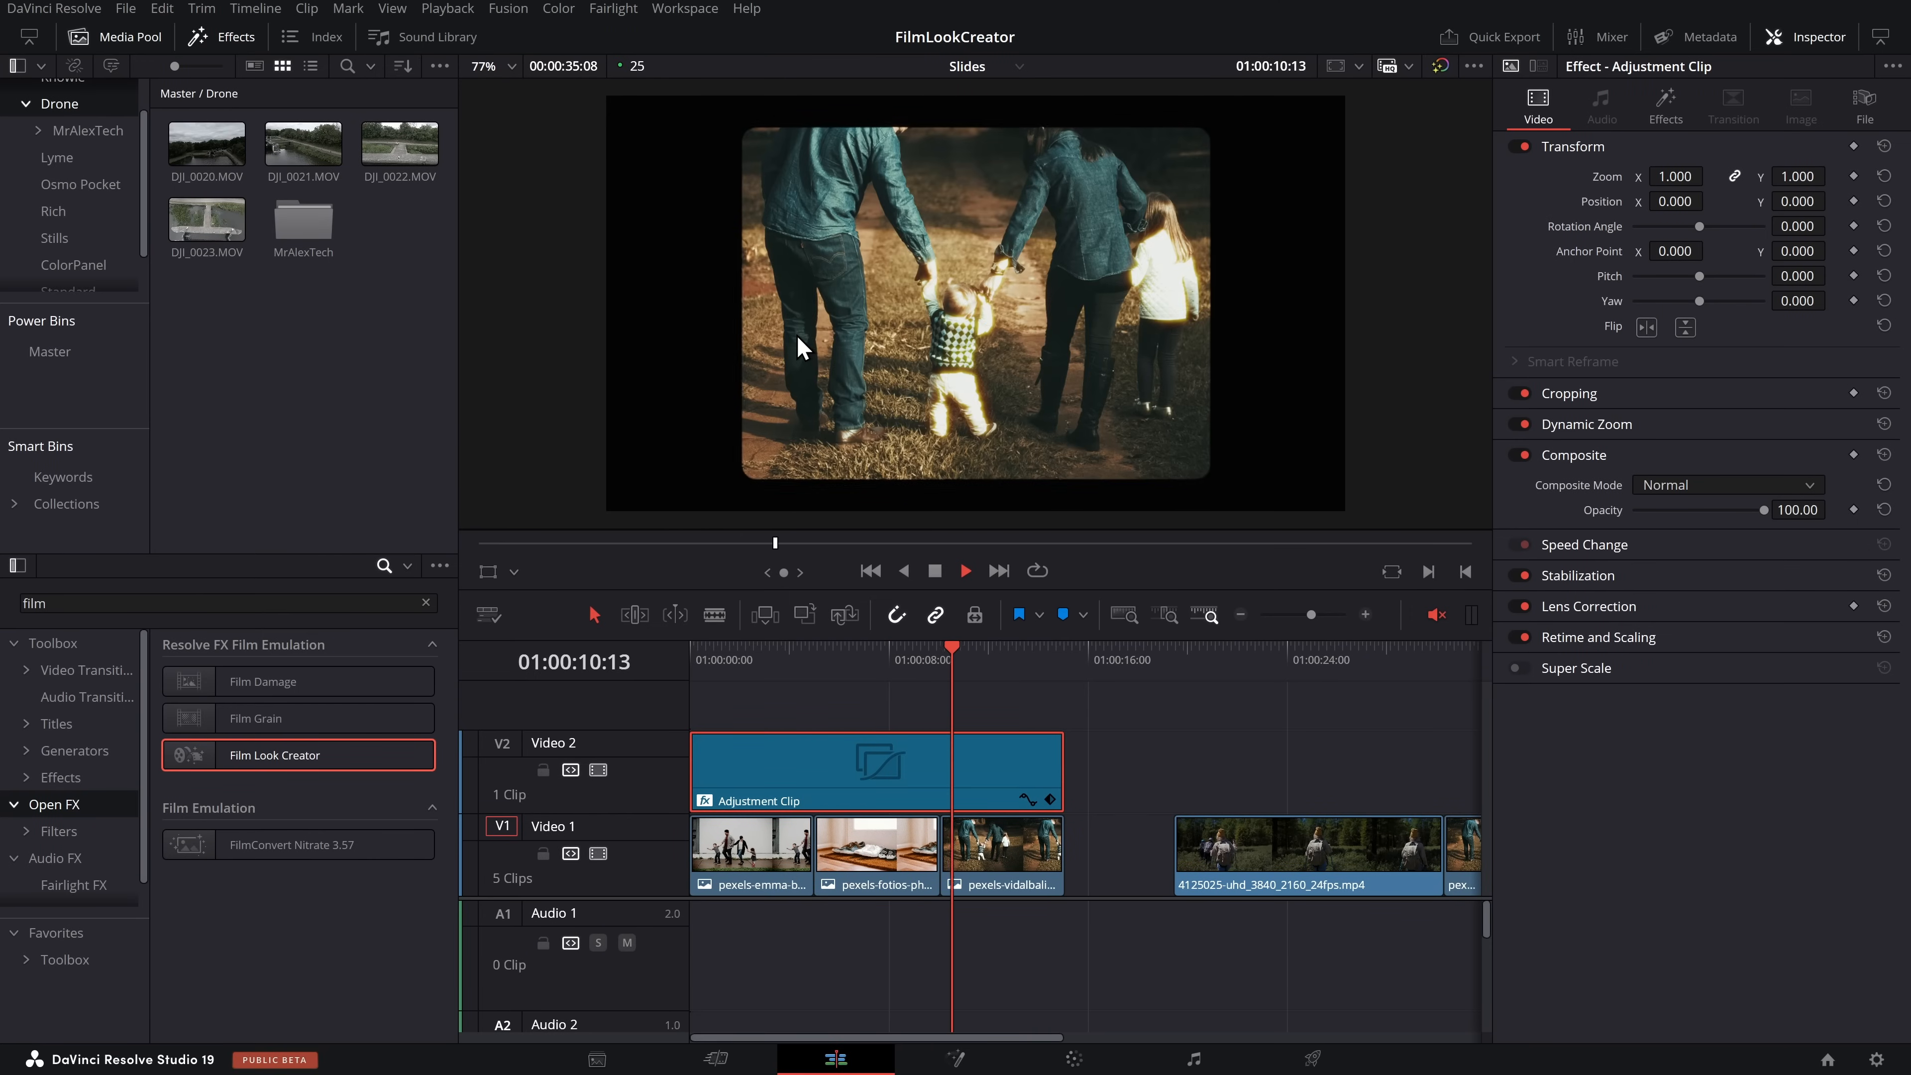
key("space")
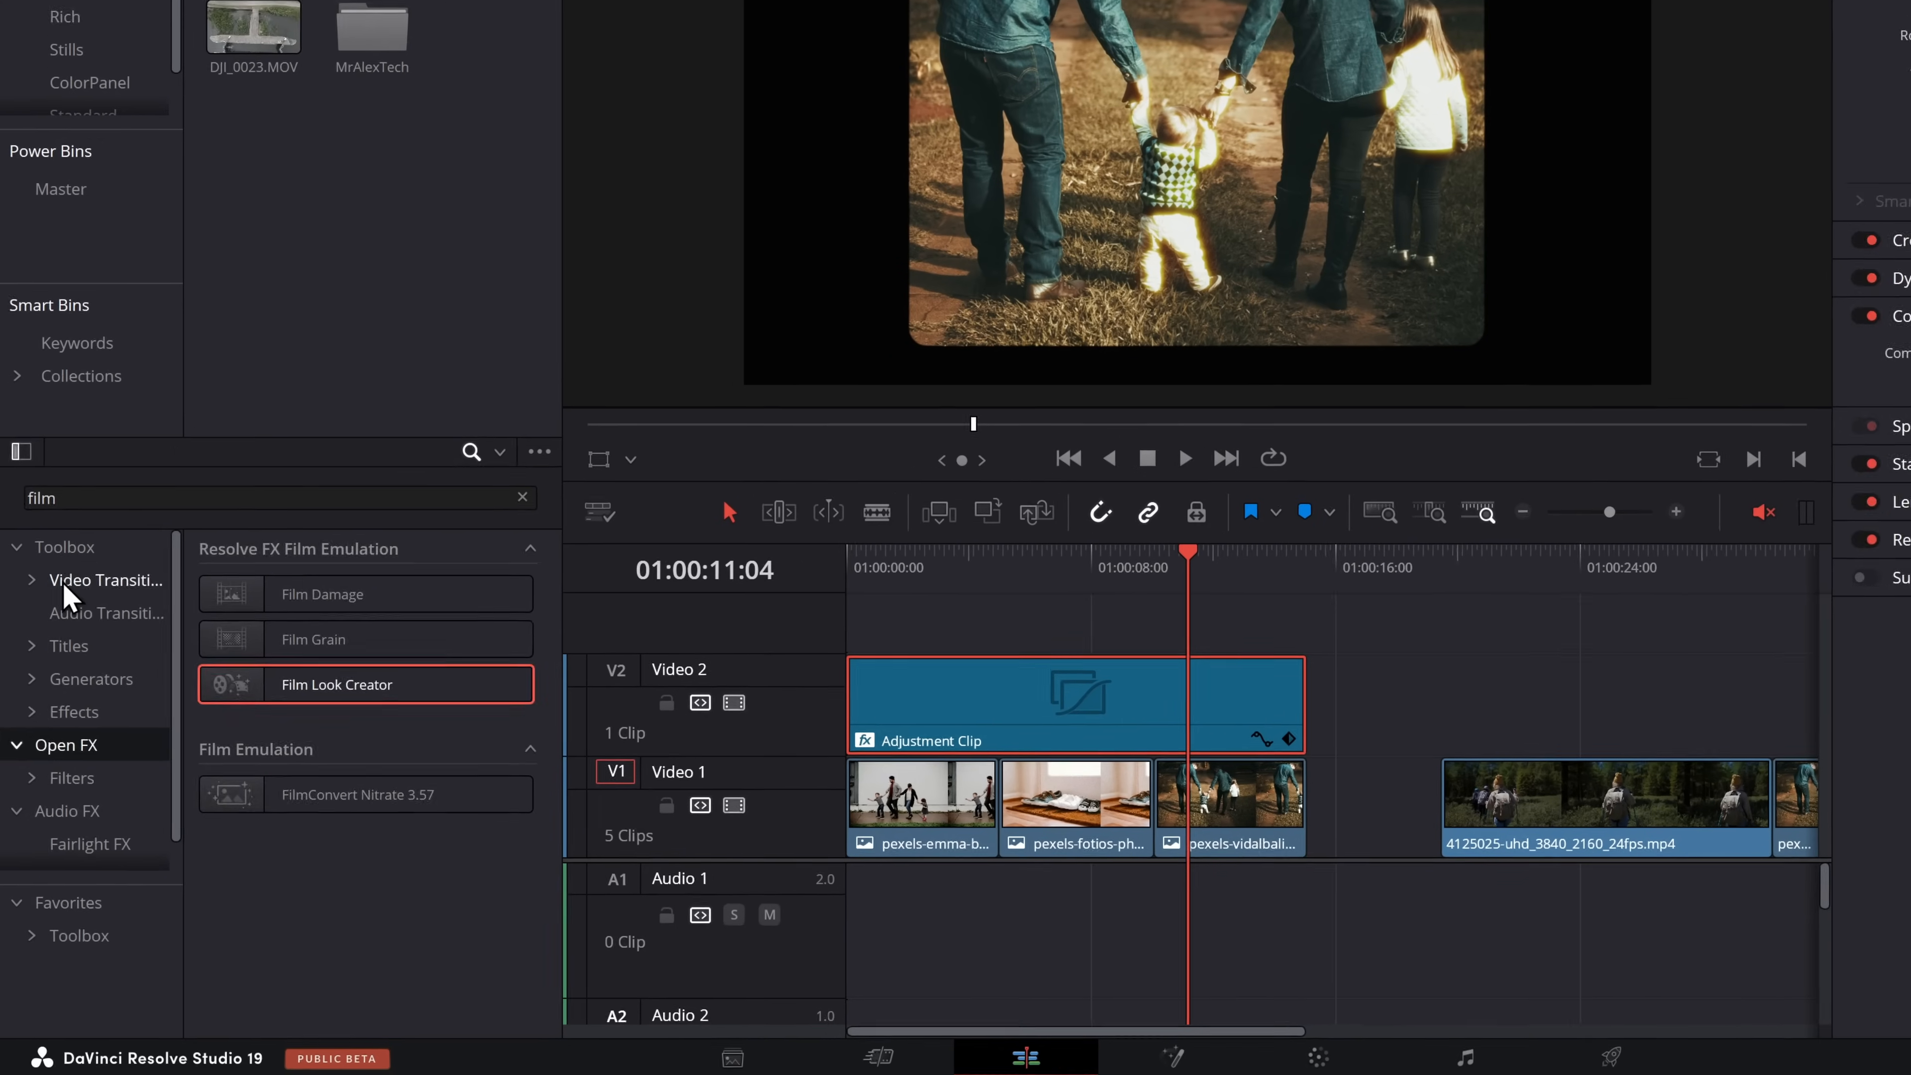
Add the Film Strip transition between the first and second image clips on Video 1 and play through it
left_click(56, 672)
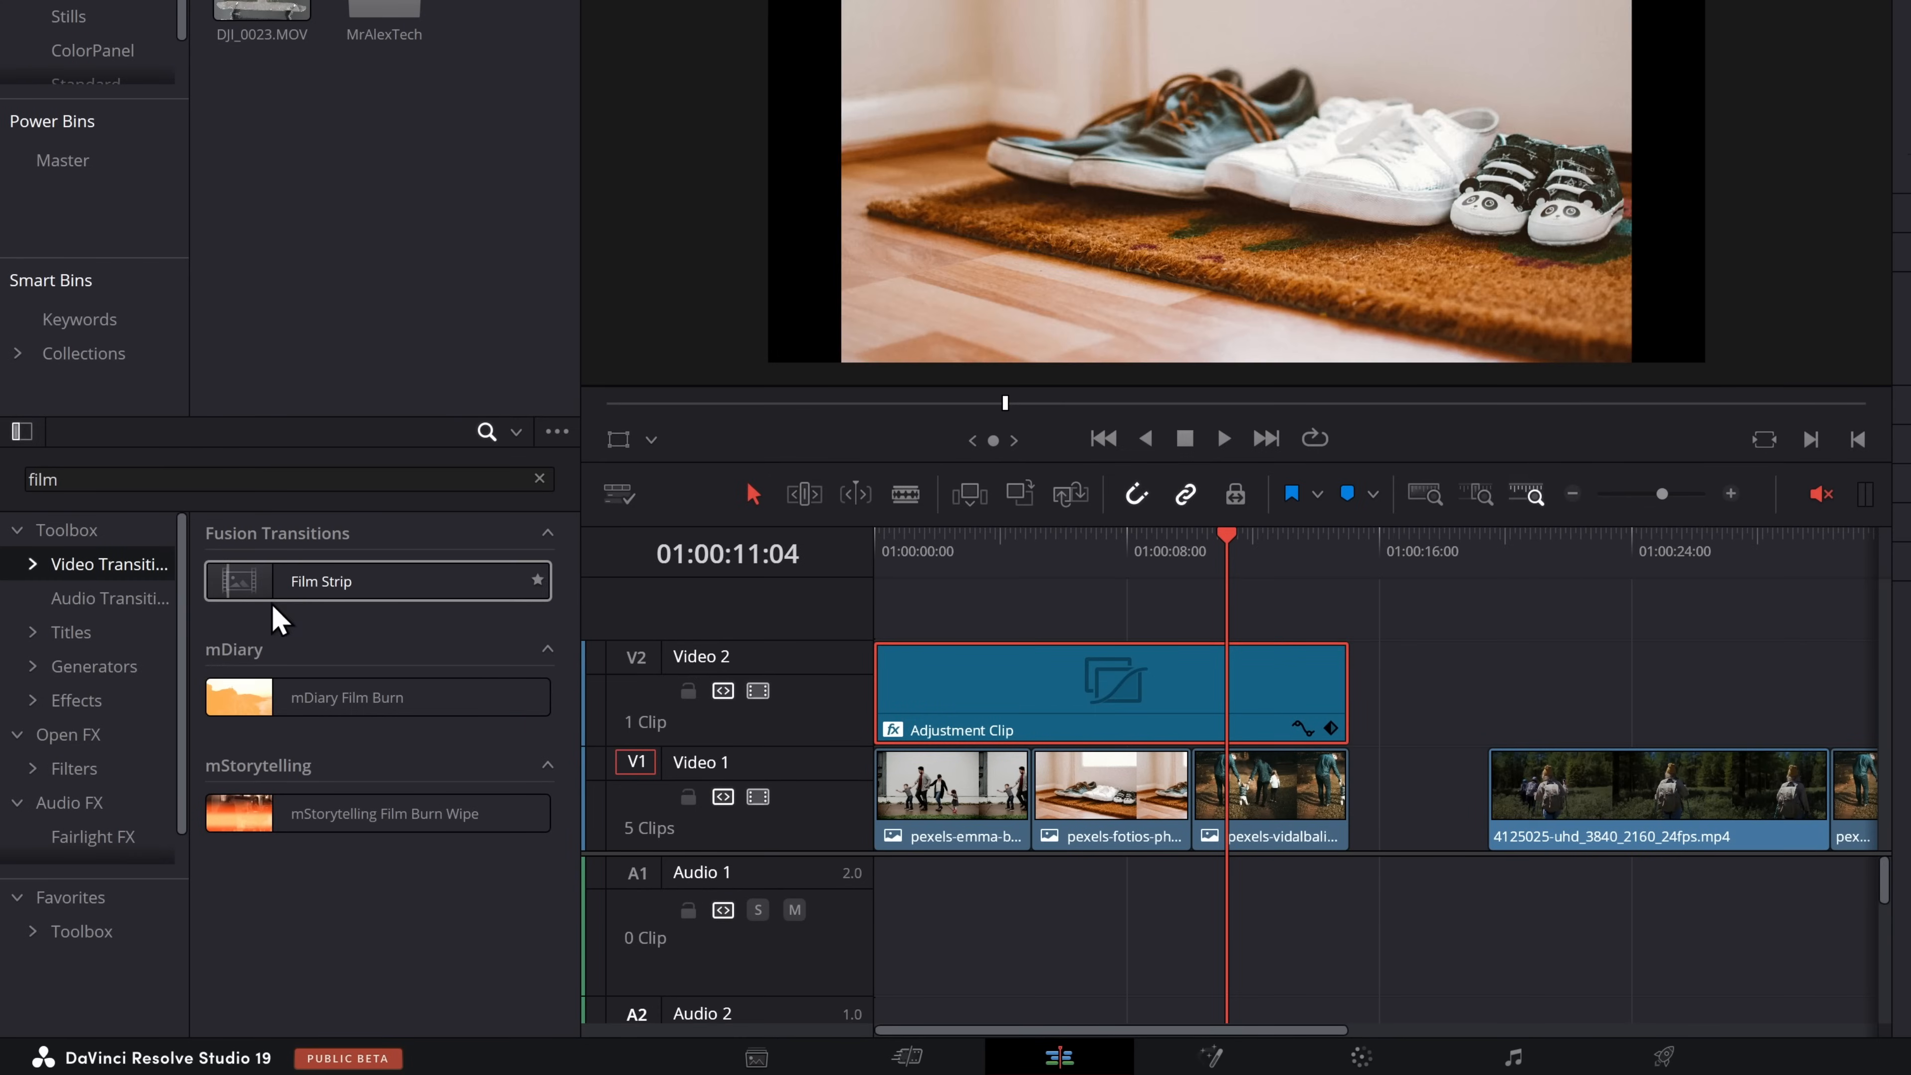
left_click_drag(286, 602, 1037, 778)
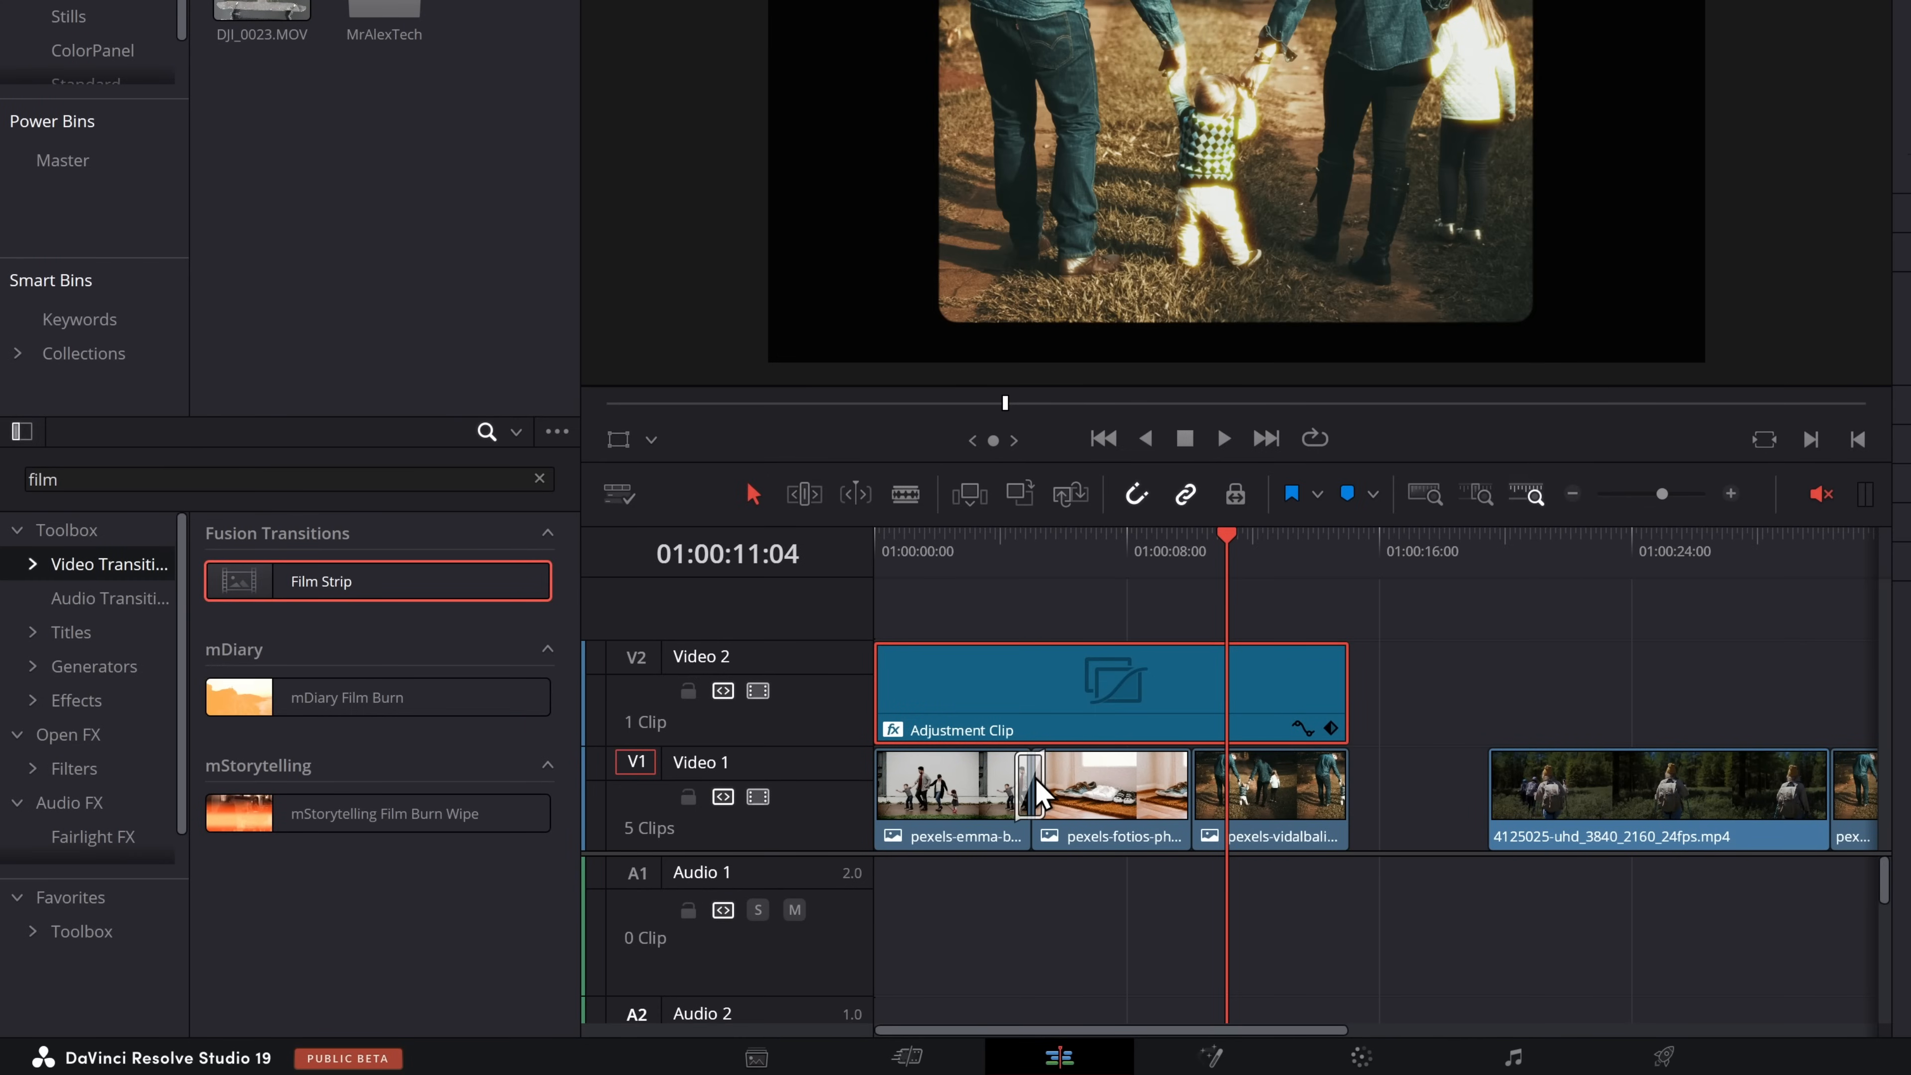
left_click(1008, 536)
key("space")
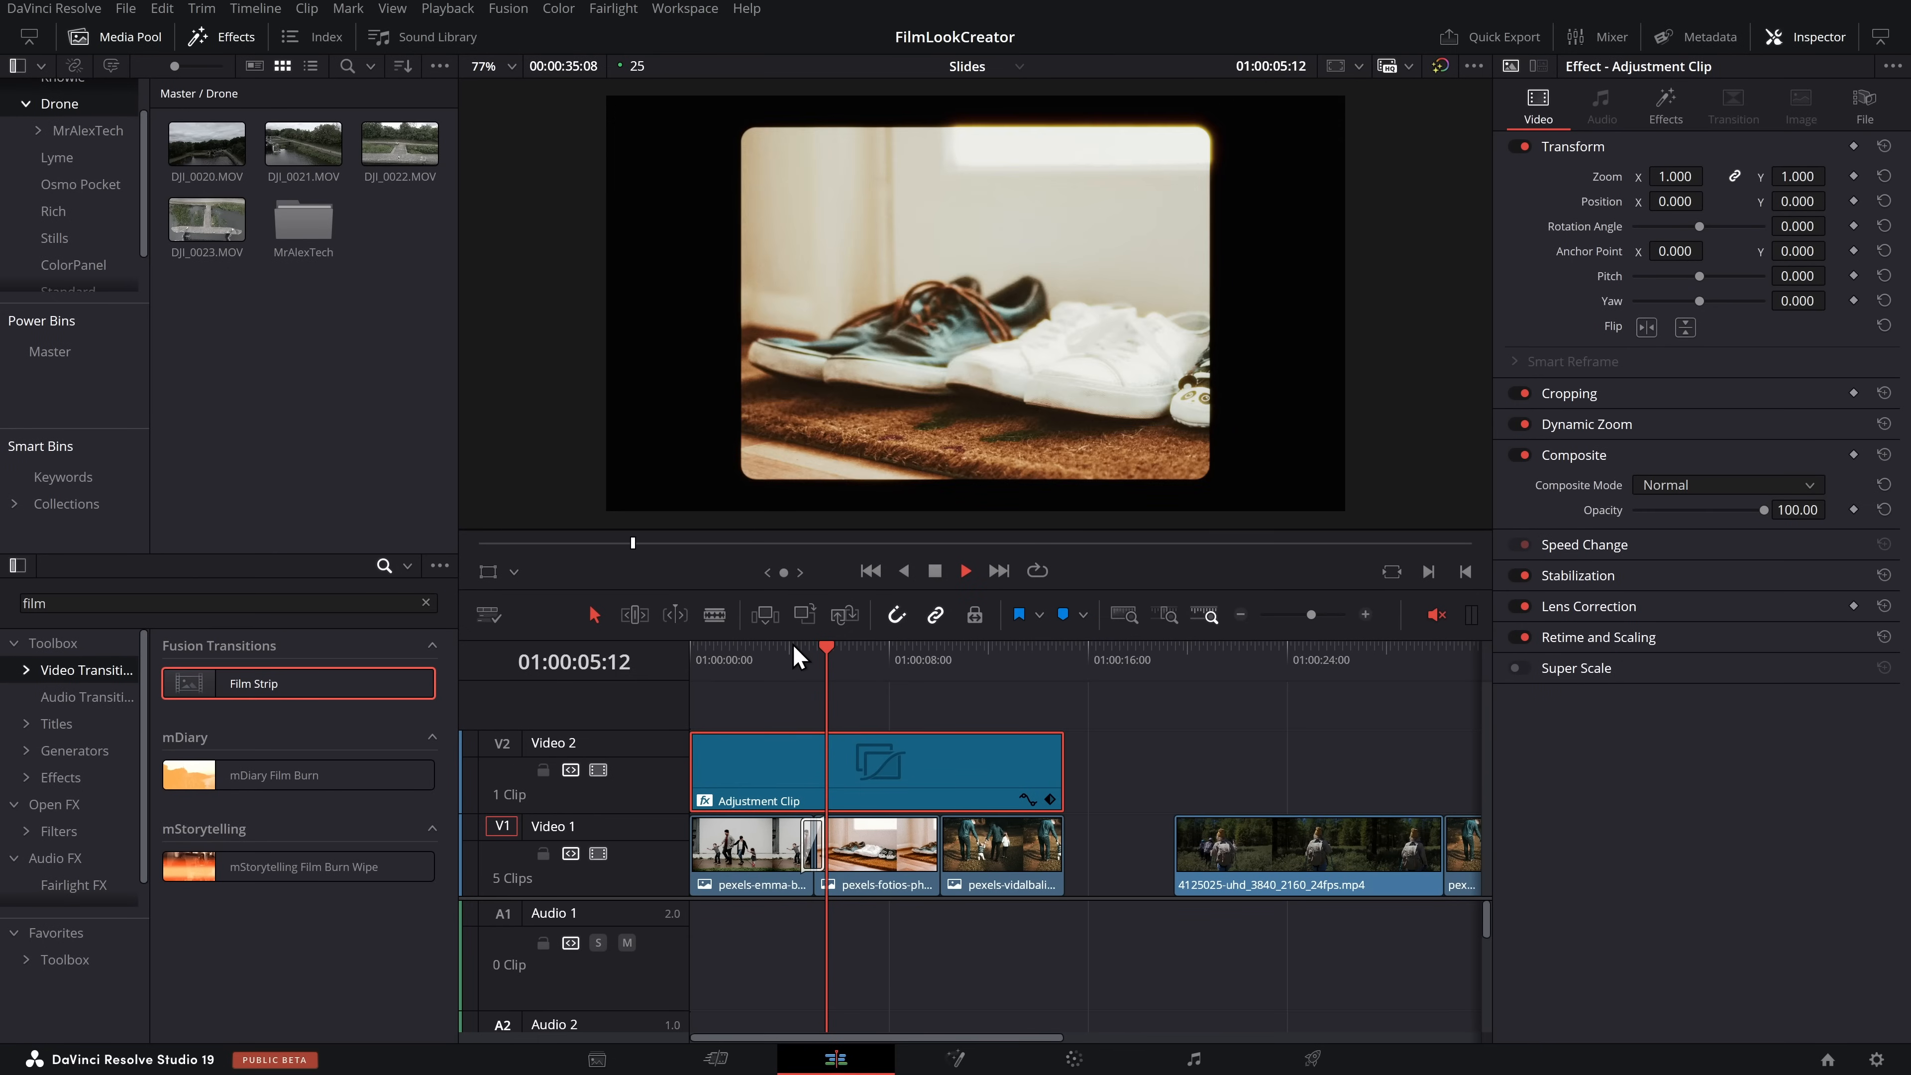
key("space")
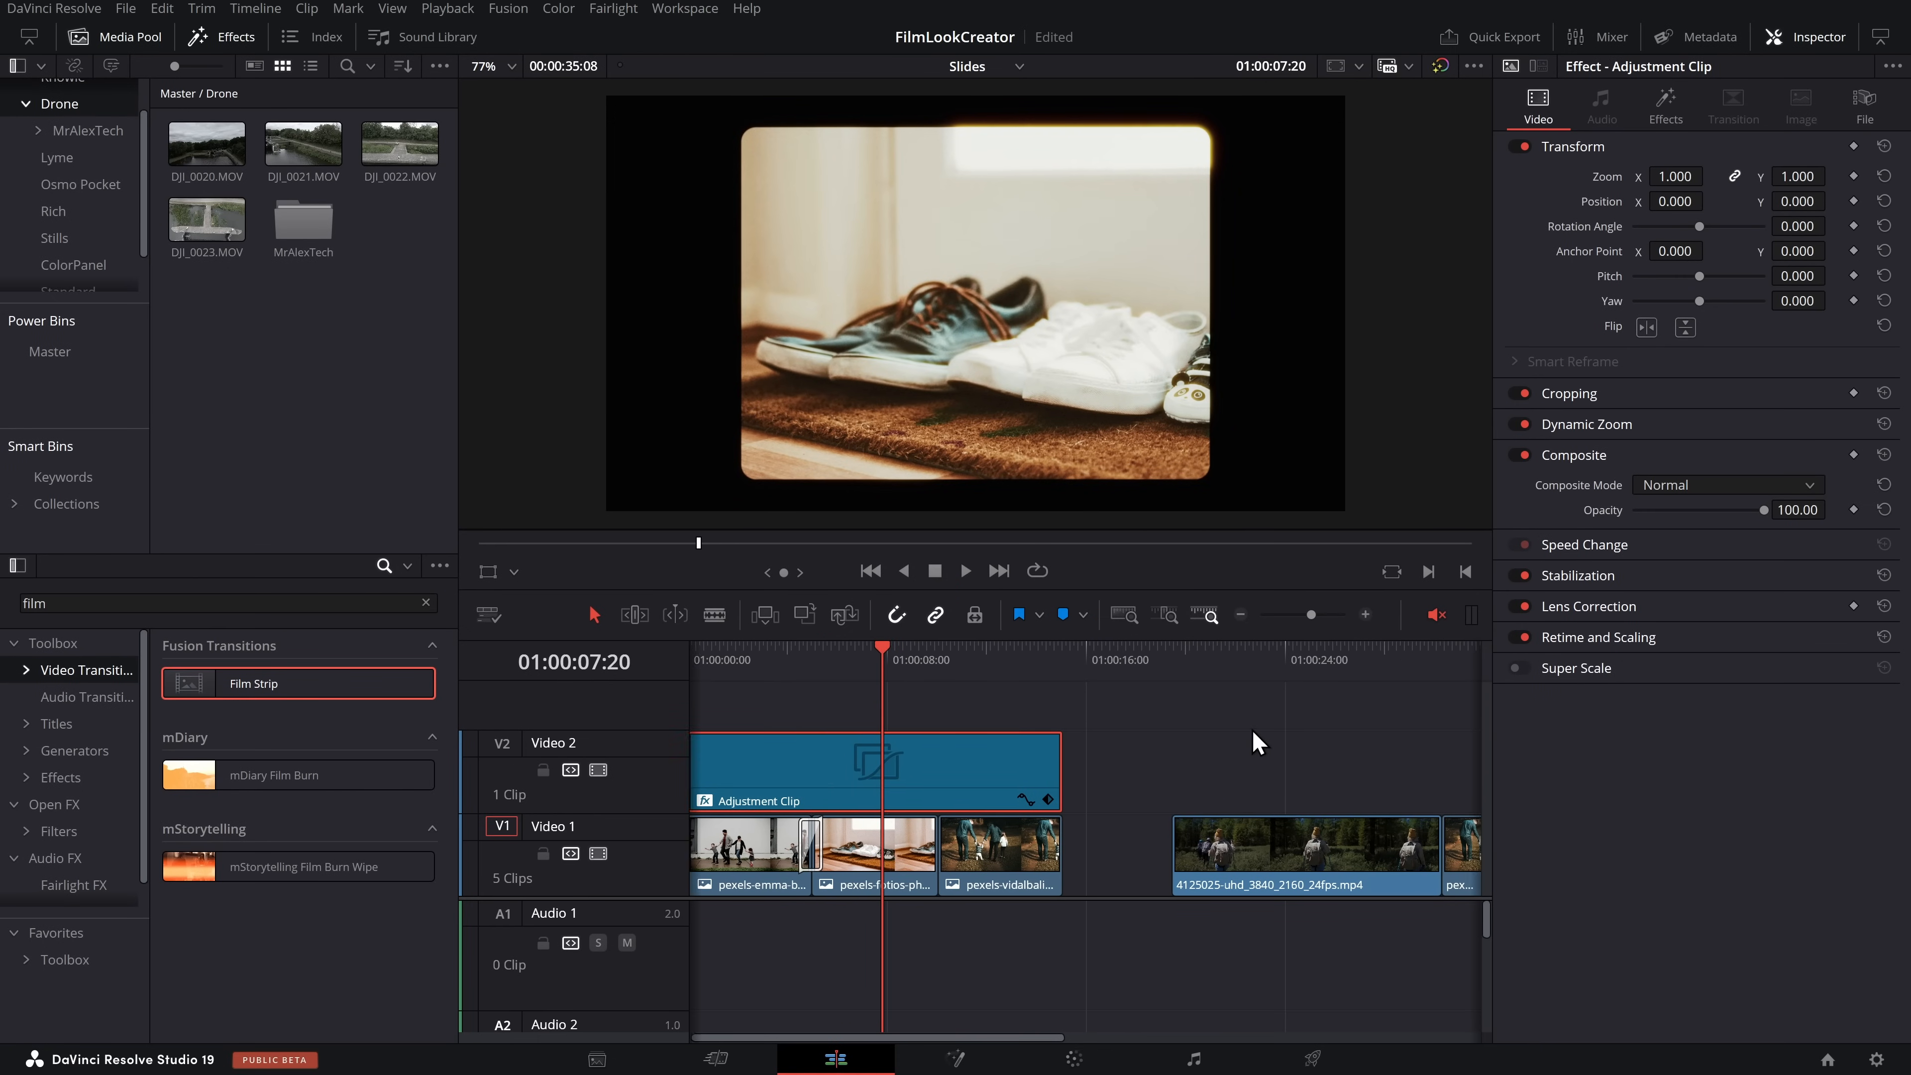
Copy the adjustment clip along Video 2 so that it starts above the 4125025-uhd_3840_2160_24fps.mp4 clip
left_click(1255, 734)
left_click_drag(731, 769, 1226, 757)
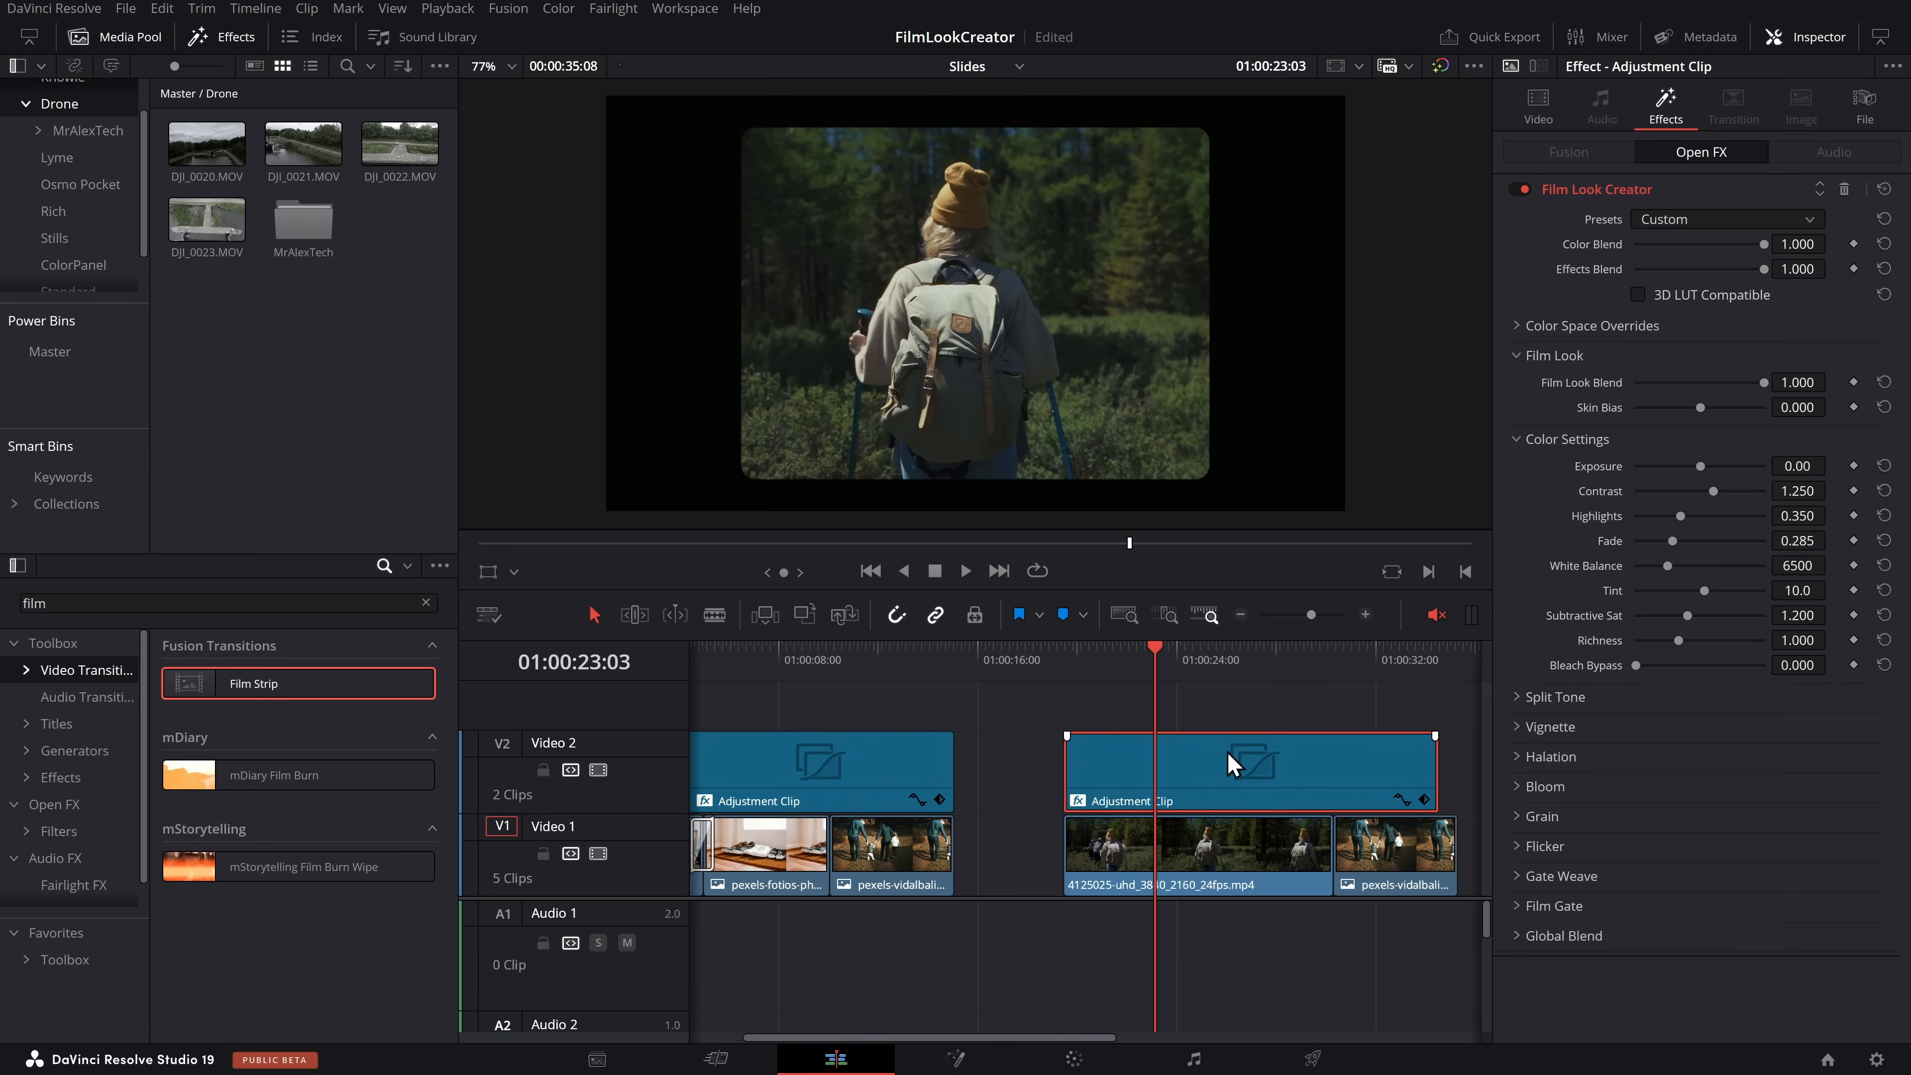
scroll(1128, 737, "right", 5)
Set the horizontal Film Gate ratio of the copied adjustment clip's Film Look Creator to 1.86
left_click(1516, 906)
scroll(1653, 981, "down", 1)
left_click_drag(1679, 943, 1722, 943)
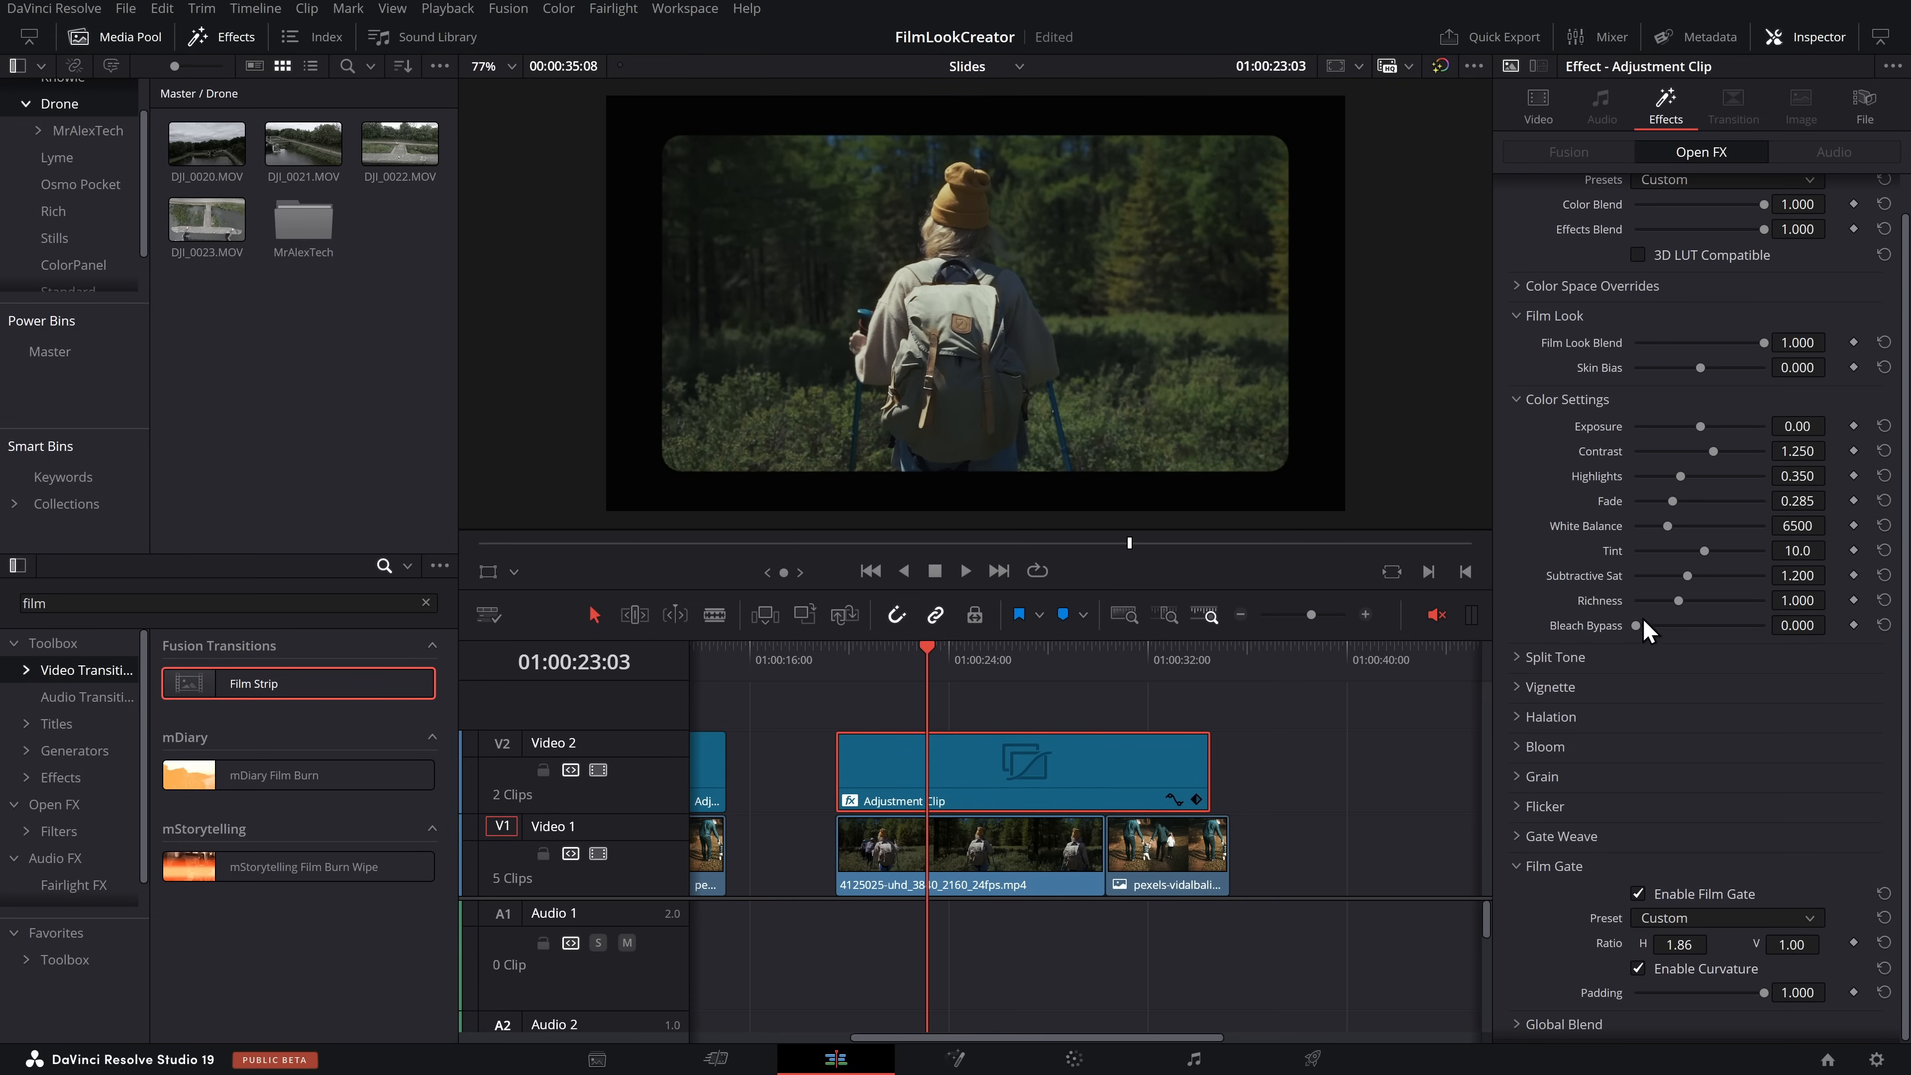
Make the copied adjustment clip's look black and white with Bleach Bypass 1.000, Contrast 1.661 and Subtractive Sat 0.000, and play it back
left_click_drag(1643, 623, 1769, 626)
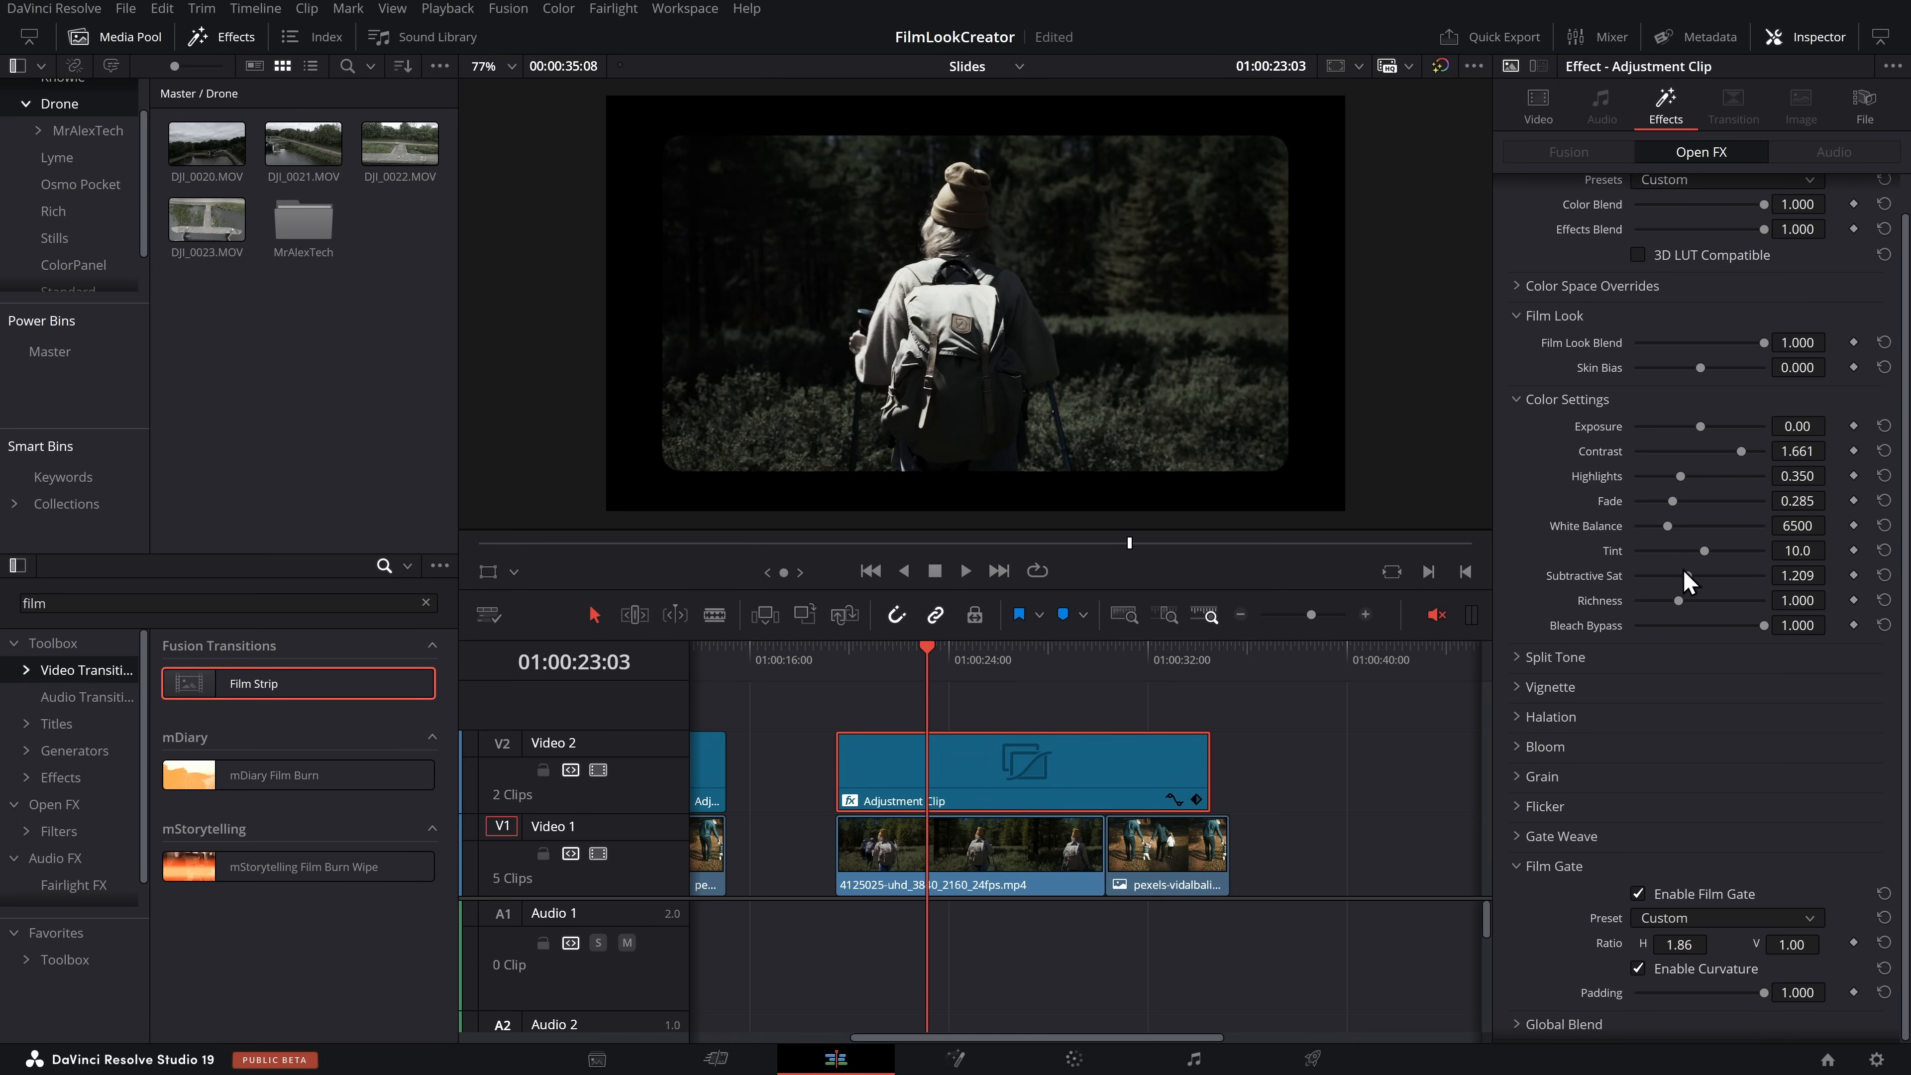
left_click_drag(1685, 575, 1595, 576)
left_click_drag(879, 662, 931, 662)
key("space")
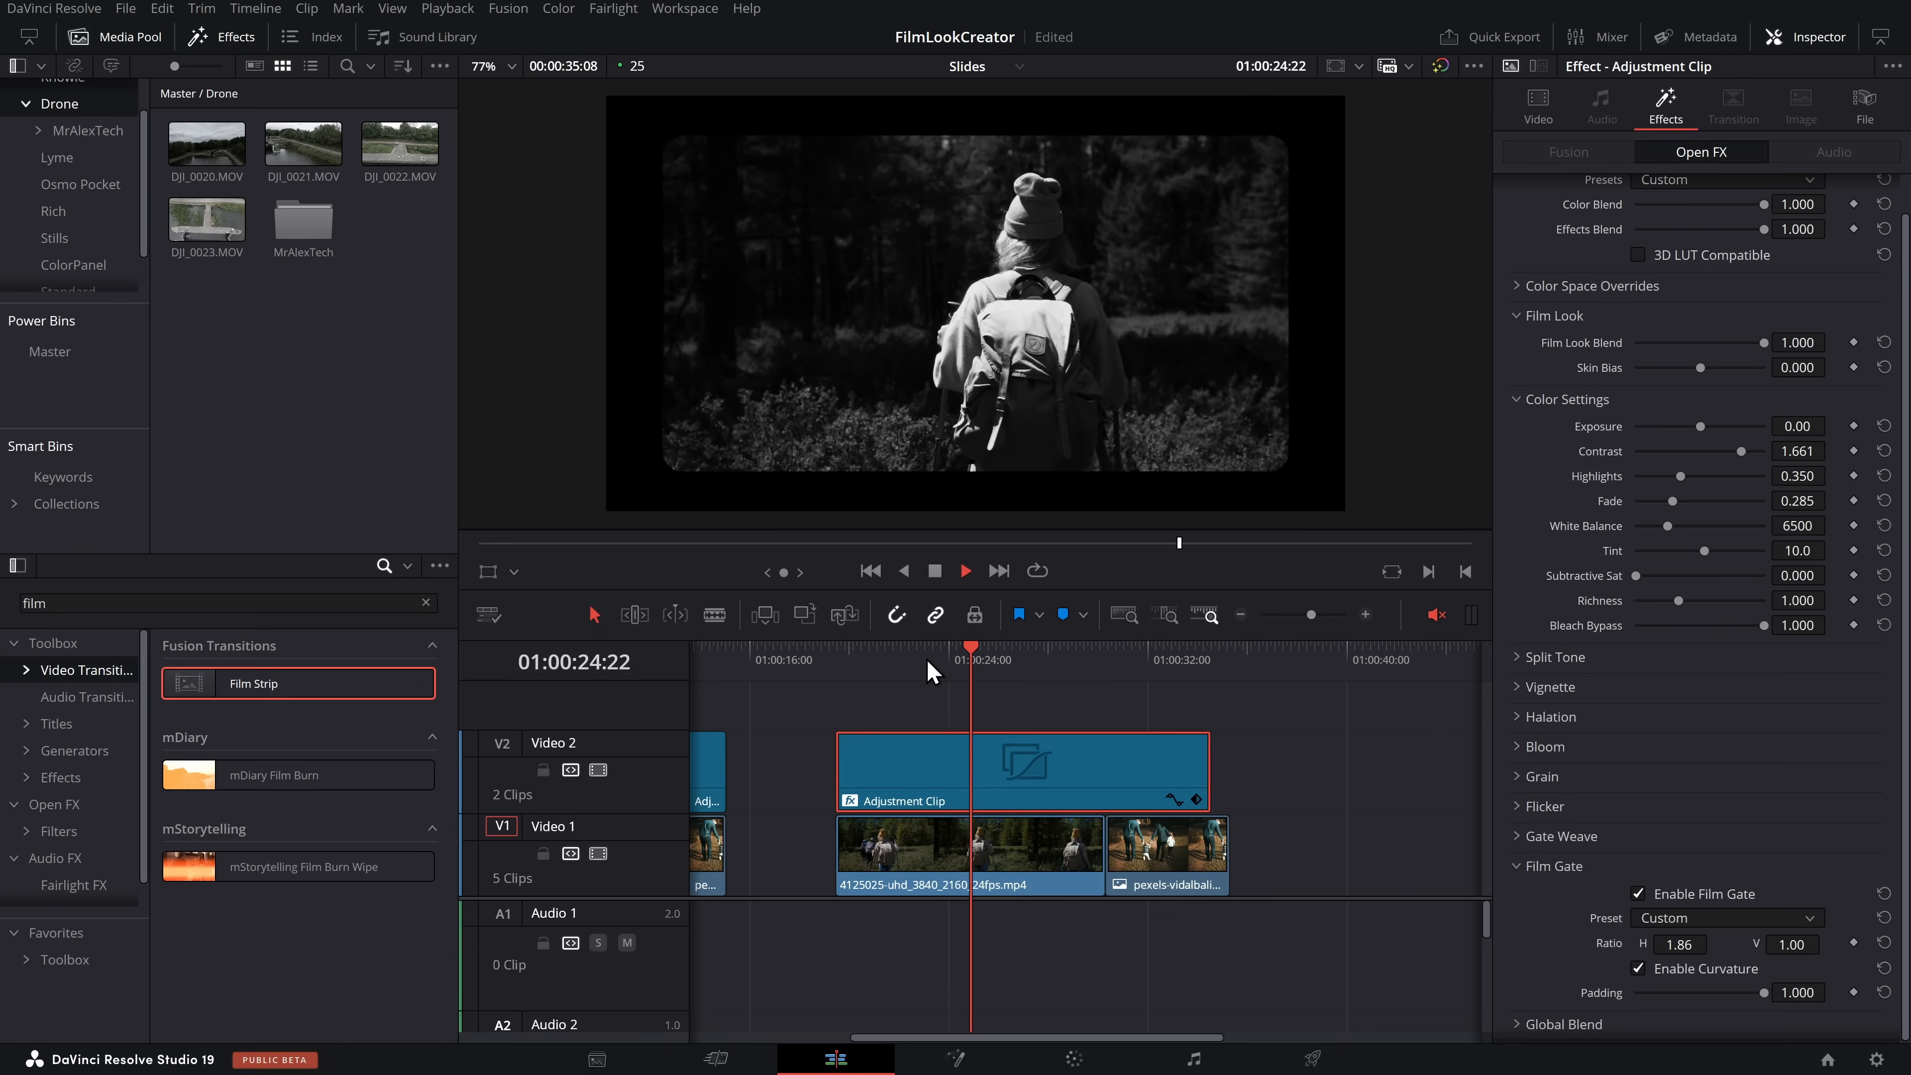
key("space")
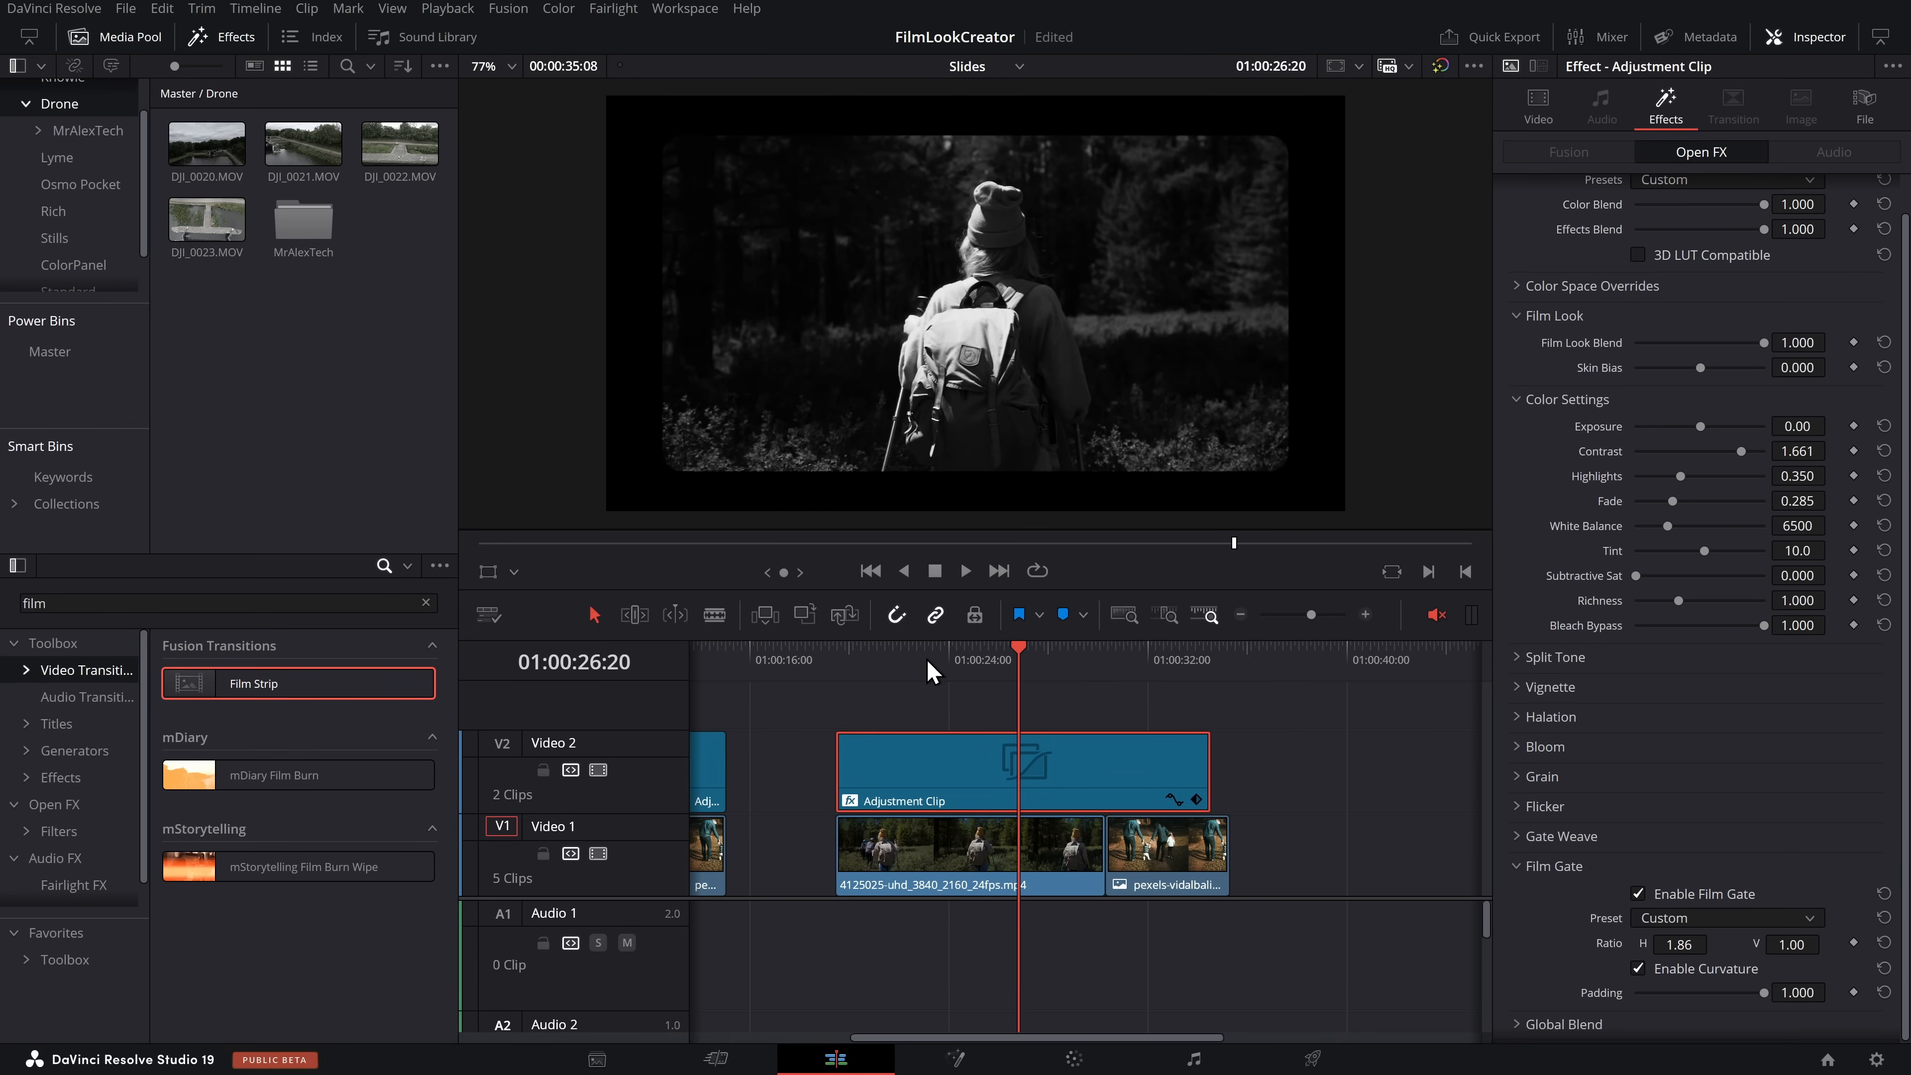